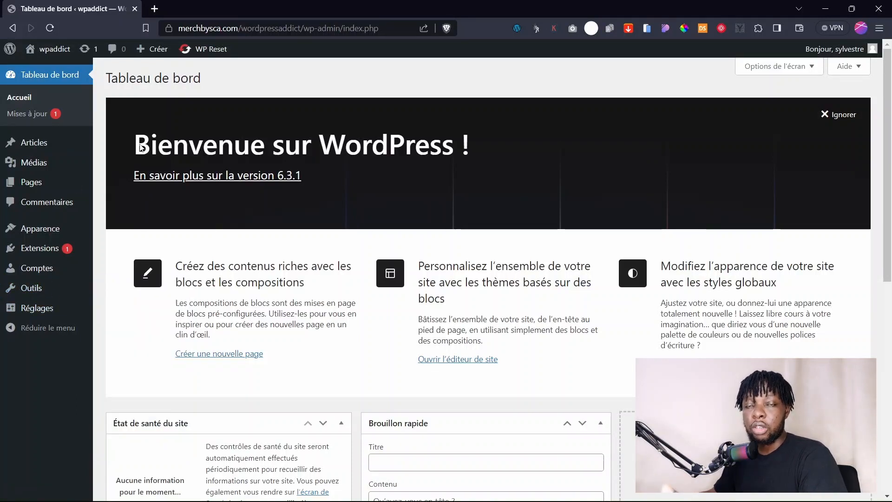
# Load ecompresta.com/hos in a new browser tab to reach Hostinger's hosting offer page.
pyautogui.click(156, 9)
pyautogui.write('ecomp')
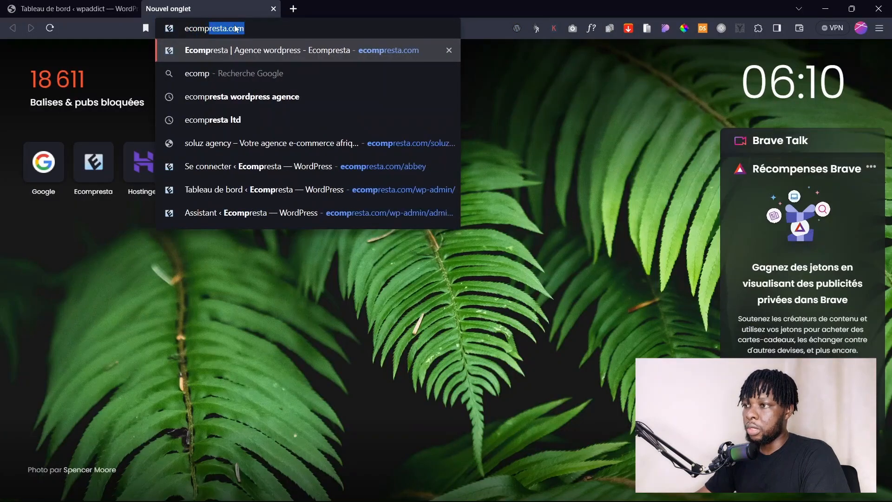
pyautogui.write('resta.com/')
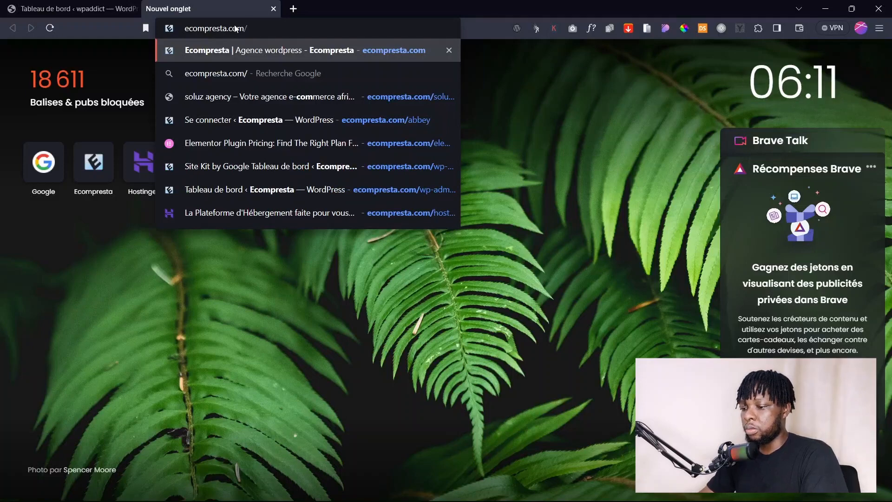
pyautogui.write('hos')
pyautogui.press('Return')
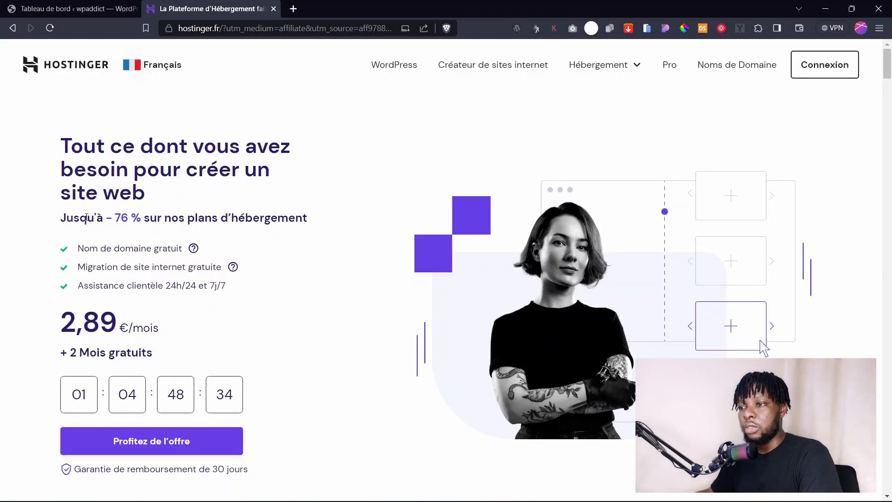
# Highlight the up-to-76 % discount line and the 76 % figure on the offer page.
pyautogui.moveTo(86, 218); pyautogui.dragTo(334, 218)
pyautogui.click(146, 223)
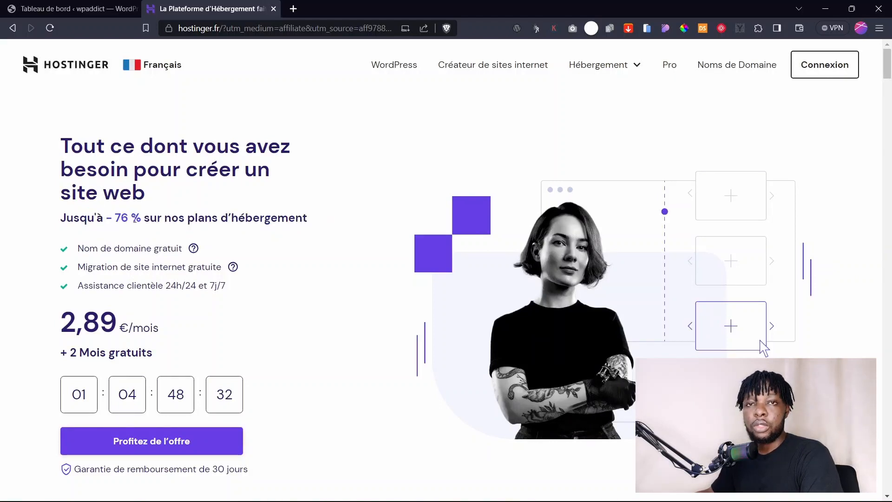
pyautogui.doubleClick(121, 221)
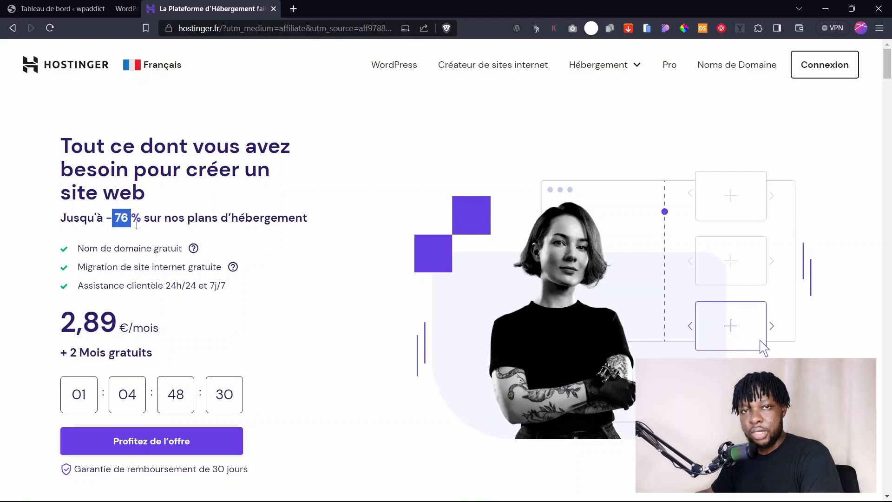
pyautogui.click(123, 223)
# Jump to the hosting plan cards and order the Premium plan.
pyautogui.scroll(-4, 140, 251)
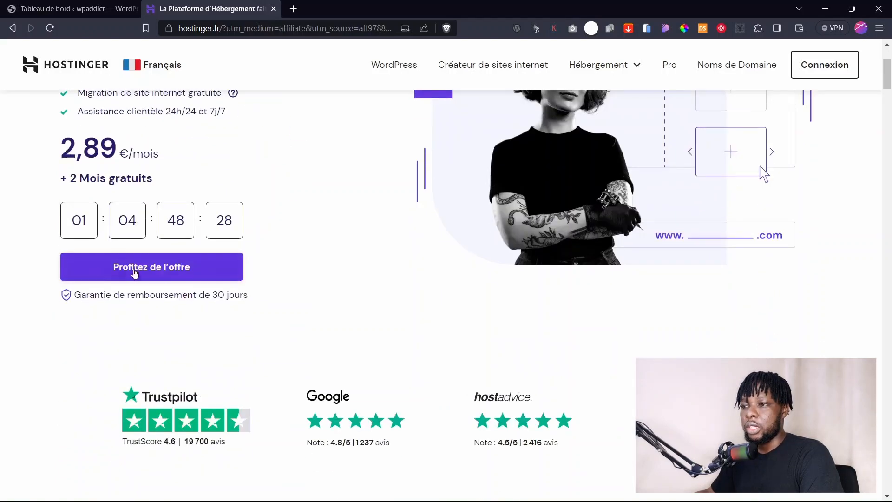
pyautogui.click(163, 274)
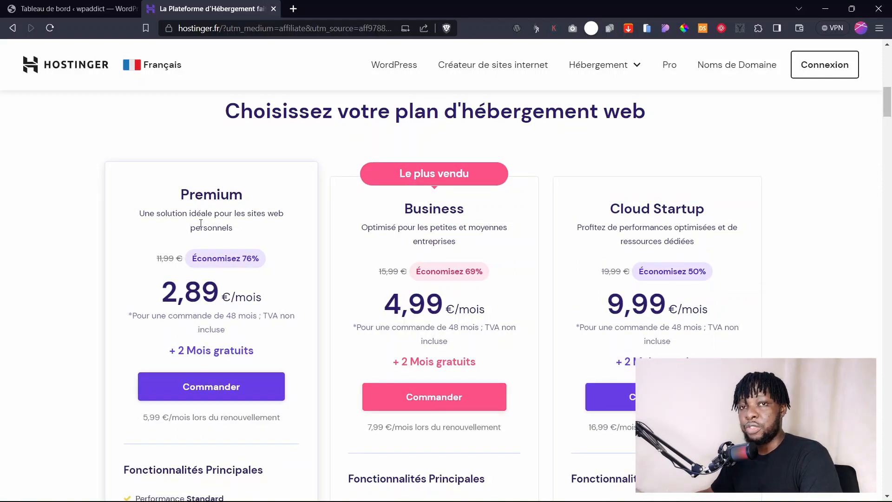
pyautogui.click(208, 388)
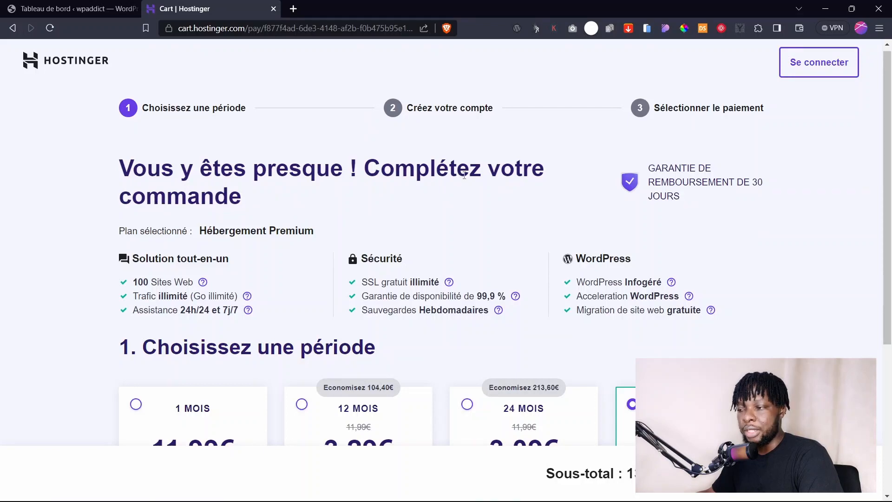
# Keep the 48 MOIS period at 2,89€/mois and continue to the account creation step.
pyautogui.scroll(-5, 458, 185)
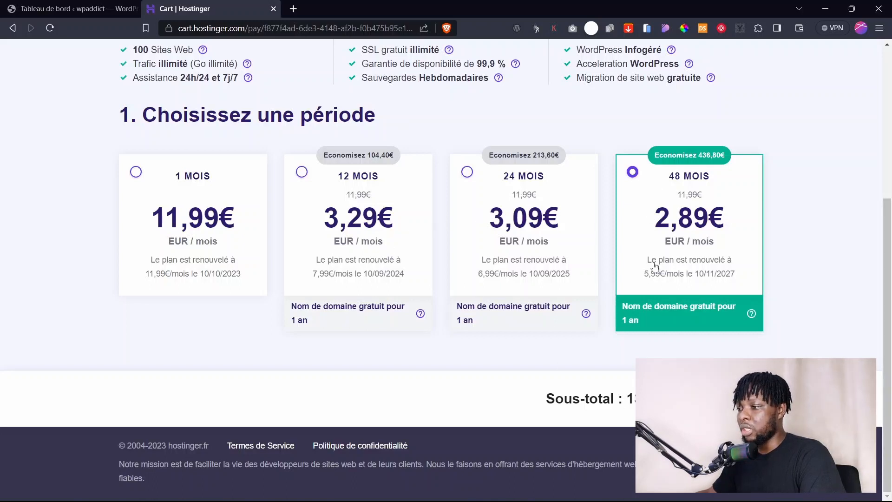
pyautogui.doubleClick(655, 398)
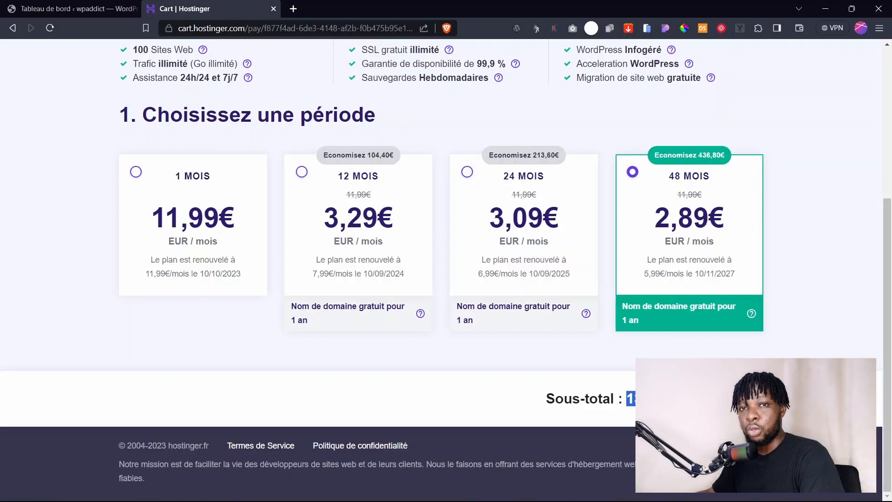
pyautogui.click(725, 399)
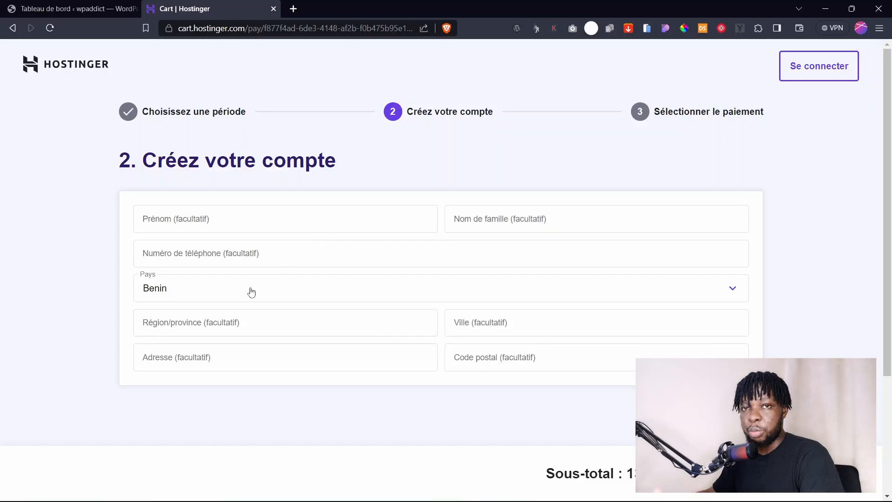
# Sign in with an existing Hostinger account instead of filling the registration form.
pyautogui.scroll(-2, 251, 290)
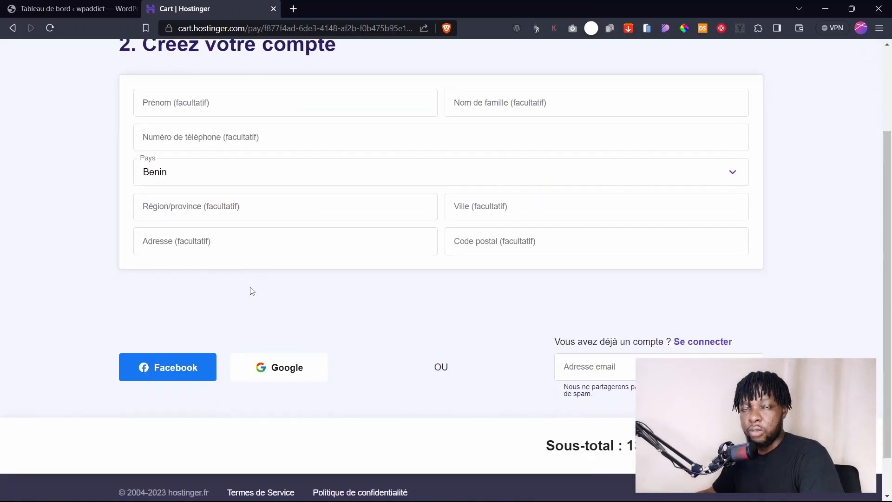
pyautogui.scroll(-1, 252, 290)
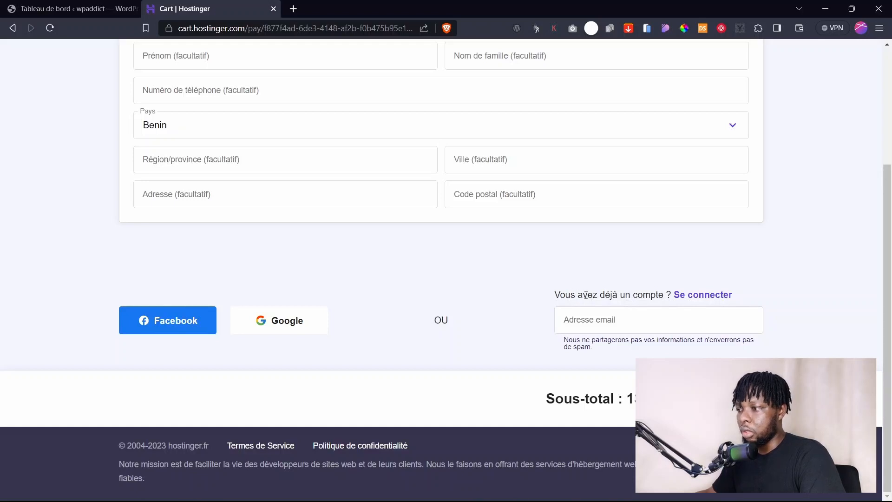
pyautogui.click(586, 322)
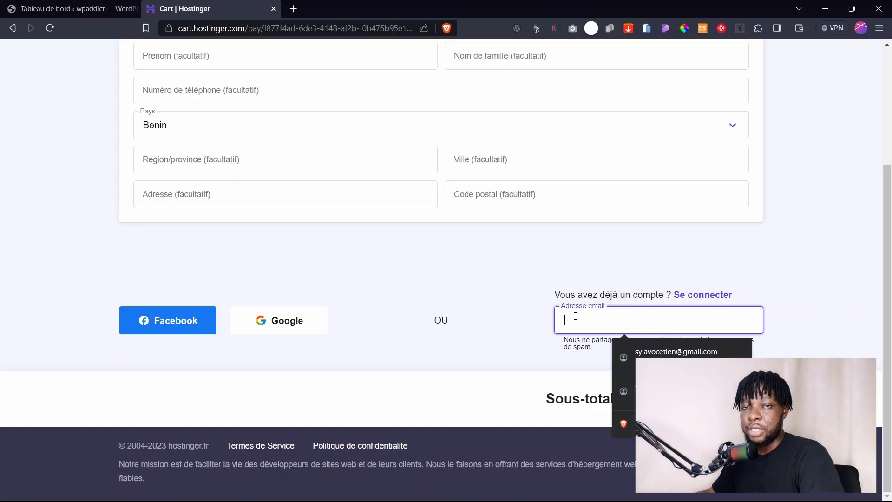
pyautogui.click(524, 291)
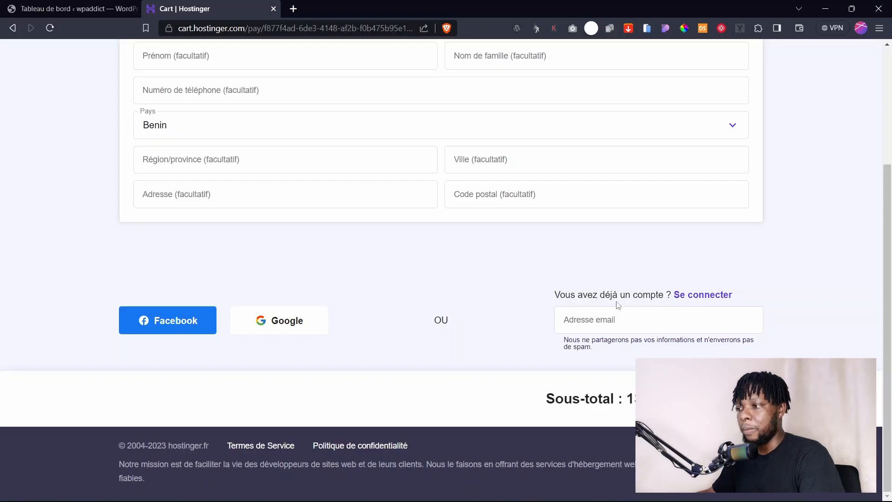
pyautogui.click(568, 322)
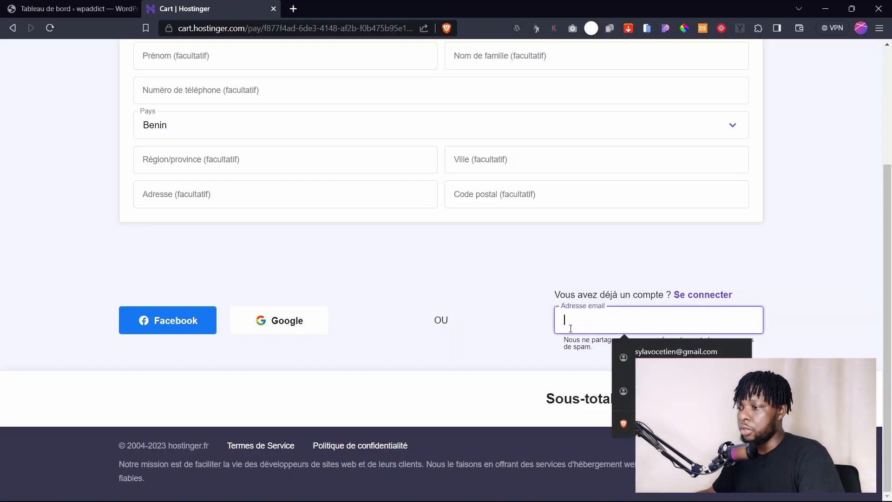
pyautogui.click(474, 319)
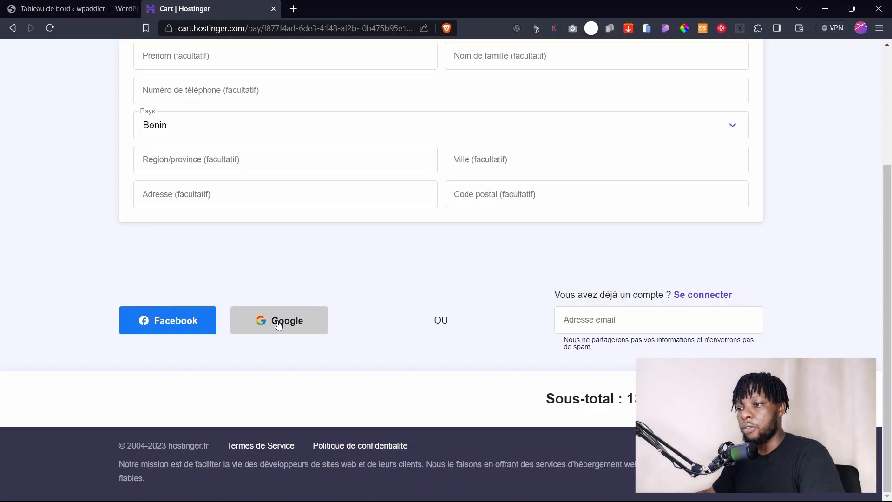
pyautogui.click(632, 320)
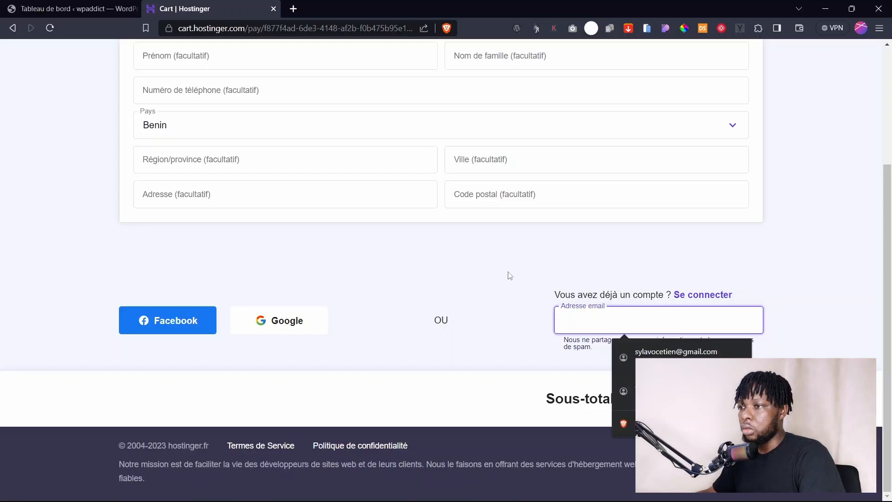
pyautogui.scroll(2, 502, 263)
pyautogui.scroll(-2, 561, 279)
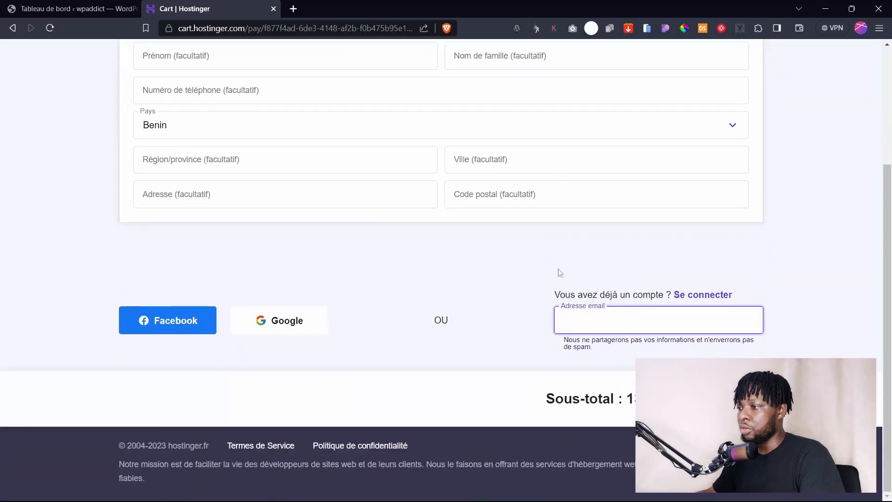
pyautogui.click(694, 295)
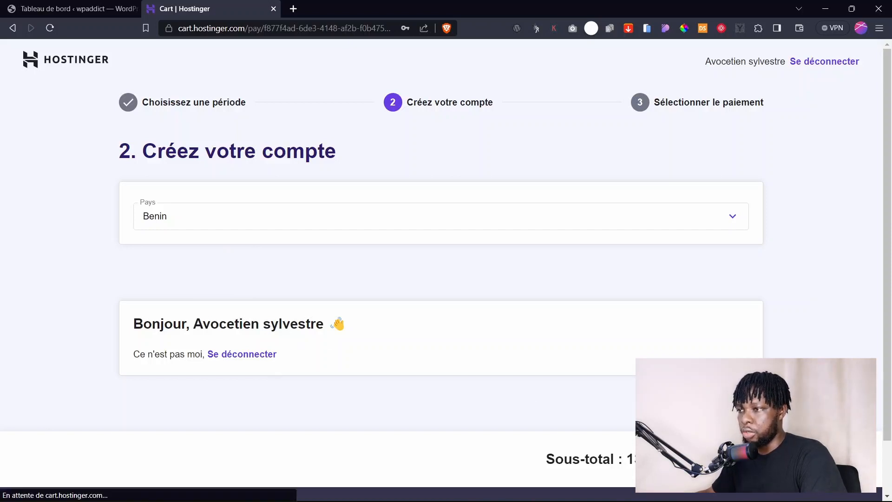
# Apply promo code WPADDICT, raising the discount to 78 % and the total to 129,01€.
pyautogui.scroll(-3, 454, 295)
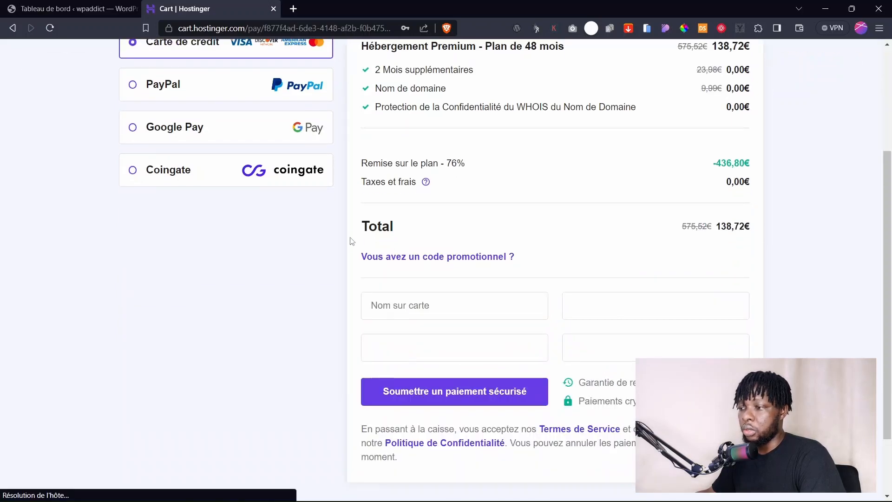
pyautogui.scroll(-3, 403, 255)
pyautogui.scroll(5, 402, 255)
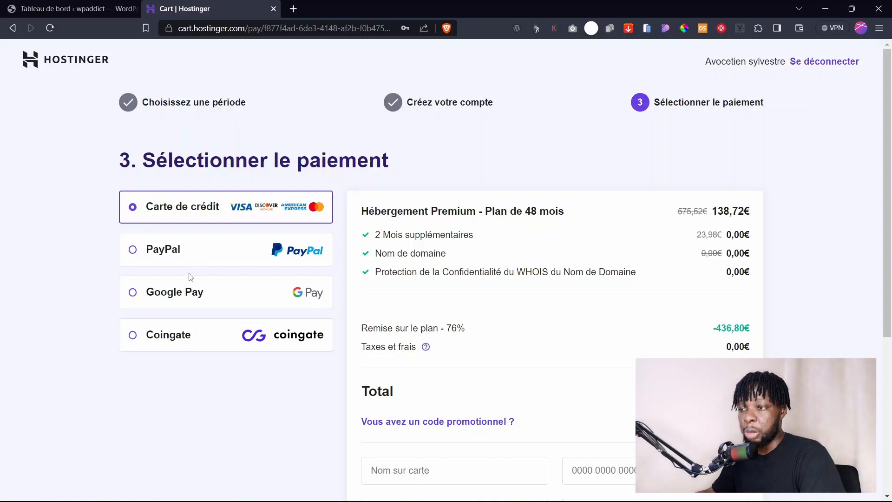
pyautogui.scroll(-3, 322, 310)
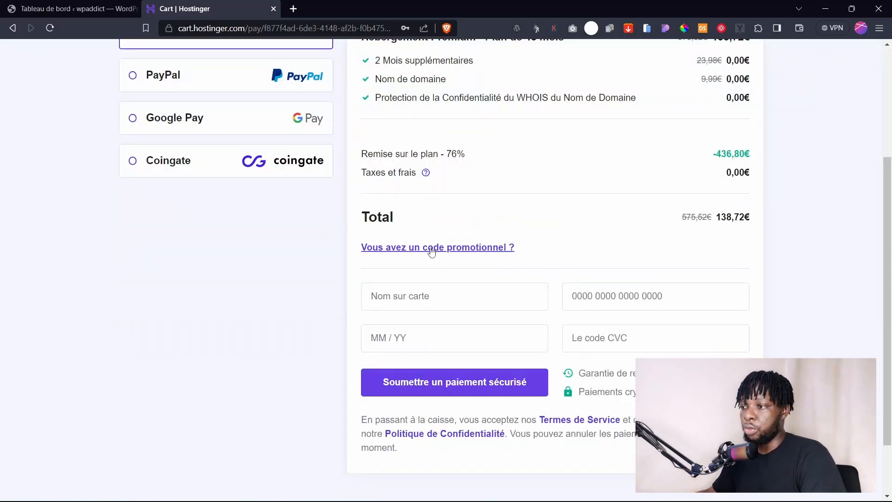
pyautogui.click(431, 248)
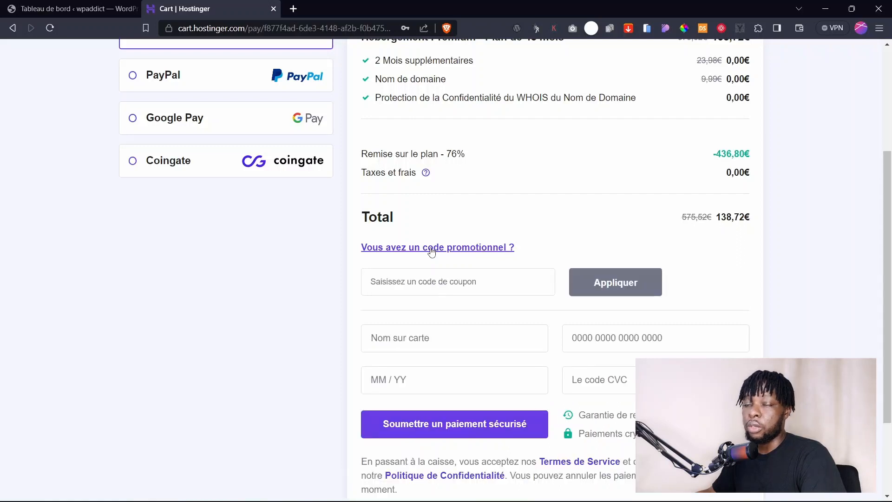
pyautogui.click(415, 279)
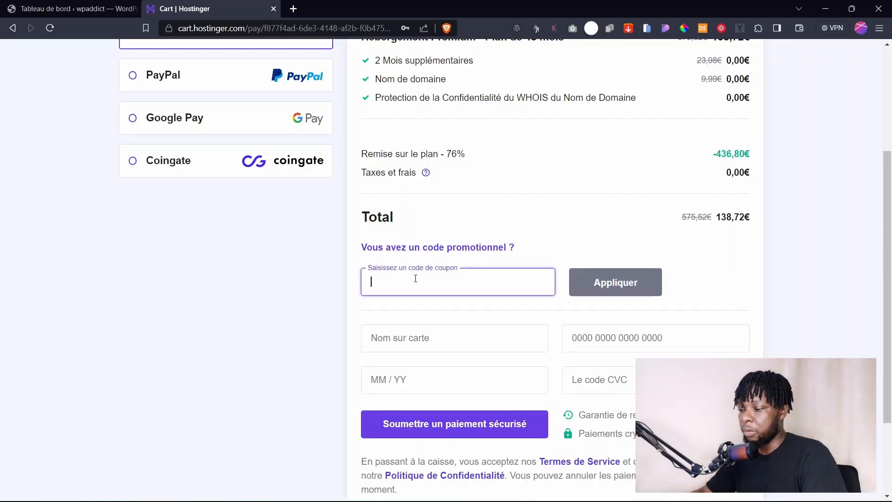
pyautogui.write('WPA')
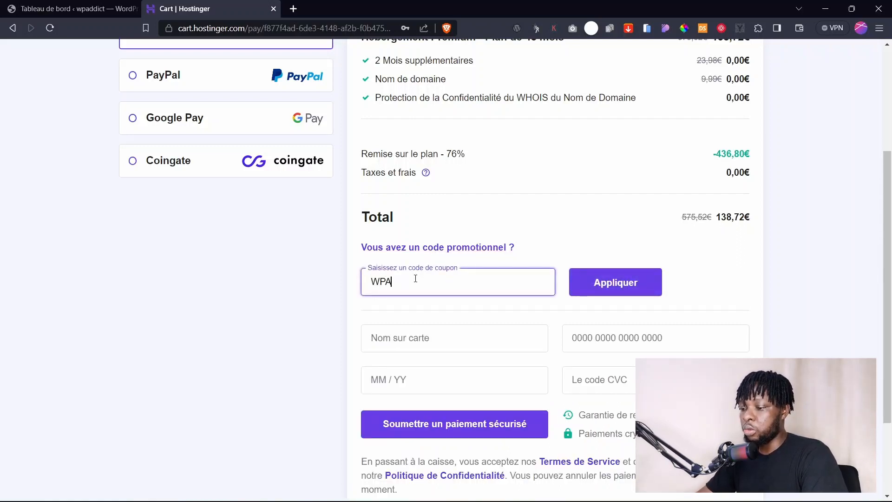
pyautogui.write('DDICT')
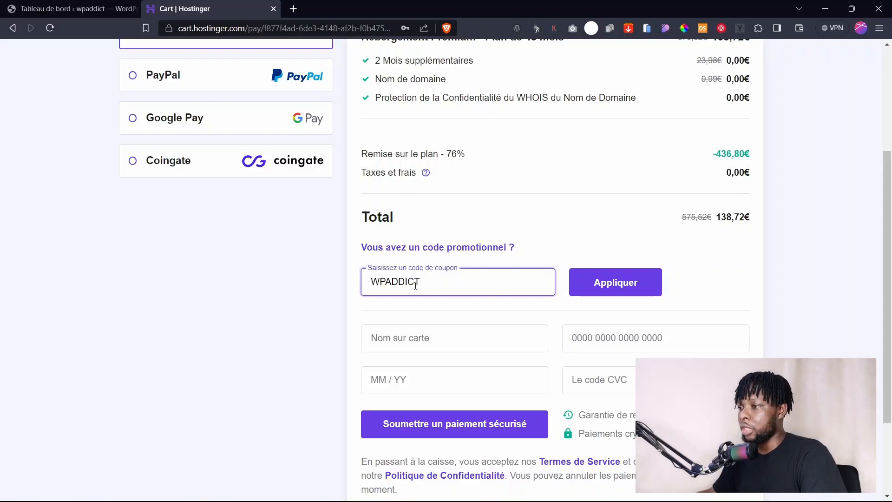
pyautogui.click(612, 285)
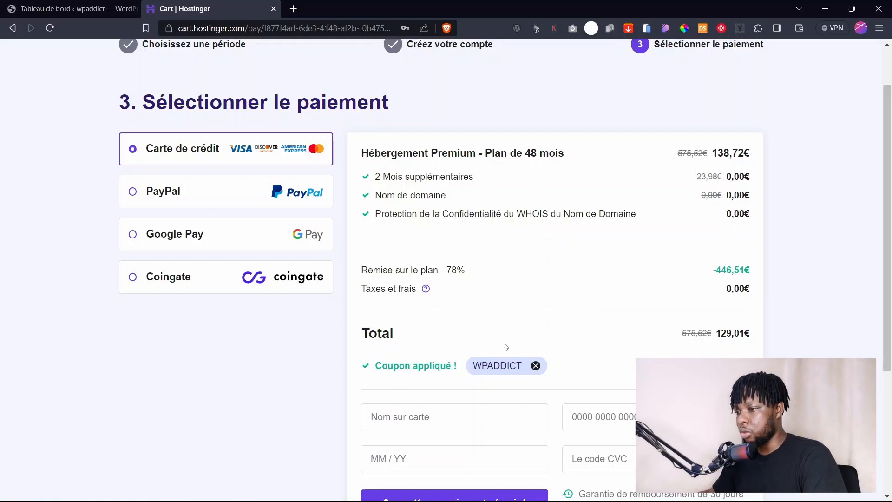
pyautogui.scroll(-2, 506, 346)
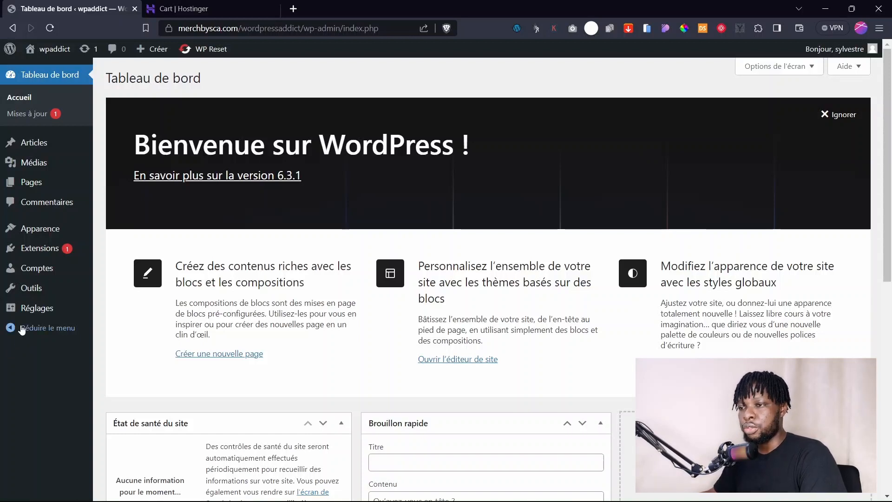
# Look through Réglages > Général, then go to the Lecture reading settings.
pyautogui.moveTo(35, 310)
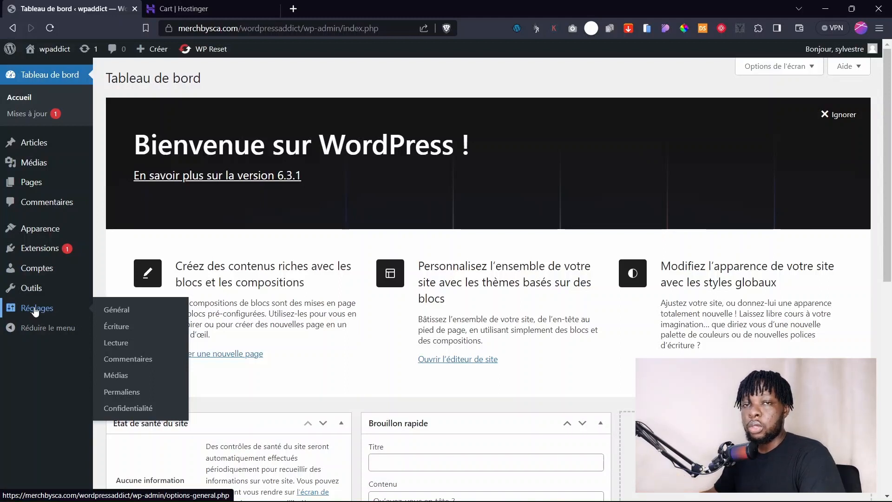
pyautogui.click(120, 311)
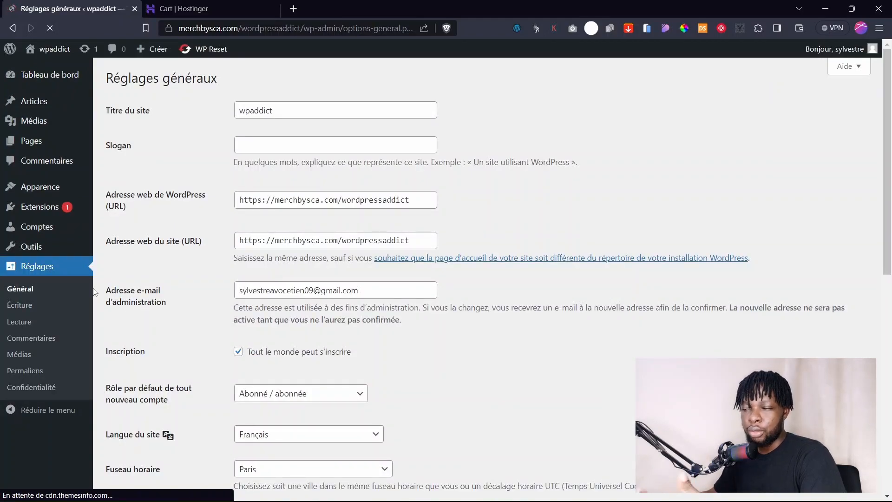
pyautogui.scroll(-3, 251, 249)
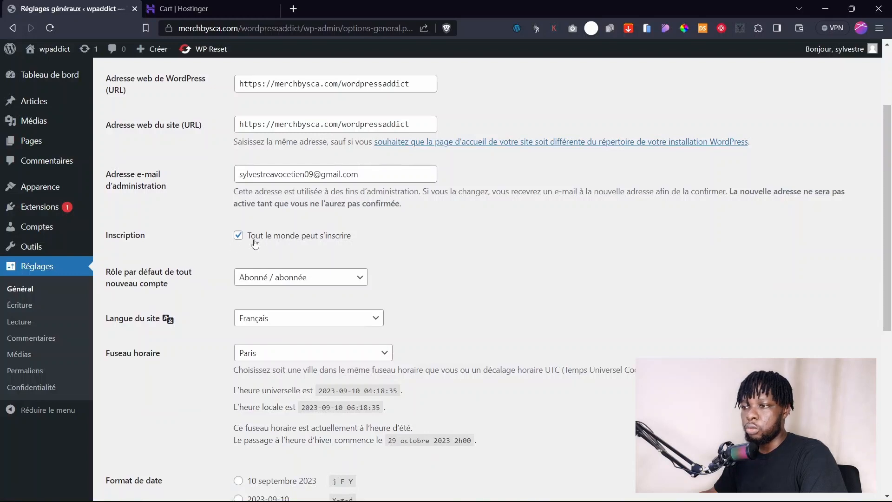
pyautogui.scroll(-6, 247, 307)
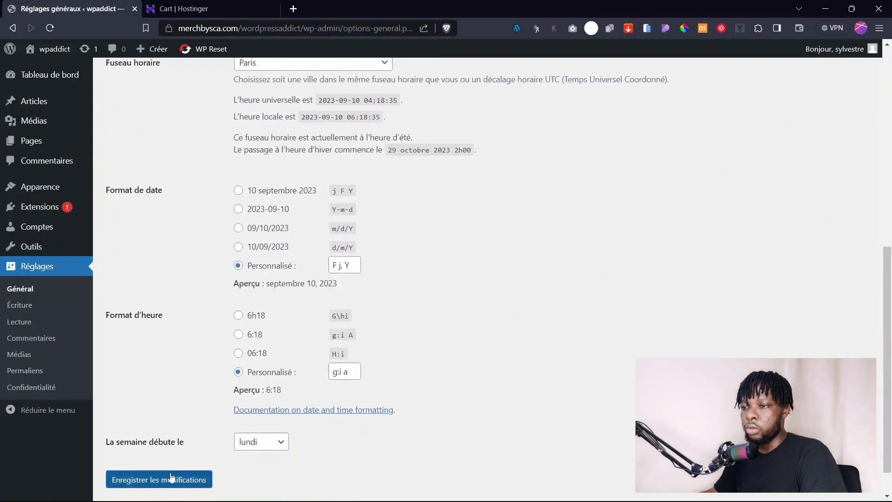
pyautogui.click(32, 322)
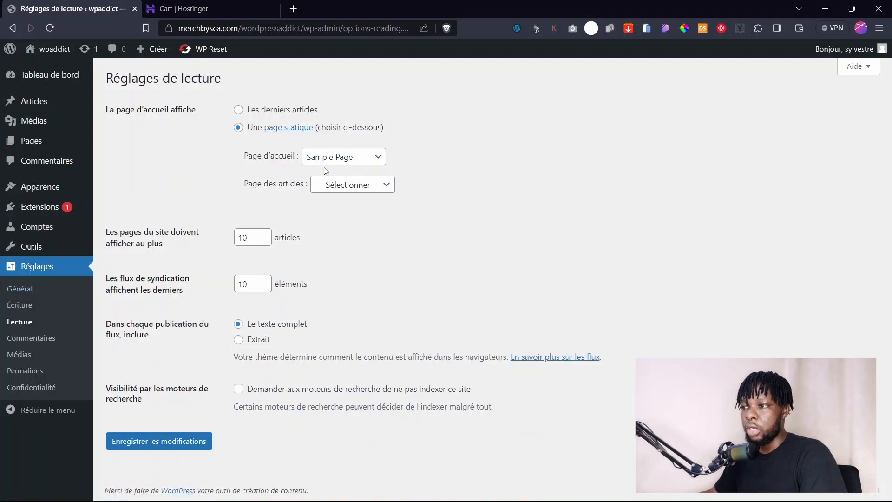
# Check the homepage (Sample Page) and posts page choices unchanged, then go to Permaliens.
pyautogui.click(328, 160)
pyautogui.click(328, 161)
pyautogui.click(329, 161)
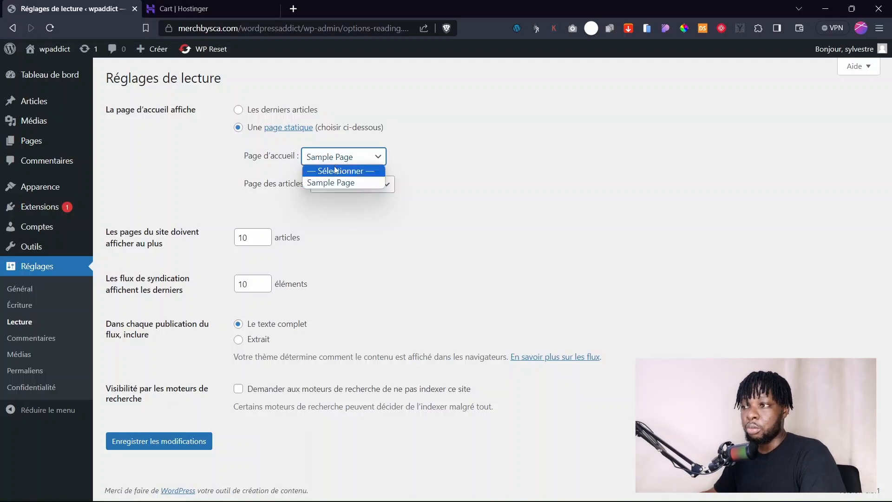
pyautogui.click(110, 343)
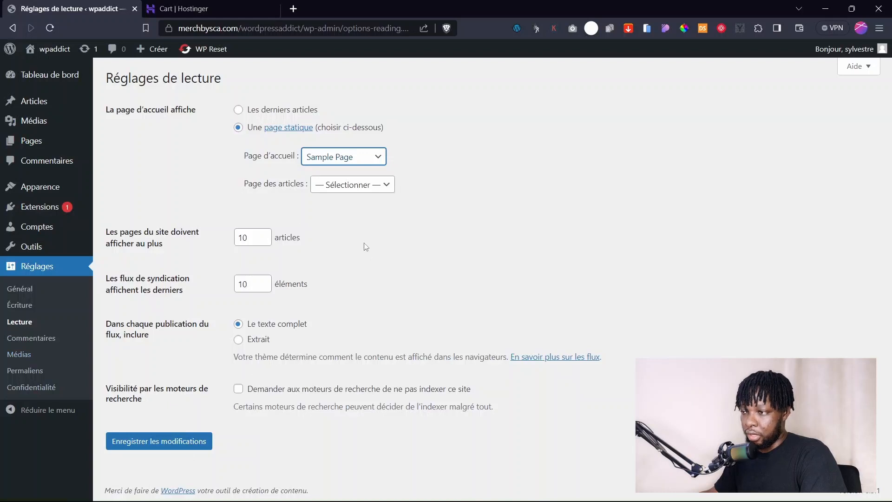
pyautogui.click(338, 186)
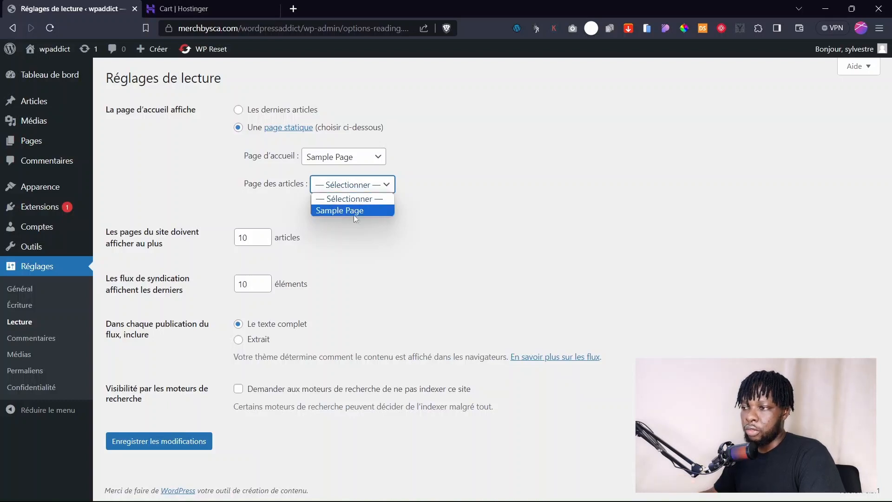
pyautogui.click(342, 230)
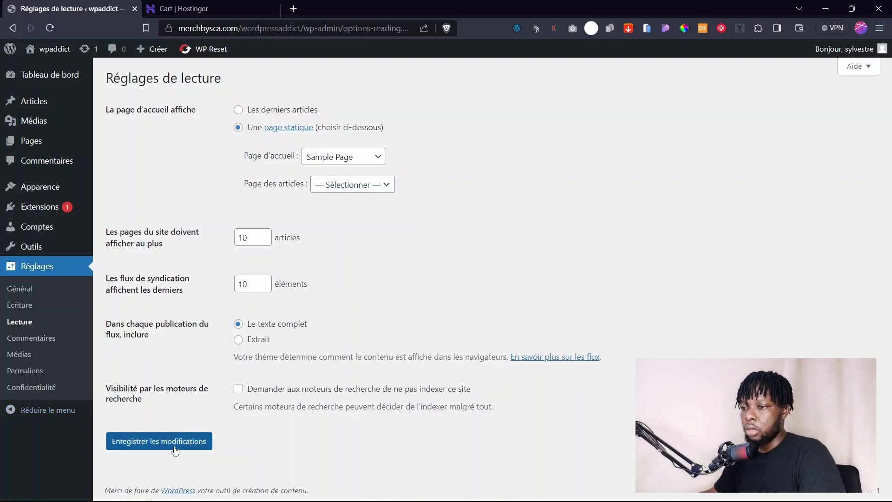
pyautogui.click(30, 372)
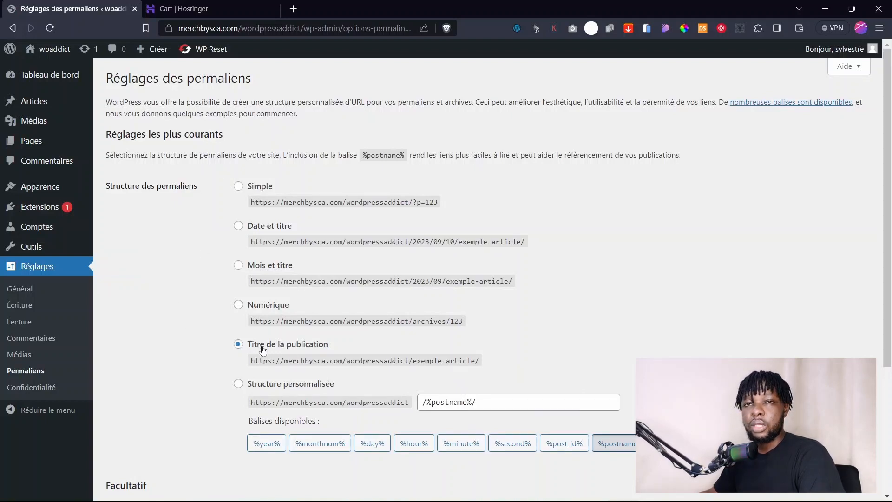
# Save the Titre de la publication (/%postname%/) permalink structure.
pyautogui.scroll(-4, 262, 350)
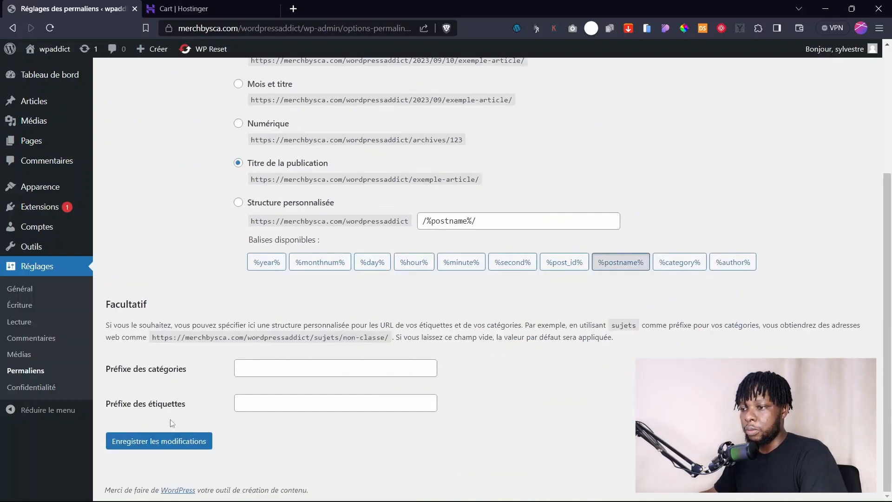
pyautogui.click(175, 443)
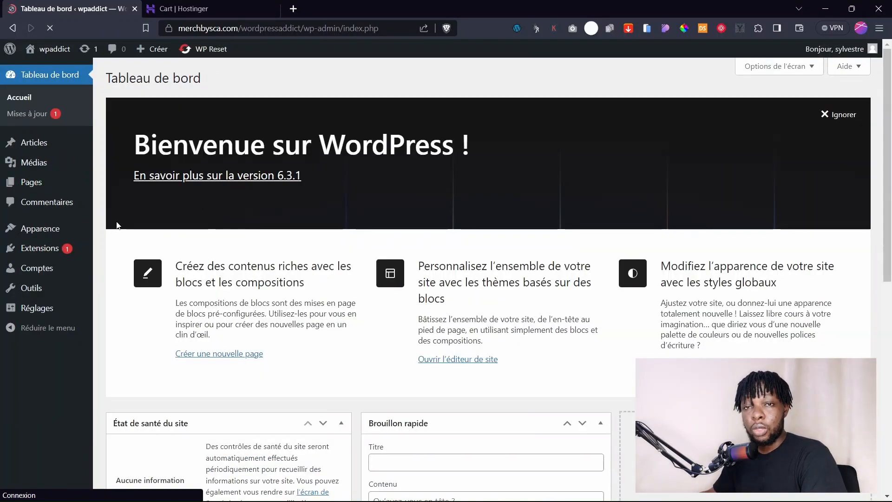
# Go to Extensions to view the installed plugins, showing WP Reset PRO 6.11.
pyautogui.moveTo(69, 142)
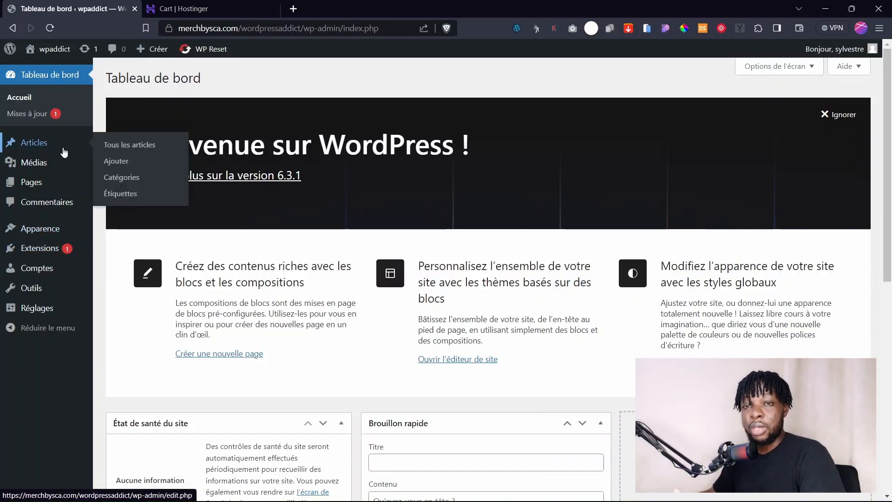
pyautogui.moveTo(21, 254)
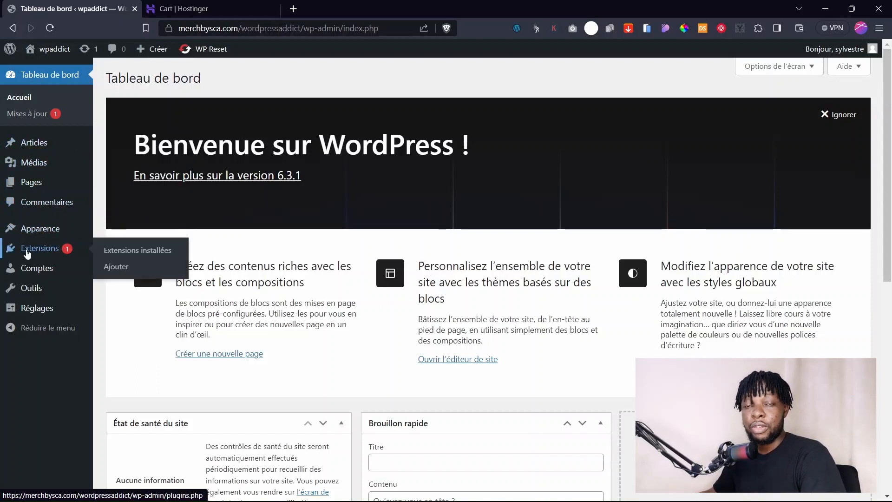
pyautogui.click(27, 253)
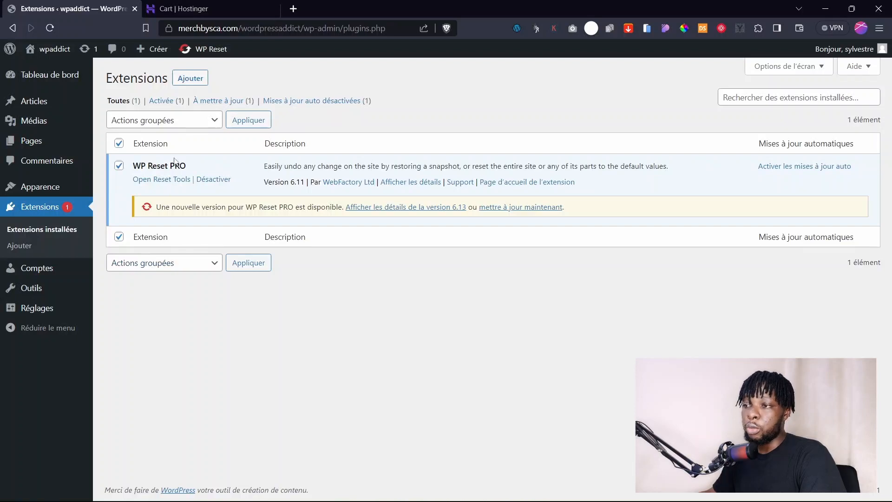
pyautogui.click(161, 121)
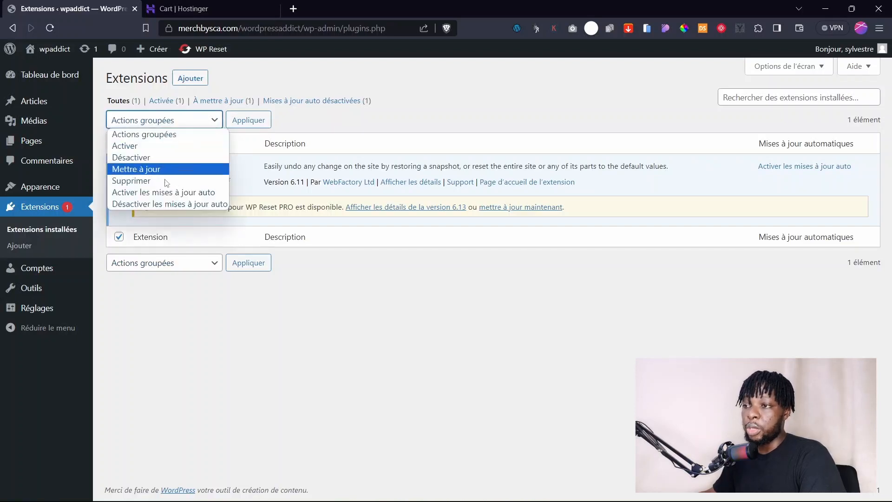
pyautogui.click(146, 158)
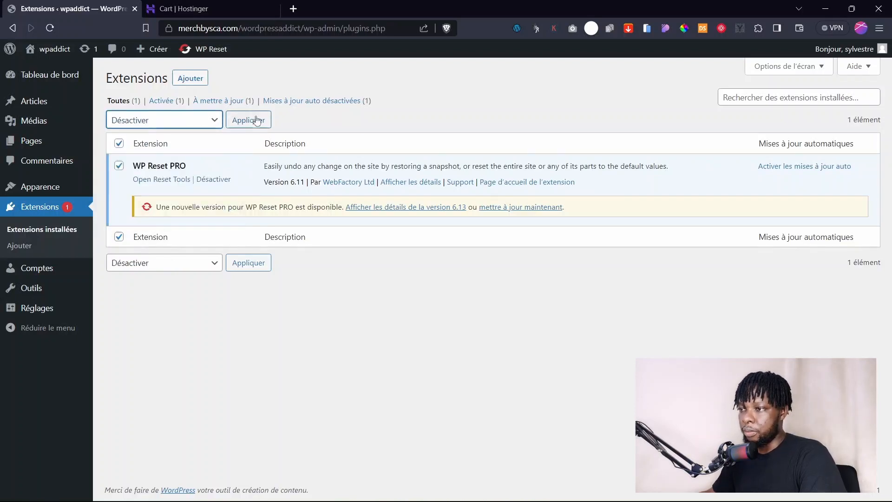
pyautogui.click(119, 145)
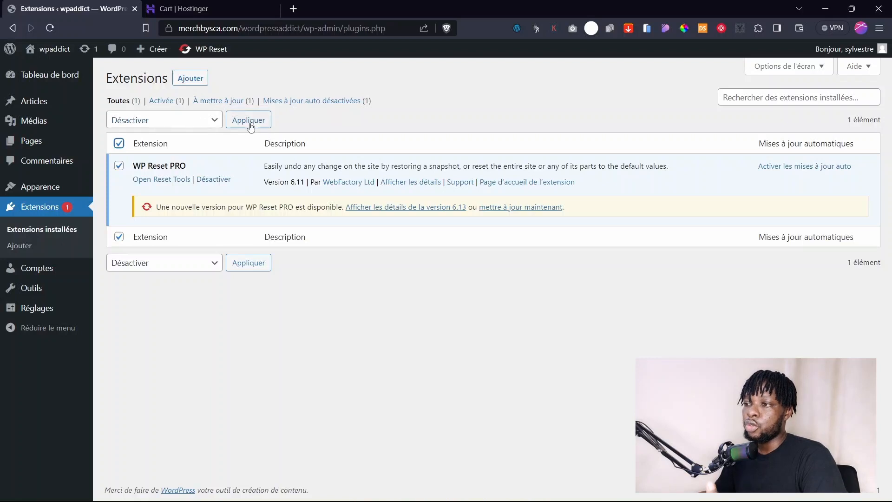
pyautogui.click(121, 146)
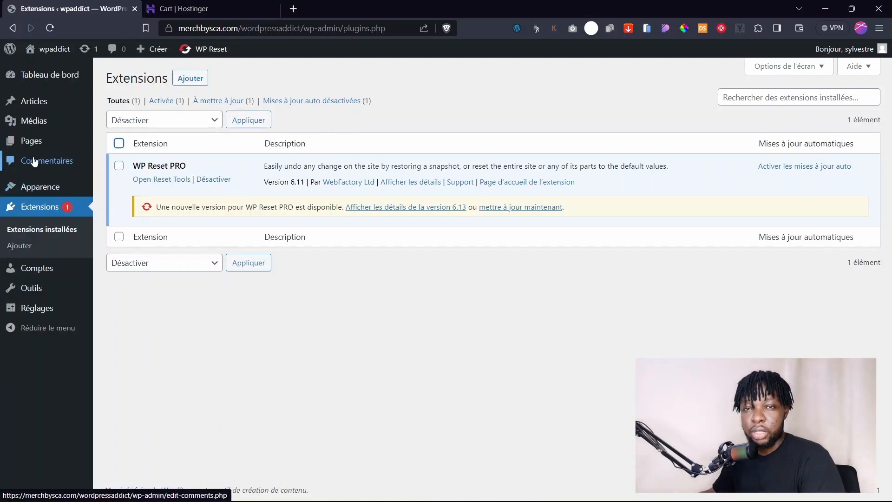
# Close the Hostinger tab, then search for, install and activate the Spectra One theme.
pyautogui.click(42, 195)
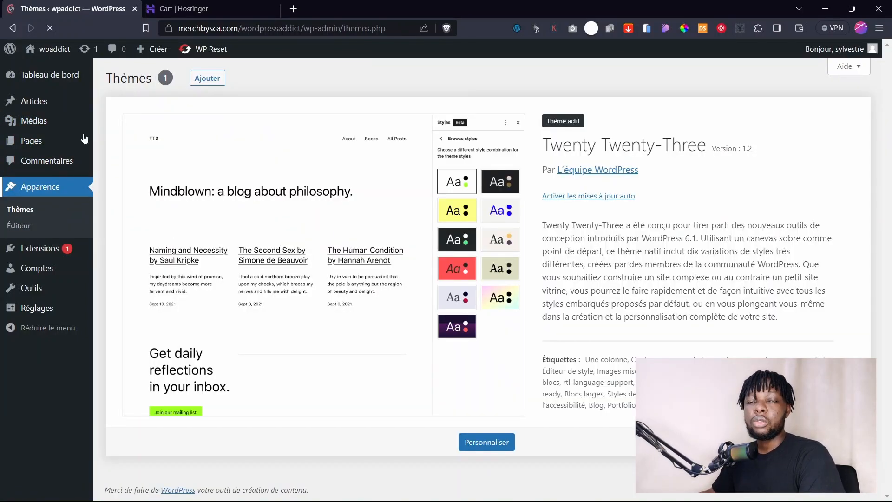
pyautogui.middleClick(226, 11)
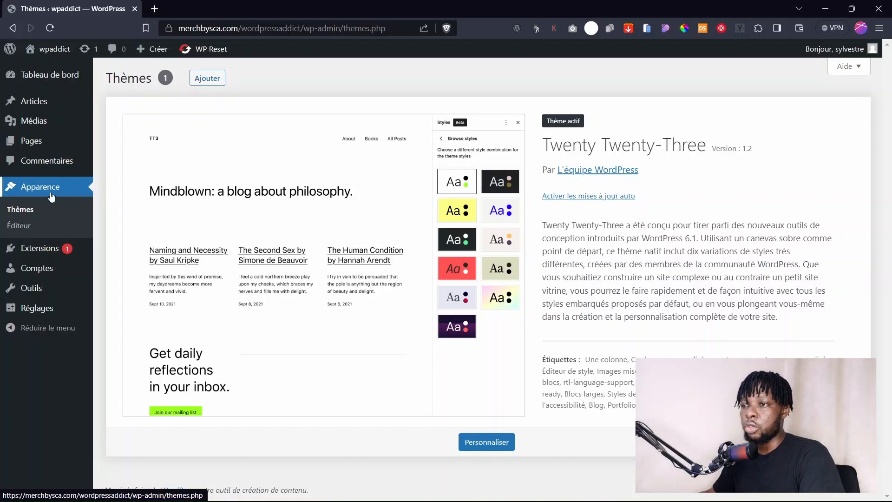
pyautogui.click(207, 79)
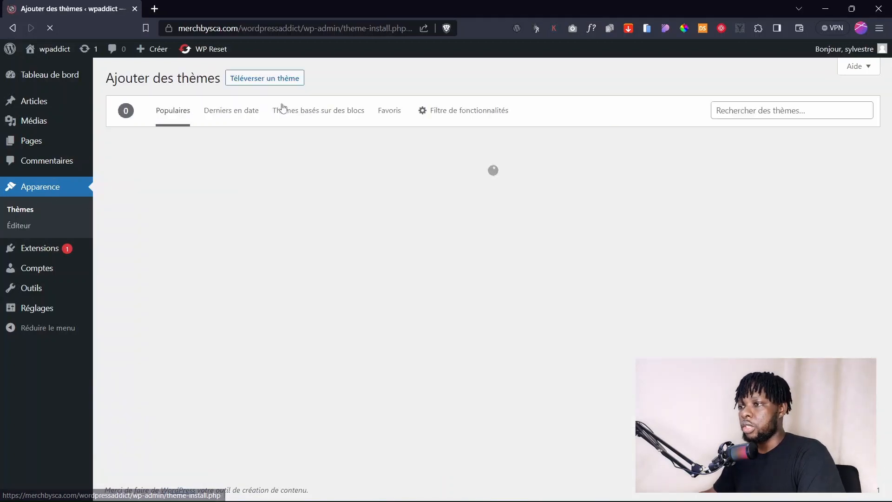
pyautogui.click(745, 110)
pyautogui.write('spectra')
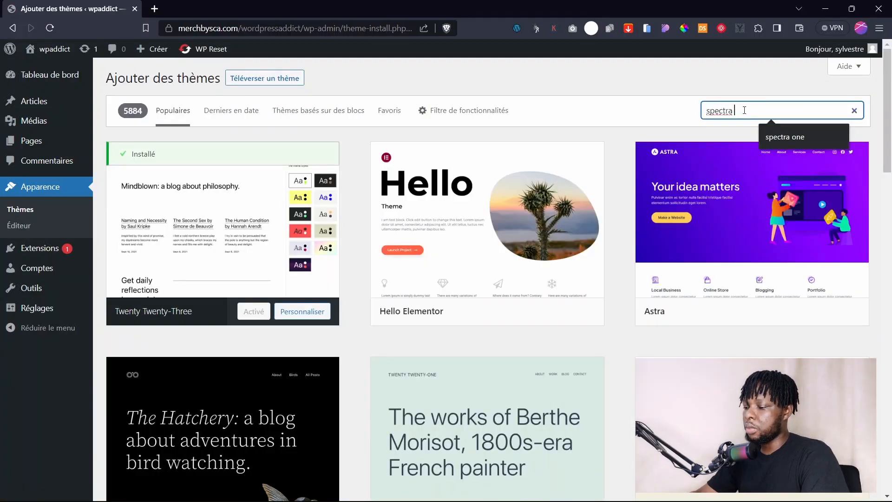
pyautogui.write(' one')
pyautogui.click(256, 314)
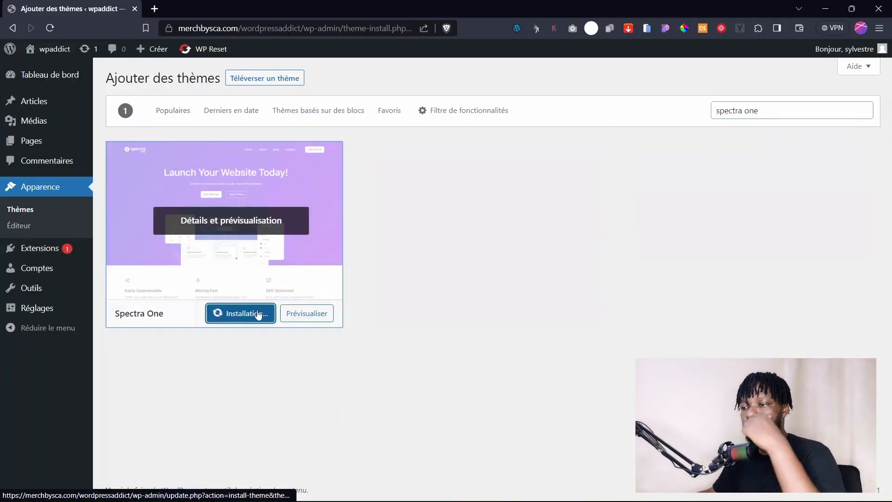
pyautogui.click(331, 312)
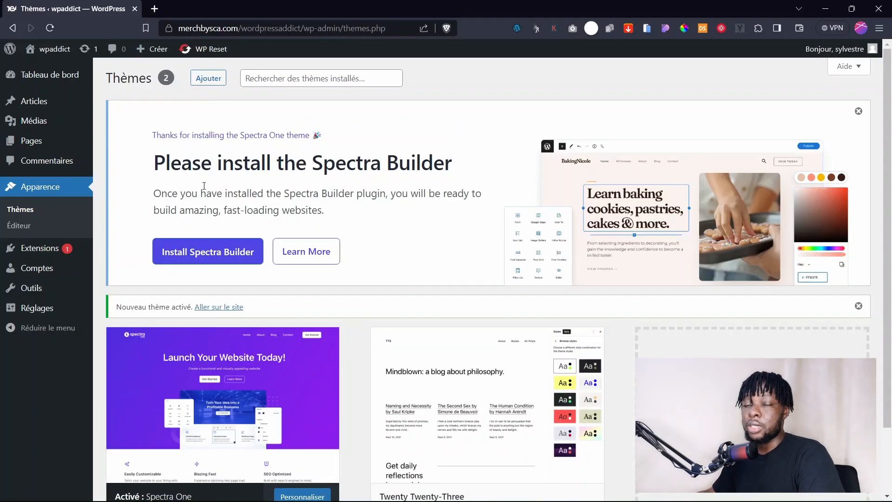
# Install the Spectra Builder plugin from the Spectra One theme's welcome banner.
pyautogui.click(200, 255)
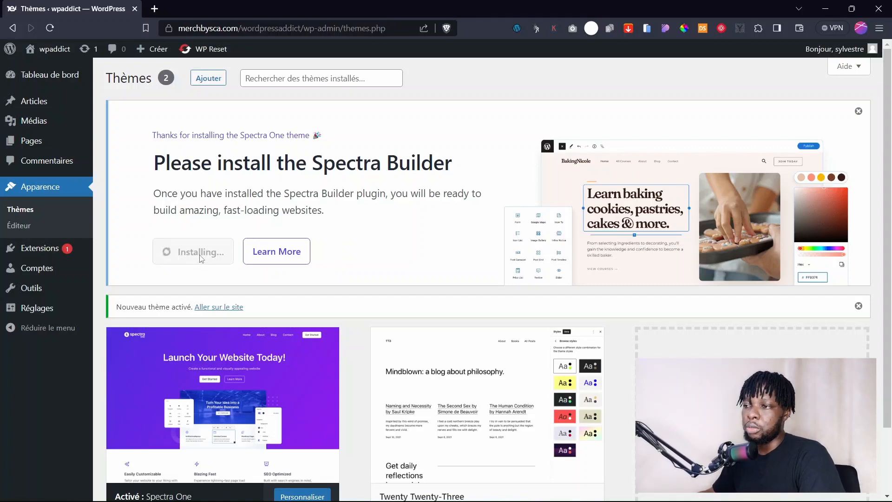
pyautogui.scroll(-2, 201, 258)
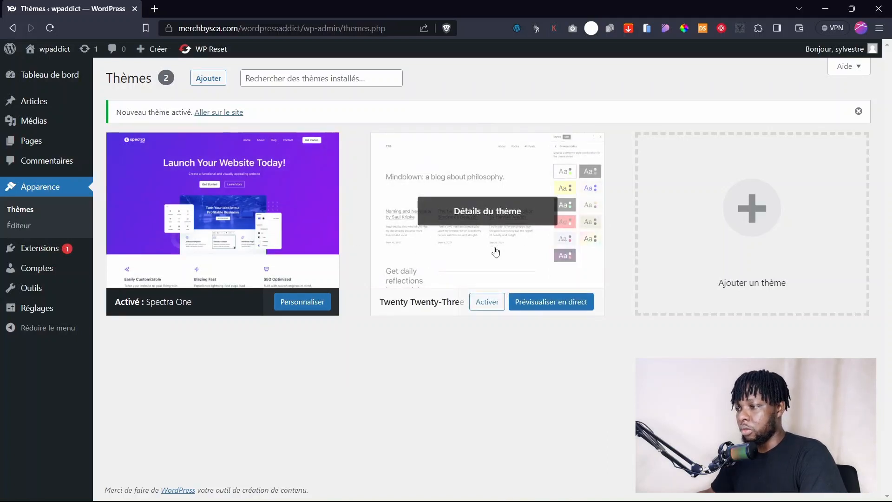
# Delete the Twenty Twenty-Three theme, then view the plugin list now showing Spectra 2.7.8.
pyautogui.click(489, 212)
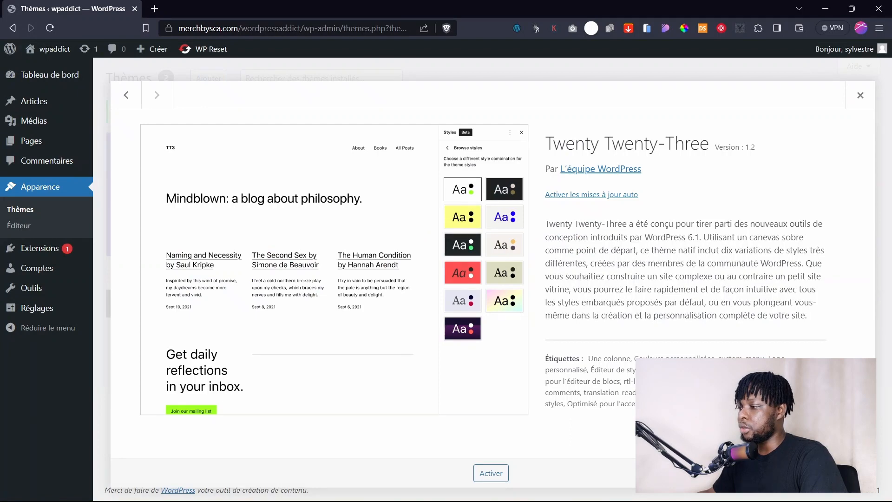
pyautogui.click(853, 473)
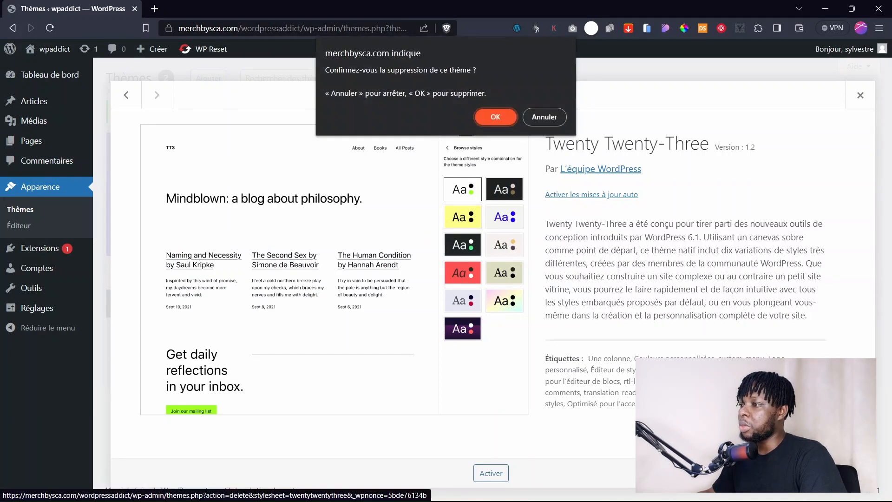
pyautogui.click(508, 123)
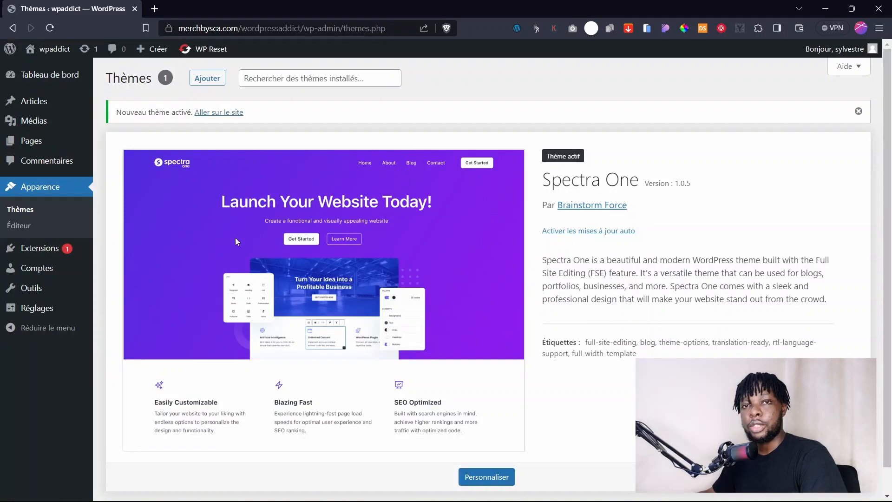
pyautogui.click(40, 248)
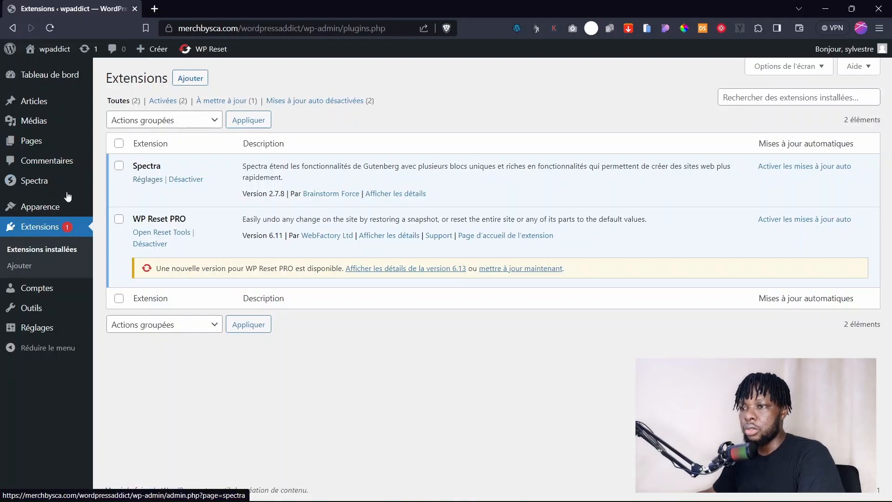
# Go to Spectra's Réglages page showing the editor options.
pyautogui.moveTo(32, 183)
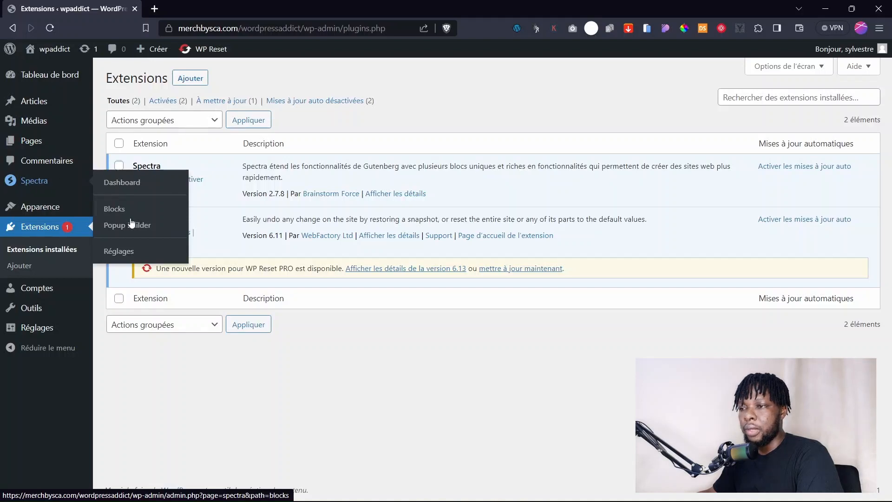
pyautogui.click(117, 251)
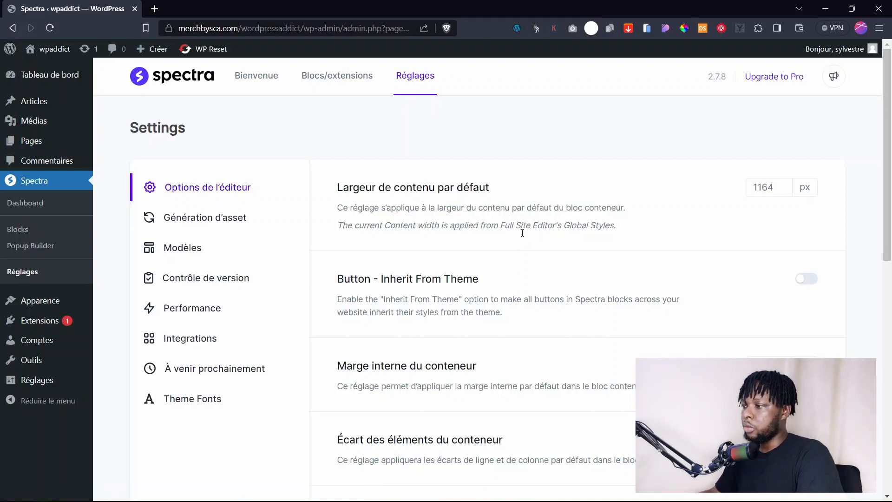
# Review the 1164 px default content width and the Inherit From Theme option.
pyautogui.scroll(-10, 541, 241)
pyautogui.scroll(10, 541, 241)
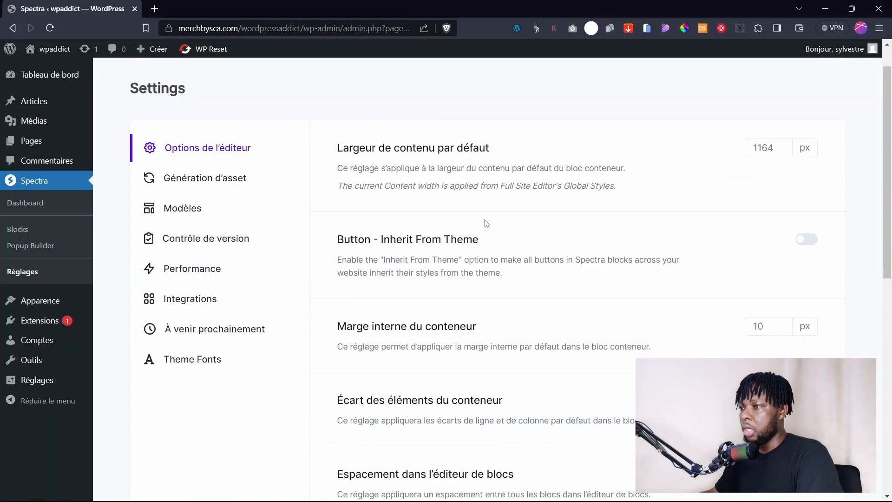
pyautogui.moveTo(340, 149); pyautogui.dragTo(486, 145)
pyautogui.click(486, 145)
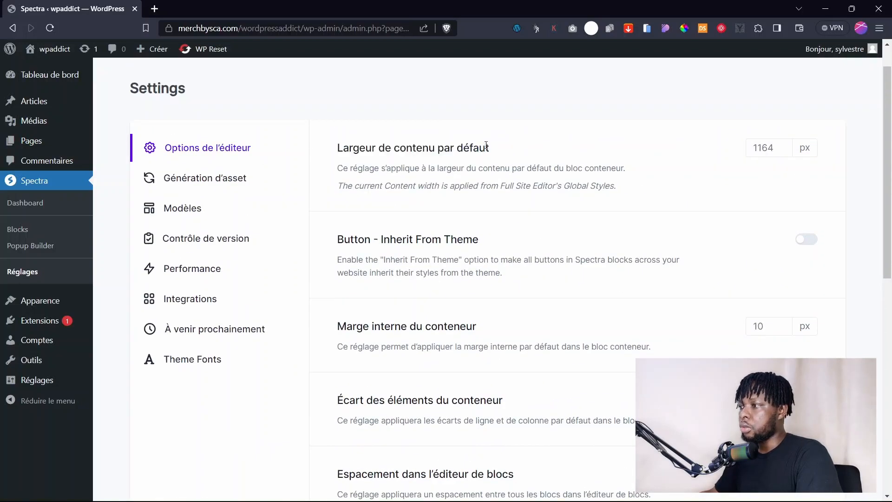
pyautogui.click(758, 144)
pyautogui.doubleClick(765, 143)
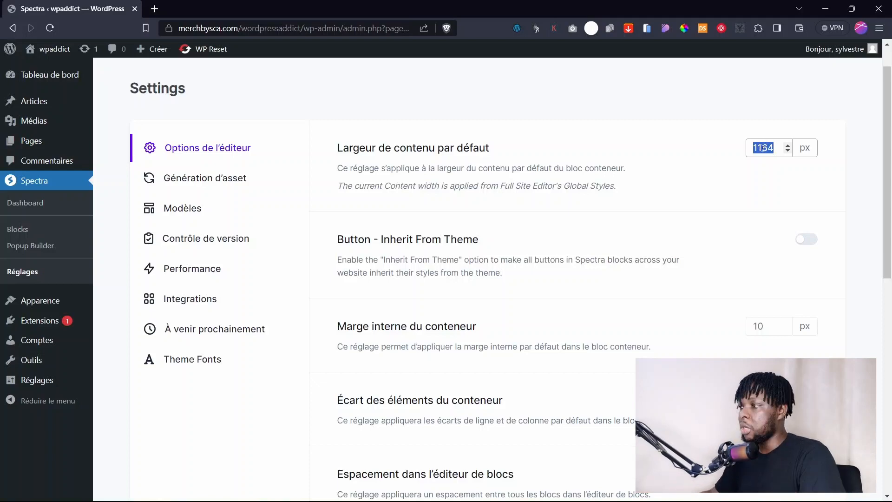
pyautogui.click(732, 159)
pyautogui.scroll(-5, 510, 209)
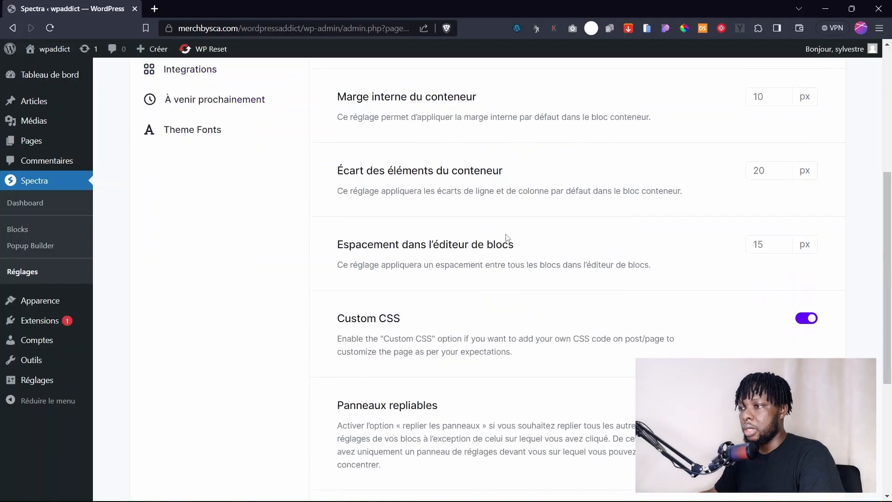
pyautogui.scroll(4, 430, 195)
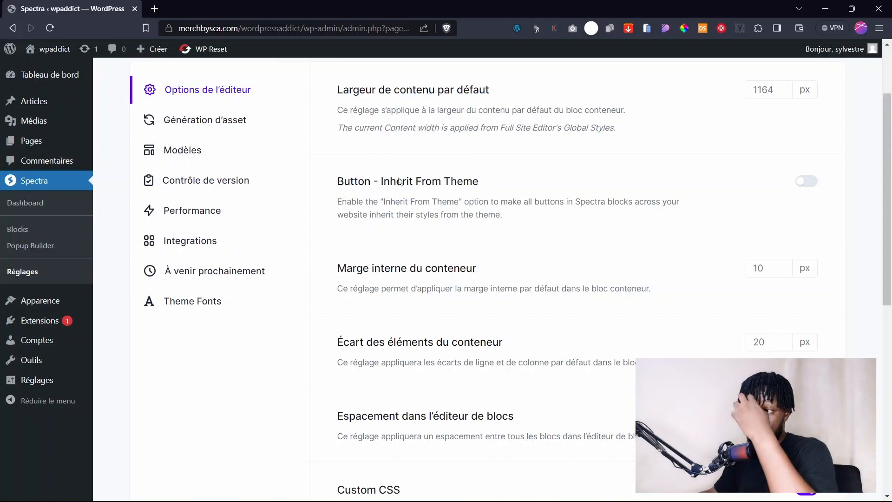
pyautogui.moveTo(478, 181); pyautogui.dragTo(381, 181)
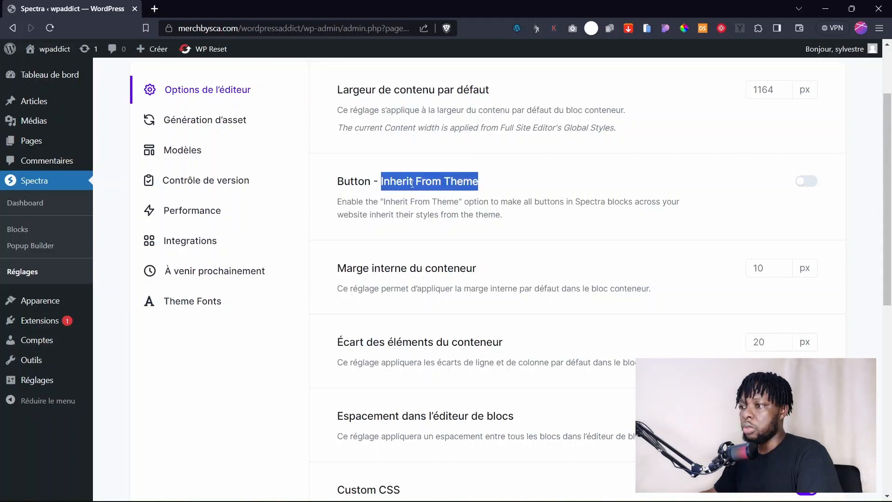
pyautogui.click(399, 197)
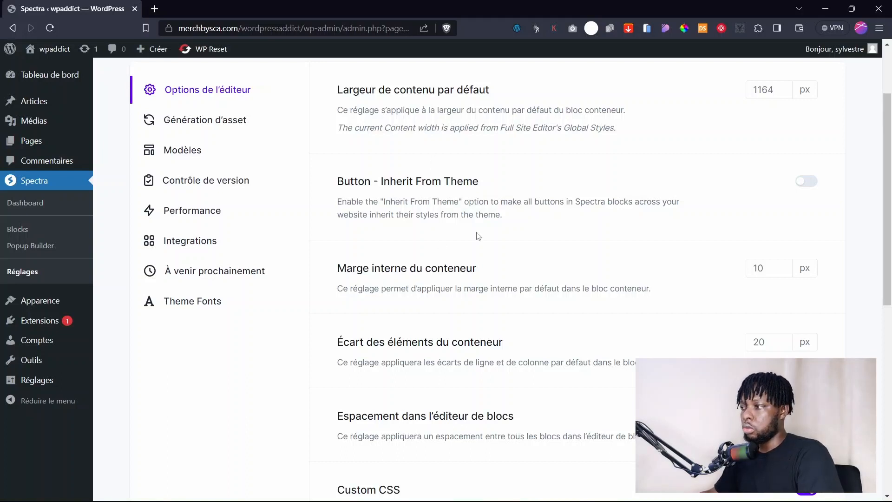
# Check the 10 px container padding value, then switch to Génération d'asset settings.
pyautogui.moveTo(372, 268); pyautogui.dragTo(489, 269)
pyautogui.click(410, 268)
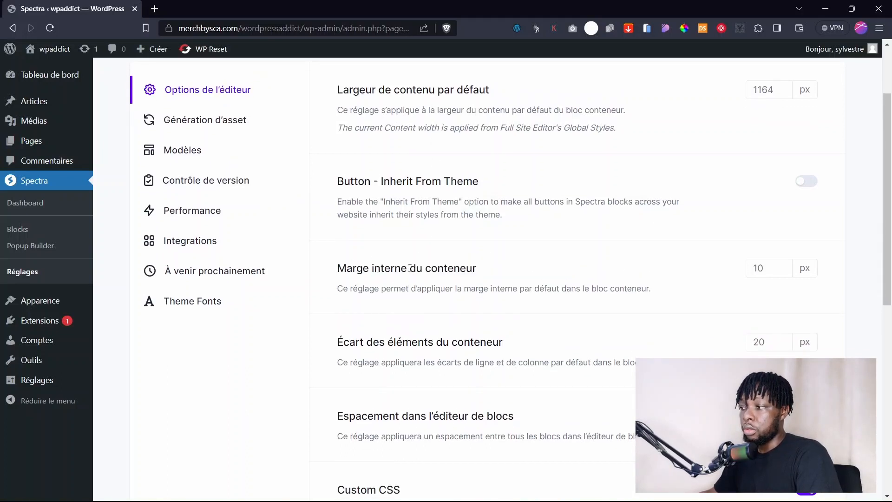
pyautogui.doubleClick(775, 274)
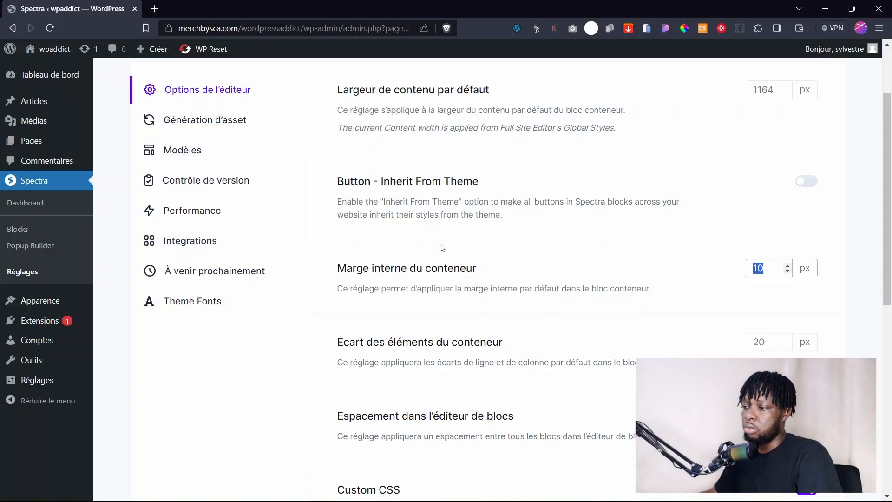
pyautogui.scroll(-8, 770, 270)
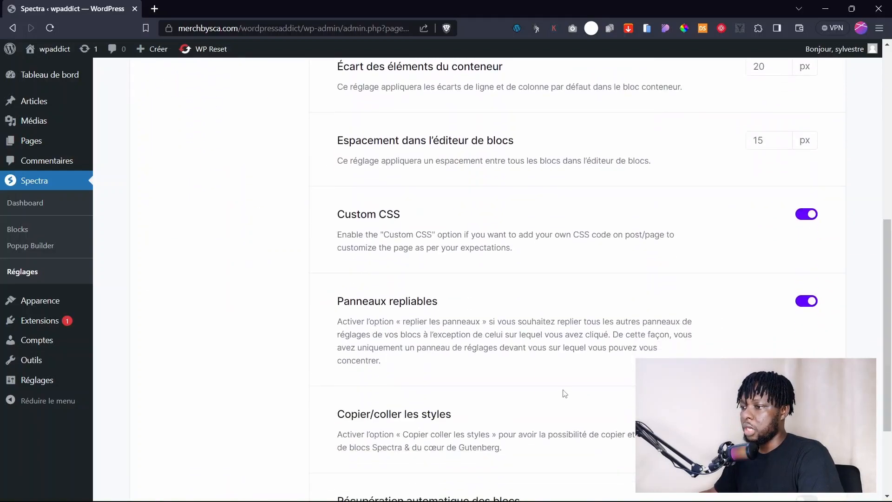
pyautogui.scroll(-1, 499, 389)
pyautogui.scroll(10, 510, 288)
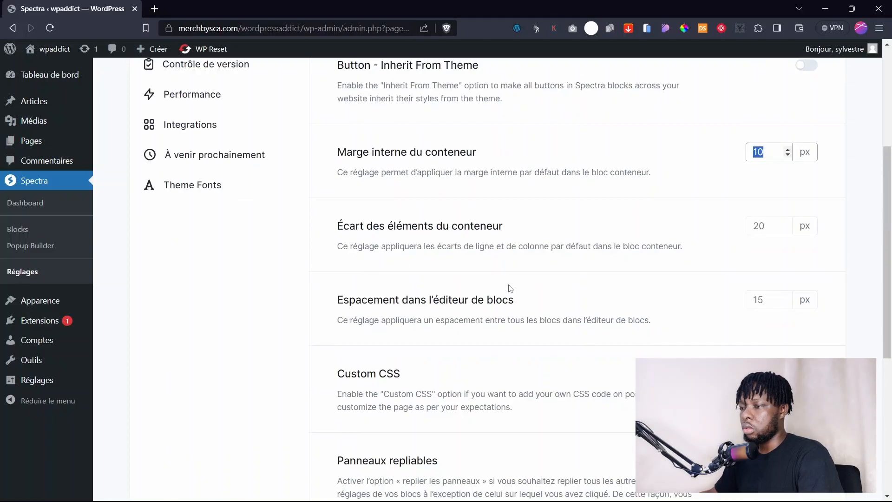
pyautogui.click(197, 228)
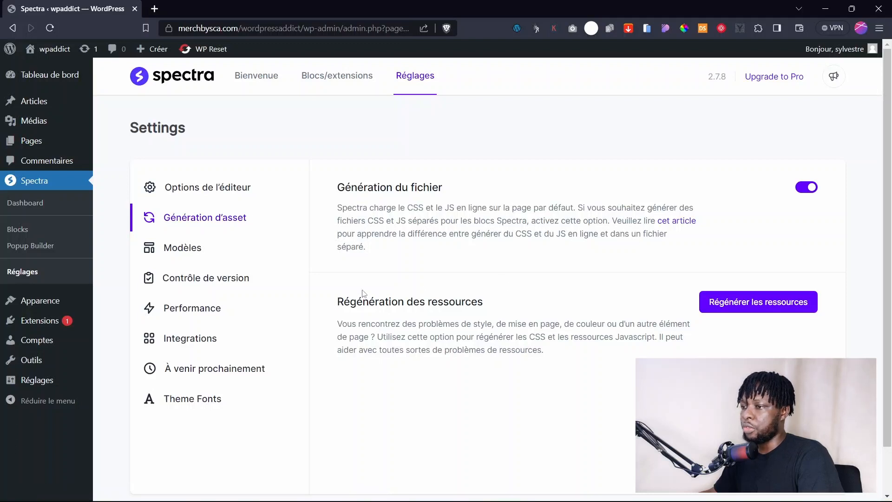
# Browse Spectra's Modèles and Contrôle de version settings, ending on Performance.
pyautogui.click(217, 256)
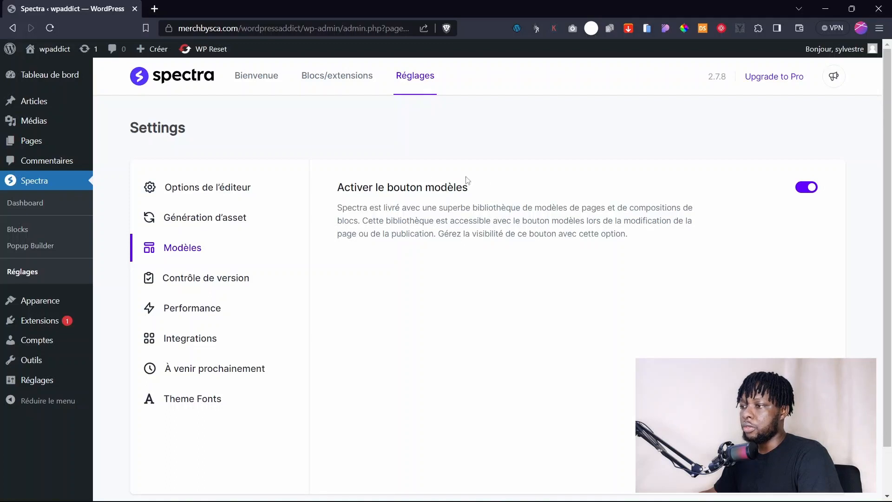
pyautogui.click(233, 279)
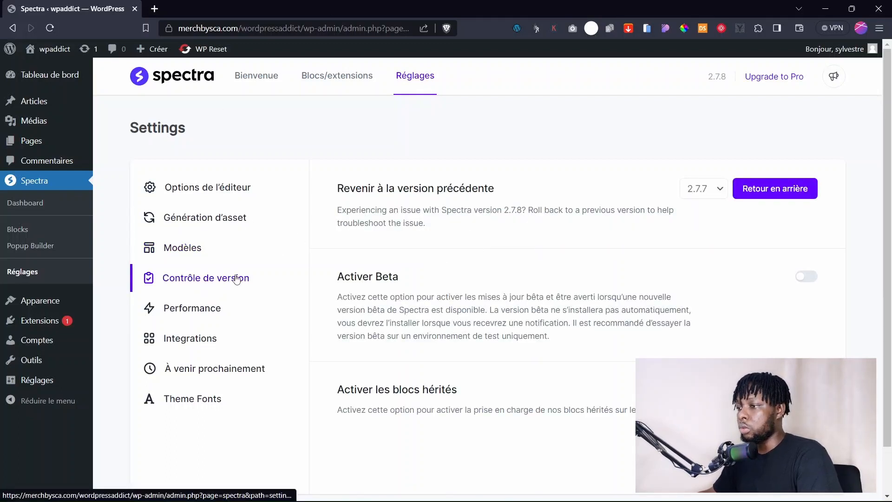
pyautogui.scroll(-1, 489, 239)
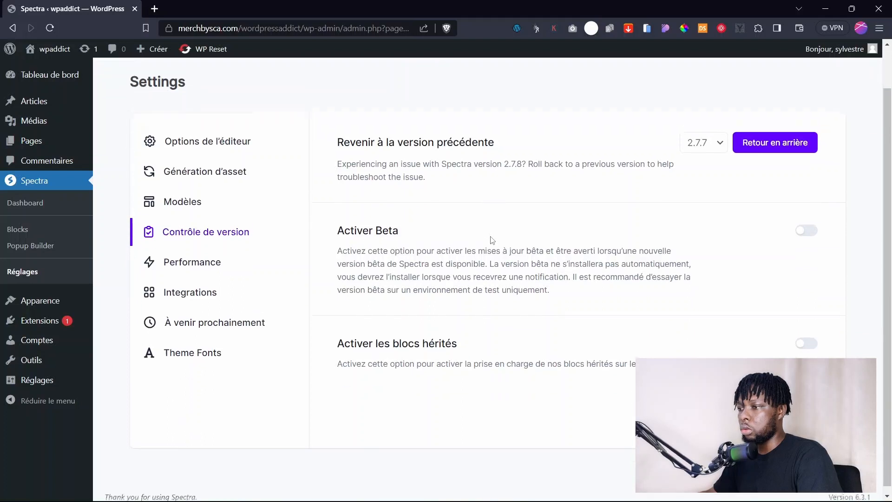
pyautogui.click(198, 263)
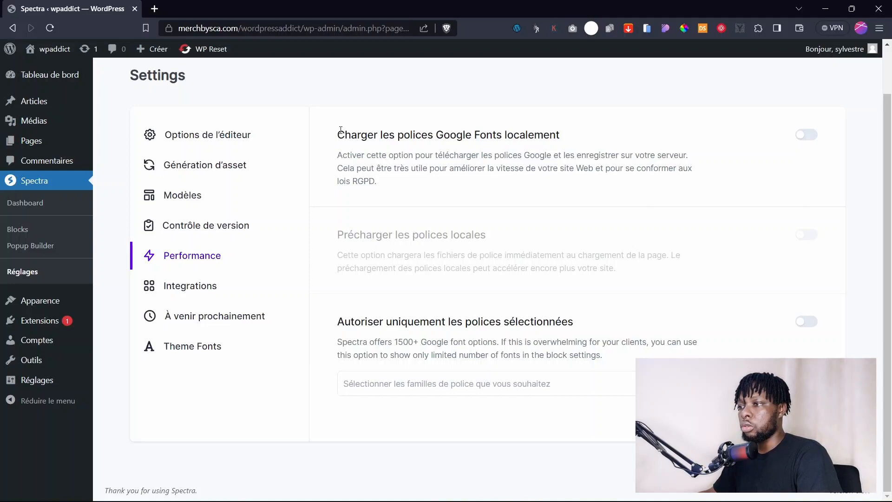
# Read the local Google Fonts heading in Spectra's Performance settings.
pyautogui.moveTo(341, 129); pyautogui.dragTo(563, 132)
pyautogui.click(481, 130)
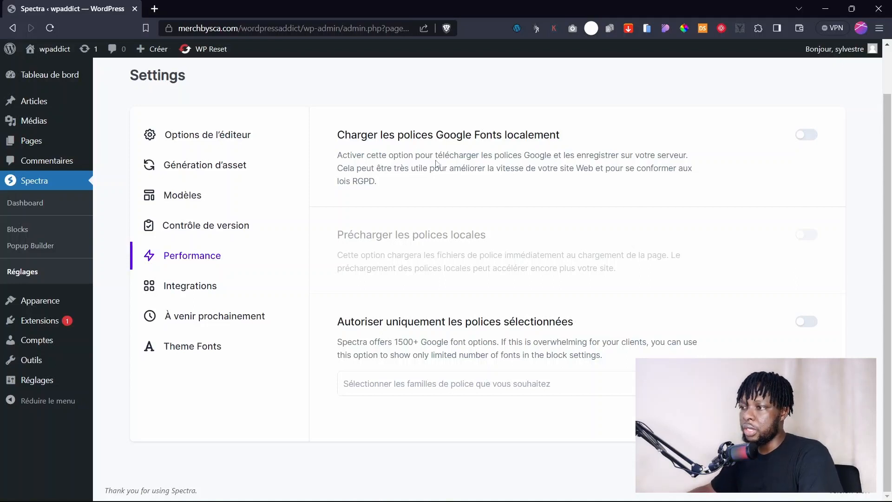
pyautogui.moveTo(333, 138); pyautogui.dragTo(576, 133)
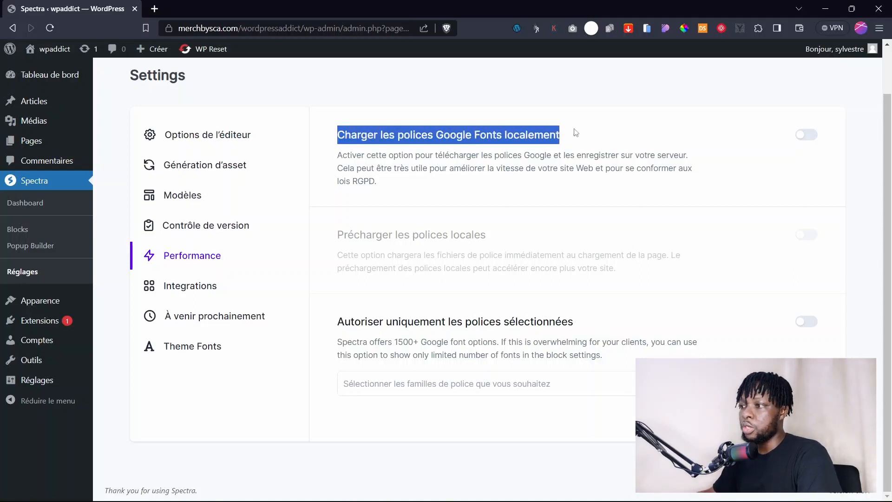
pyautogui.click(518, 132)
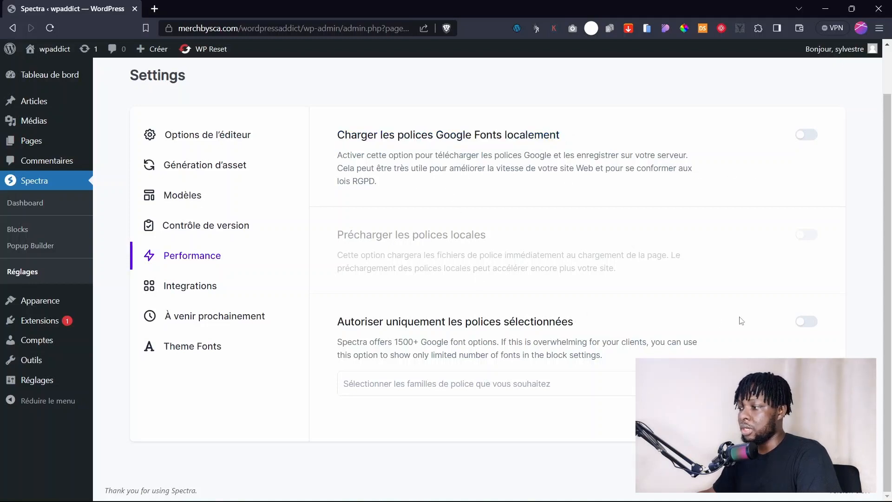
# Allow only selected fonts, choosing Poppins and Montserrat as the permitted families.
pyautogui.click(808, 323)
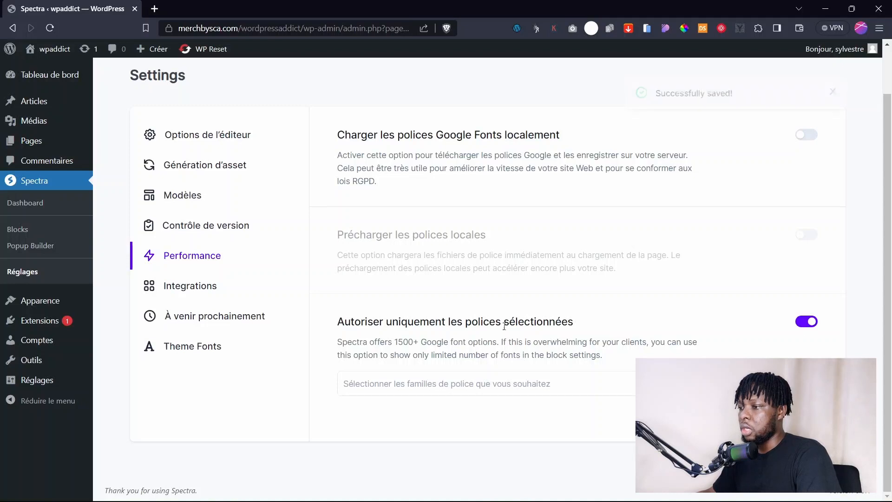
pyautogui.click(407, 387)
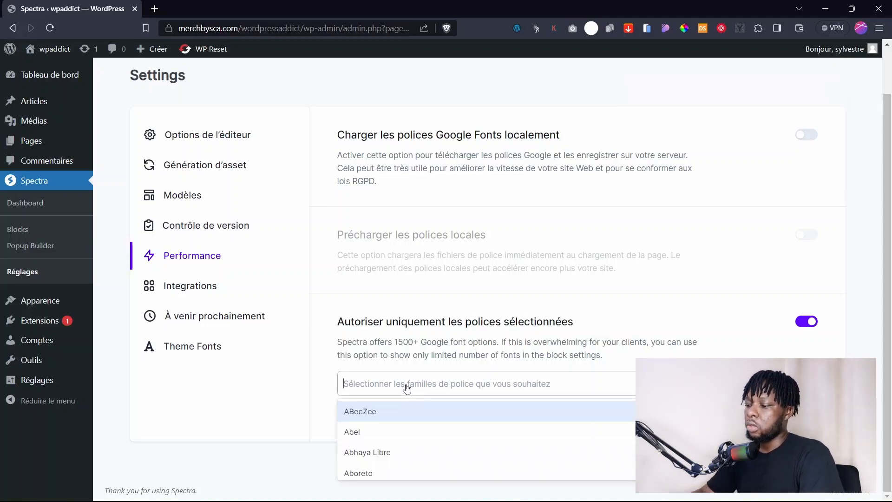
pyautogui.write('popp')
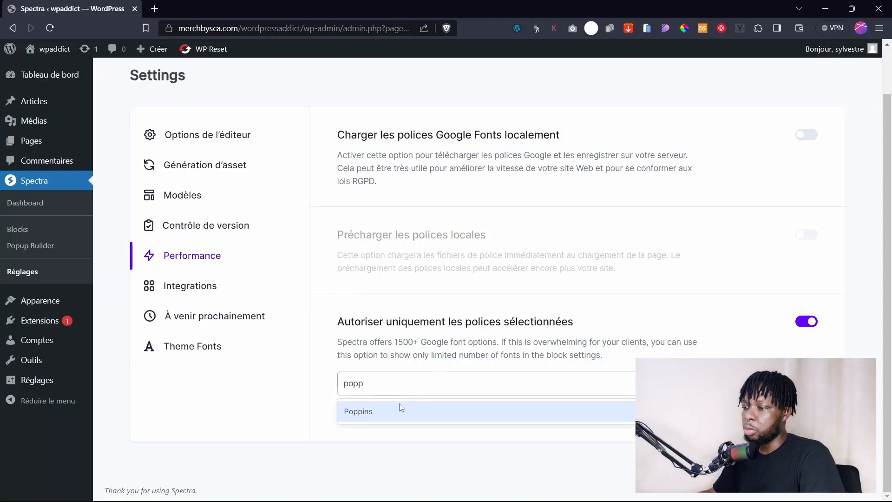
pyautogui.click(399, 409)
pyautogui.click(427, 392)
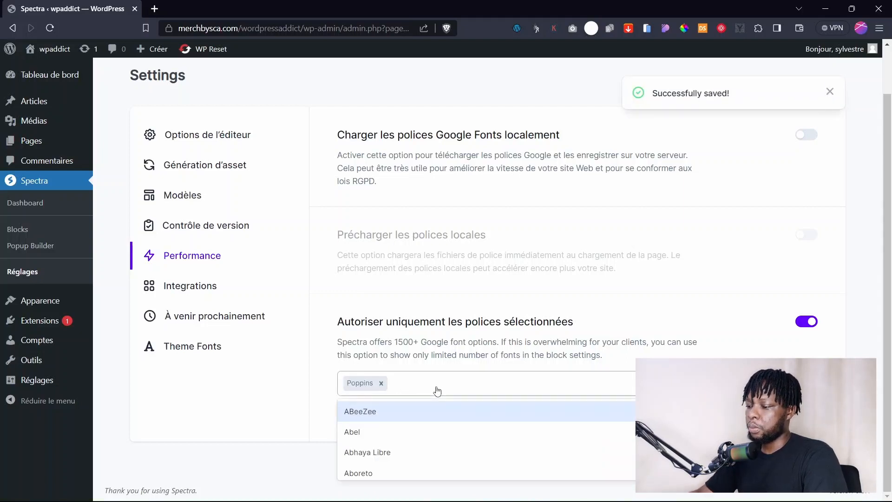
pyautogui.write('monts')
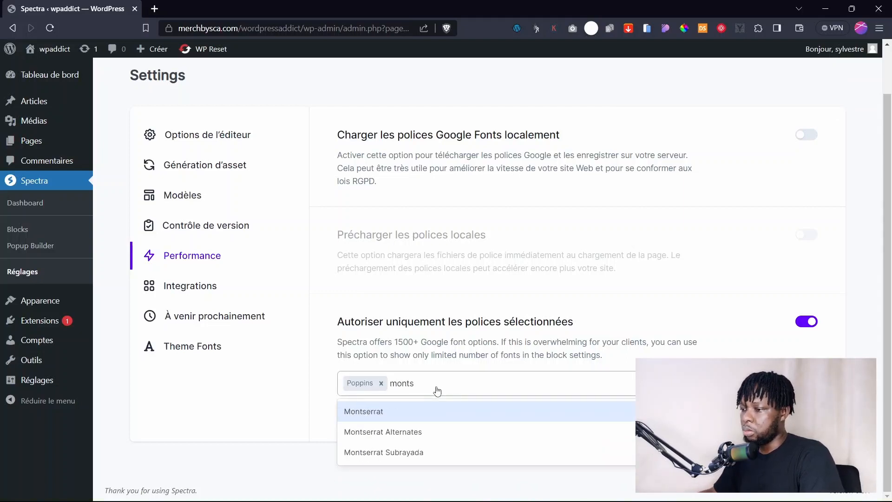
pyautogui.click(425, 413)
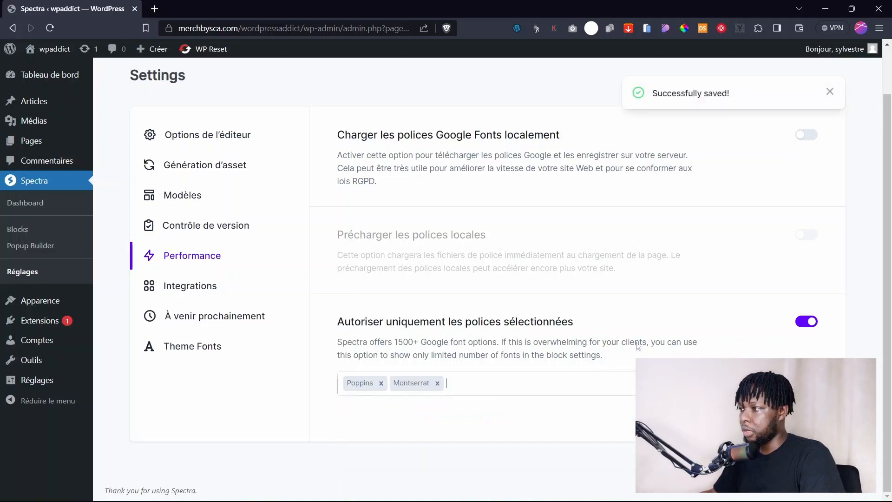
pyautogui.scroll(1, 534, 322)
pyautogui.scroll(-1, 460, 317)
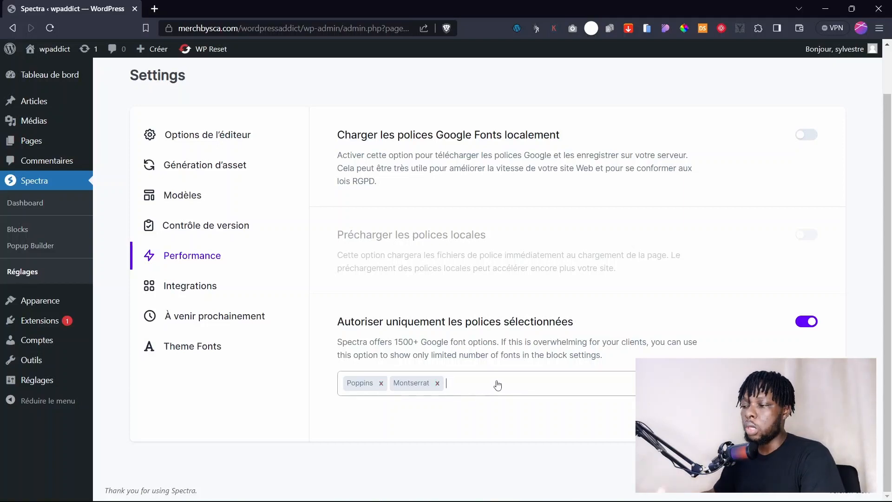
pyautogui.scroll(1, 442, 296)
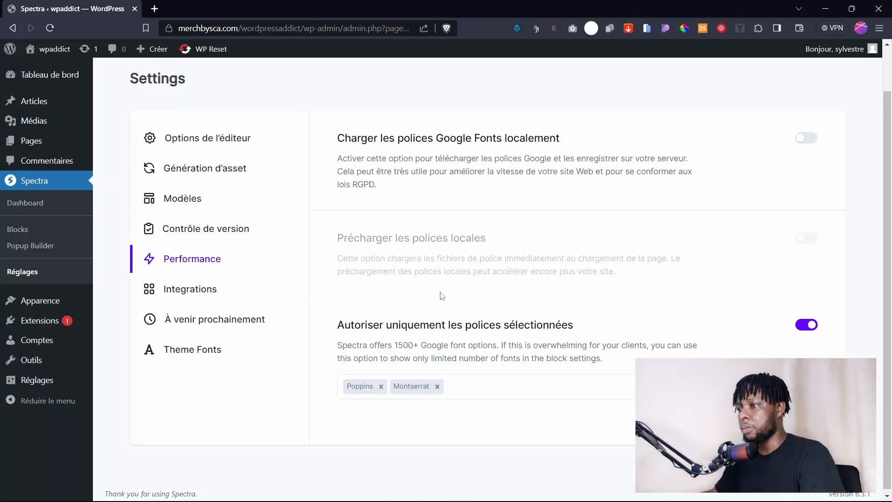
pyautogui.scroll(2, 441, 296)
pyautogui.scroll(-2, 183, 308)
# Inspect the Integrations page and its empty reCAPTCHA v3 site key field.
pyautogui.click(190, 288)
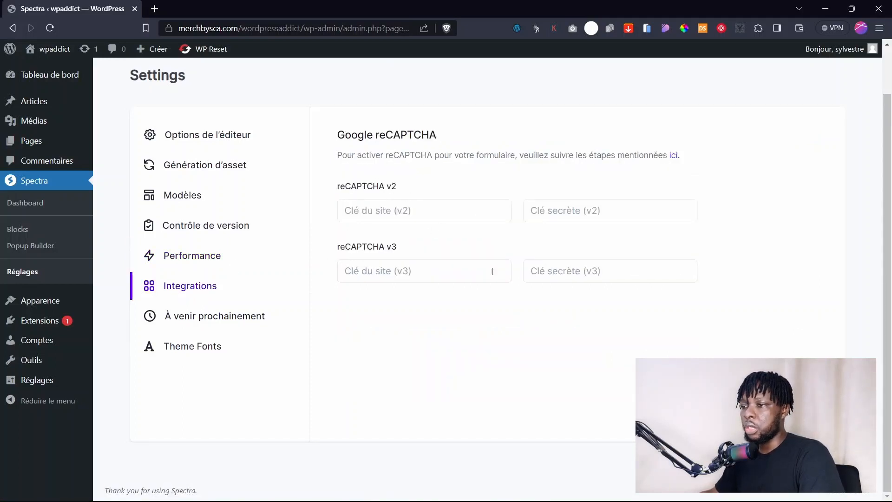
pyautogui.click(399, 268)
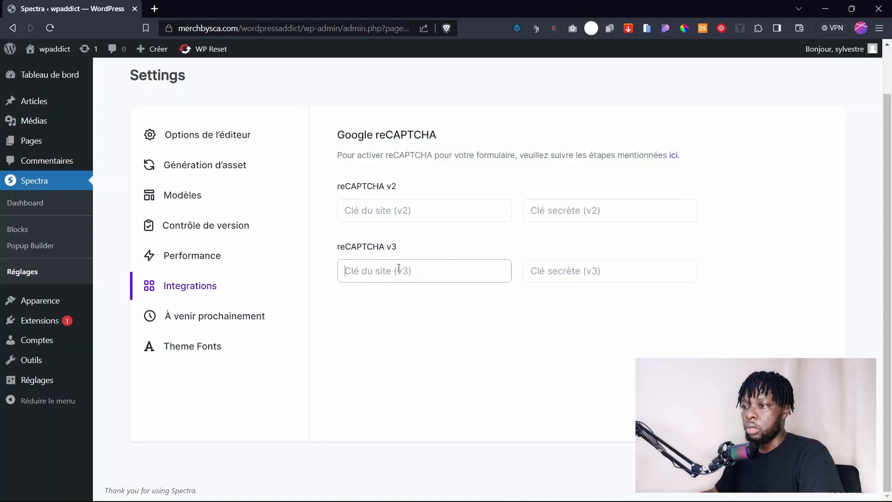
pyautogui.click(393, 318)
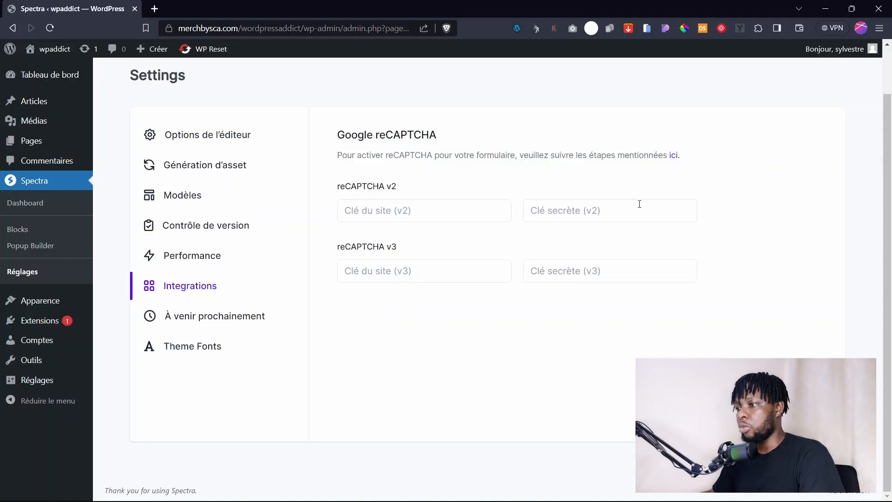
pyautogui.click(439, 265)
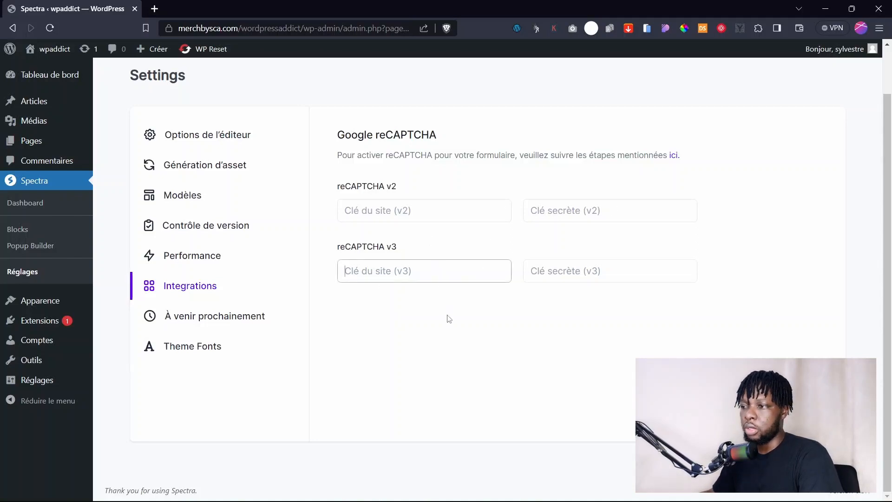
# Browse the À venir prochainement and Theme Fonts sections, then return to the Spectra dashboard.
pyautogui.click(202, 319)
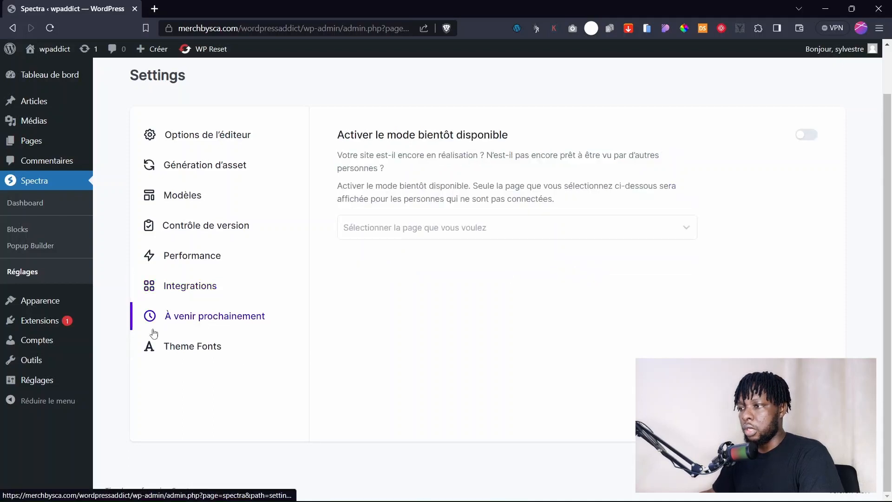
pyautogui.click(179, 348)
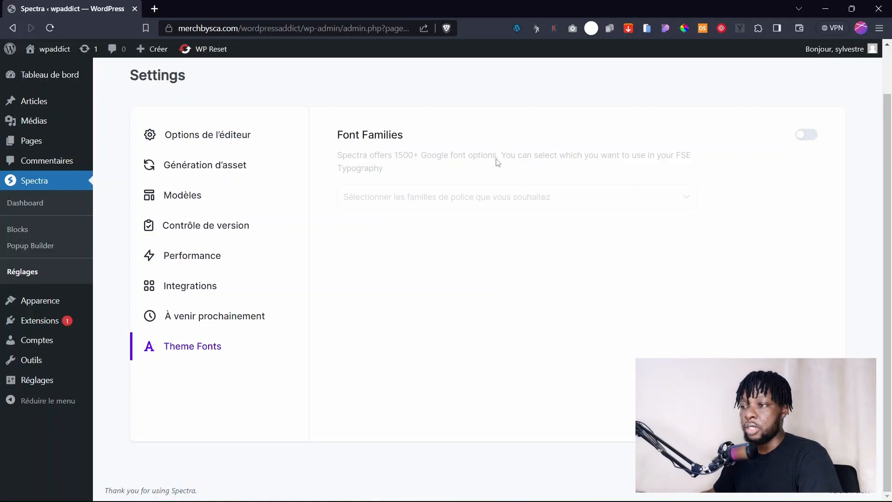
pyautogui.click(32, 204)
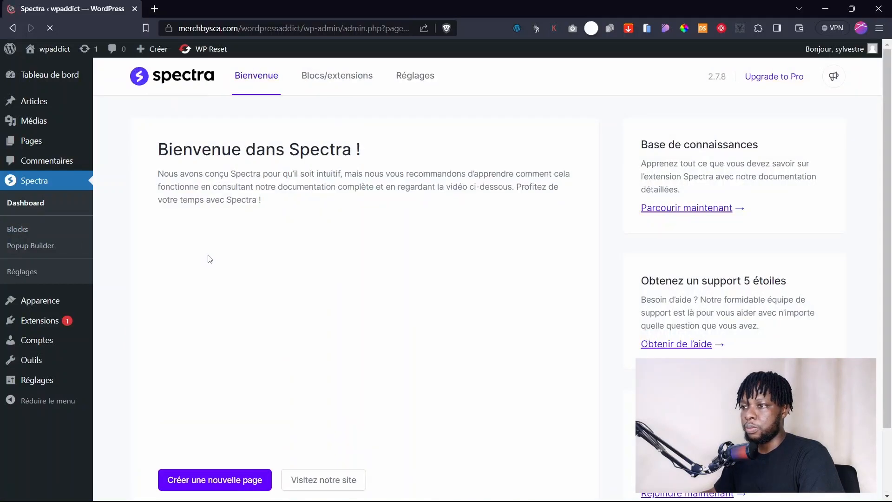
# Browse the Blocs/extensions grid, try a category filter, then go to the empty Popup Builder.
pyautogui.scroll(-2, 522, 231)
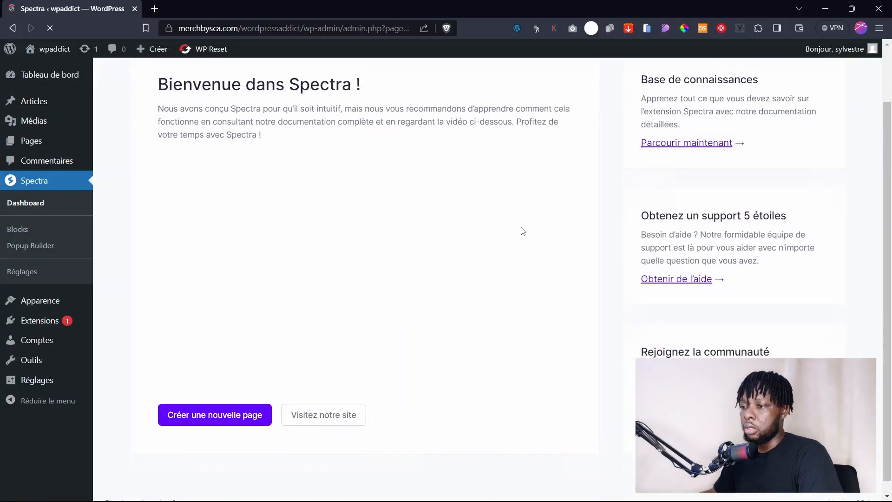
pyautogui.scroll(2, 520, 230)
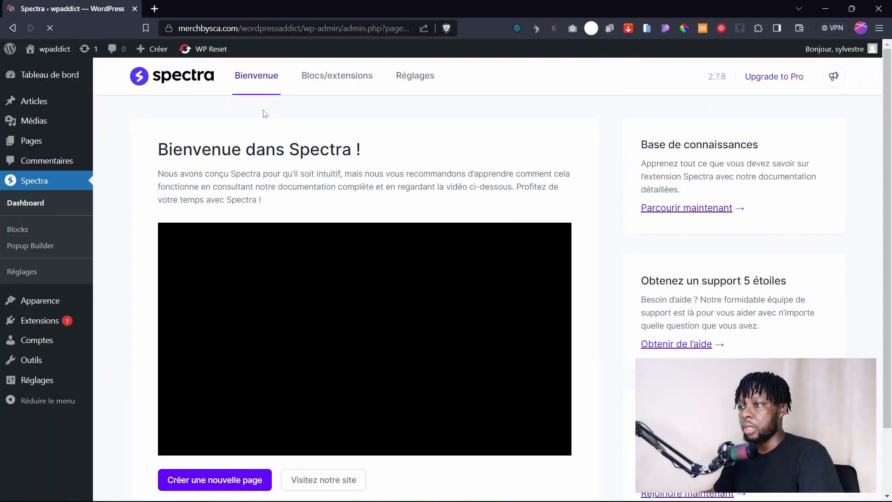
pyautogui.click(321, 87)
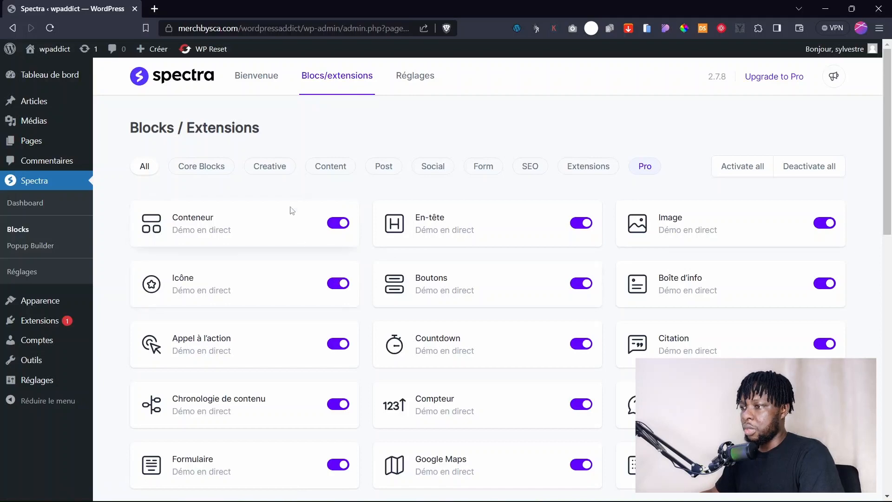
pyautogui.scroll(-14, 351, 291)
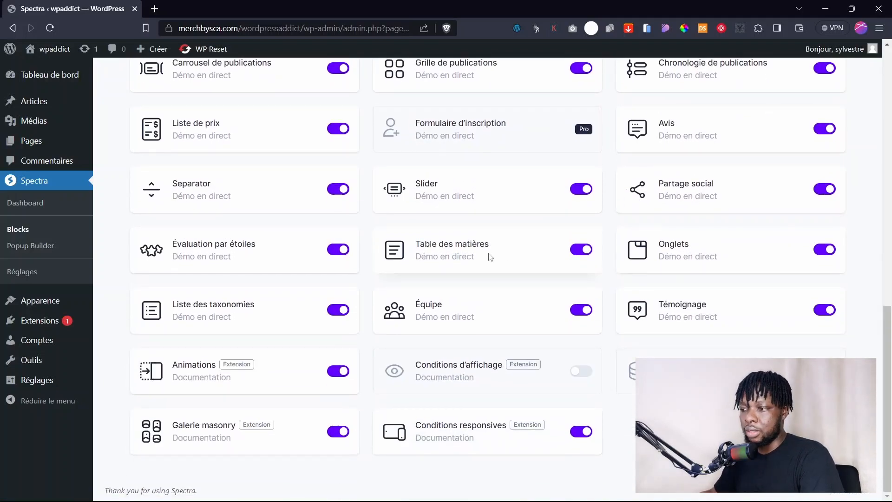
pyautogui.scroll(14, 334, 209)
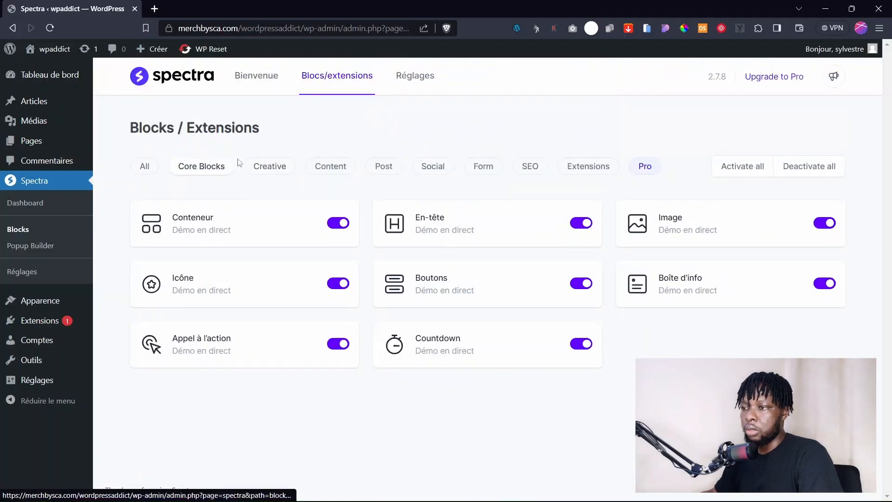
pyautogui.click(286, 168)
pyautogui.click(25, 248)
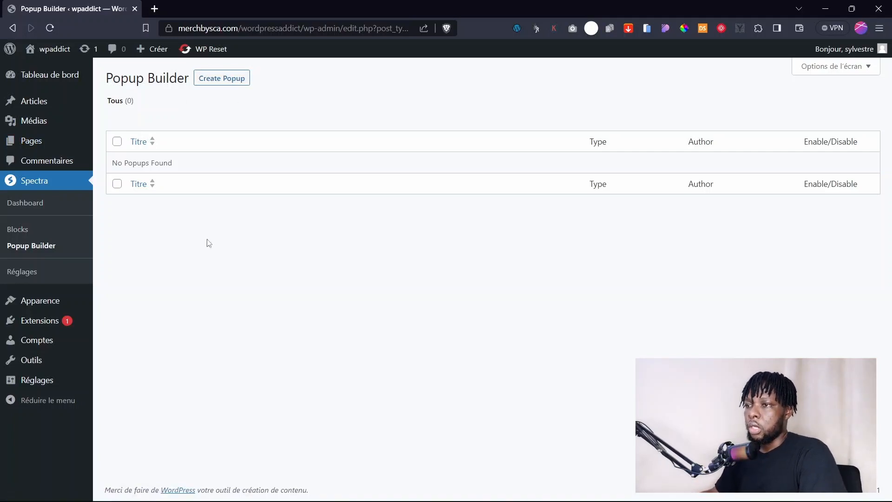
# Bring up Toutes les pages, listing Privacy Policy and Sample Page.
pyautogui.moveTo(35, 149)
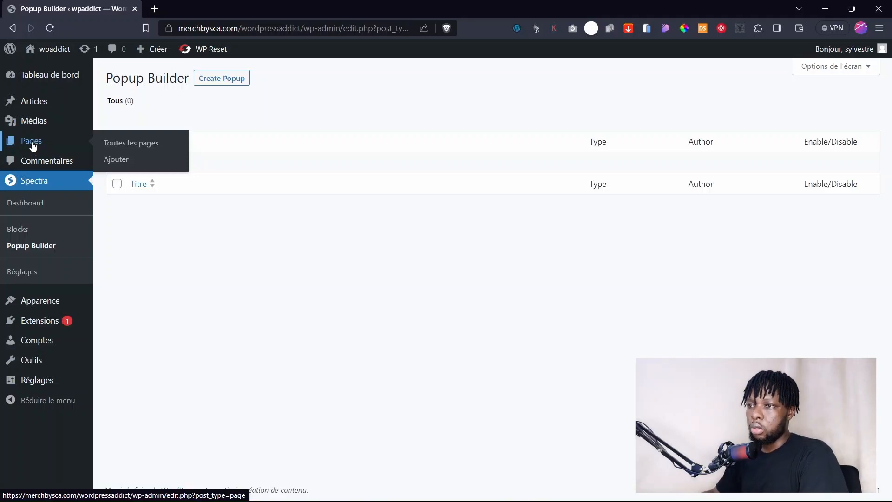
pyautogui.click(33, 146)
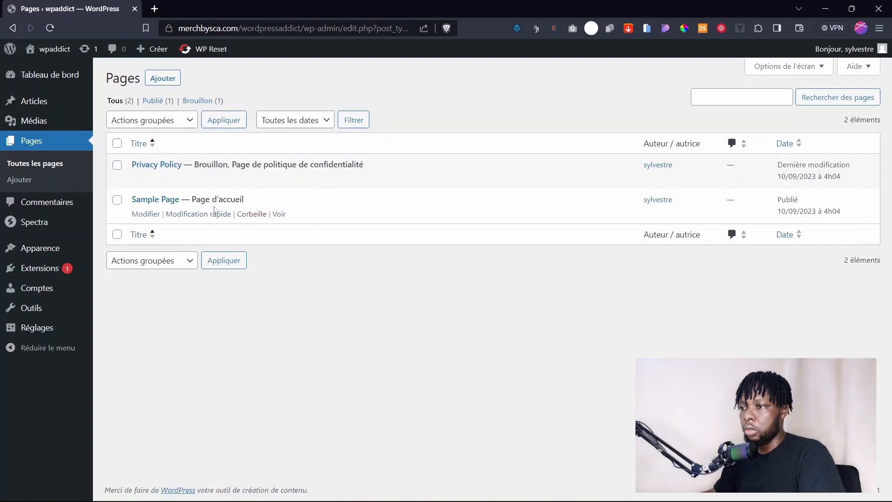
# Quick-edit Sample Page to title and slug 'Accueil' and save the update.
pyautogui.click(206, 215)
pyautogui.tripleClick(180, 222)
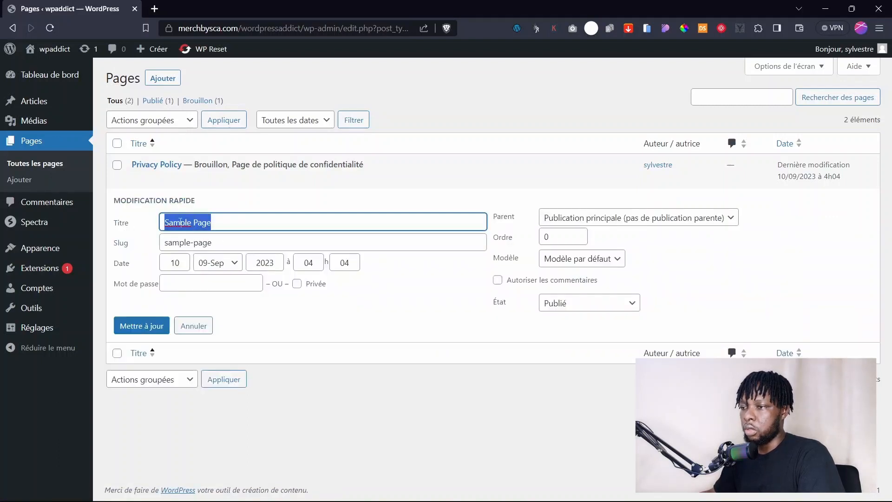
pyautogui.click(194, 326)
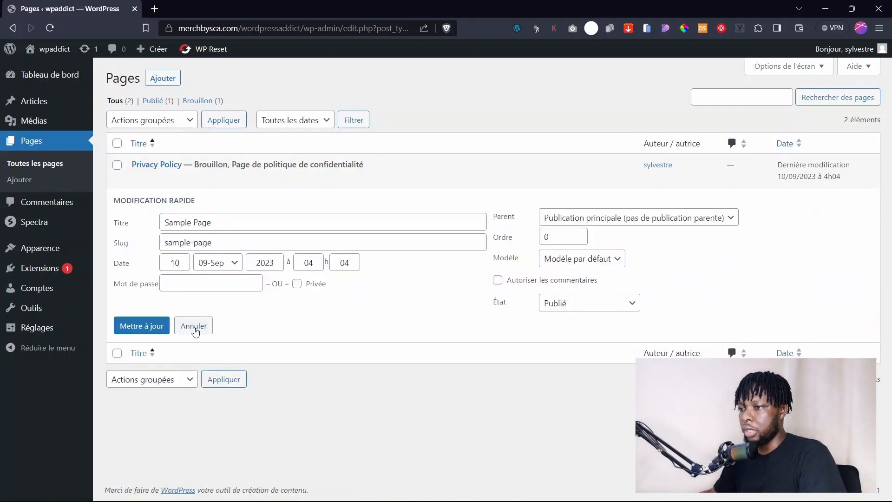
pyautogui.click(197, 214)
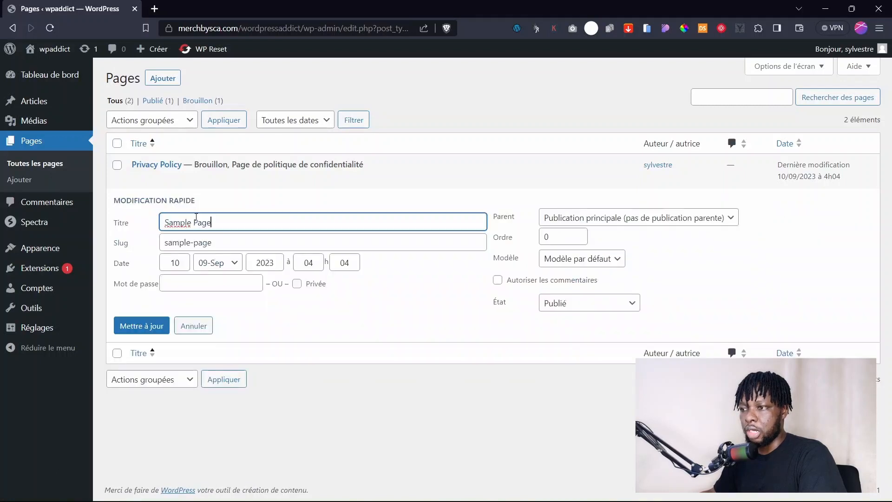
pyautogui.moveTo(221, 222); pyautogui.dragTo(123, 223)
pyautogui.write('A')
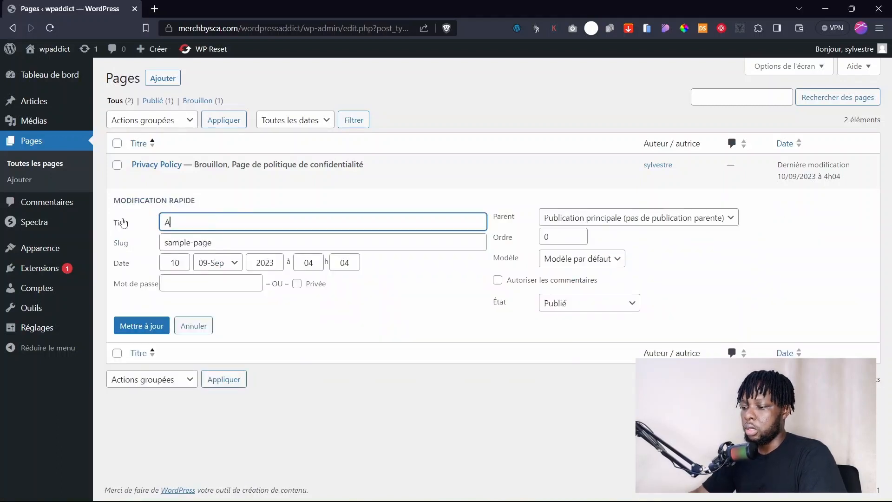
pyautogui.write('ccueil')
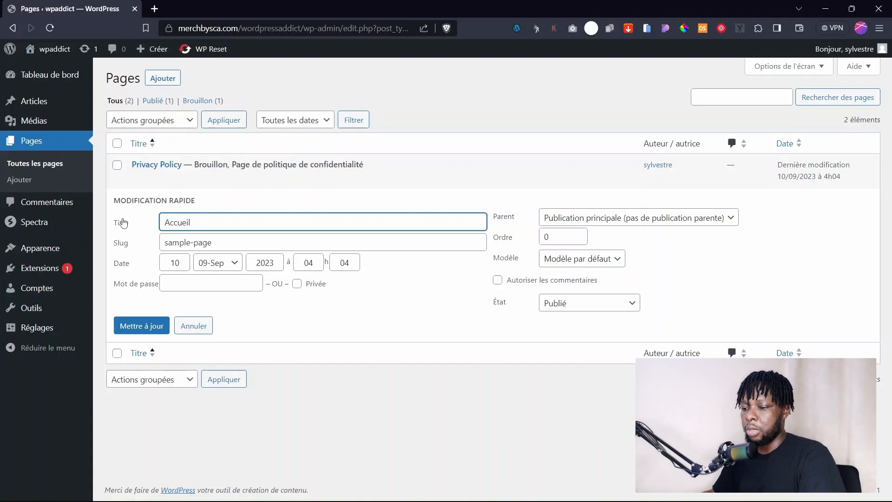
pyautogui.hotkey('ctrl', 'a')
pyautogui.hotkey('ctrl', 'c')
pyautogui.press('Tab')
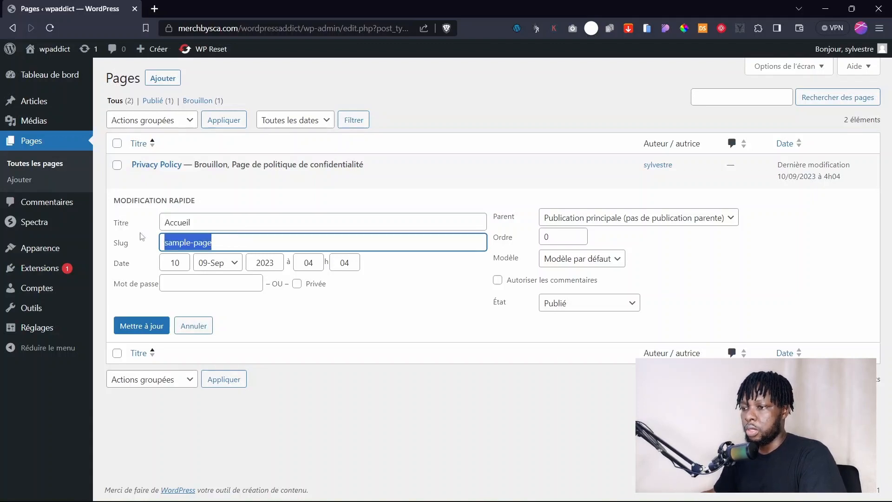
pyautogui.hotkey('ctrl', 'v')
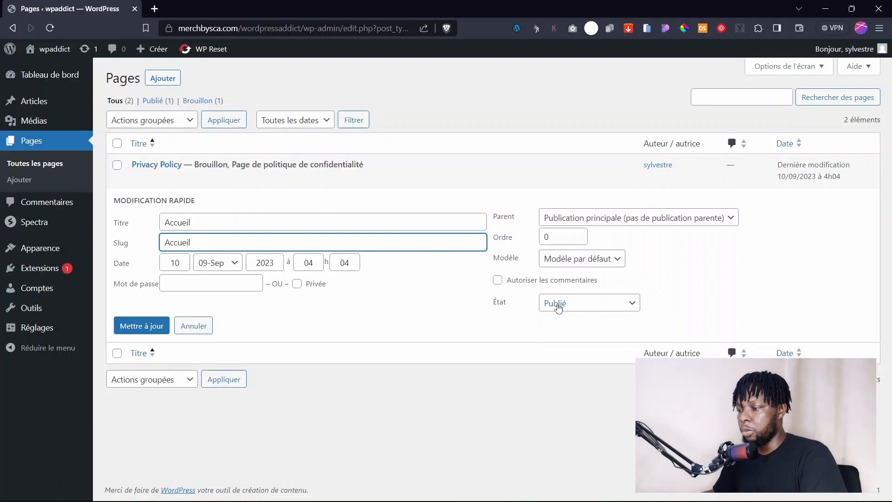
pyautogui.click(134, 325)
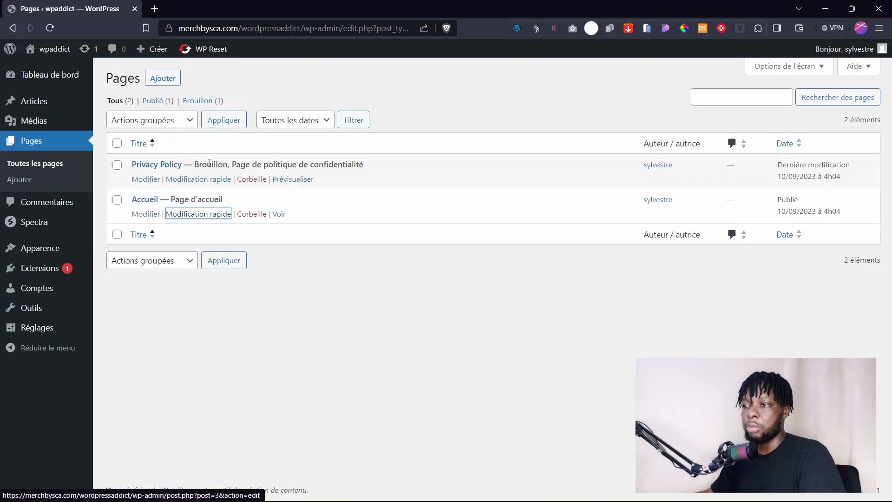
# Rename the Privacy Policy page to 'politique de confidentialité' with a matching slug.
pyautogui.moveTo(375, 164); pyautogui.dragTo(266, 165)
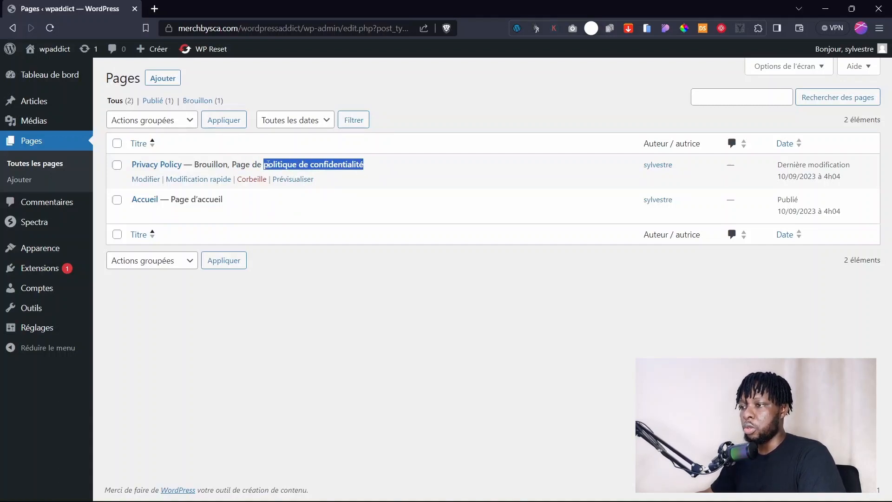
pyautogui.click(186, 177)
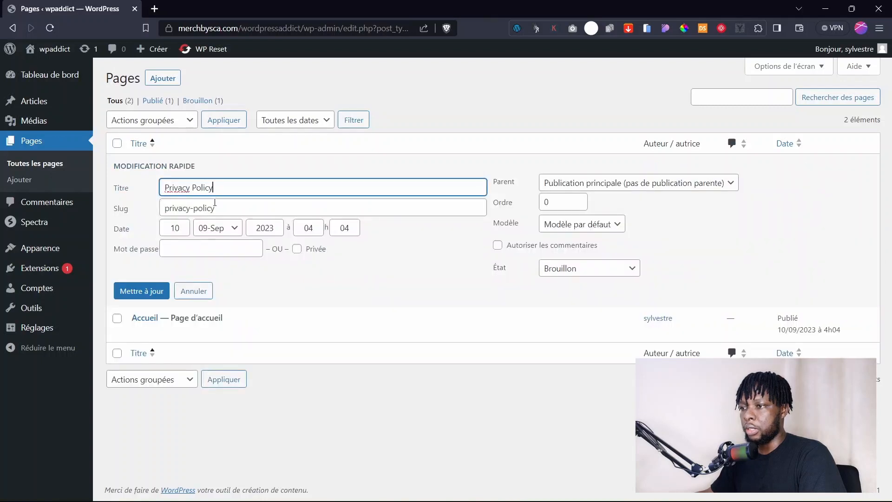
pyautogui.click(138, 193)
pyautogui.hotkey('ctrl', 'v')
pyautogui.click(130, 212)
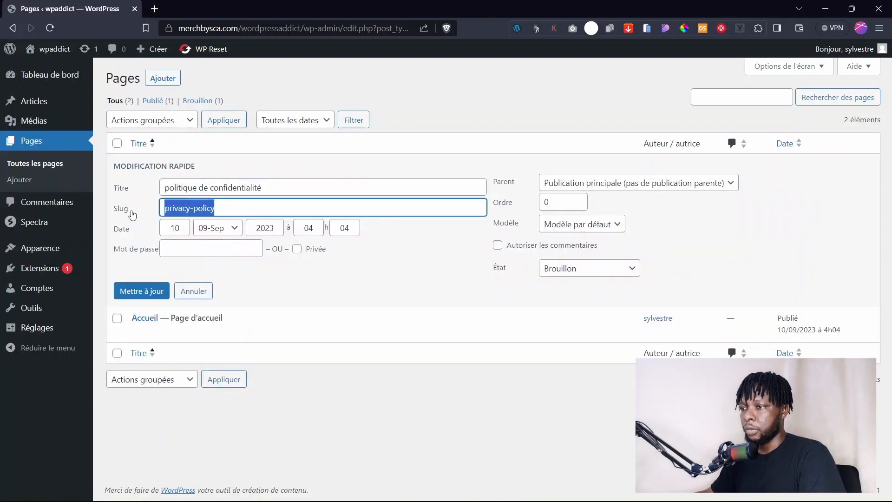
pyautogui.hotkey('ctrl', 'v')
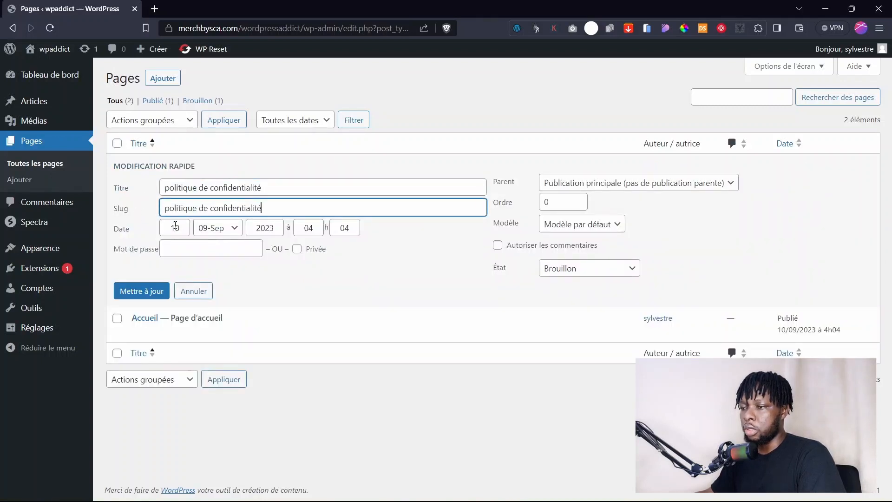
pyautogui.click(161, 291)
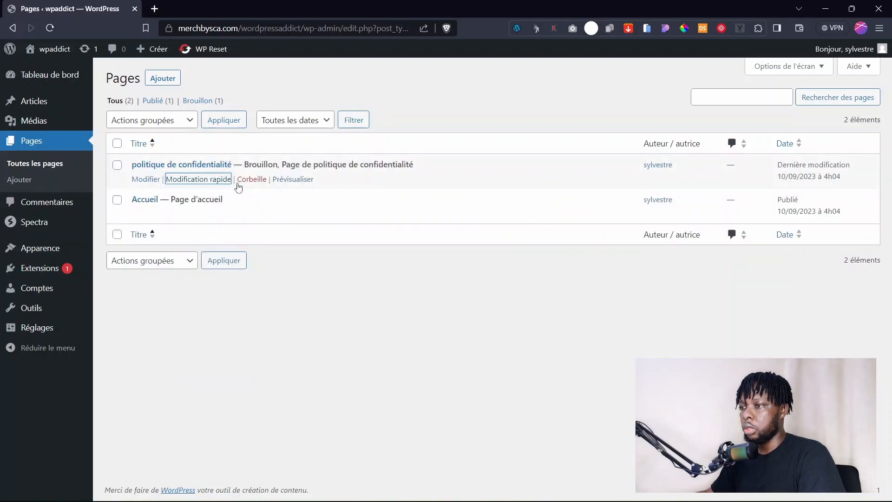
# Set the renamed privacy page's status to Publié and update it.
pyautogui.click(209, 181)
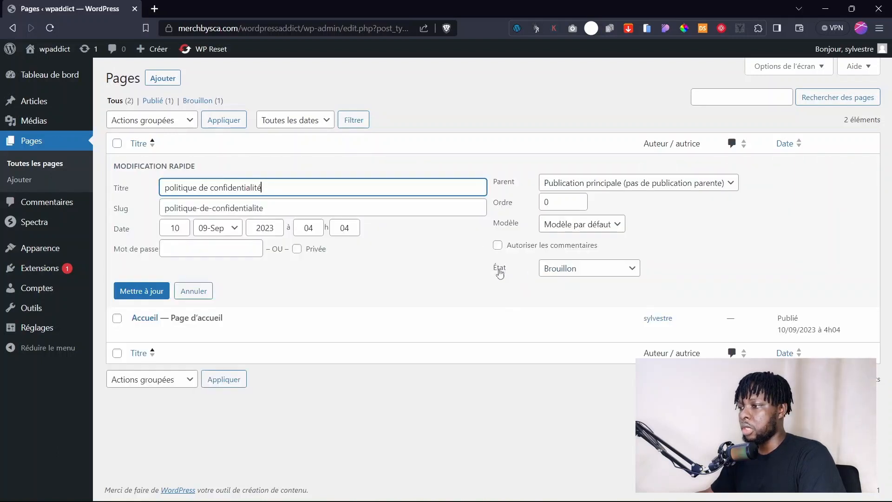
pyautogui.click(582, 271)
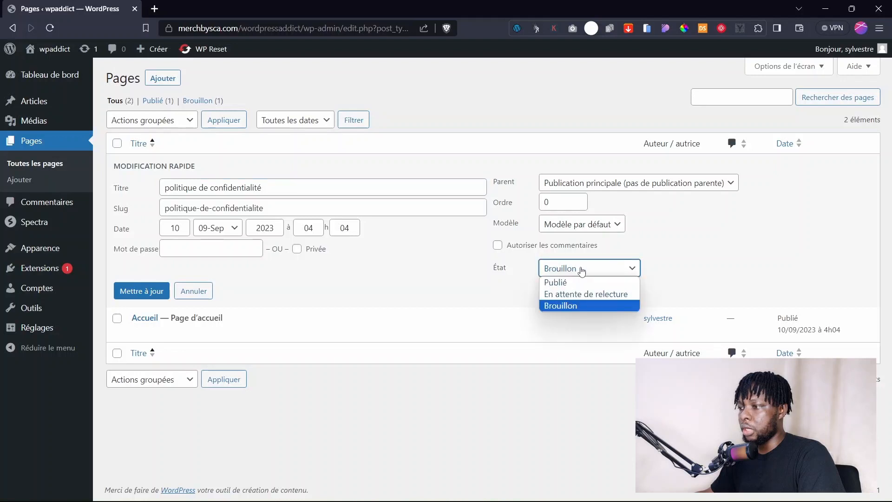
pyautogui.click(560, 284)
pyautogui.click(134, 291)
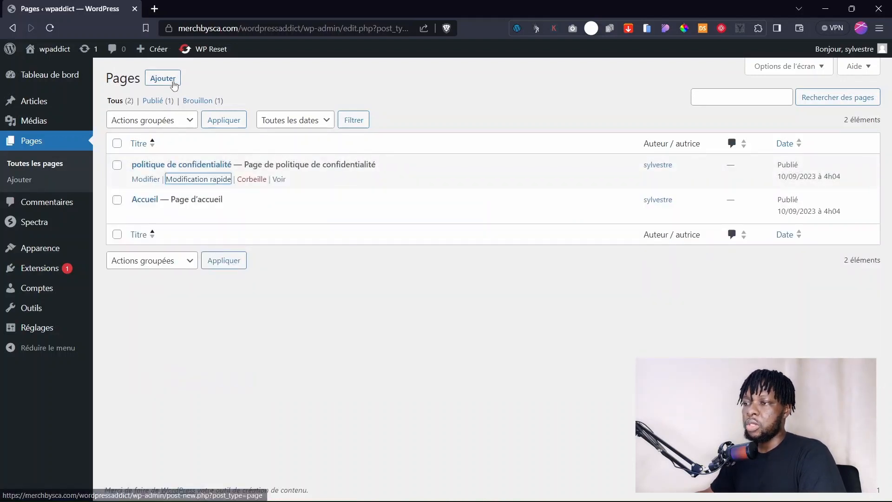
# Create a new page titled 'Contact' and publish it.
pyautogui.click(160, 81)
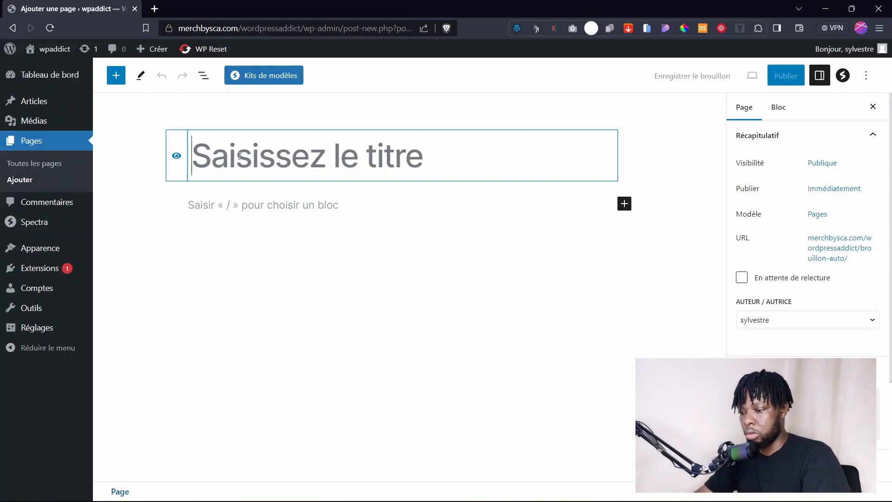
pyautogui.write('Contact')
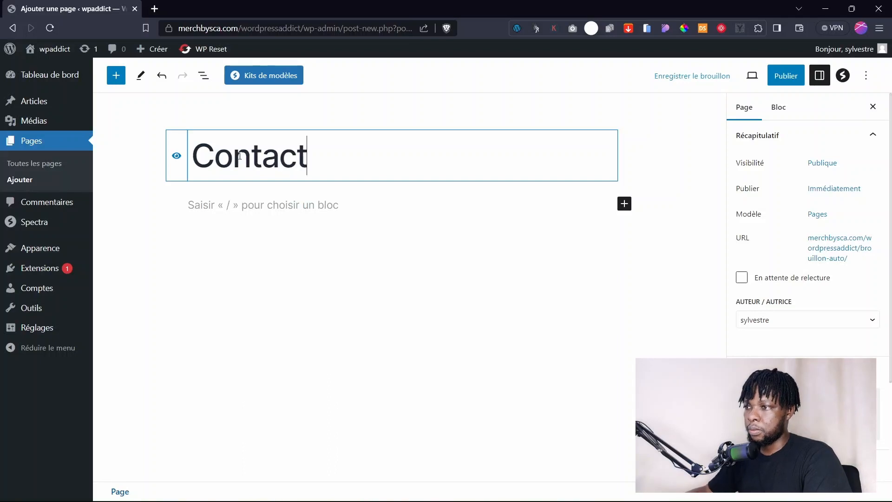
pyautogui.click(781, 78)
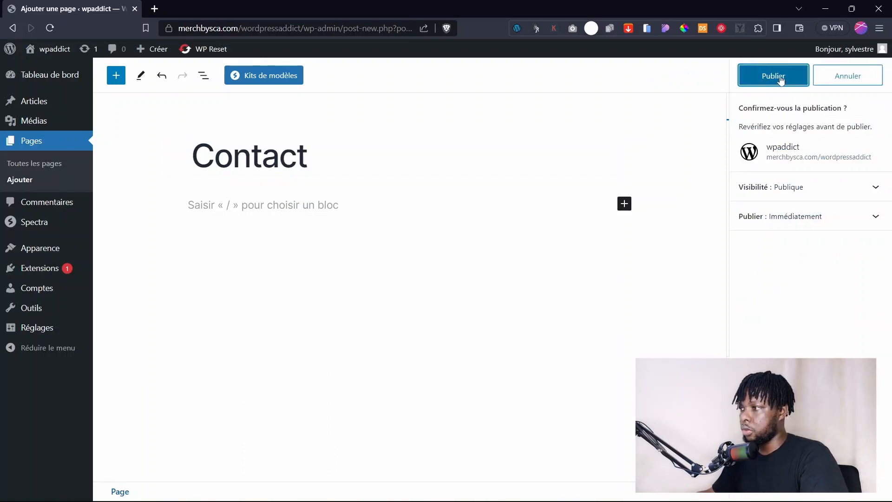
pyautogui.click(781, 79)
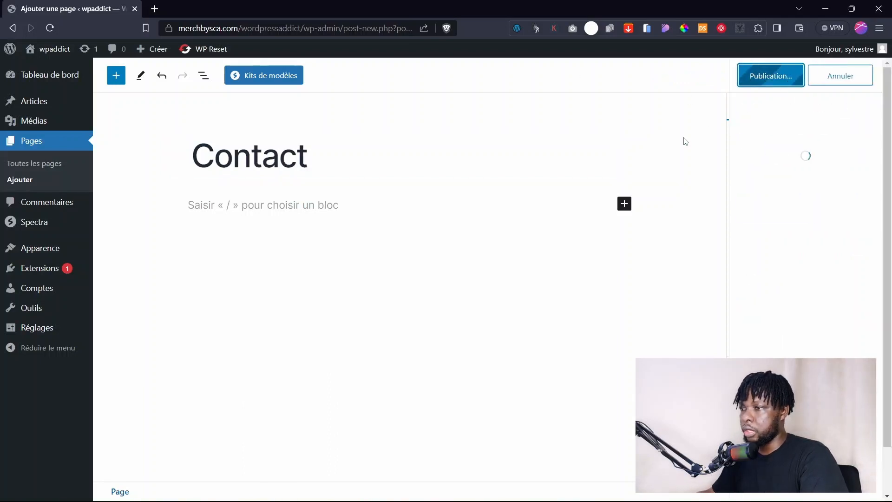
pyautogui.click(20, 180)
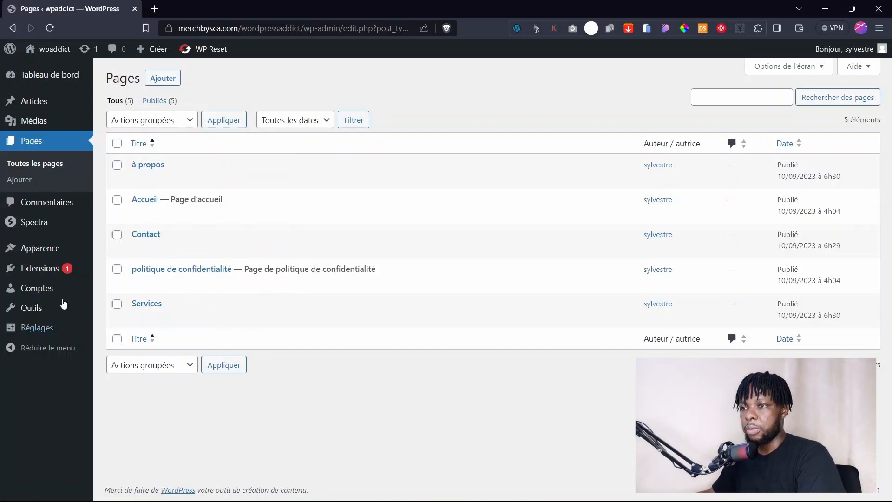
# Open the wpaddict live site in a new tab, scroll through it, then return to the admin tab.
pyautogui.moveTo(54, 236)
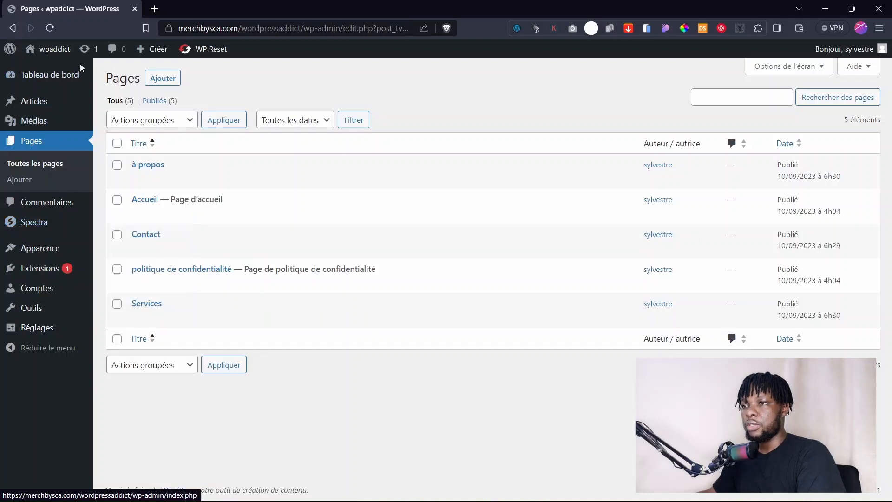
pyautogui.moveTo(49, 50)
pyautogui.rightClick(54, 65)
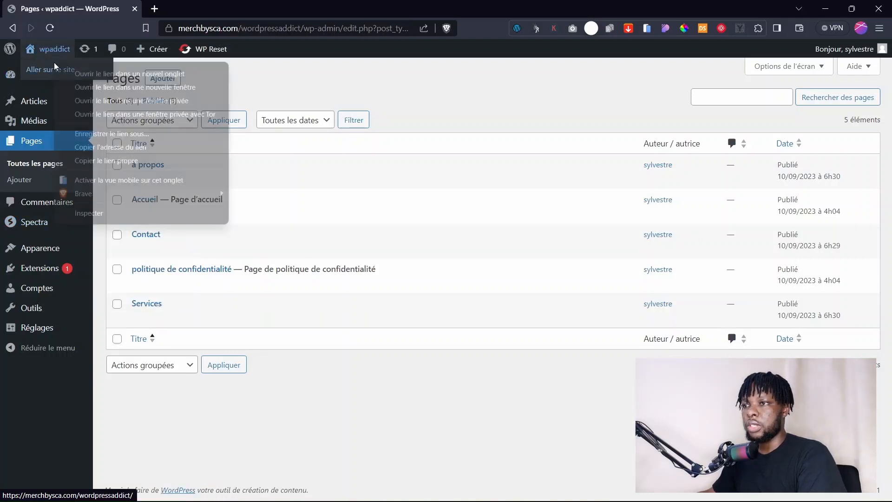
pyautogui.click(98, 77)
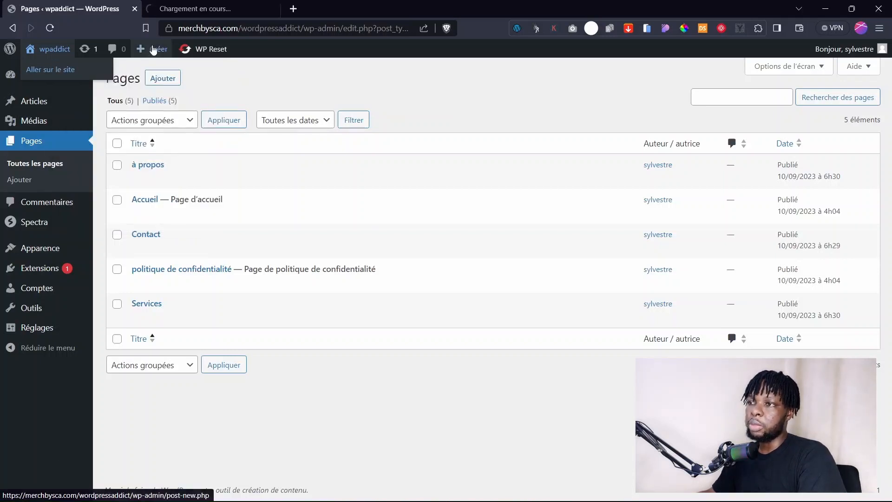
pyautogui.click(174, 9)
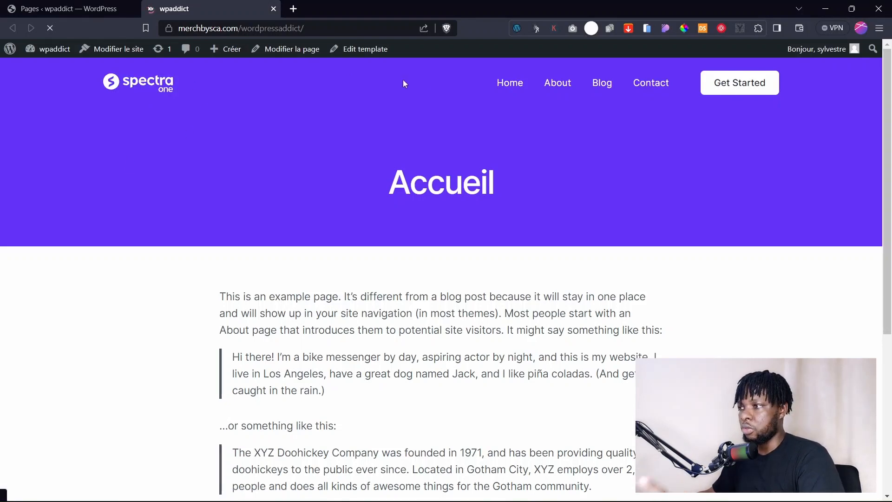
pyautogui.scroll(-5, 317, 263)
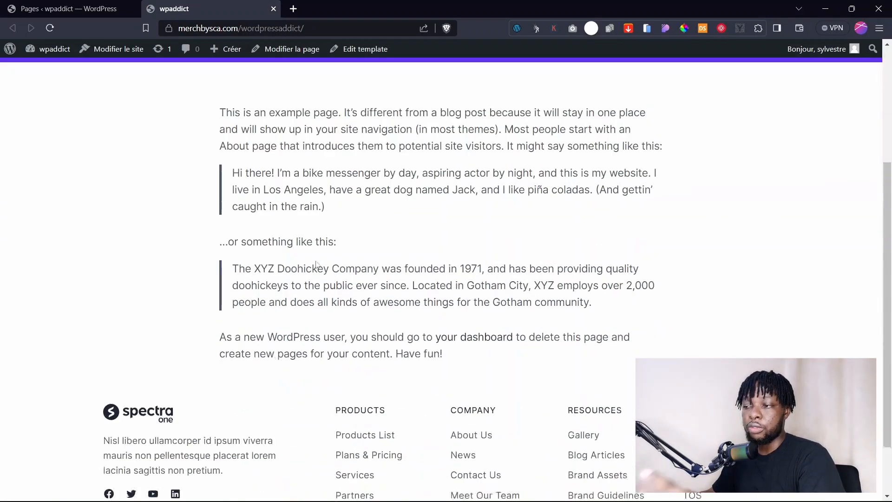
pyautogui.scroll(5, 318, 264)
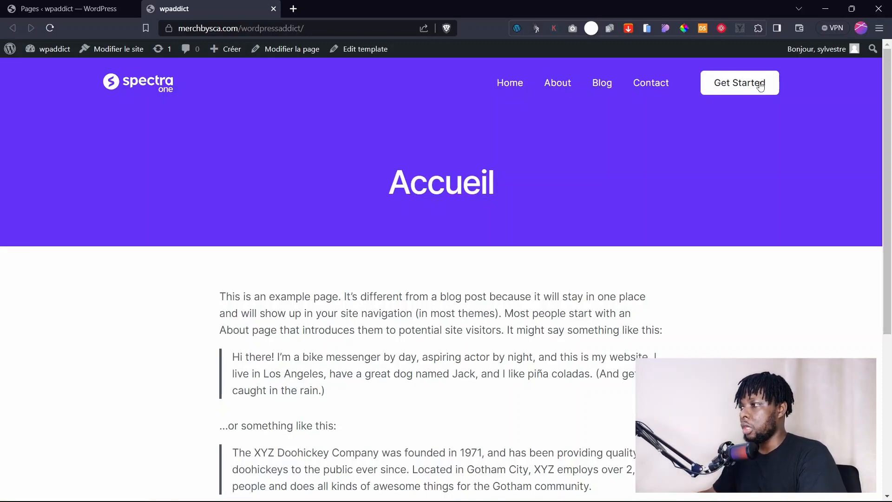
pyautogui.scroll(-3, 650, 98)
pyautogui.scroll(3, 563, 106)
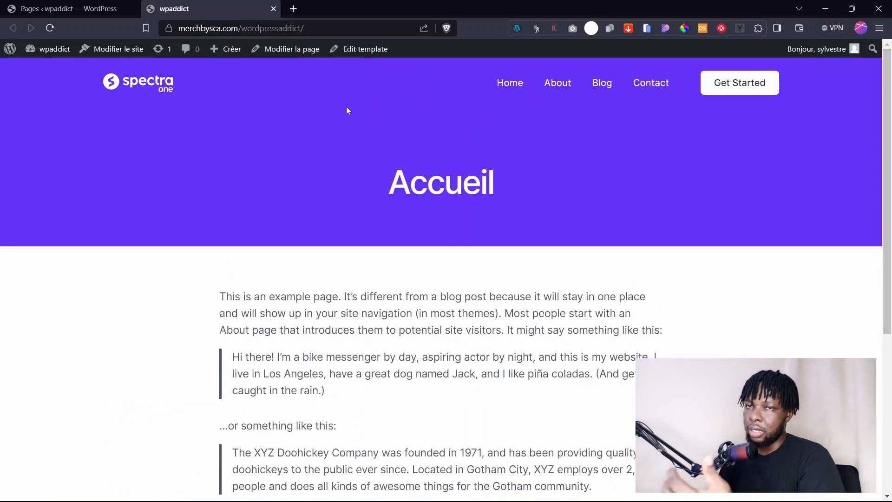
pyautogui.click(65, 8)
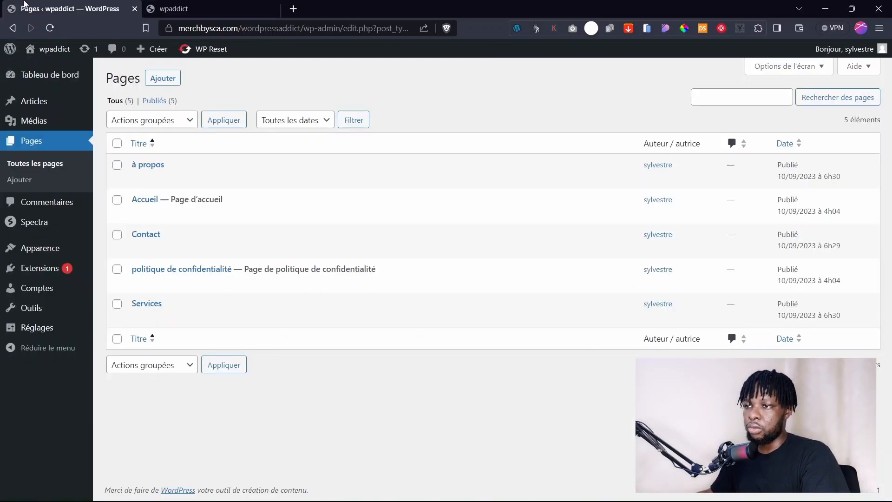
# Open Apparence > Éditeur and review the pages listed under Navigation.
pyautogui.moveTo(46, 238)
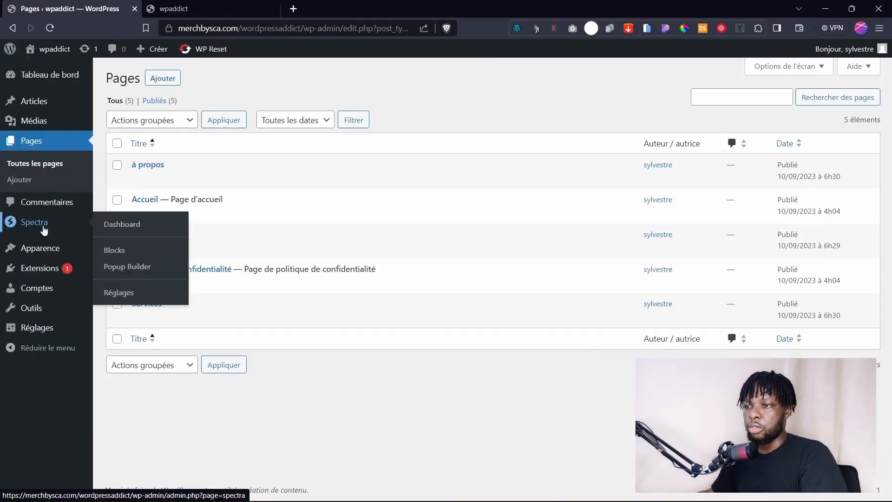
pyautogui.moveTo(44, 257)
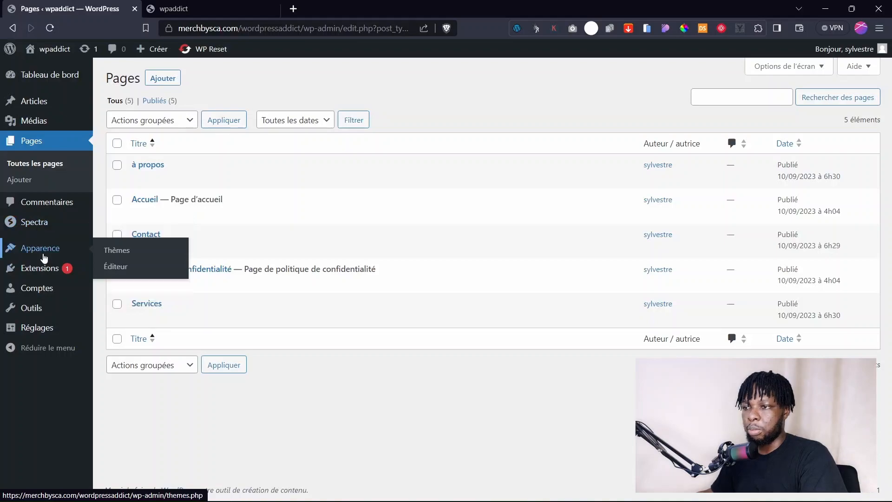
pyautogui.click(115, 265)
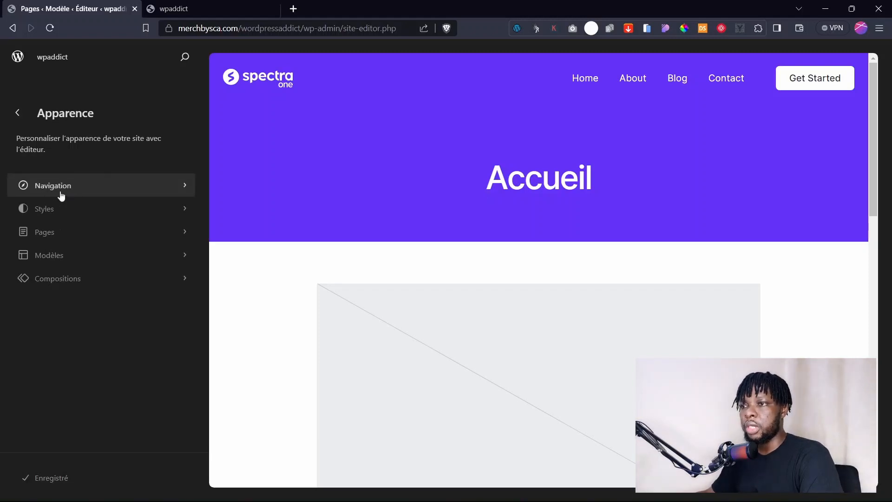
pyautogui.click(41, 188)
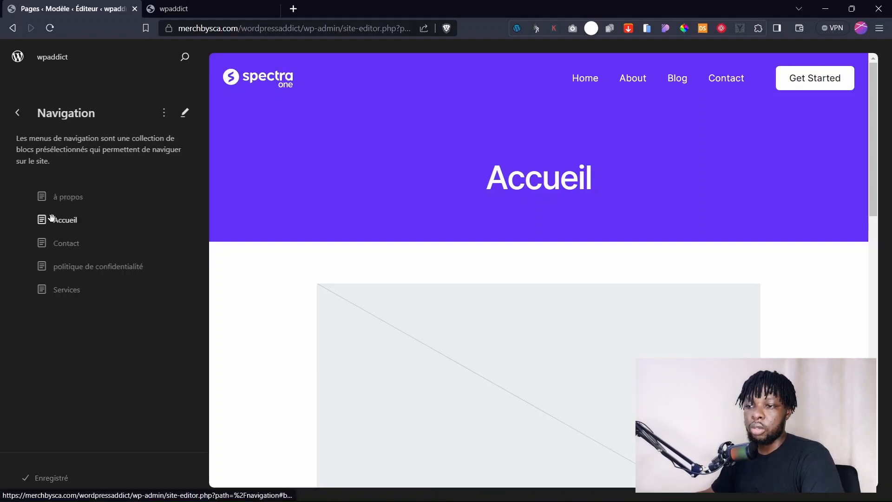
pyautogui.click(17, 113)
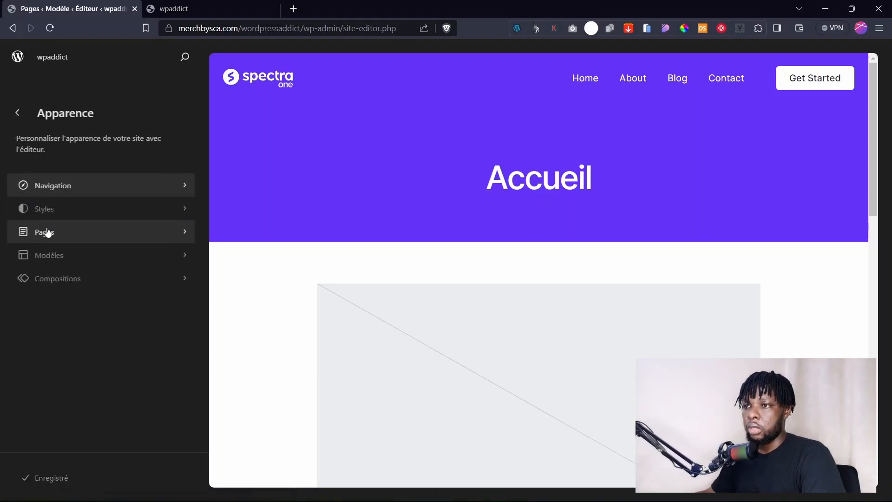
# Preview the Aquamarine through Sweet Corn style variations, keep Valeur par défaut, and open the style editor.
pyautogui.click(57, 214)
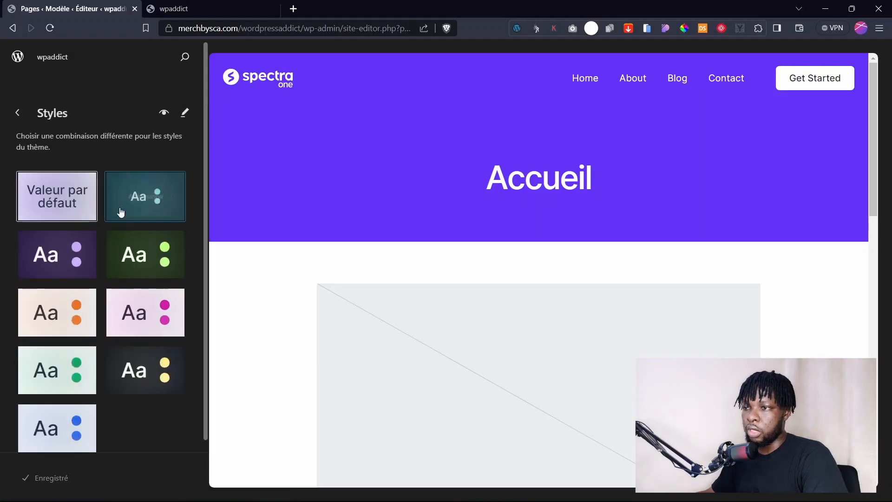
pyautogui.click(126, 213)
pyautogui.click(139, 258)
pyautogui.click(57, 264)
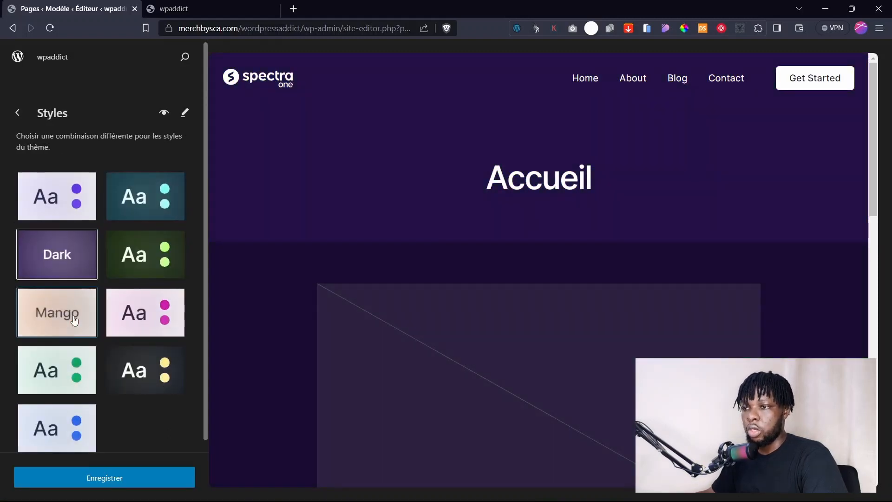
pyautogui.click(51, 316)
pyautogui.click(119, 315)
pyautogui.click(58, 370)
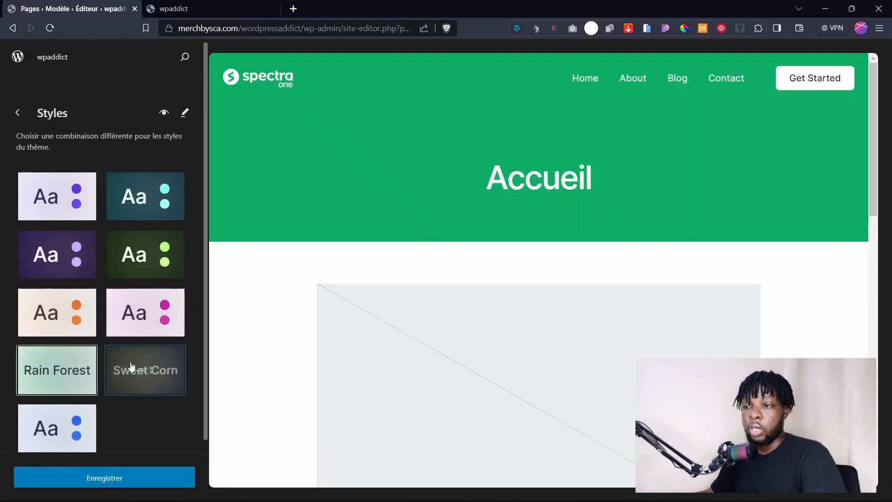
pyautogui.click(134, 369)
pyautogui.click(61, 212)
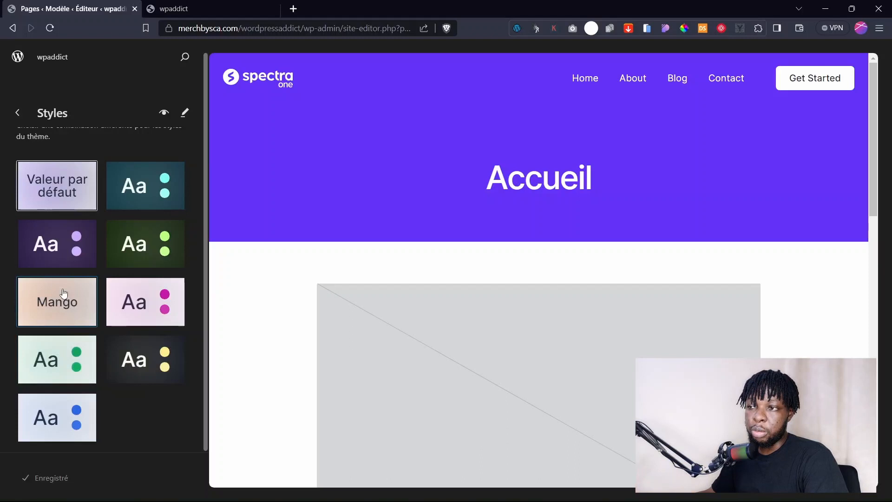
pyautogui.scroll(1, 63, 294)
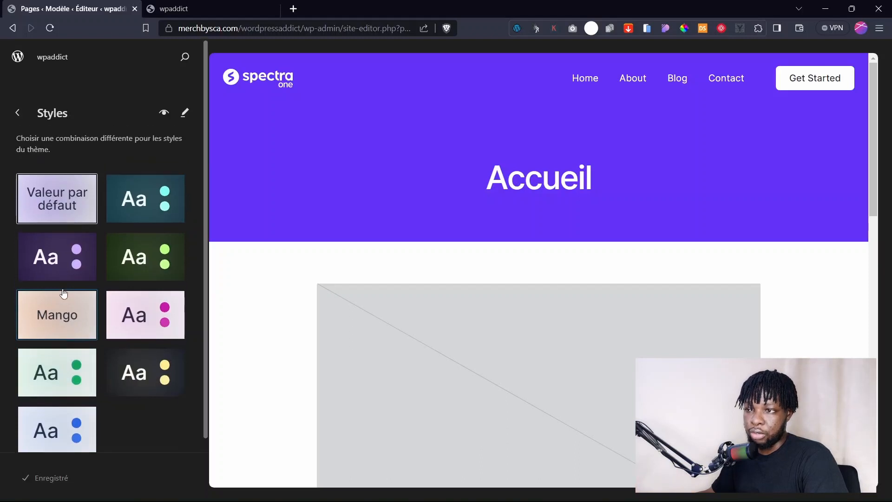
pyautogui.click(186, 114)
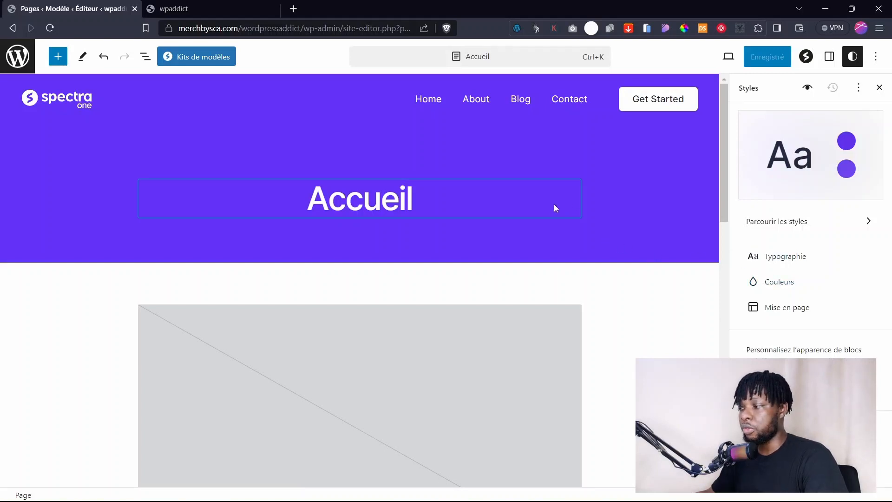
# Open Couleurs > Palette and compare the gradient presets with the solid colour presets.
pyautogui.click(787, 282)
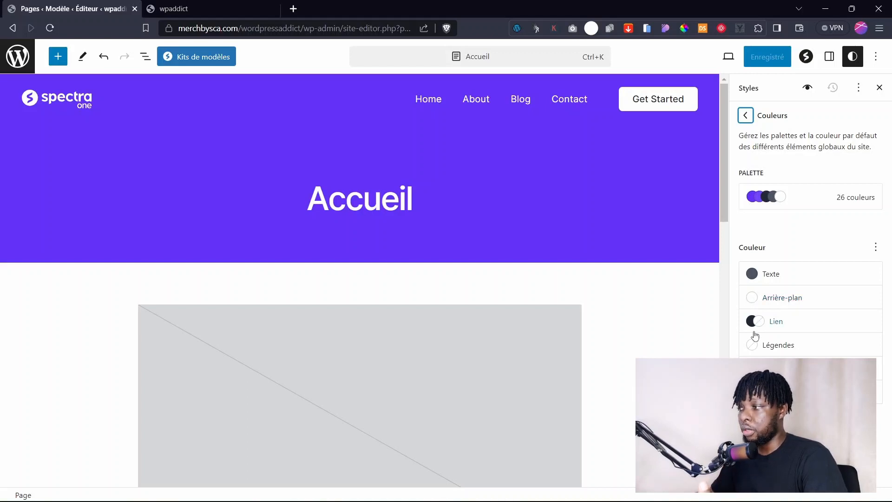
pyautogui.click(845, 199)
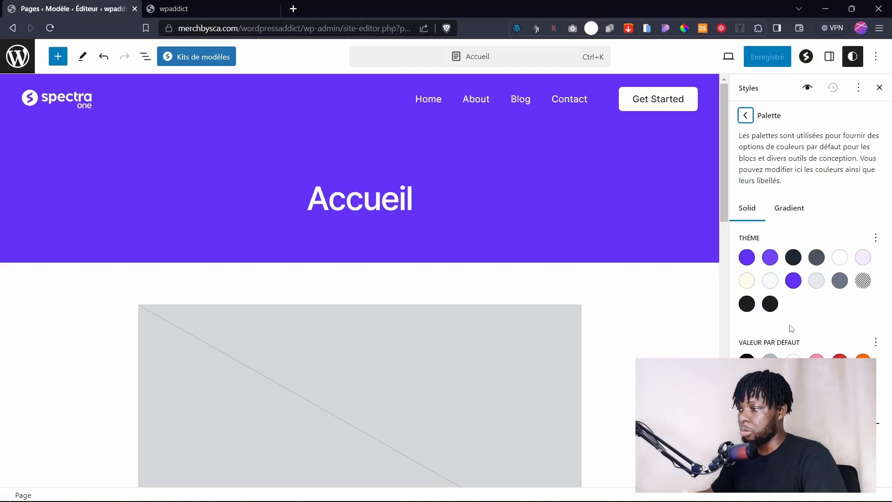
pyautogui.click(789, 207)
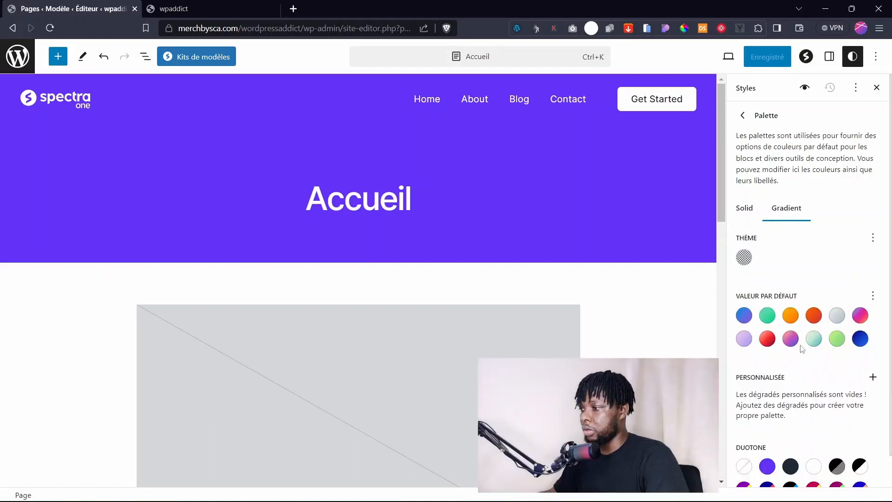
pyautogui.scroll(-1, 797, 325)
pyautogui.scroll(1, 797, 325)
pyautogui.click(747, 207)
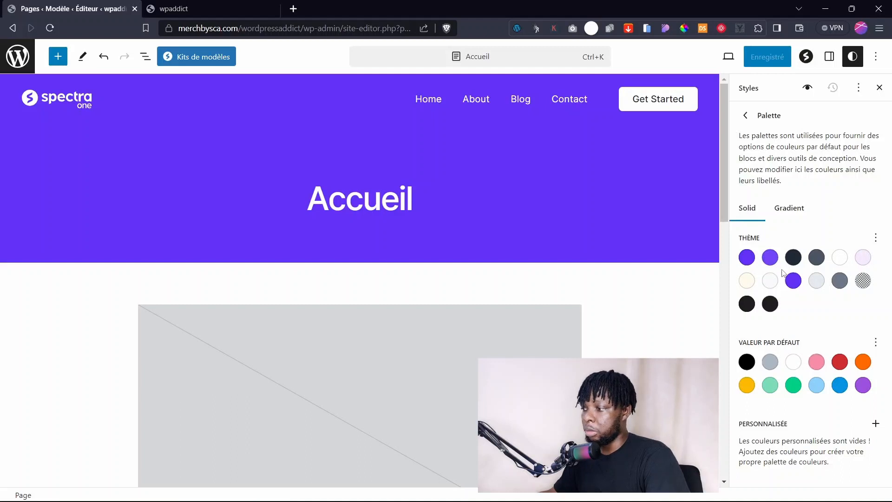
# Add two trial custom colours, remove them both, and return to the Couleurs overview.
pyautogui.click(875, 424)
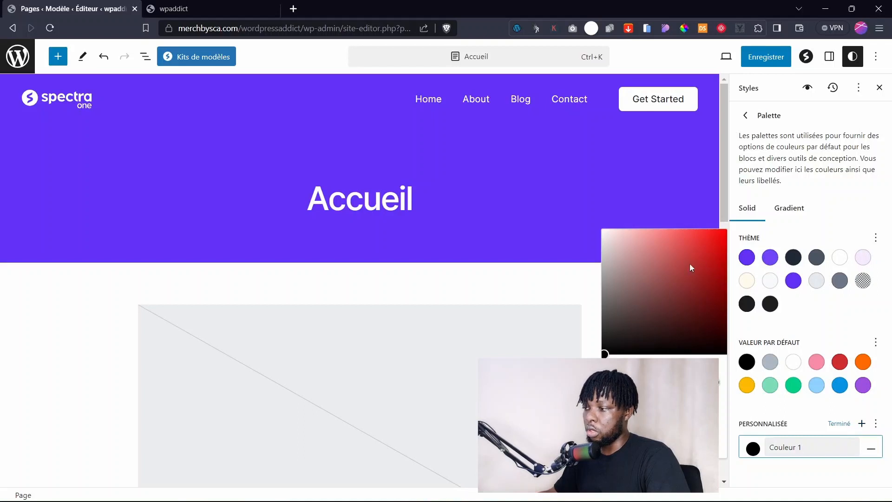
pyautogui.click(829, 403)
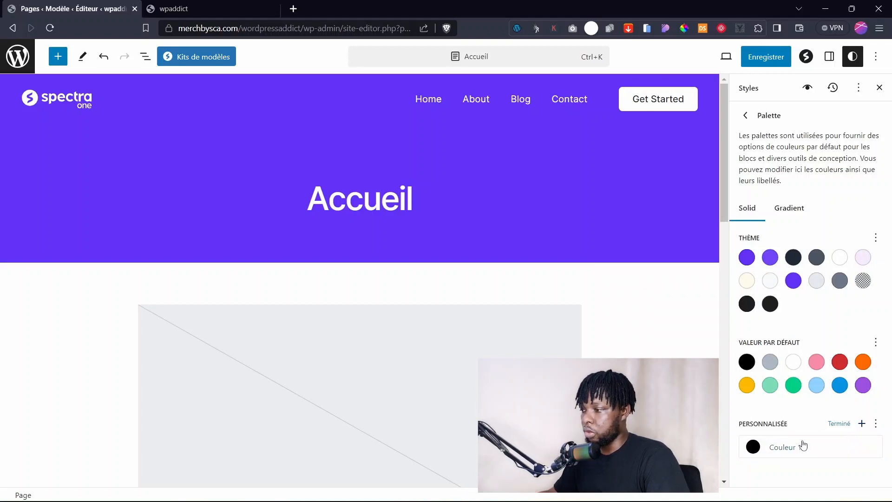
pyautogui.click(860, 424)
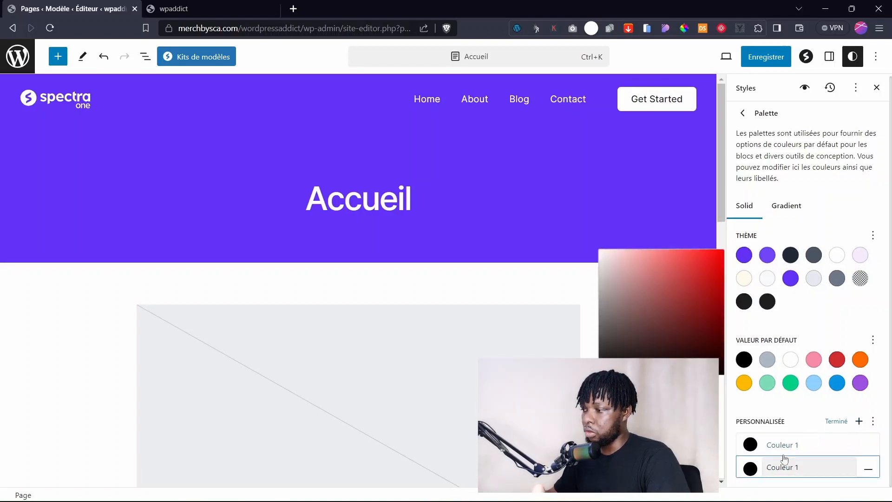
pyautogui.click(799, 444)
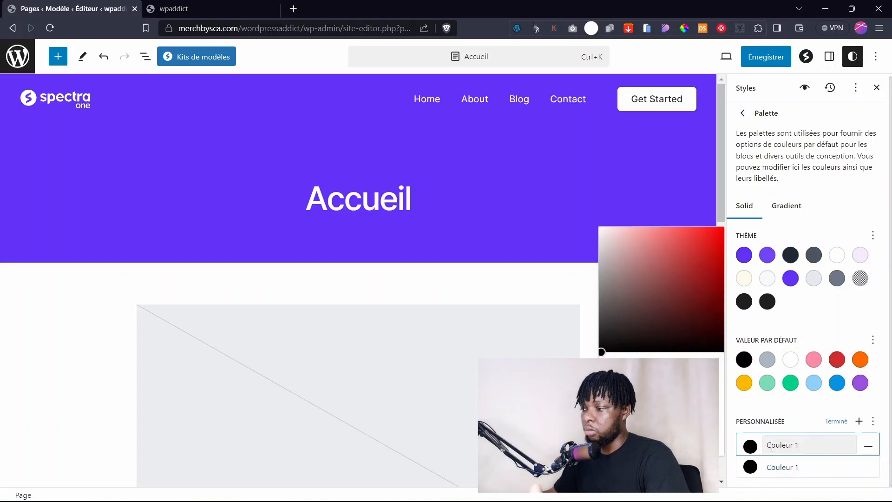
pyautogui.moveTo(800, 444); pyautogui.dragTo(772, 448)
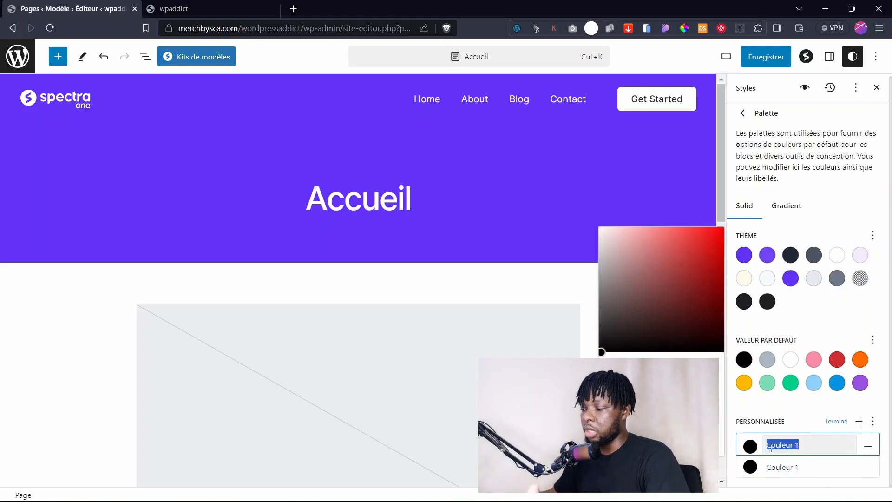
pyautogui.click(868, 446)
pyautogui.click(865, 455)
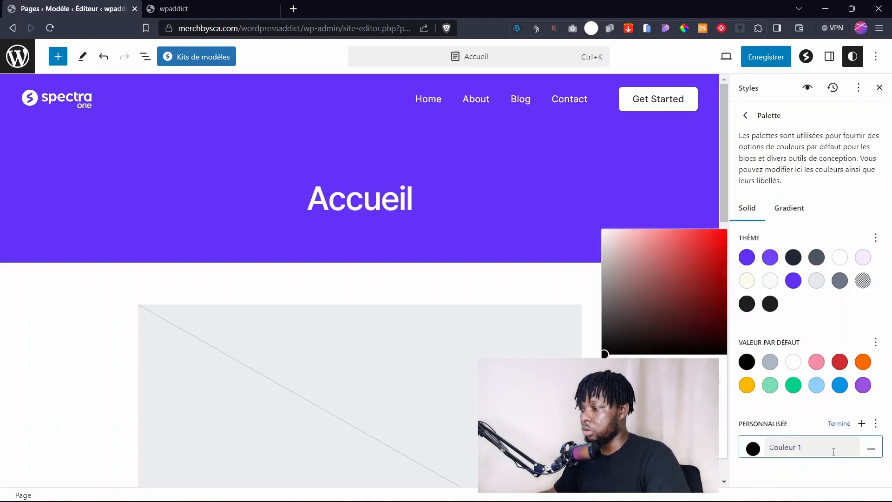
pyautogui.click(871, 447)
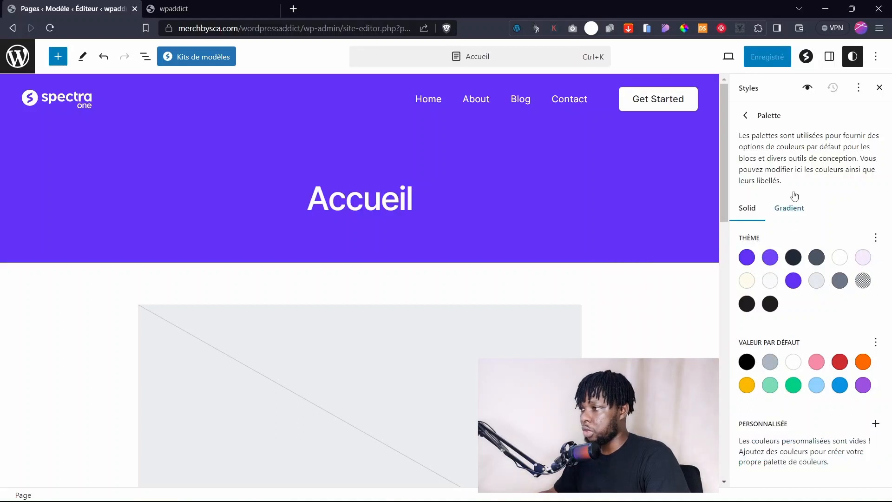
pyautogui.click(746, 116)
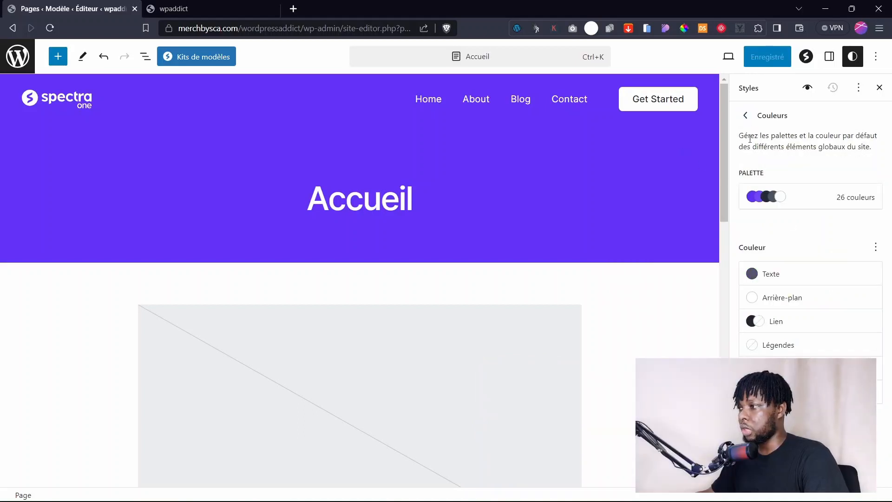
# Leave Styles, browse the site's Pages and Modèles lists, then switch to the live site tab.
pyautogui.click(742, 116)
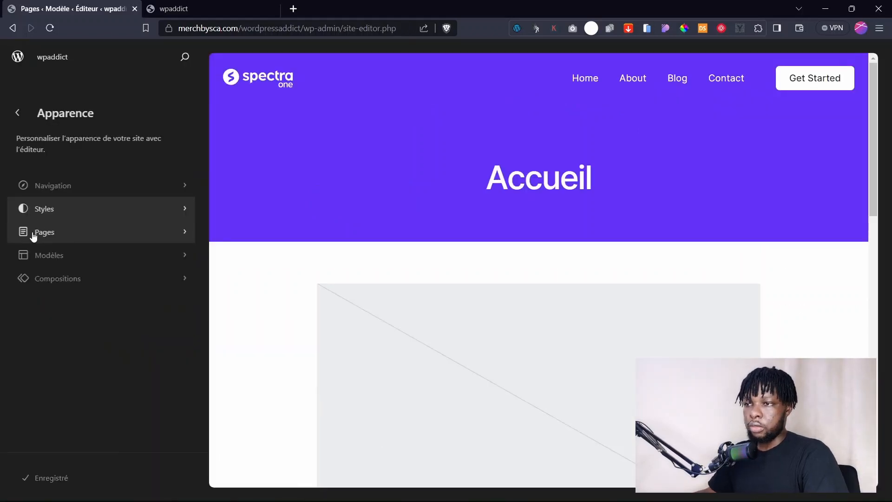
pyautogui.click(33, 234)
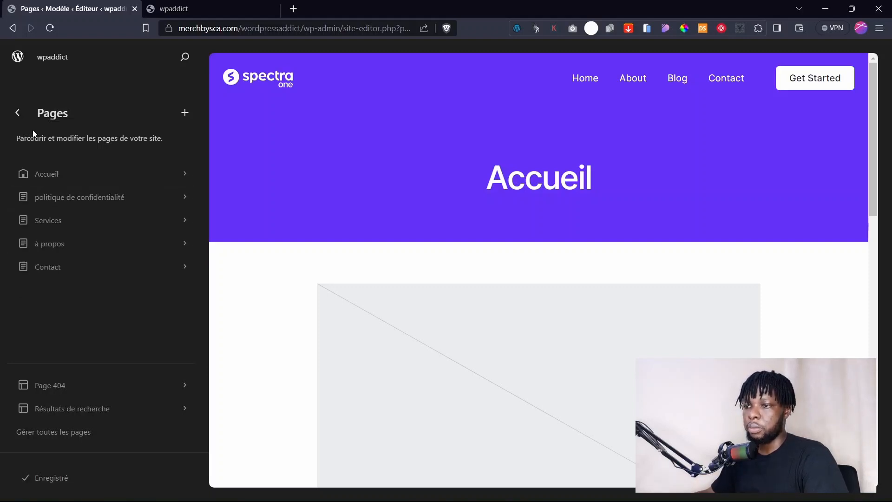
pyautogui.click(13, 120)
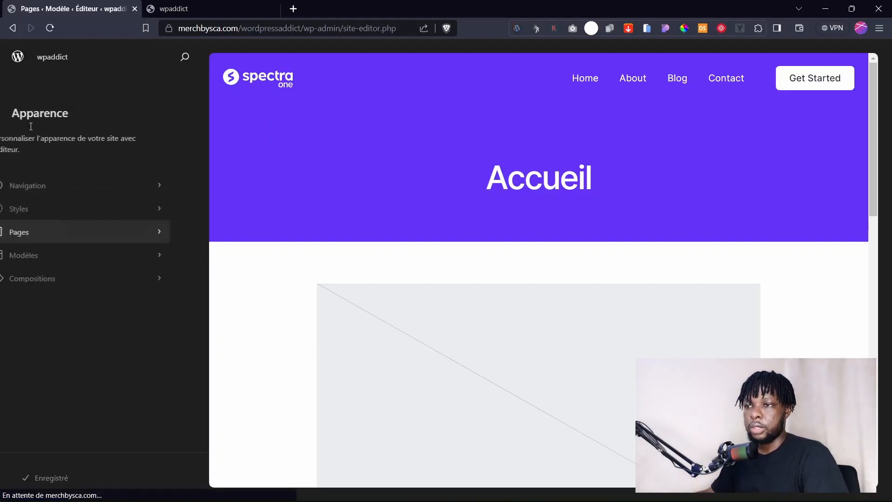
pyautogui.click(71, 261)
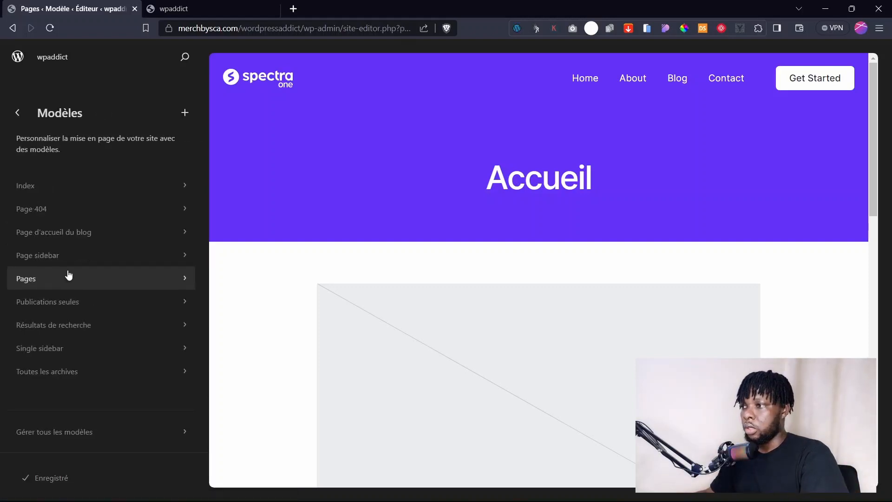
pyautogui.hotkey('ctrl', 'Tab')
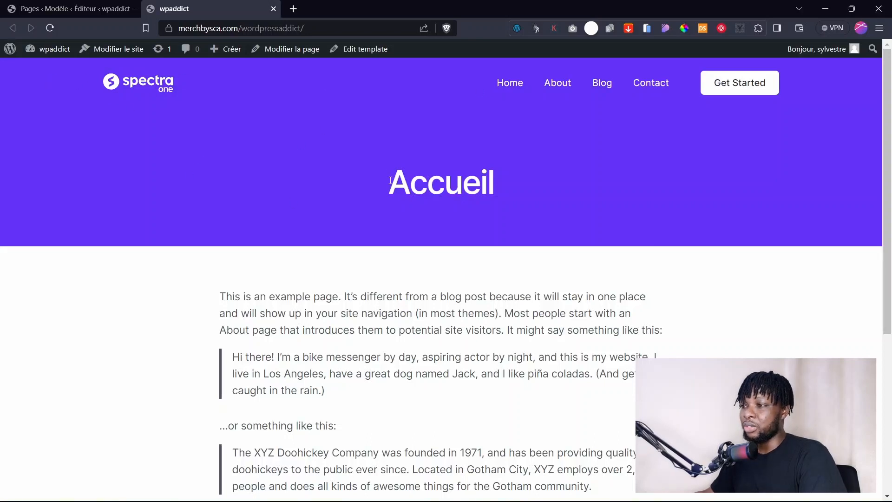
# Inspect the live Accueil page, then open the Pages template in the site editor.
pyautogui.moveTo(390, 180); pyautogui.dragTo(531, 179)
pyautogui.click(221, 139)
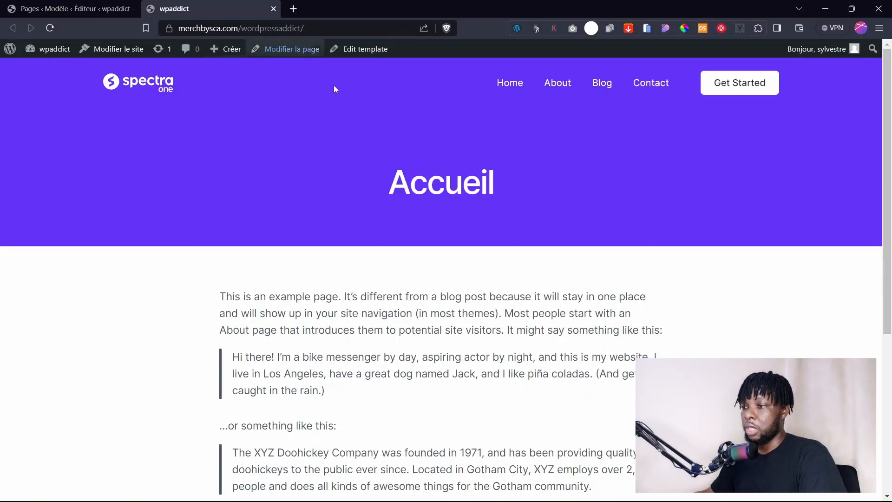
pyautogui.scroll(-5, 397, 286)
pyautogui.scroll(5, 394, 264)
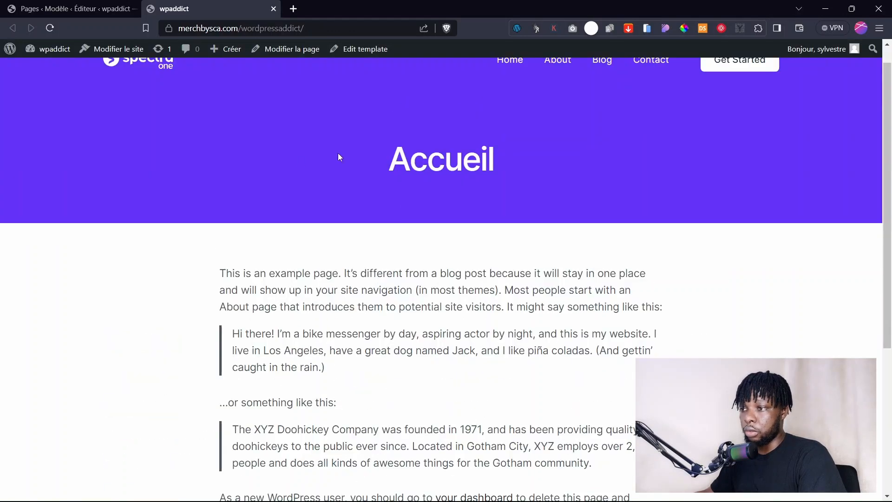
pyautogui.scroll(-5, 408, 273)
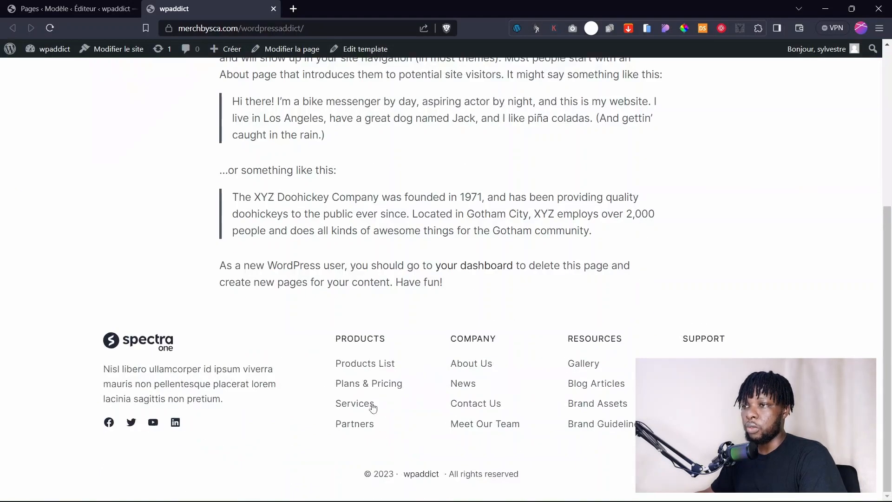
pyautogui.scroll(5, 371, 407)
pyautogui.click(70, 8)
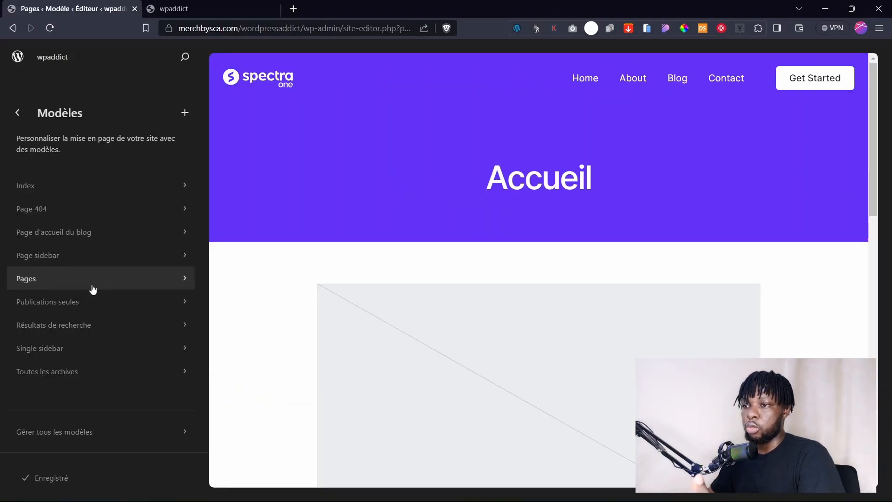
pyautogui.click(69, 279)
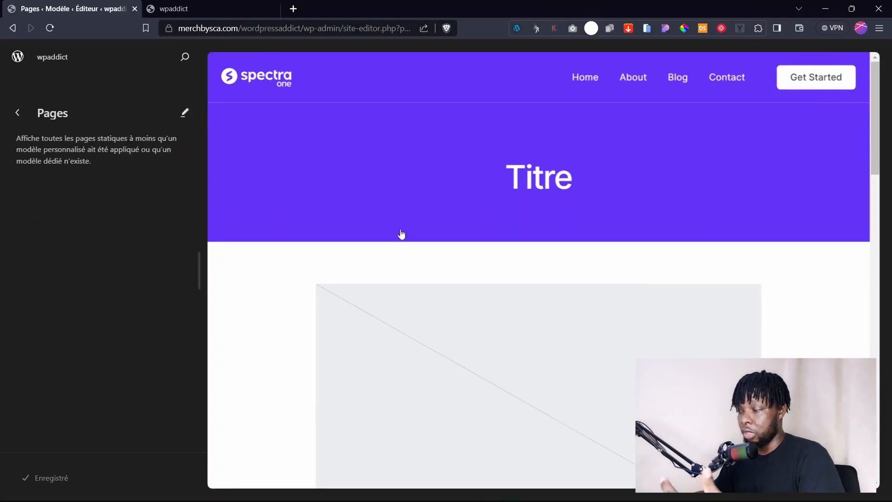
# Delete the purple Groupe banner holding Titre from the Pages template.
pyautogui.click(543, 185)
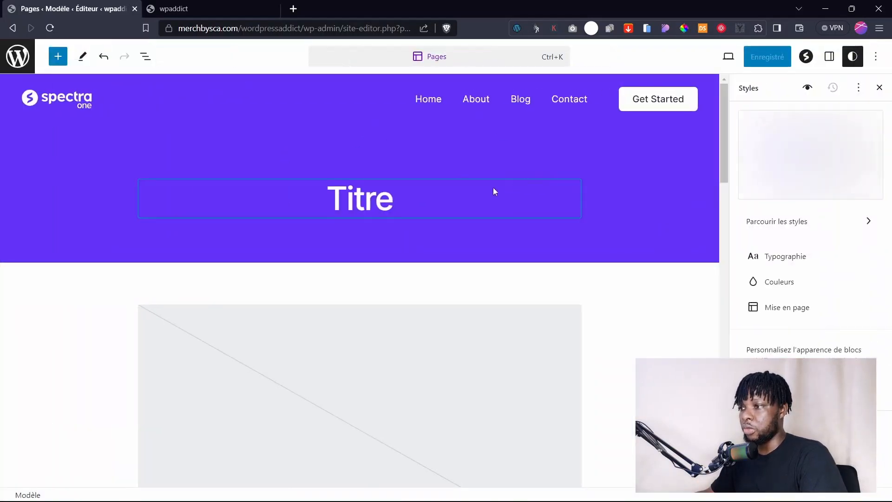
pyautogui.click(356, 200)
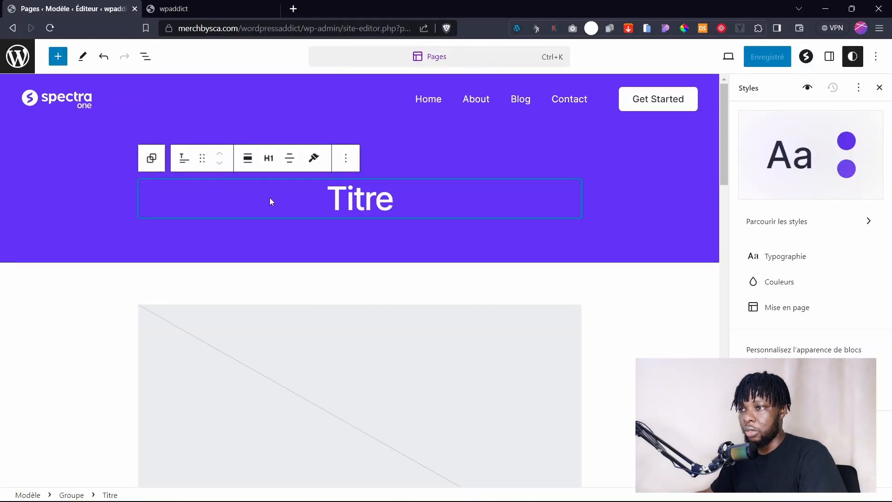
pyautogui.click(61, 152)
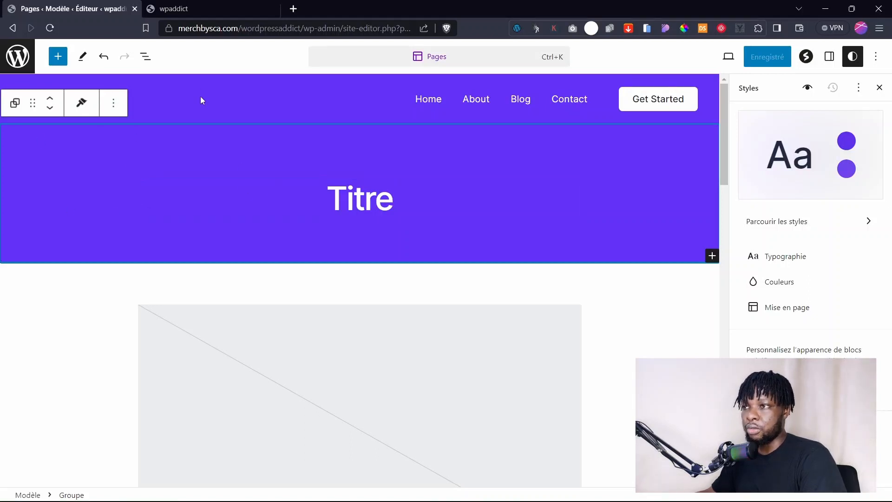
pyautogui.click(196, 8)
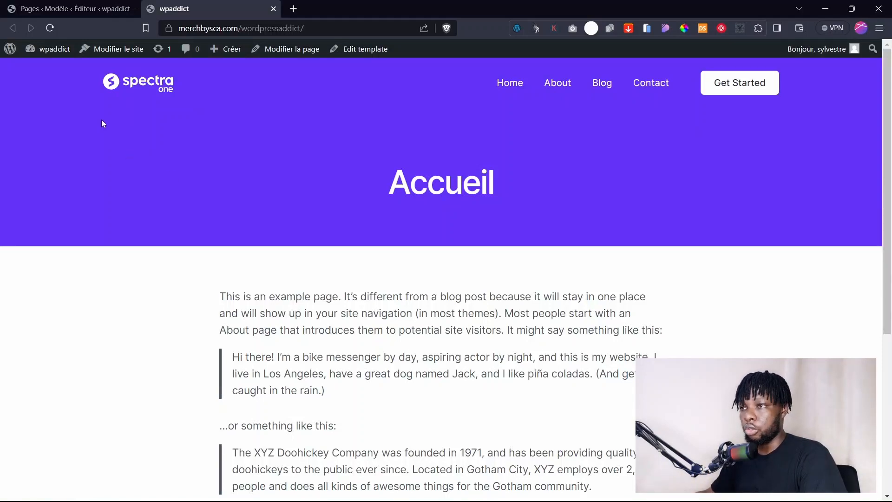
pyautogui.click(84, 9)
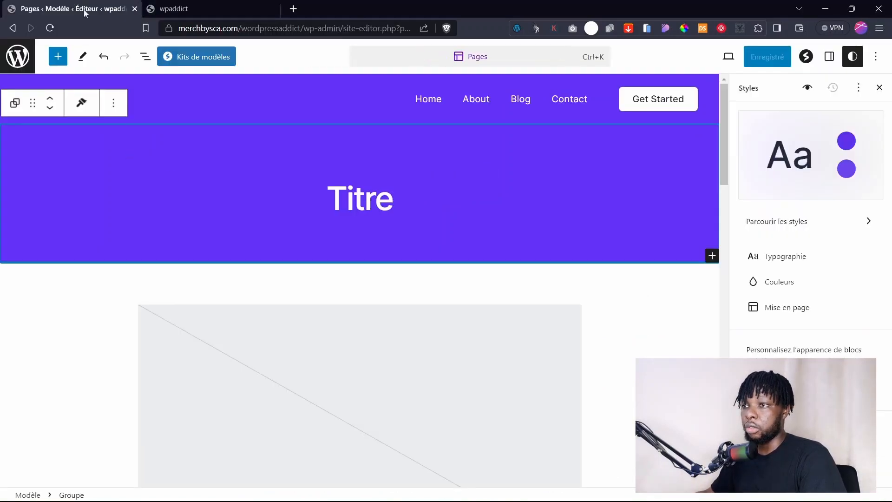
pyautogui.click(110, 106)
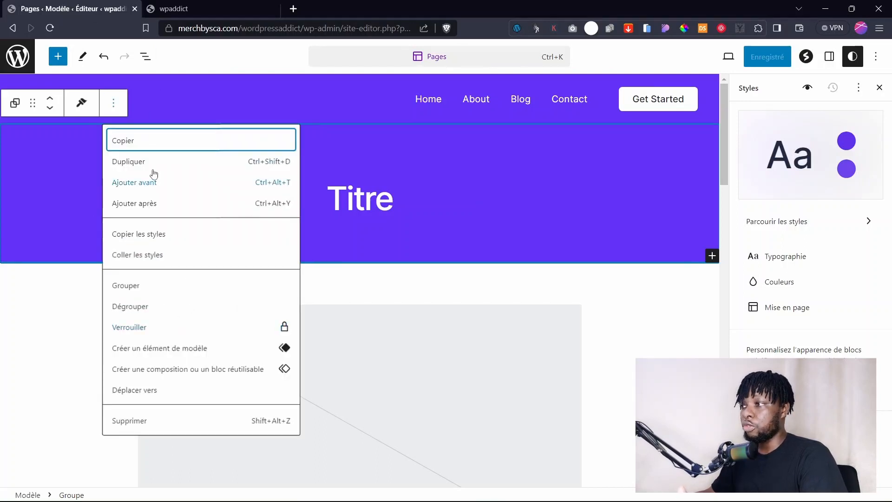
pyautogui.click(133, 420)
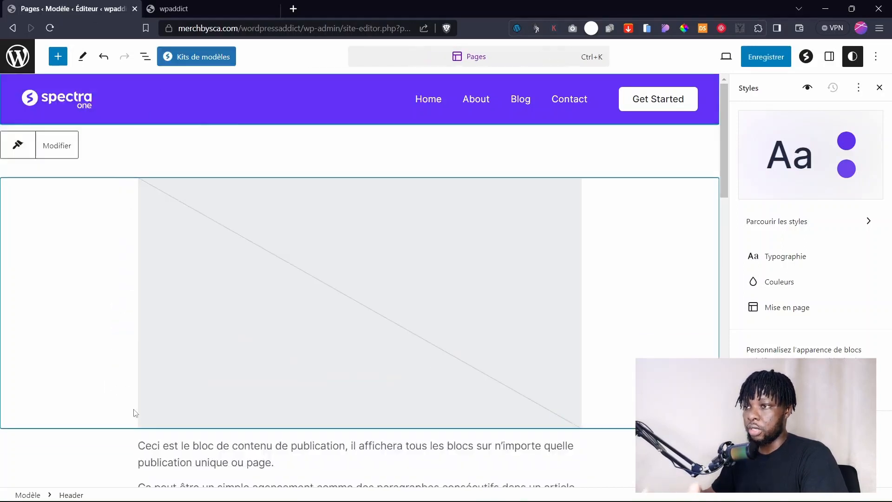
# Save the template changes and switch to the live site to check.
pyautogui.click(110, 213)
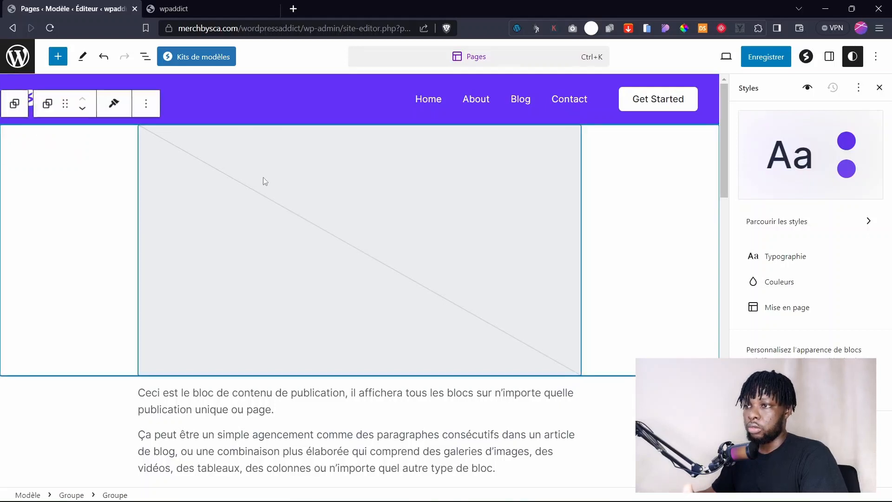
pyautogui.click(766, 57)
pyautogui.click(771, 57)
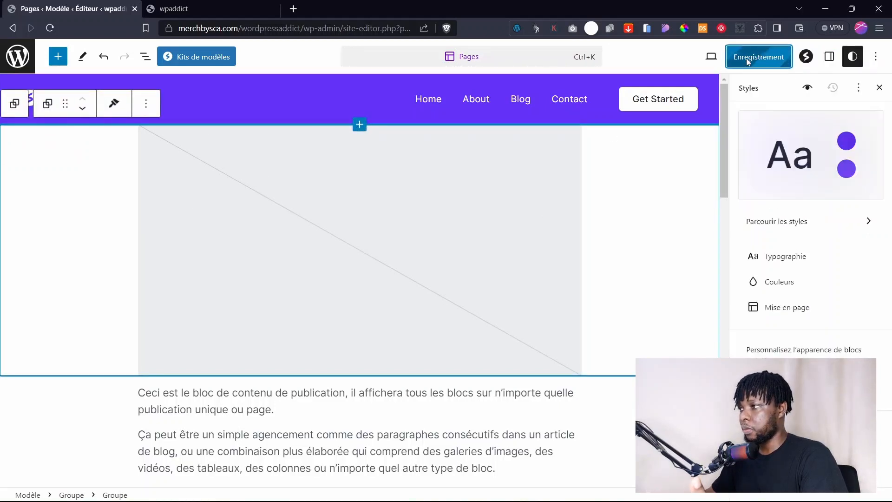
pyautogui.click(200, 9)
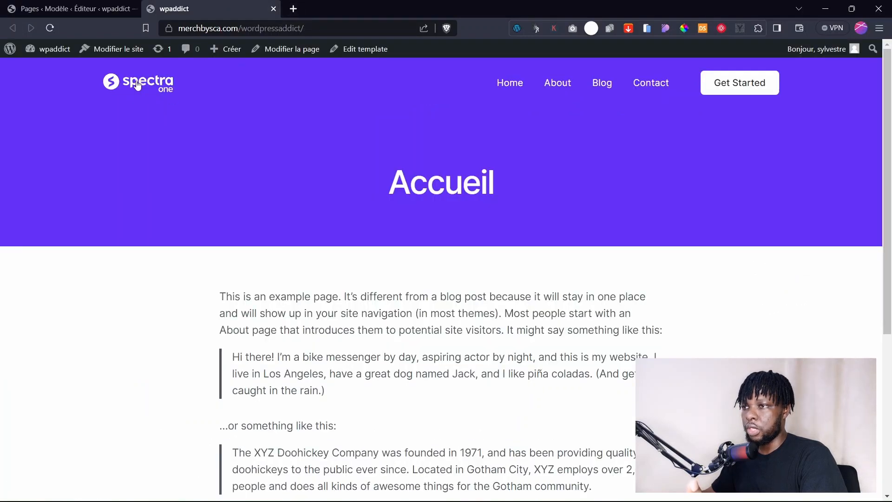
# Reload the live home page to confirm the banner is gone, then save the editor again.
pyautogui.click(138, 86)
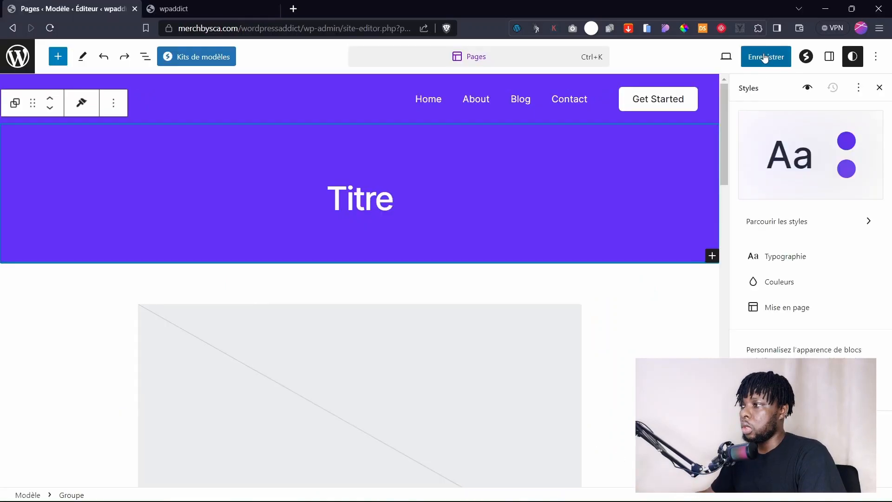
pyautogui.click(765, 58)
pyautogui.click(775, 64)
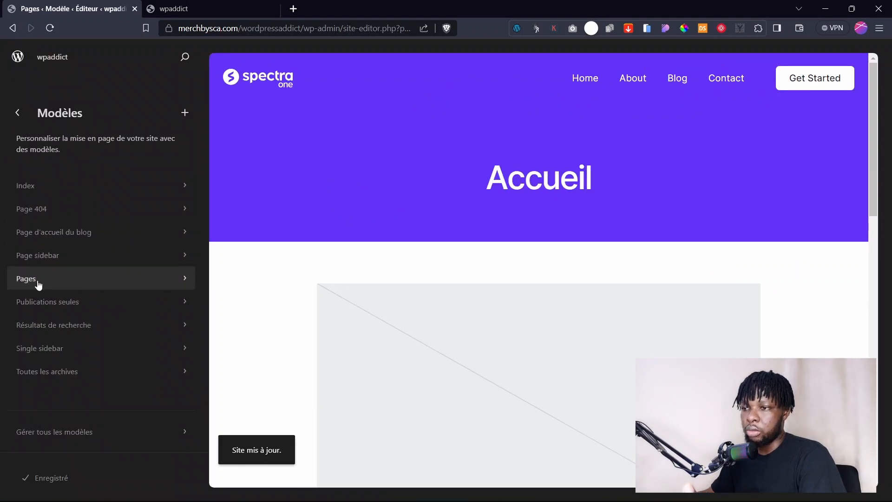
pyautogui.click(52, 213)
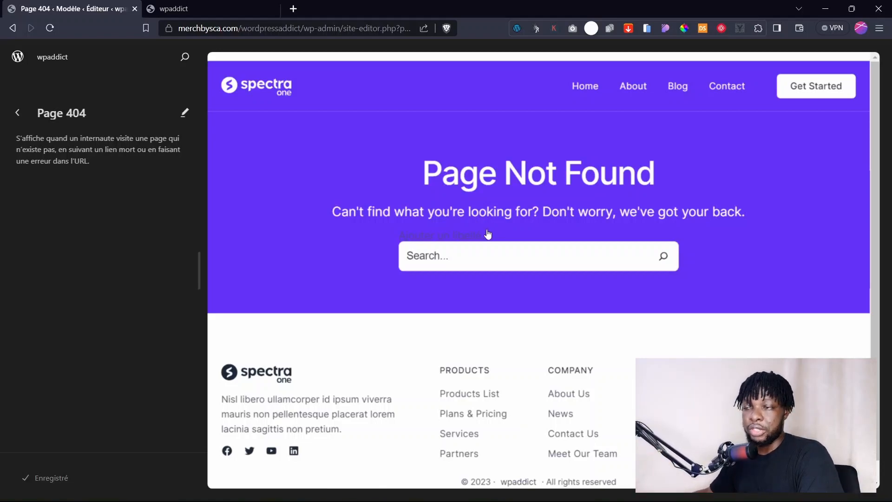
pyautogui.click(533, 178)
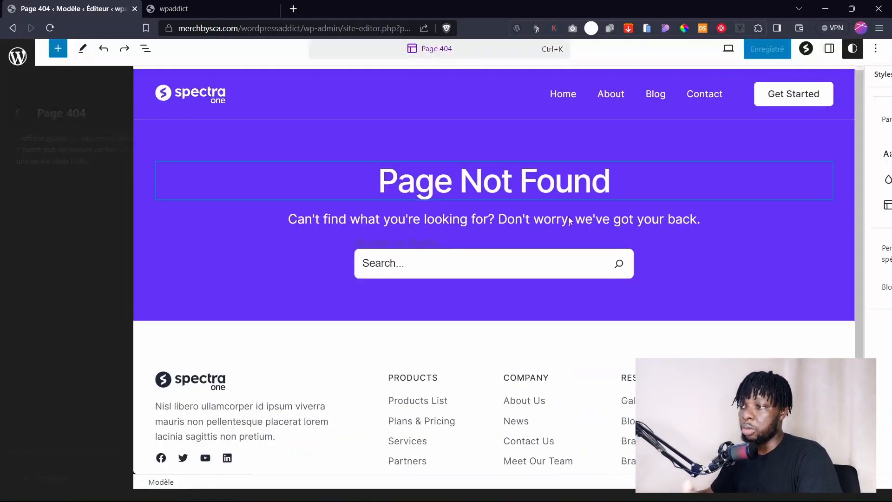
pyautogui.click(421, 198)
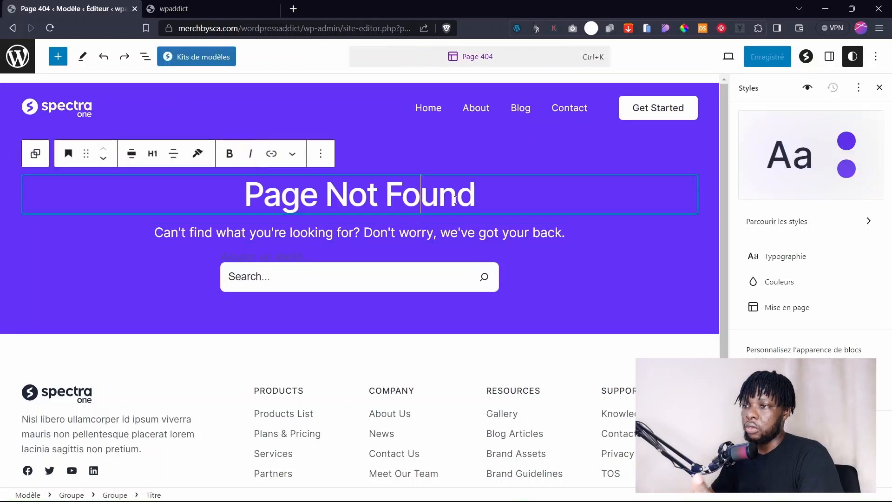
pyautogui.click(506, 225)
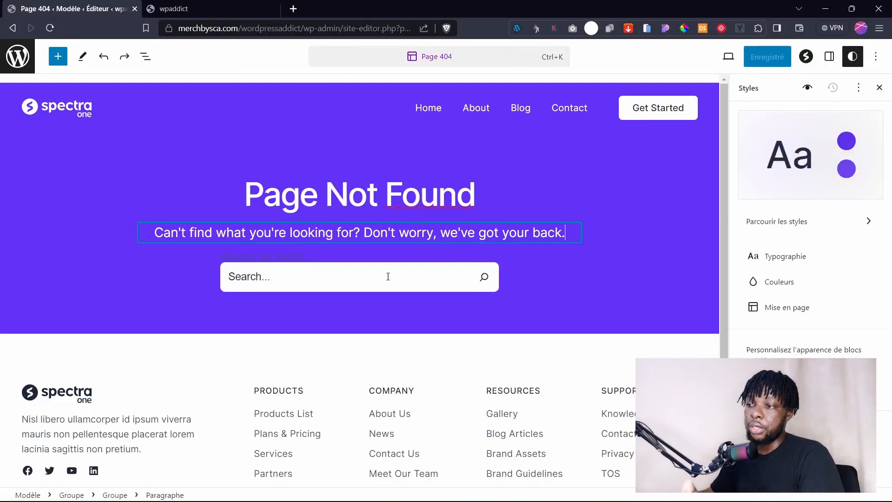
pyautogui.click(331, 279)
pyautogui.click(166, 308)
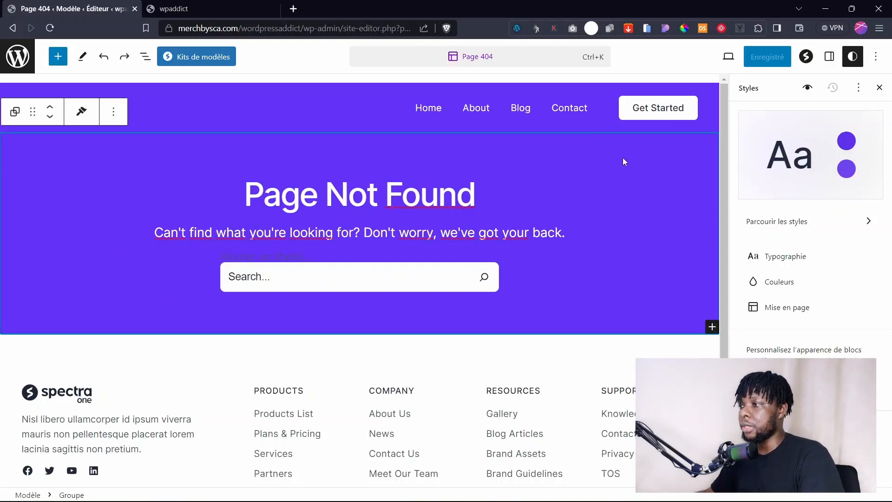
pyautogui.click(17, 57)
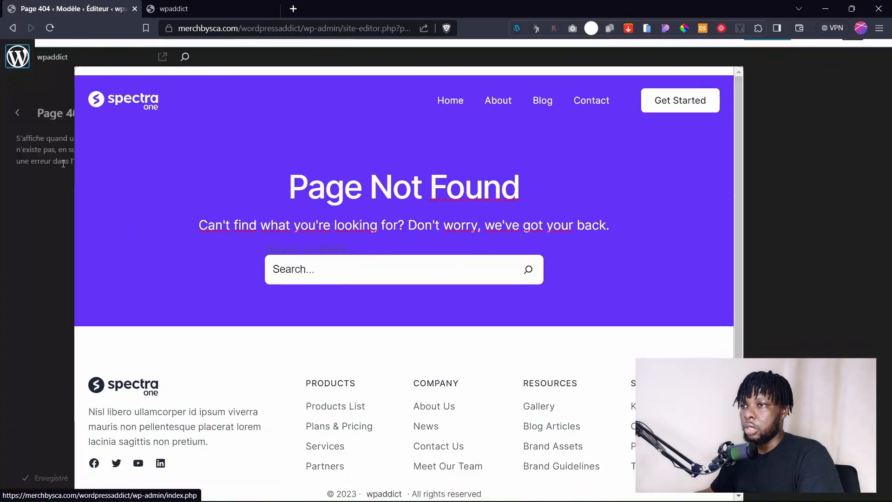
pyautogui.click(17, 112)
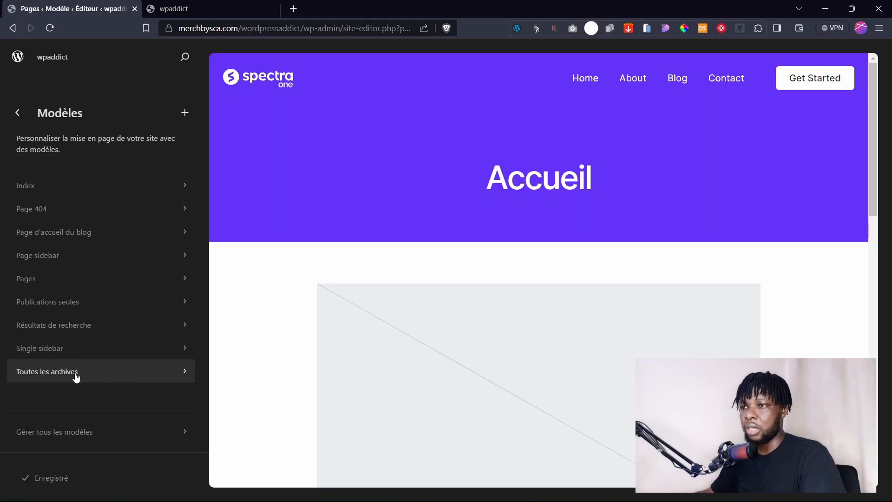
# Browse the Appel à action pattern category under Compositions.
pyautogui.click(17, 113)
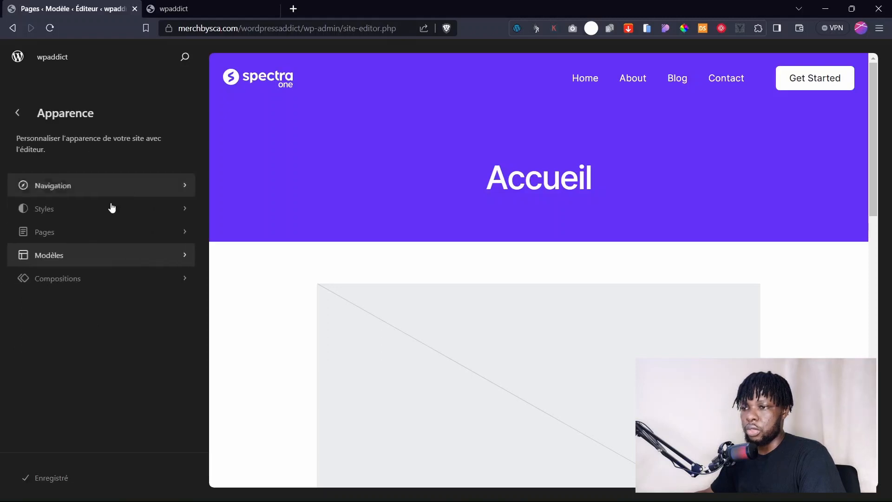
pyautogui.click(61, 281)
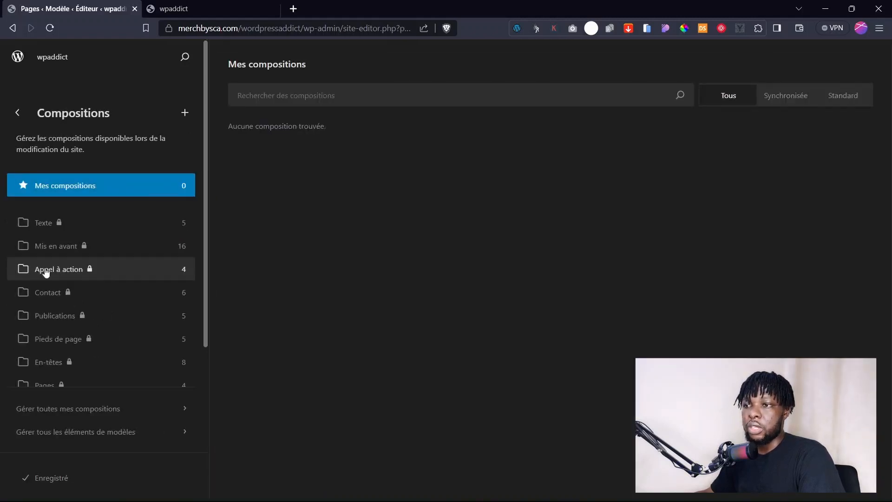
pyautogui.click(58, 338)
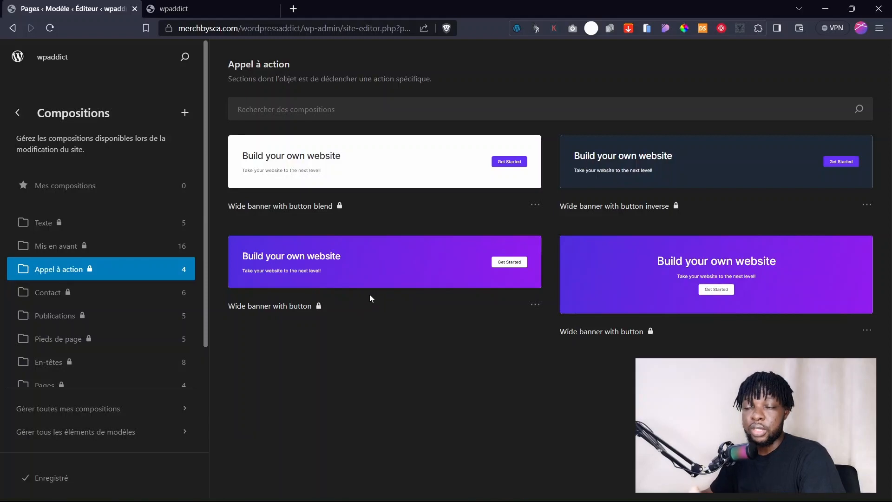
pyautogui.scroll(-2, 100, 341)
pyautogui.scroll(2, 92, 236)
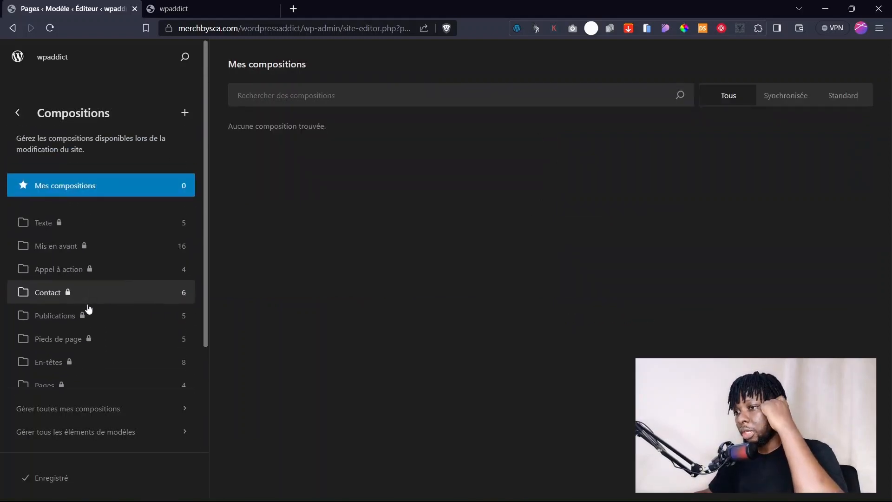
pyautogui.scroll(-2, 83, 307)
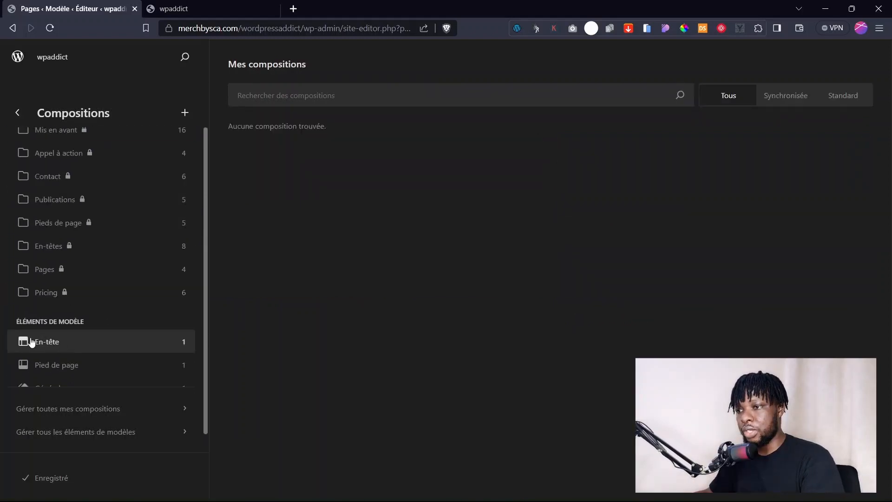
# View the header and footer template parts, then return to the Apparence menu.
pyautogui.click(58, 342)
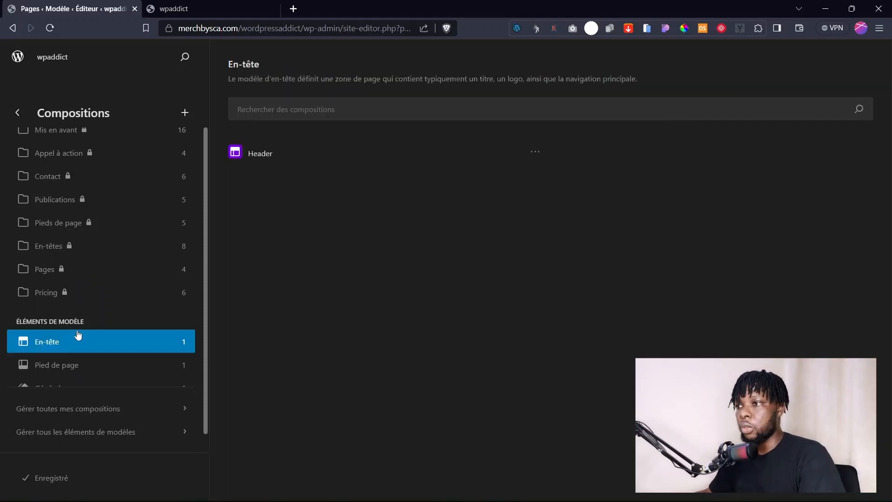
pyautogui.click(56, 365)
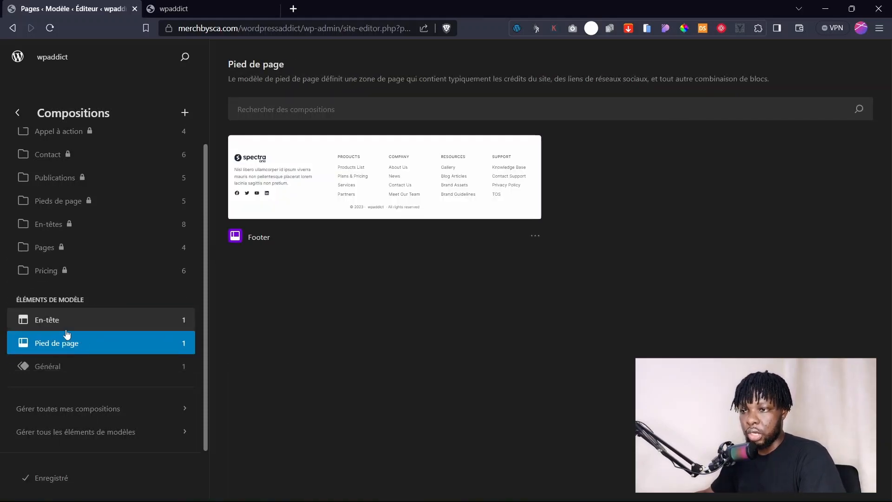
pyautogui.click(45, 321)
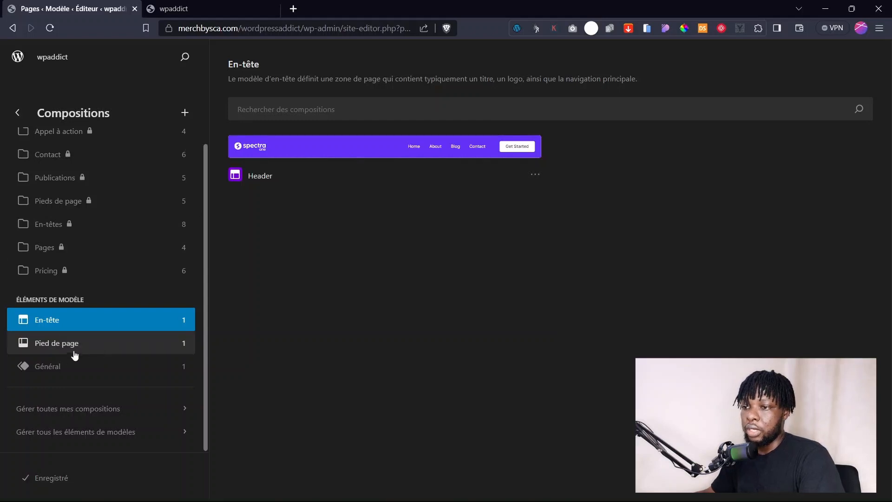
pyautogui.click(44, 349)
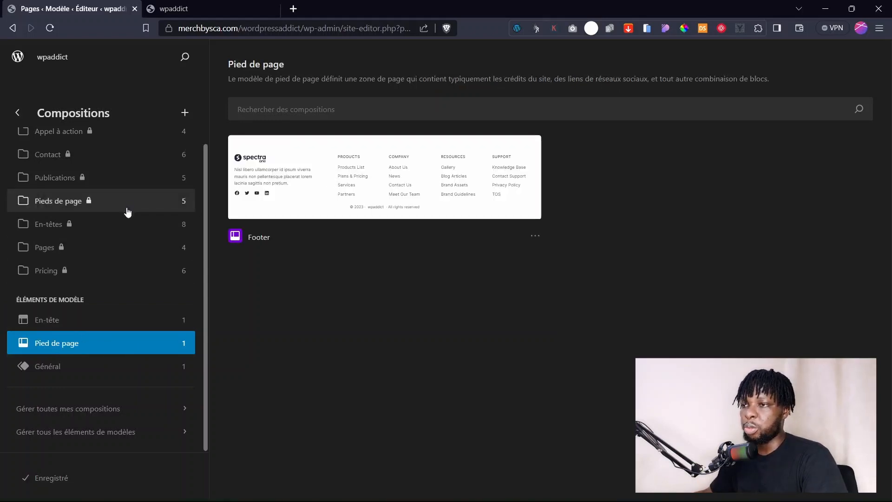
pyautogui.scroll(3, 37, 172)
pyautogui.click(18, 112)
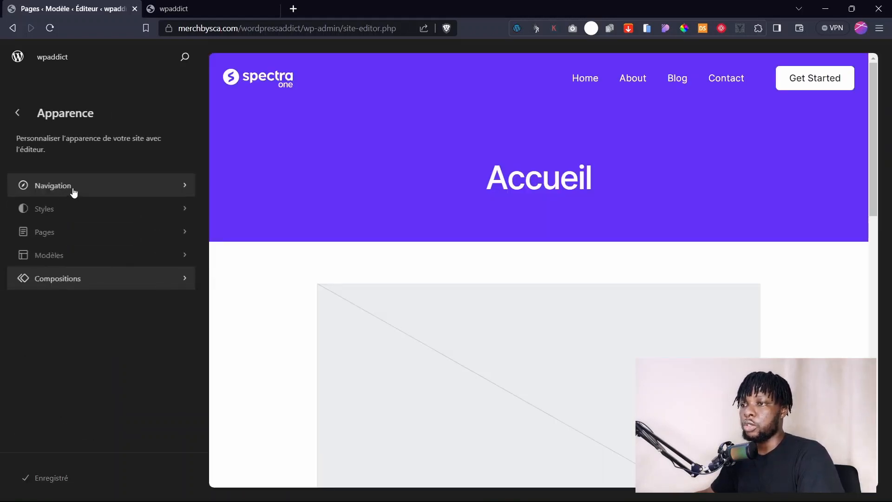
# Open the site's Navigation menu in the full block editor.
pyautogui.click(71, 188)
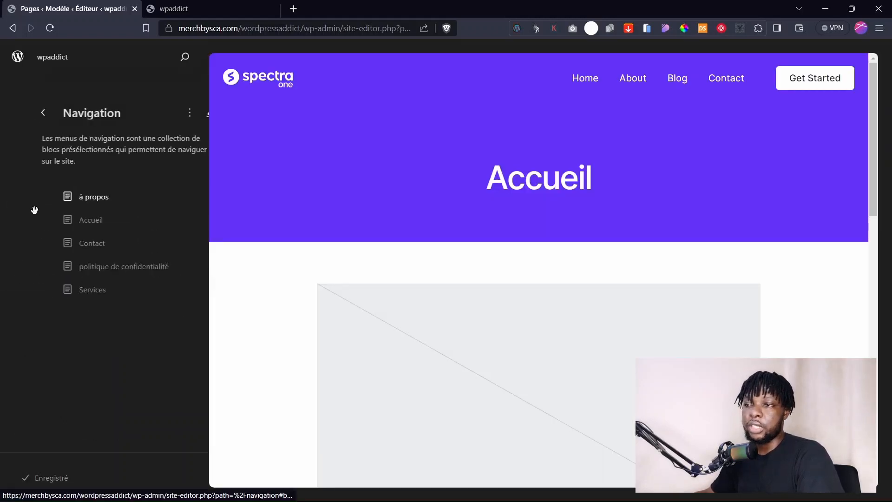
pyautogui.click(64, 223)
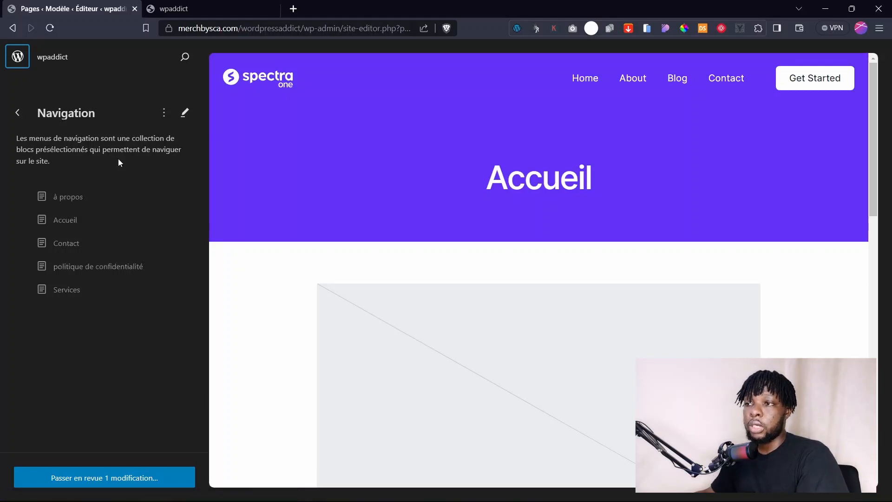
pyautogui.click(189, 114)
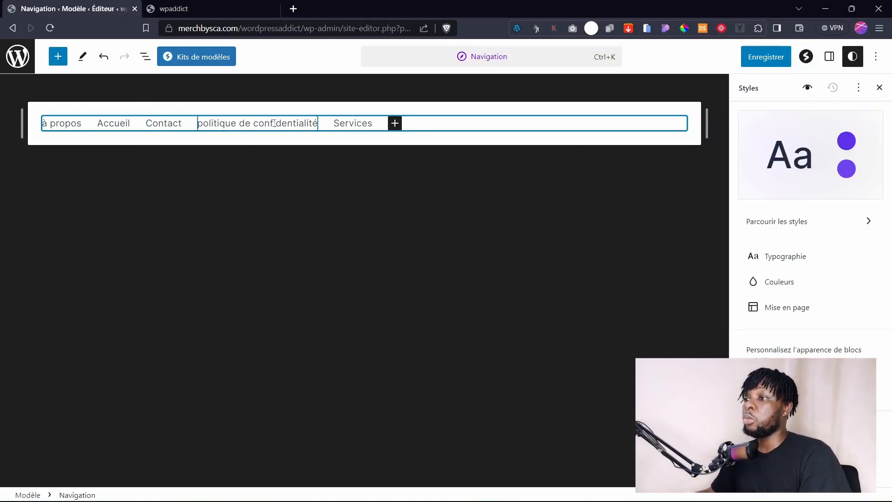
# In List View, drag the menu links into the order Accueil, Services, Contact, à propos.
pyautogui.click(145, 57)
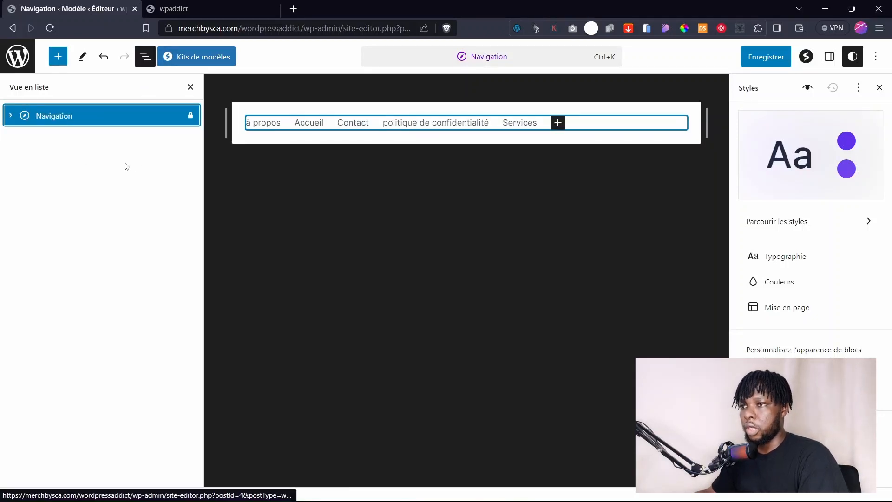
pyautogui.click(144, 64)
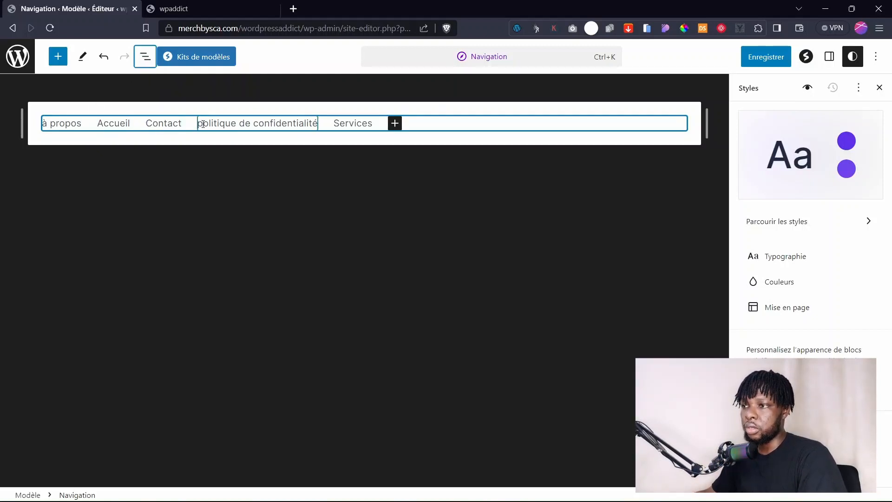
pyautogui.click(145, 56)
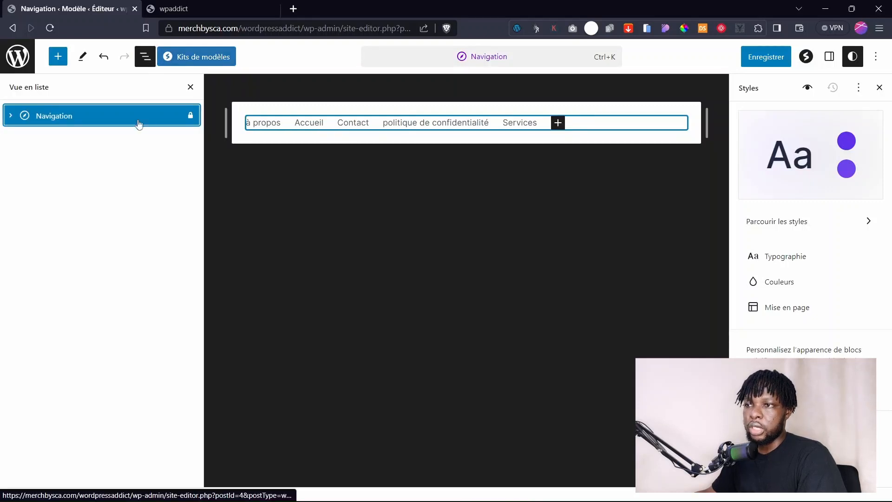
pyautogui.click(10, 116)
pyautogui.click(85, 259)
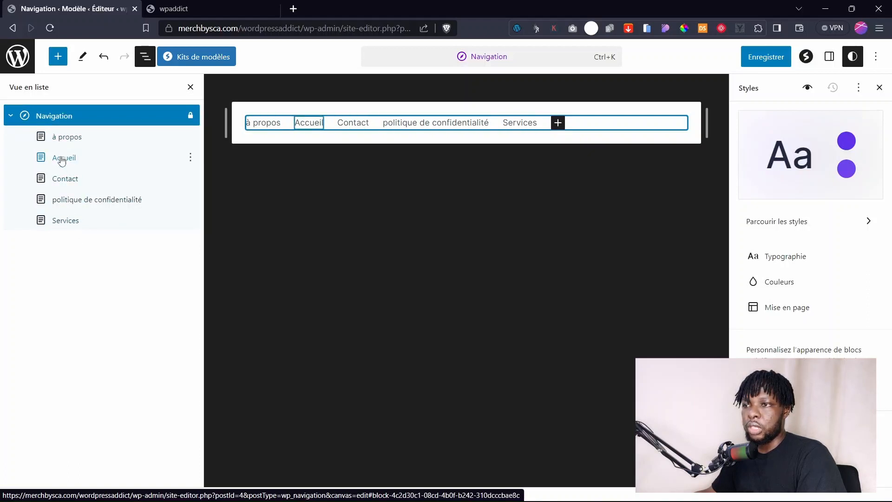
pyautogui.moveTo(66, 158); pyautogui.dragTo(59, 136)
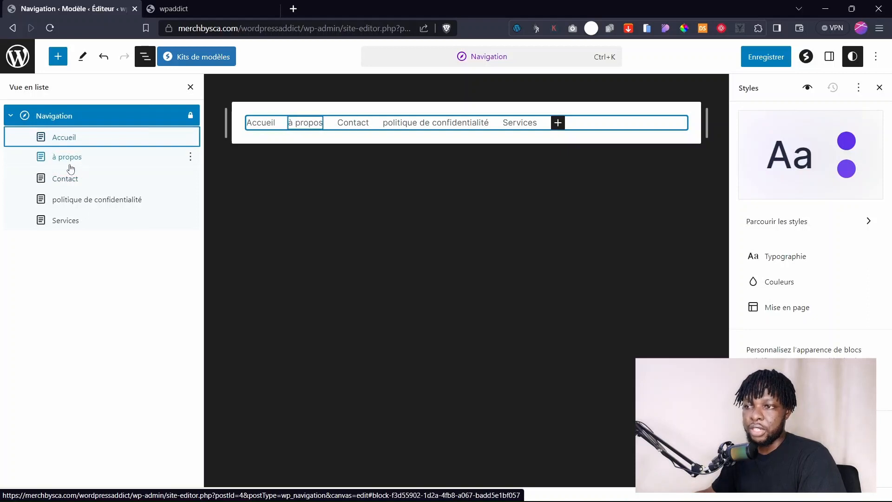
pyautogui.moveTo(69, 180); pyautogui.dragTo(62, 155)
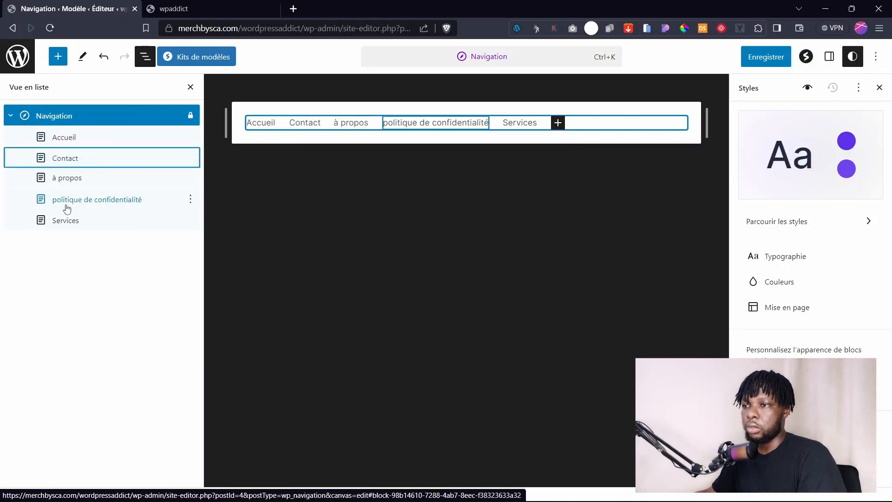
pyautogui.moveTo(69, 220); pyautogui.dragTo(52, 150)
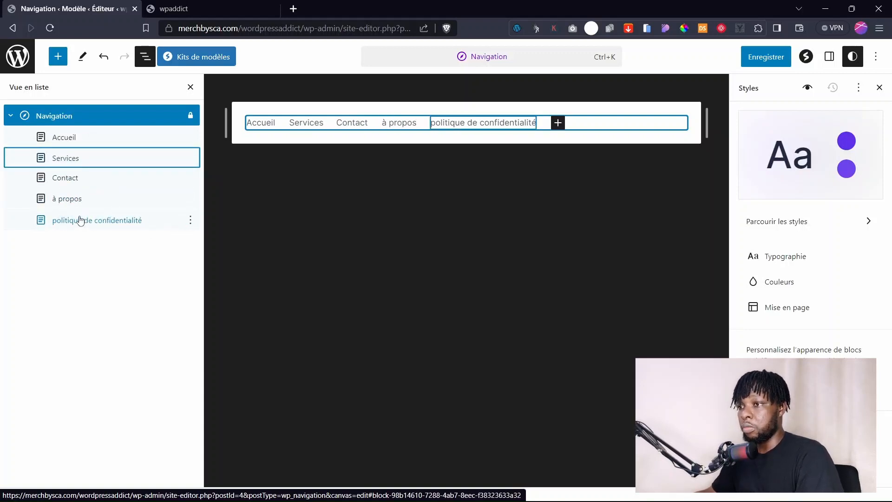
# Delete the politique de confidentialité link, then select the à propos link.
pyautogui.click(191, 221)
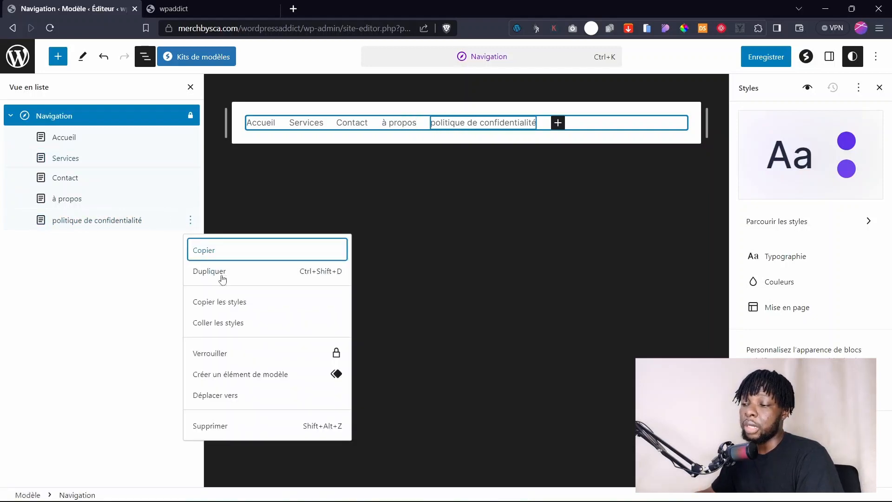
pyautogui.click(227, 426)
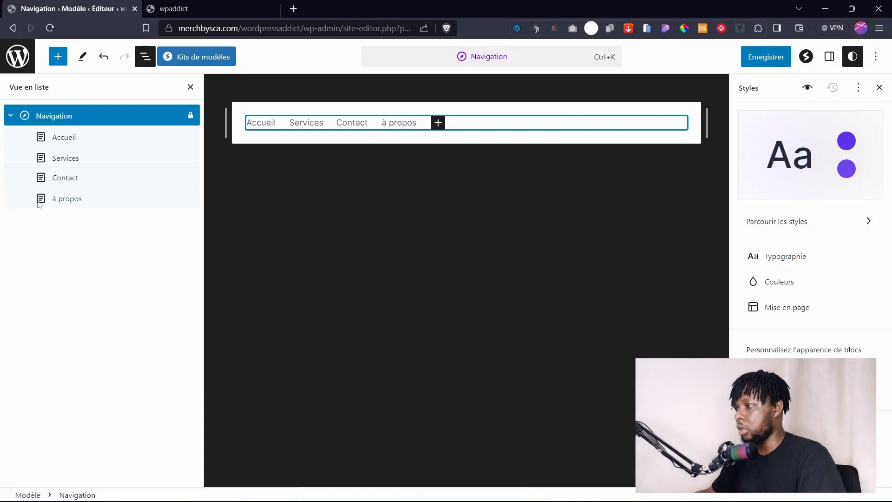
pyautogui.click(385, 124)
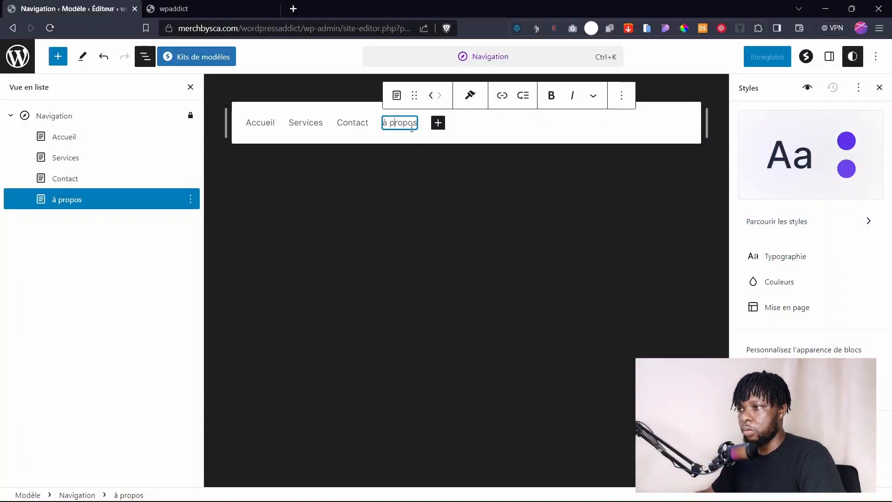
# Set the à propos link's letter case to capitalised, making it 'À Propos', and save the menu.
pyautogui.click(828, 57)
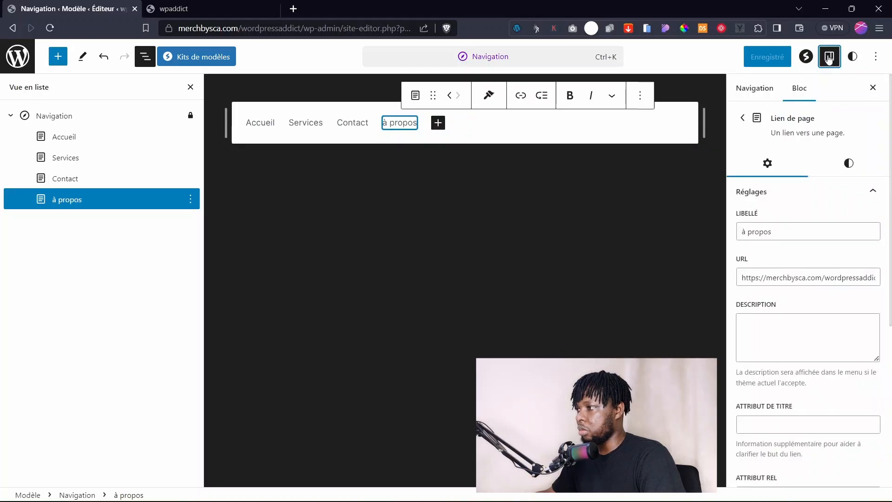
pyautogui.click(849, 164)
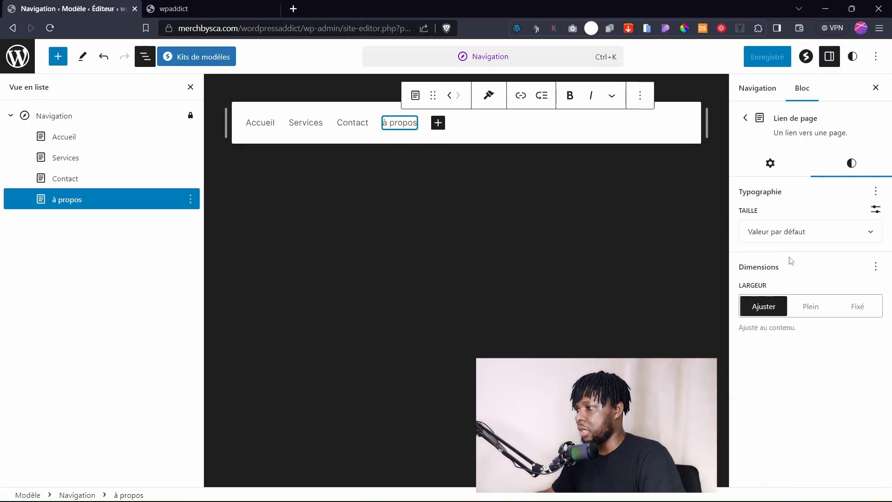
pyautogui.click(839, 234)
pyautogui.click(841, 235)
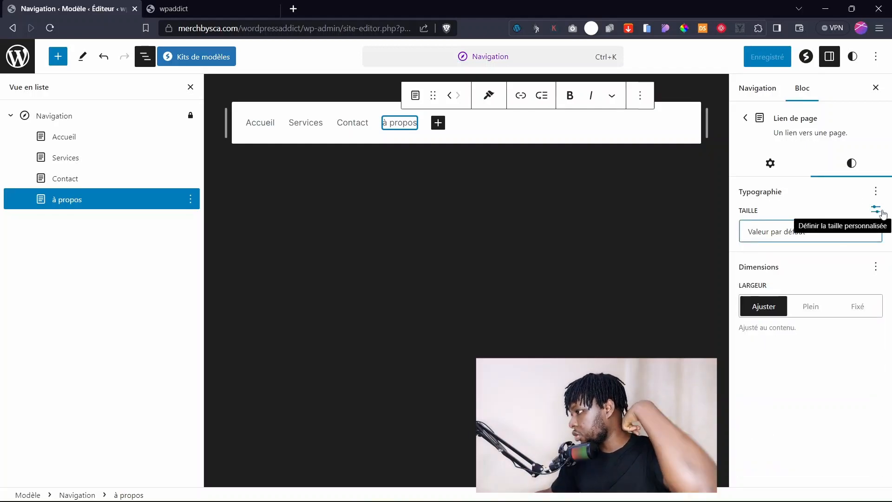
pyautogui.click(875, 192)
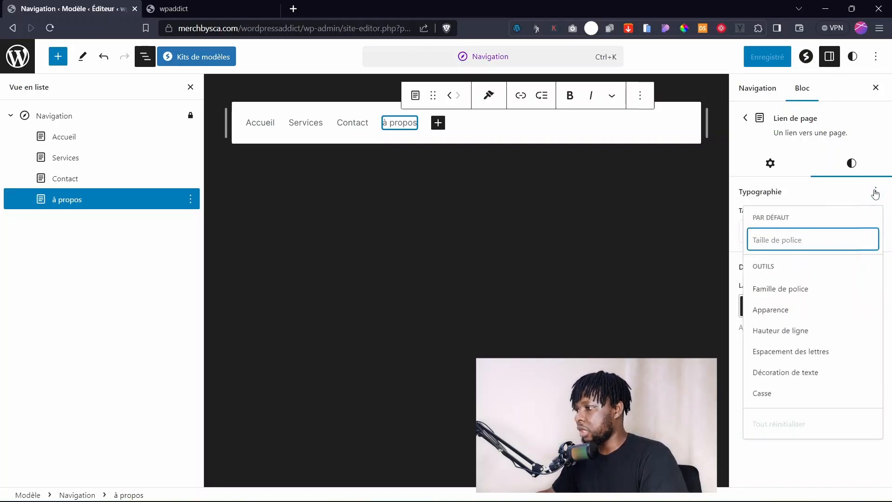
pyautogui.click(775, 395)
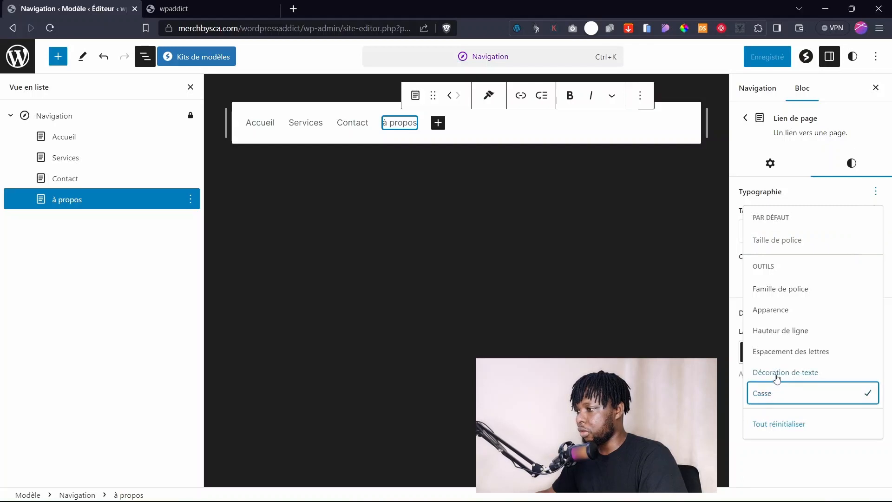
pyautogui.click(793, 454)
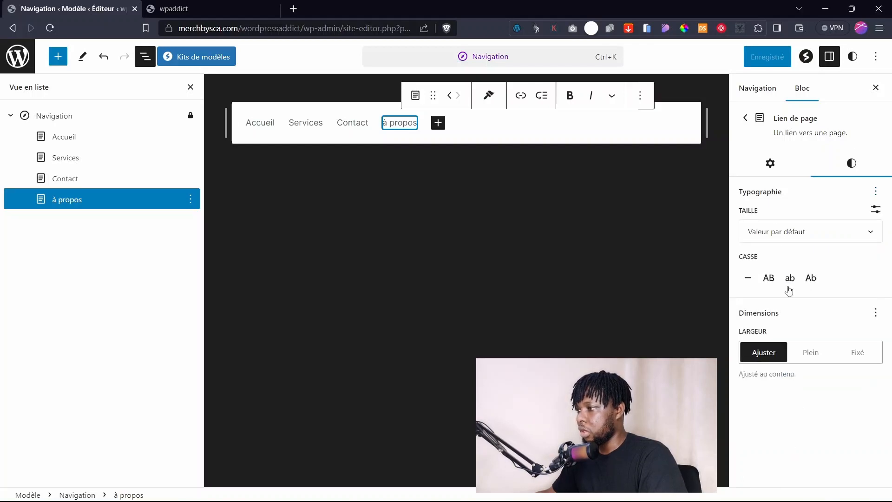
pyautogui.click(809, 281)
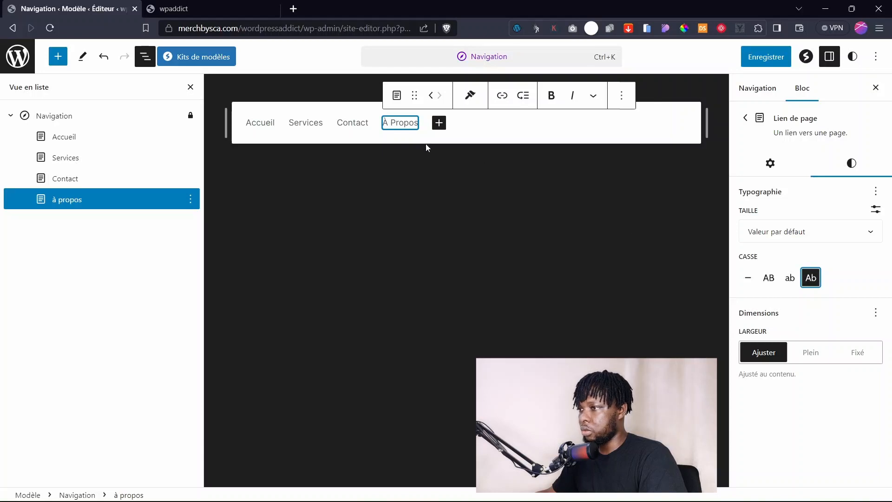
pyautogui.click(765, 56)
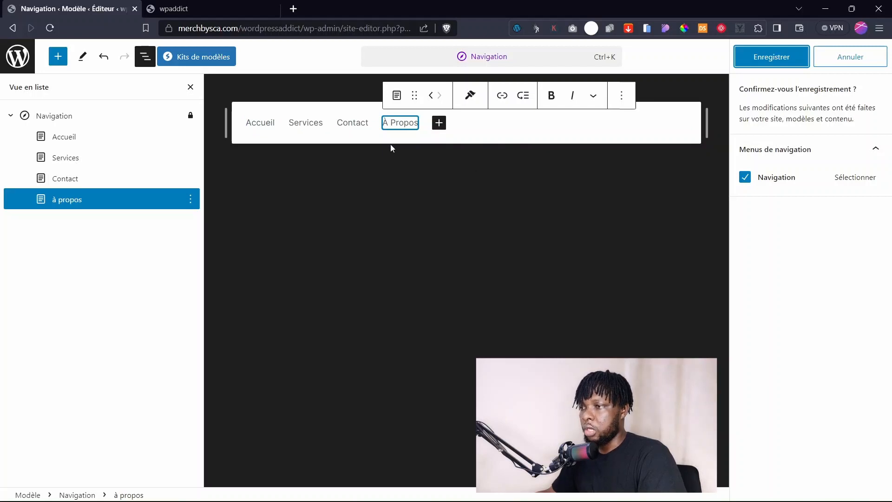
pyautogui.click(763, 62)
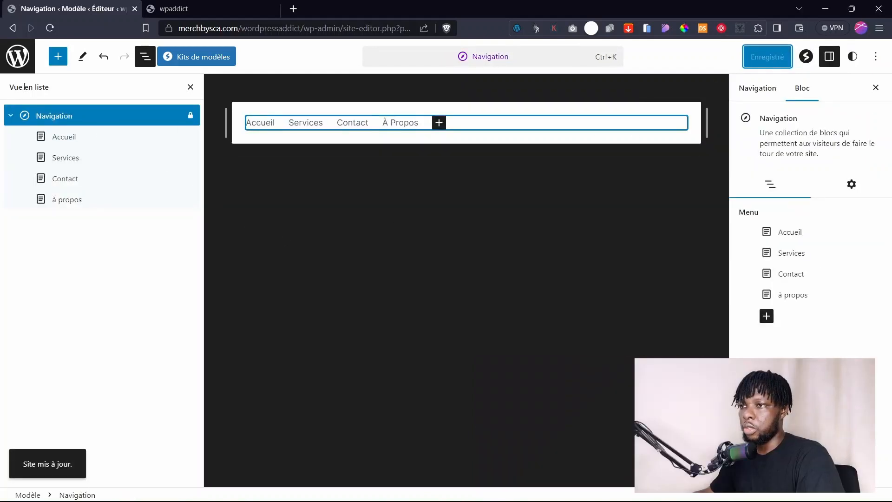
# Go to Compositions, choose En-tête under Éléments de modèle, and open the Header part.
pyautogui.click(18, 68)
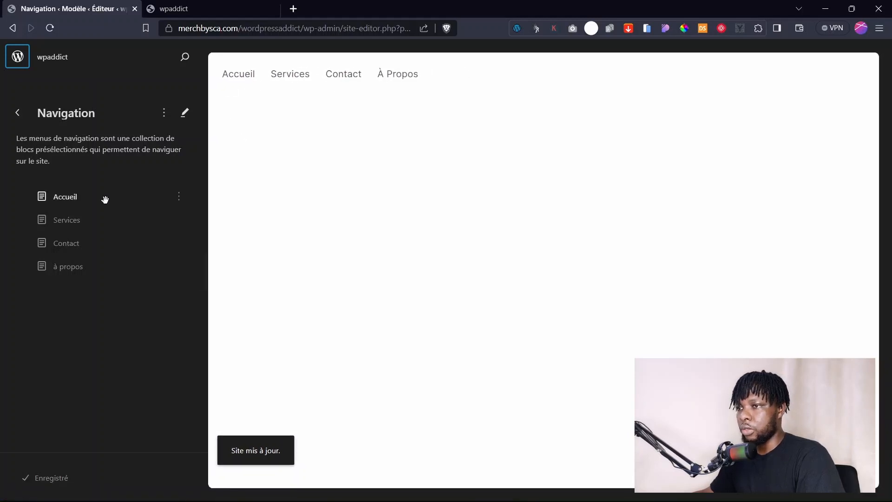
pyautogui.click(19, 116)
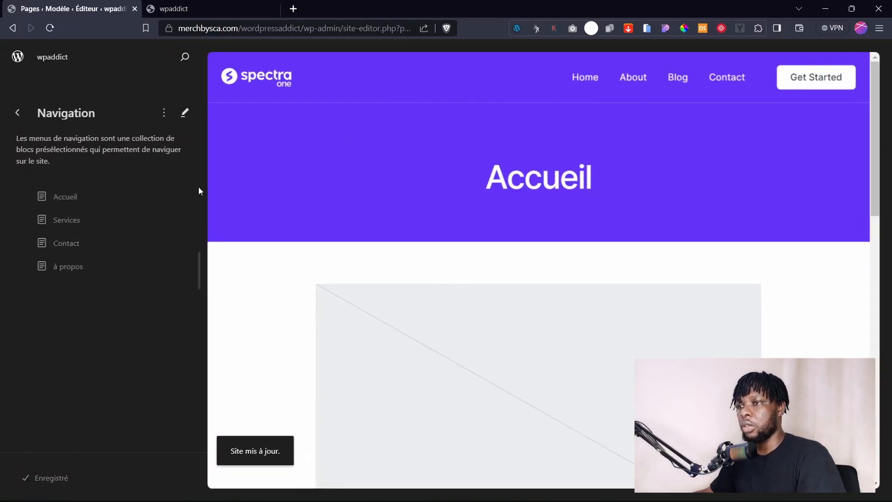
pyautogui.click(17, 112)
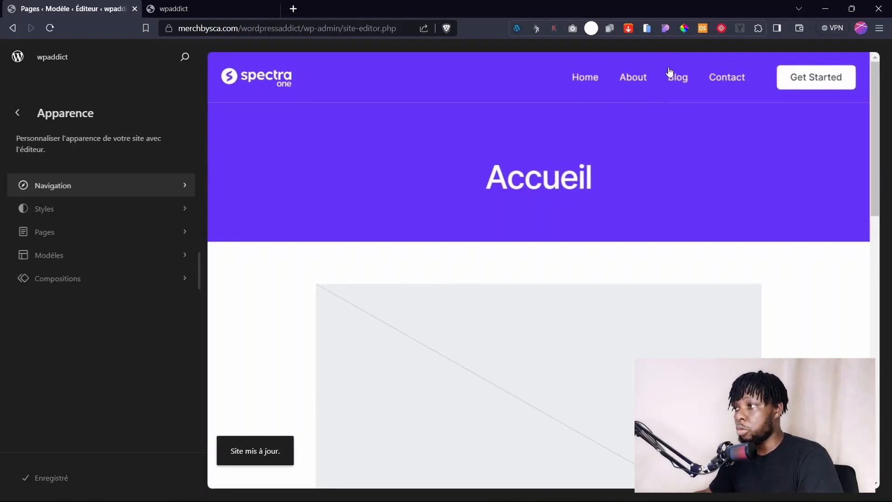
pyautogui.click(84, 278)
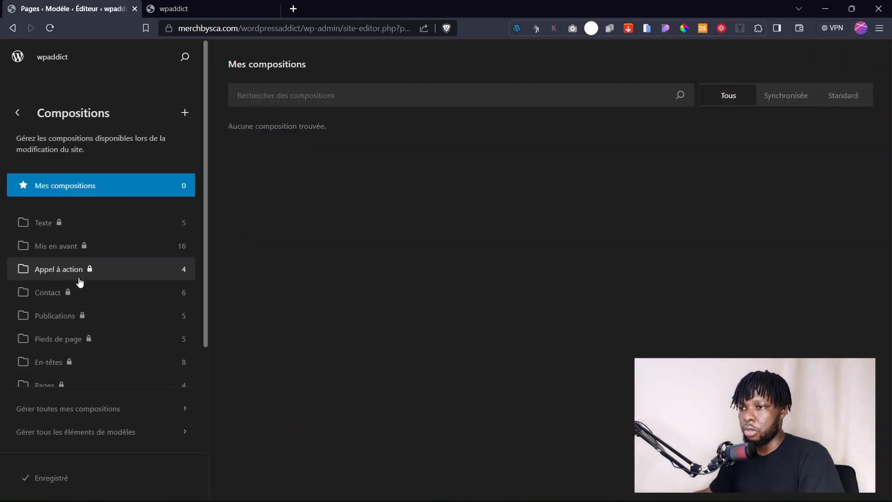
pyautogui.scroll(-3, 86, 283)
pyautogui.click(74, 321)
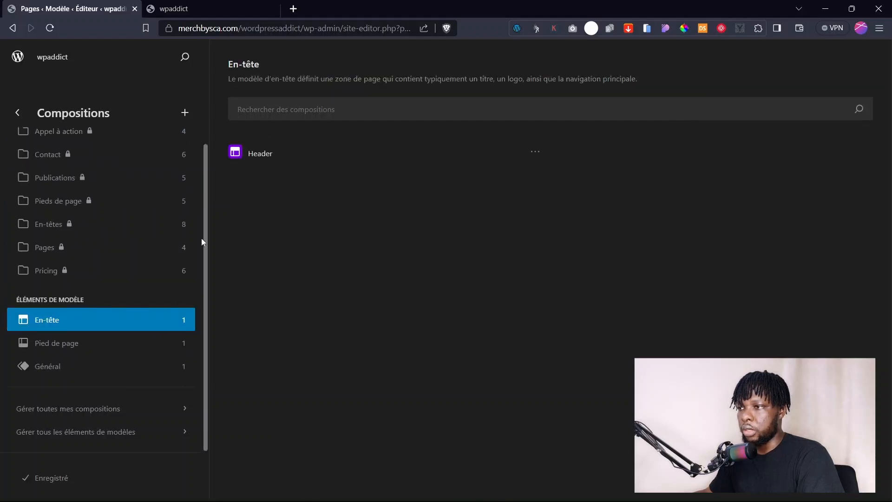
pyautogui.click(318, 149)
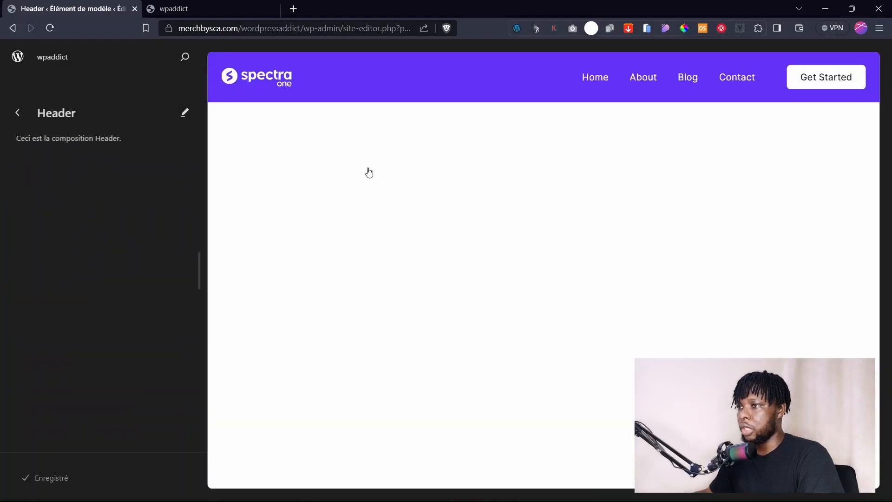
# Delete the header's default Navigation block (Home, About, Blog, Contact) via List View.
pyautogui.click(603, 97)
pyautogui.click(145, 57)
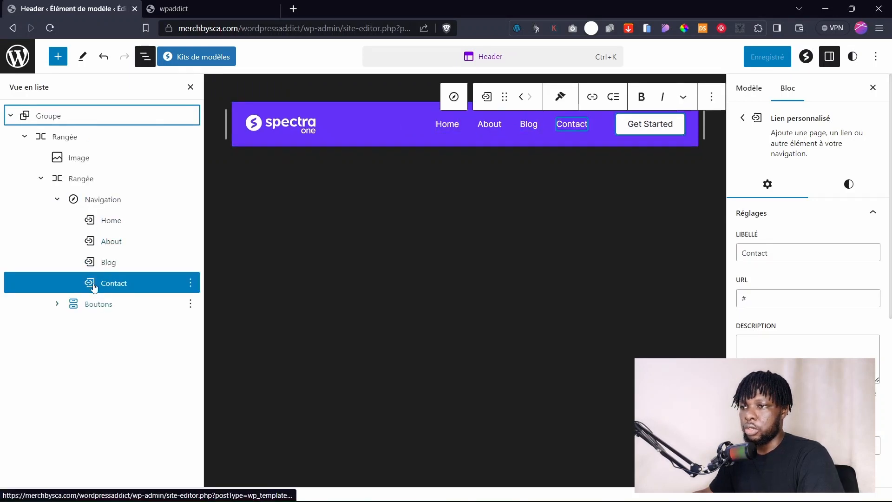
pyautogui.click(57, 199)
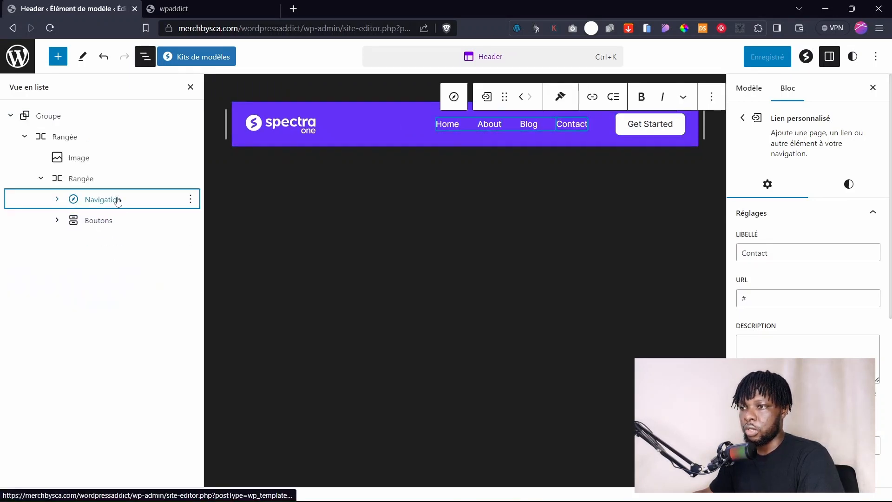
pyautogui.click(191, 199)
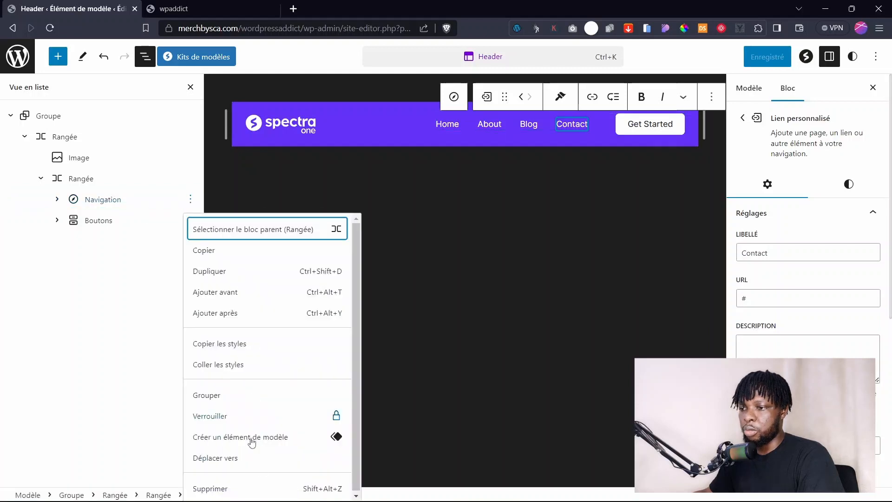
pyautogui.click(235, 486)
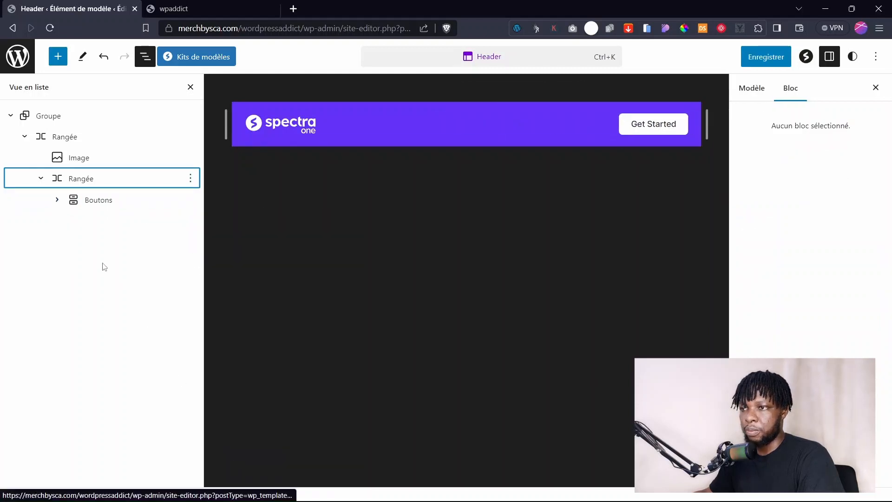
pyautogui.hotkey('ctrl', 'z')
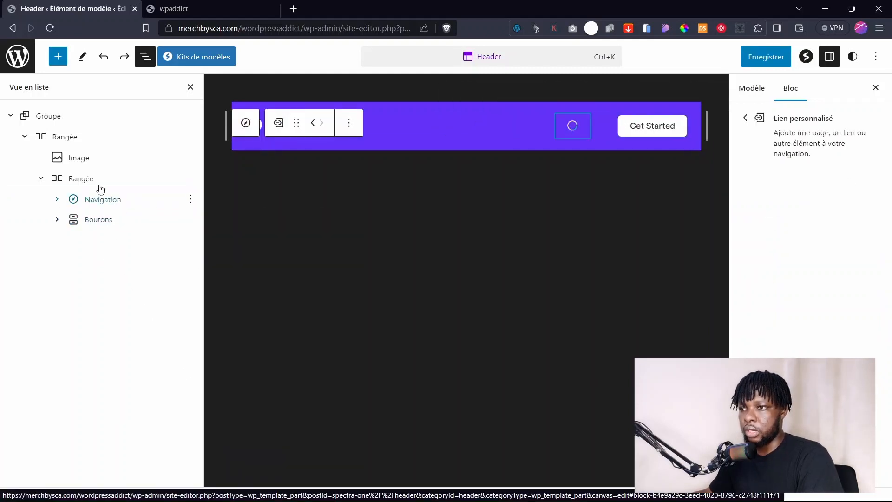
pyautogui.click(100, 191)
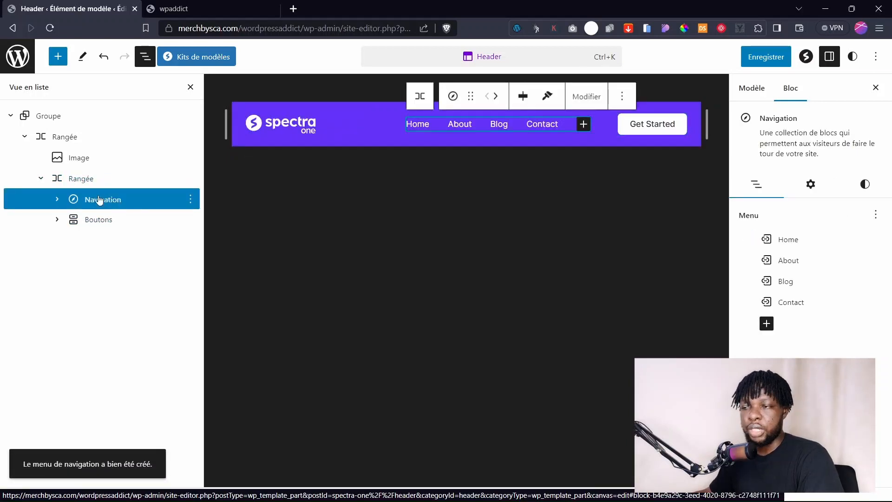
pyautogui.press('Delete')
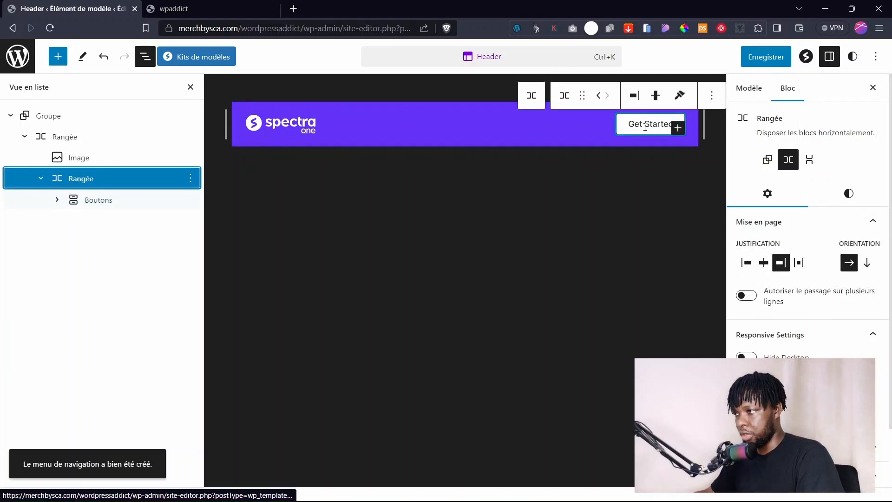
# Insert a Navigation block, found by searching 'navi', after the Get Started button.
pyautogui.click(677, 128)
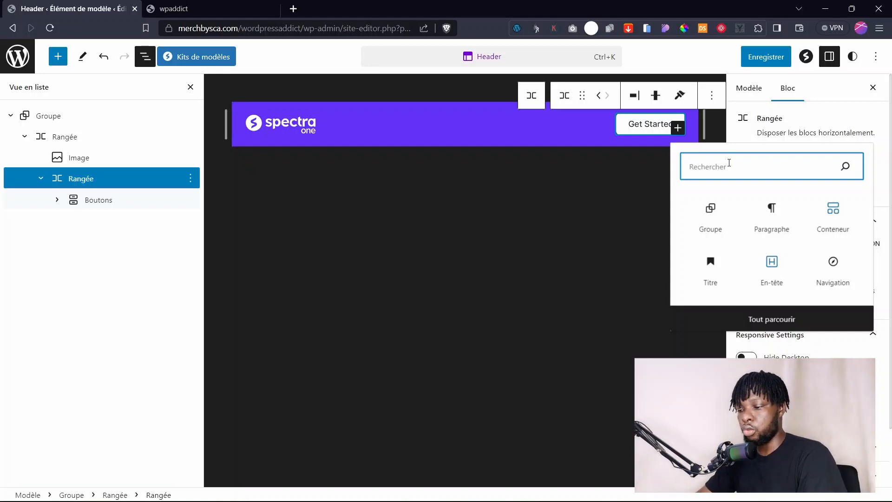
pyautogui.write('na')
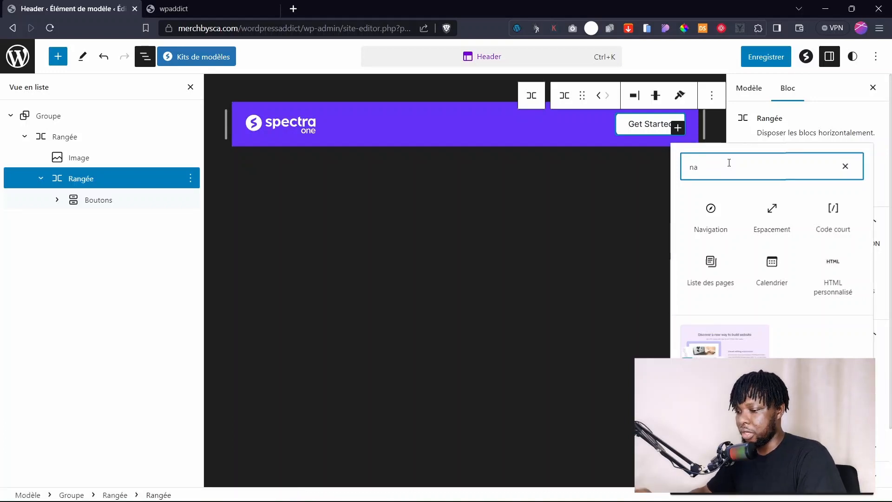
pyautogui.write('vi')
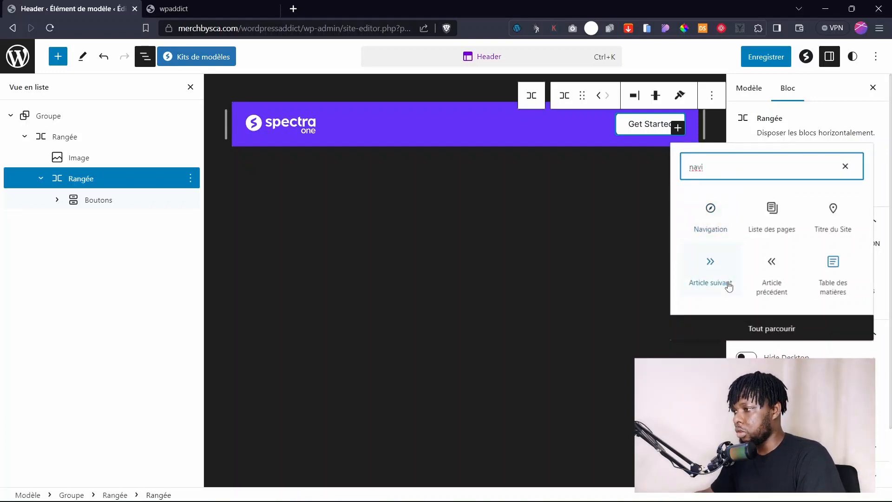
pyautogui.click(711, 226)
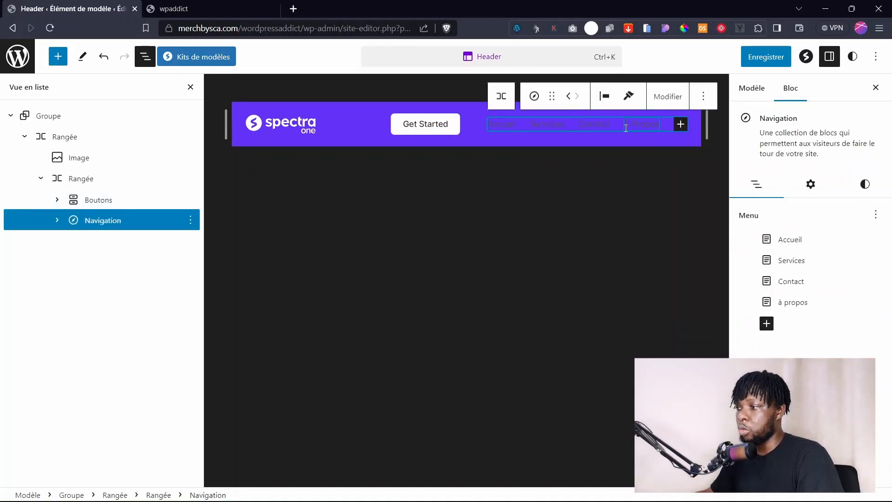
# Give the menu text the light Surface colour from the Styles colour options.
pyautogui.click(811, 184)
pyautogui.click(862, 186)
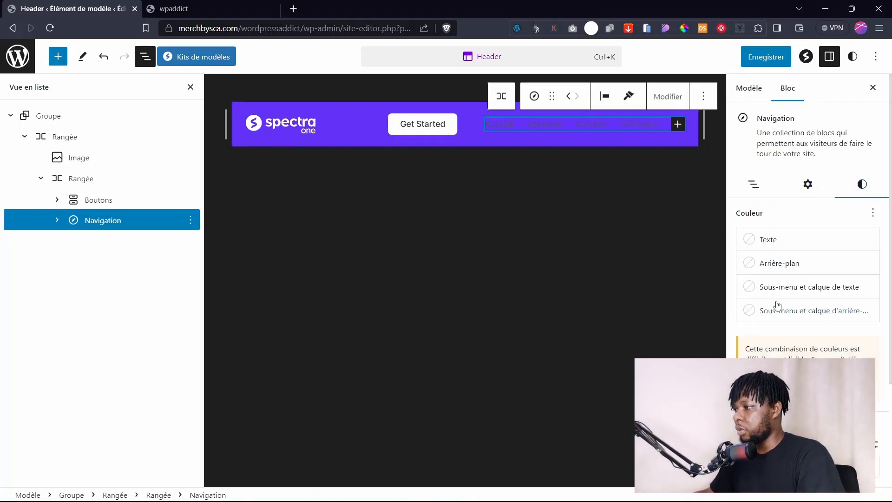
pyautogui.click(774, 243)
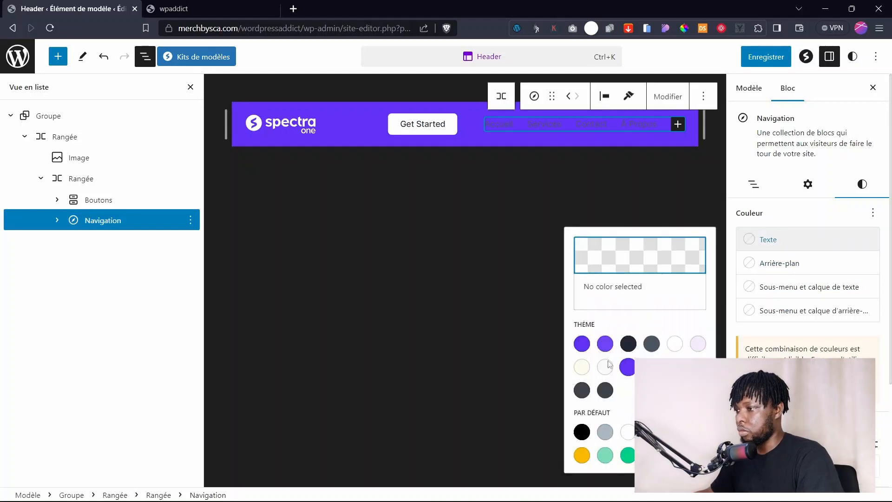
pyautogui.click(605, 367)
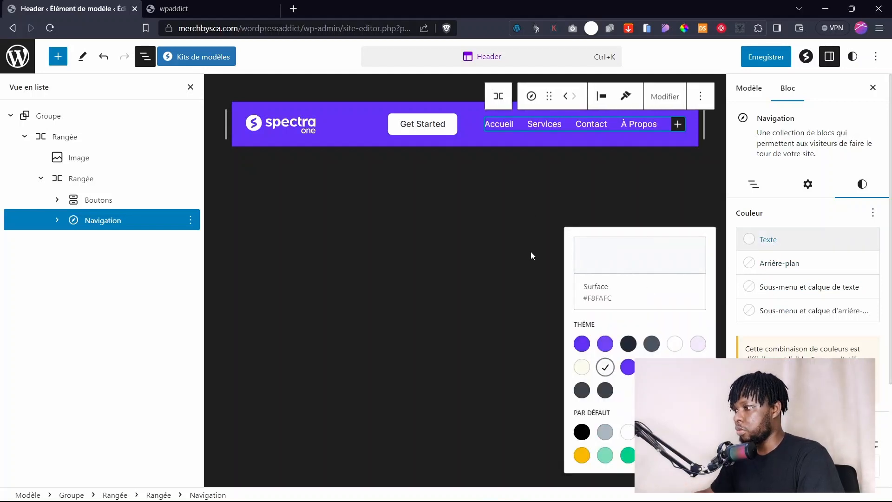
pyautogui.click(609, 132)
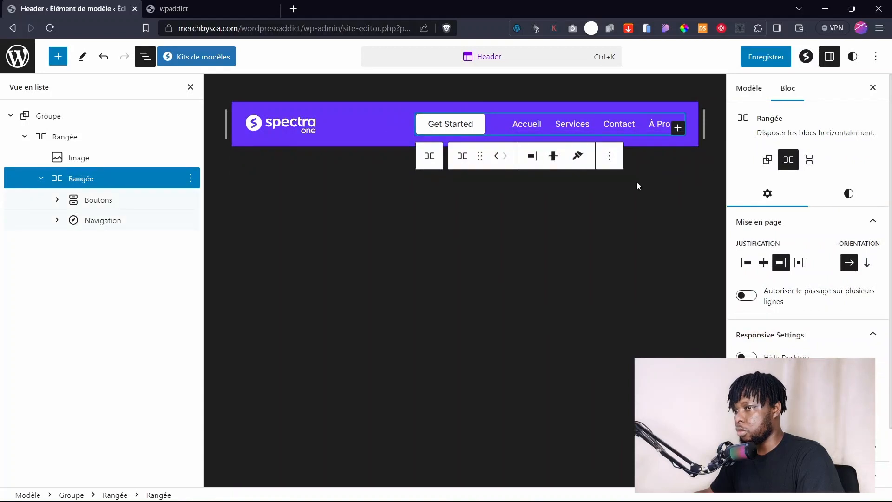
# Set the menu text to white #FFFFFF, move the menu before Get Started, and save.
pyautogui.click(97, 222)
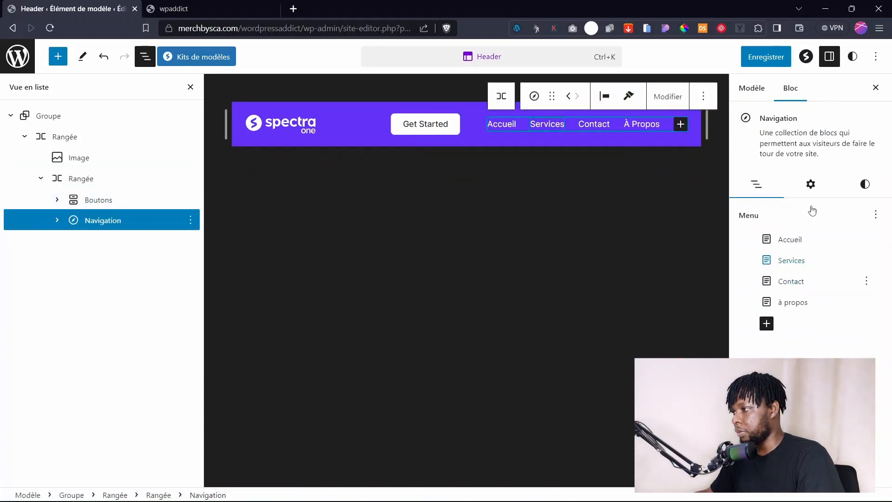
pyautogui.click(811, 184)
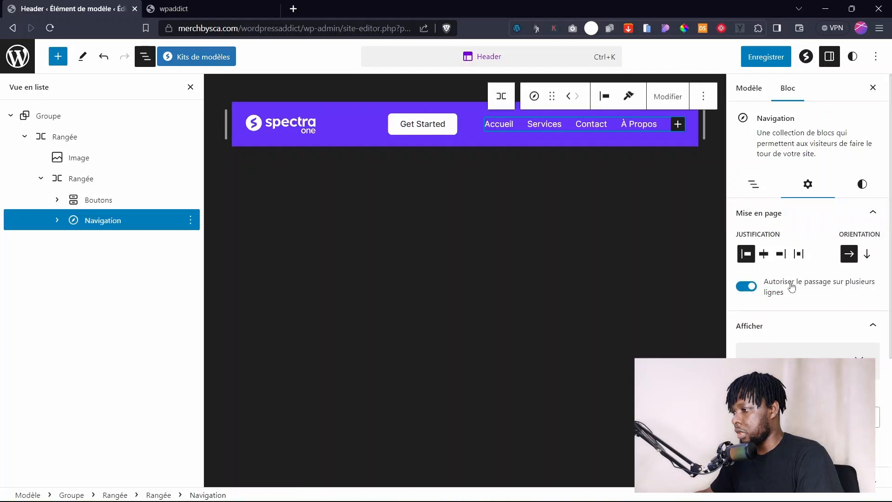
pyautogui.click(862, 183)
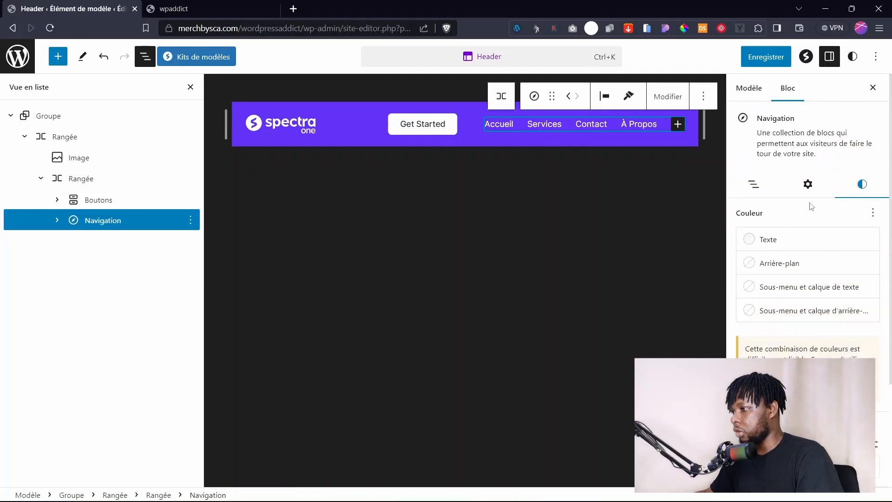
pyautogui.click(769, 239)
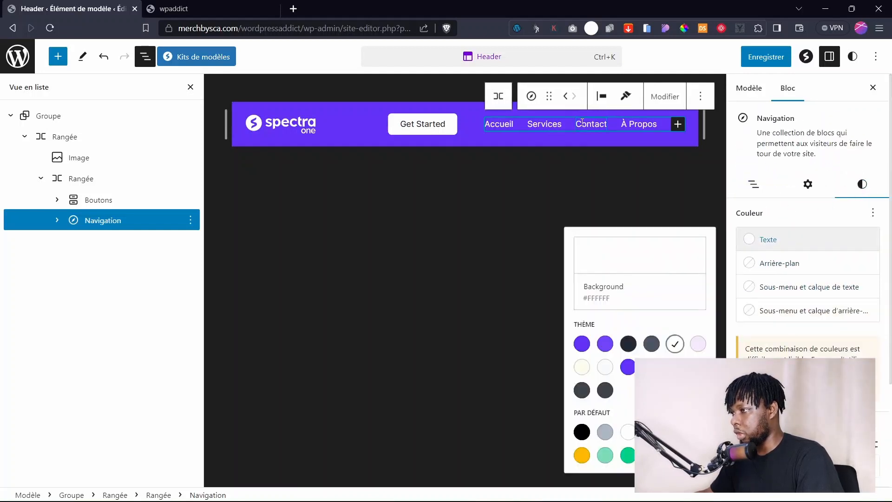
pyautogui.click(786, 243)
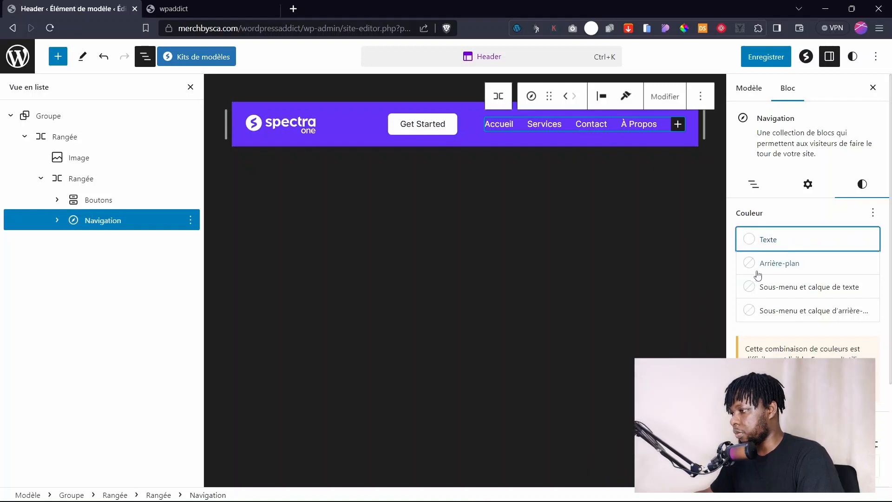
pyautogui.moveTo(92, 225); pyautogui.dragTo(90, 194)
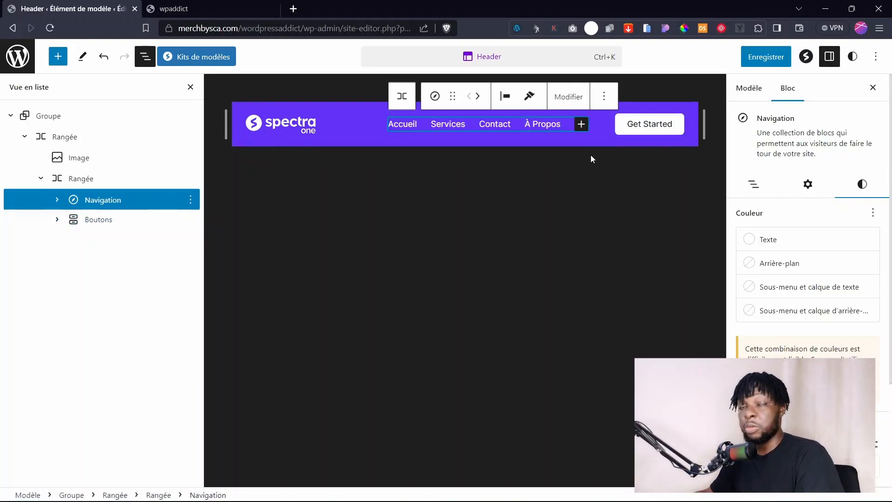
pyautogui.click(765, 56)
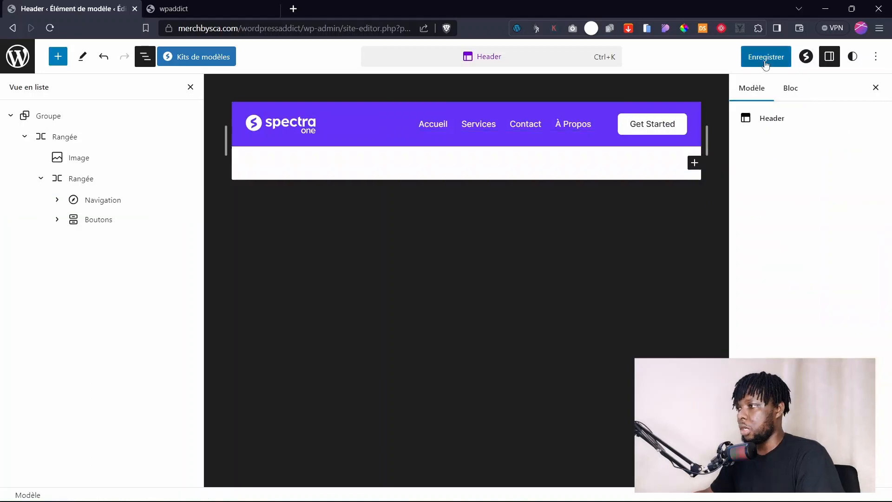
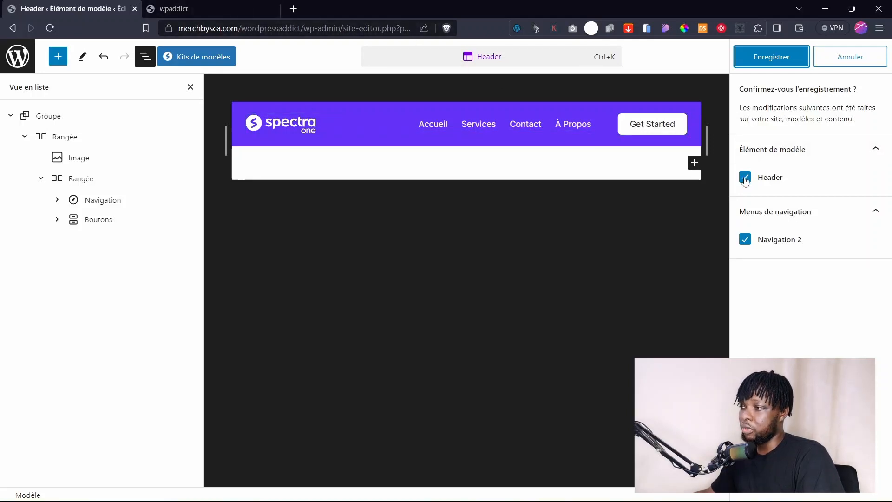
# Save the Header template, then reload the live homepage to see the Accueil, Services, Contact, À Propos menu.
pyautogui.click(771, 57)
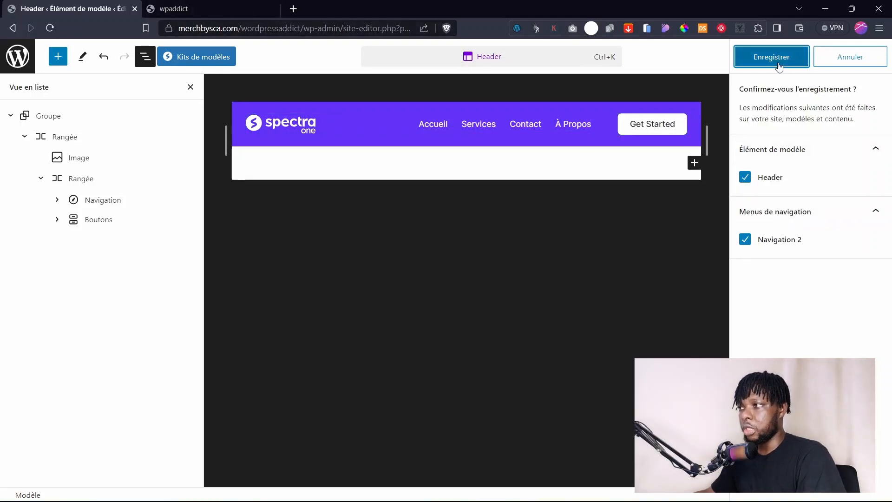
pyautogui.click(226, 10)
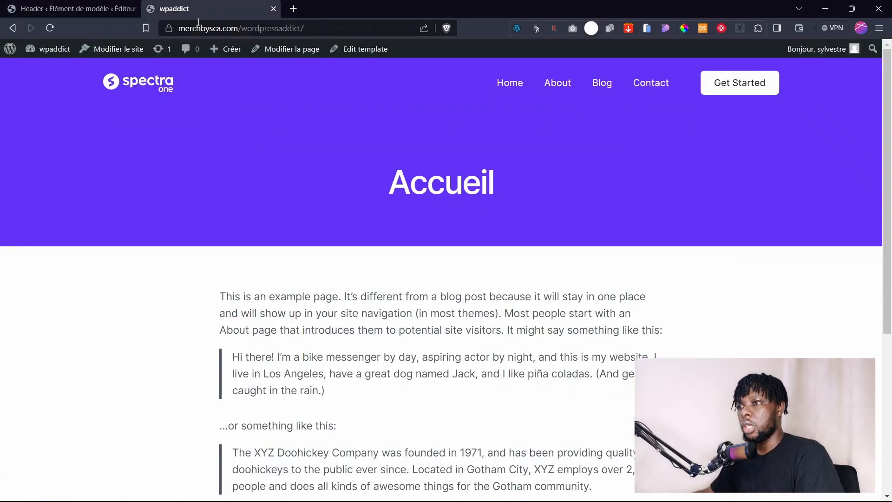
pyautogui.click(147, 85)
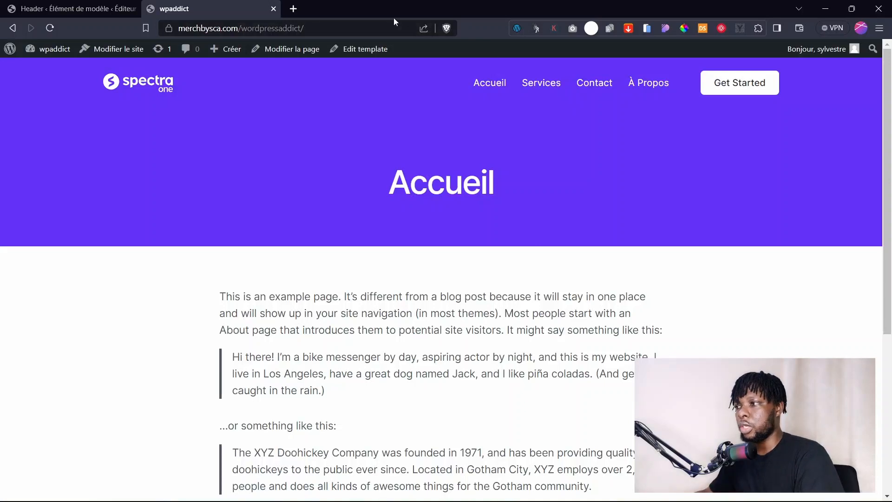
pyautogui.click(93, 8)
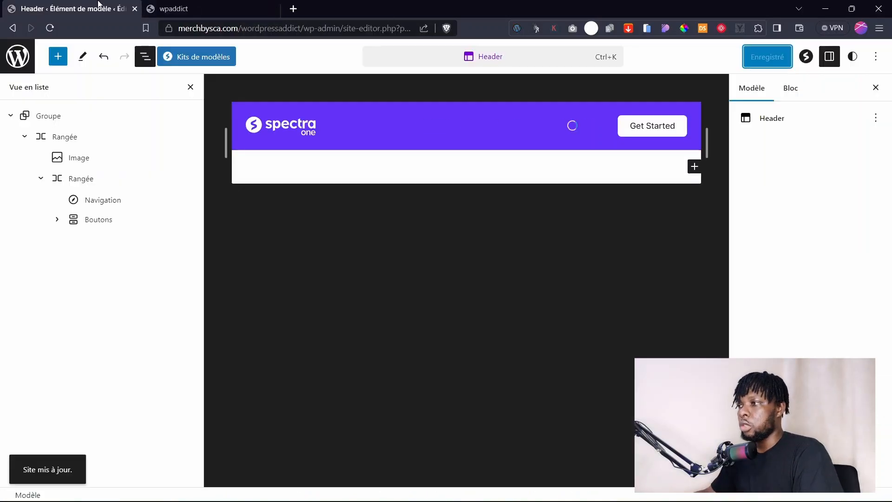
# Change the header button text to 'Devis gratuit' and save the Header template.
pyautogui.tripleClick(661, 123)
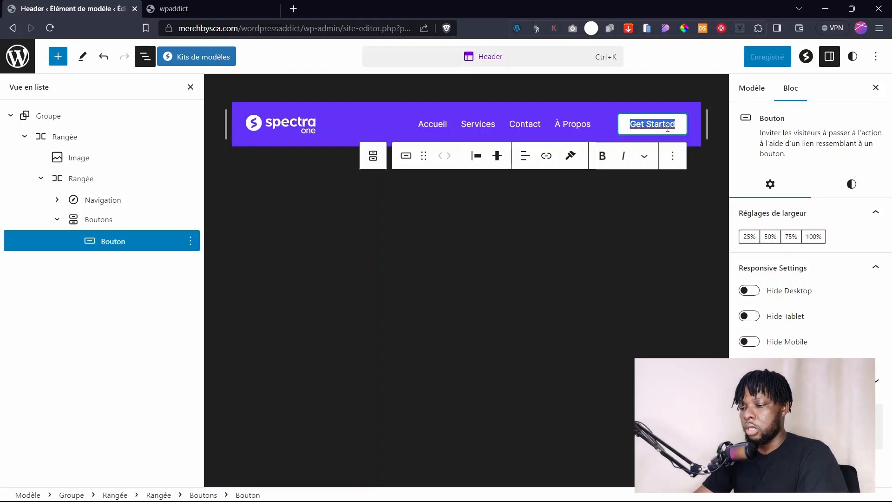
pyautogui.write('Devis')
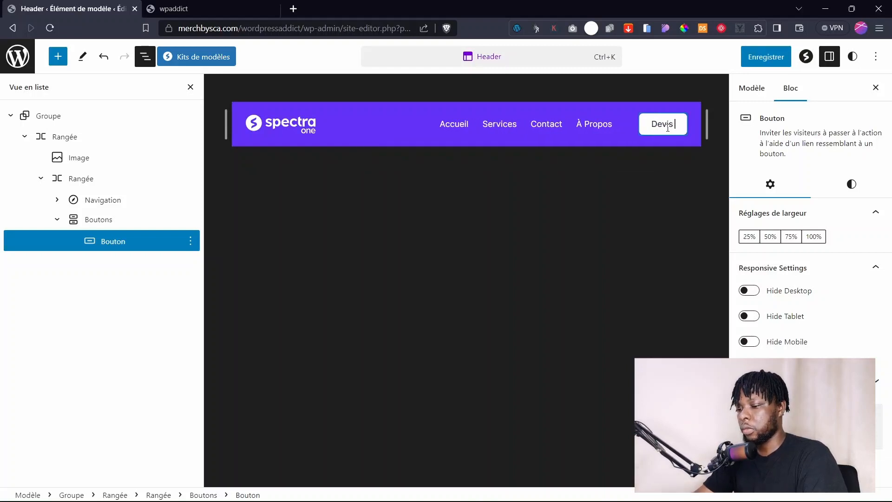
pyautogui.write(' Gratuit')
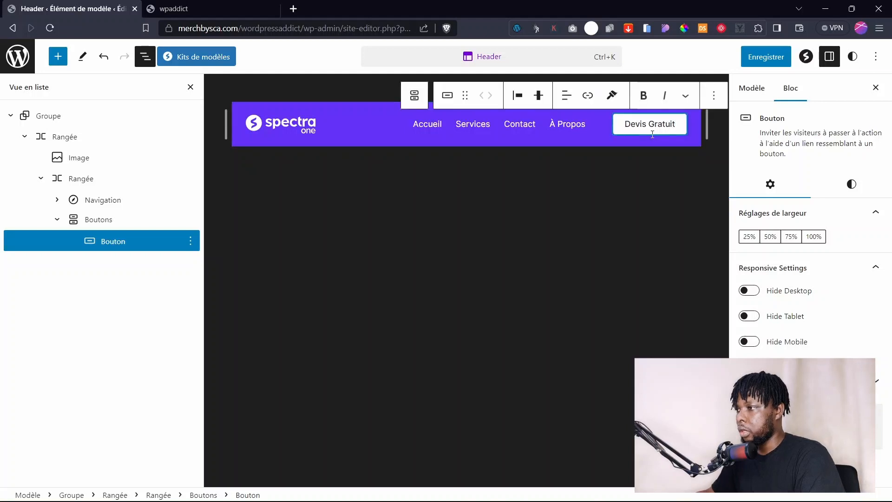
pyautogui.click(656, 124)
pyautogui.press('BackSpace')
pyautogui.write('g')
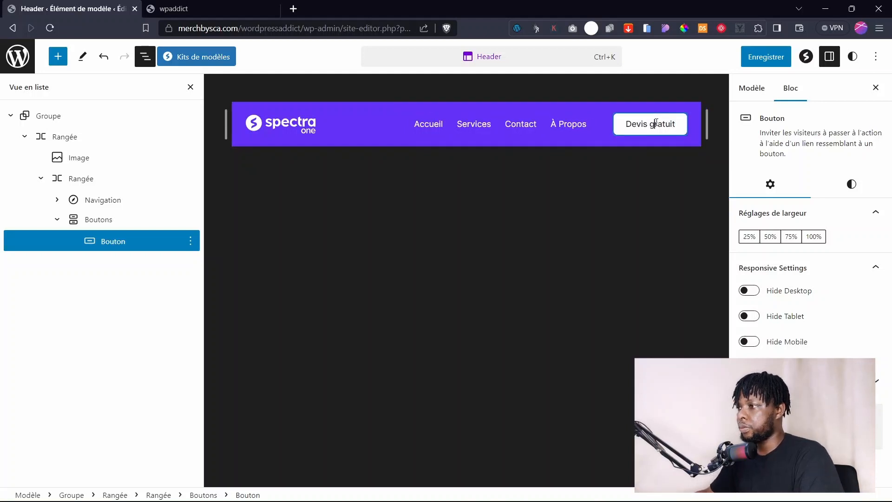
pyautogui.click(765, 56)
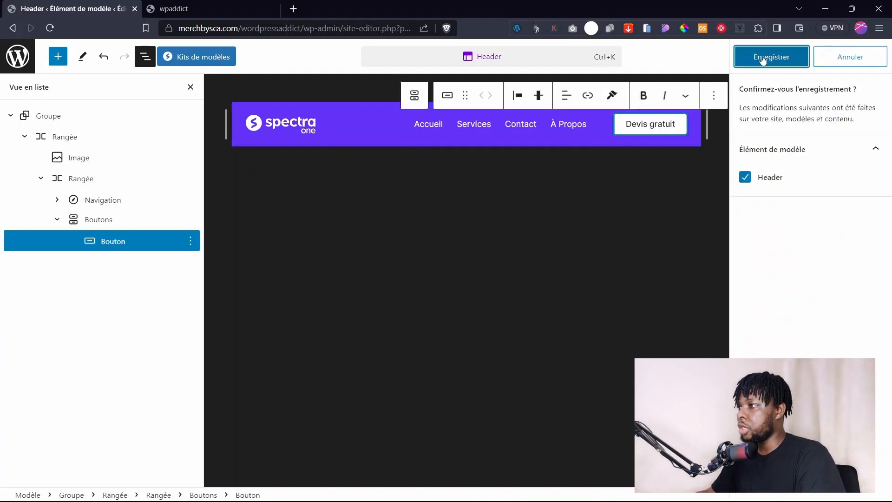
pyautogui.click(768, 56)
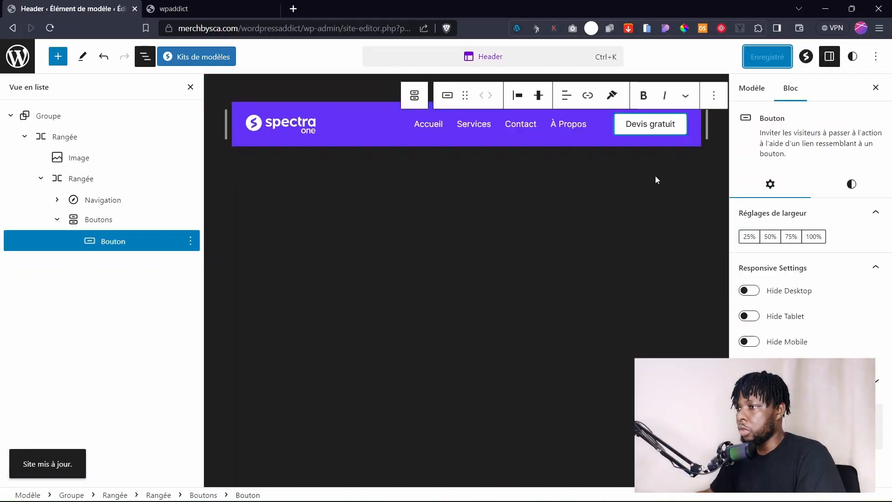
pyautogui.click(375, 219)
# Add a Logo du site block to the header row using logo-white-copie.png.
pyautogui.click(281, 133)
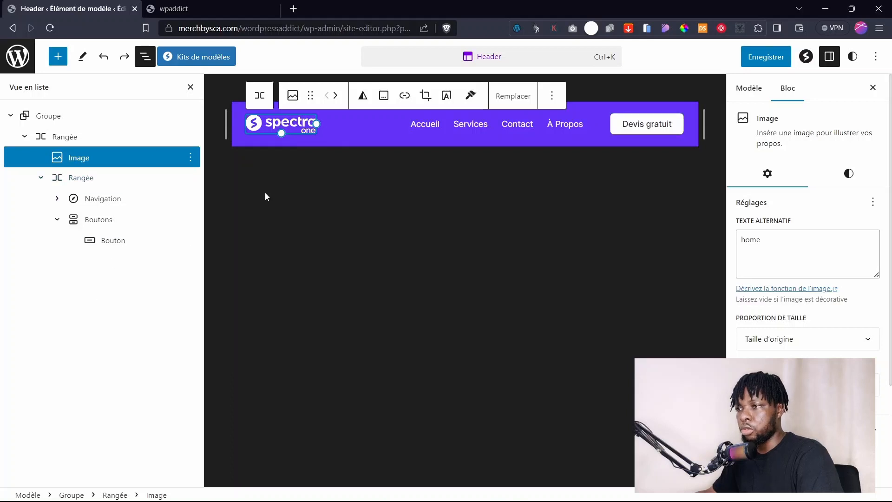
pyautogui.click(55, 143)
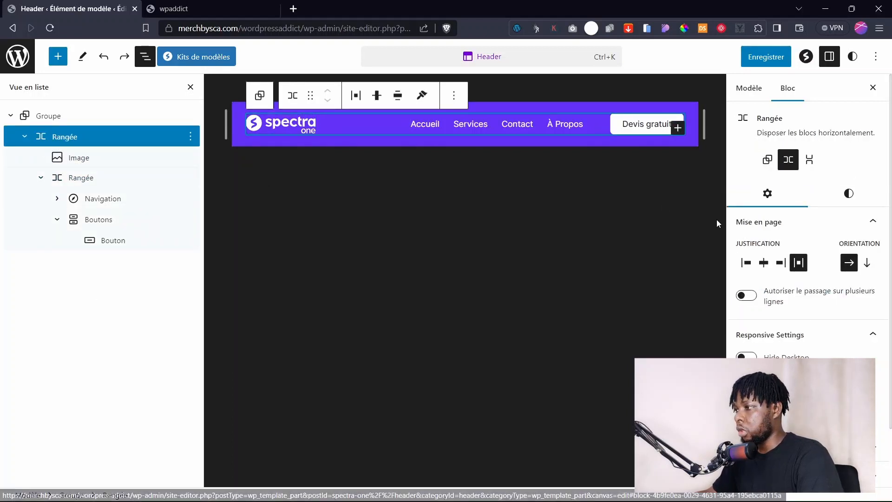
pyautogui.click(678, 128)
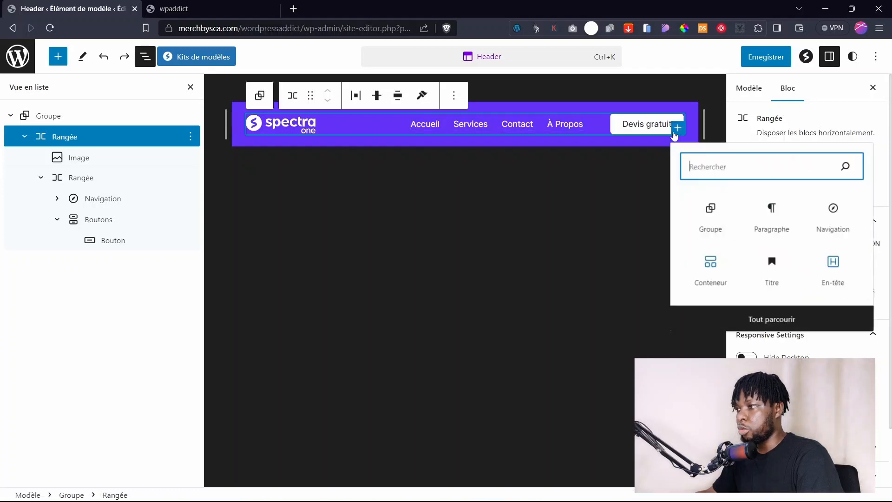
pyautogui.write('logo')
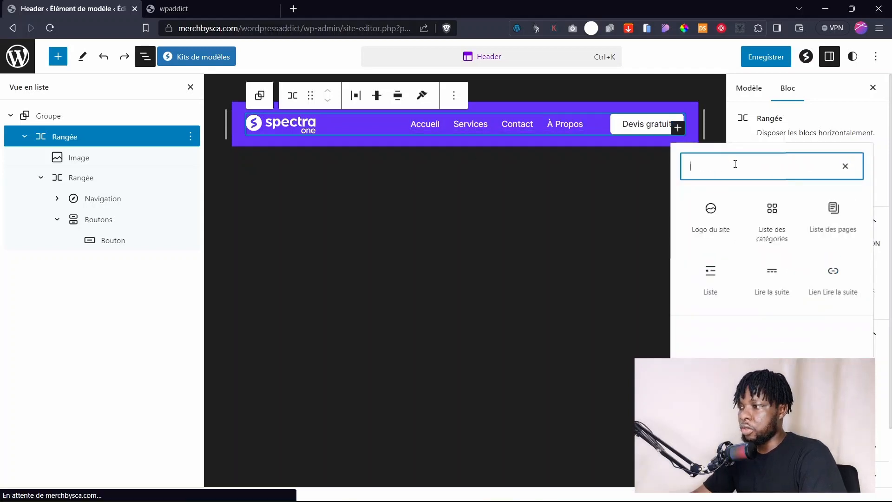
pyautogui.click(712, 221)
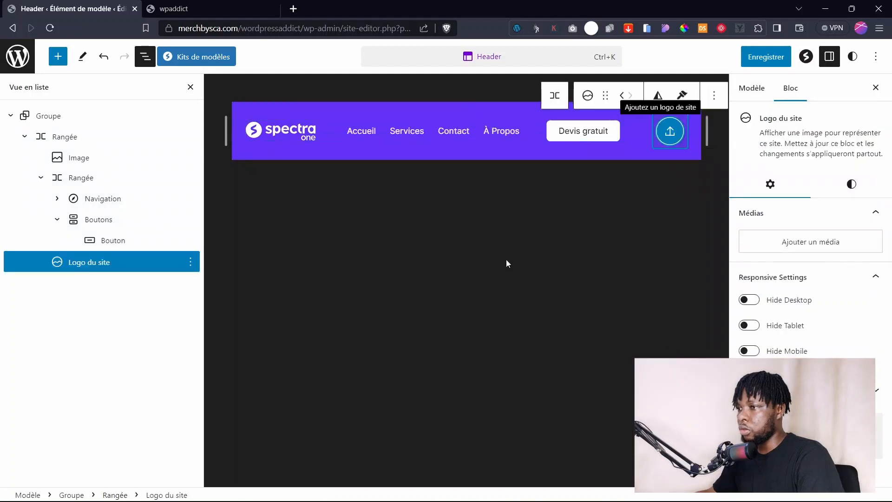
pyautogui.click(672, 134)
pyautogui.click(99, 206)
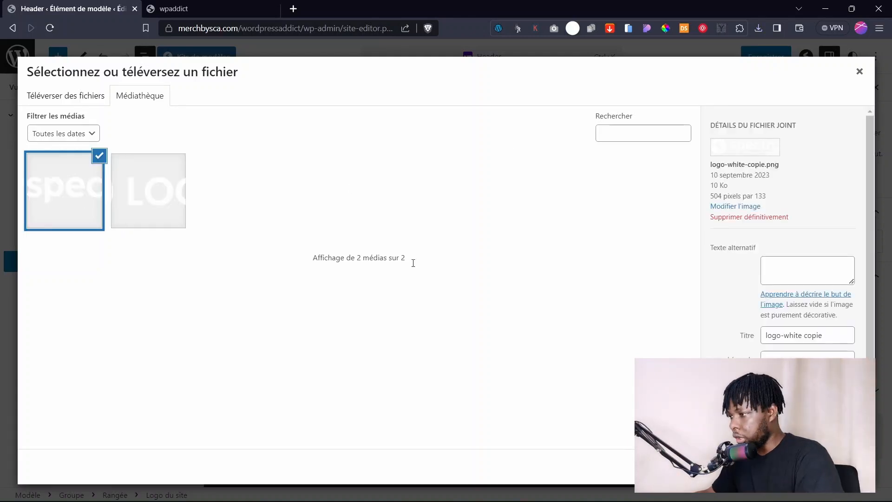
pyautogui.click(837, 467)
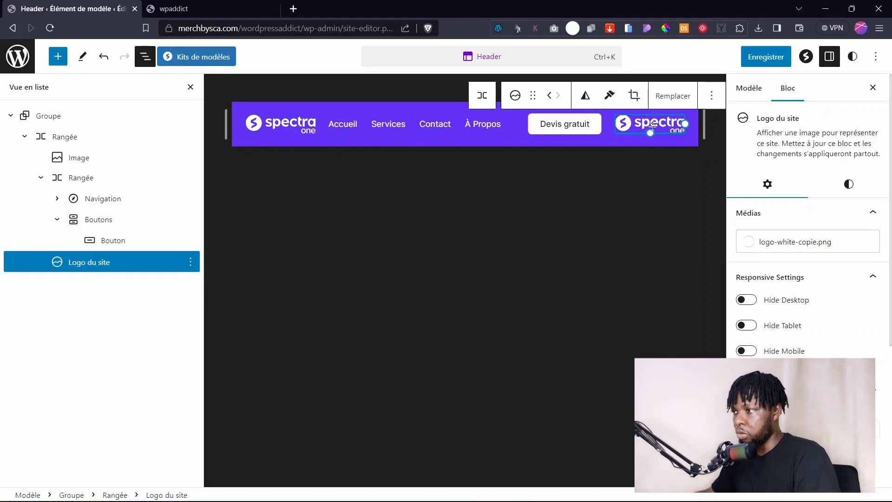
# Move the site logo to the start of the header and delete the old Image block.
pyautogui.click(275, 123)
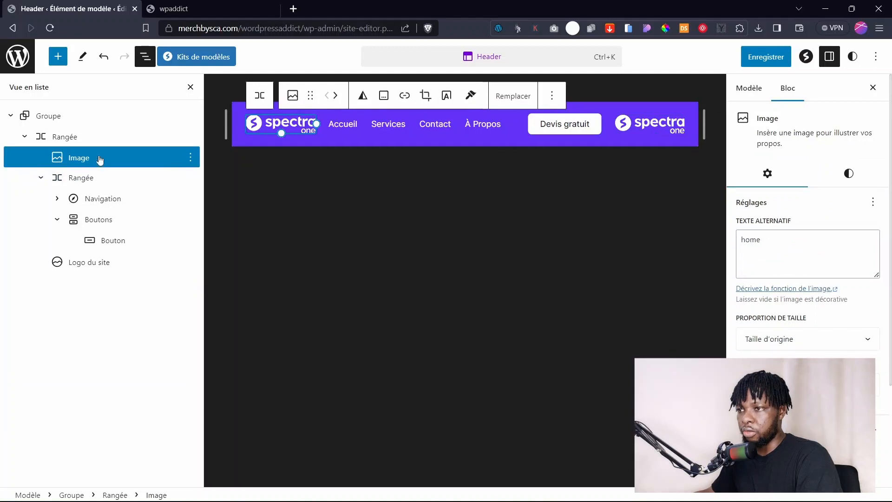
pyautogui.click(656, 126)
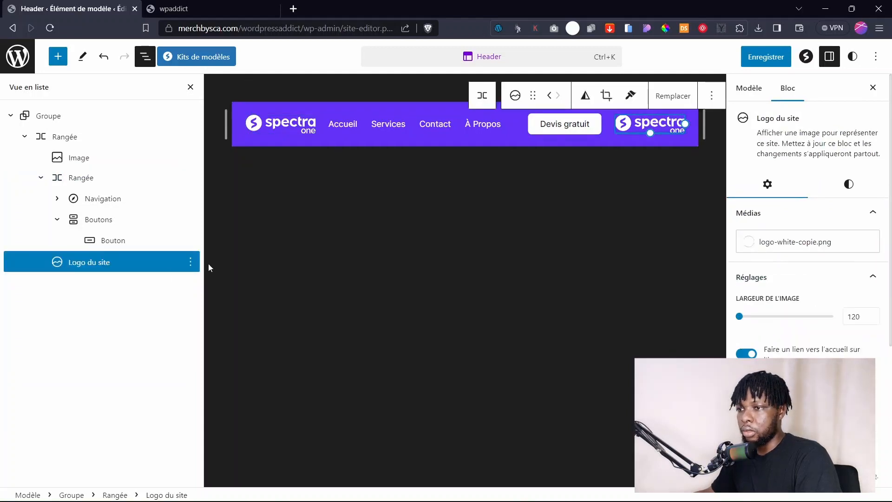
pyautogui.moveTo(85, 262); pyautogui.dragTo(70, 145)
pyautogui.click(190, 178)
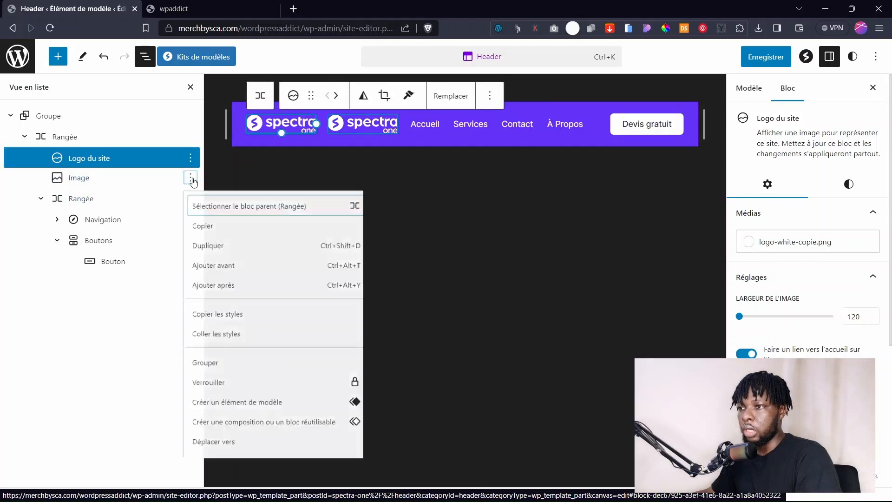
pyautogui.scroll(-1, 283, 469)
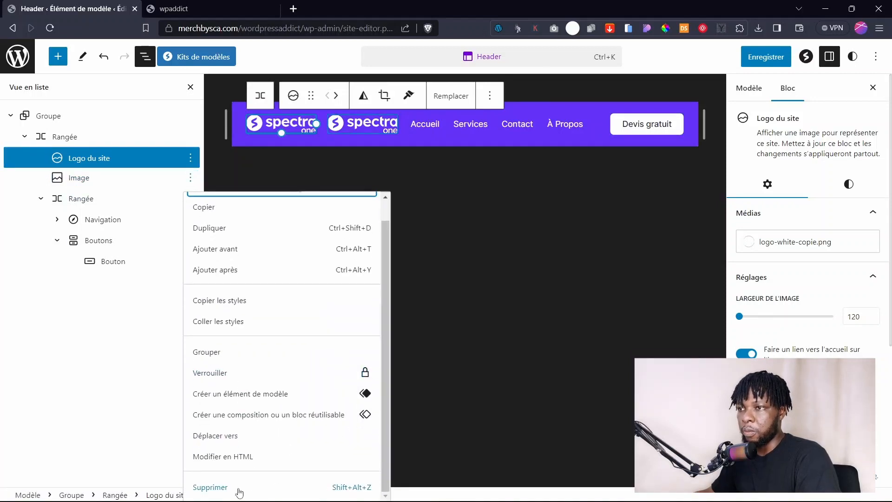
pyautogui.click(210, 487)
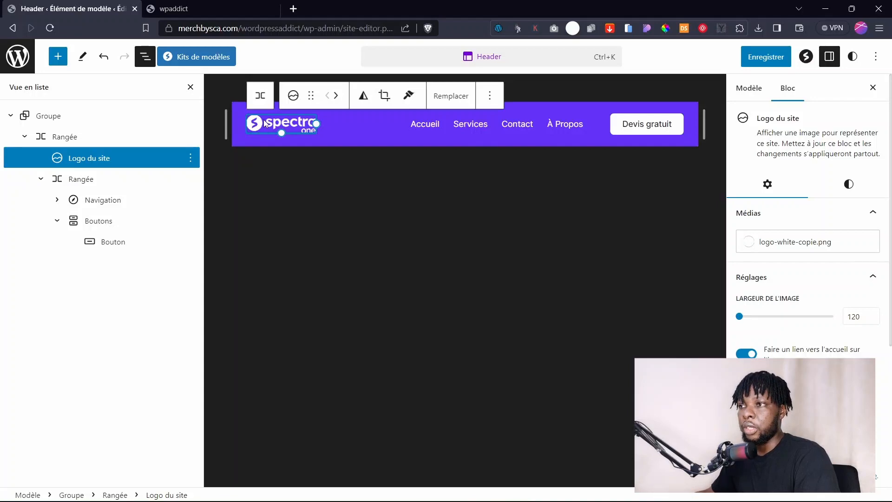
# Save the Header template with the new site logo.
pyautogui.click(174, 8)
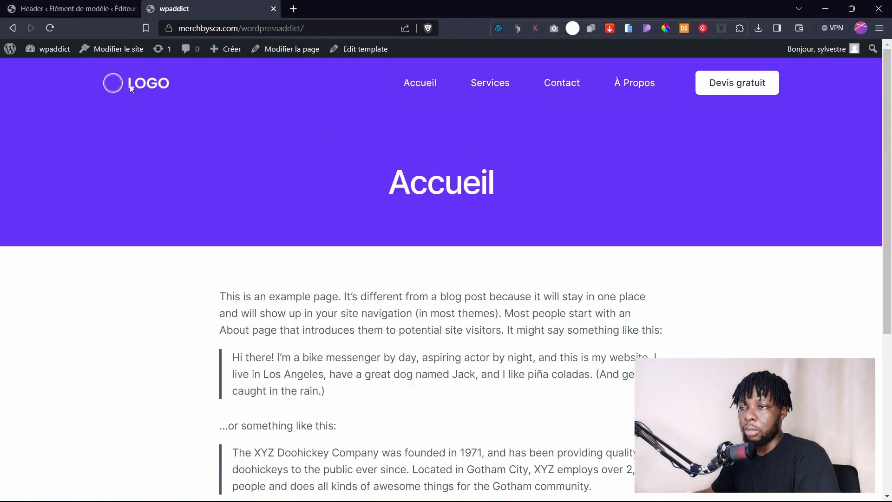
pyautogui.click(78, 8)
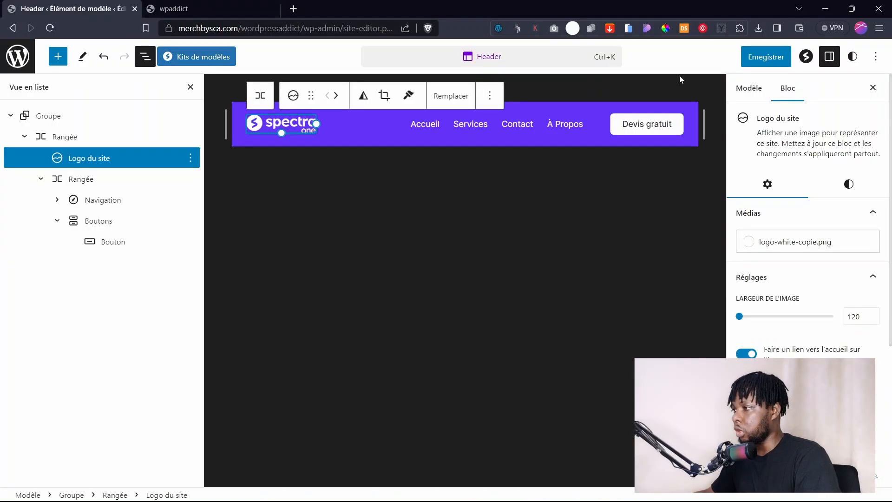
pyautogui.click(762, 56)
pyautogui.click(772, 56)
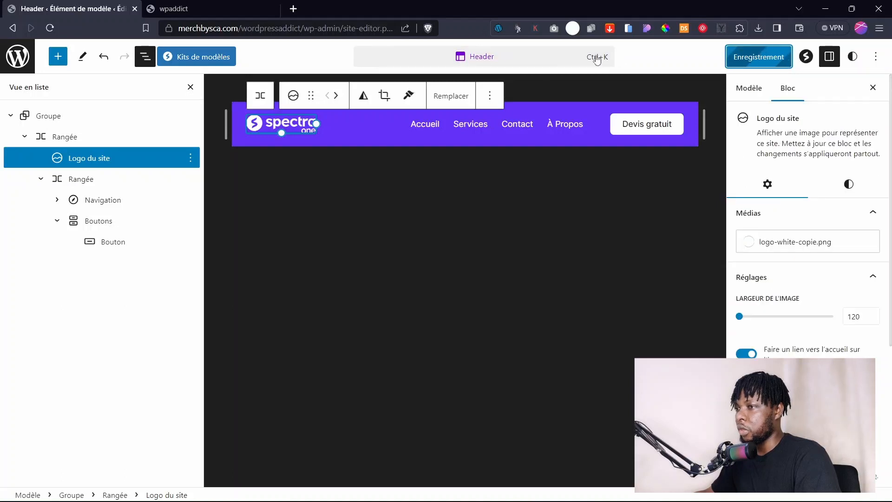
# Reload the live homepage to confirm the logo shows and links home.
pyautogui.click(174, 8)
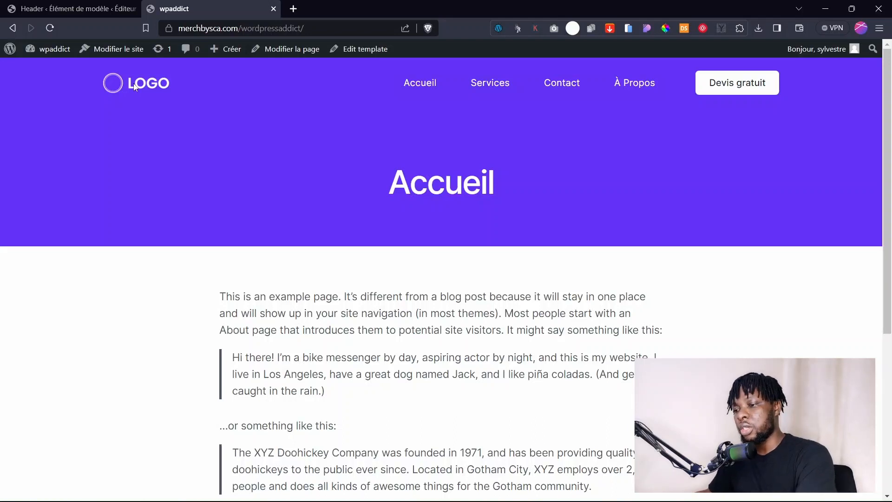
pyautogui.press('F5')
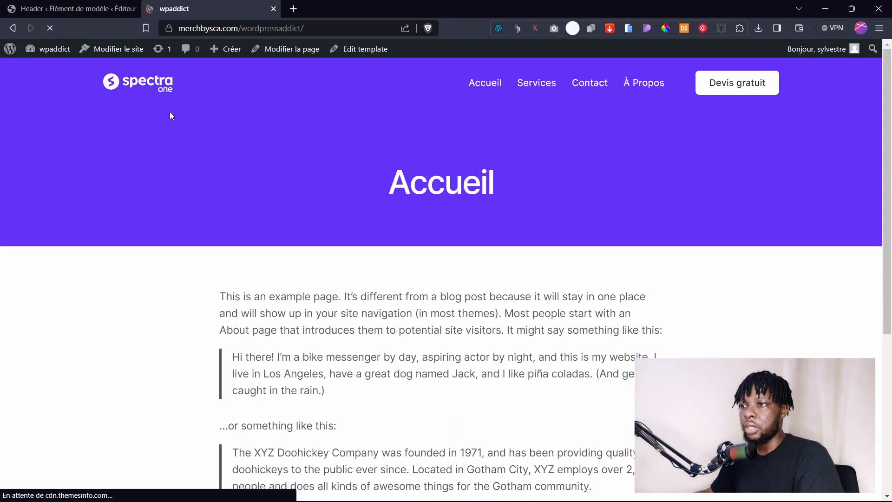
pyautogui.click(131, 86)
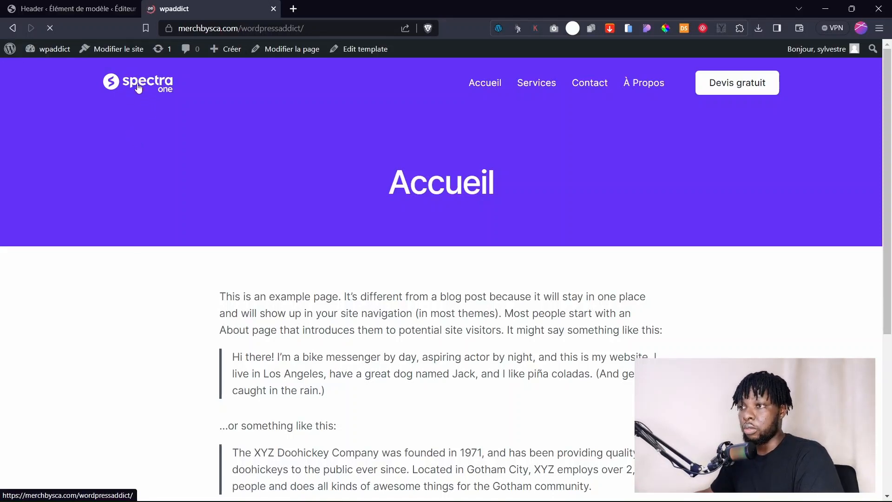
pyautogui.click(74, 9)
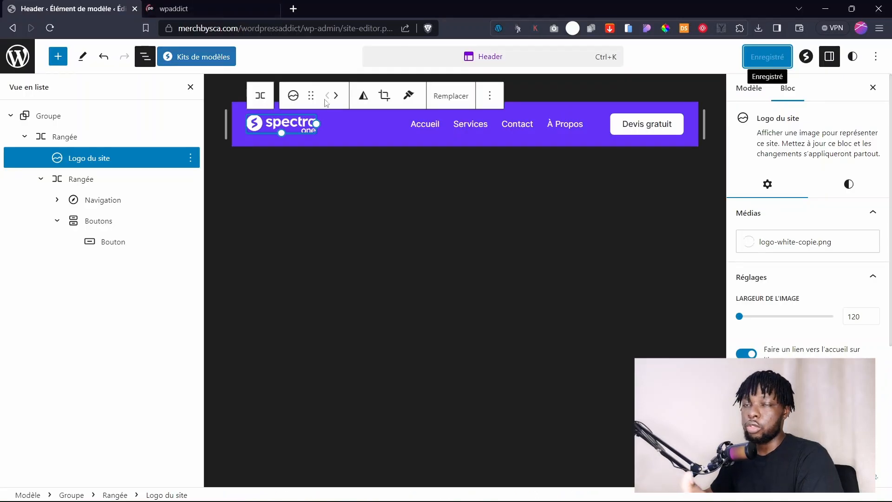
pyautogui.click(509, 127)
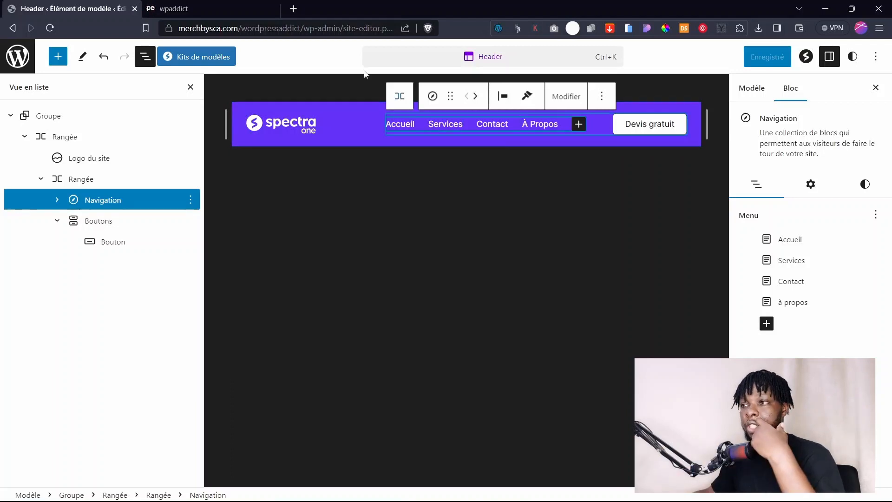
# Preview the homepage in the Mobile Simulator and open and close the hamburger menu several times.
pyautogui.click(200, 6)
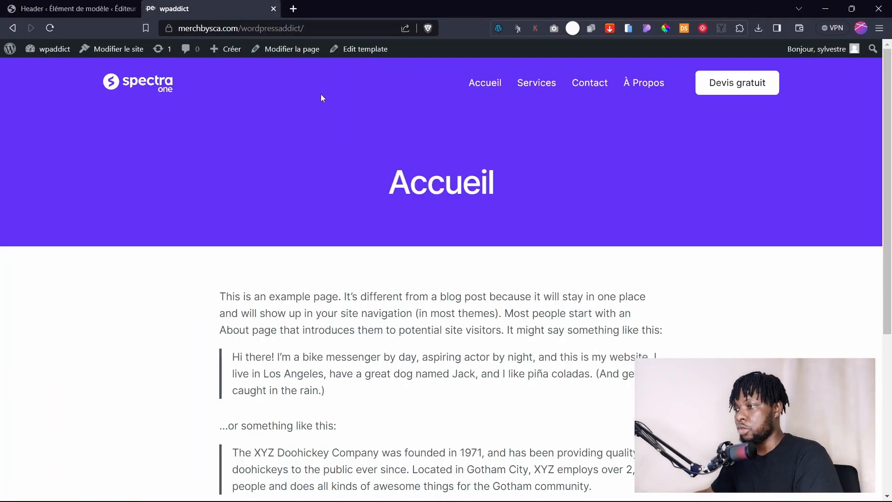
pyautogui.click(628, 29)
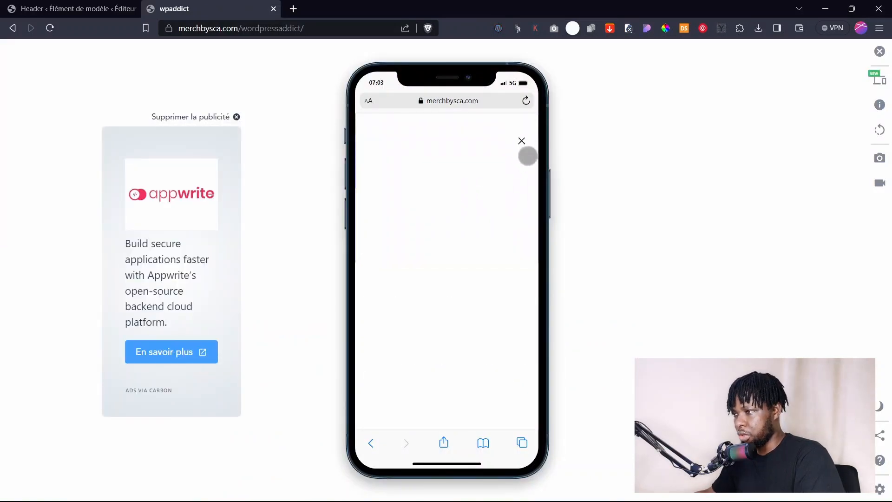
pyautogui.click(522, 141)
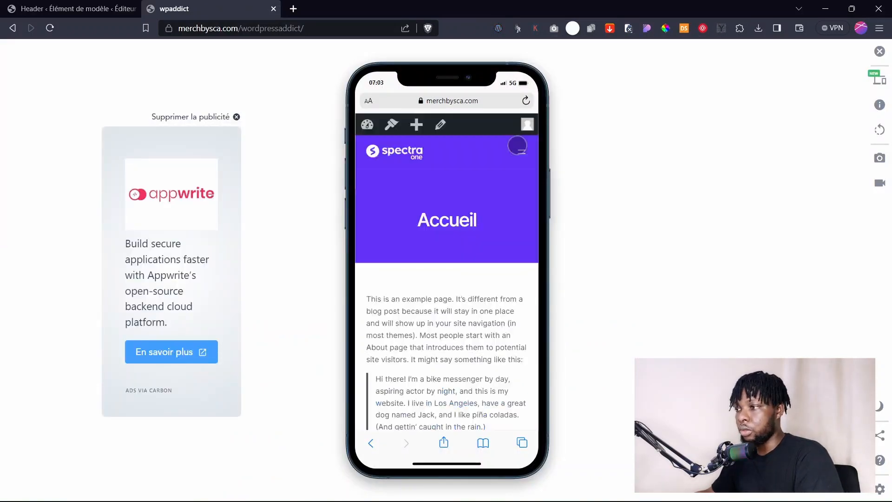
pyautogui.click(524, 157)
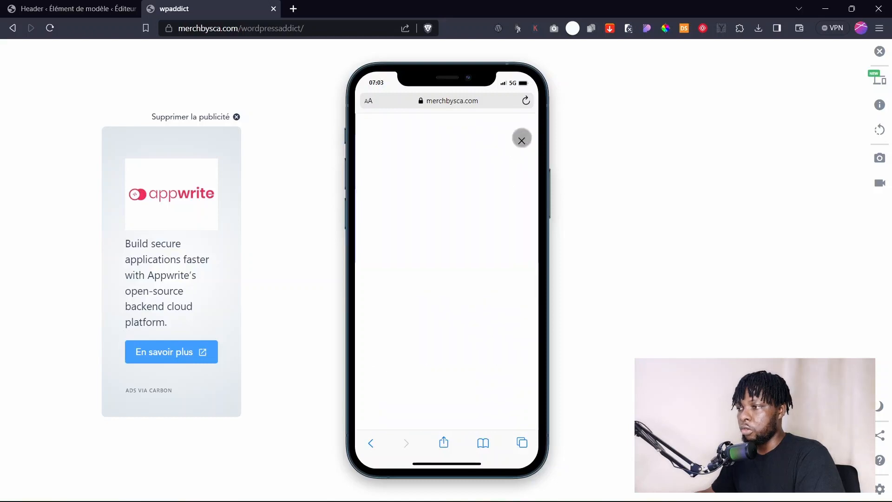
pyautogui.click(522, 140)
pyautogui.click(519, 153)
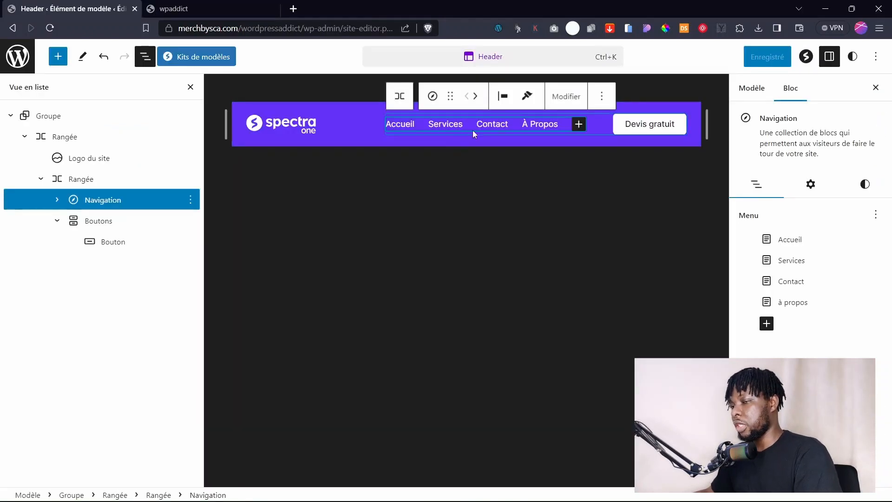
# Set the Navigation block background to Primary #6431F6 and save the Header template.
pyautogui.click(809, 185)
pyautogui.scroll(-2, 782, 325)
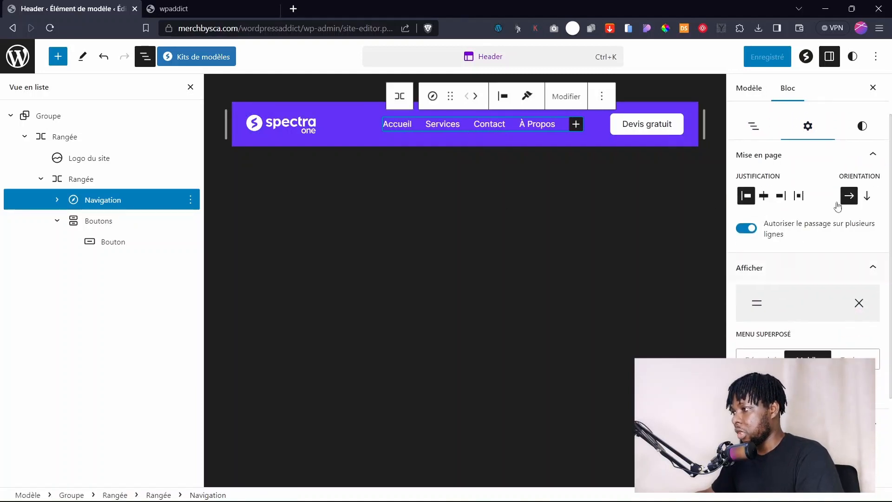
pyautogui.click(862, 129)
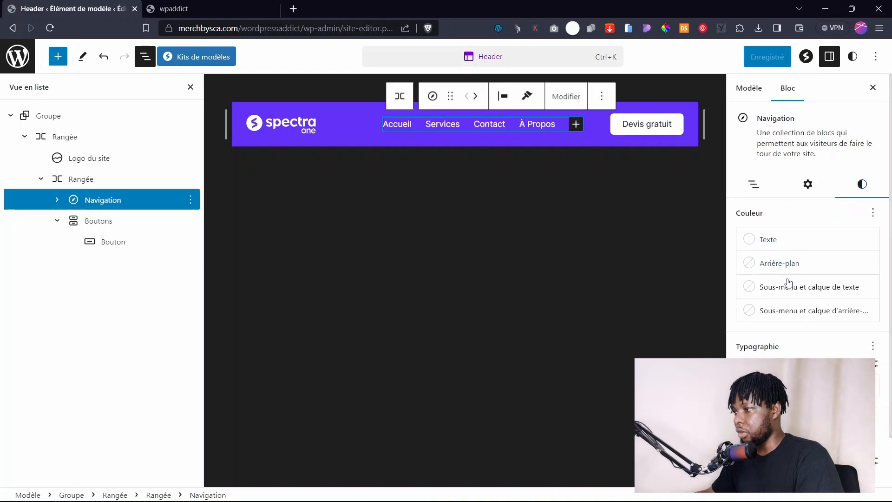
pyautogui.click(756, 265)
pyautogui.click(582, 367)
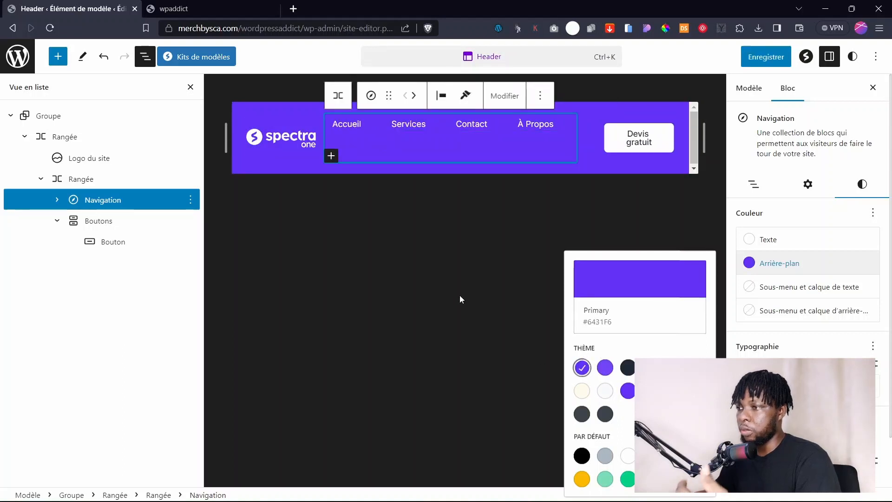
pyautogui.click(764, 65)
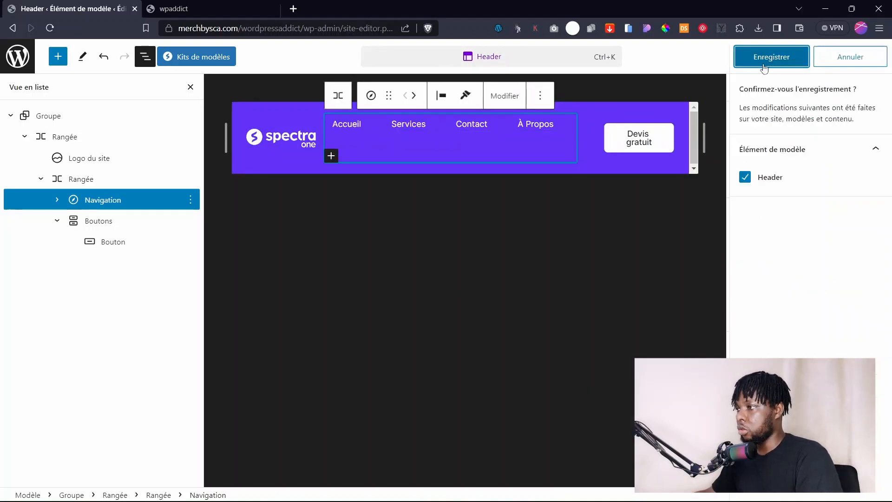
pyautogui.click(765, 57)
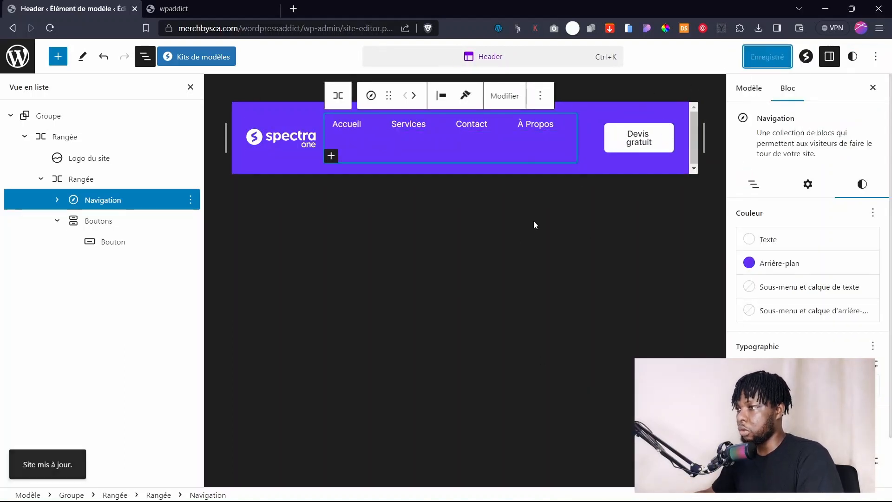
pyautogui.click(195, 10)
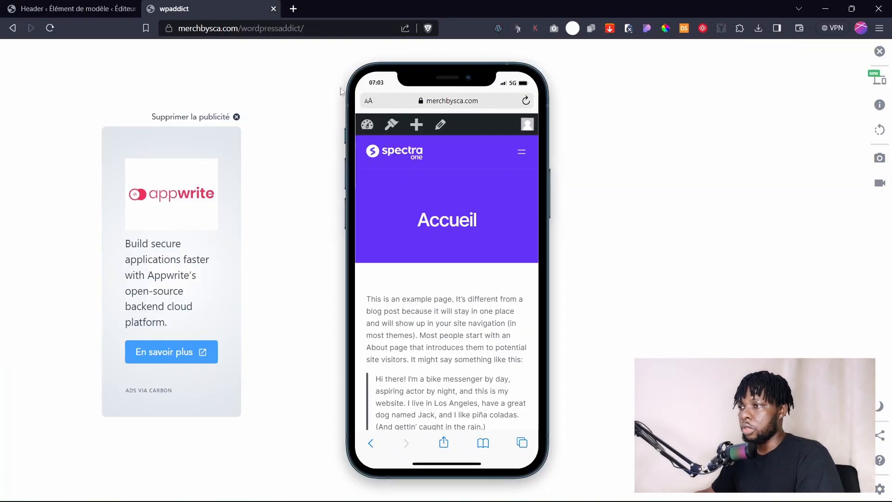
# Check the purple mobile menu overlay with its four links in the phone preview, then close the simulator.
pyautogui.click(879, 52)
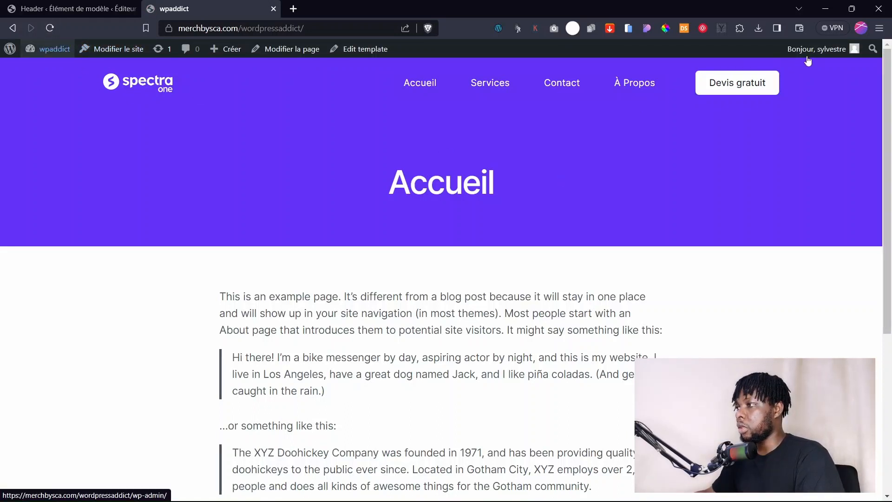
pyautogui.click(628, 28)
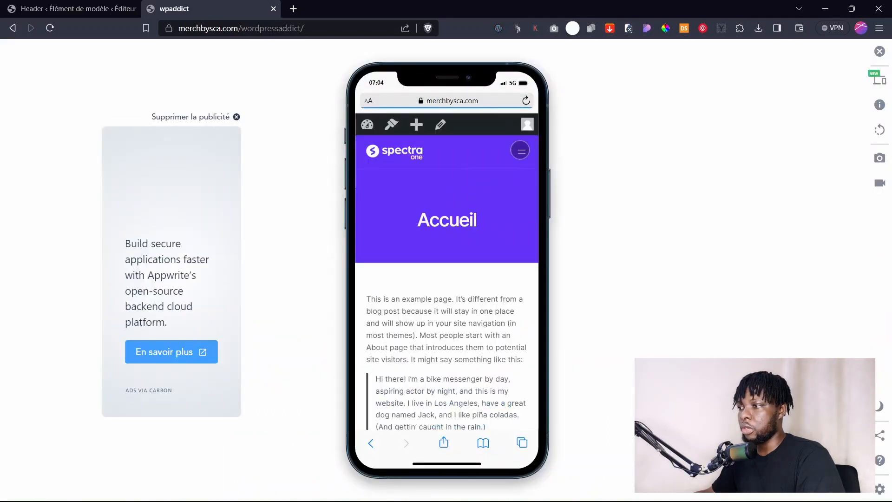
pyautogui.click(520, 150)
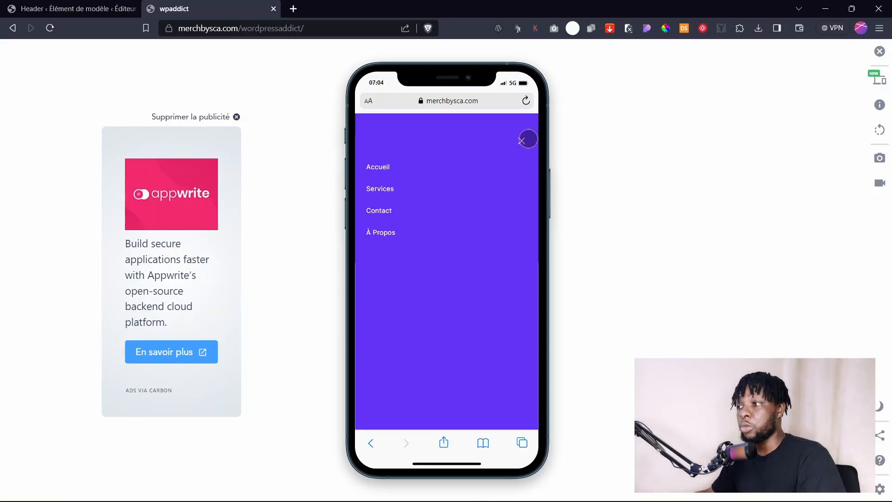
pyautogui.click(527, 140)
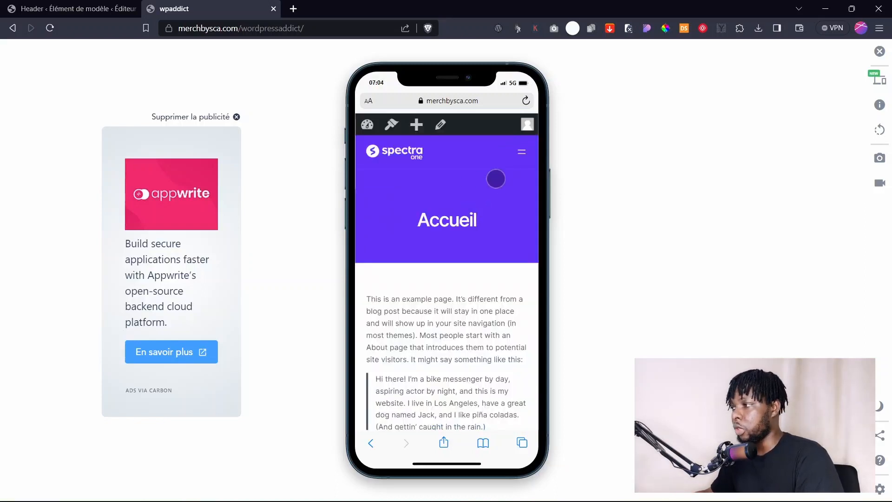
pyautogui.click(880, 52)
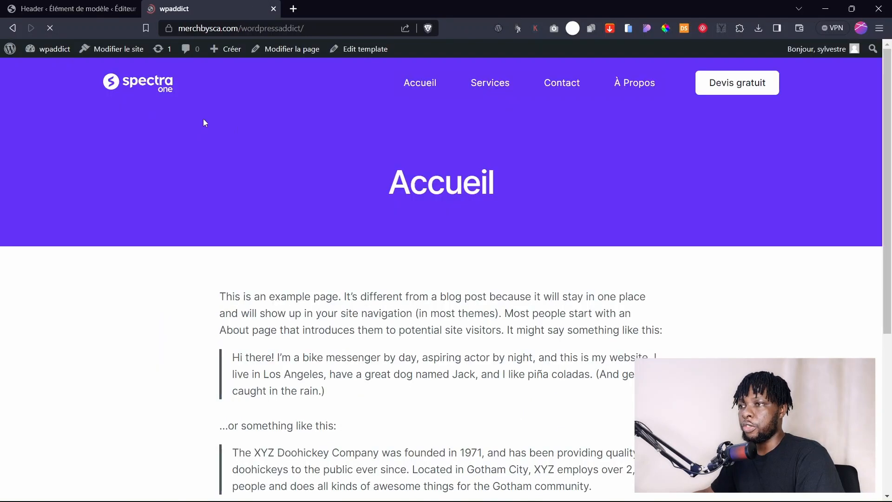
pyautogui.click(88, 6)
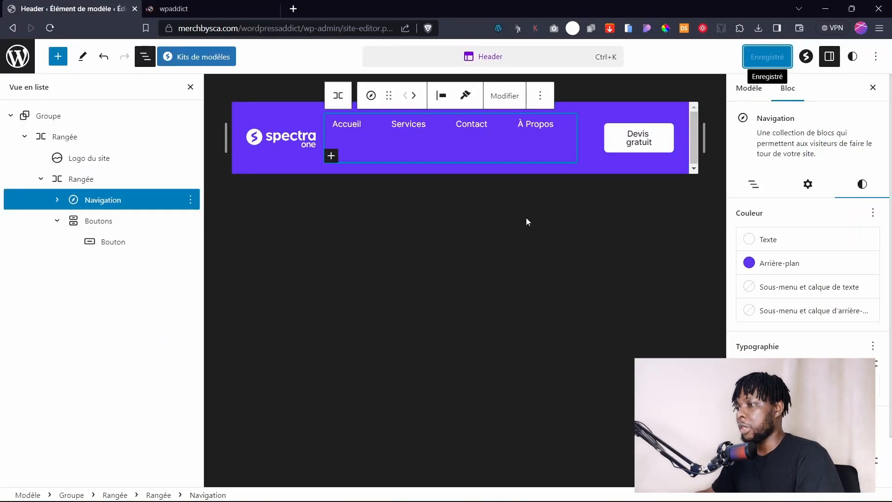
# Set the Navigation block's block spacing (Espacement des blocs) to 0.
pyautogui.click(205, 6)
pyautogui.press('F5')
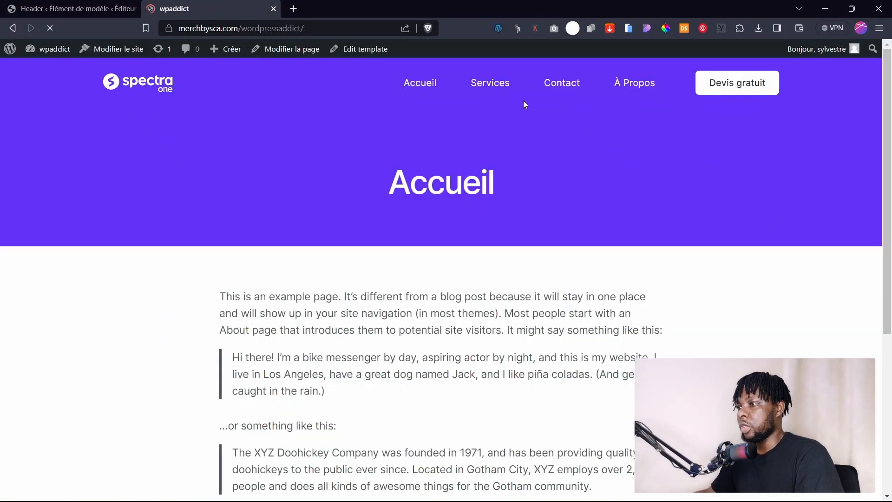
pyautogui.click(75, 6)
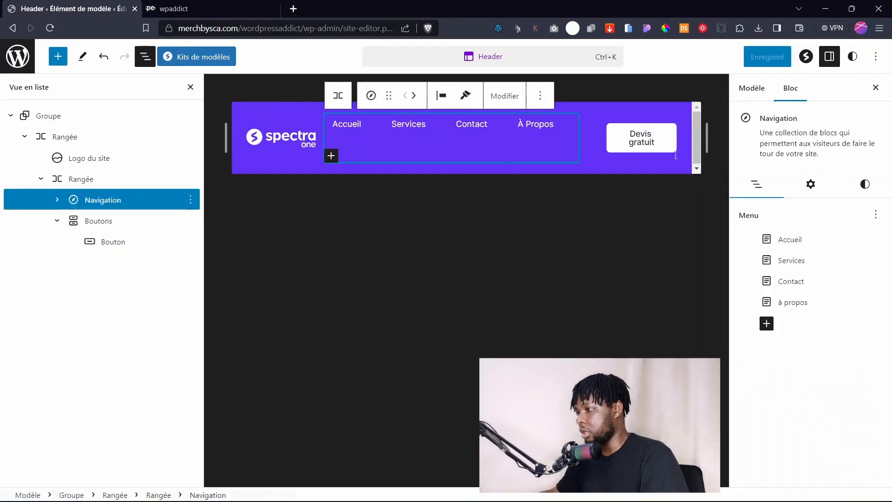
pyautogui.click(810, 184)
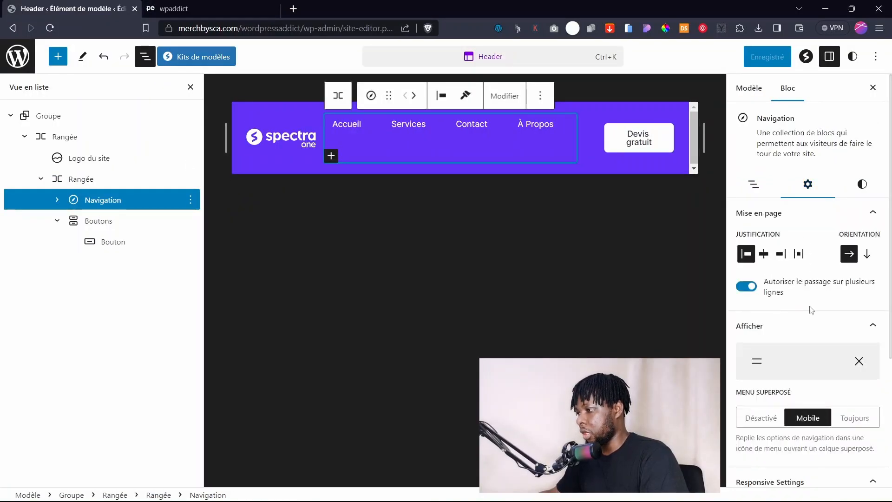
pyautogui.scroll(-2, 804, 316)
pyautogui.scroll(-3, 804, 318)
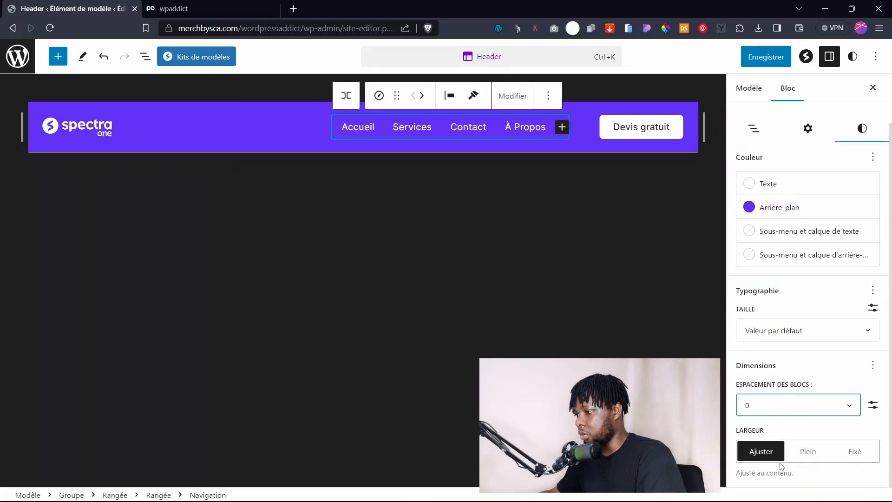
# Save the Header template and check the tighter menu on the live site.
pyautogui.click(766, 56)
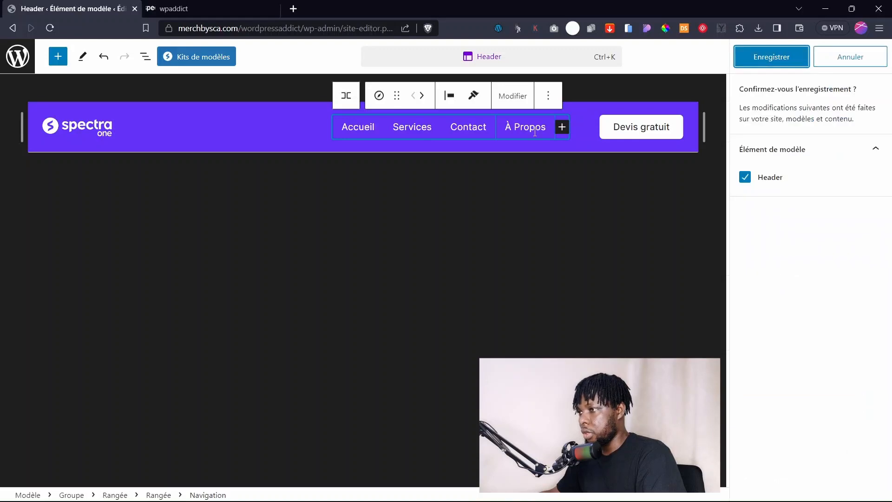
pyautogui.click(771, 57)
pyautogui.click(209, 8)
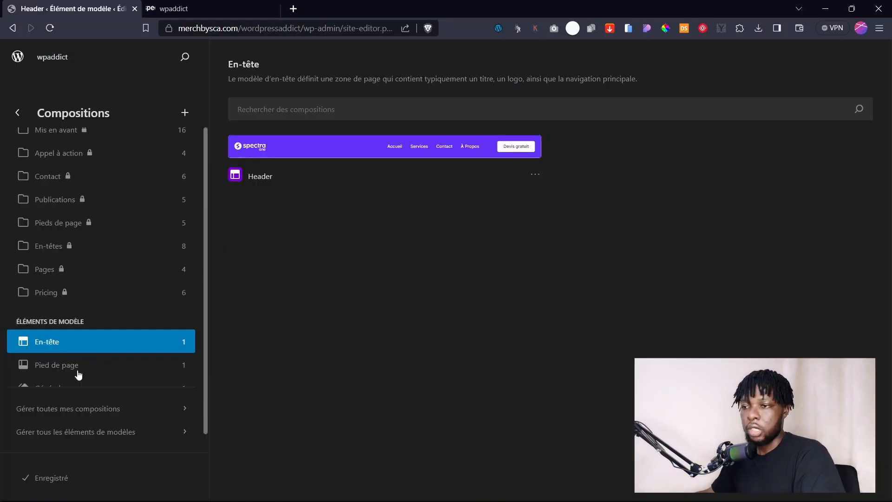
pyautogui.scroll(-1, 79, 373)
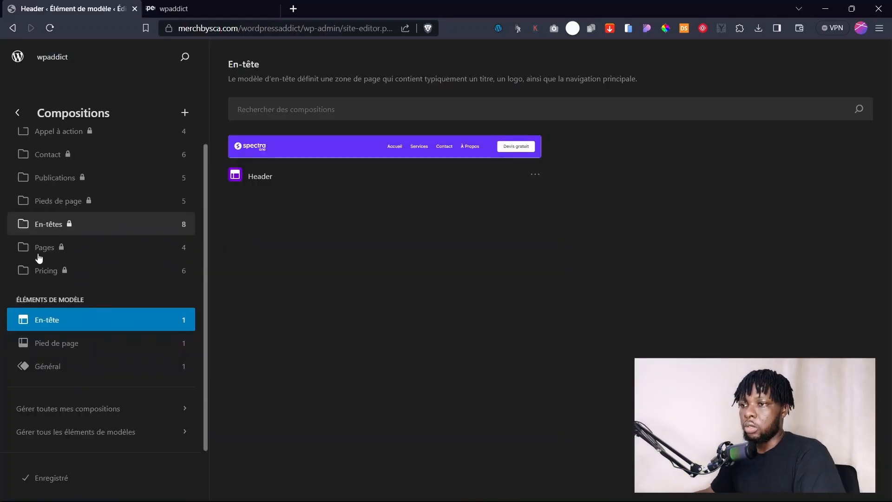
# Apply the Sweet Corn style variation from the site Styles.
pyautogui.scroll(3, 30, 148)
pyautogui.click(17, 117)
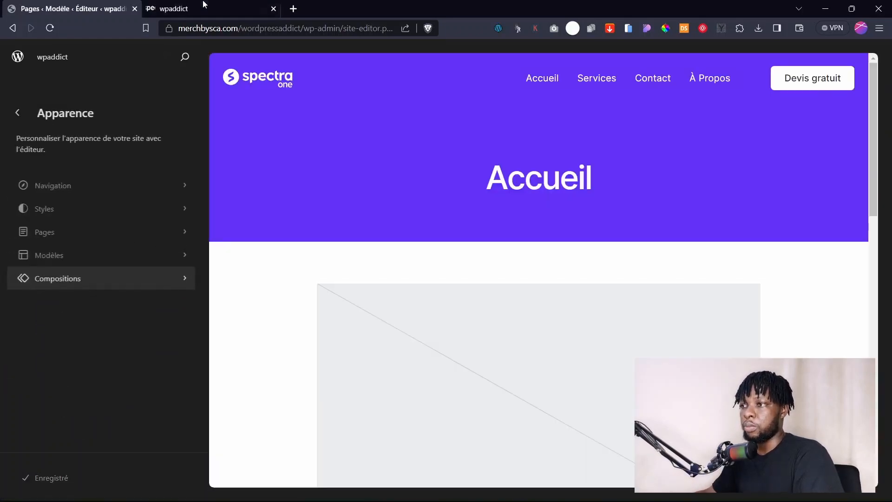
pyautogui.click(204, 5)
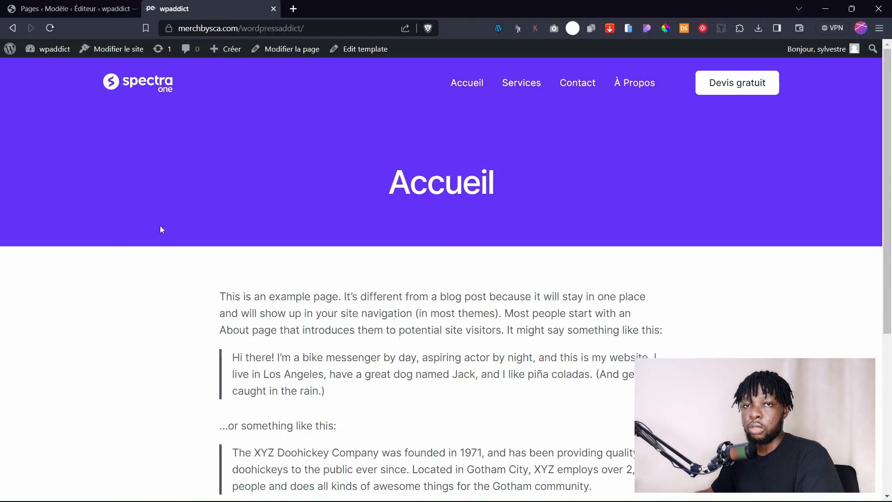
pyautogui.click(112, 7)
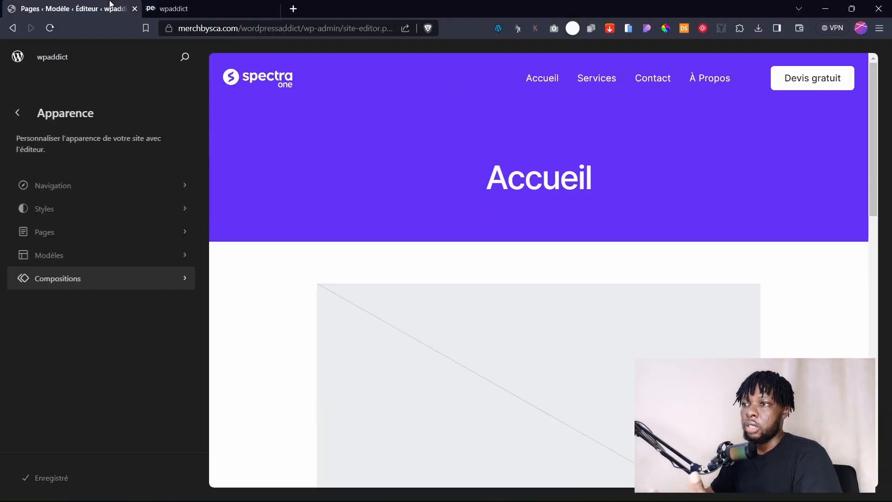
pyautogui.click(79, 215)
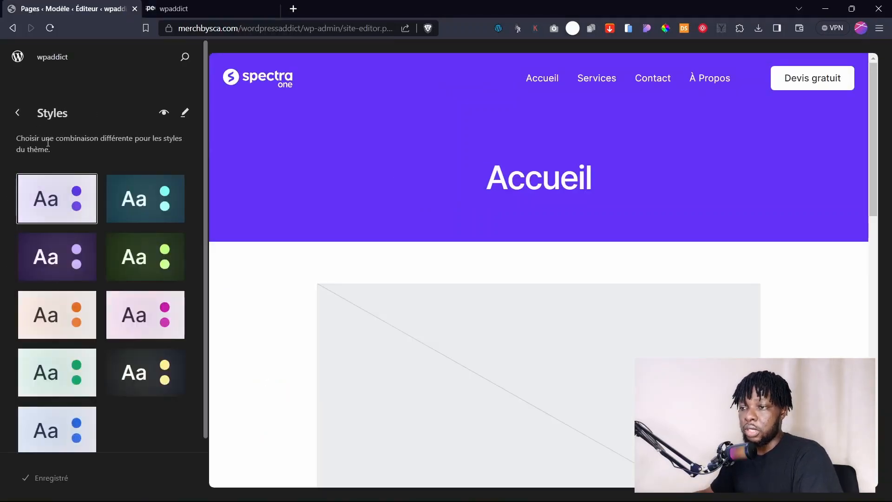
pyautogui.click(185, 114)
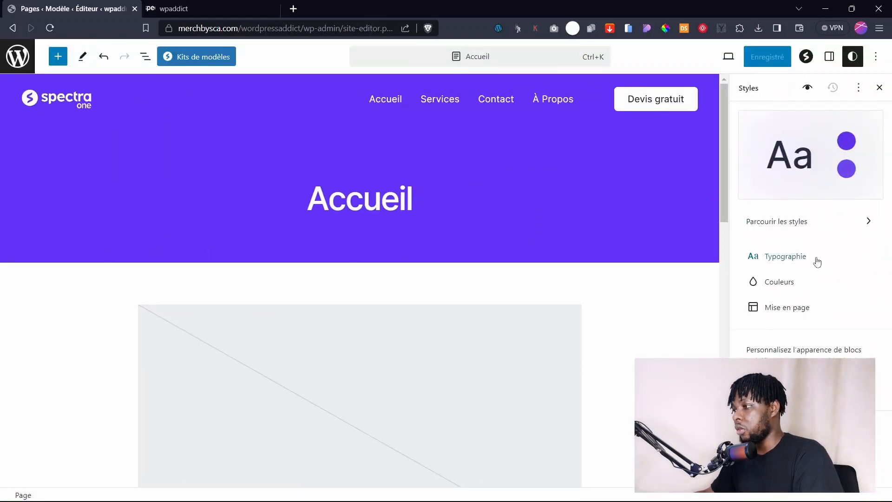
pyautogui.click(799, 221)
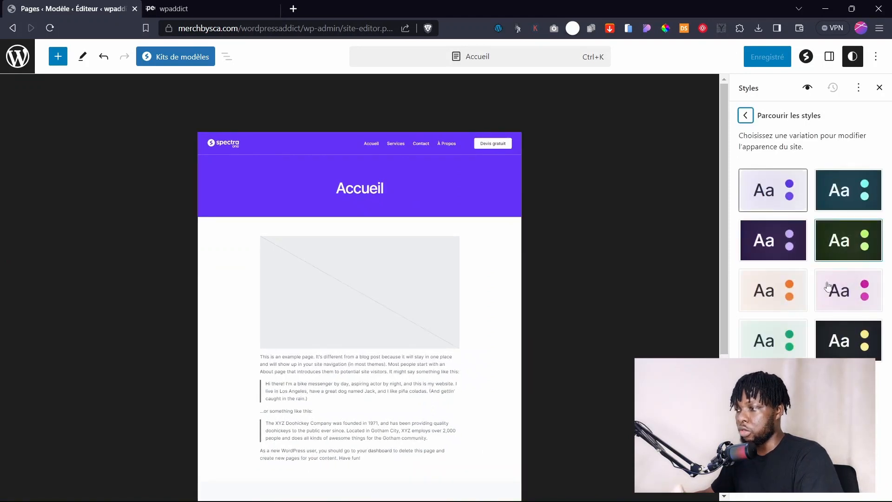
pyautogui.click(848, 335)
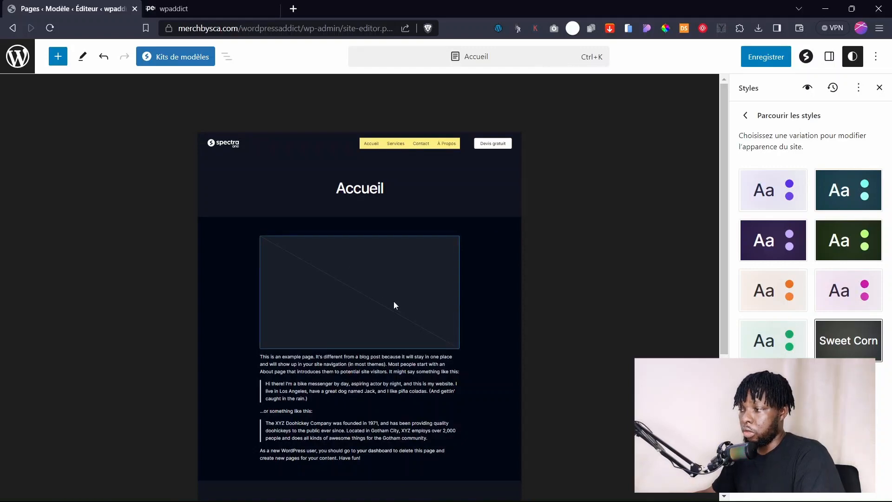
# Save the Sweet Corn styles and return the template to full-size editing view.
pyautogui.scroll(-4, 394, 302)
pyautogui.scroll(5, 392, 308)
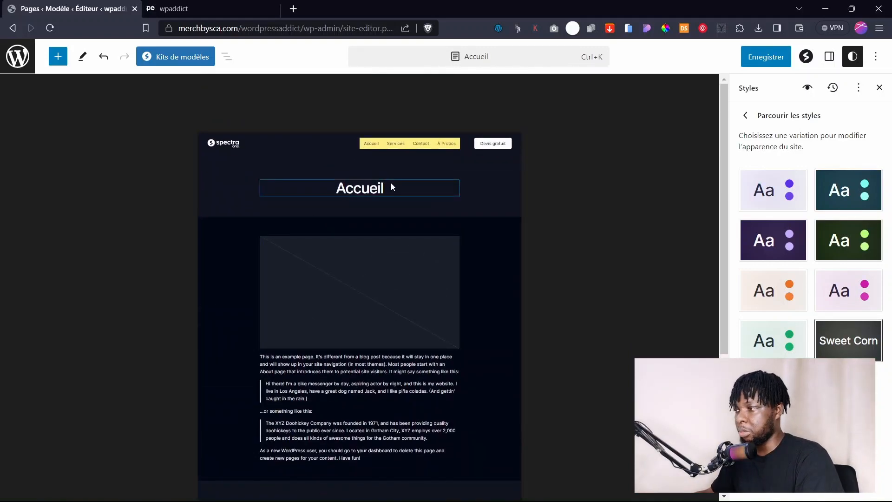
pyautogui.click(759, 62)
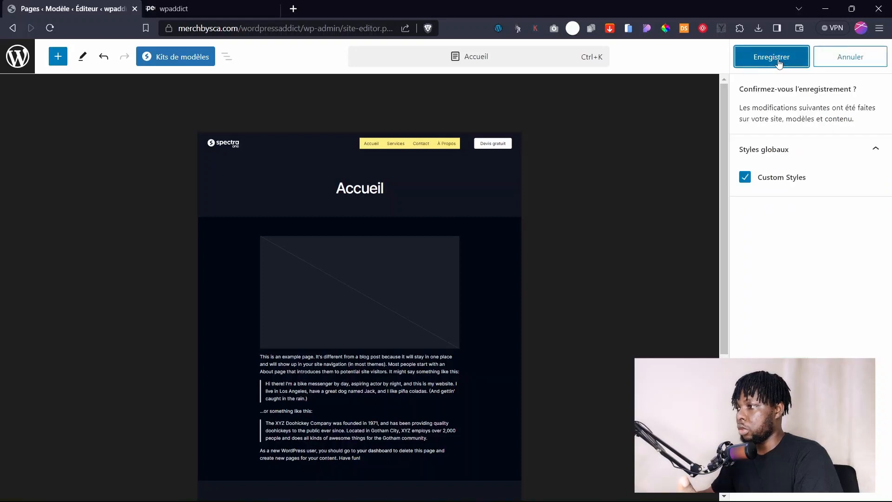
pyautogui.click(756, 56)
pyautogui.click(637, 136)
pyautogui.click(541, 104)
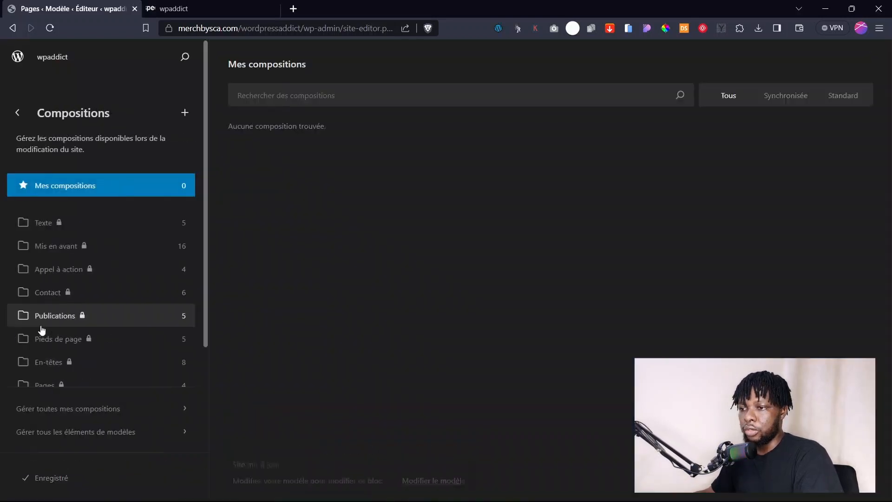
# Open the Header composition from Compositions > En-tête for editing and select its header group.
pyautogui.scroll(-3, 74, 383)
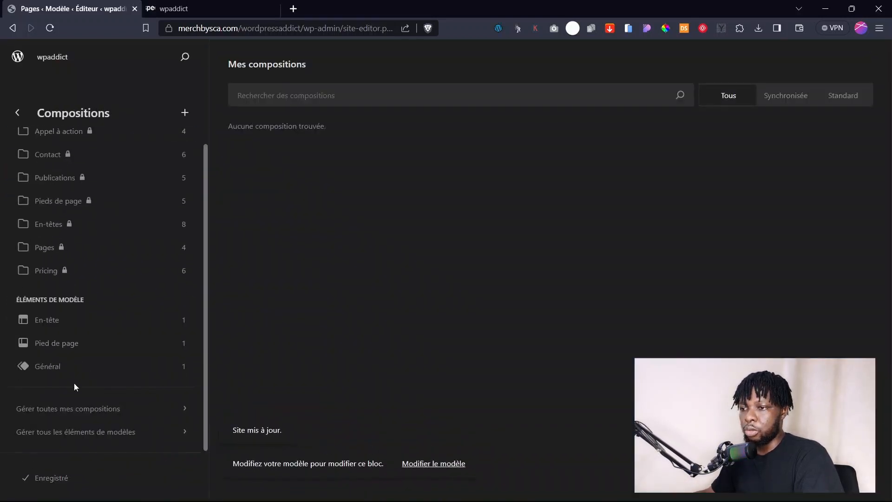
pyautogui.click(67, 321)
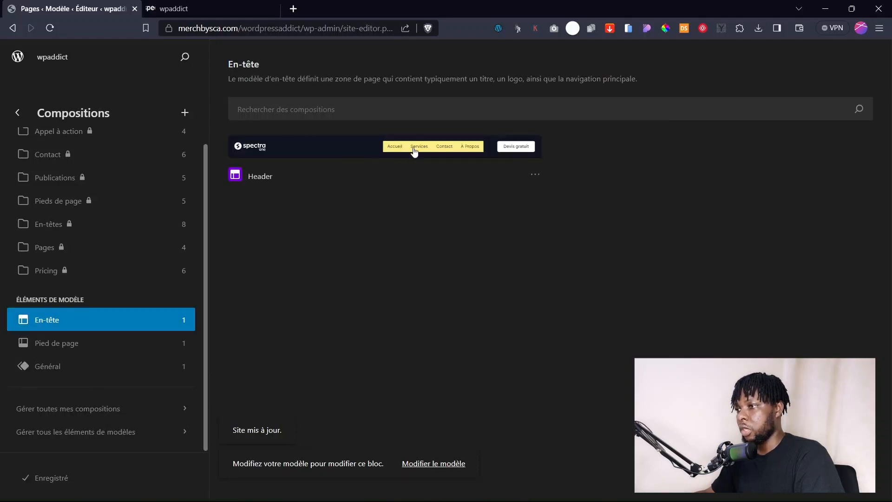
pyautogui.click(414, 152)
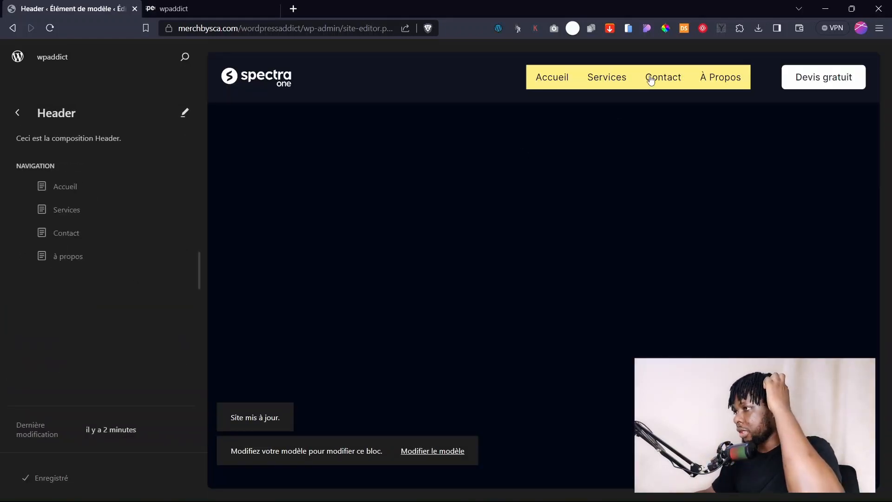
pyautogui.click(651, 81)
pyautogui.click(518, 126)
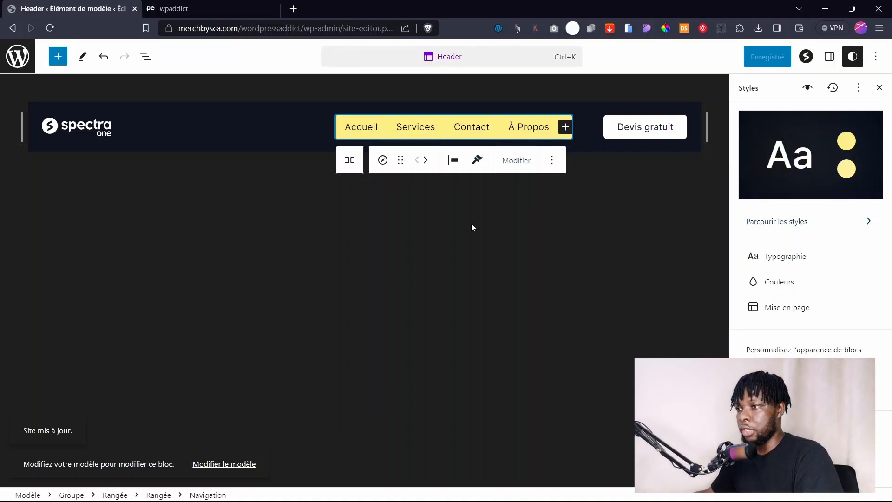
pyautogui.click(349, 126)
pyautogui.click(400, 220)
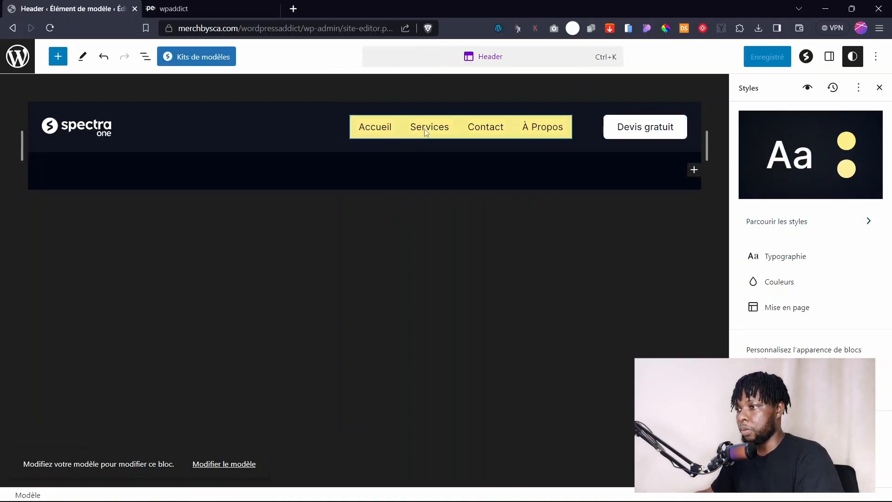
pyautogui.click(420, 114)
# Select the header's Navigation block by expanding the nested groups in List View.
pyautogui.click(145, 57)
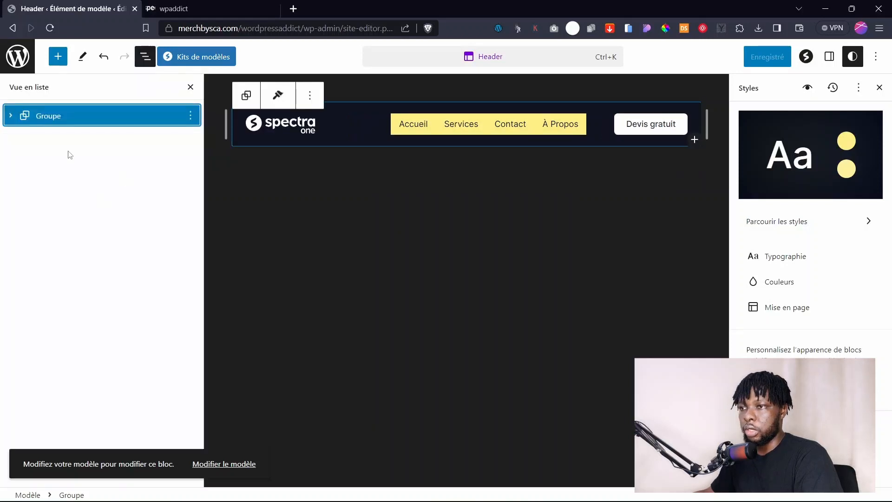
pyautogui.click(11, 116)
pyautogui.click(25, 137)
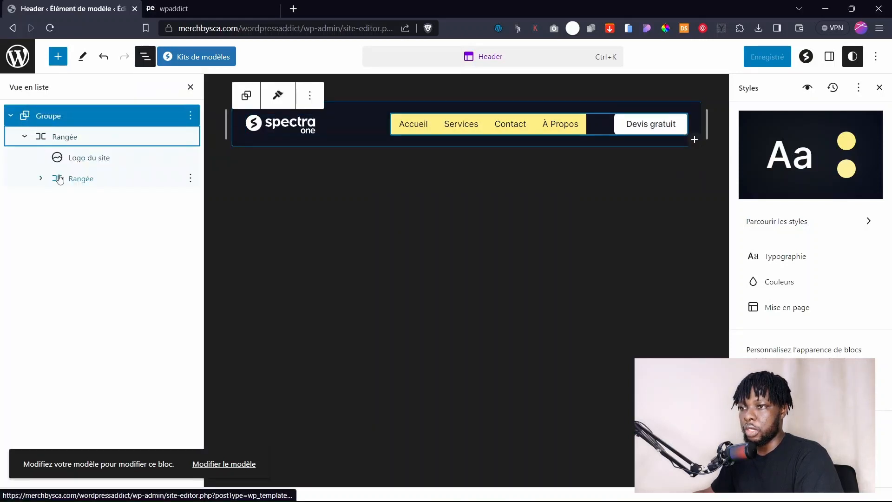
pyautogui.click(42, 179)
pyautogui.click(103, 200)
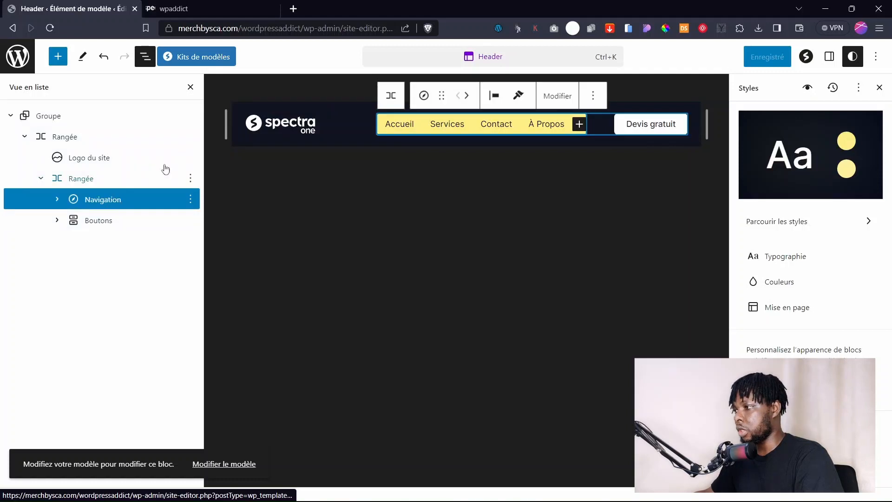
# Look at the site-wide colour styles, then close the global styles panel.
pyautogui.click(796, 284)
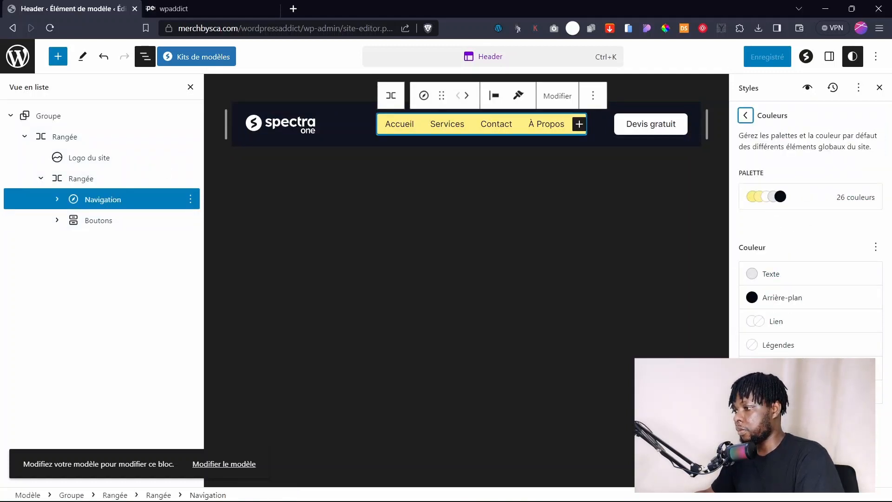
pyautogui.click(745, 115)
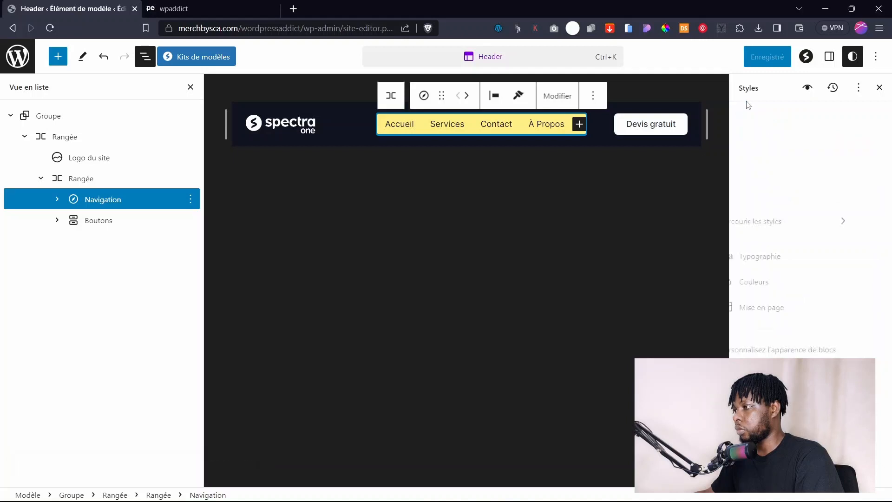
pyautogui.click(879, 88)
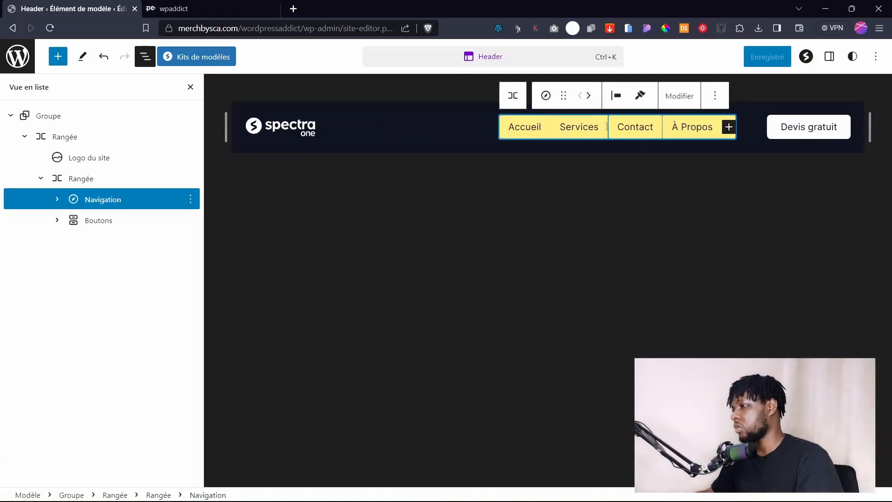
pyautogui.click(614, 149)
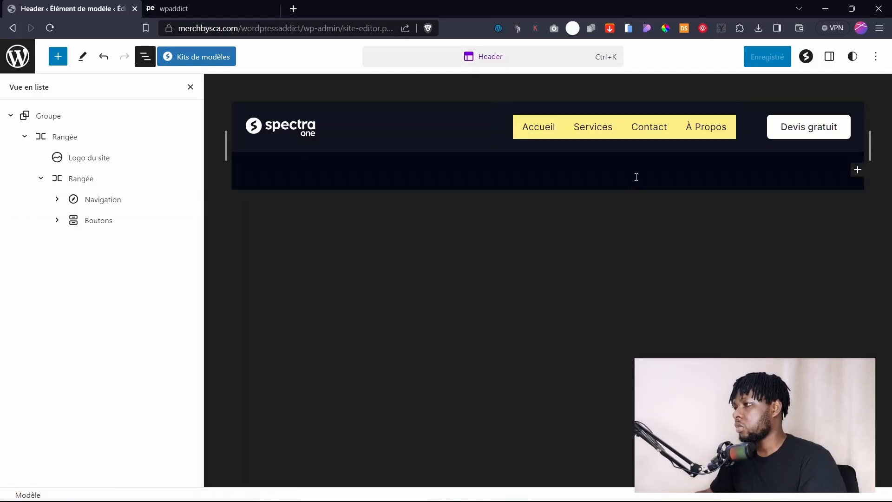
# Reselect the Navigation block and set its Arrière-plan background to a dark colour.
pyautogui.hotkey('ctrl', 'shift', ',')
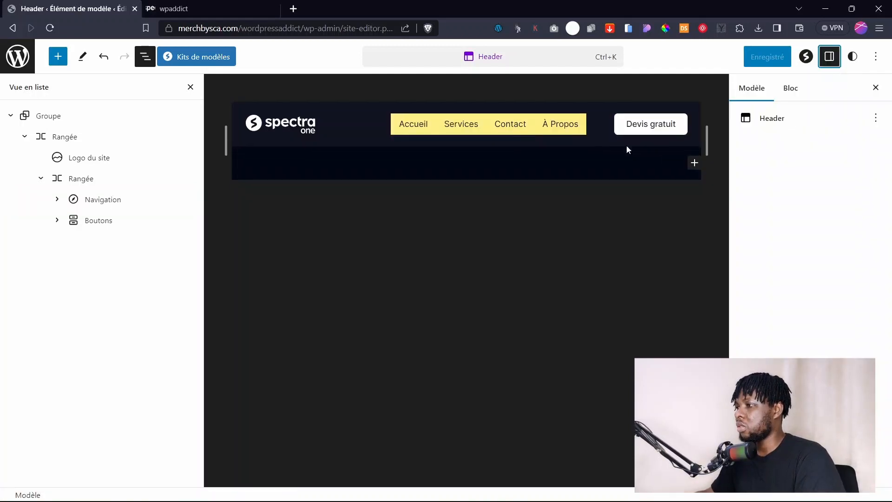
pyautogui.click(541, 141)
pyautogui.click(537, 130)
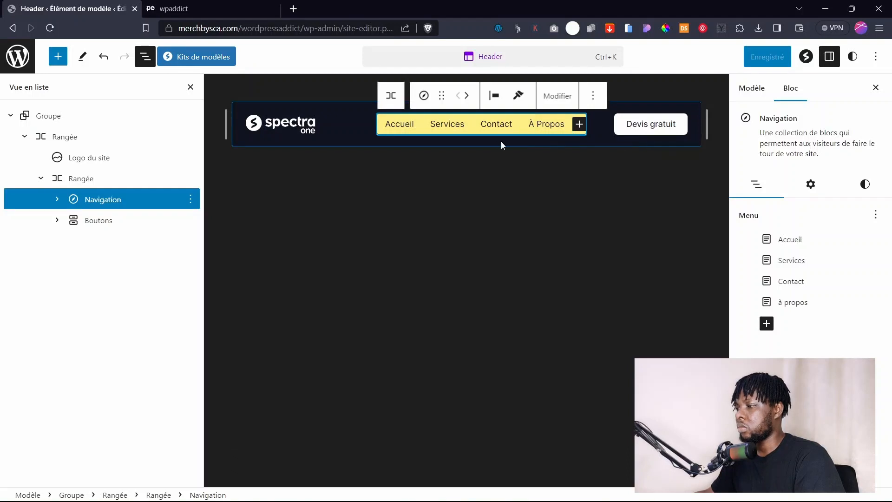
pyautogui.click(810, 184)
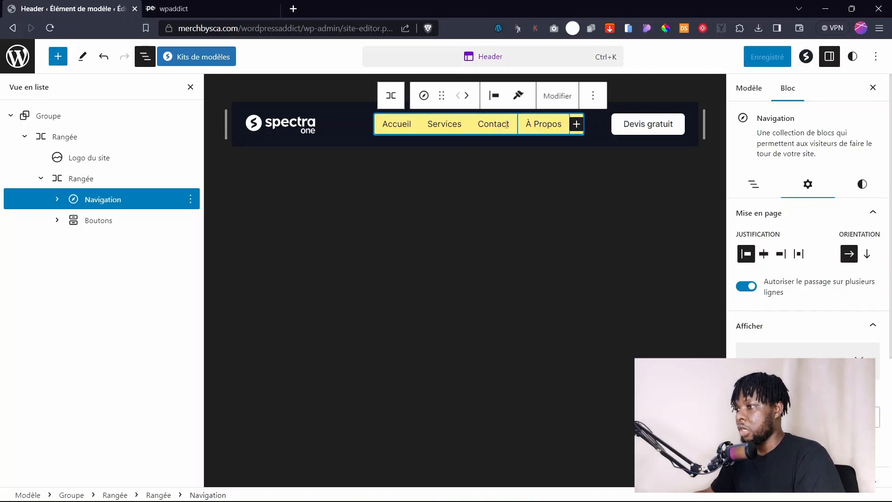
pyautogui.click(862, 184)
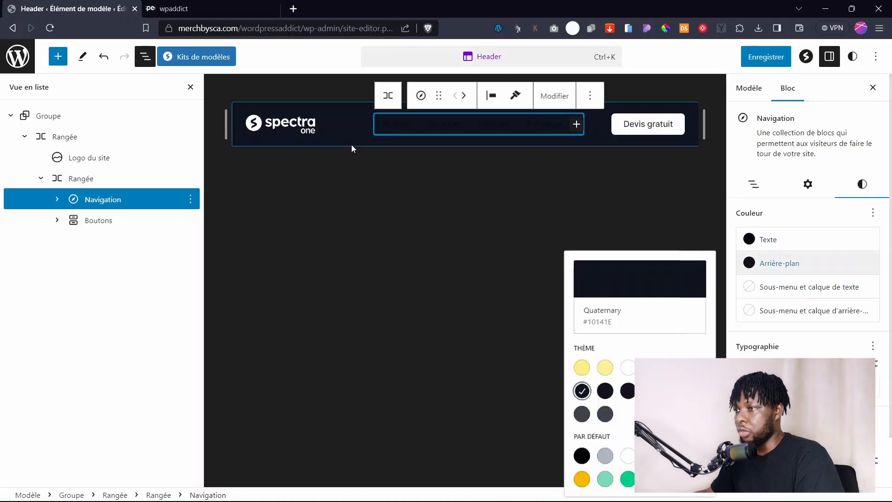
pyautogui.click(353, 144)
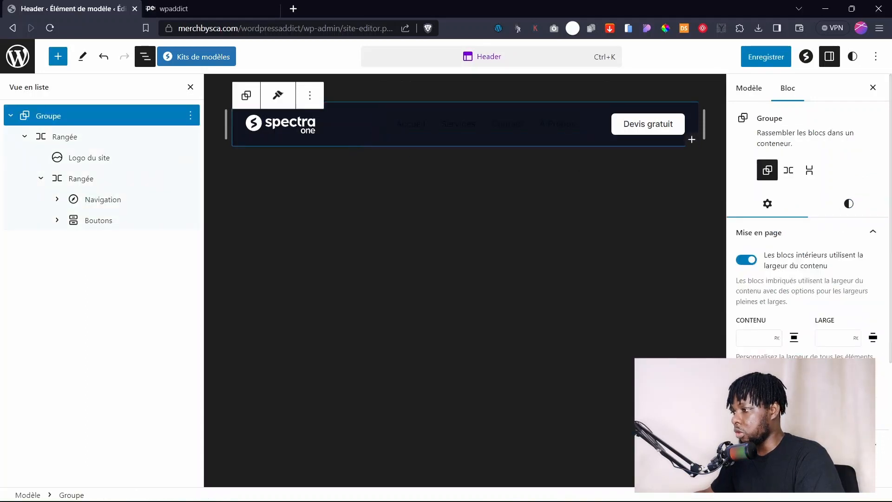
# Check the header group's background colour, #101420.
pyautogui.click(849, 204)
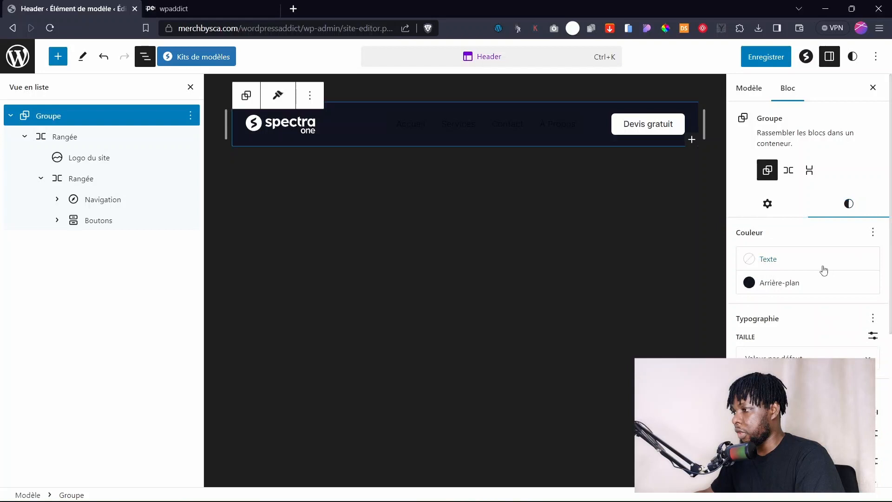
pyautogui.click(764, 283)
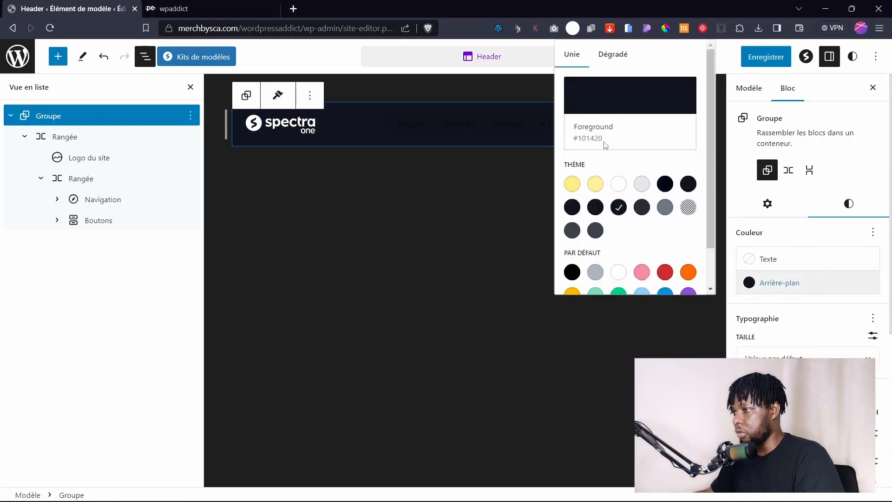
pyautogui.moveTo(610, 146); pyautogui.dragTo(575, 143)
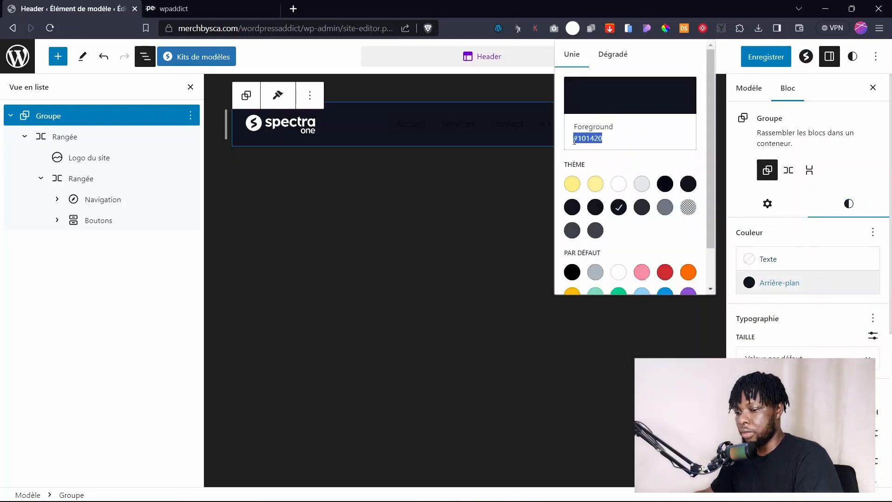
pyautogui.click(462, 217)
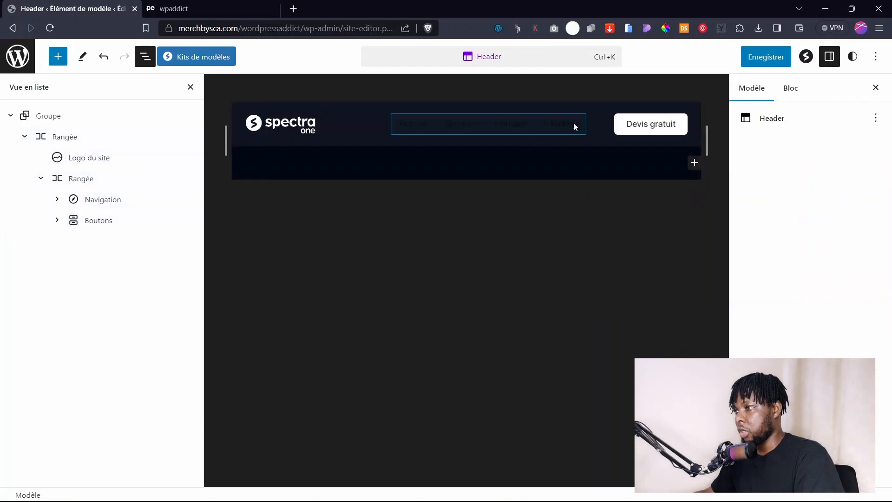
# Give the Navigation block a Foreground #101420 background and white Heading #FFFFFF text.
pyautogui.click(559, 128)
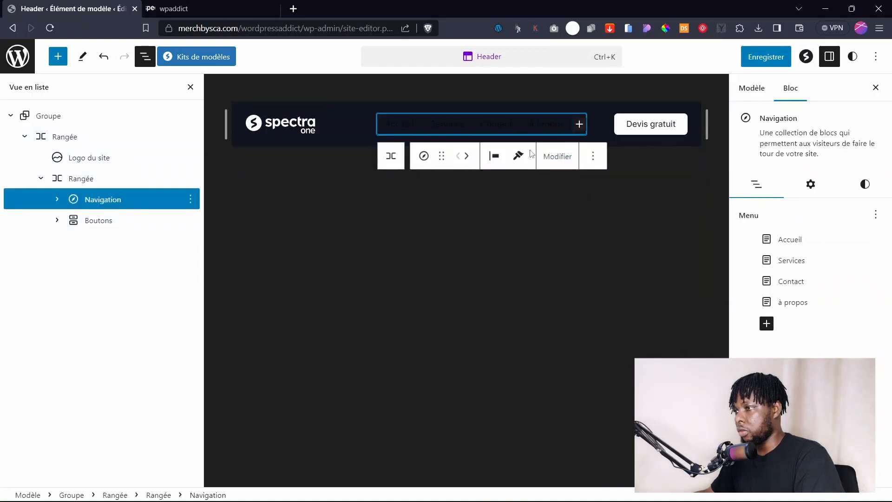
pyautogui.click(444, 135)
pyautogui.click(434, 136)
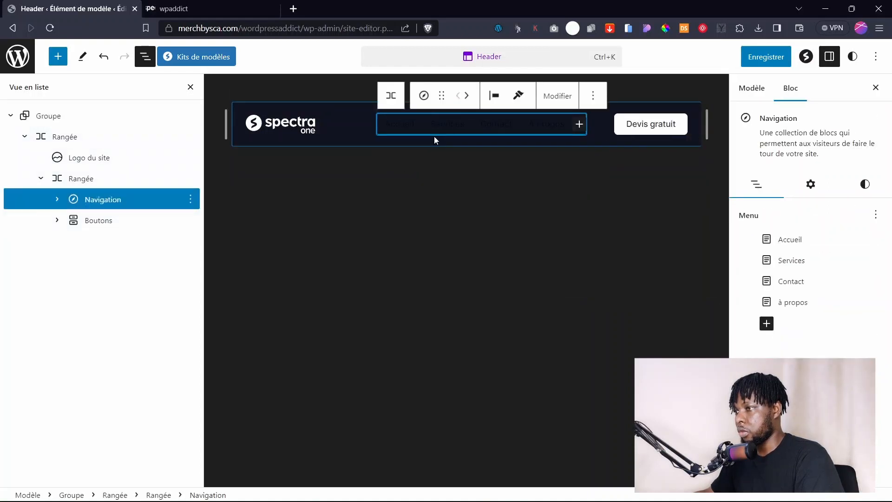
pyautogui.click(814, 182)
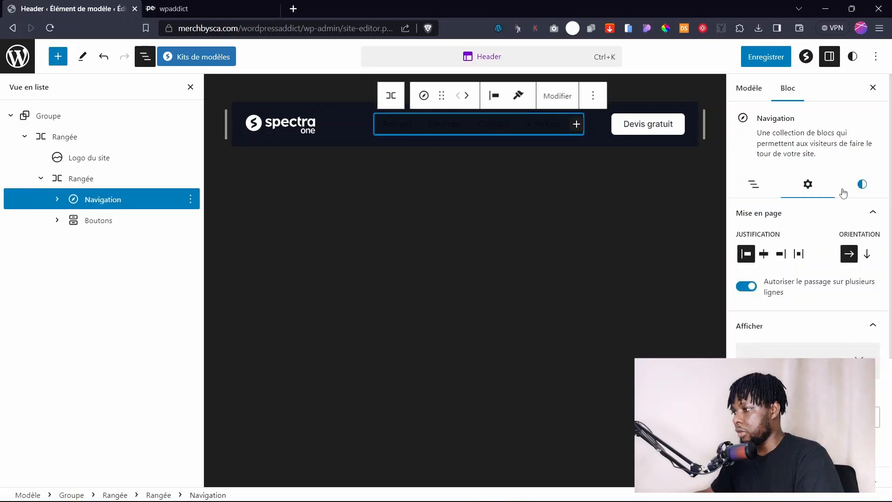
pyautogui.click(863, 184)
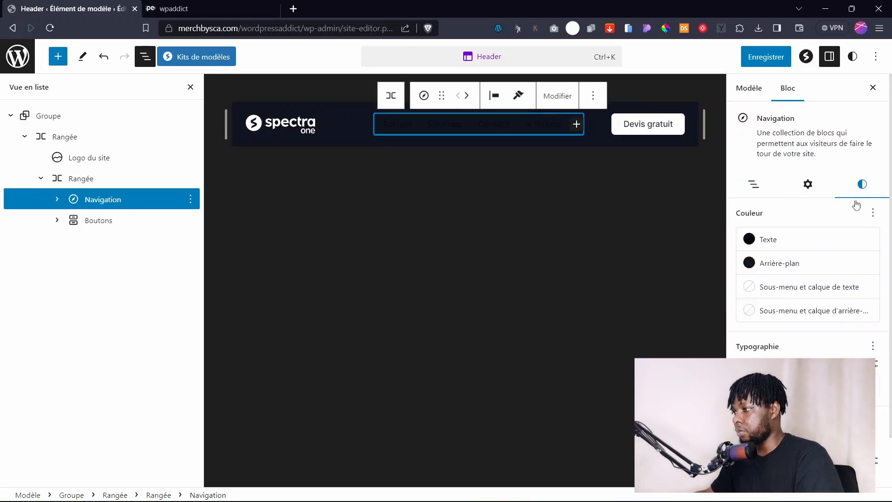
pyautogui.click(772, 264)
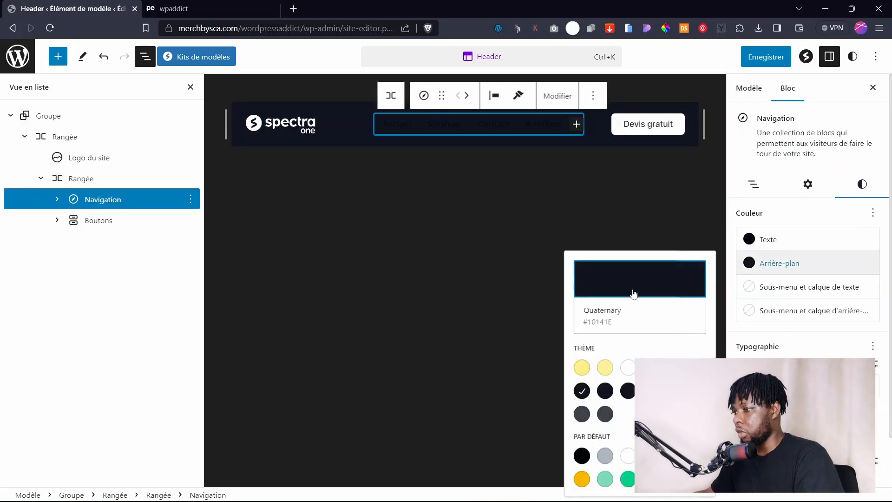
pyautogui.doubleClick(597, 321)
pyautogui.click(604, 391)
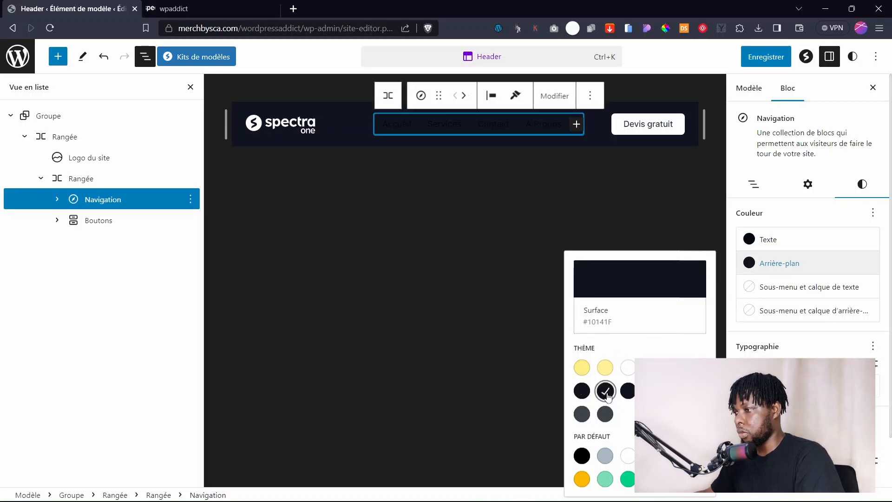
pyautogui.click(628, 391)
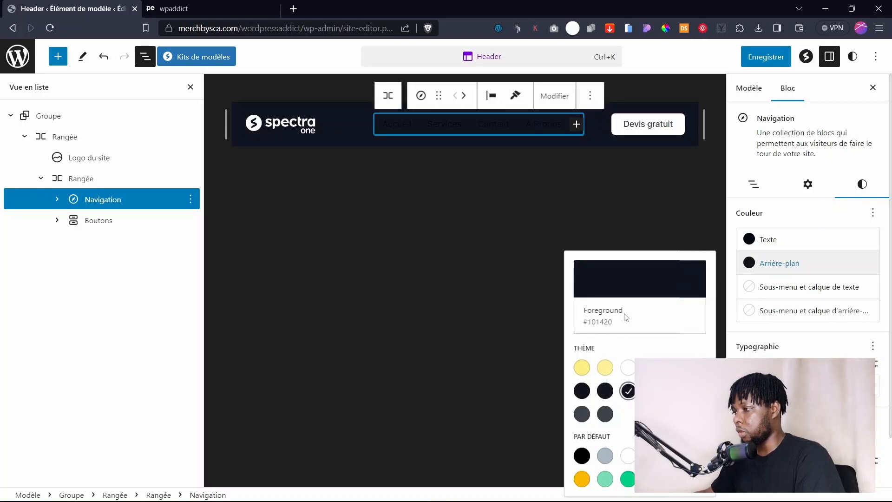
pyautogui.click(767, 239)
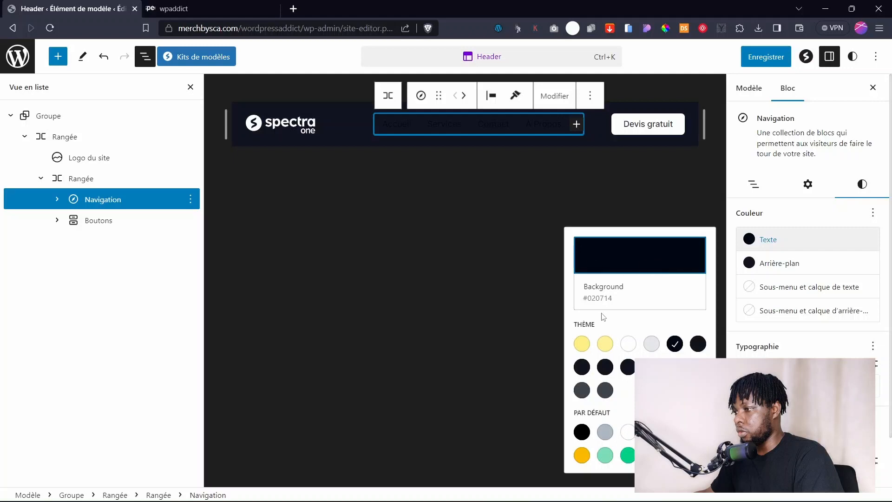
pyautogui.click(628, 344)
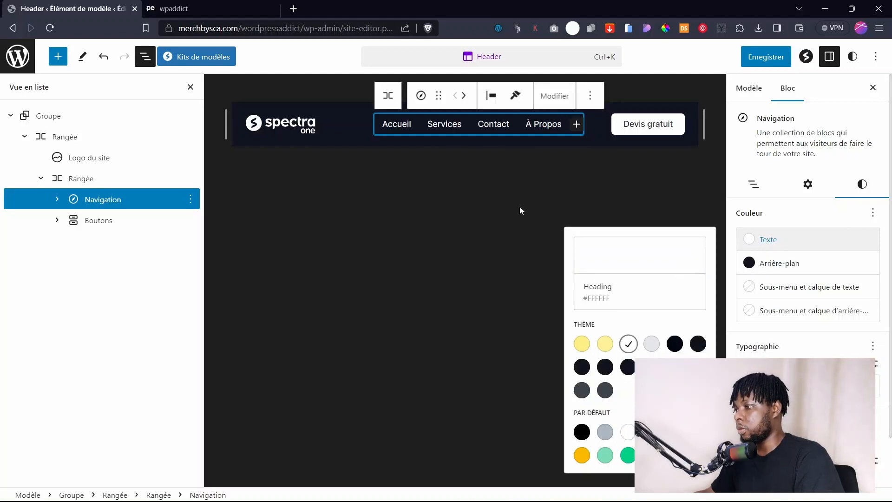
# Deselect the navigation block and save the Header changes.
pyautogui.click(548, 196)
pyautogui.click(547, 196)
pyautogui.click(765, 56)
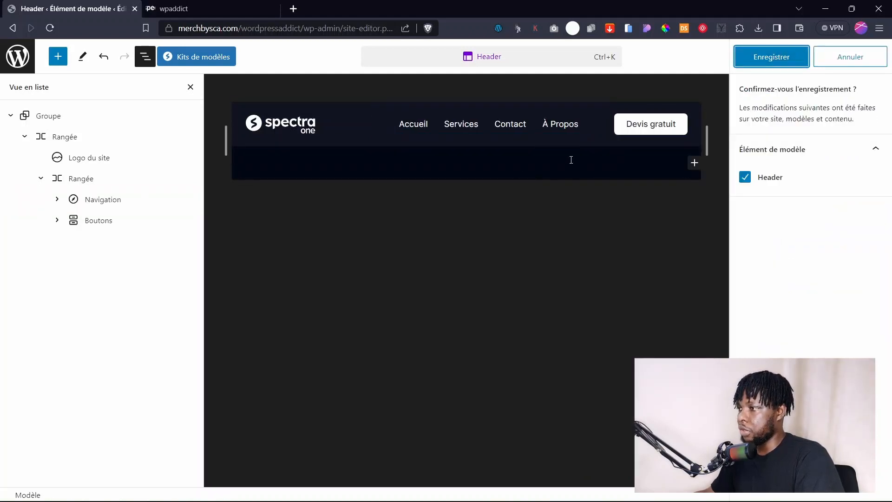
# Reload the live home page and test its menu in the Mobile Simulator phone preview.
pyautogui.click(175, 9)
pyautogui.press('F5')
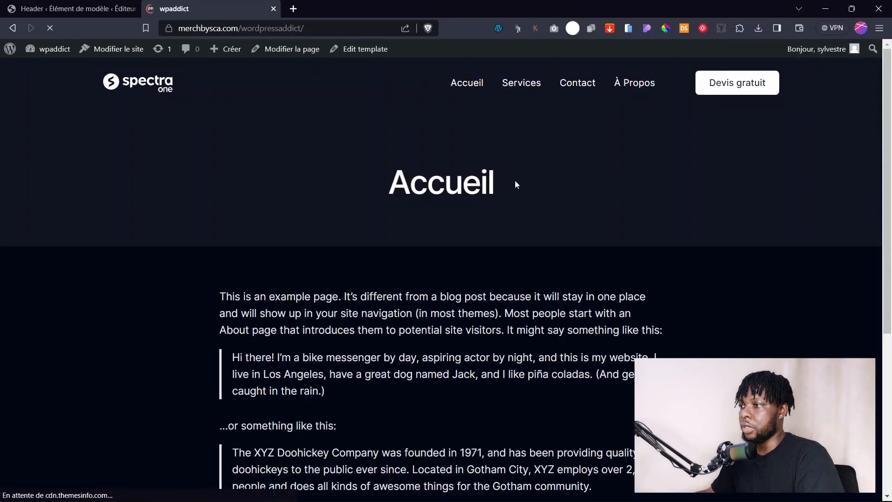
pyautogui.click(628, 29)
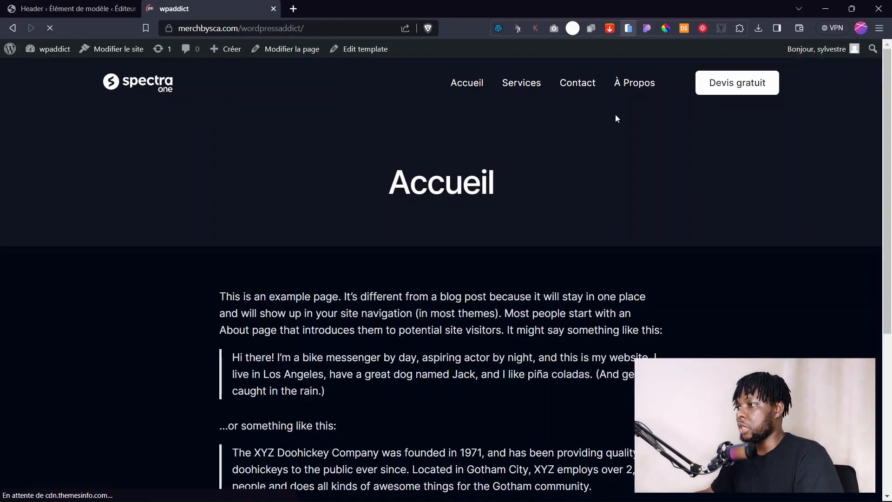
pyautogui.click(521, 152)
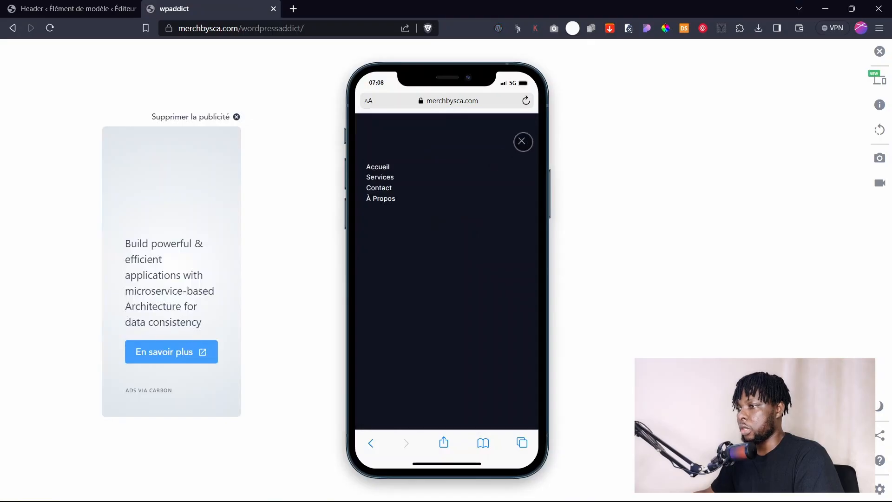
pyautogui.click(522, 139)
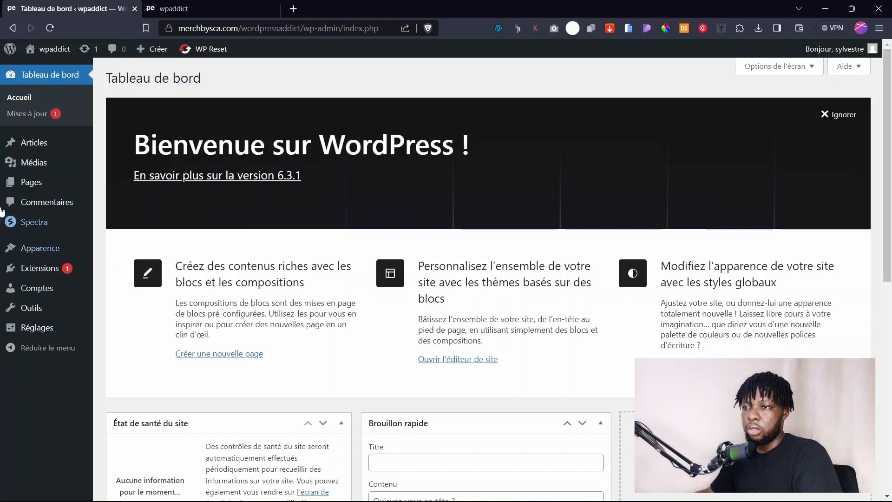
# Open the Accueil page in the editor and compare its heading on the live site.
pyautogui.click(27, 188)
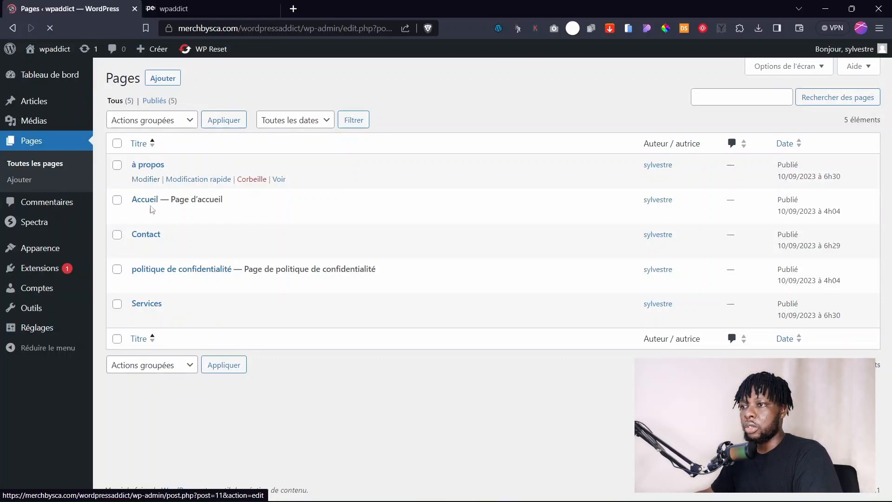
pyautogui.click(147, 215)
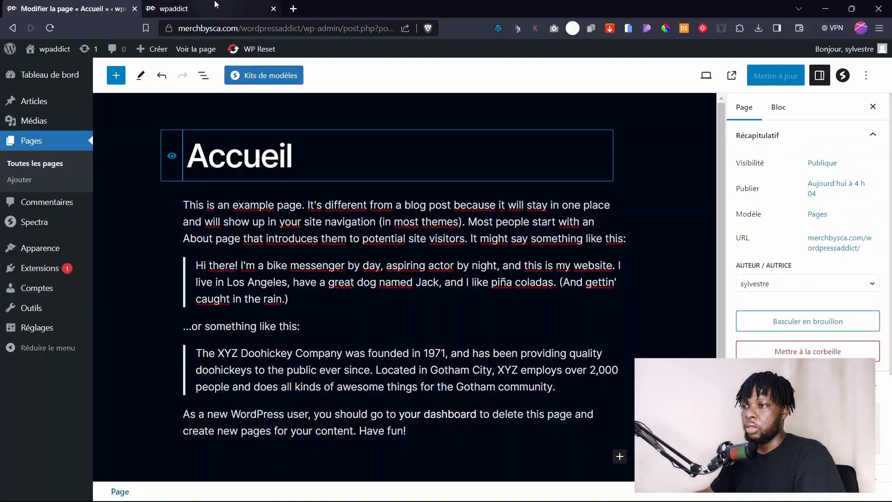
pyautogui.click(214, 9)
pyautogui.moveTo(394, 182); pyautogui.dragTo(579, 179)
pyautogui.click(407, 186)
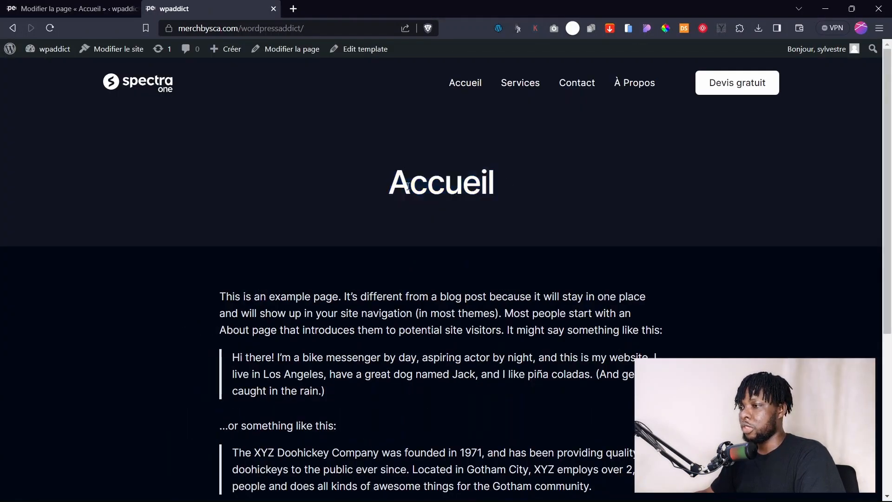
pyautogui.doubleClick(473, 185)
pyautogui.click(118, 8)
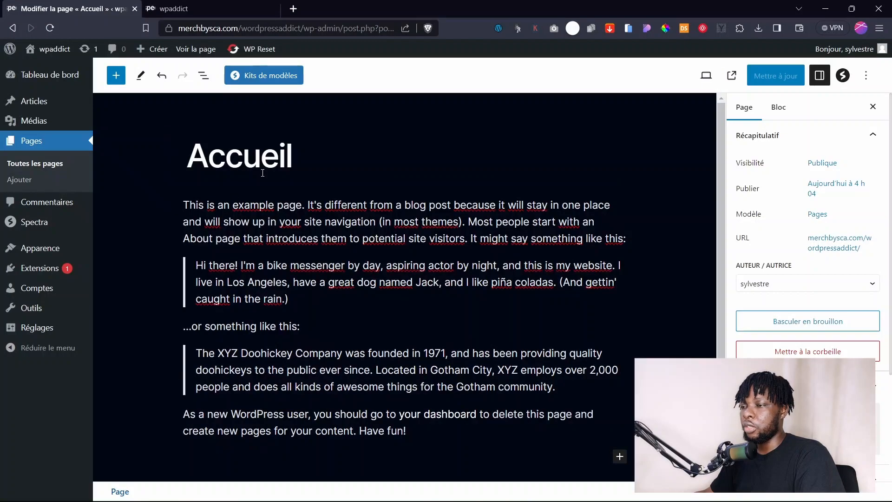
# Select the Accueil sample paragraph, quote and title blocks, comparing with the live page.
pyautogui.click(229, 225)
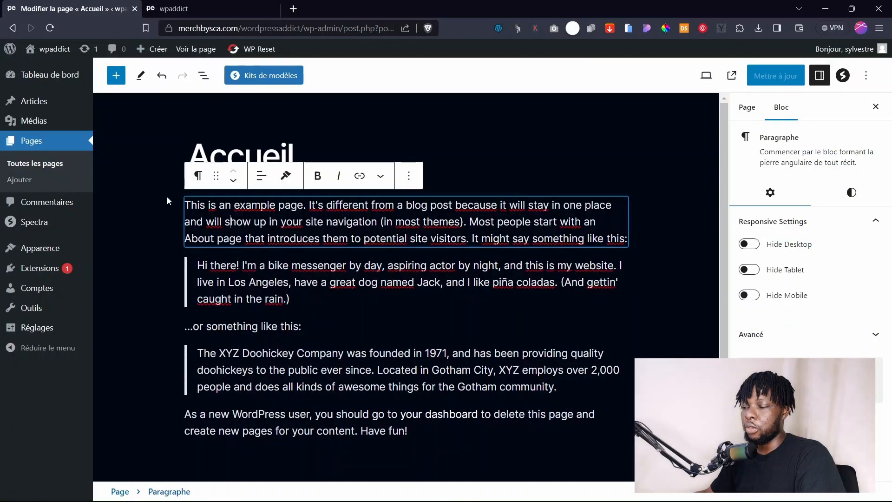
pyautogui.click(259, 387)
pyautogui.click(248, 253)
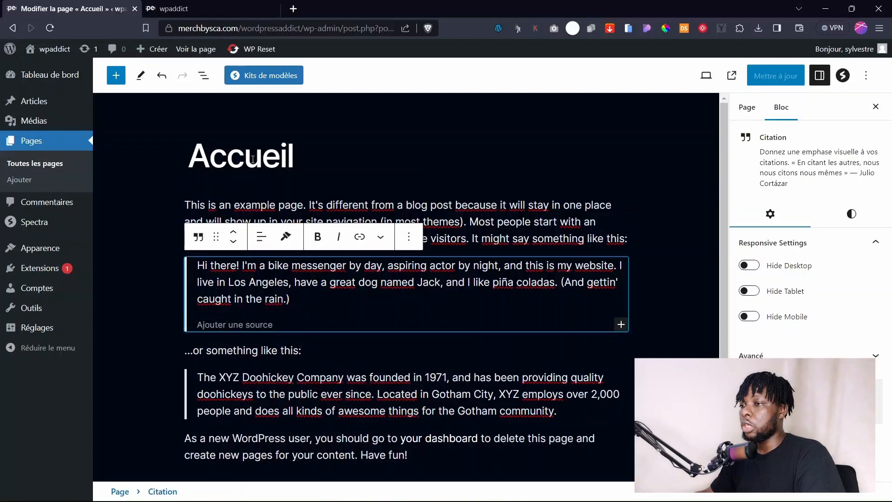
pyautogui.click(175, 157)
pyautogui.click(203, 8)
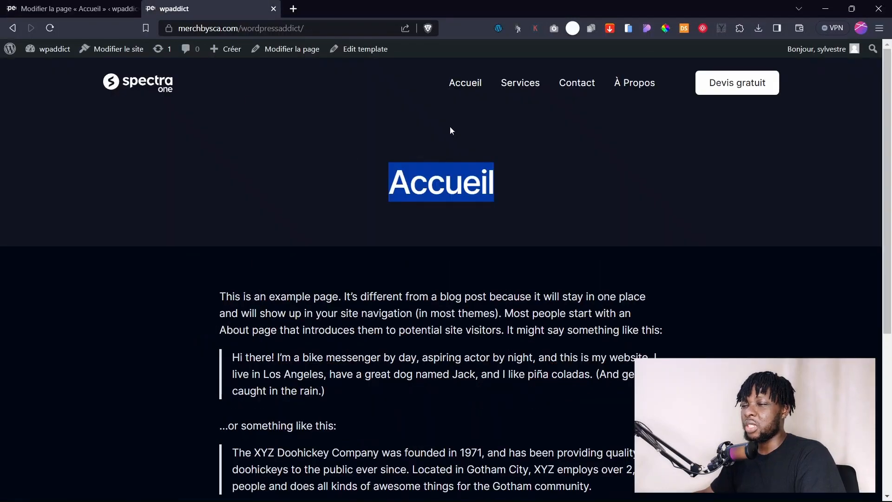
pyautogui.click(389, 233)
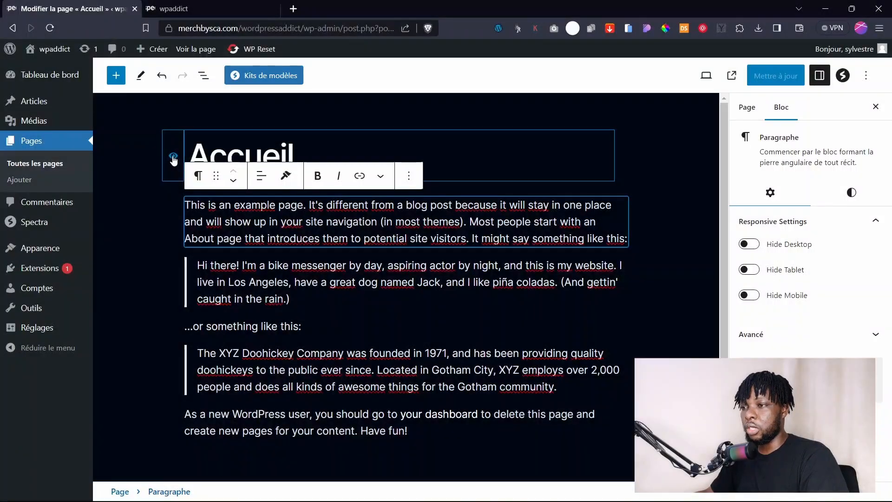
# Delete the sample paragraph and quote via block options, then click Mettre à jour.
pyautogui.click(408, 176)
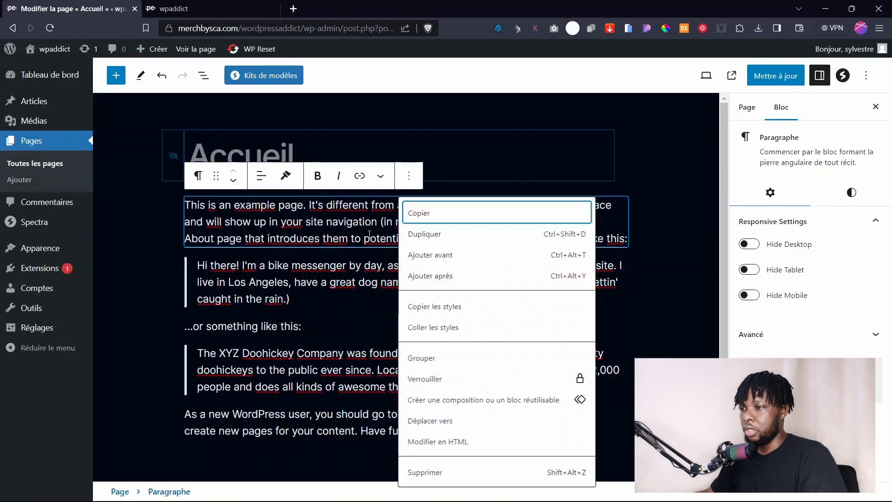
pyautogui.click(437, 472)
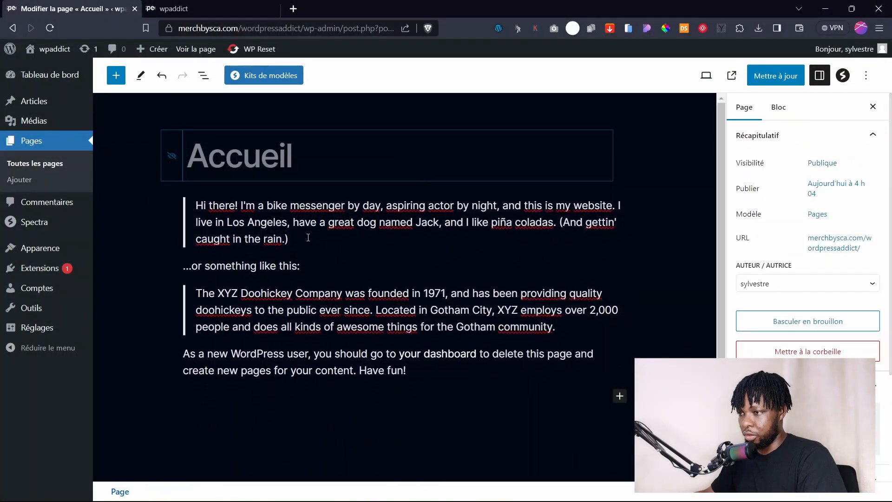
pyautogui.click(455, 177)
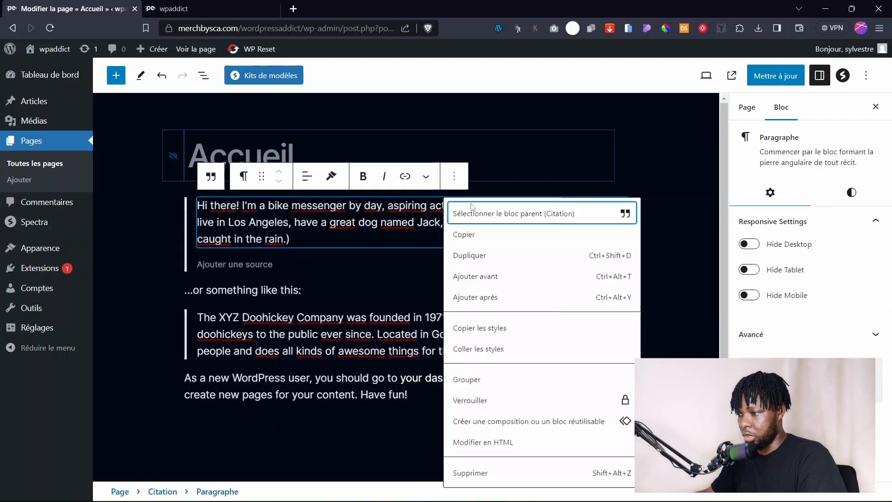
pyautogui.click(478, 473)
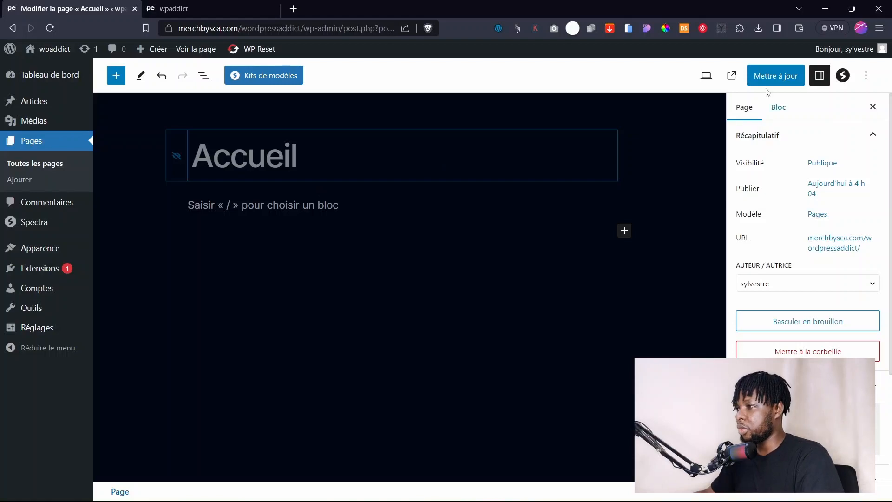
pyautogui.click(774, 76)
# Reload the live homepage to confirm its body is now empty.
pyautogui.click(203, 6)
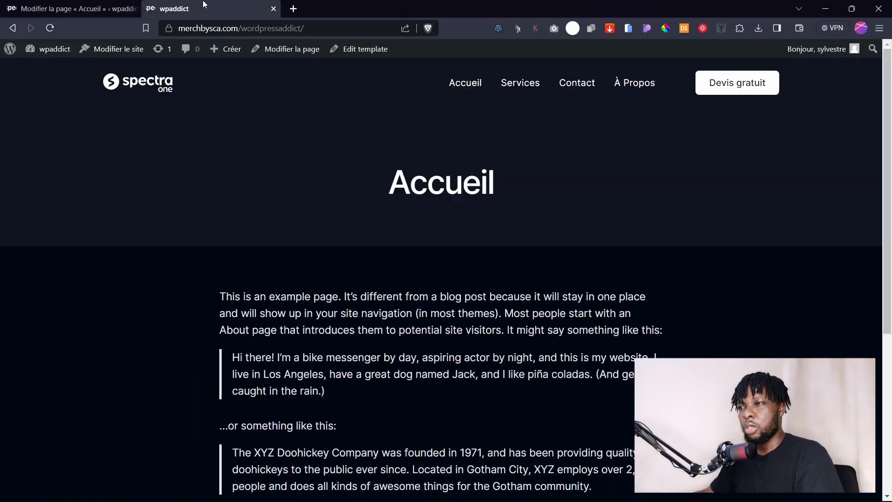
pyautogui.click(135, 79)
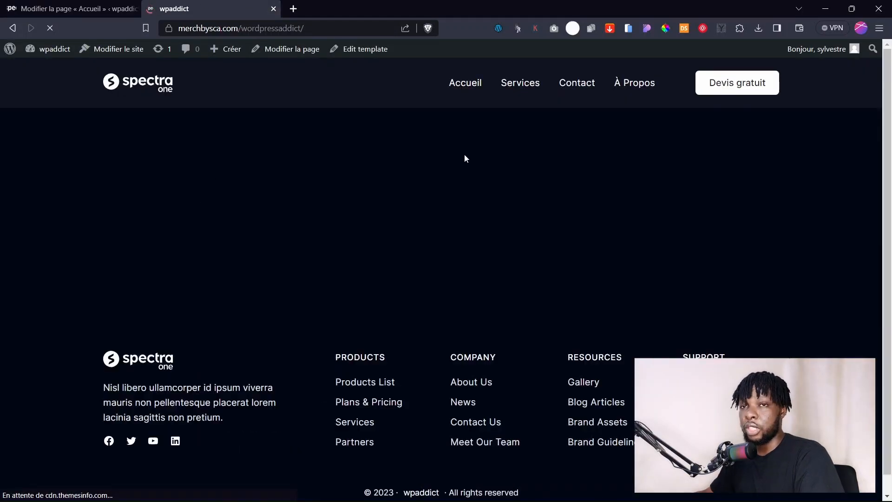
pyautogui.click(78, 8)
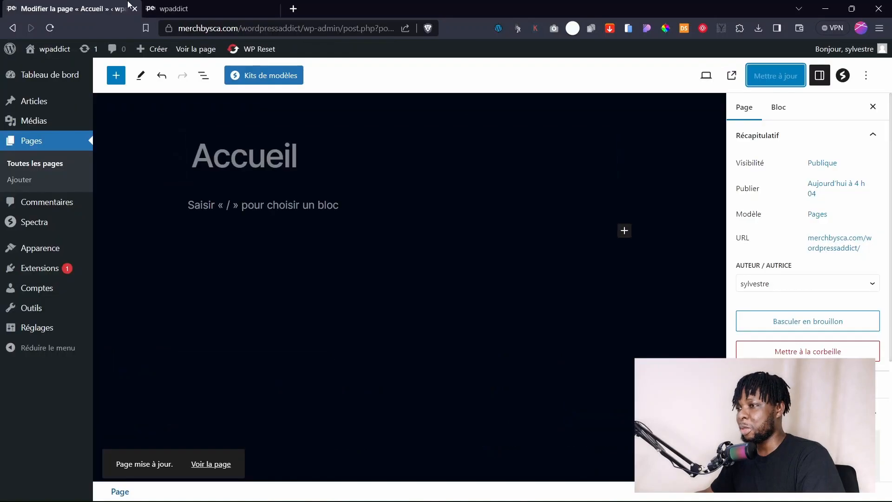
pyautogui.click(239, 5)
# Search the plugin directory for the Instant Images plugin.
pyautogui.click(21, 10)
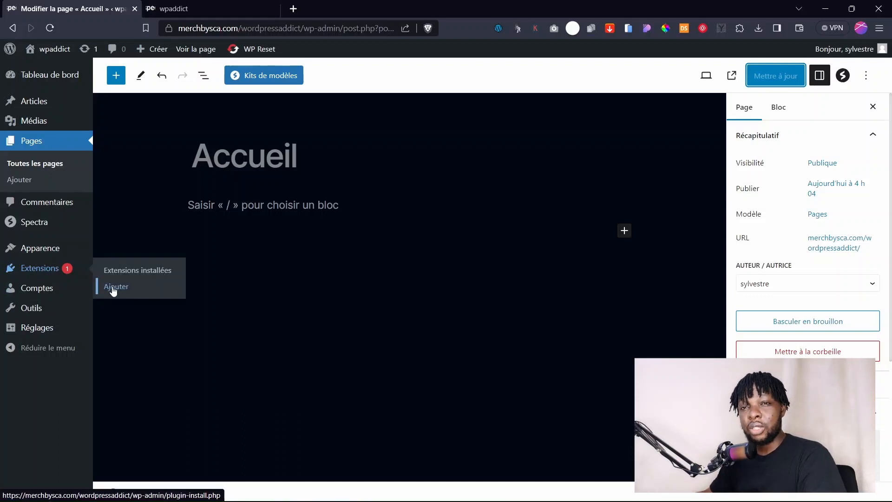
pyautogui.click(114, 287)
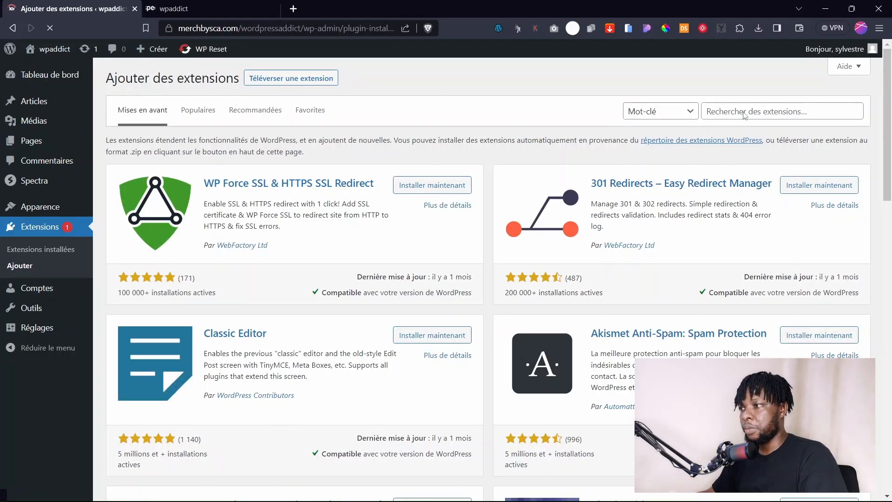
pyautogui.click(744, 112)
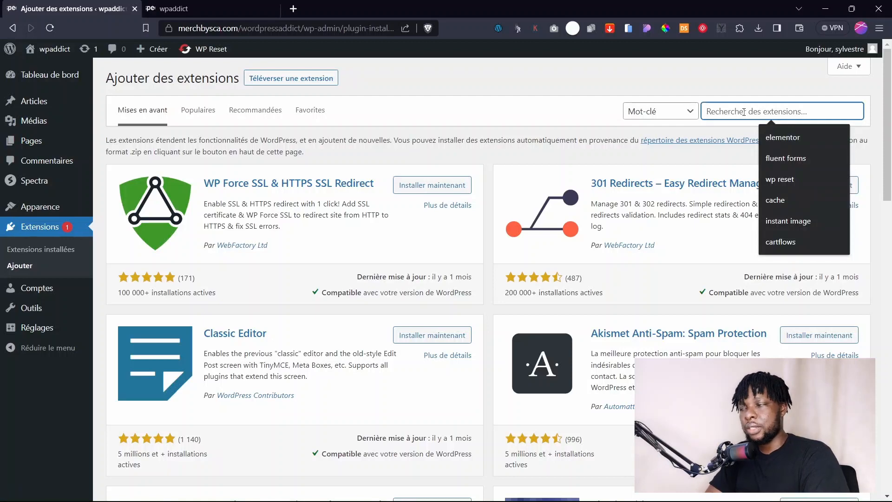
pyautogui.write('in')
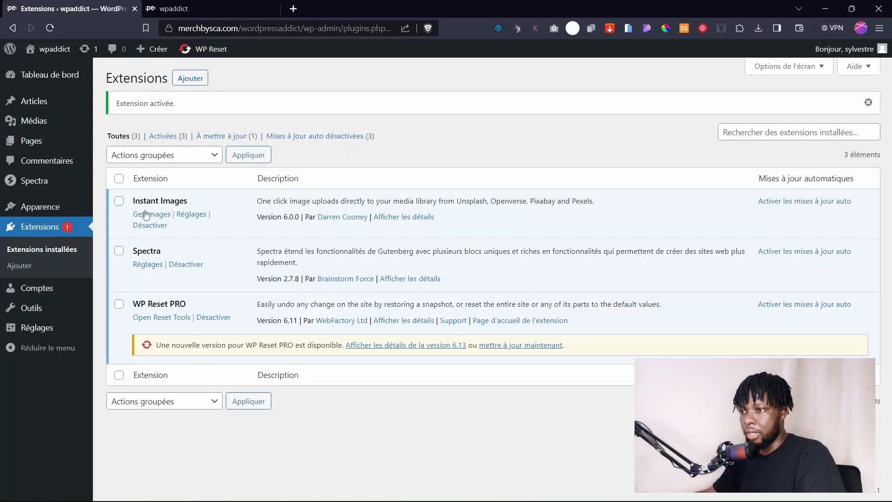
# Open the Accueil page for editing from Toutes les pages.
pyautogui.click(195, 8)
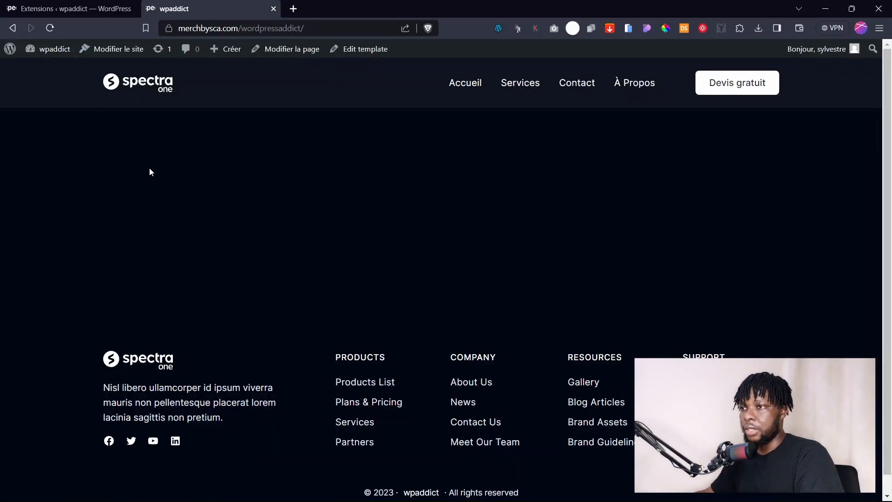
pyautogui.click(59, 8)
pyautogui.moveTo(28, 141)
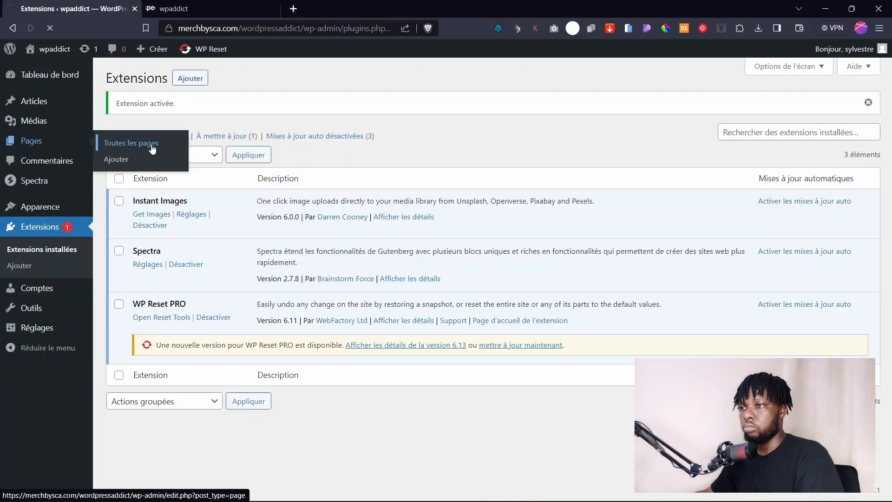
pyautogui.click(125, 144)
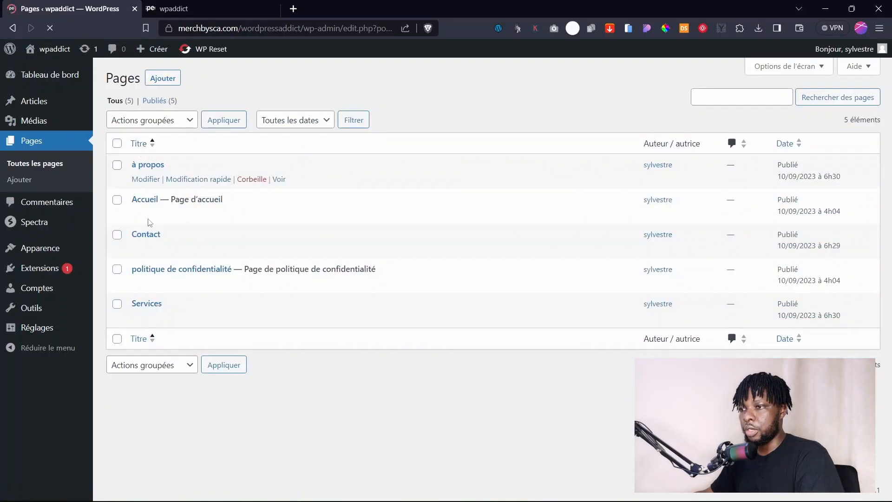
pyautogui.click(143, 200)
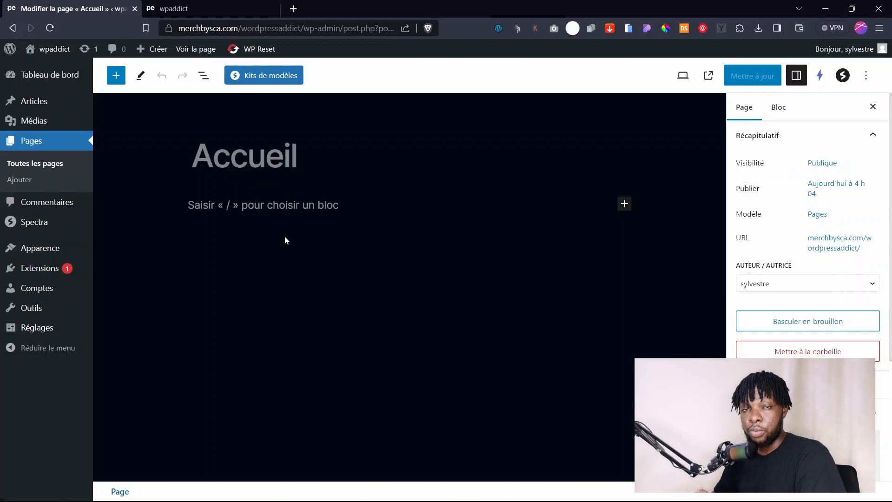
# Insert the 'Hero banner two column blend' pattern from the Compositions library.
pyautogui.click(624, 205)
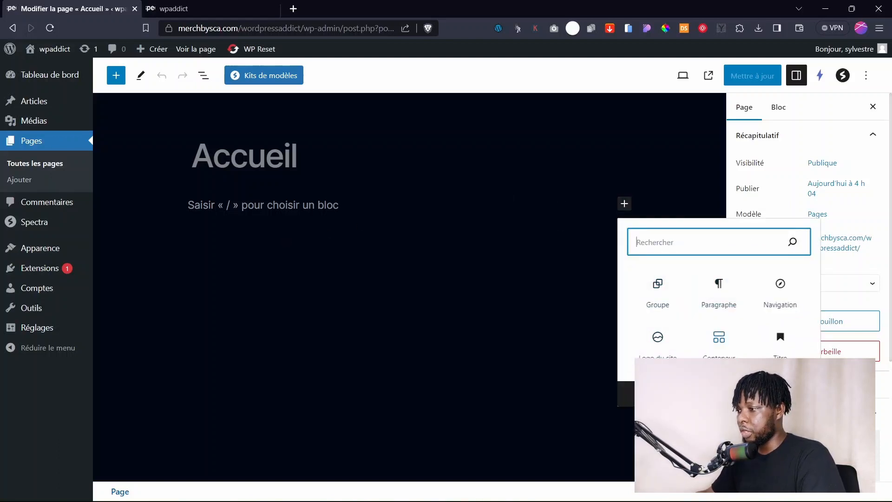
pyautogui.click(719, 394)
pyautogui.click(197, 146)
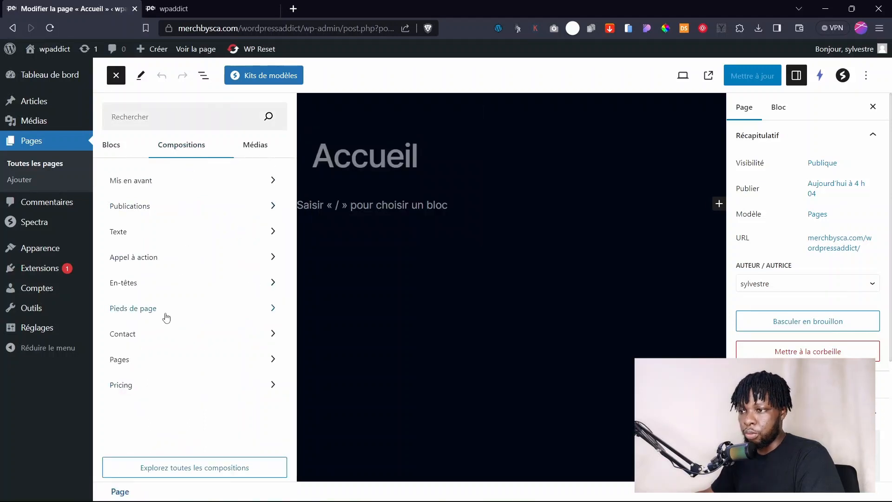
pyautogui.click(142, 181)
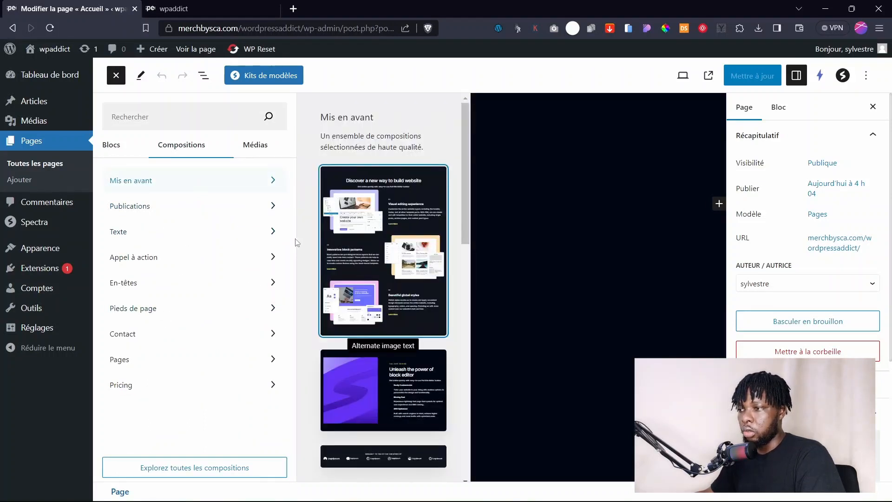
pyautogui.scroll(-1, 385, 277)
pyautogui.scroll(-10, 385, 277)
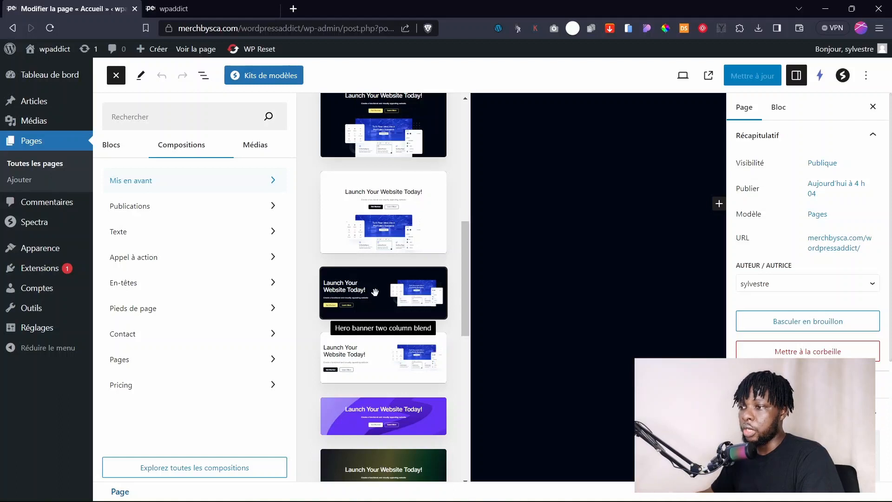
pyautogui.scroll(-2, 375, 297)
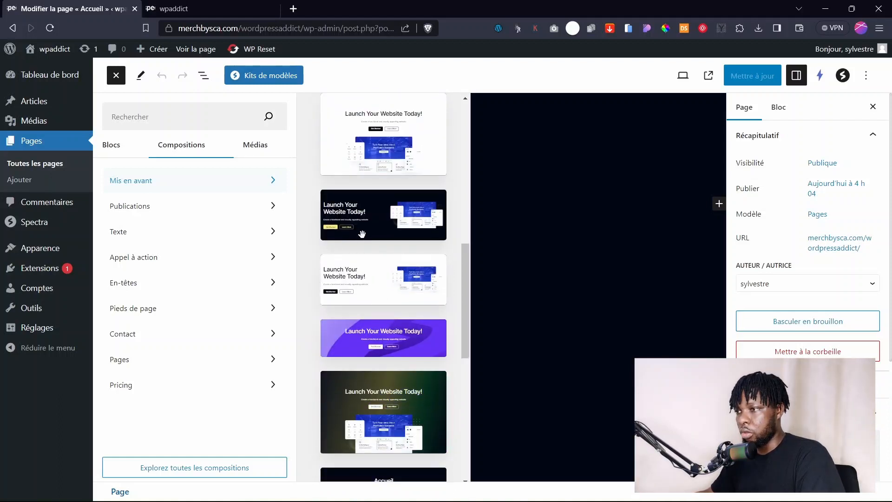
pyautogui.click(388, 215)
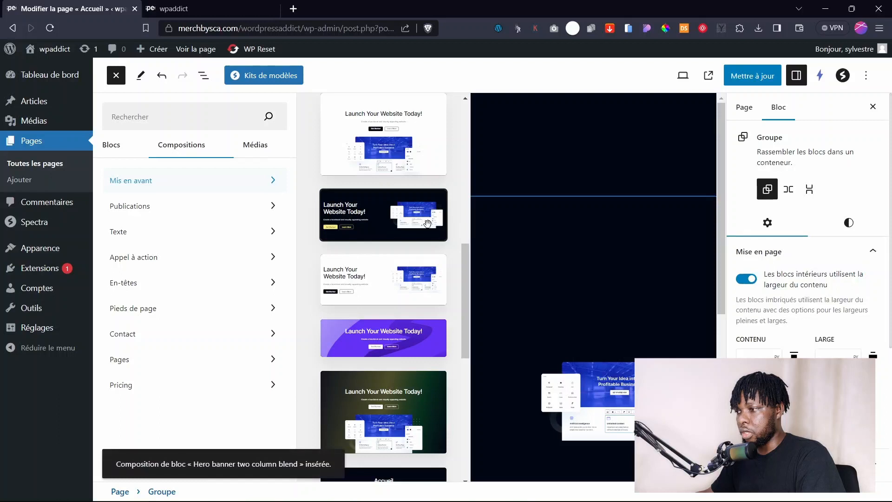
pyautogui.click(508, 255)
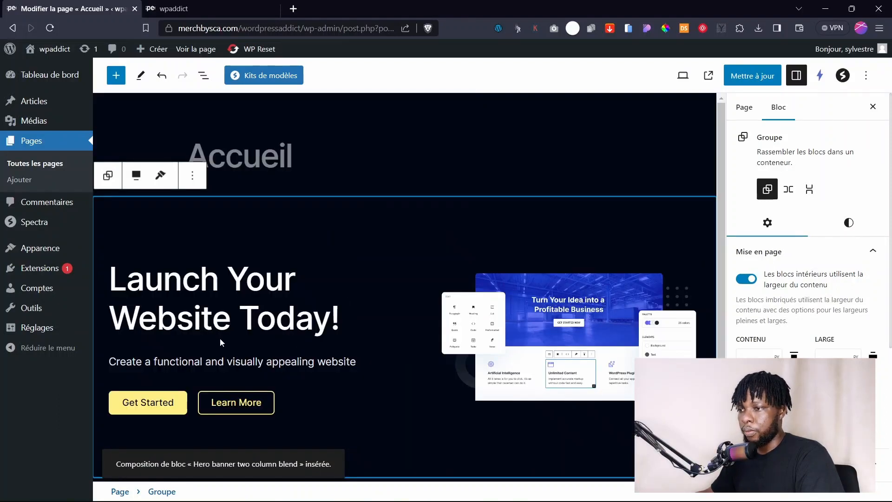
# Select the hero's 'Launch Your Website Today!' heading, subtitle paragraph and image in turn.
pyautogui.click(251, 278)
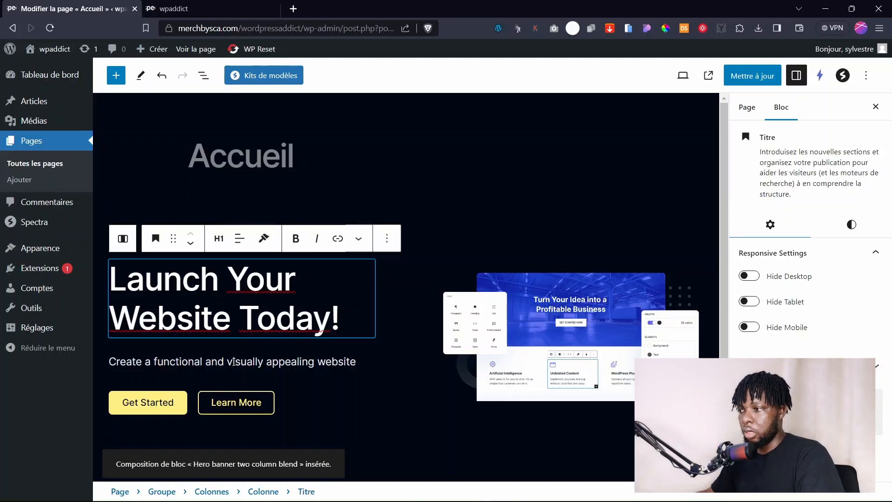
pyautogui.moveTo(135, 365); pyautogui.dragTo(298, 366)
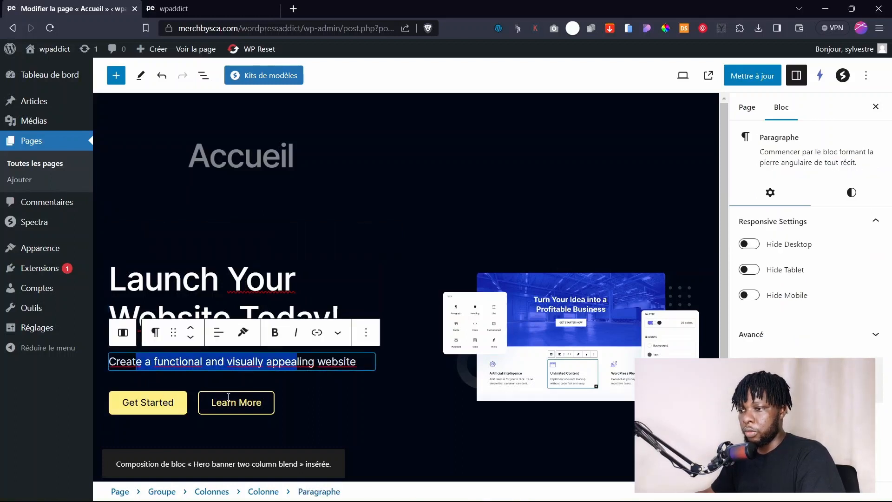
pyautogui.click(420, 392)
pyautogui.click(512, 316)
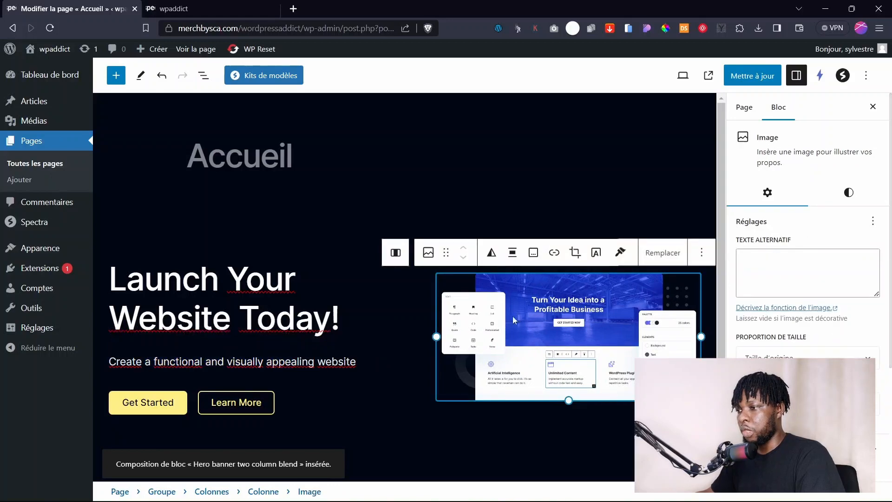
# Save the Accueil page and open the live site in the Mobile Simulator.
pyautogui.click(757, 76)
pyautogui.click(195, 9)
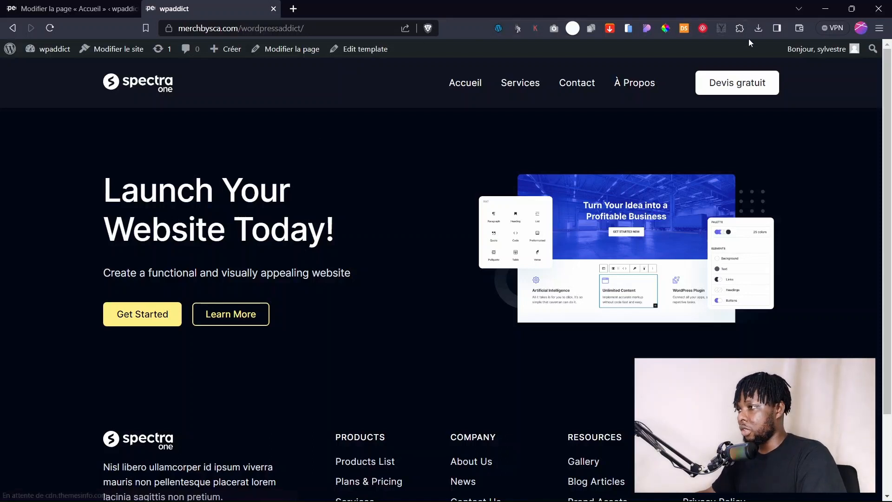
pyautogui.click(629, 29)
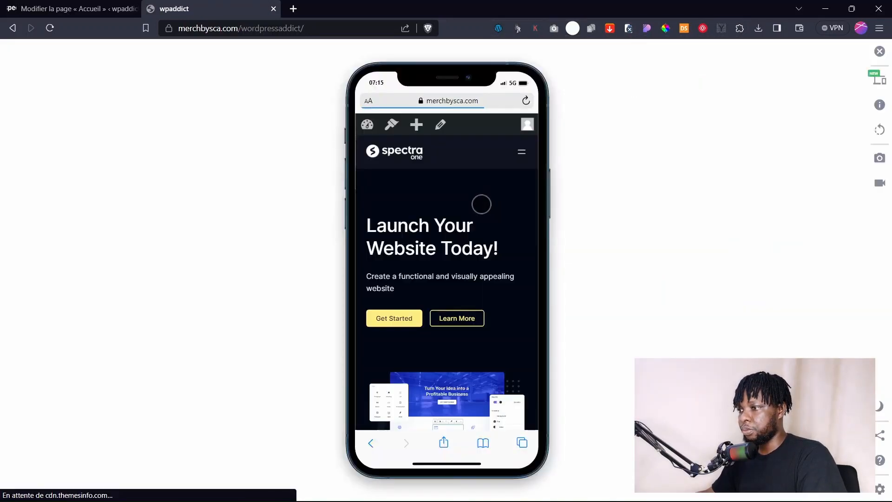
# Scroll through the hero in the phone preview, then place the caret in the hero heading.
pyautogui.scroll(-10, 464, 260)
pyautogui.scroll(4, 463, 260)
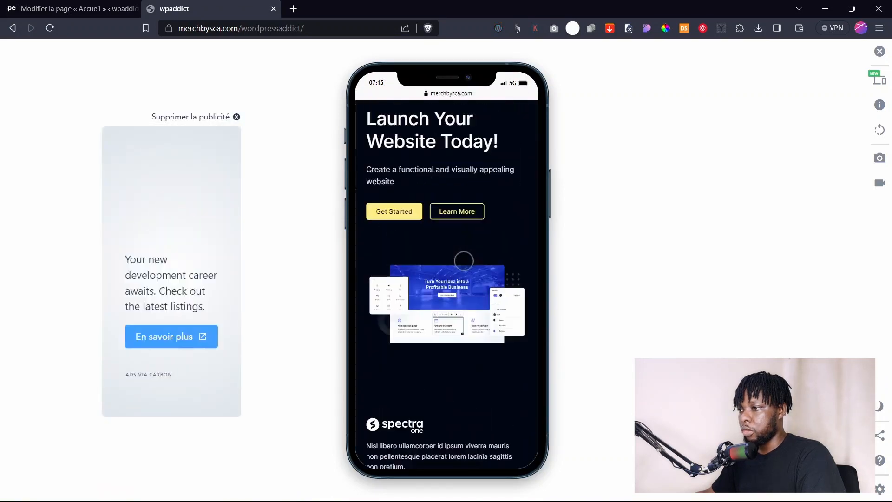
pyautogui.scroll(-4, 463, 260)
pyautogui.scroll(7, 465, 260)
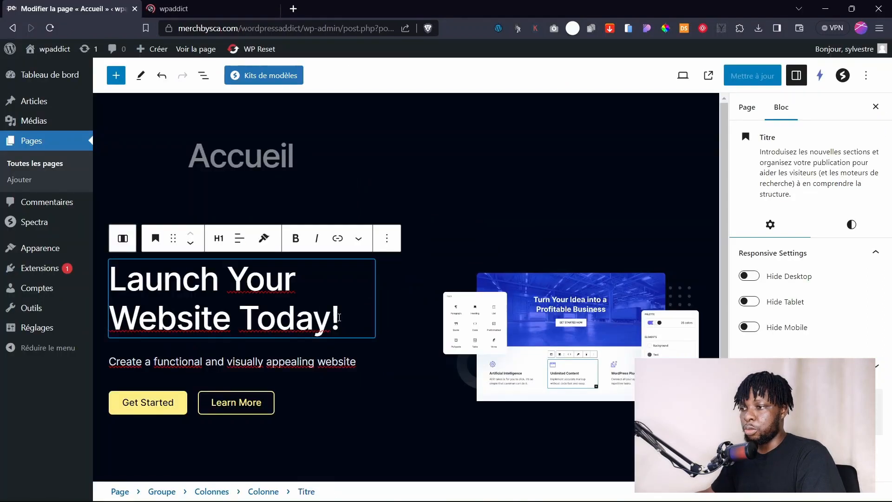
pyautogui.moveTo(340, 321); pyautogui.dragTo(103, 283)
pyautogui.click(256, 316)
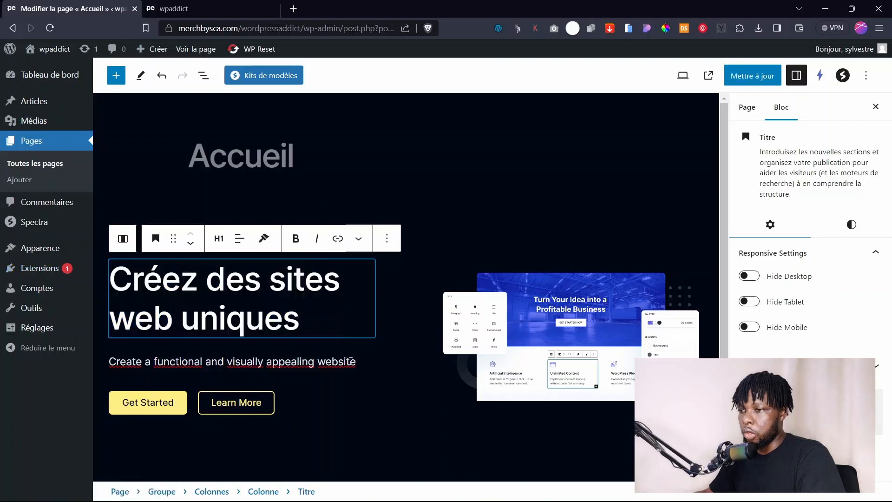
# Relabel the hero buttons from Get Started and Learn More to 'Devis Gratuit' and 'Nos Services'.
pyautogui.click(350, 361)
pyautogui.click(272, 296)
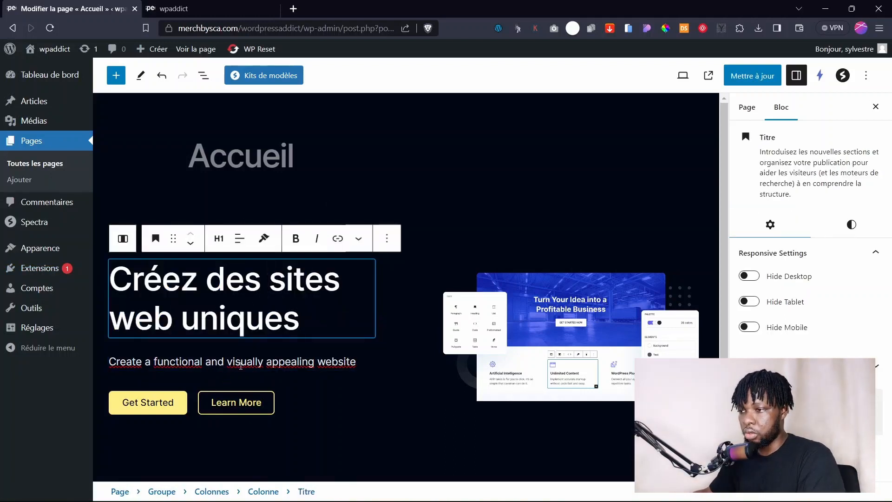
pyautogui.click(238, 364)
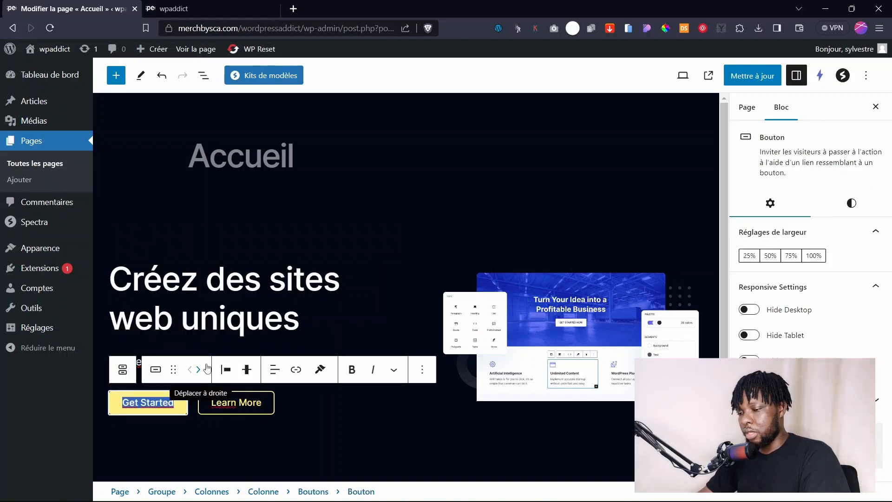
pyautogui.write('Devis Gratui')
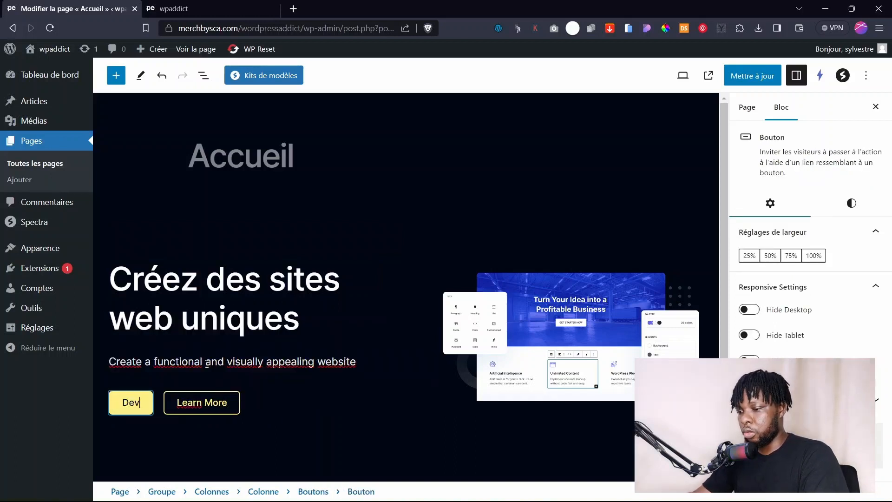
pyautogui.write('t')
pyautogui.tripleClick(238, 402)
pyautogui.write('Nos s')
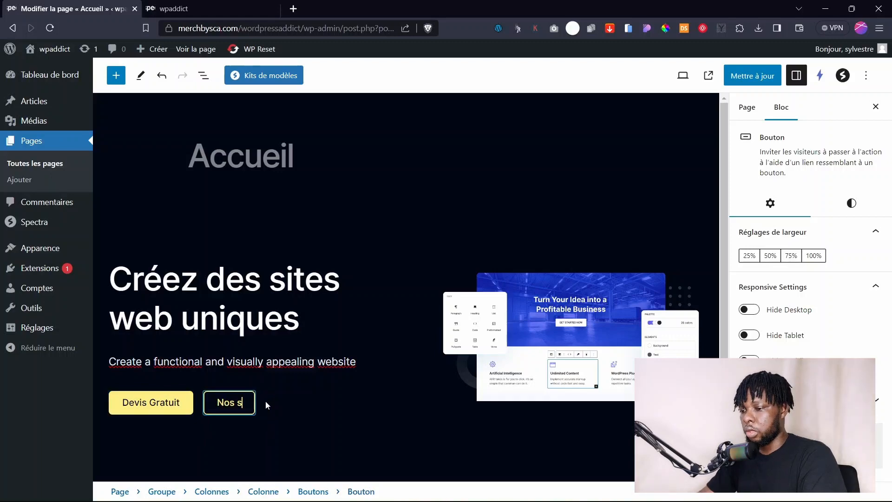
pyautogui.write('ervice')
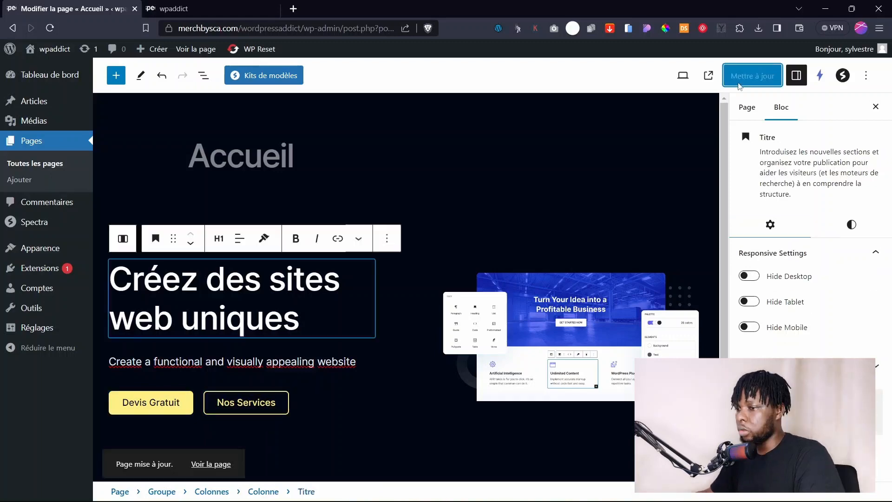
# Reload the live homepage to check the French heading and buttons.
pyautogui.hotkey('ctrl', 'Tab')
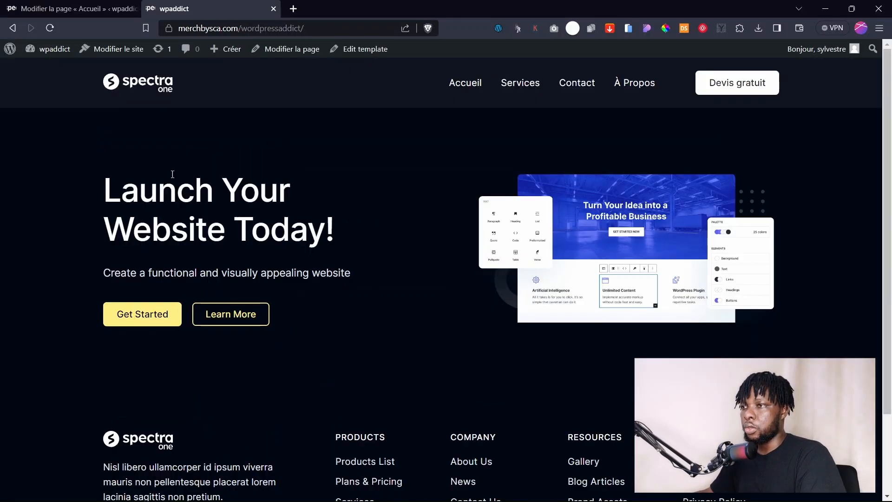
pyautogui.press('F5')
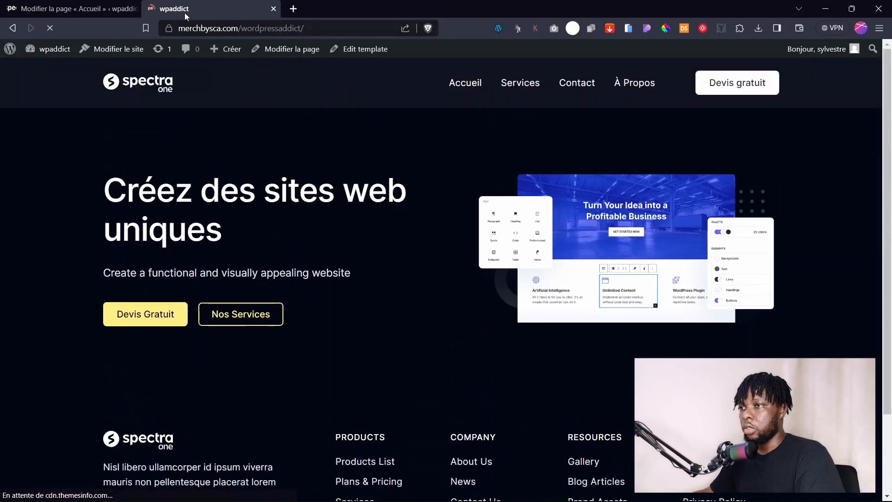
pyautogui.click(93, 9)
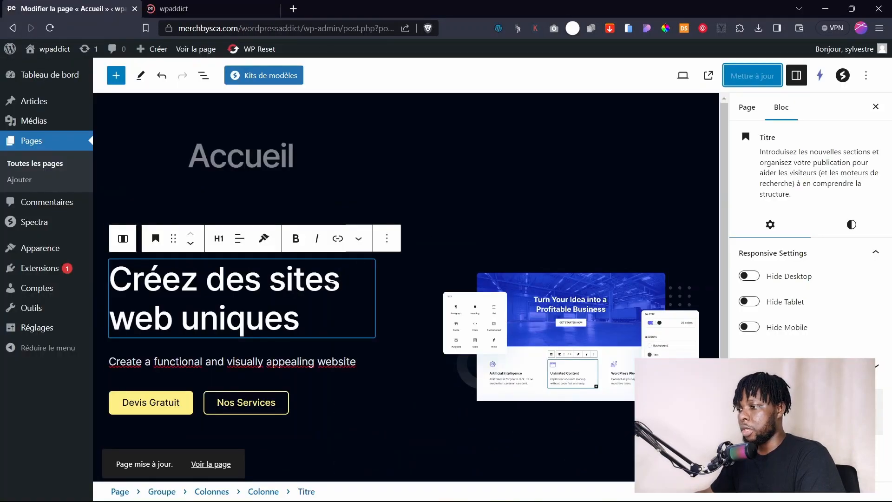
pyautogui.click(203, 75)
pyautogui.click(103, 137)
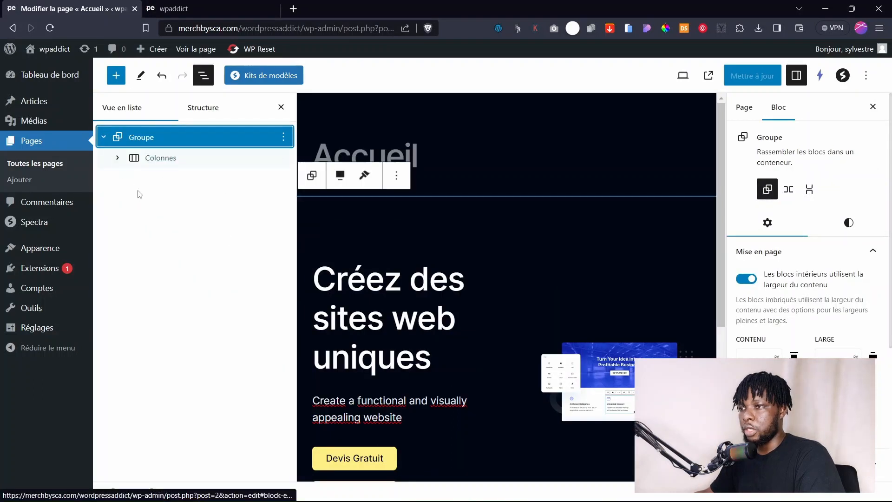
pyautogui.click(118, 158)
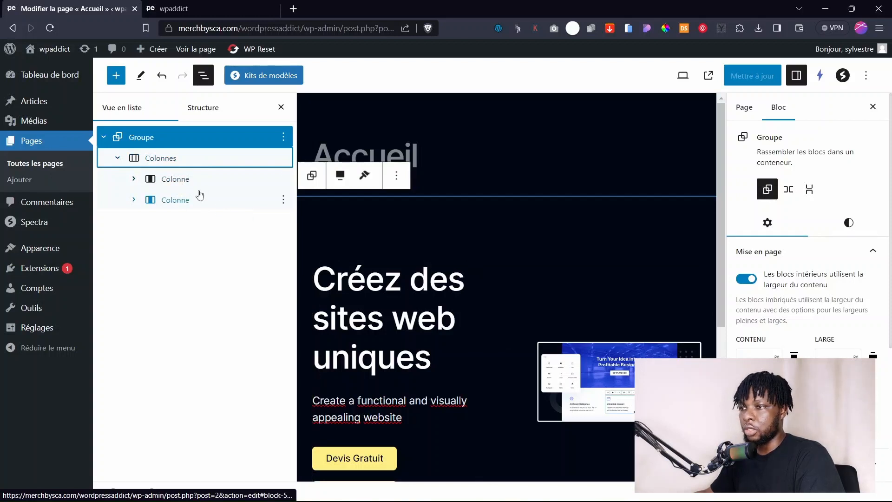
pyautogui.click(117, 159)
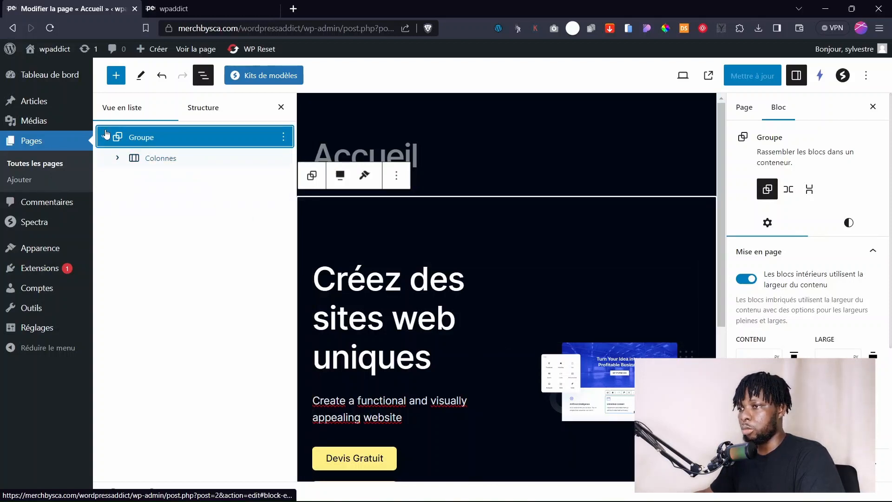
pyautogui.click(104, 137)
pyautogui.click(206, 111)
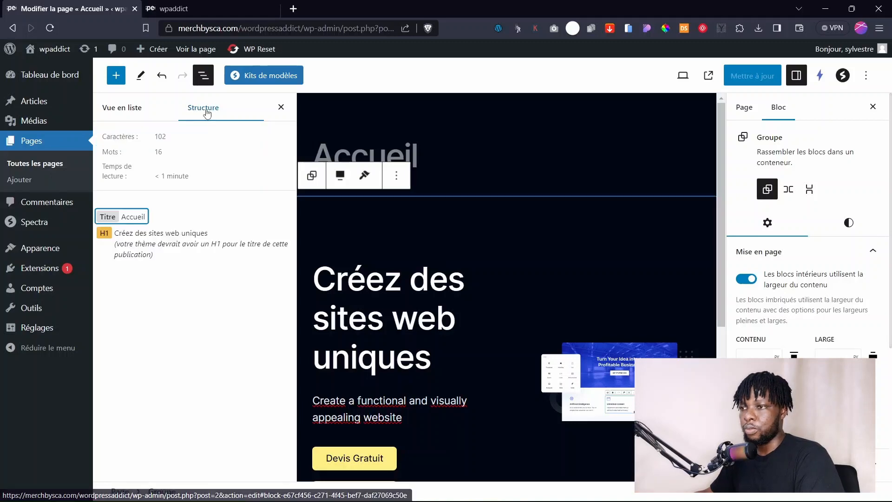
pyautogui.click(135, 109)
pyautogui.click(281, 107)
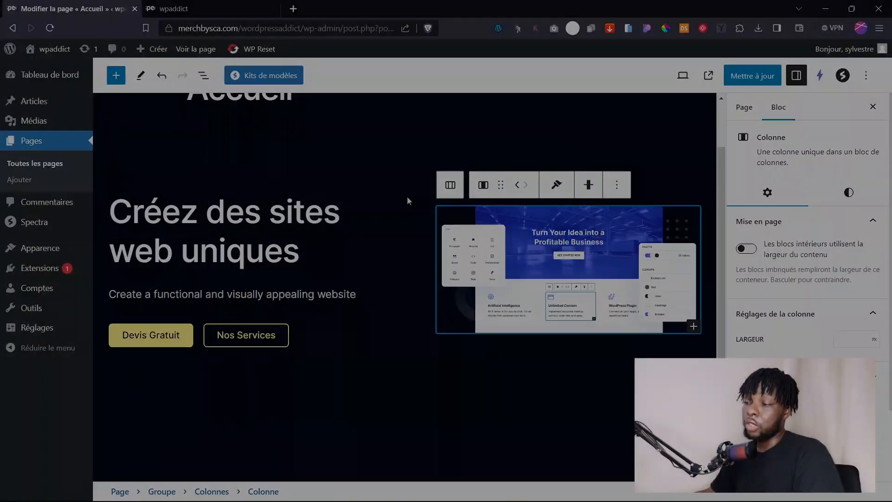
pyautogui.click(326, 224)
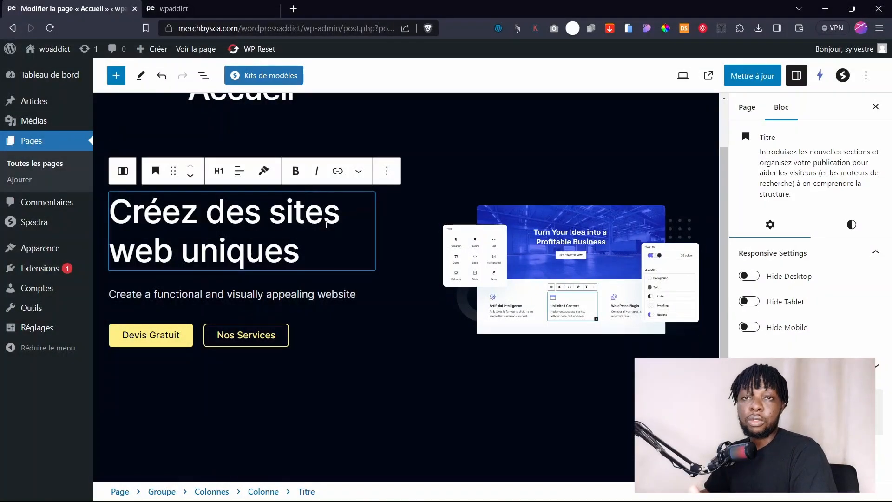
pyautogui.click(274, 331)
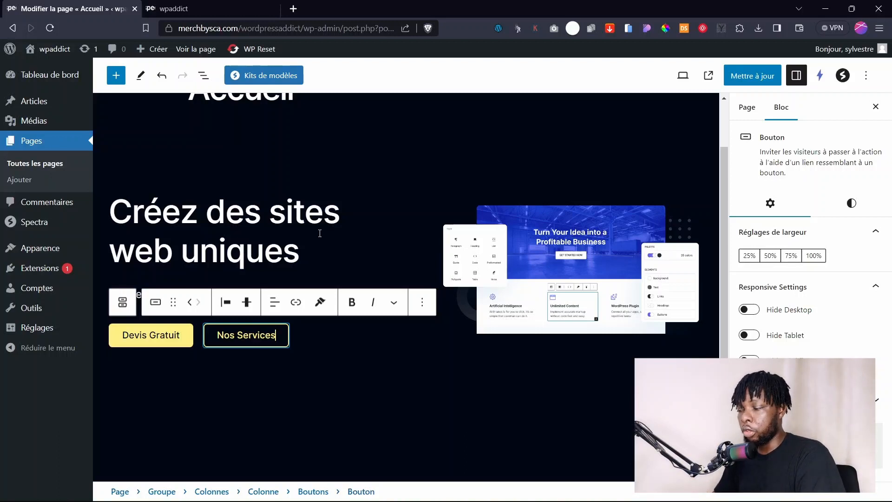
pyautogui.click(320, 413)
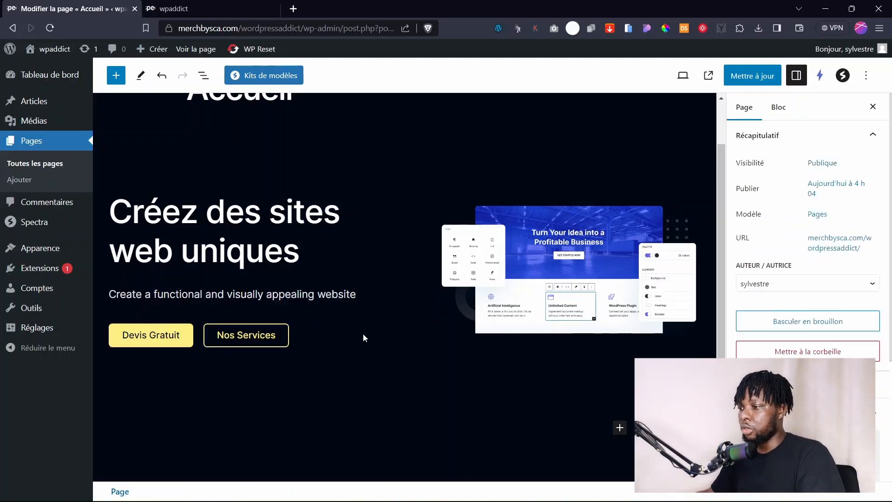
# Insert a two-column Spectra Conteneur below the hero and browse blocks for its first column.
pyautogui.click(620, 428)
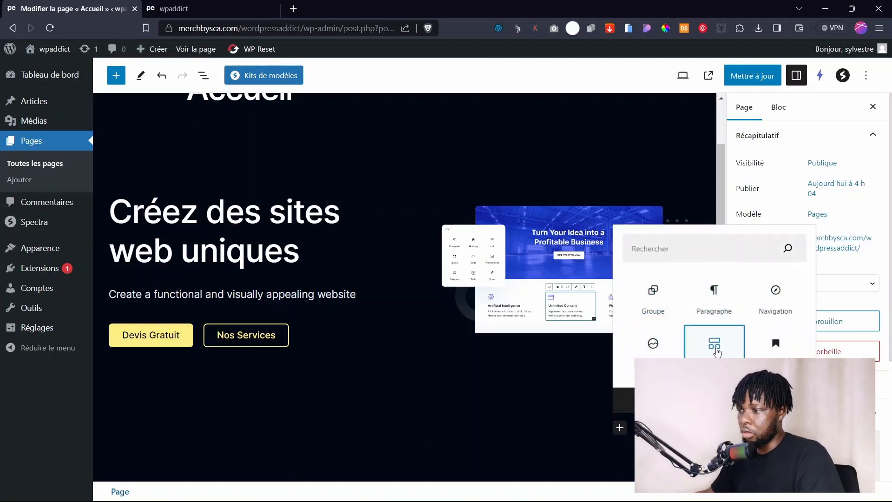
pyautogui.click(714, 344)
pyautogui.scroll(-4, 344, 363)
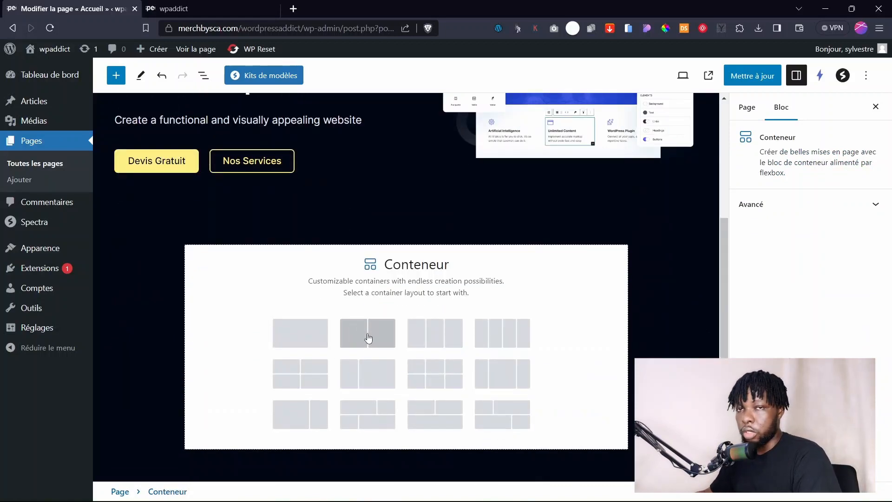
pyautogui.click(368, 337)
pyautogui.scroll(3, 358, 368)
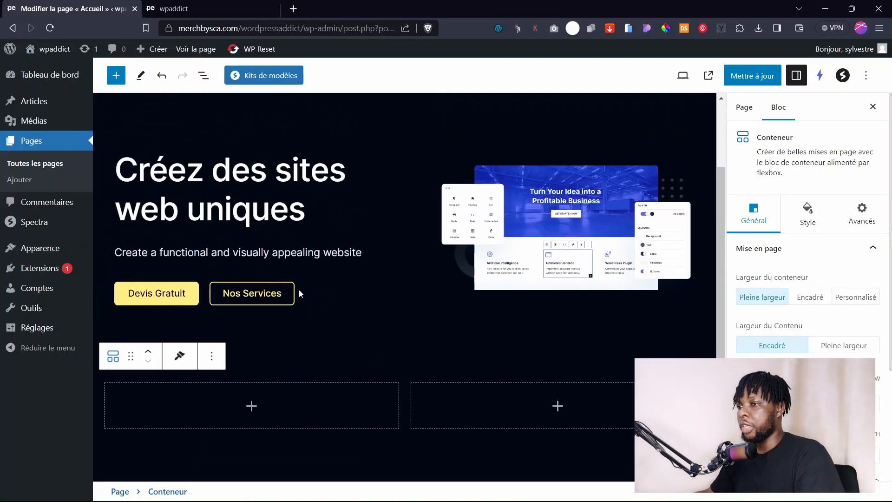
pyautogui.click(252, 403)
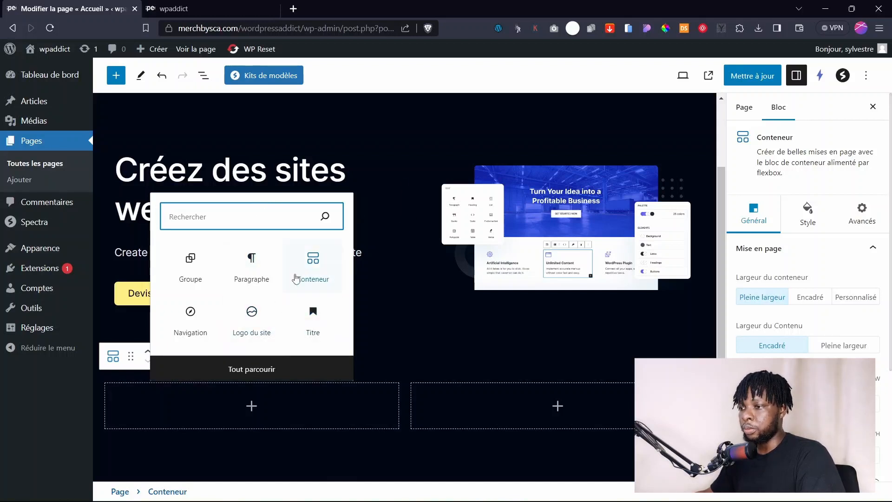
pyautogui.click(267, 368)
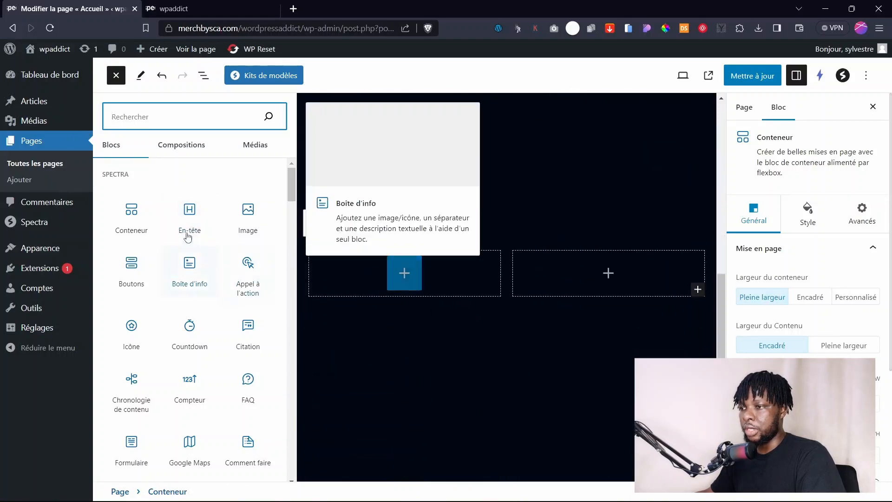
# Add a Spectra En-tête heading and a Boutons block with two Click Here buttons to the first column.
pyautogui.click(189, 219)
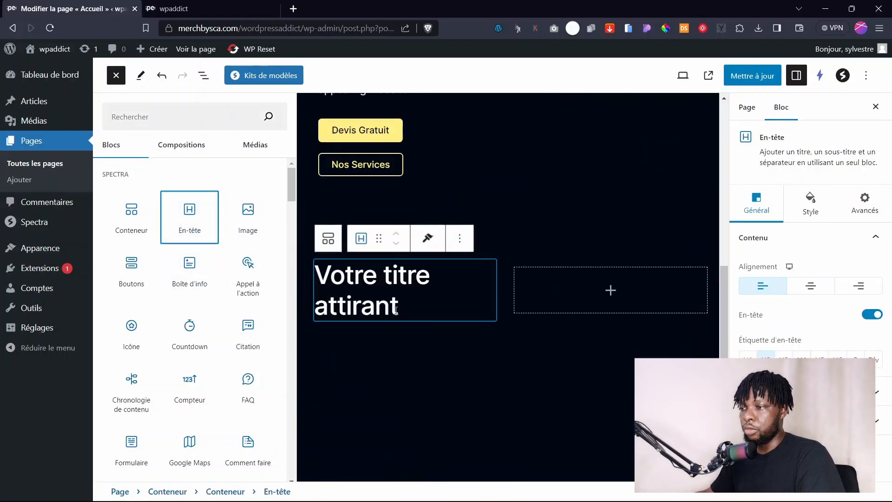
pyautogui.scroll(5, 394, 306)
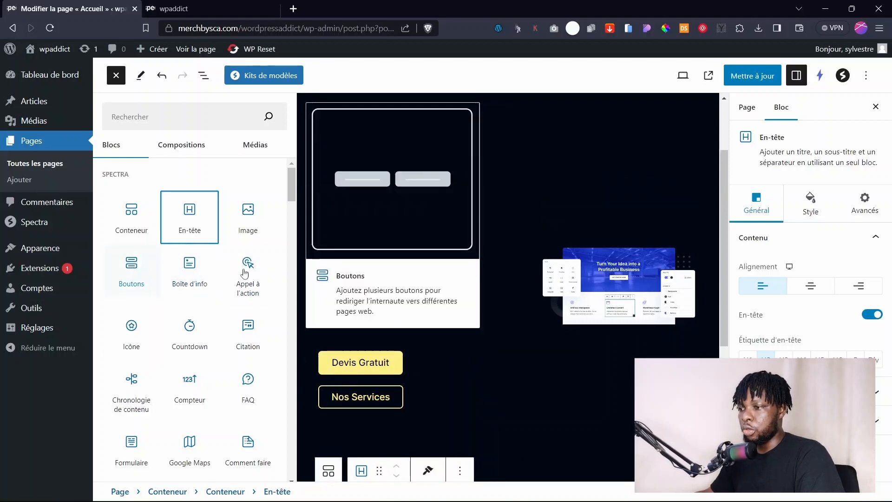
pyautogui.scroll(-5, 473, 361)
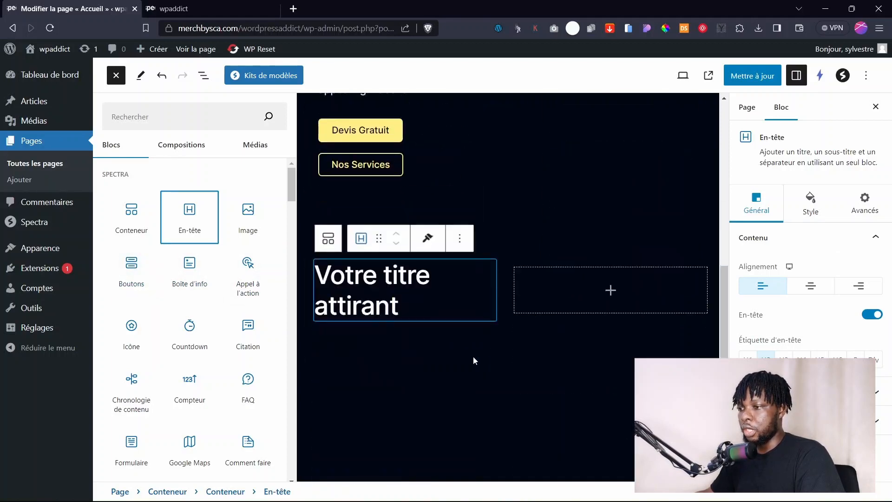
pyautogui.click(131, 271)
pyautogui.scroll(-1, 445, 315)
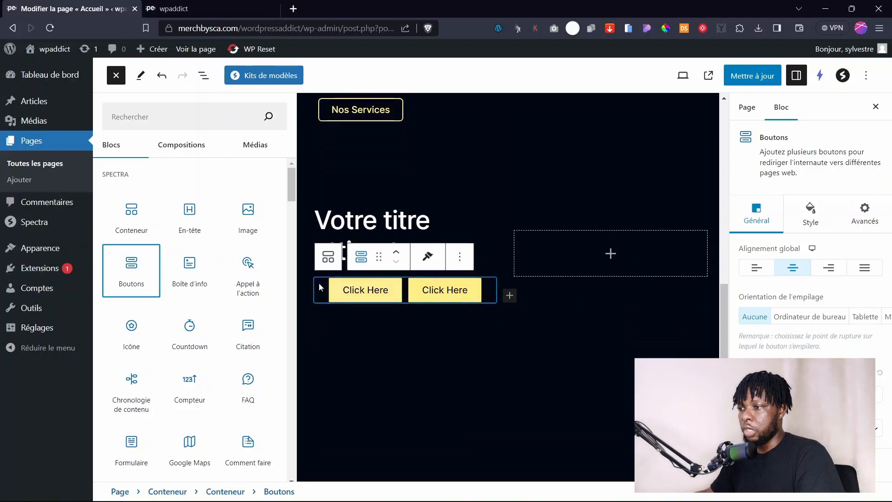
pyautogui.scroll(1, 507, 364)
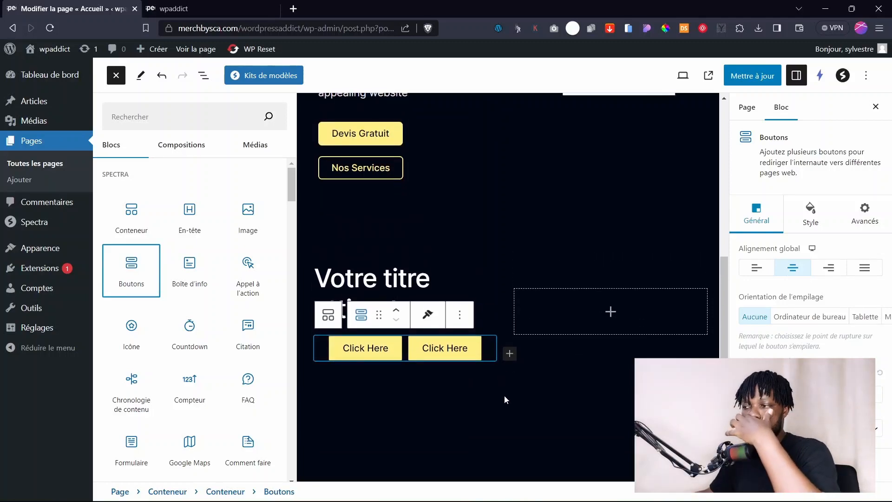
pyautogui.click(611, 311)
pyautogui.scroll(3, 613, 245)
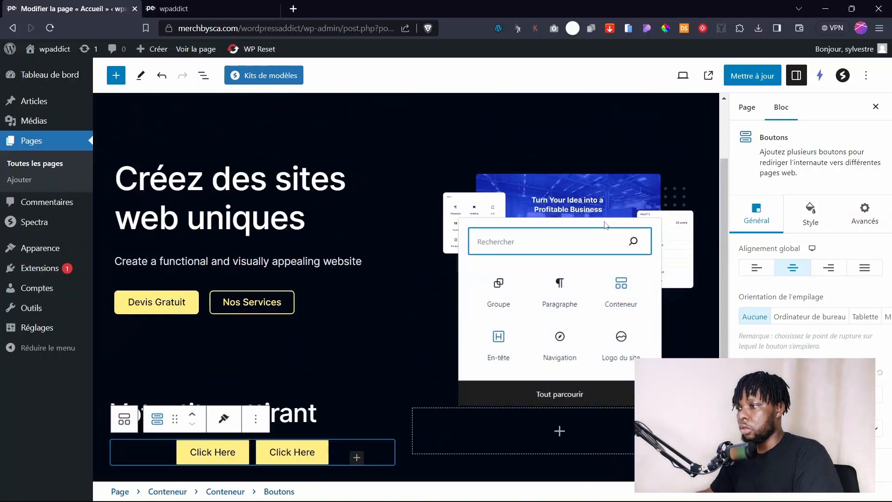
# Duplicate the hero image and move the copy into the new Conteneur section.
pyautogui.click(570, 209)
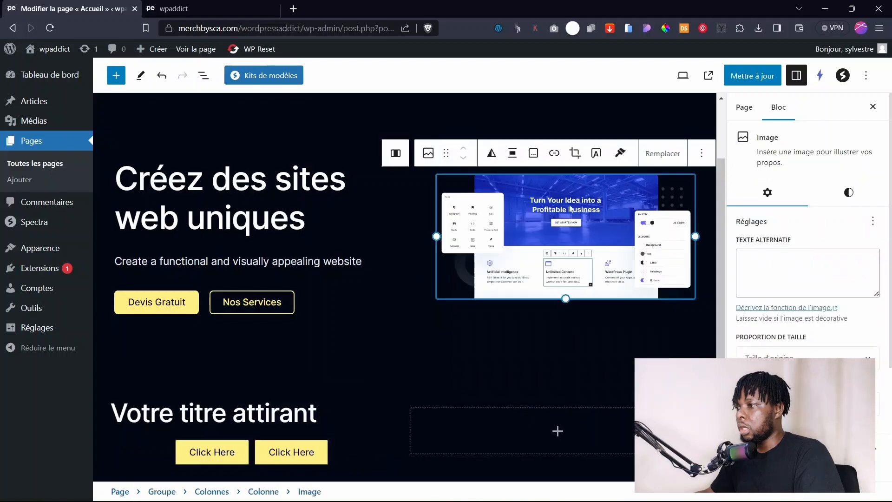
pyautogui.click(702, 155)
pyautogui.click(724, 231)
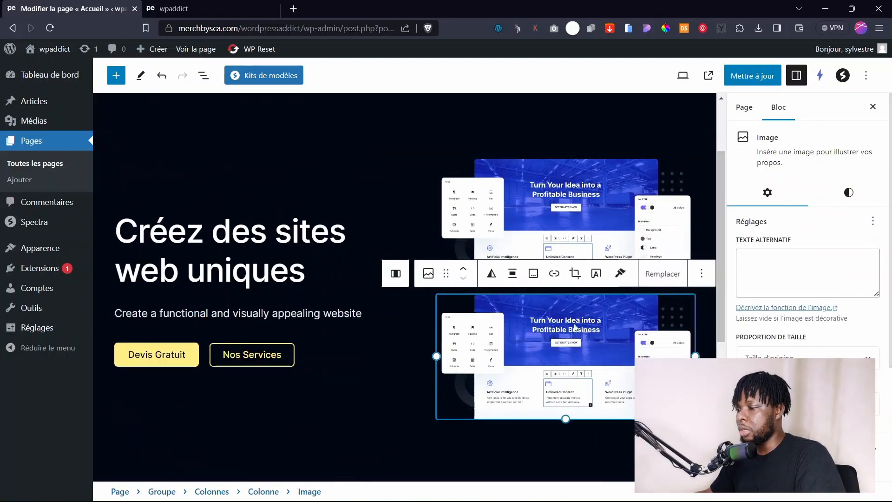
pyautogui.scroll(-3, 558, 288)
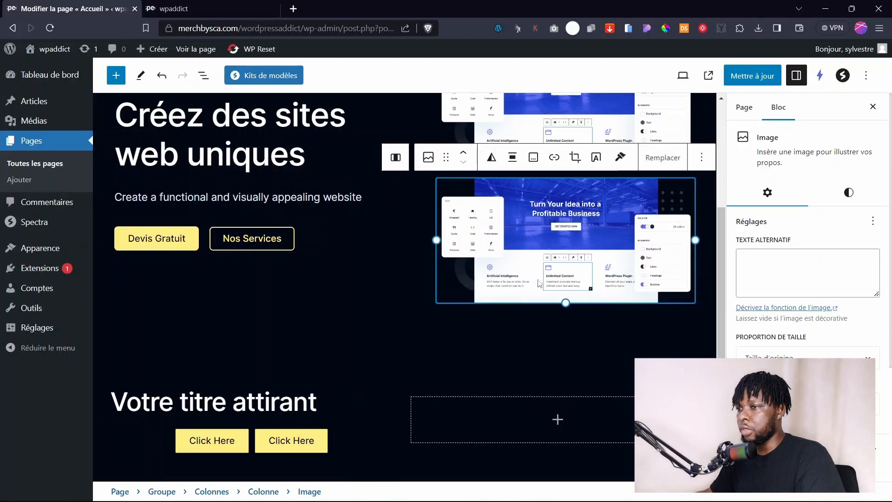
pyautogui.click(204, 75)
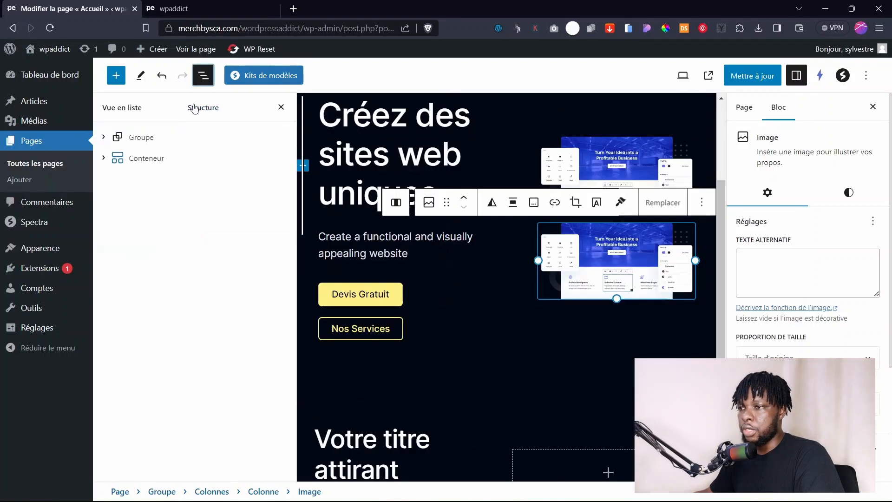
pyautogui.moveTo(194, 243); pyautogui.dragTo(104, 253)
pyautogui.click(103, 248)
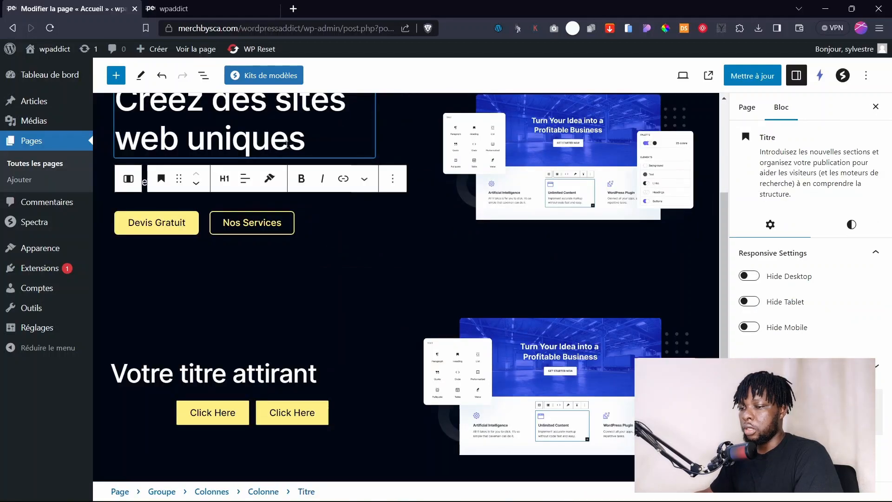
# Replace the 'Votre titre attirant' heading with the copied hero title 'Créez des sites web uniques'.
pyautogui.hotkey('ctrl', 'a')
pyautogui.hotkey('ctrl', 'c')
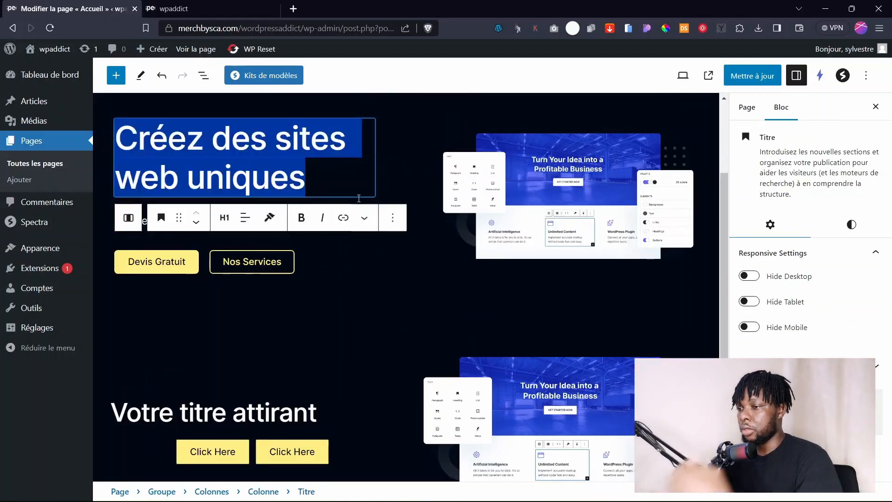
pyautogui.click(281, 408)
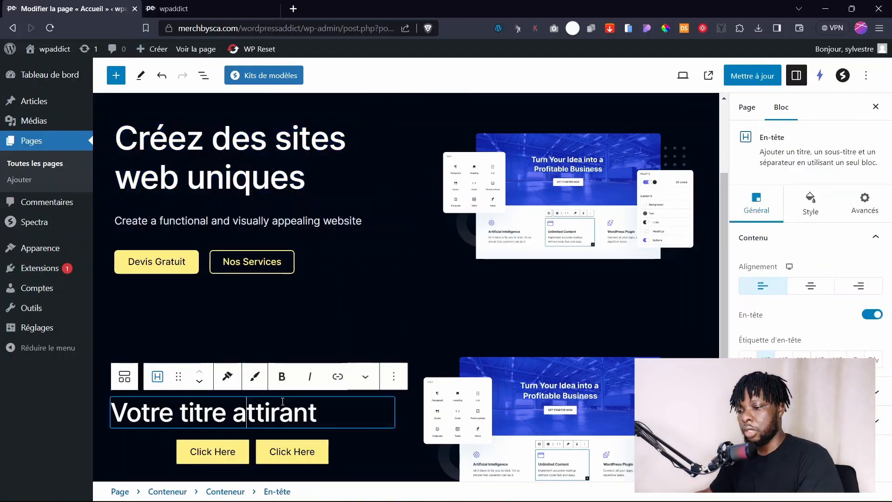
pyautogui.hotkey('ctrl', 'a')
pyautogui.hotkey('ctrl', 'v')
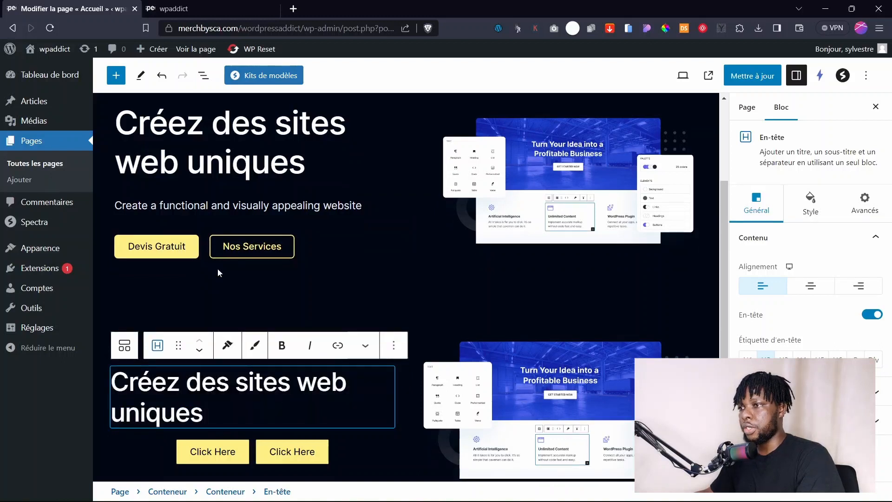
pyautogui.press('Up')
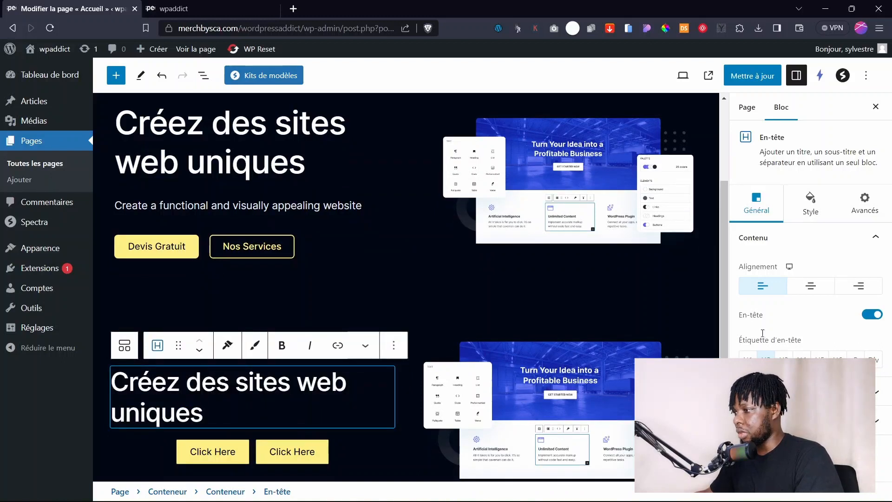
# Give the 'Créez des sites web uniques' heading typography font size 60 and weight 600.
pyautogui.click(812, 205)
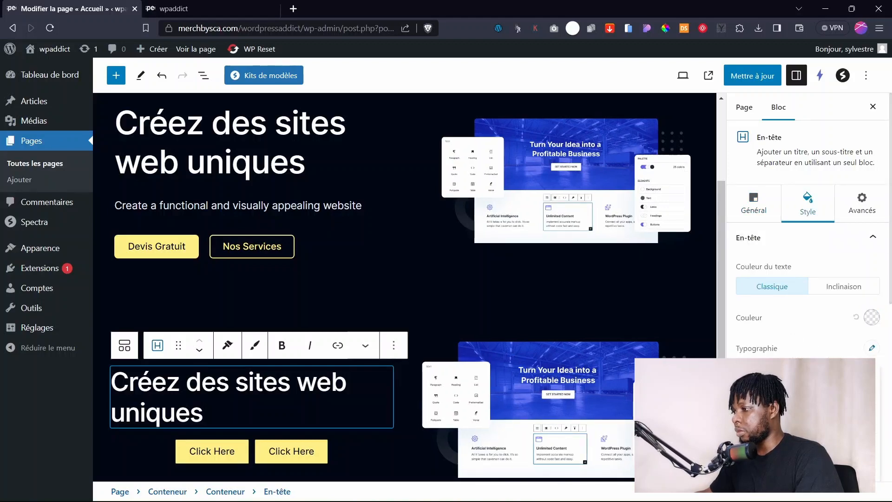
pyautogui.moveTo(772, 432)
pyautogui.mouseDown()
pyautogui.moveTo(788, 432)
pyautogui.moveTo(776, 432)
pyautogui.mouseUp()
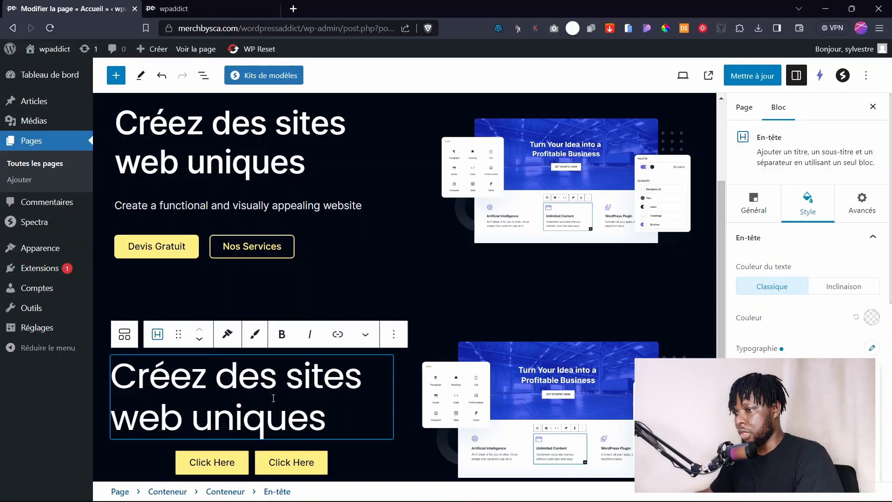
pyautogui.scroll(-2, 817, 372)
pyautogui.click(831, 340)
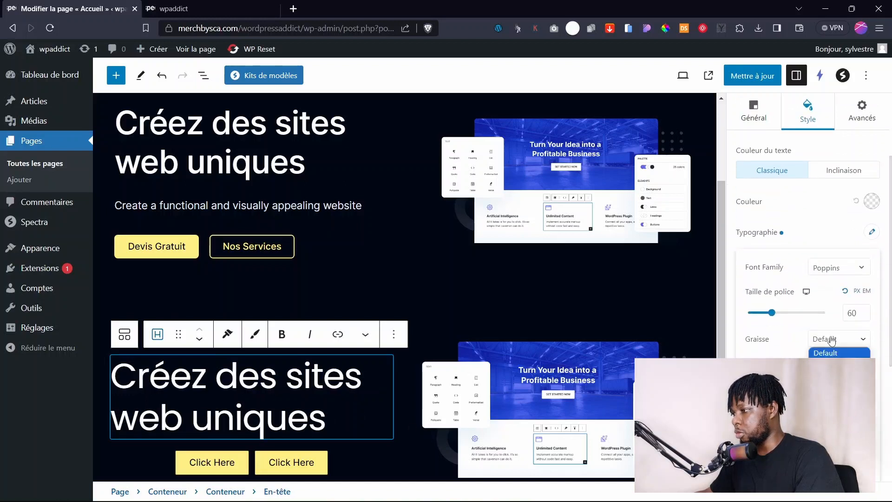
pyautogui.click(832, 420)
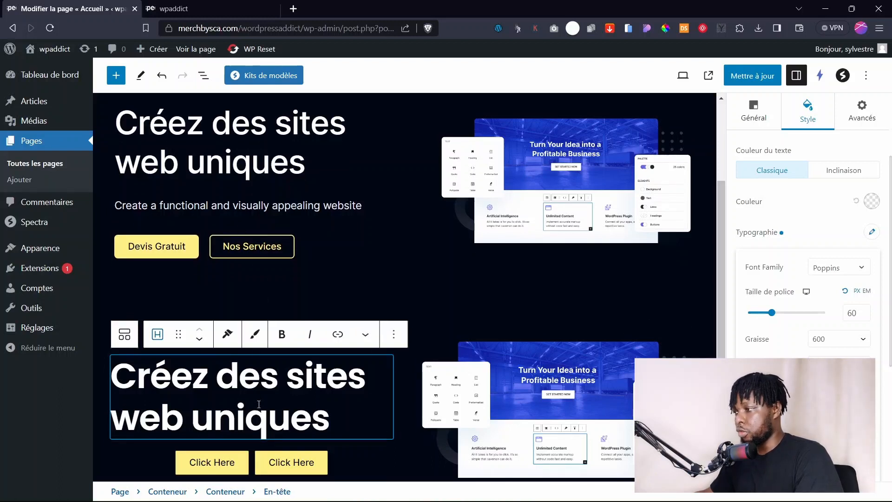
pyautogui.scroll(3, 776, 221)
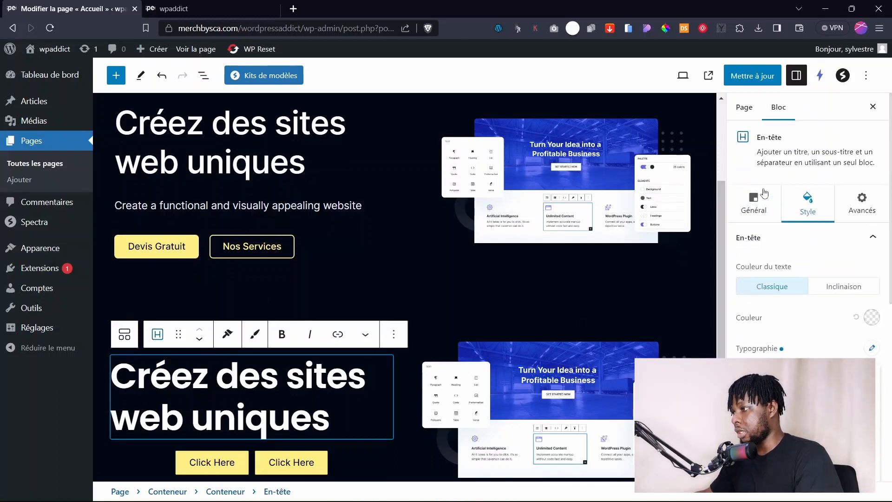
# Turn on the heading's subtitle, trying it above, then keeping it below the heading.
pyautogui.click(757, 212)
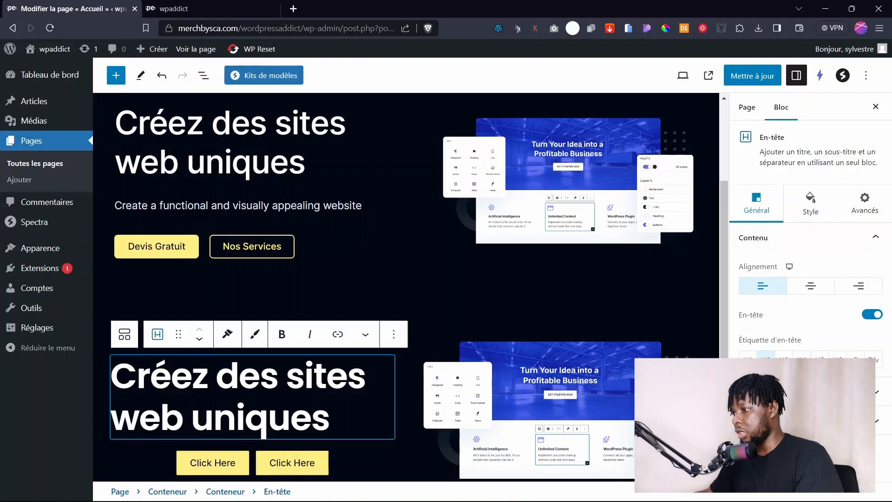
pyautogui.click(876, 392)
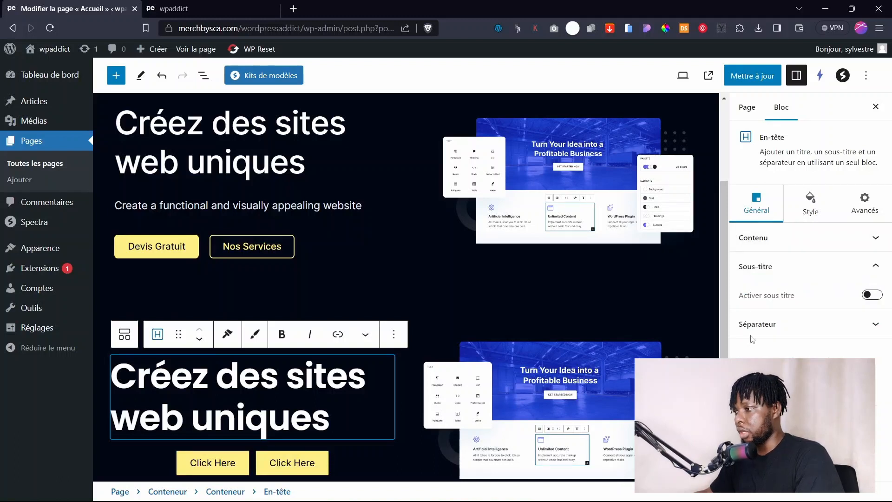
pyautogui.click(866, 296)
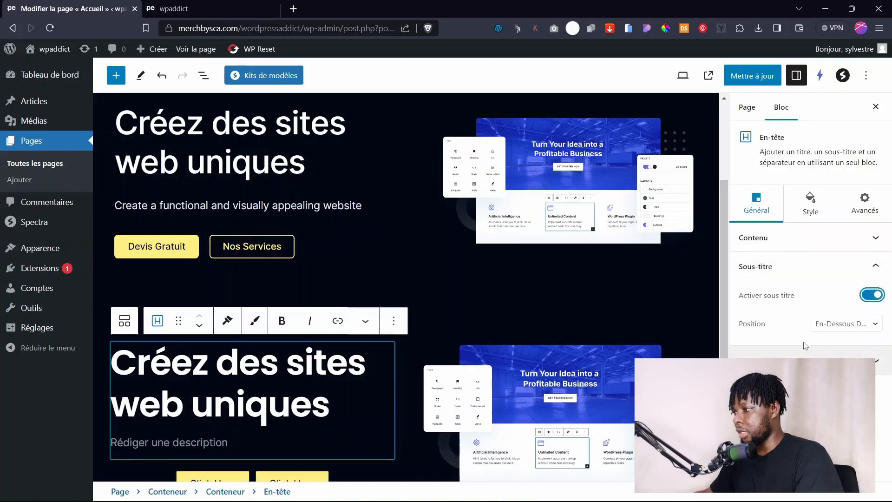
pyautogui.click(844, 326)
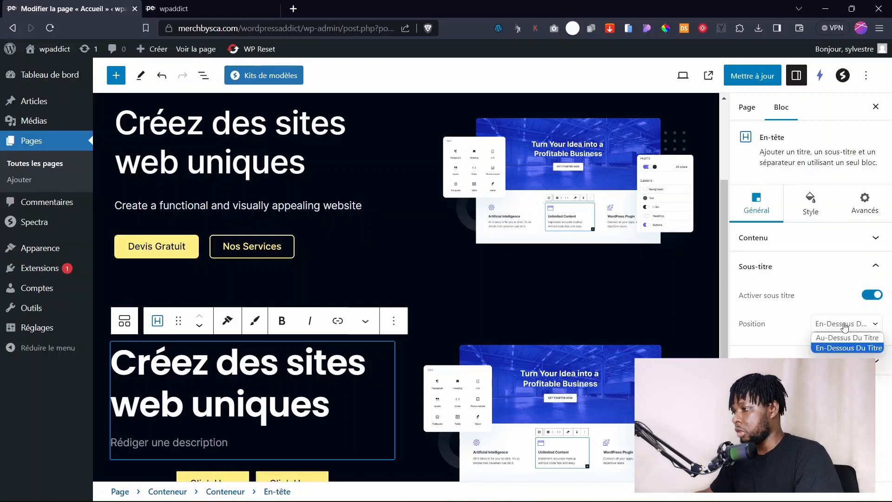
pyautogui.click(825, 337)
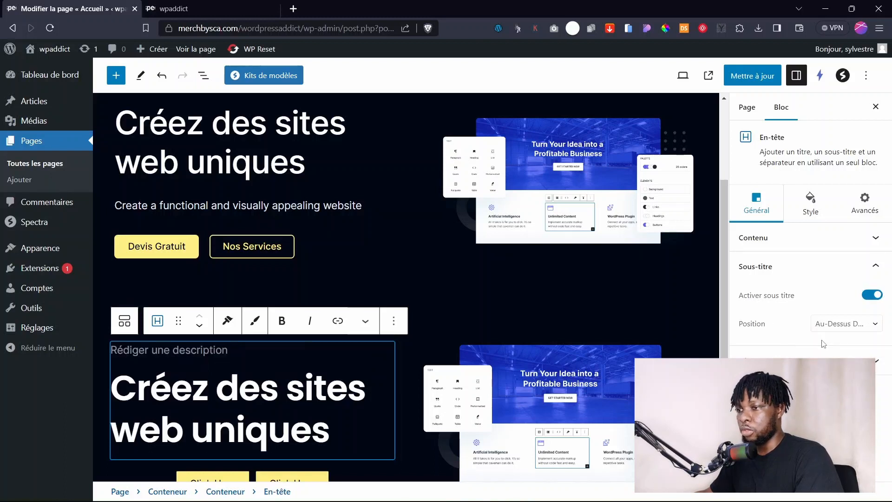
pyautogui.click(838, 325)
pyautogui.click(841, 347)
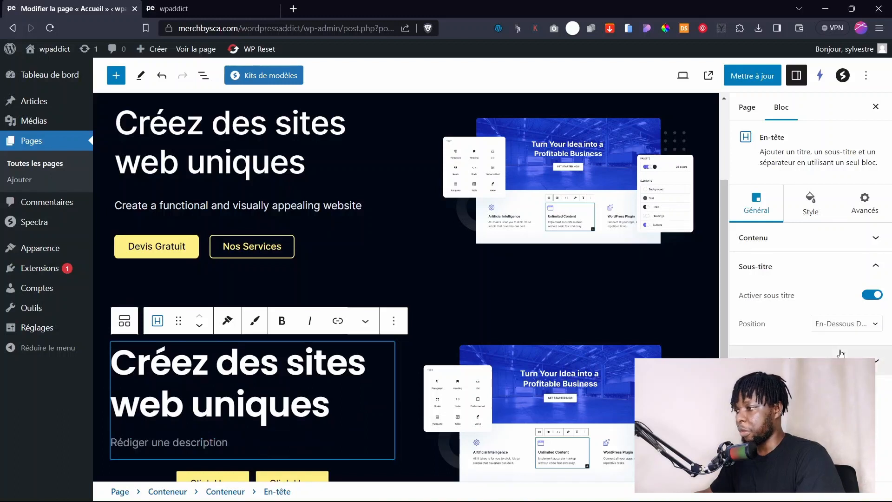
# Try a double separator line under the heading, then remove it again.
pyautogui.click(799, 360)
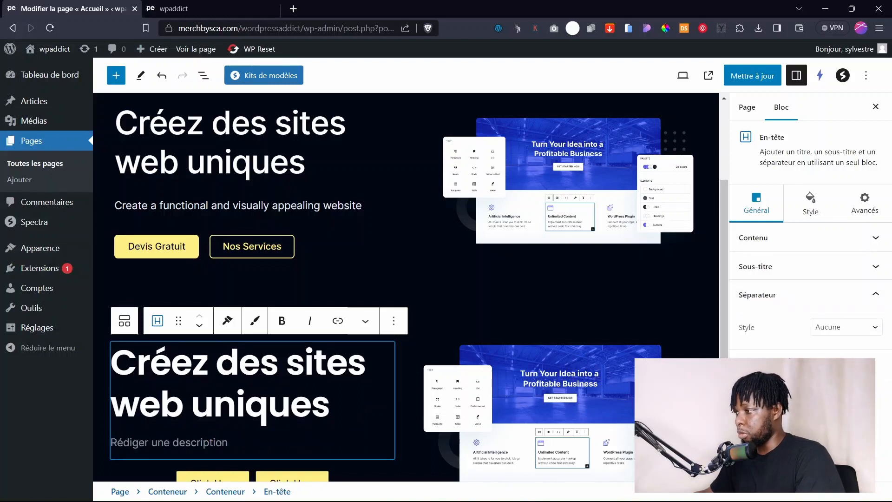
pyautogui.click(839, 331)
pyautogui.click(832, 382)
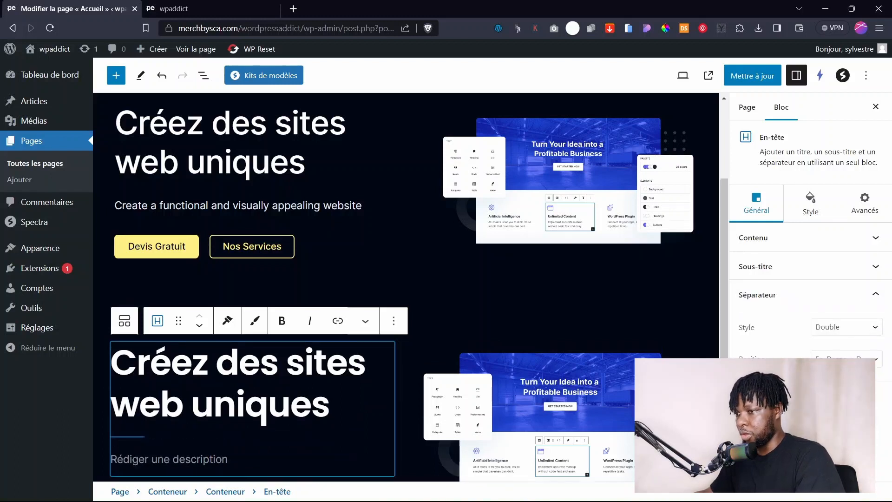
pyautogui.click(826, 326)
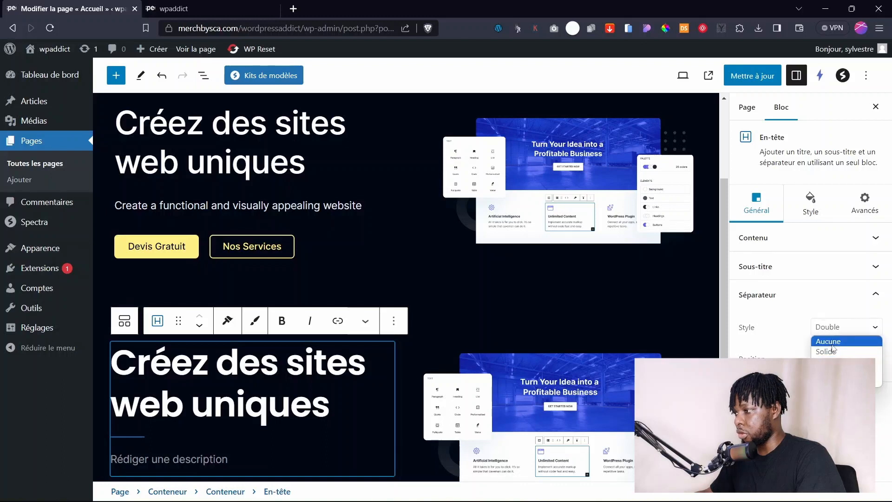
pyautogui.click(828, 340)
# Apply a new typography font to the heading's subtitle in its style settings.
pyautogui.click(798, 215)
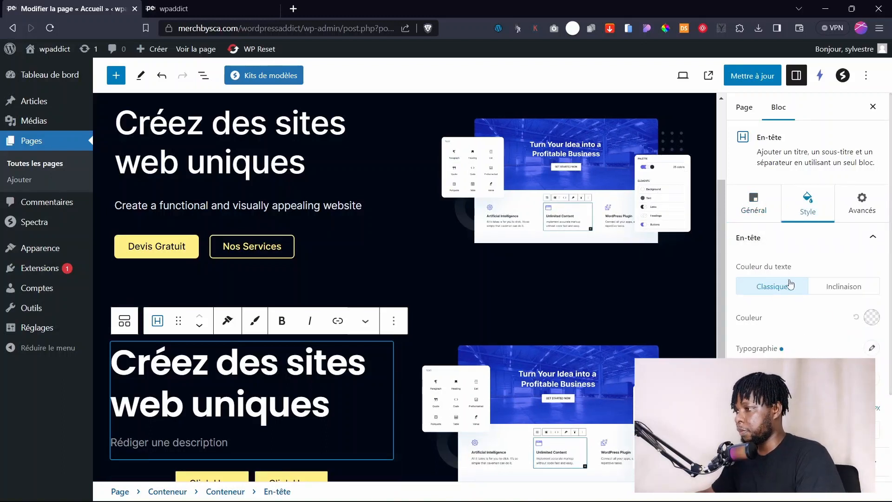
pyautogui.click(773, 237)
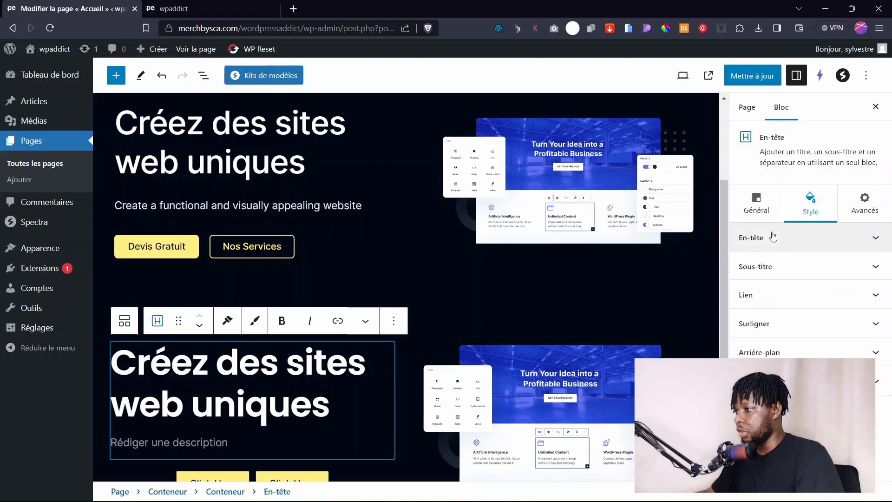
pyautogui.click(763, 276)
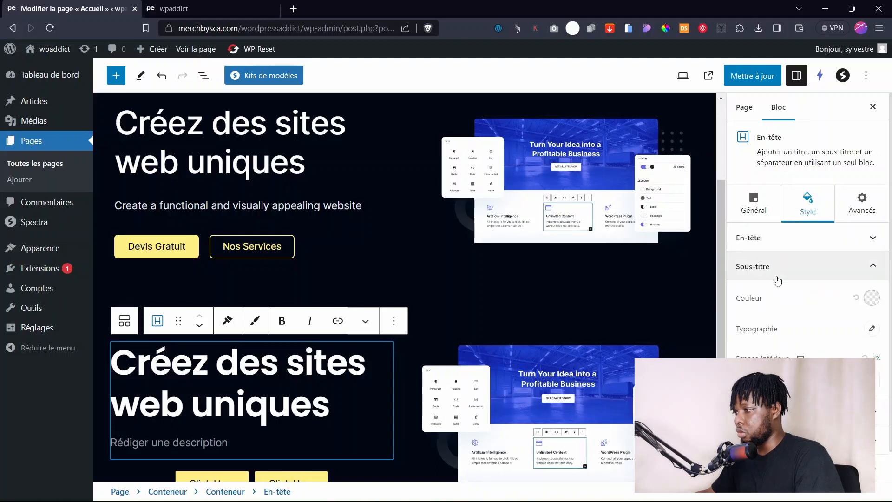
pyautogui.click(873, 329)
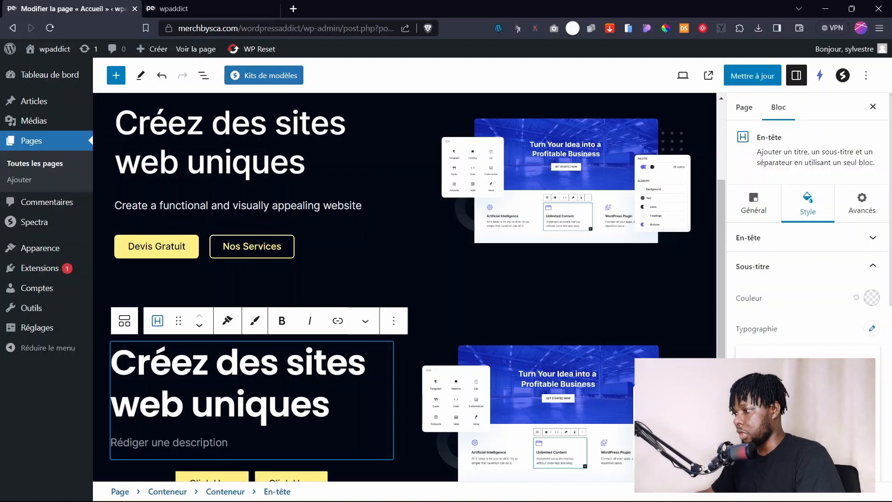
pyautogui.click(835, 390)
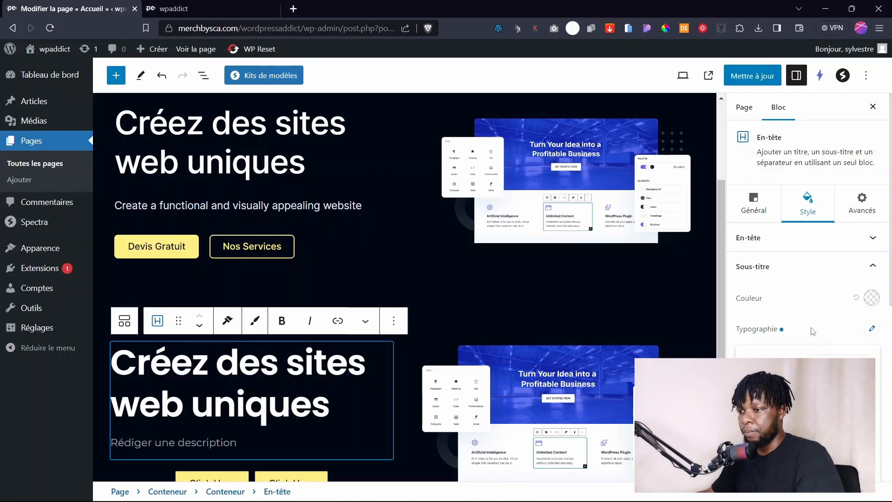
pyautogui.click(813, 330)
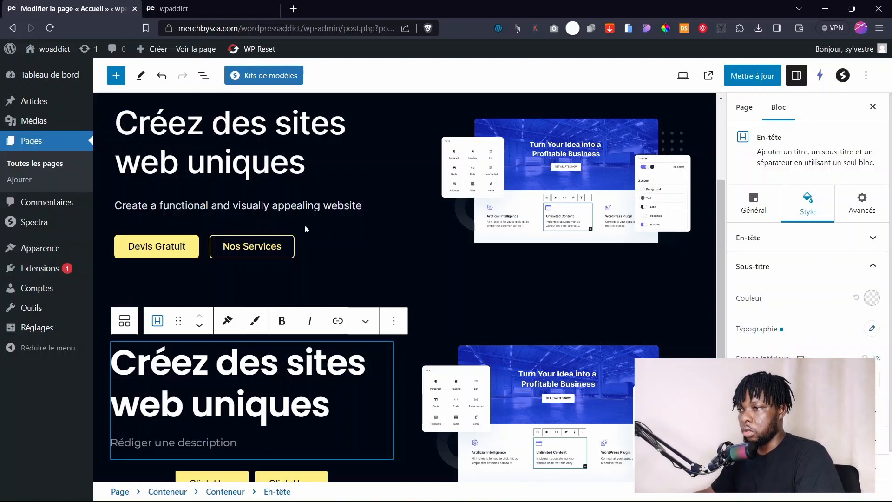
# Select the English subtitle line and place the caret in the new hero's description.
pyautogui.click(291, 204)
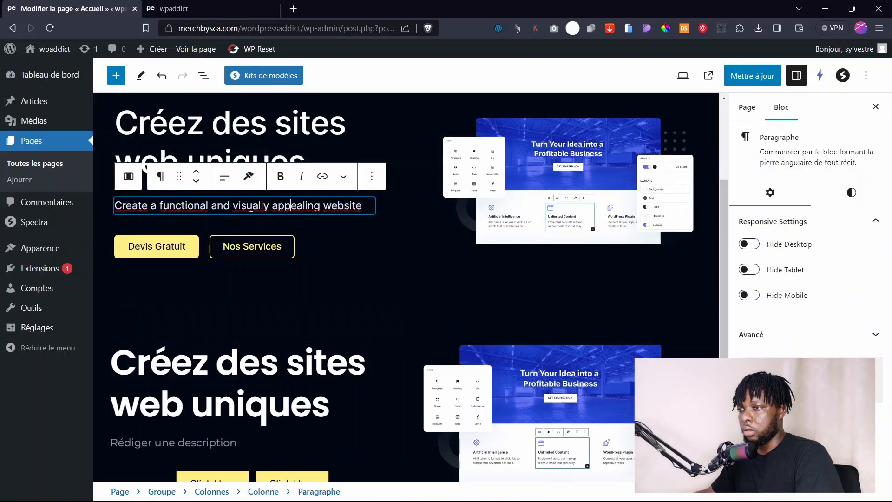
pyautogui.moveTo(367, 207); pyautogui.dragTo(118, 205)
pyautogui.hotkey('ctrl', 'c')
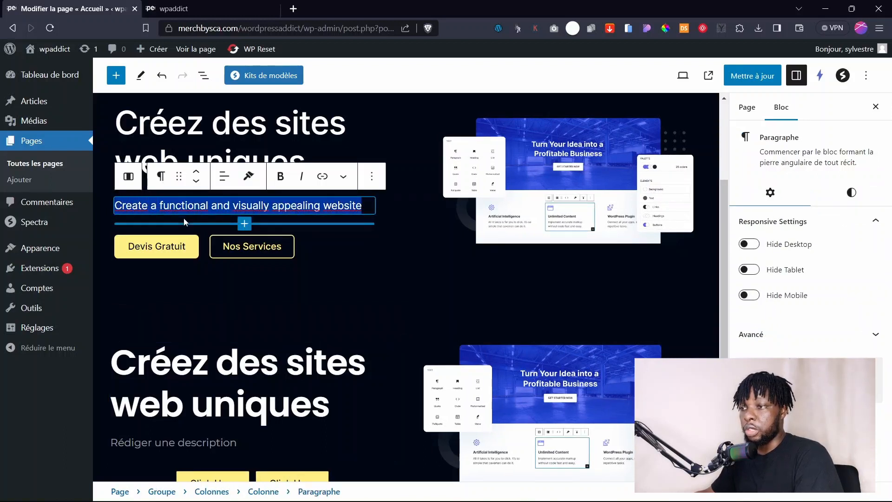
pyautogui.scroll(-5, 265, 316)
pyautogui.click(222, 237)
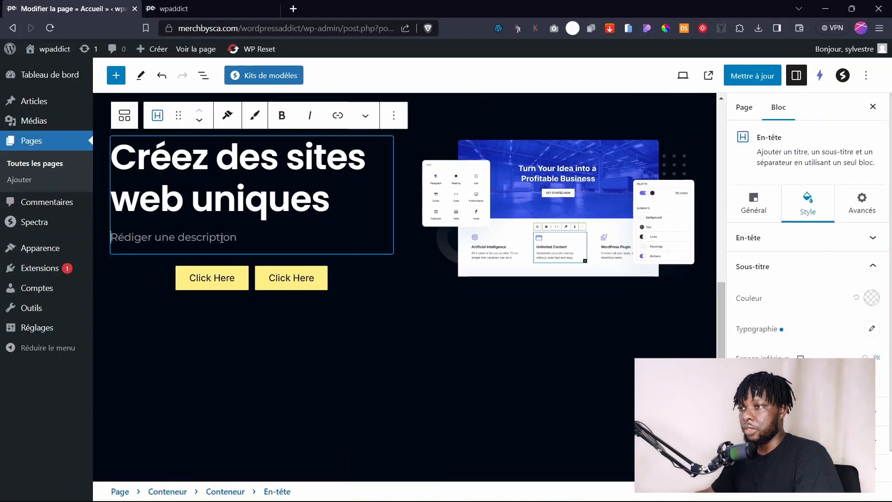
# Translate the English subtitle to French on deepl.com/translator and copy the result.
pyautogui.click(294, 8)
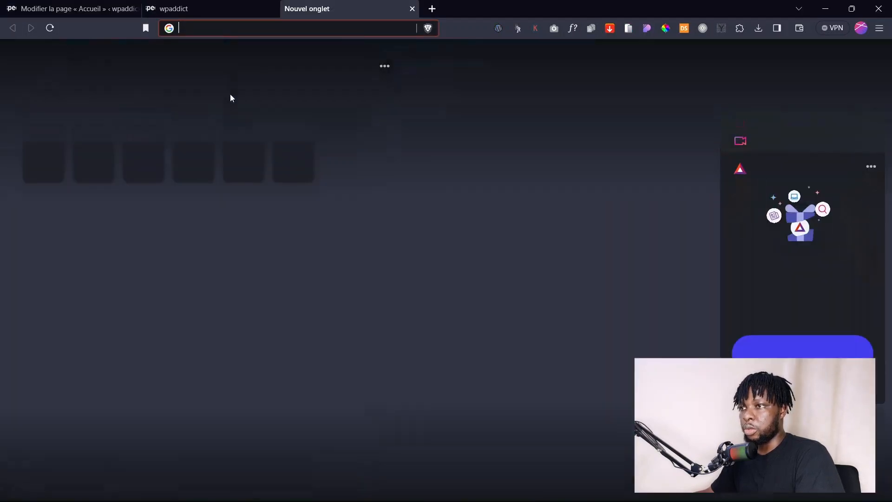
pyautogui.write('deepl.com/translator')
pyautogui.press('Return')
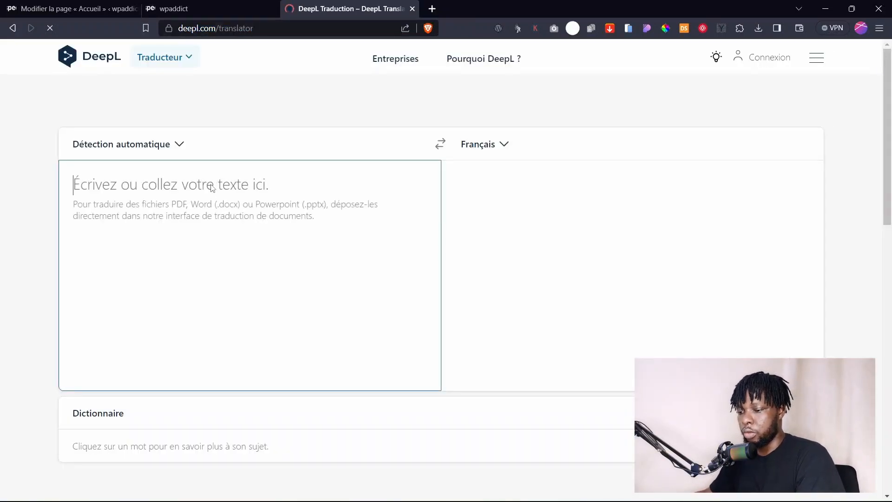
pyautogui.hotkey('ctrl', 'v')
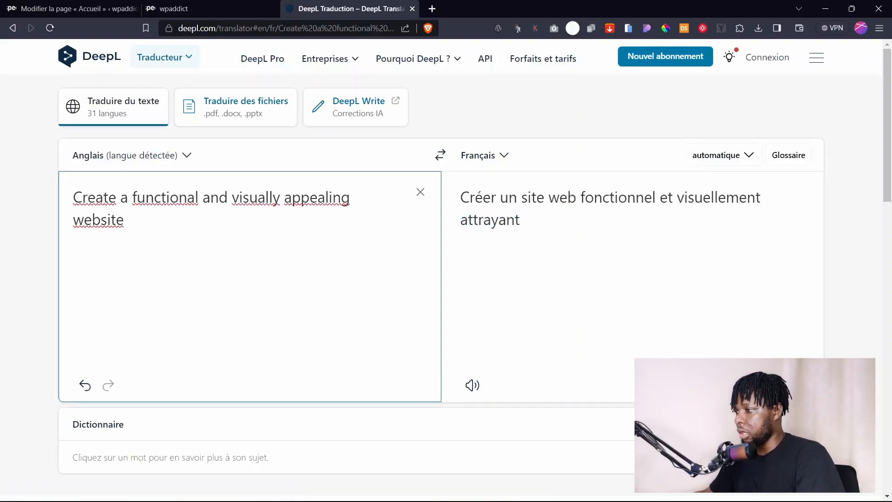
pyautogui.click(784, 385)
pyautogui.click(113, 4)
pyautogui.click(201, 4)
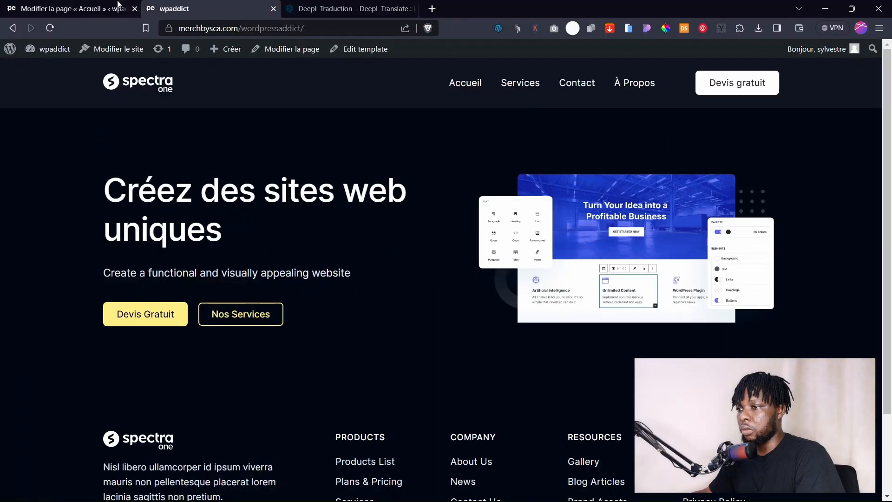
# Paste 'Créer un site web fonctionnel et visuellement attrayant' into the new hero's description.
pyautogui.click(118, 4)
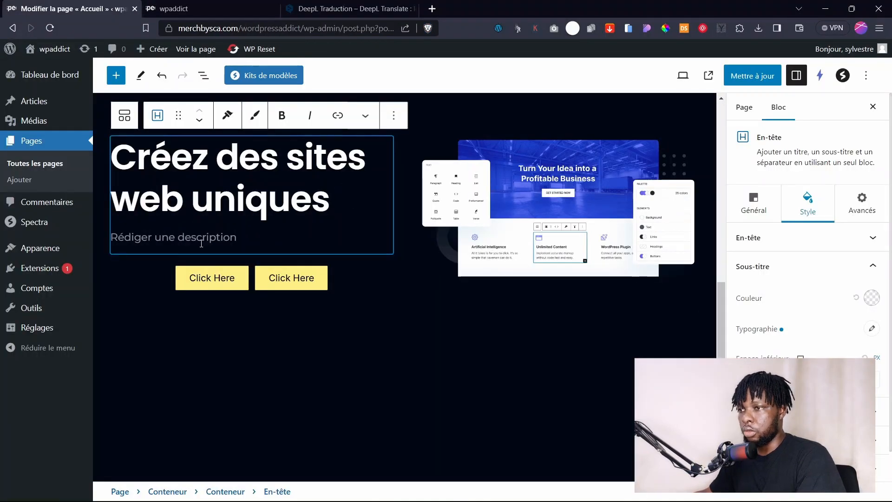
pyautogui.click(202, 238)
pyautogui.write('Créer un site web fonctionnel et visuellement attrayant')
pyautogui.click(292, 373)
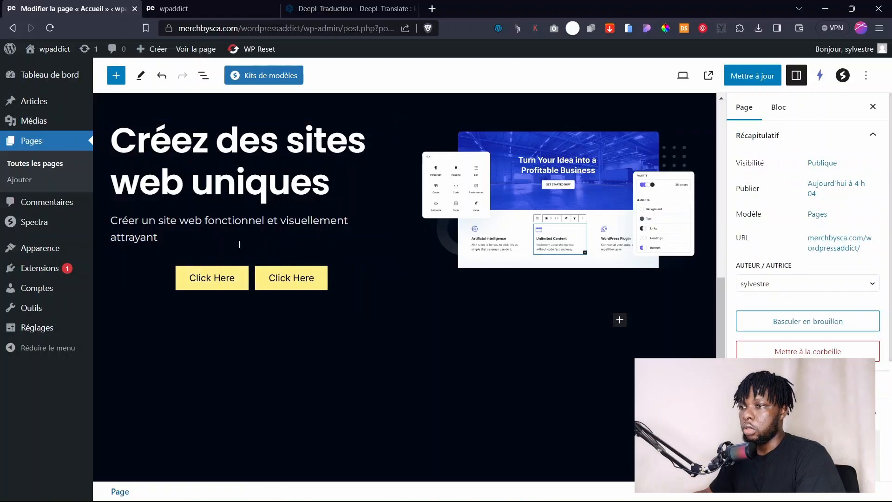
pyautogui.scroll(5, 225, 241)
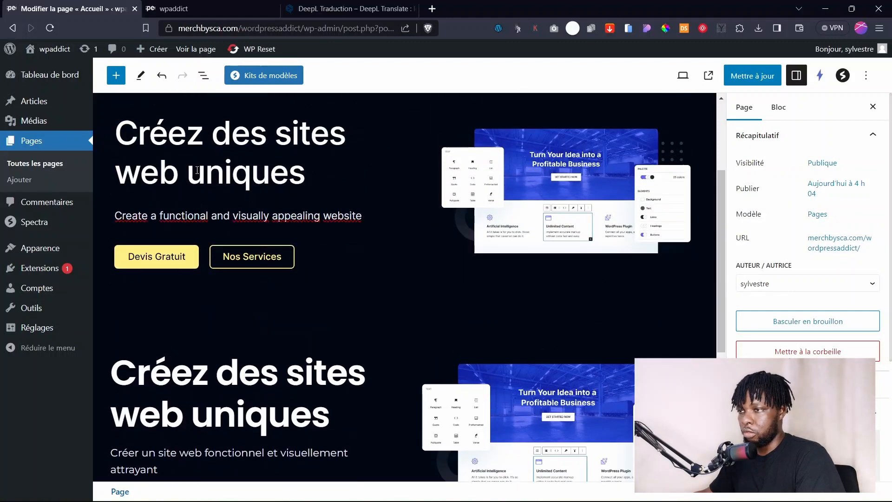
pyautogui.scroll(3, 197, 170)
pyautogui.scroll(-5, 159, 208)
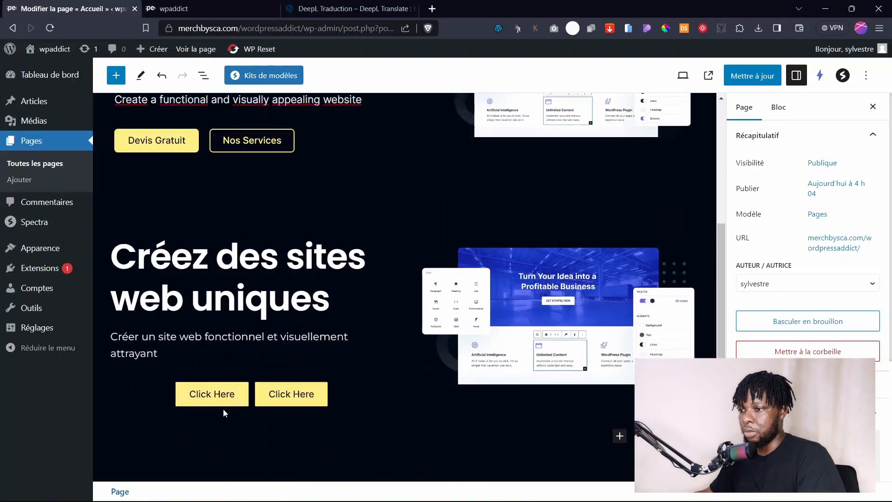
pyautogui.click(161, 402)
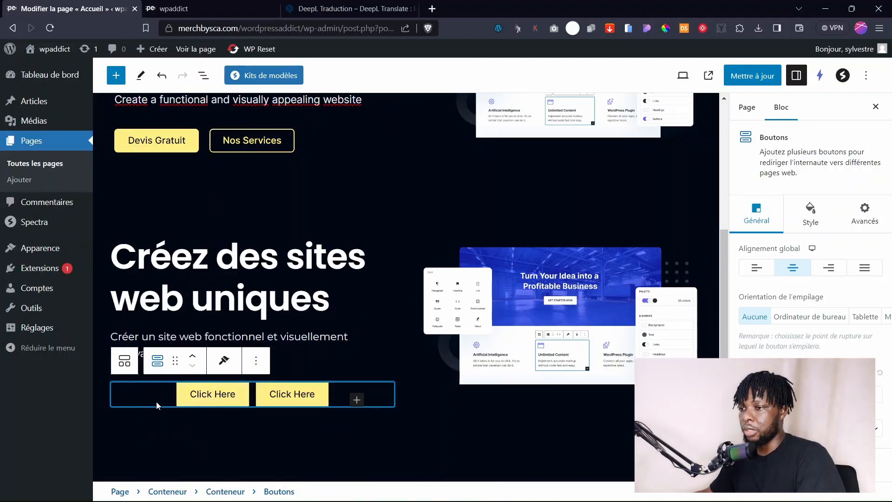
# Set the new hero's Boutons block global alignment to left.
pyautogui.click(204, 75)
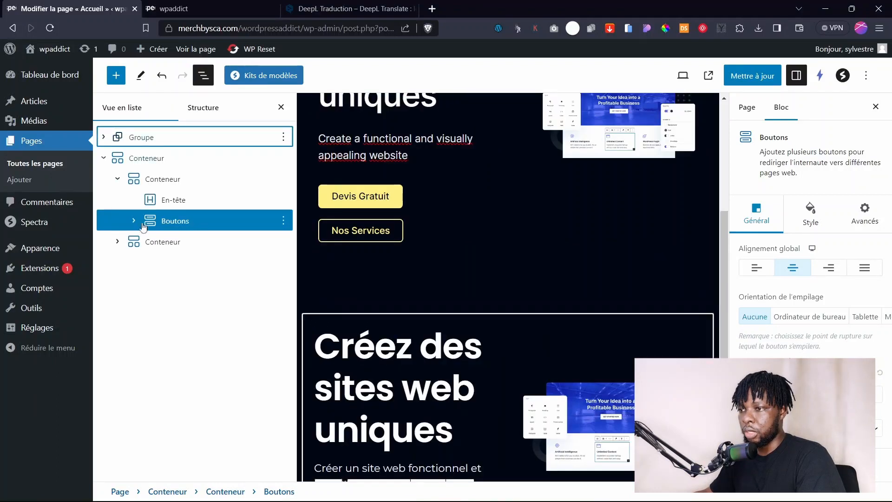
pyautogui.click(757, 270)
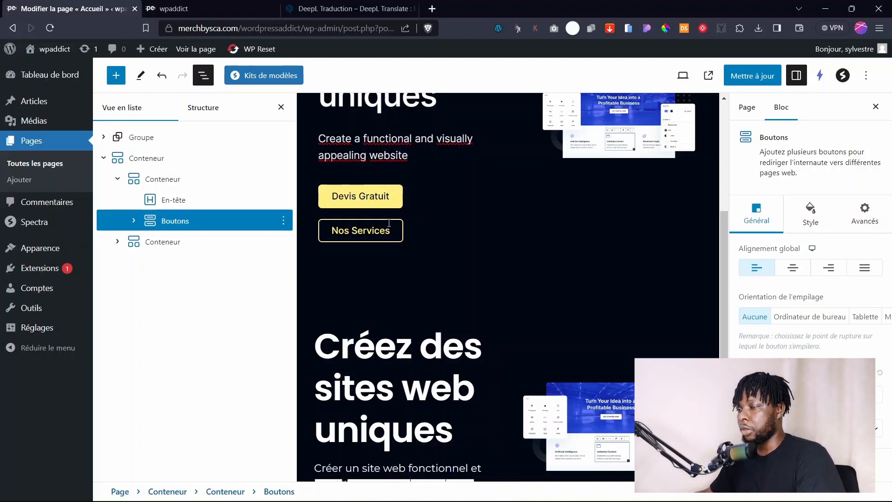
pyautogui.click(282, 107)
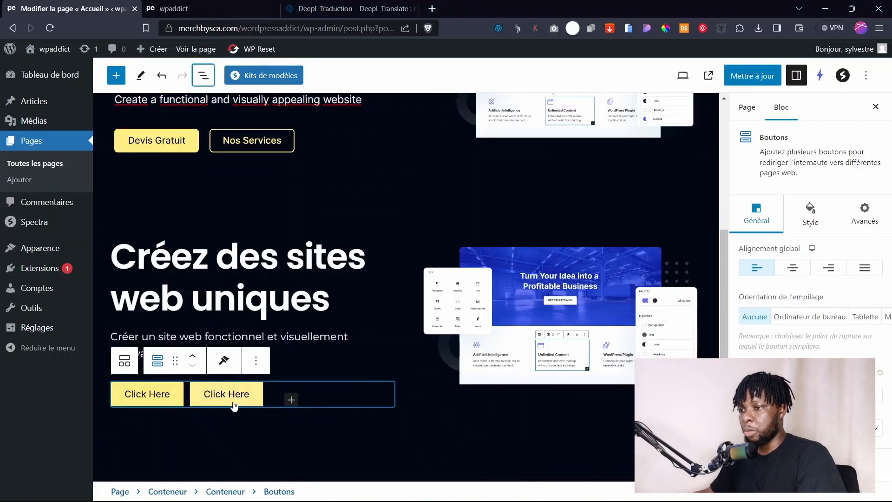
pyautogui.click(172, 405)
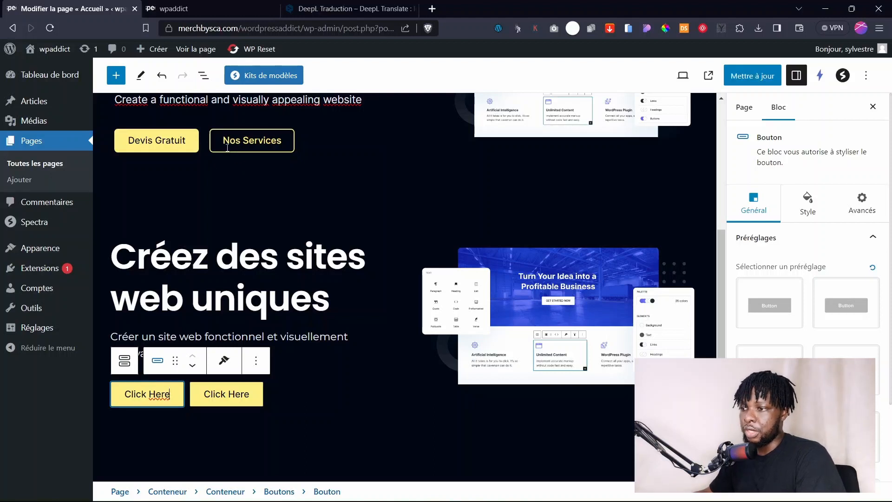
# Apply the second preset style to the first Click Here button.
pyautogui.click(191, 421)
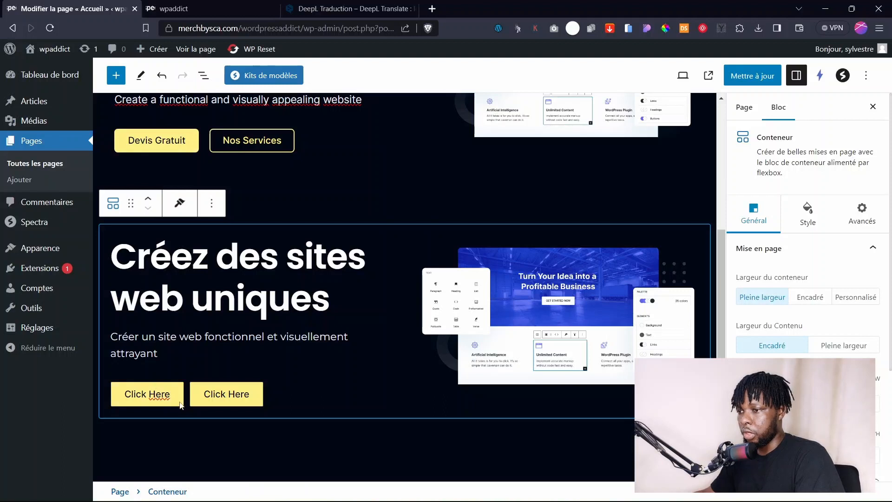
pyautogui.click(164, 398)
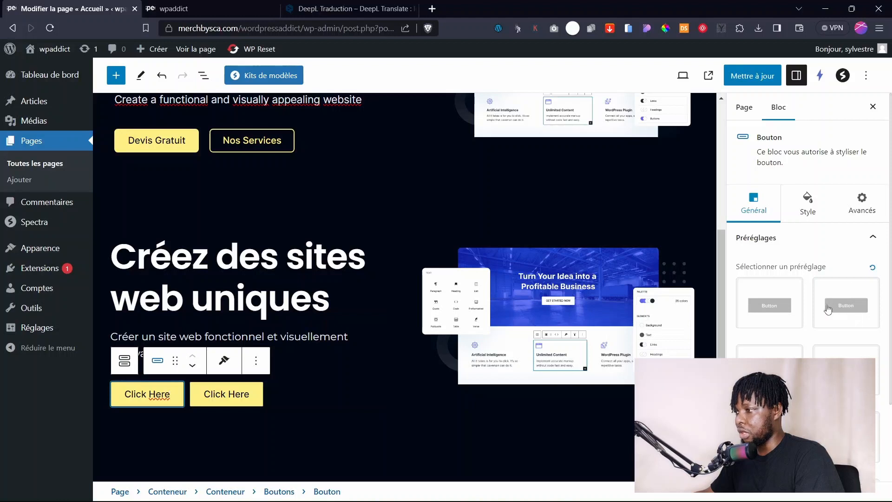
pyautogui.click(845, 303)
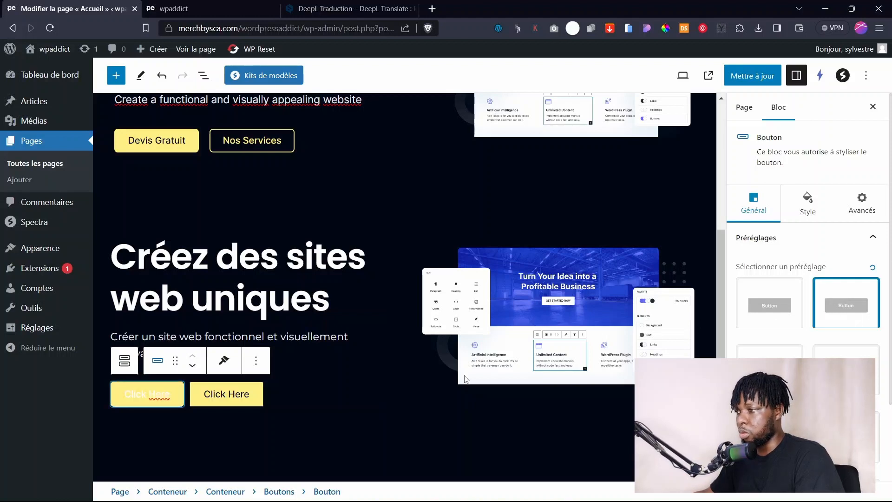
pyautogui.click(199, 433)
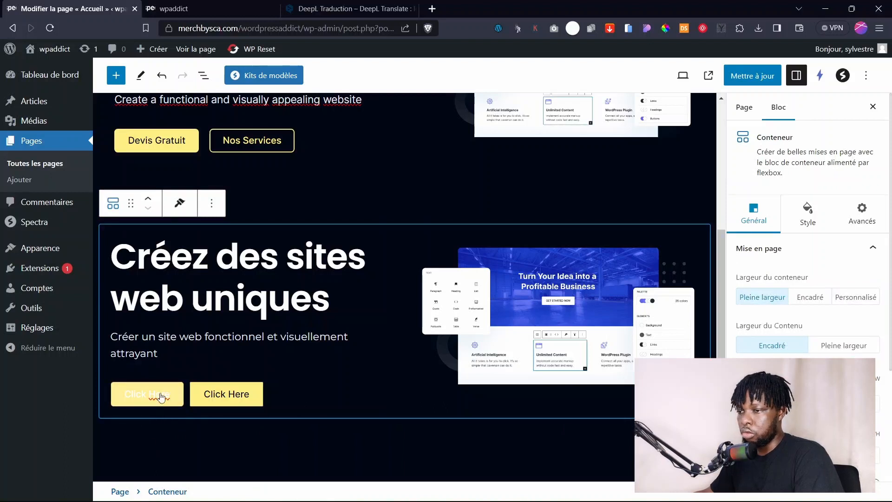
pyautogui.click(147, 400)
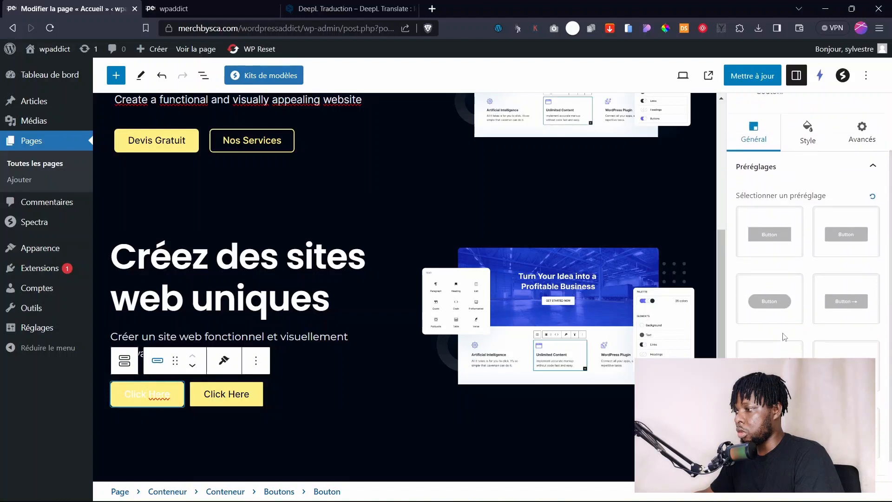
# Set the button's text colour to near-black, with pale yellow FFF199 on hover.
pyautogui.click(809, 204)
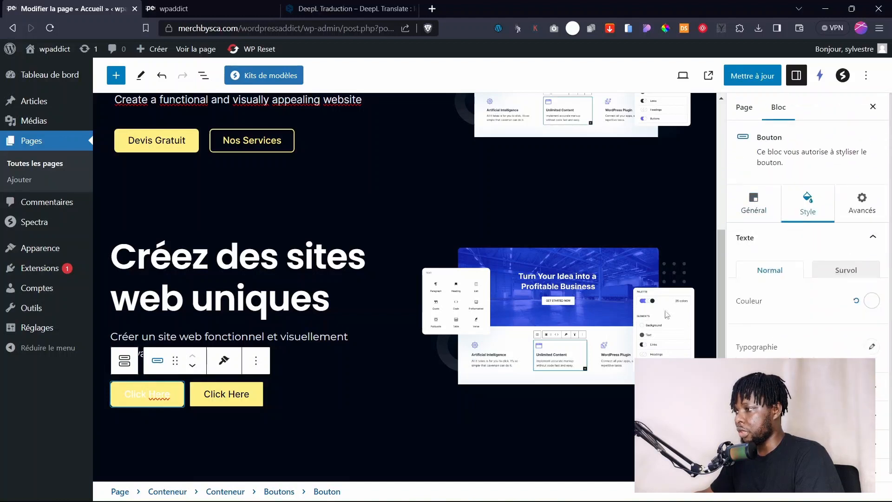
pyautogui.click(874, 305)
pyautogui.click(854, 278)
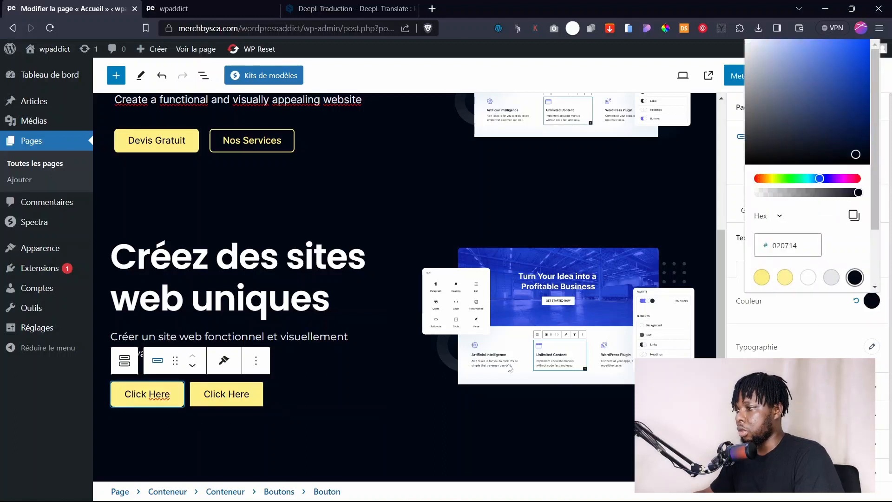
pyautogui.click(802, 311)
pyautogui.click(836, 273)
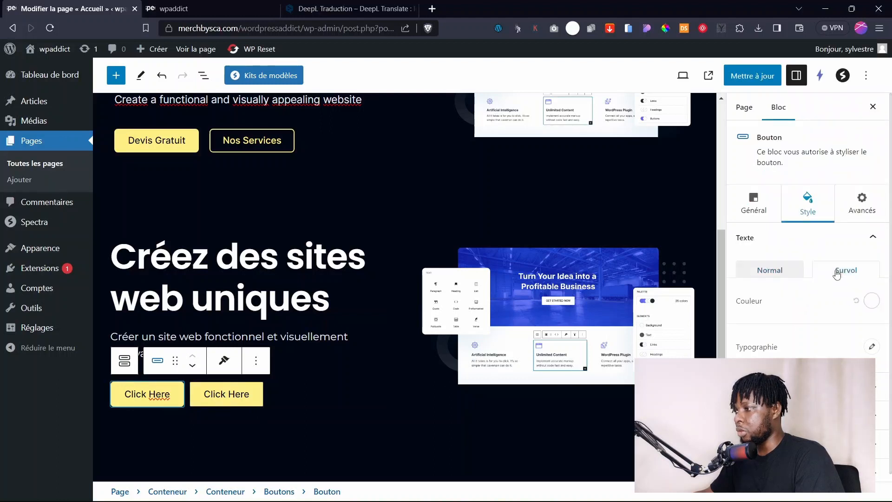
pyautogui.click(872, 302)
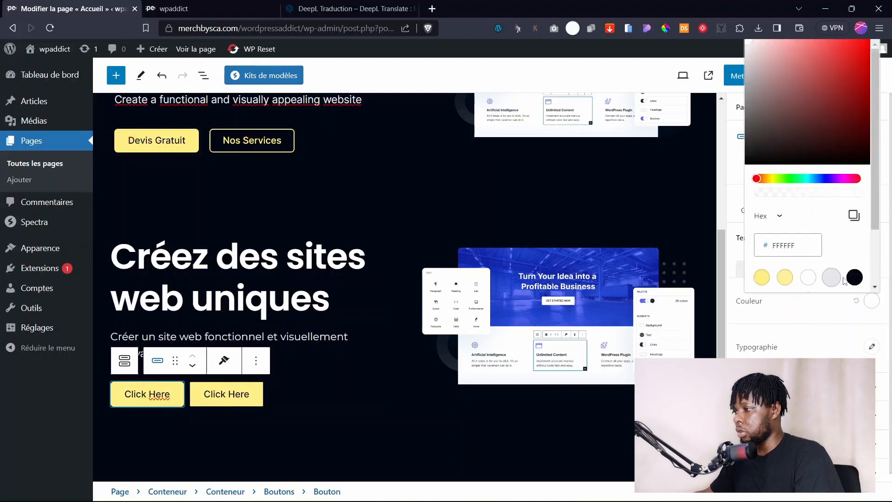
pyautogui.click(785, 277)
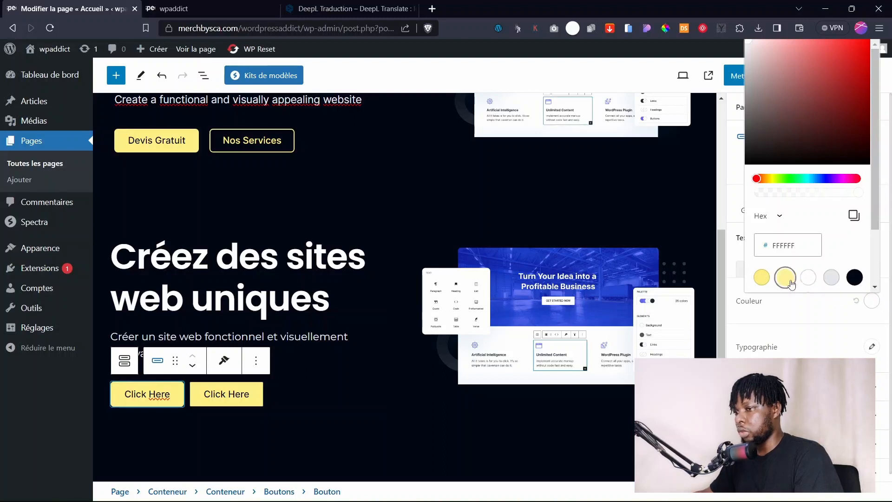
pyautogui.click(440, 424)
# Delete the first button's Click Here text, then restore it with undo.
pyautogui.click(176, 406)
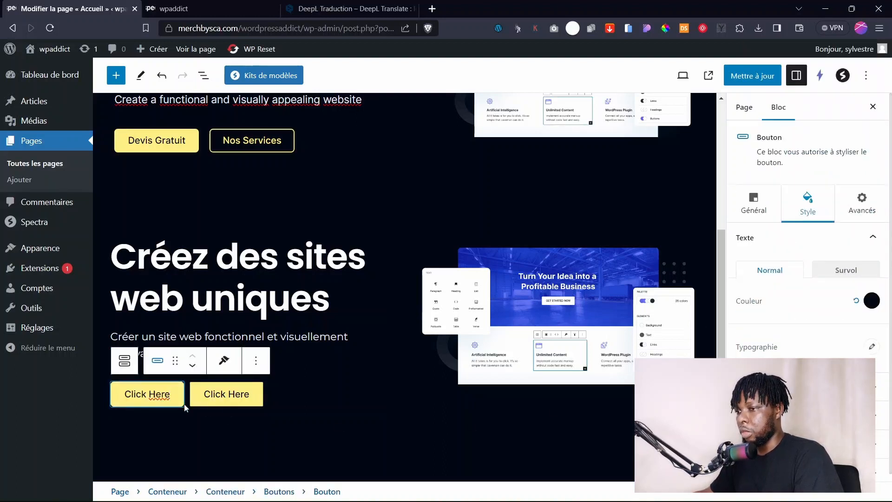
pyautogui.hotkey('ctrl', 'a')
pyautogui.press('BackSpace')
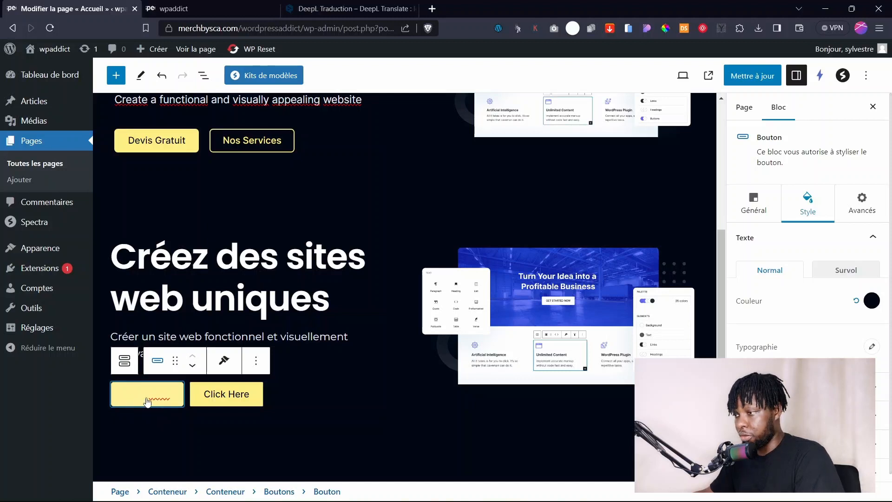
pyautogui.hotkey('ctrl', 'z')
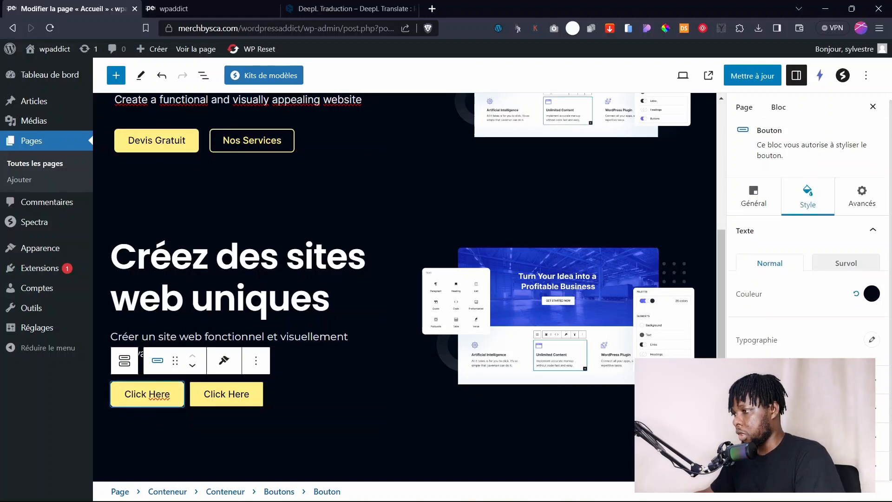
pyautogui.click(814, 386)
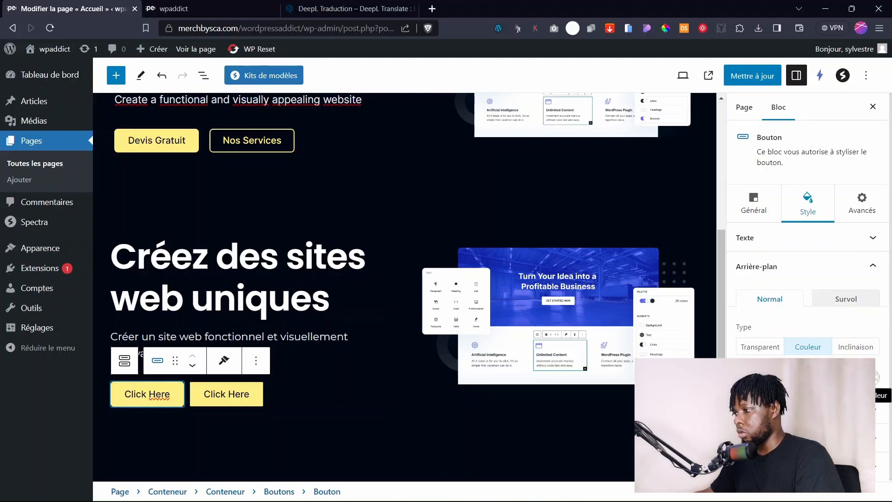
# Set the first button's background to FFF199, turning near-black 020714 on hover.
pyautogui.click(873, 377)
pyautogui.click(794, 281)
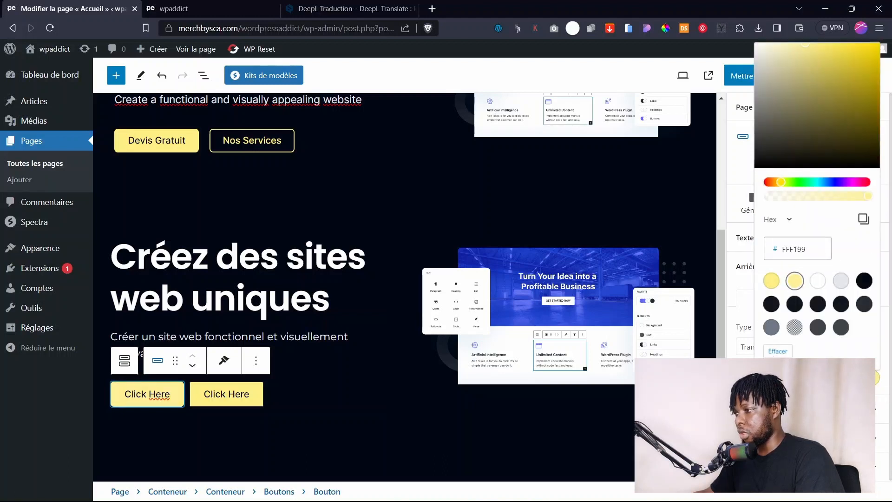
pyautogui.click(873, 377)
pyautogui.click(845, 298)
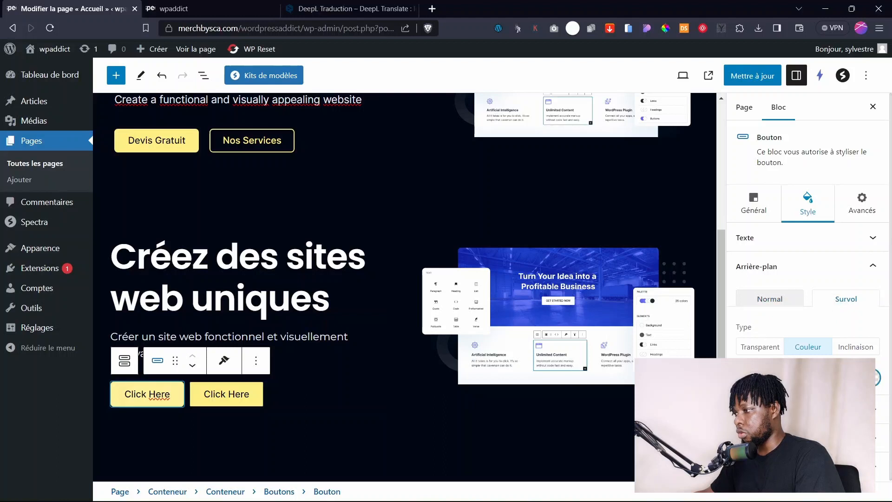
pyautogui.click(872, 377)
pyautogui.click(864, 281)
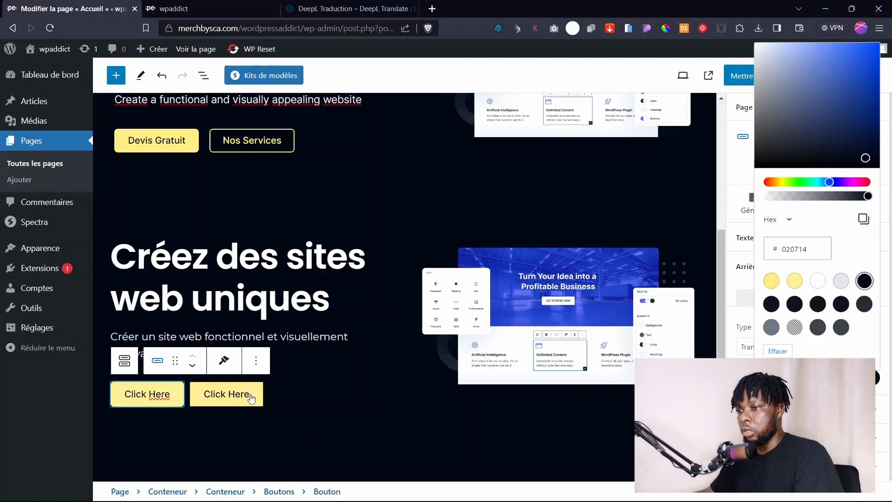
pyautogui.click(157, 401)
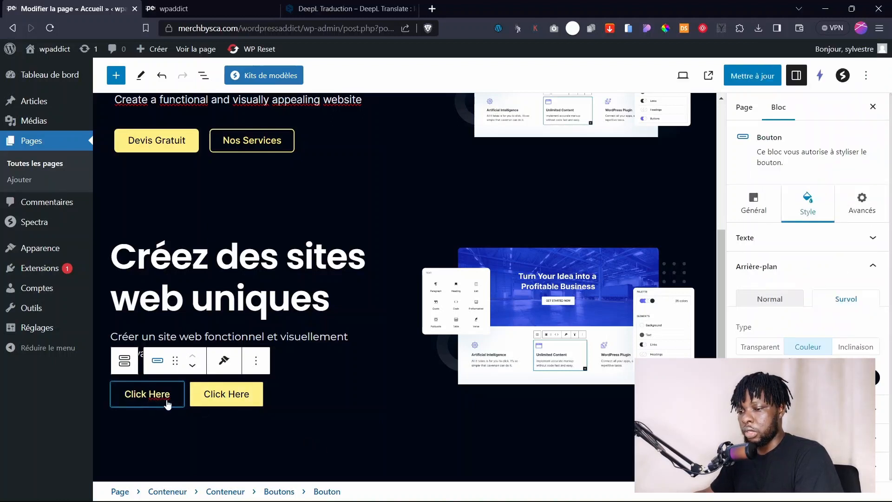
# Relabel the first button 'Devis Gratuit', then change 'Gratuit' to 'Offert'.
pyautogui.hotkey('ctrl', 'a')
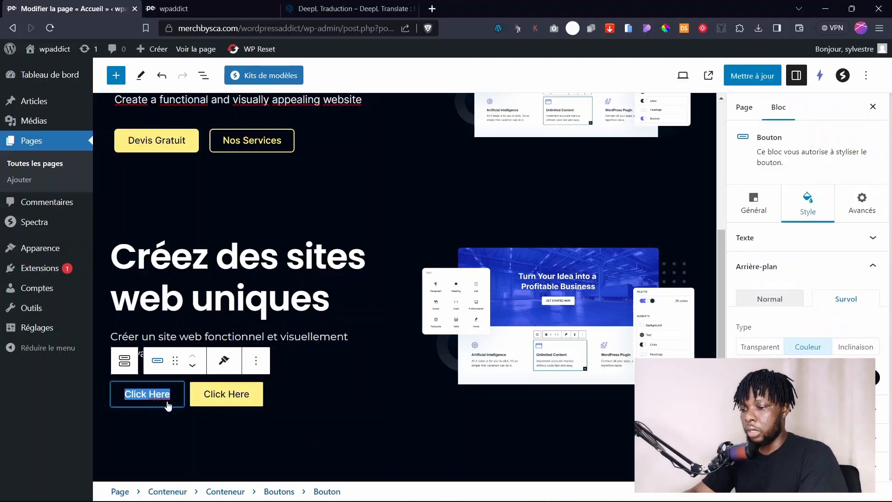
pyautogui.write('Devis')
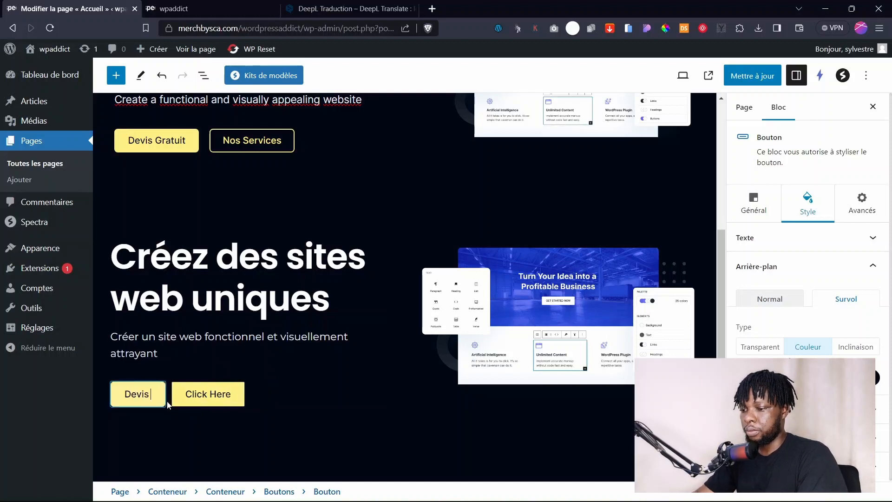
pyautogui.write(' Gratuit')
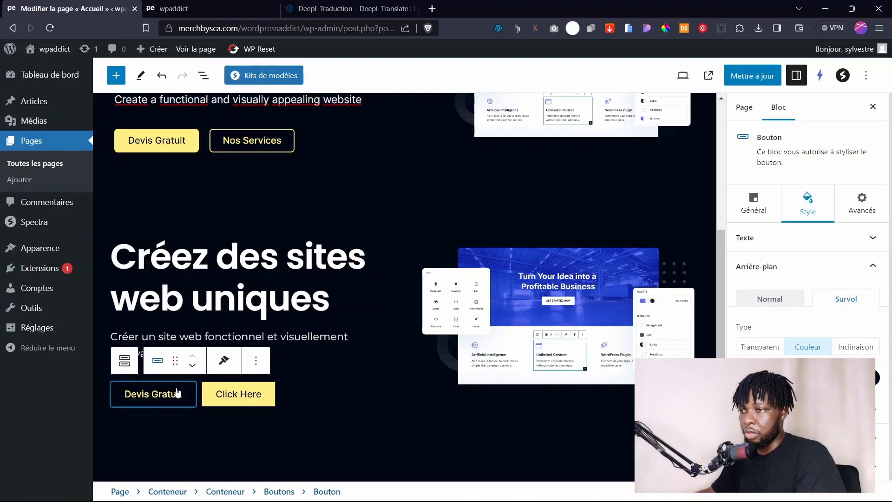
pyautogui.doubleClick(169, 395)
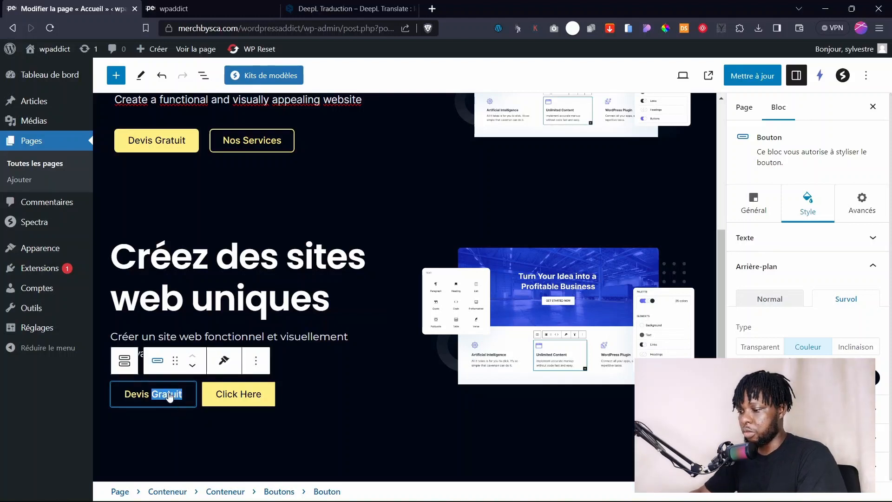
pyautogui.write('Offert')
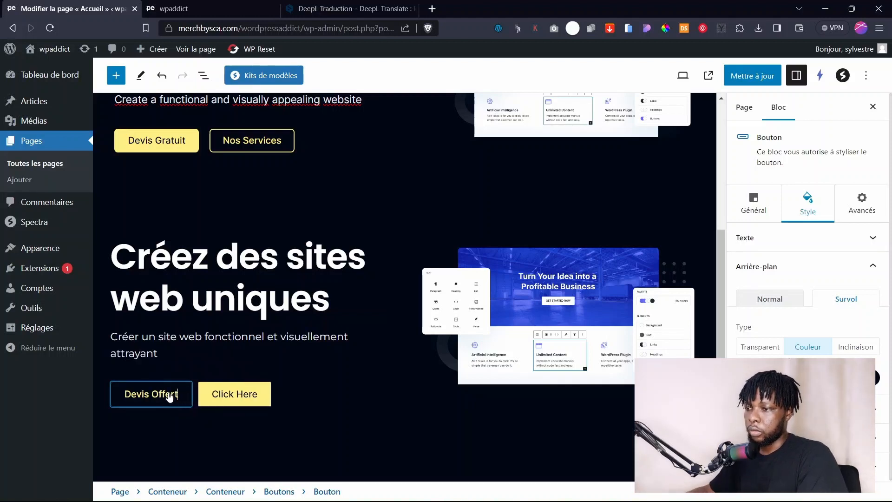
pyautogui.click(316, 365)
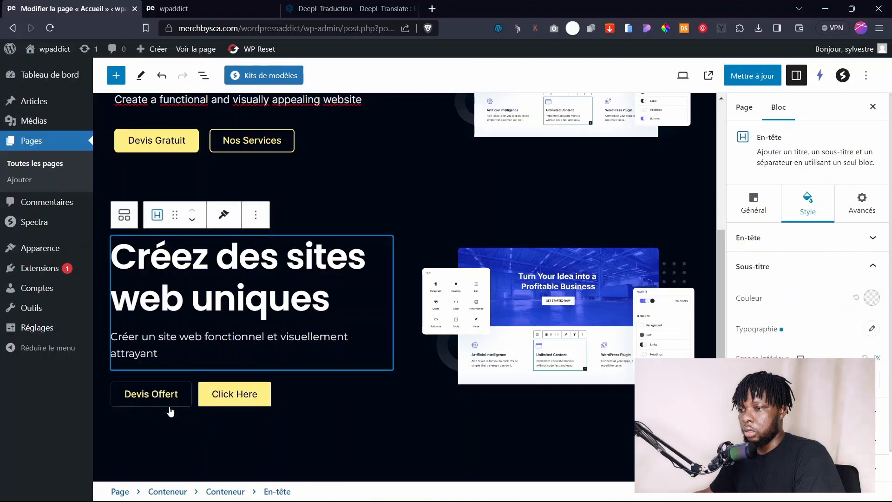
pyautogui.click(249, 412)
pyautogui.click(241, 399)
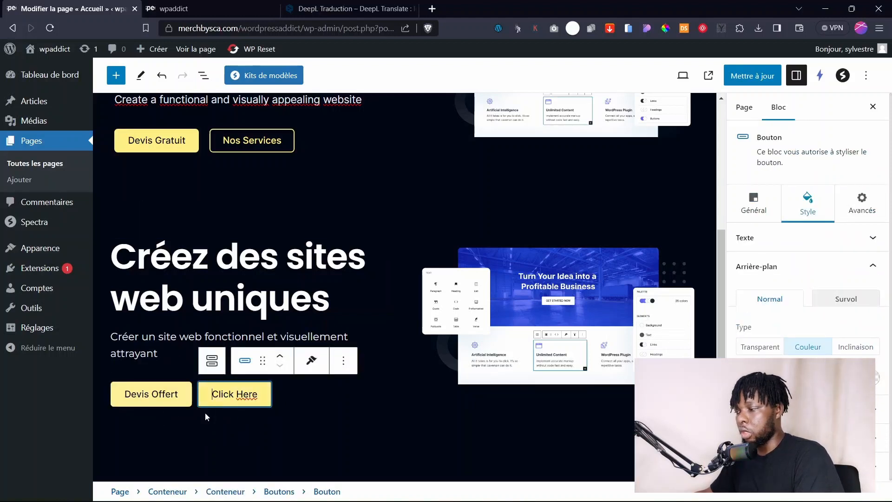
# Apply the outlined preset to the second Click Here button.
pyautogui.click(764, 212)
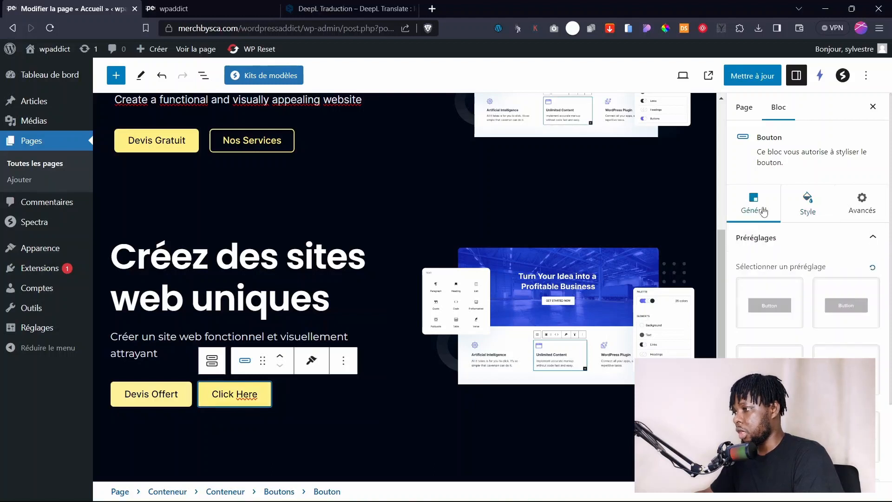
pyautogui.scroll(-2, 818, 334)
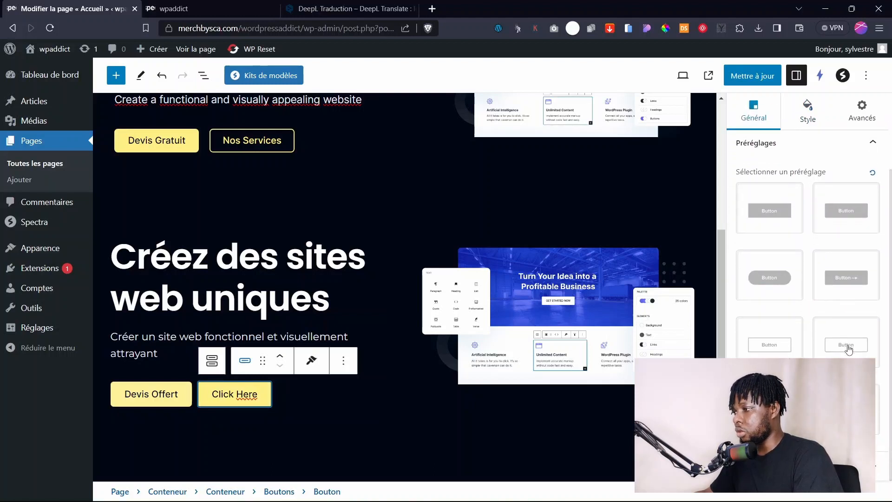
pyautogui.click(846, 347)
pyautogui.click(386, 418)
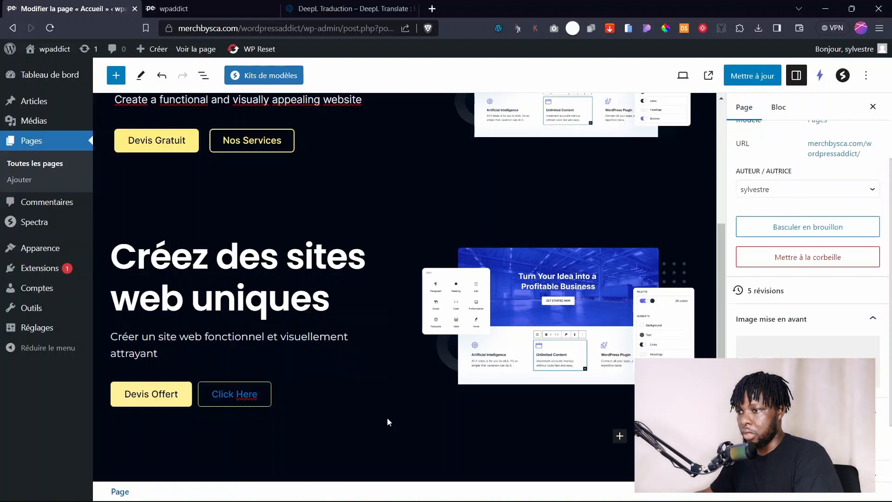
pyautogui.click(247, 400)
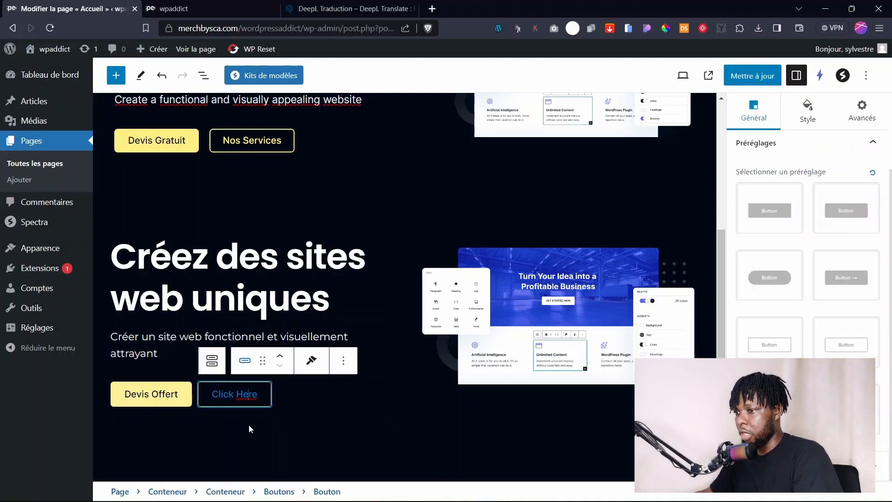
# Make the second button's Click Here text white #FFFFFF.
pyautogui.scroll(1, 816, 353)
pyautogui.scroll(3, 817, 353)
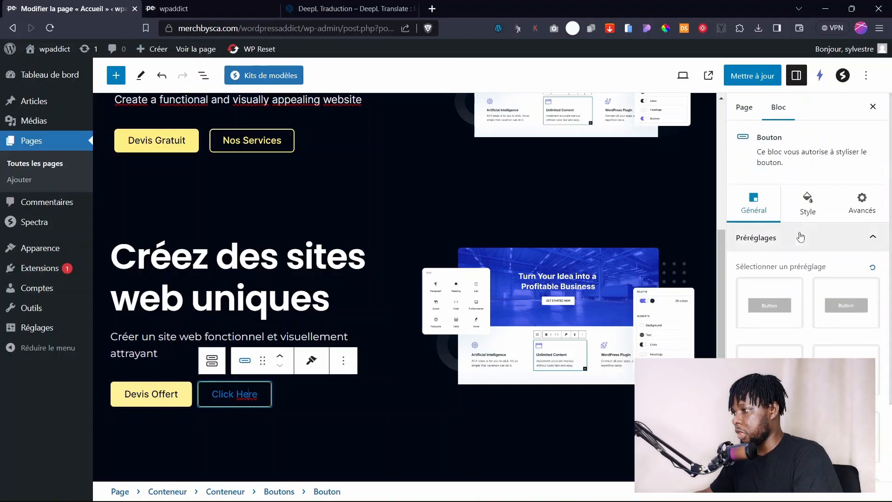
pyautogui.click(821, 222)
pyautogui.click(871, 300)
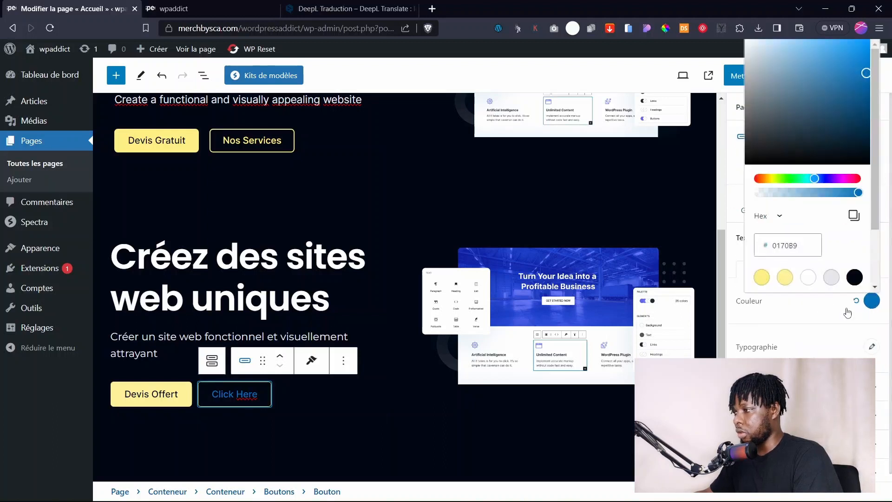
pyautogui.click(808, 280)
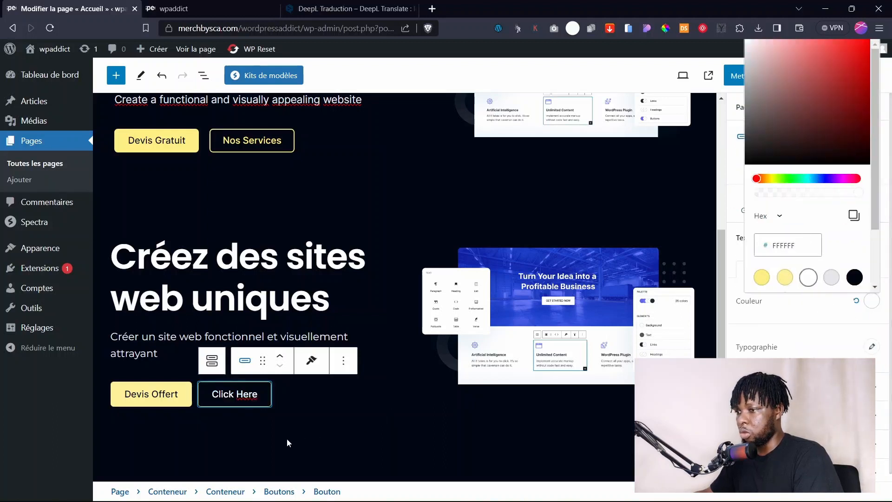
pyautogui.click(286, 438)
pyautogui.click(247, 403)
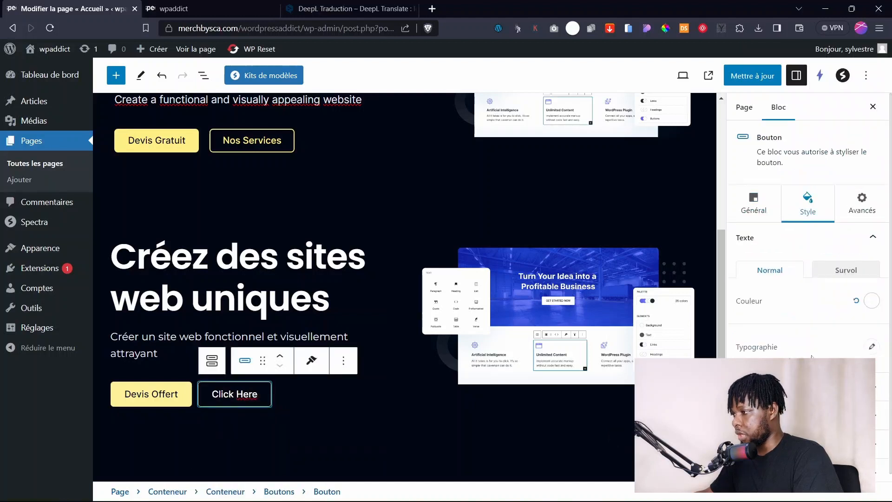
pyautogui.scroll(-5, 823, 343)
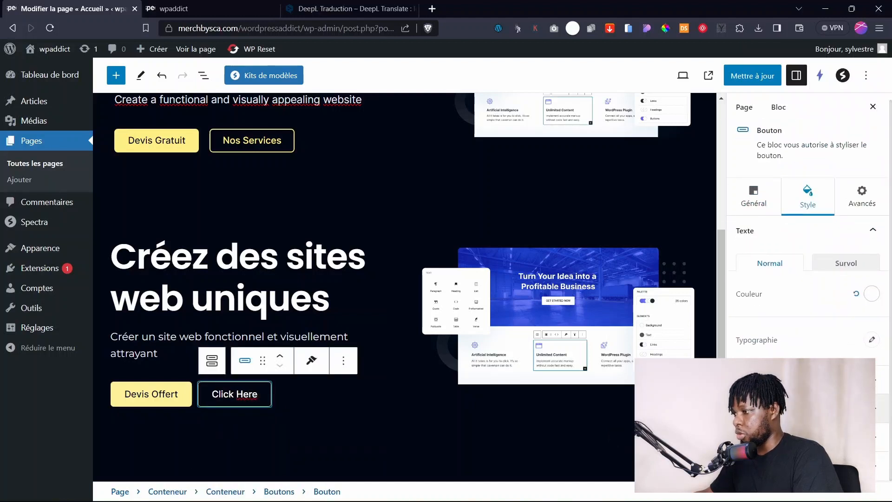
# Give the Click Here button a white border colour.
pyautogui.click(878, 408)
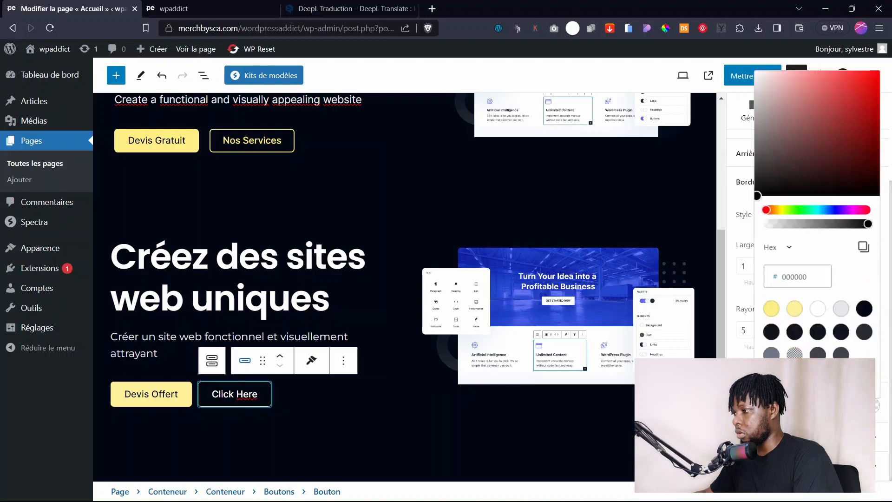
pyautogui.click(333, 450)
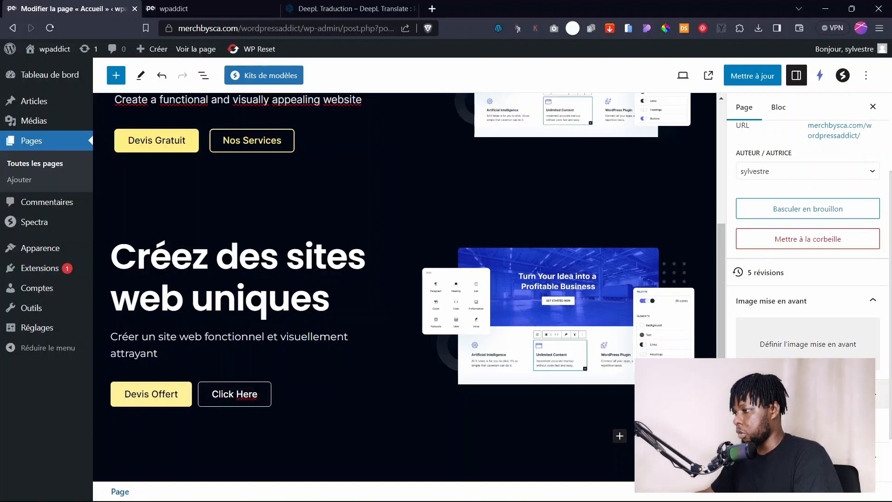
pyautogui.click(253, 395)
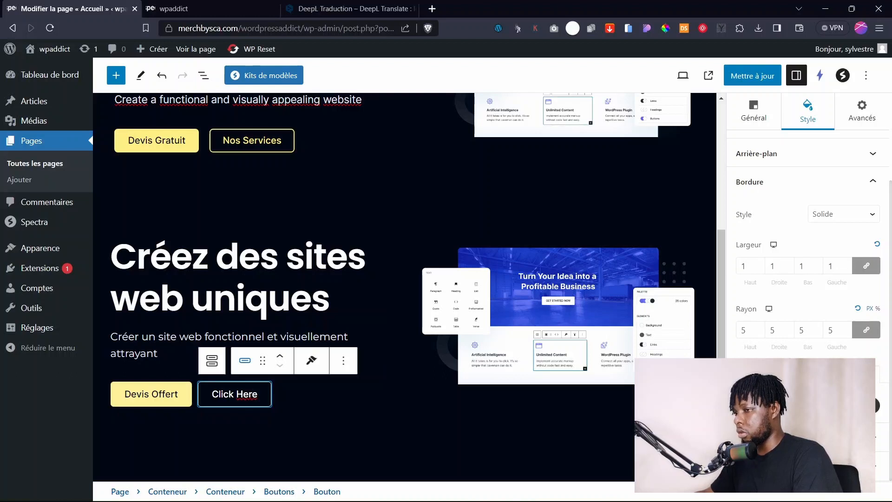
pyautogui.click(878, 408)
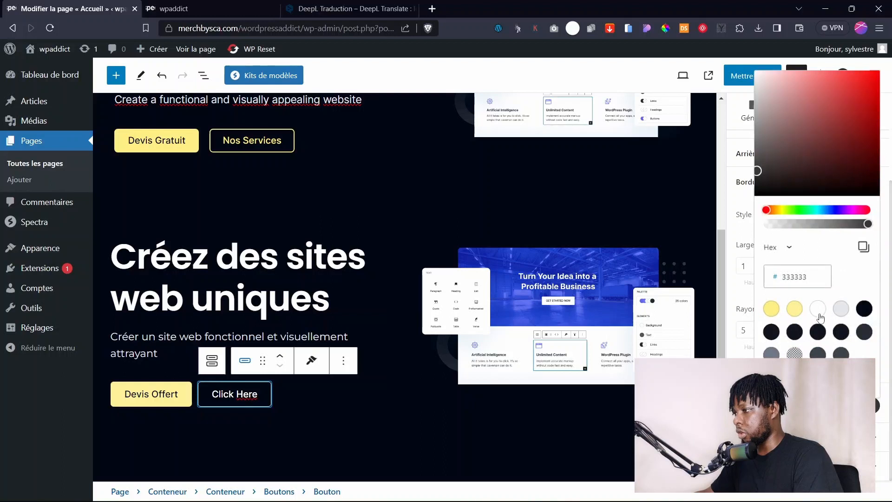
pyautogui.click(818, 309)
pyautogui.click(674, 404)
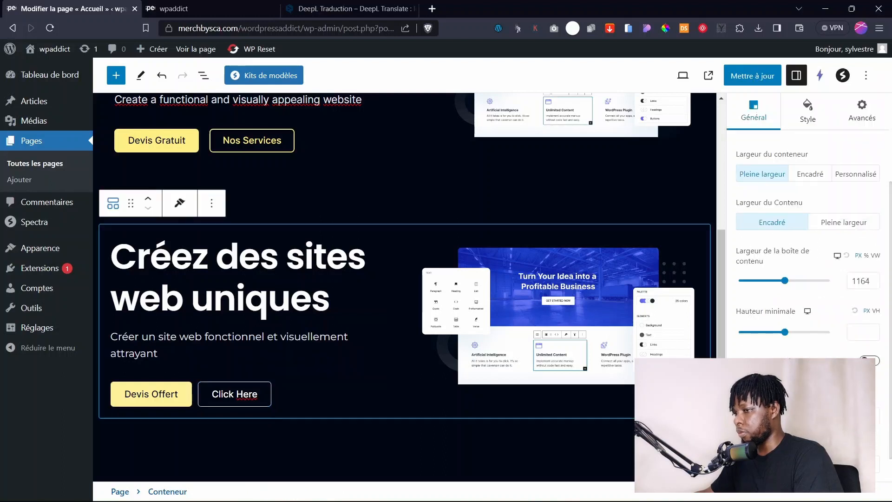
pyautogui.click(250, 397)
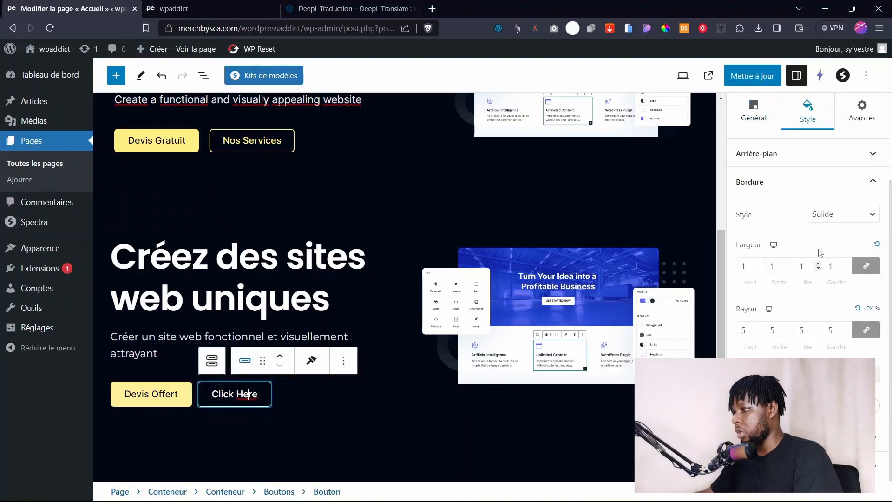
# Make the Click Here button's hover background white.
pyautogui.click(239, 395)
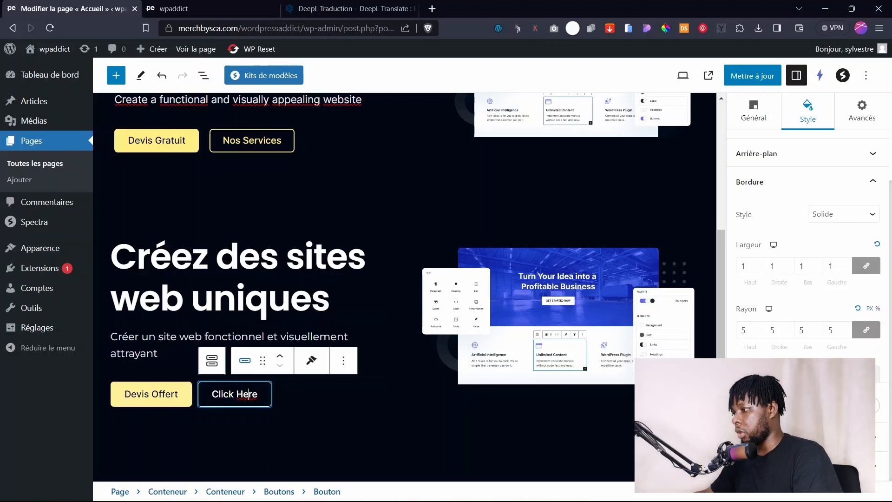
pyautogui.scroll(3, 805, 344)
pyautogui.click(808, 292)
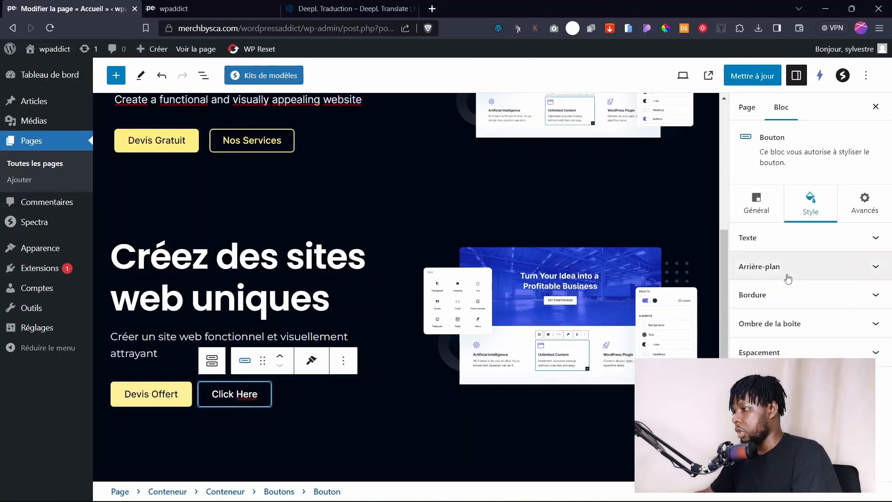
pyautogui.click(813, 267)
pyautogui.click(848, 299)
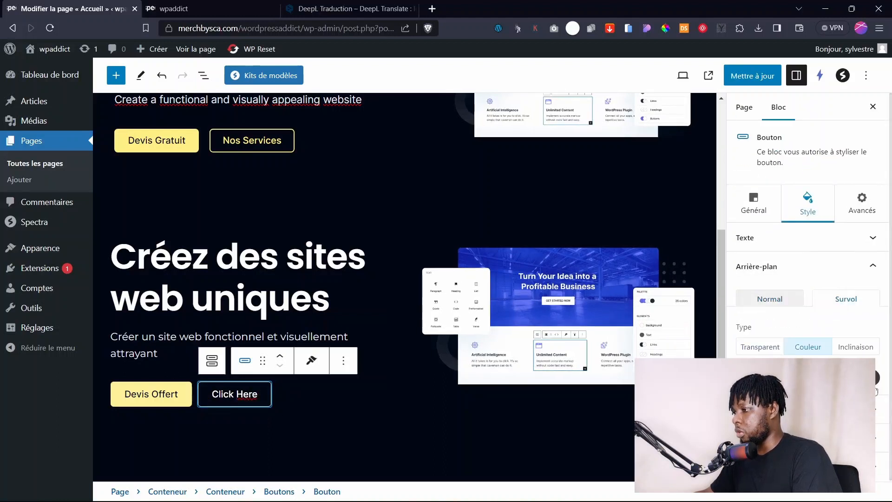
pyautogui.click(875, 378)
pyautogui.click(818, 281)
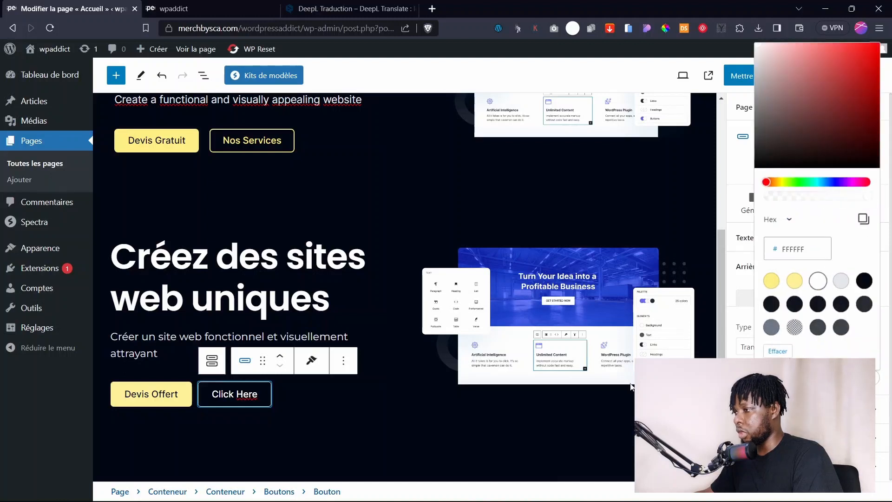
pyautogui.click(875, 378)
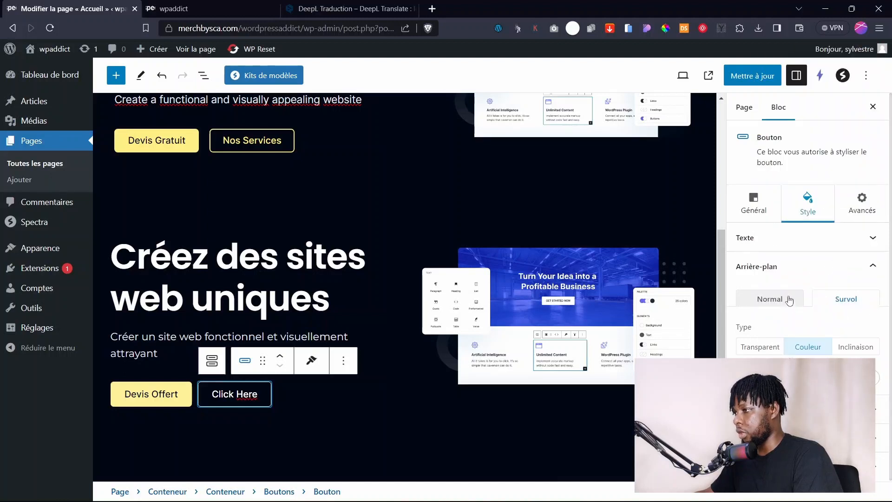
# Set the Click Here button's hover text colour to black.
pyautogui.click(812, 238)
pyautogui.click(847, 270)
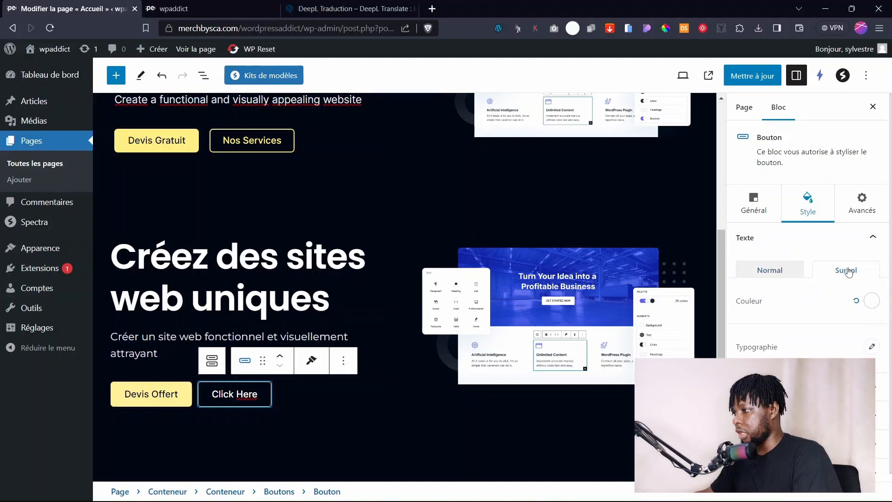
pyautogui.click(871, 301)
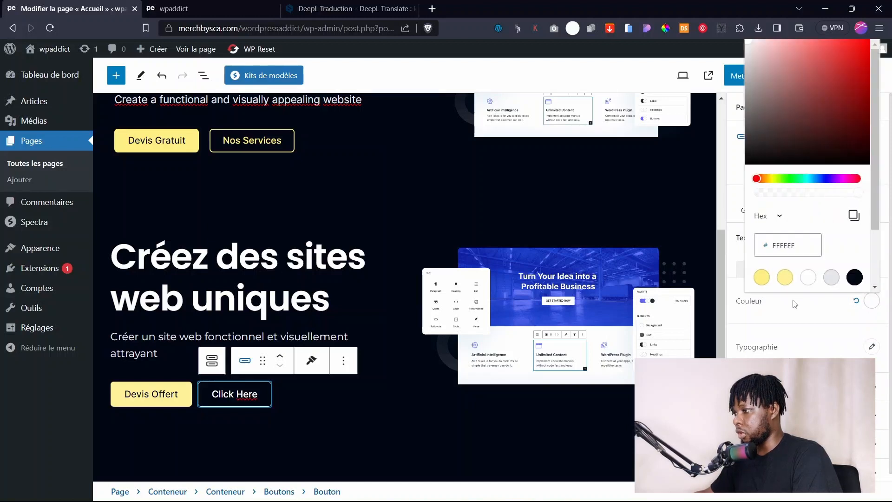
pyautogui.click(855, 279)
pyautogui.click(558, 415)
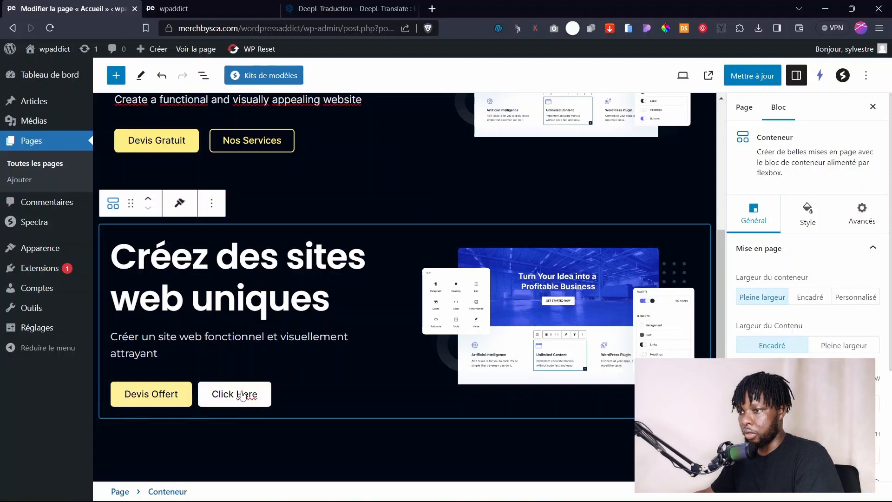
# Select the French heading and subtitle block in the new hero.
pyautogui.click(436, 447)
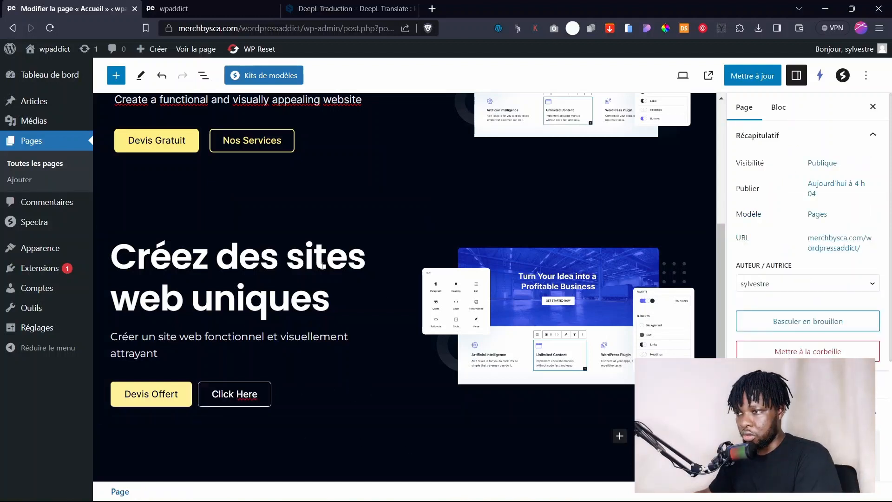
pyautogui.click(259, 336)
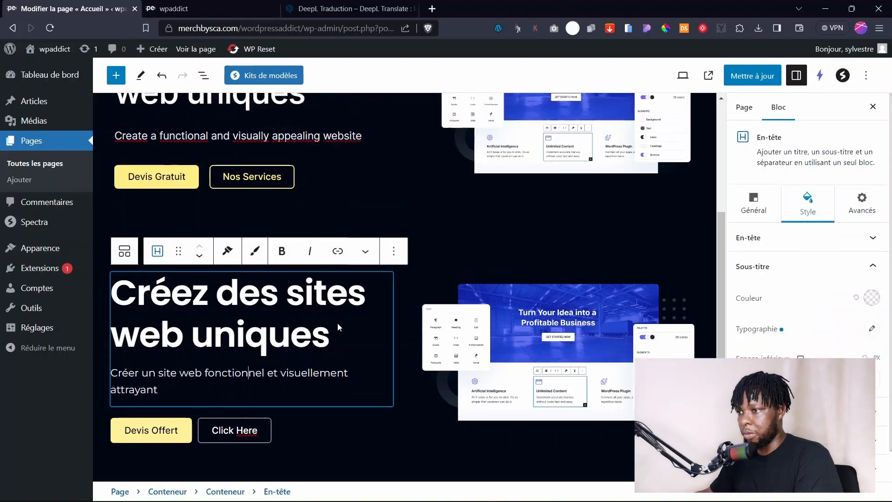
pyautogui.scroll(5, 228, 309)
pyautogui.scroll(-5, 399, 325)
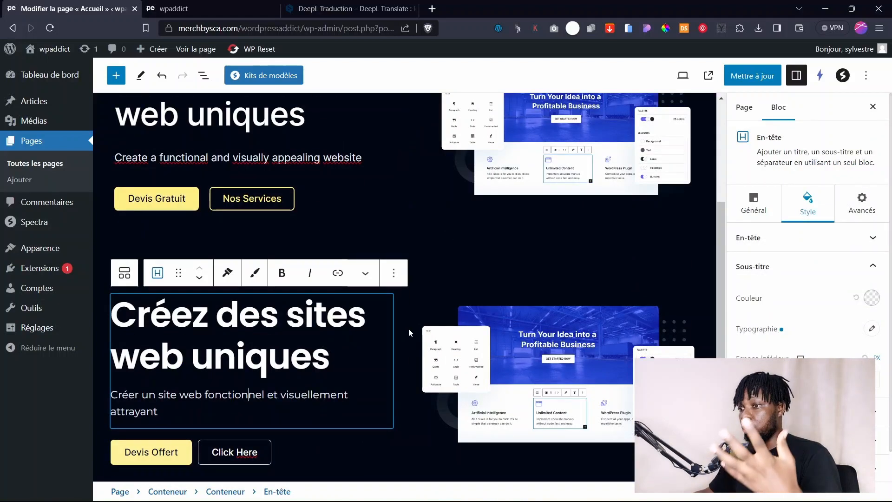
pyautogui.scroll(3, 391, 313)
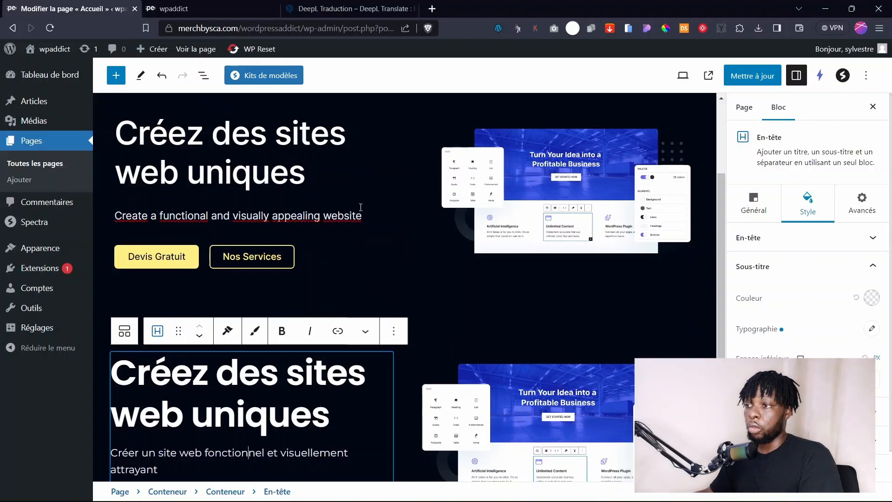
pyautogui.scroll(3, 439, 251)
# Select the original English hero section above it and open its options menu.
pyautogui.click(392, 231)
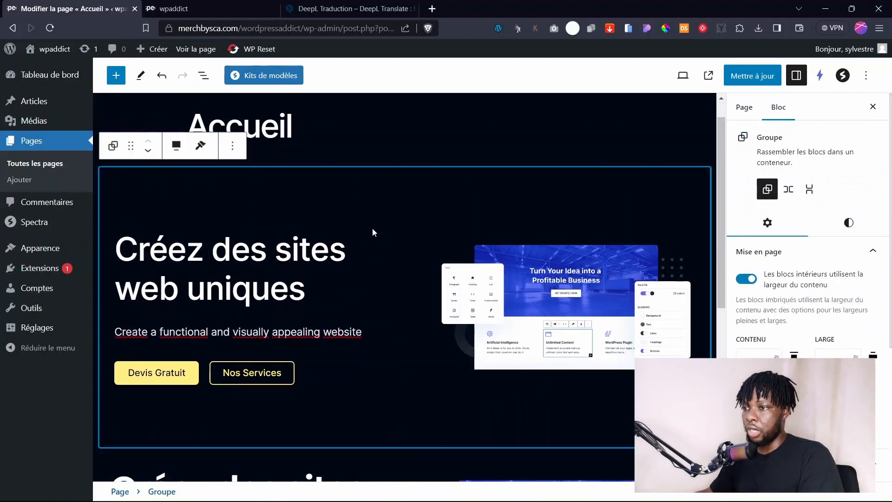
pyautogui.scroll(-4, 392, 351)
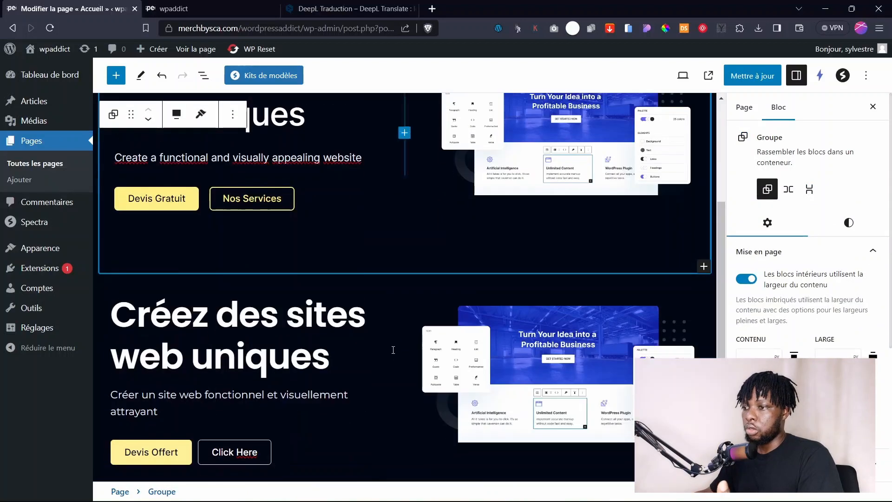
pyautogui.scroll(-1, 442, 289)
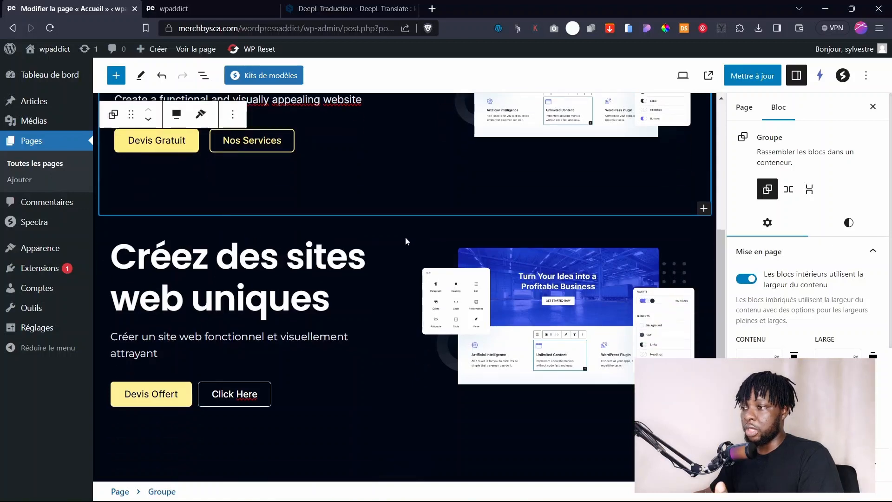
pyautogui.click(409, 279)
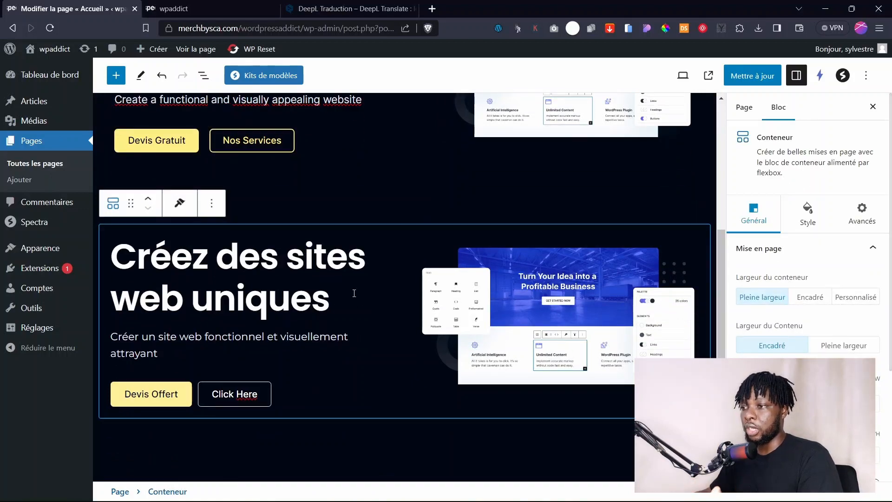
pyautogui.scroll(5, 354, 293)
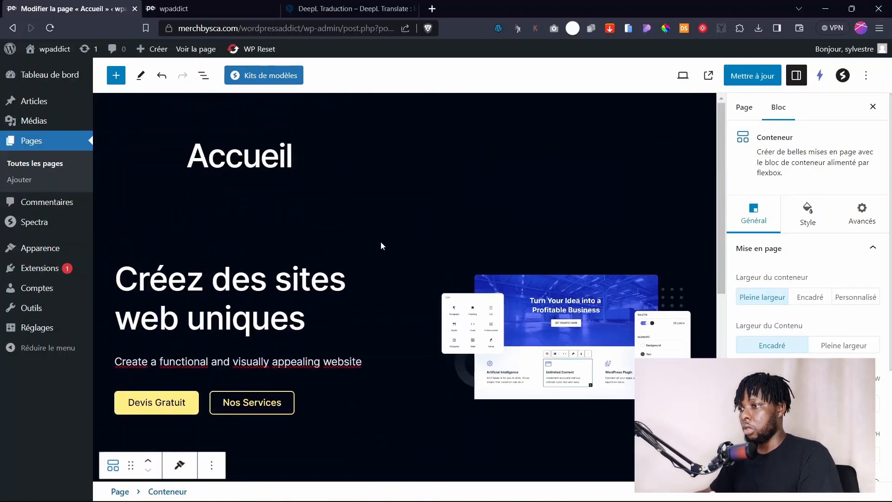
pyautogui.click(423, 221)
pyautogui.click(232, 175)
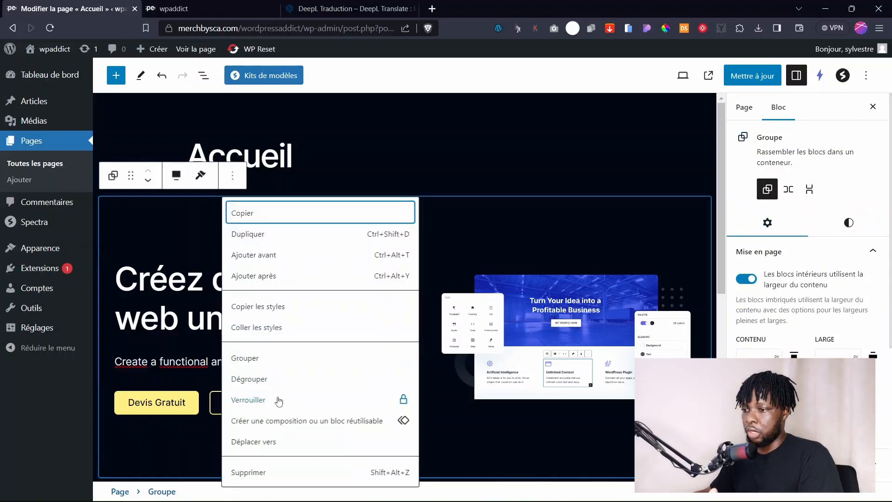
# Delete the old English hero section, save the page, and switch to the live site.
pyautogui.click(257, 472)
pyautogui.click(755, 76)
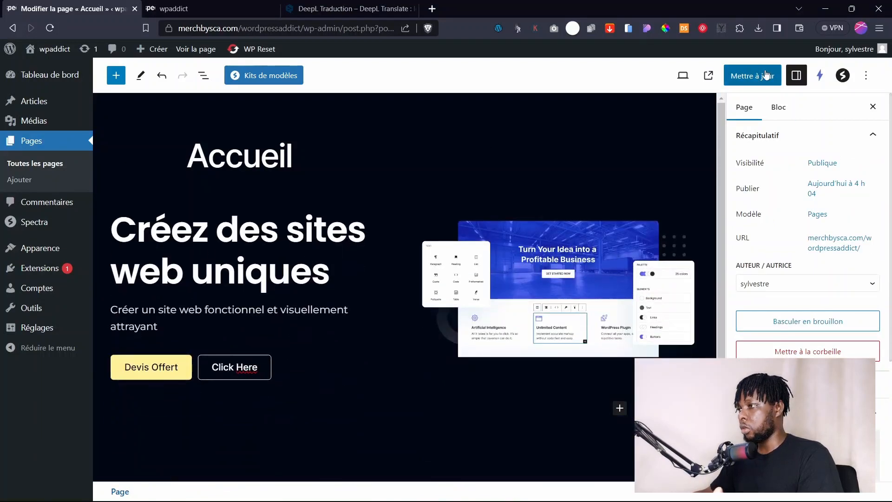
pyautogui.click(254, 11)
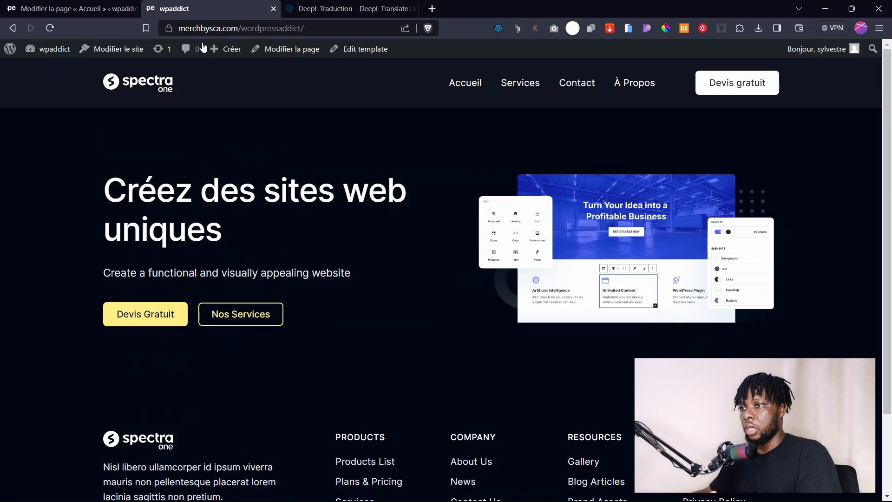
# Reload the live home page to confirm the French hero, then return to the editor.
pyautogui.click(156, 80)
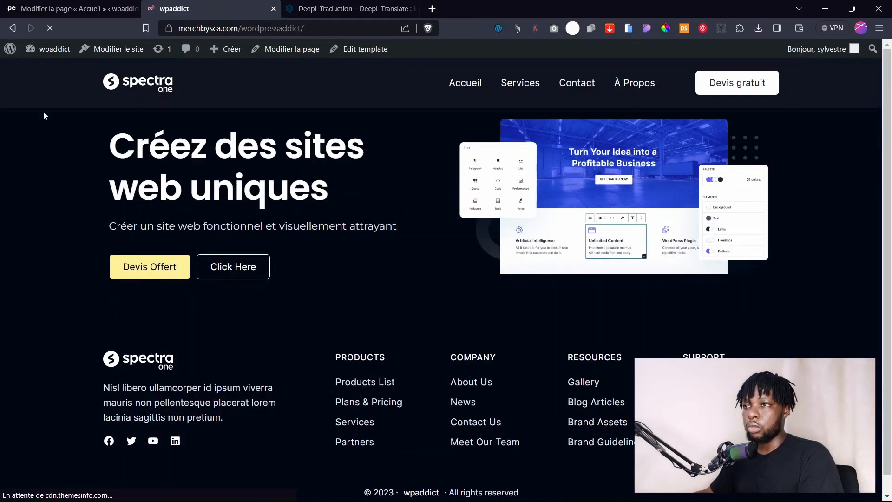
pyautogui.click(82, 4)
pyautogui.click(260, 368)
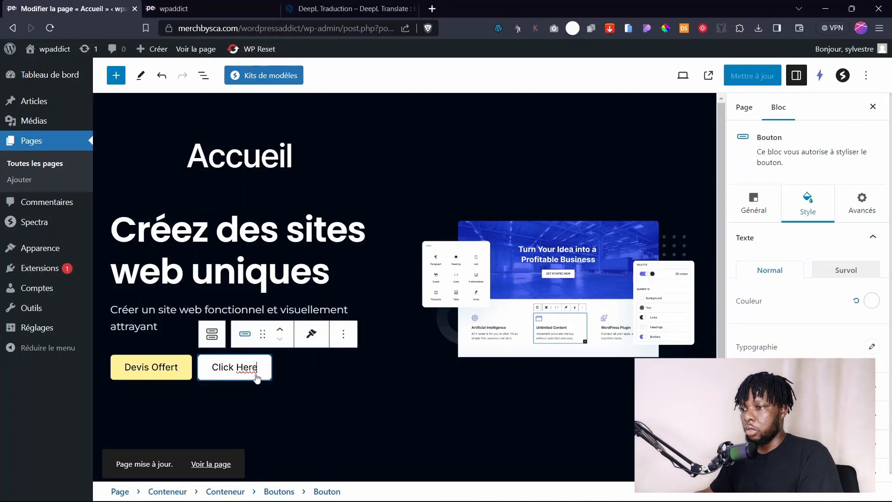
# Relabel the second hero button from 'Click Here' to 'Nos services'.
pyautogui.tripleClick(259, 370)
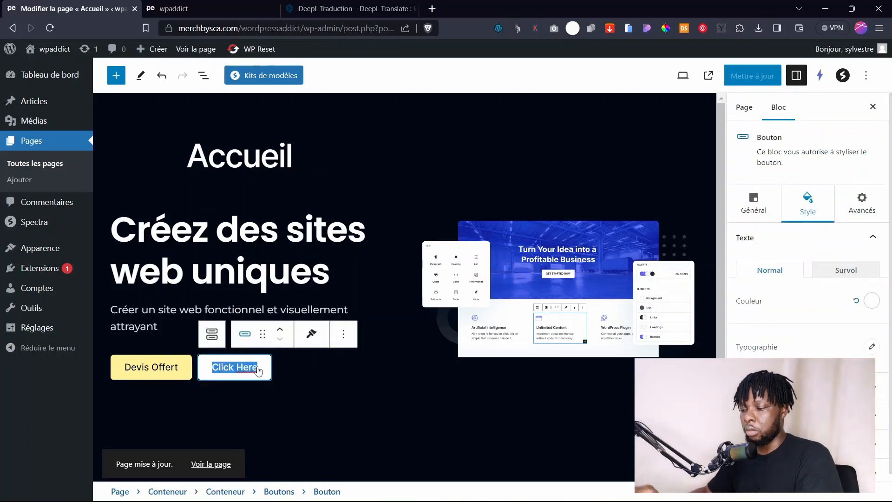
pyautogui.write('Nos')
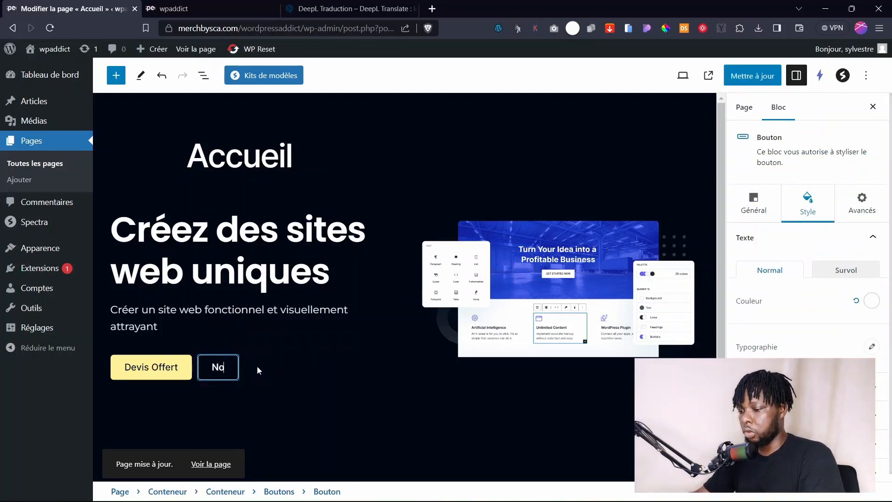
pyautogui.write('s')
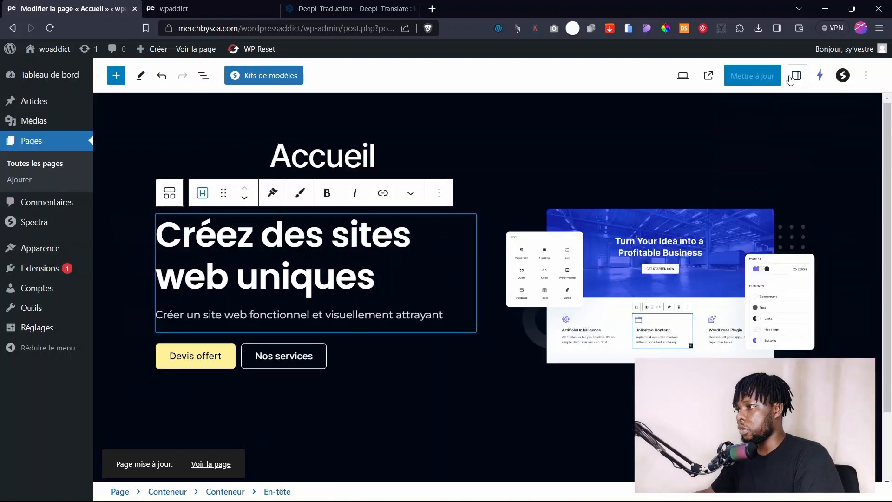
# Shrink the hero heading's typography size slightly.
pyautogui.click(797, 76)
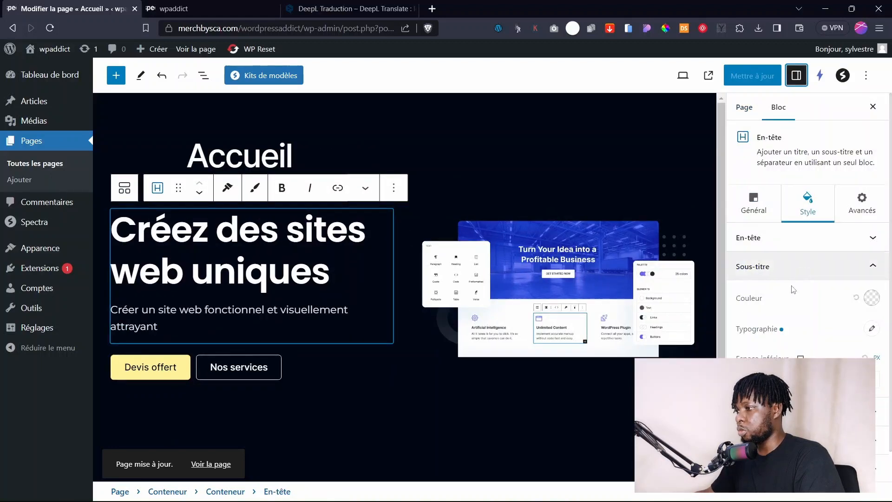
pyautogui.click(807, 237)
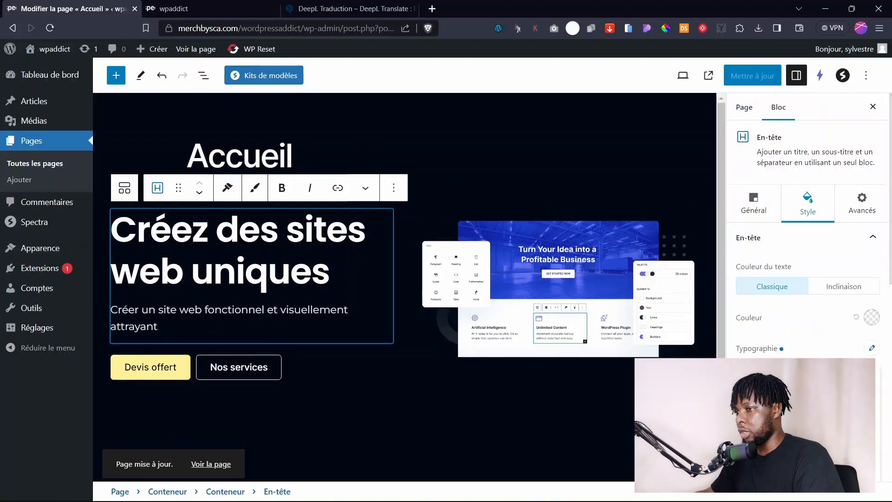
pyautogui.click(872, 348)
pyautogui.moveTo(764, 430); pyautogui.dragTo(757, 430)
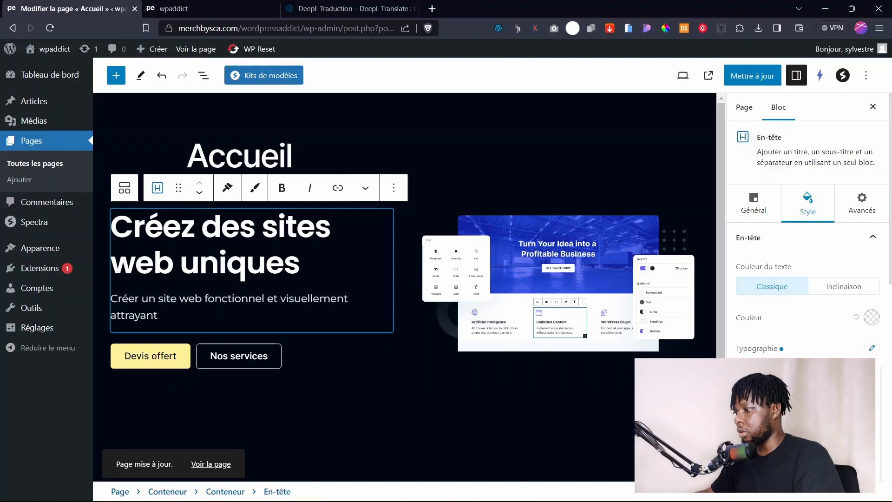
# Save the page and preview it at tablet size.
pyautogui.click(744, 78)
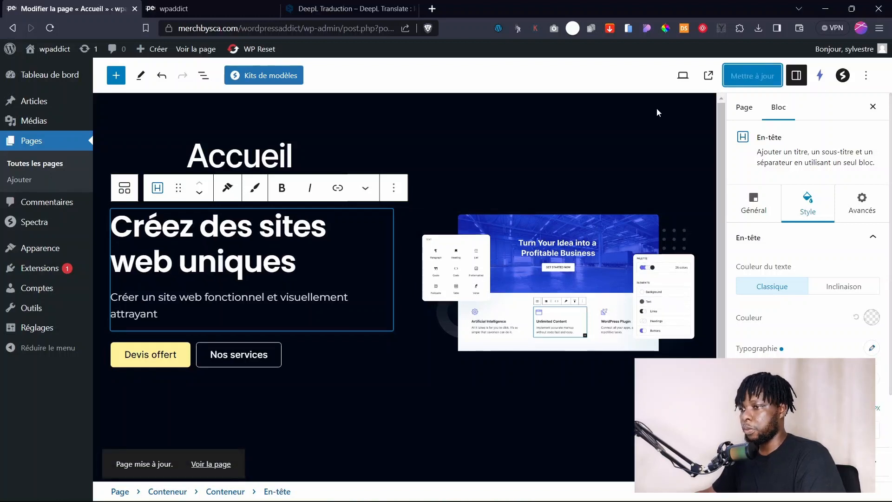
pyautogui.click(550, 130)
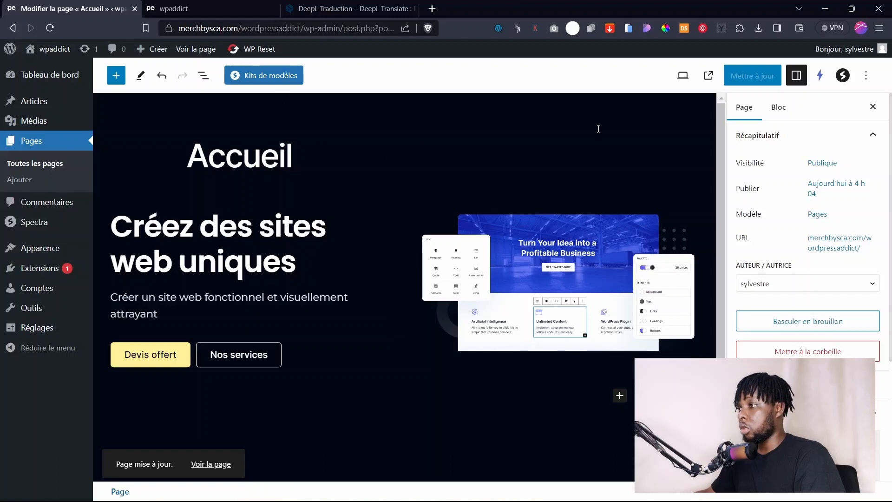
pyautogui.click(683, 76)
pyautogui.click(572, 132)
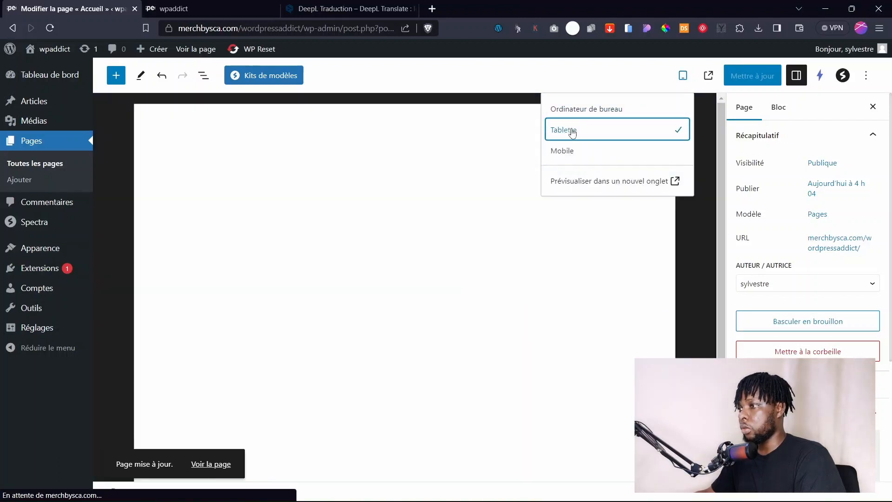
pyautogui.click(290, 281)
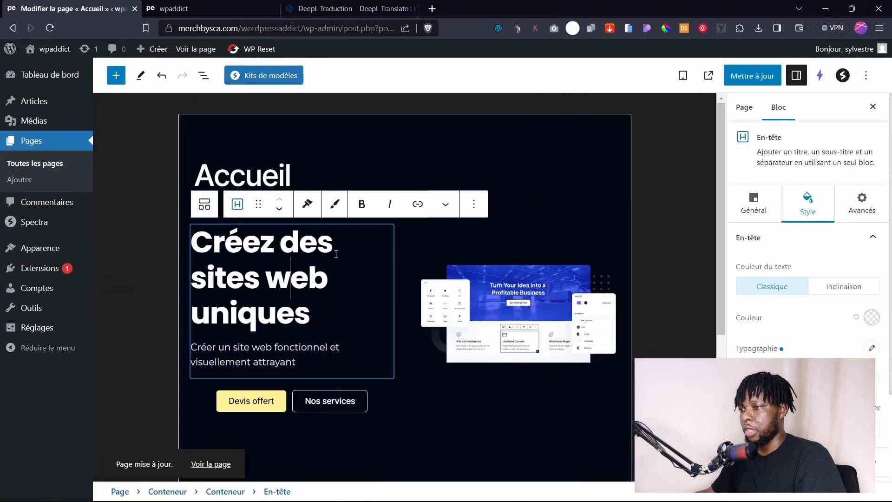
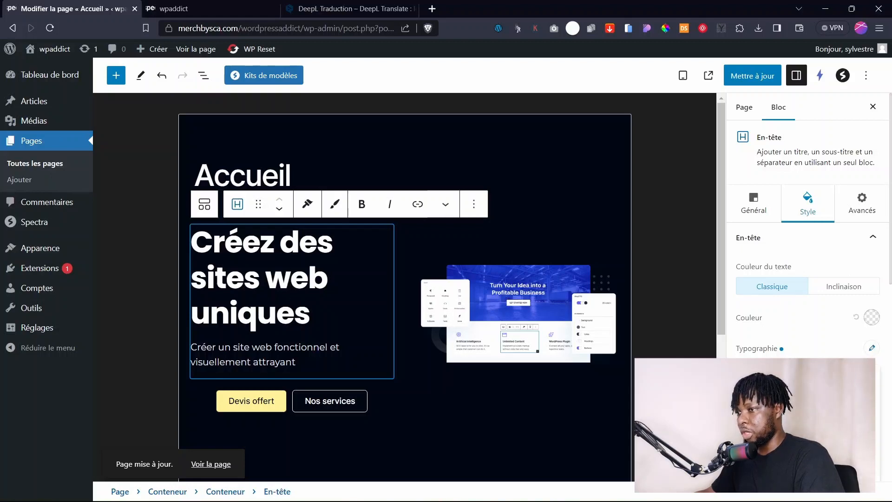
# Shrink the hero heading slightly, left-align the hero buttons and drag the hero image larger.
pyautogui.moveTo(766, 434)
pyautogui.mouseDown()
pyautogui.moveTo(775, 434)
pyautogui.moveTo(764, 435)
pyautogui.mouseUp()
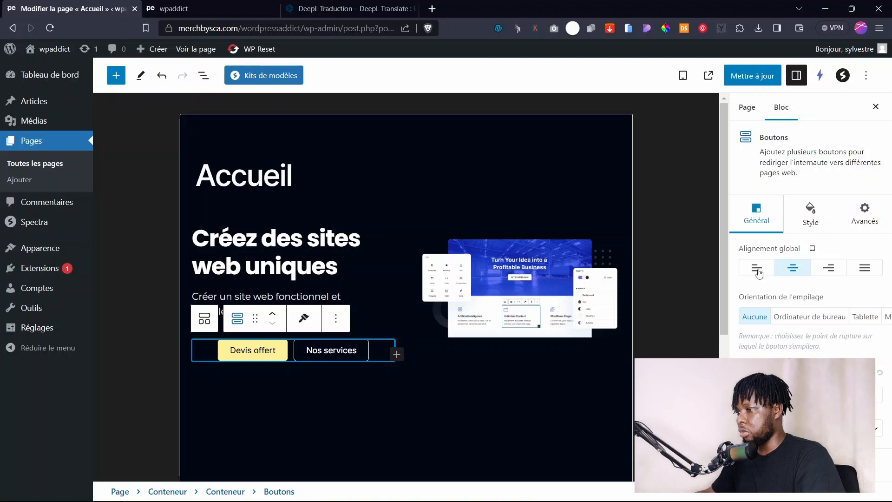
pyautogui.click(757, 270)
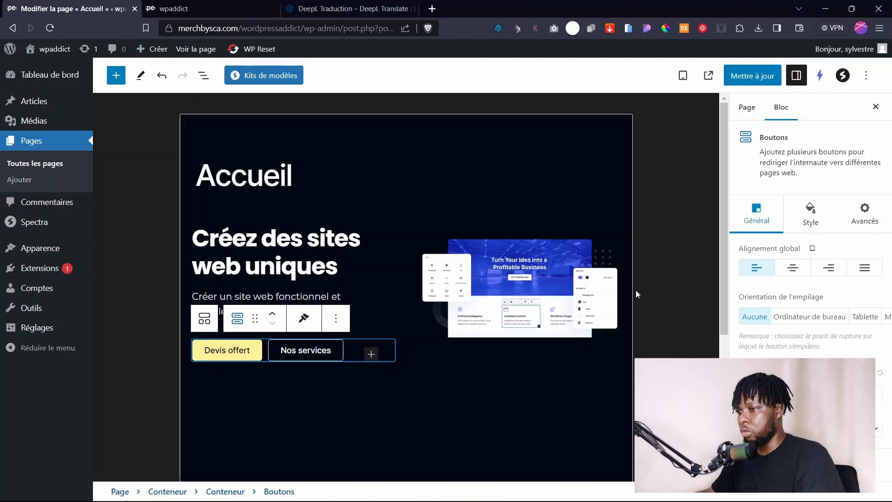
pyautogui.click(515, 332)
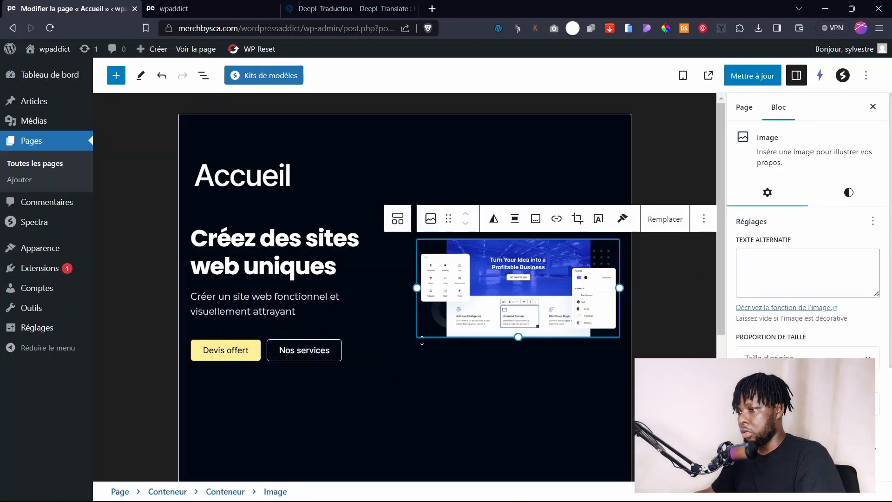
pyautogui.moveTo(422, 340); pyautogui.dragTo(419, 350)
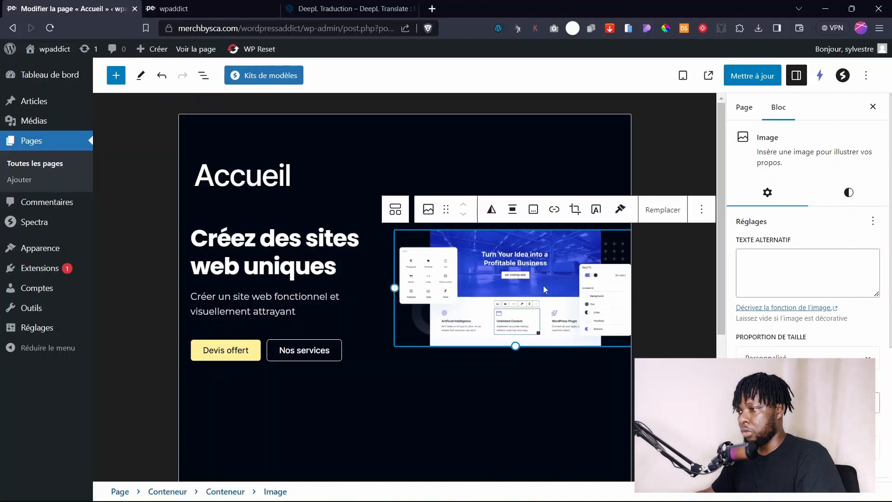
# Reselect the 'Créez des sites' heading and hero container to review the tablet layout.
pyautogui.click(567, 375)
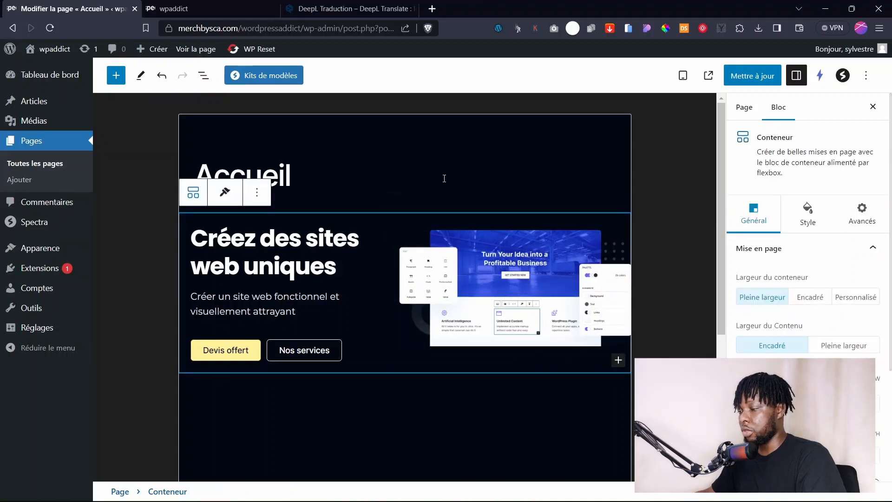
pyautogui.click(448, 192)
pyautogui.click(386, 223)
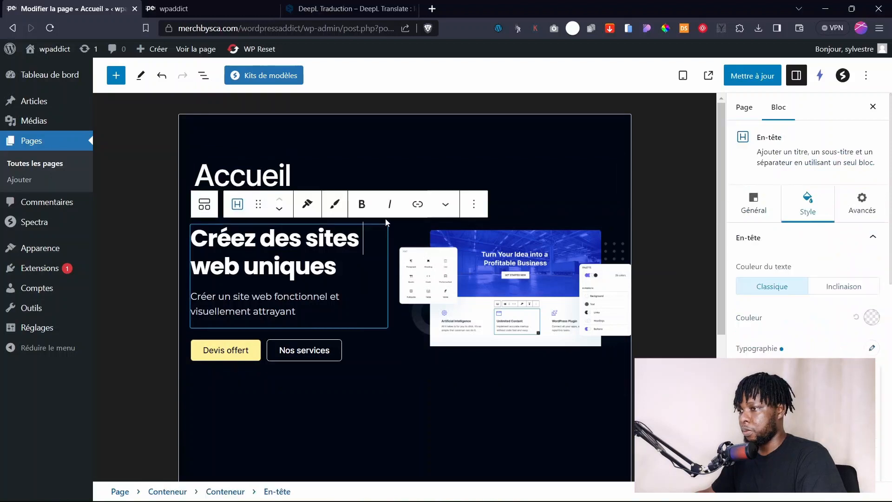
pyautogui.click(399, 376)
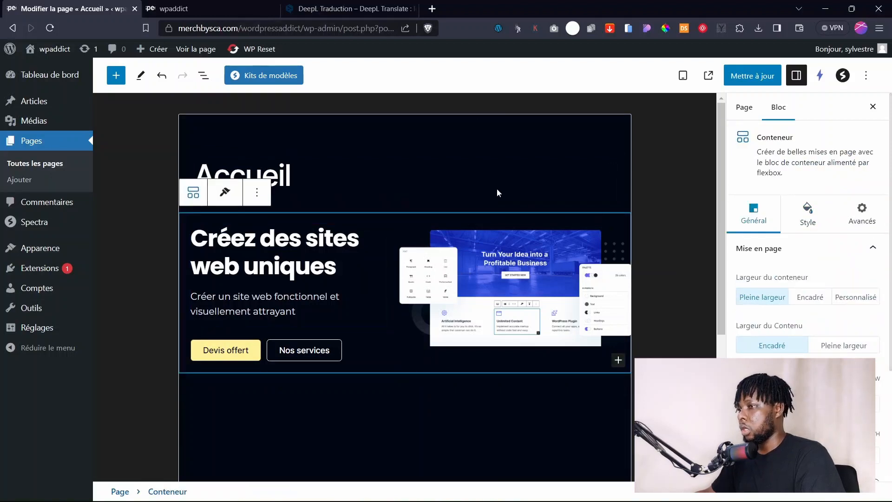
pyautogui.click(683, 75)
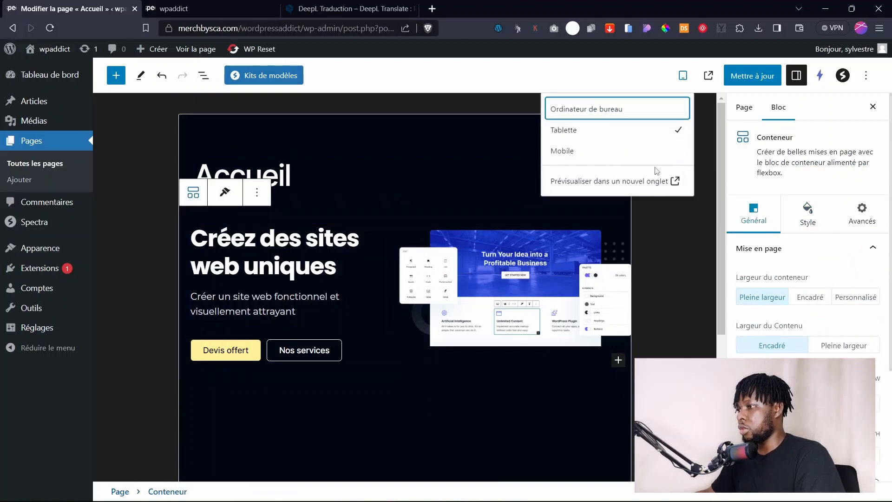
# Switch to the mobile preview and centre the hero heading and subtitle text.
pyautogui.click(565, 152)
pyautogui.click(439, 164)
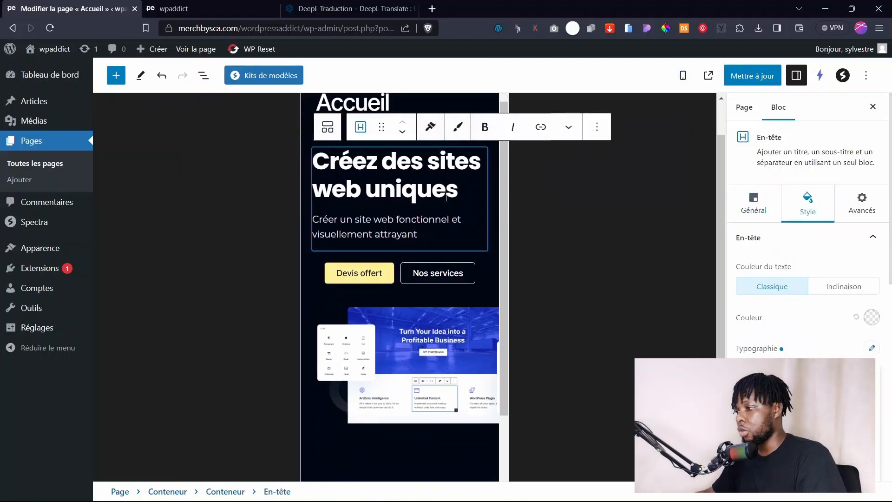
pyautogui.click(755, 215)
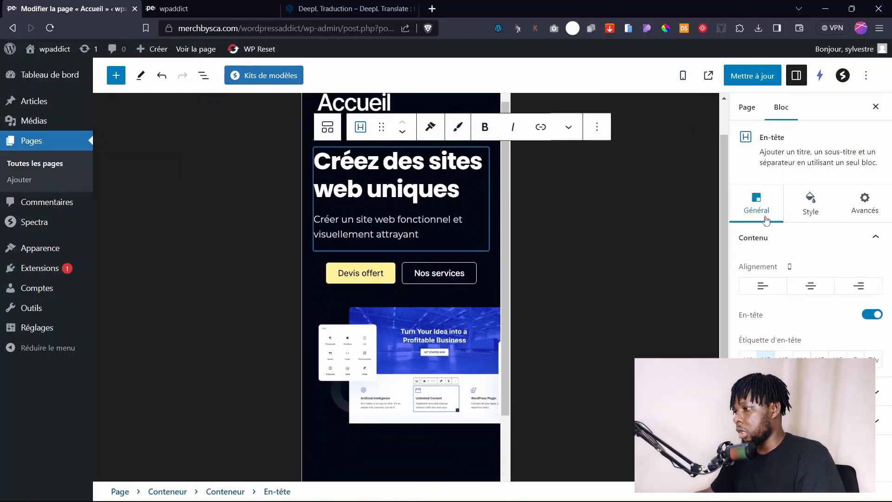
pyautogui.click(810, 287)
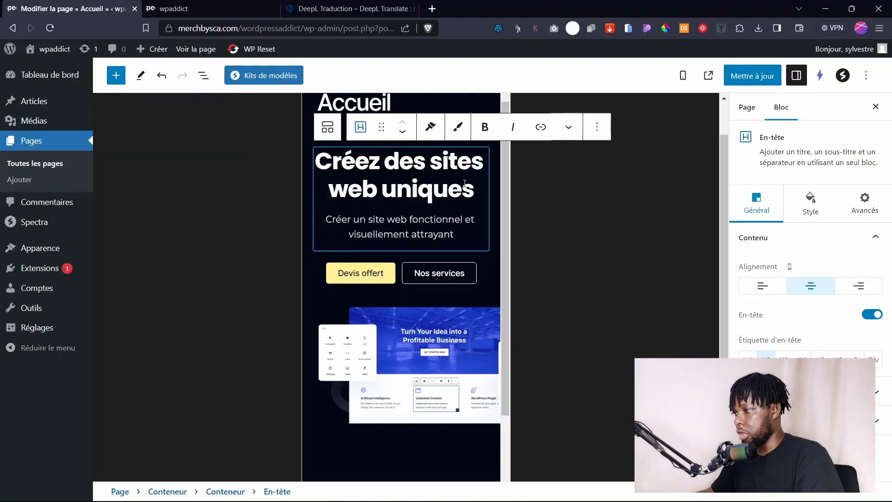
# Reduce the hero heading and subtitle Typographie font sizes for mobile.
pyautogui.click(810, 212)
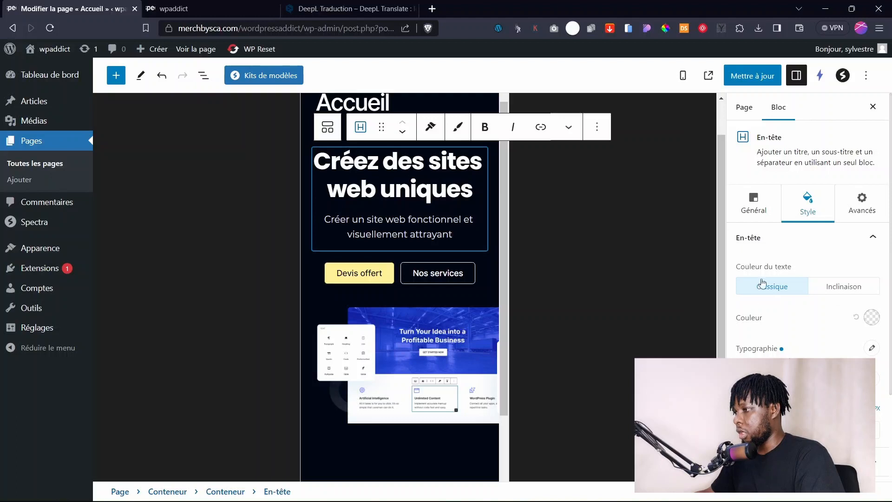
pyautogui.click(874, 347)
pyautogui.moveTo(767, 437)
pyautogui.mouseDown()
pyautogui.moveTo(792, 436)
pyautogui.moveTo(759, 437)
pyautogui.mouseUp()
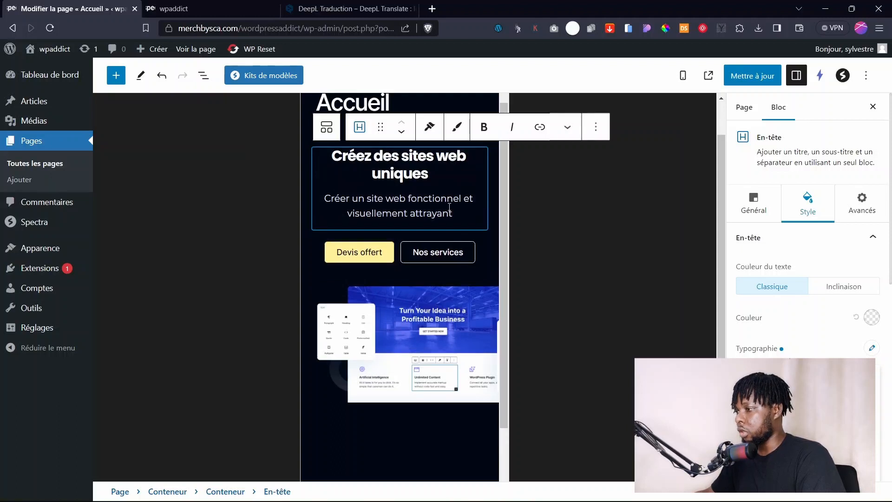
pyautogui.moveTo(759, 437); pyautogui.dragTo(761, 437)
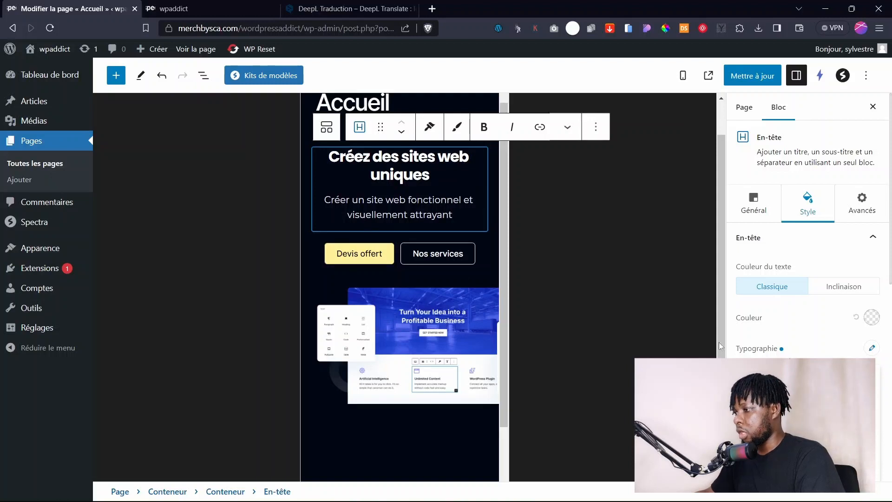
pyautogui.click(754, 246)
pyautogui.click(778, 269)
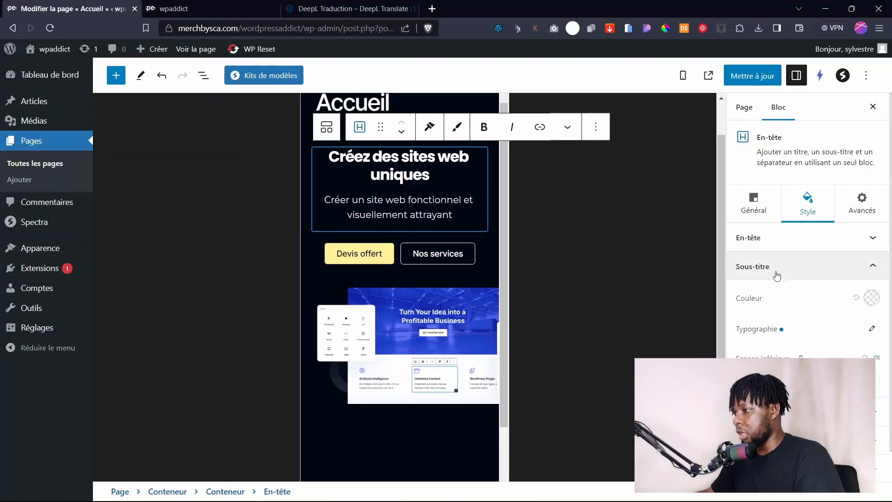
pyautogui.click(872, 329)
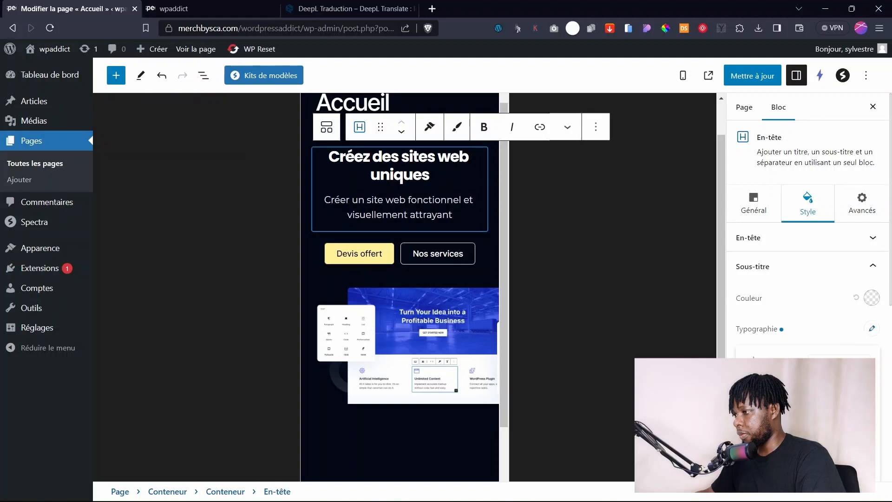
pyautogui.moveTo(754, 409)
pyautogui.mouseDown()
pyautogui.moveTo(797, 409)
pyautogui.moveTo(745, 409)
pyautogui.moveTo(753, 409)
pyautogui.mouseUp()
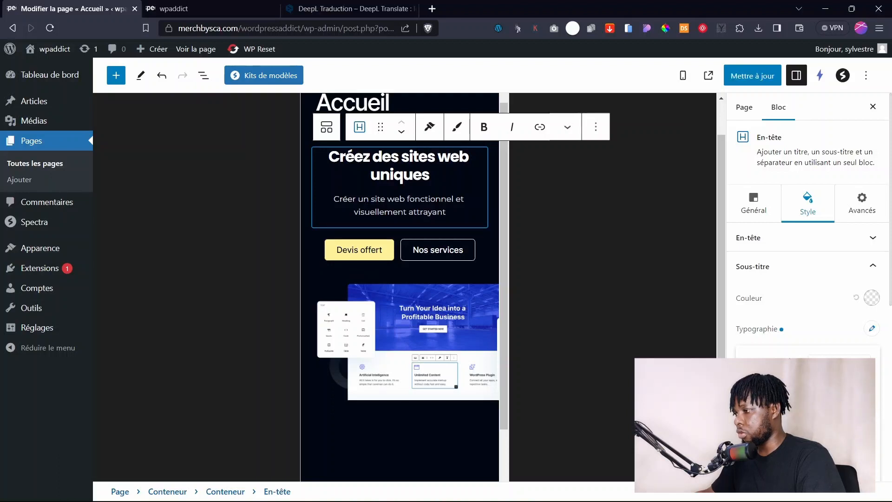
pyautogui.press('Up')
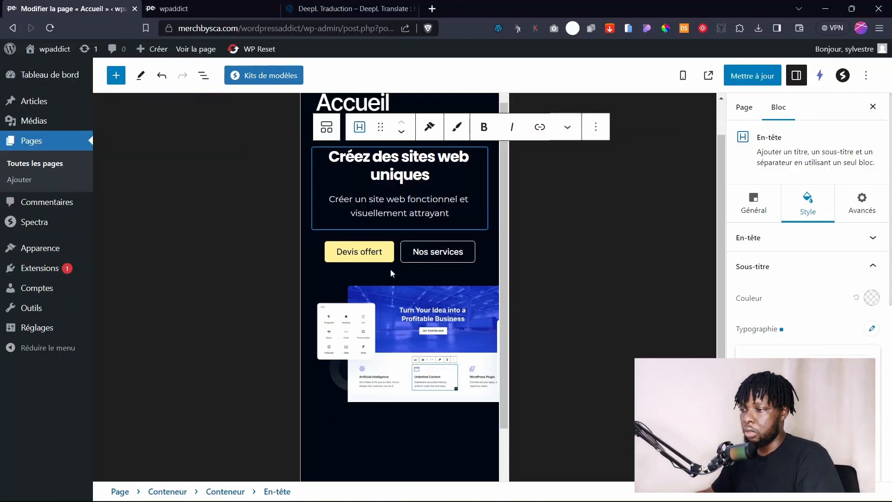
# Shrink the hero image in the mobile layout to fit beneath the buttons.
pyautogui.scroll(1, 395, 225)
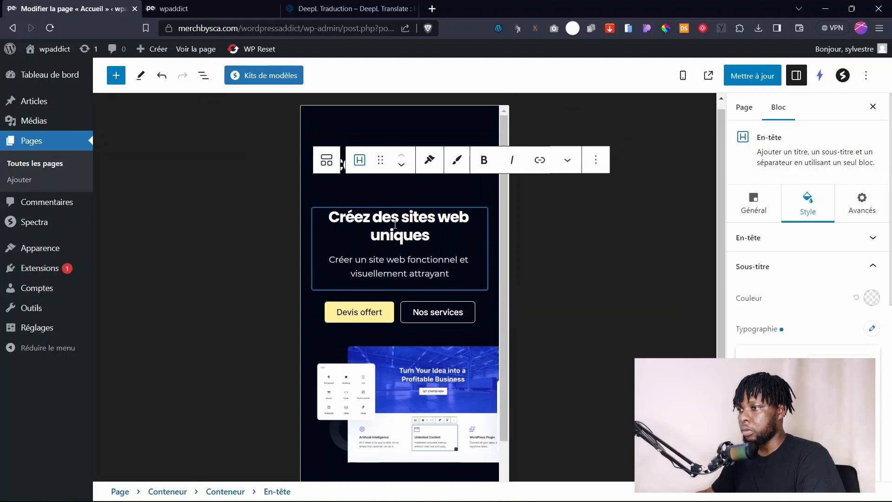
pyautogui.scroll(-2, 394, 225)
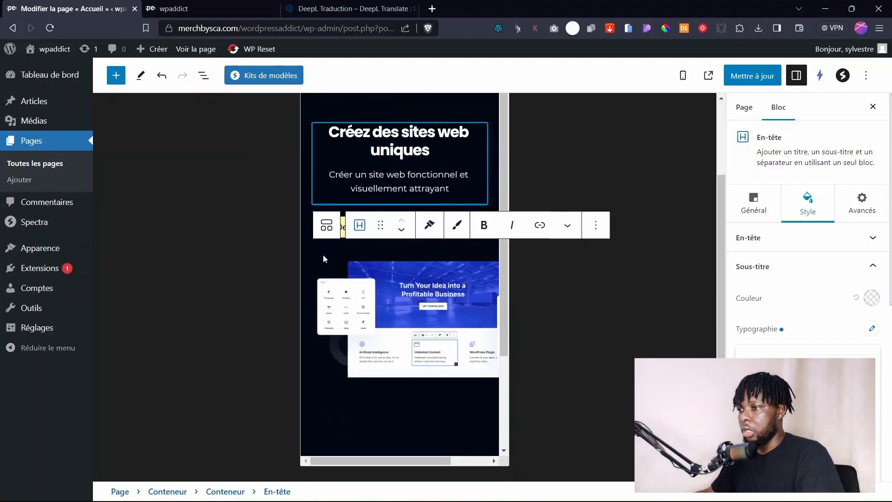
pyautogui.click(324, 259)
pyautogui.click(322, 224)
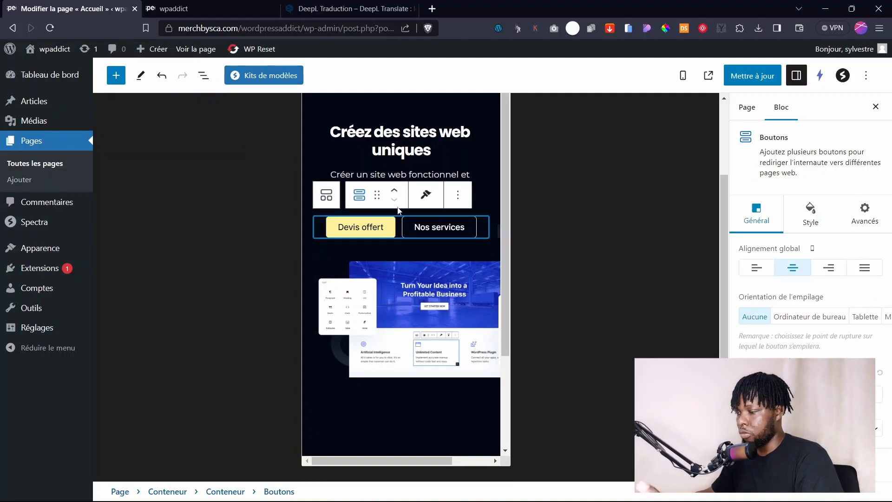
pyautogui.click(478, 321)
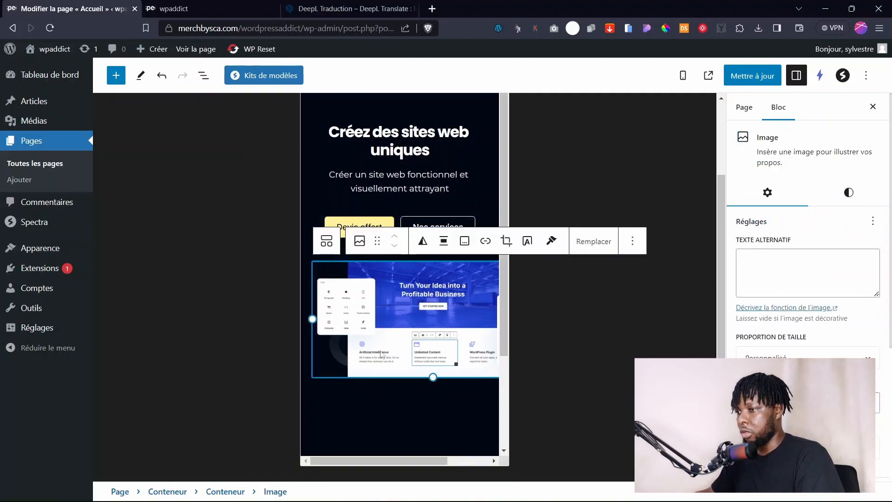
pyautogui.moveTo(313, 320); pyautogui.dragTo(346, 329)
pyautogui.click(405, 386)
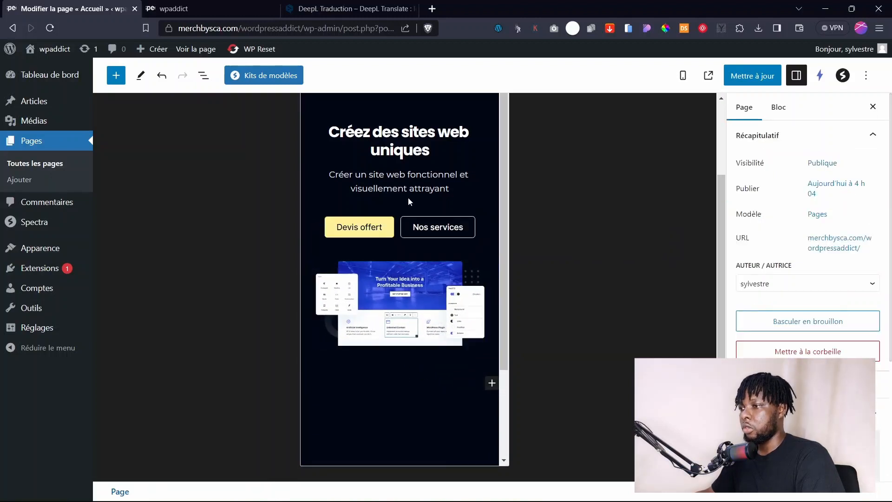
pyautogui.scroll(2, 407, 223)
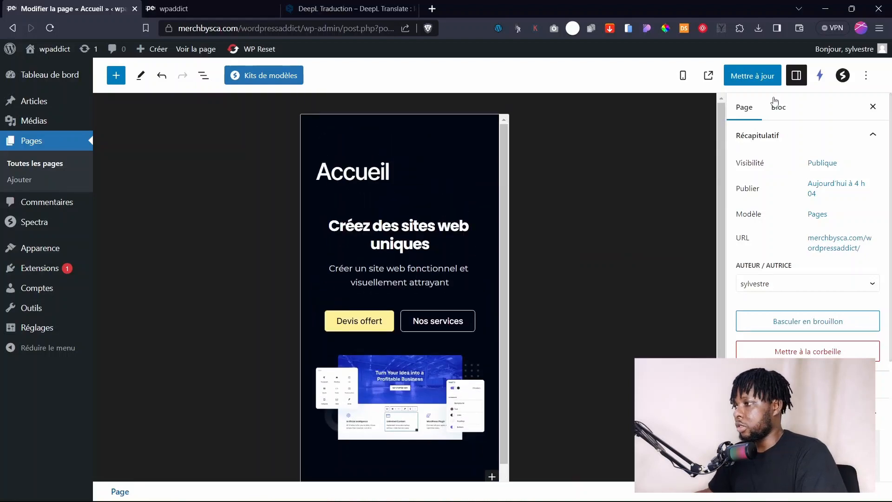
# Save the page and reload the live site to check the updates.
pyautogui.click(752, 76)
pyautogui.click(209, 469)
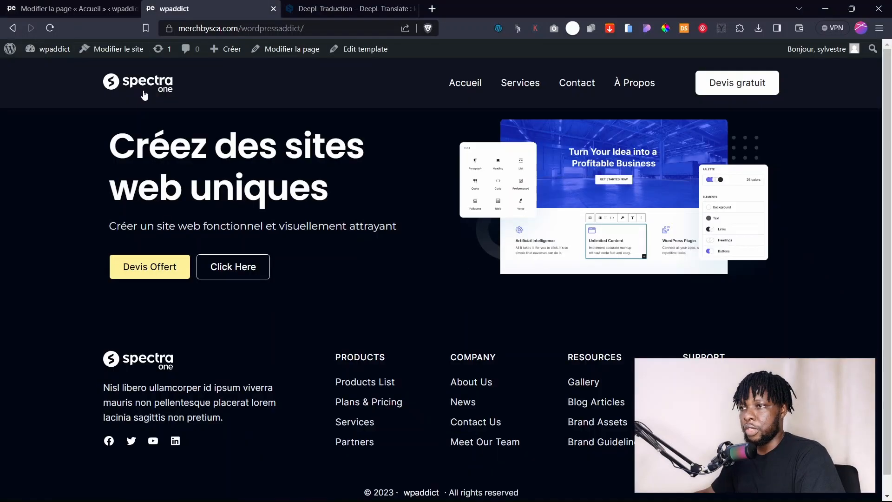
pyautogui.click(144, 95)
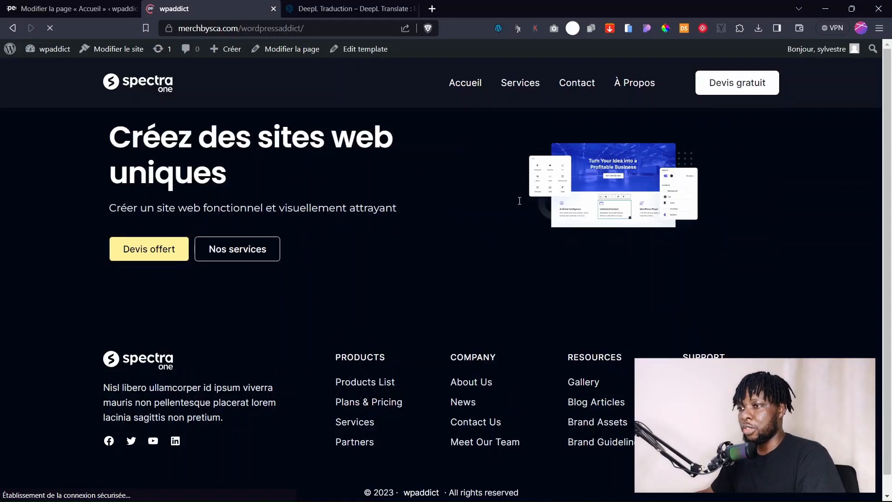
# Return to the editor and preview the page at Ordinateur de bureau size.
pyautogui.click(118, 8)
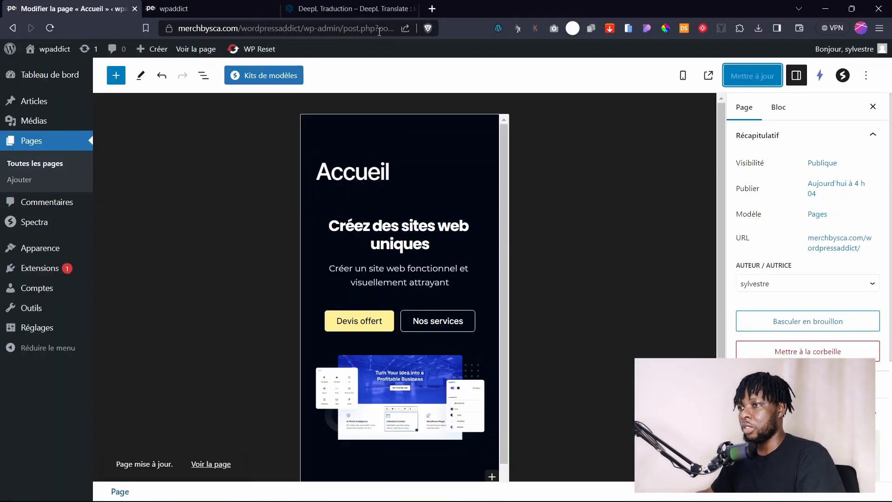
pyautogui.click(246, 4)
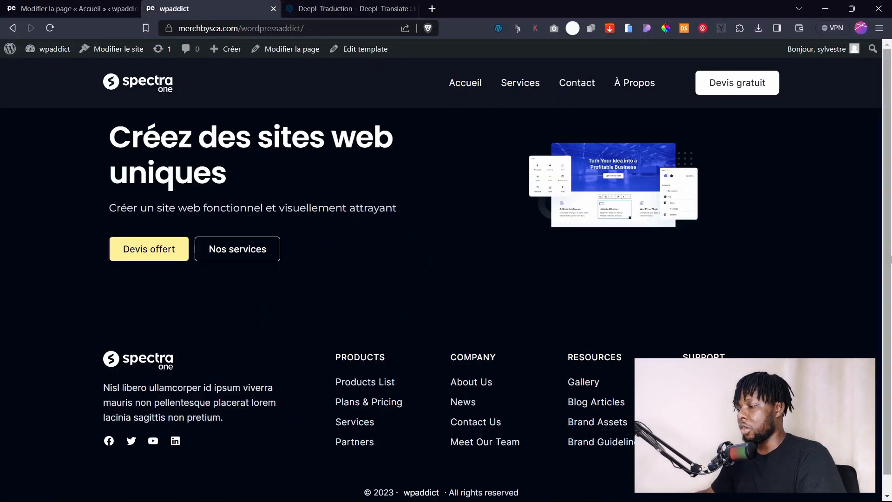
pyautogui.click(135, 8)
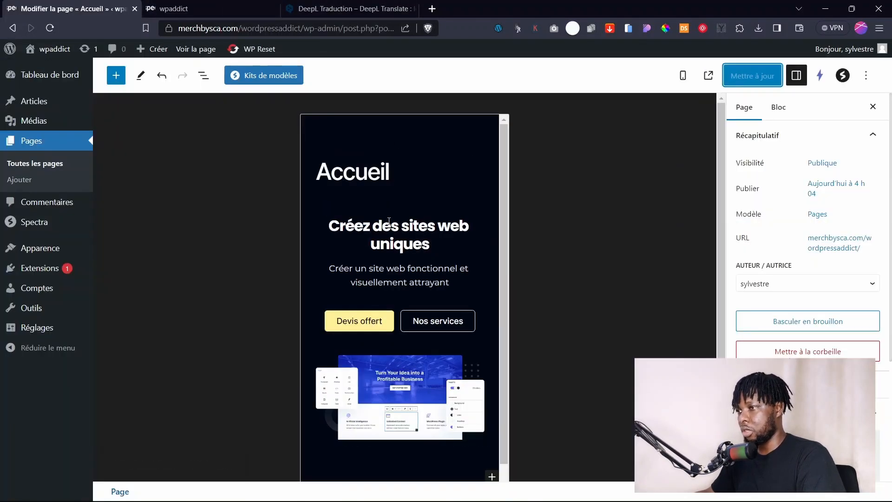
pyautogui.click(681, 77)
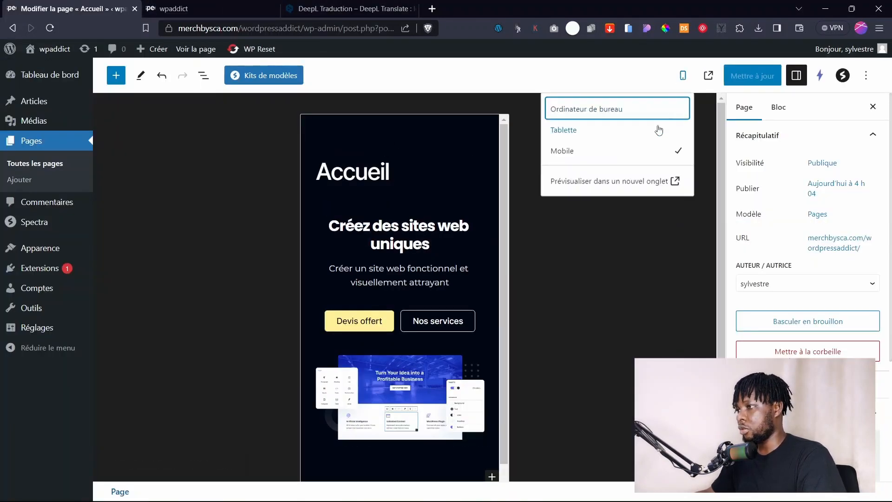
pyautogui.click(573, 110)
# Clear the hero image's fixed Largeur and Hauteur values.
pyautogui.click(421, 306)
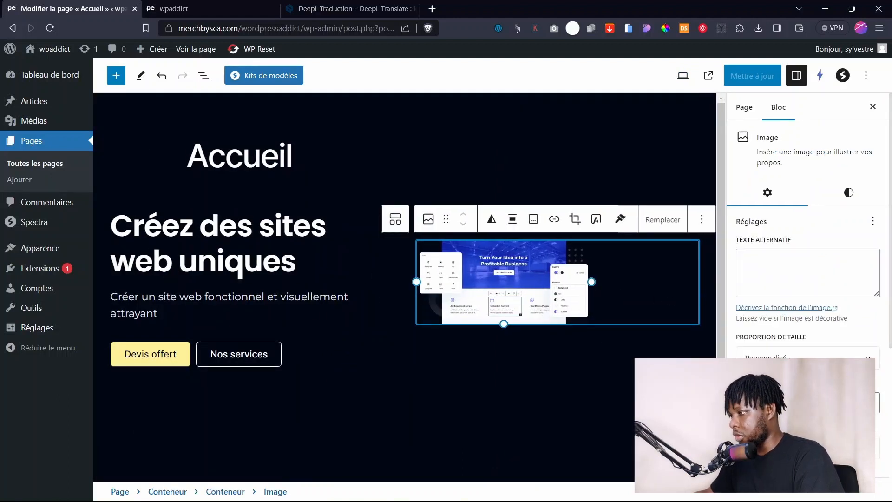
pyautogui.scroll(-5, 793, 307)
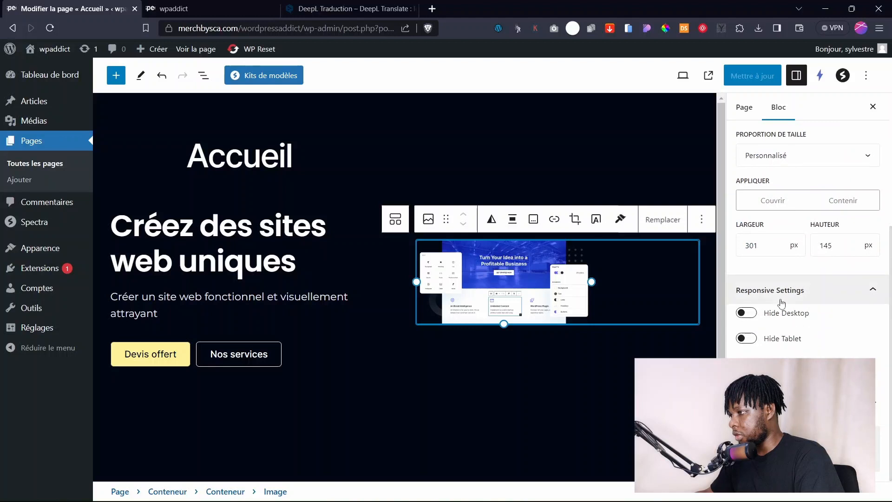
pyautogui.doubleClick(752, 247)
pyautogui.press('BackSpace')
pyautogui.click(832, 245)
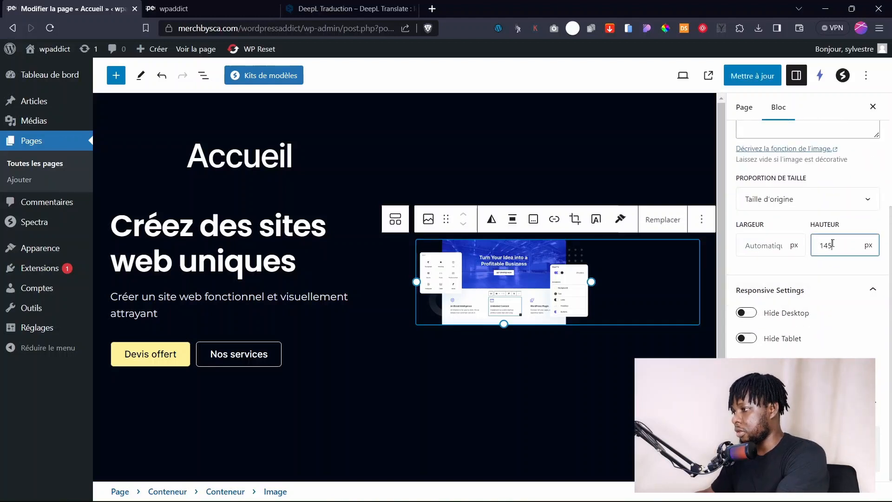
pyautogui.press('BackSpace')
pyautogui.press('BackSpace')
pyautogui.press('BackSpace')
pyautogui.scroll(3, 789, 186)
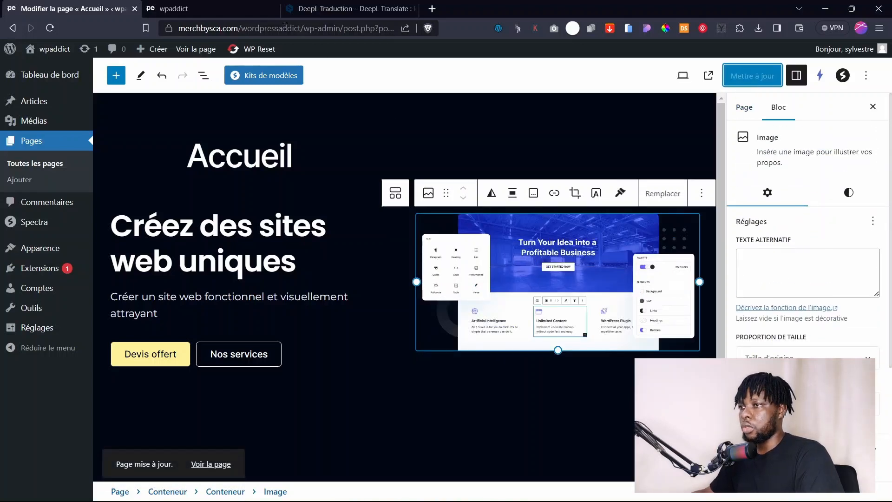
# Save the page, view the reloaded live site in the phone simulator, then return.
pyautogui.click(174, 8)
pyautogui.click(148, 89)
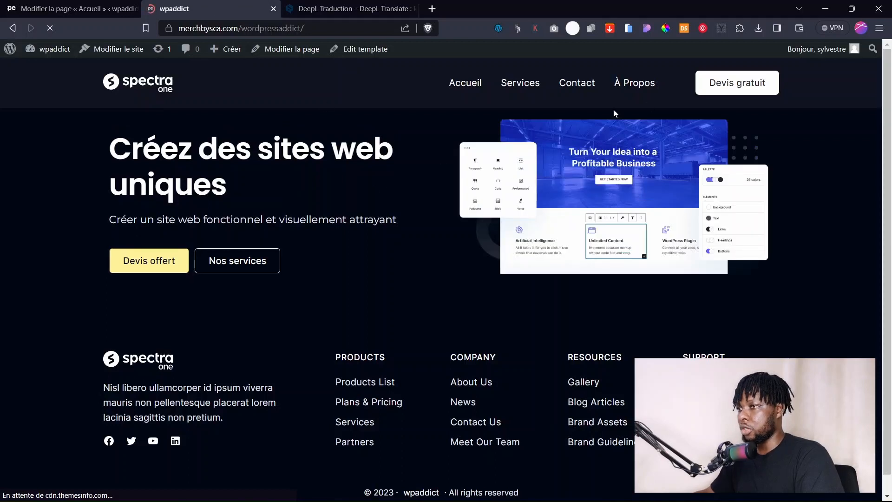
pyautogui.click(628, 28)
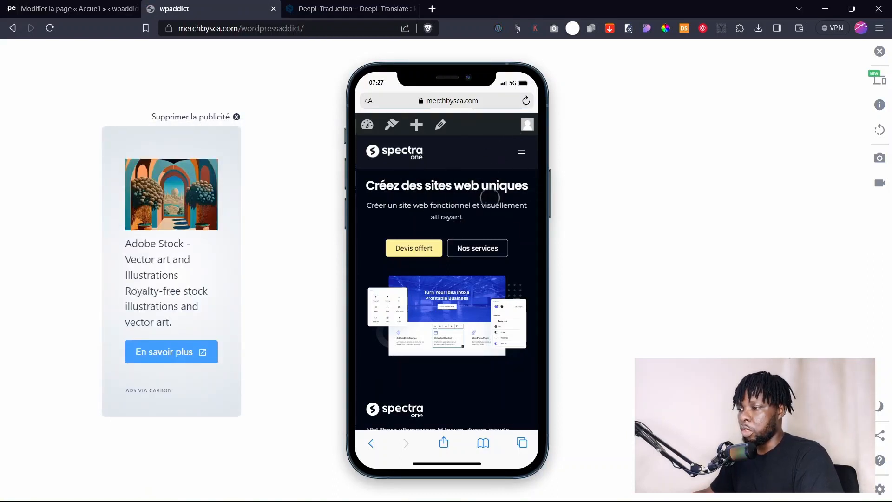
pyautogui.click(98, 9)
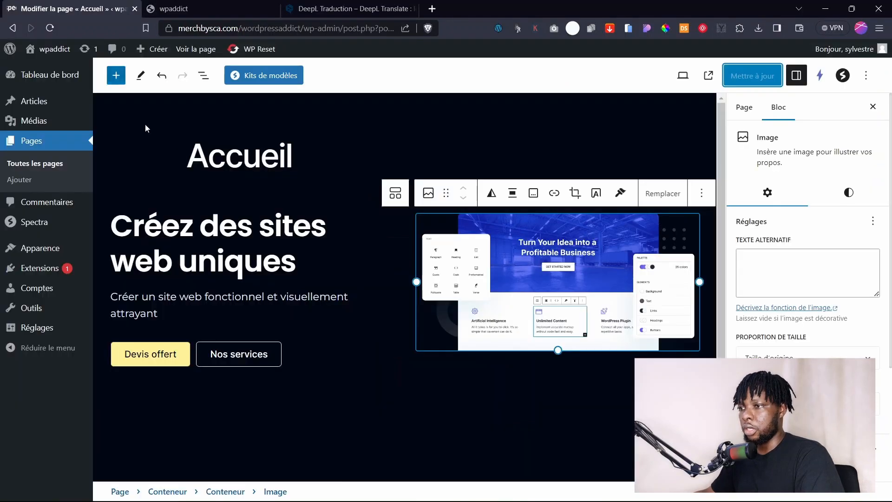
# Switch the editor to the mobile preview and select the hero heading block.
pyautogui.click(683, 75)
pyautogui.click(563, 154)
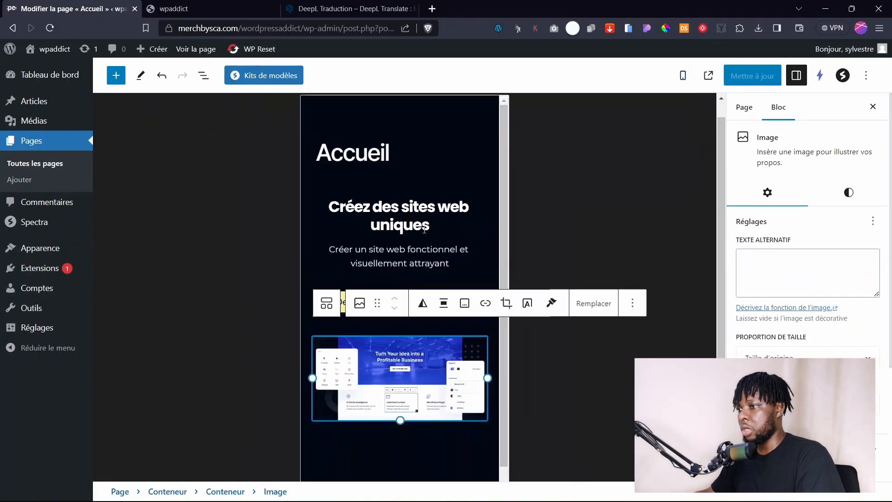
pyautogui.click(353, 320)
pyautogui.click(392, 226)
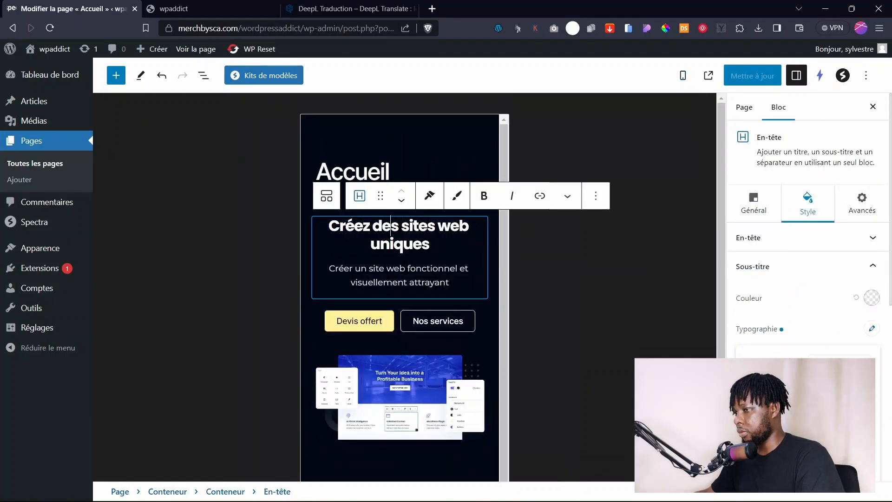
pyautogui.press('Up')
pyautogui.press('Up')
pyautogui.press('Up')
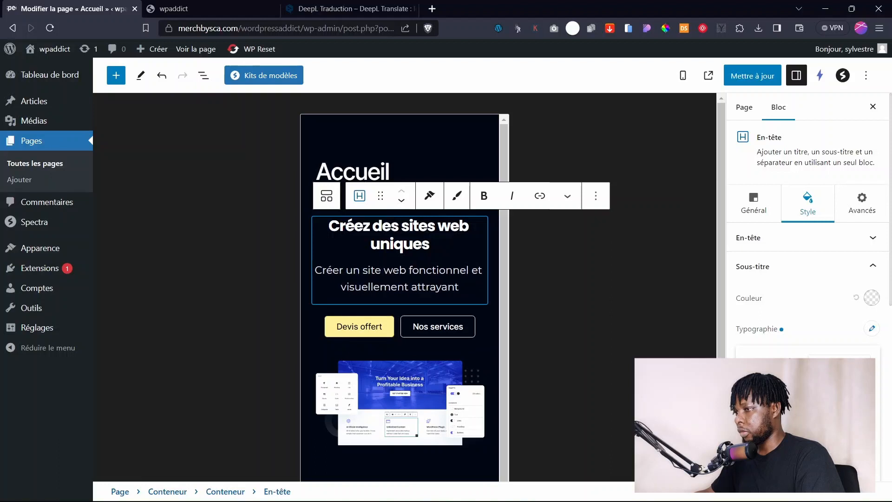
pyautogui.press('Down')
pyautogui.press('Down')
pyautogui.press('Down')
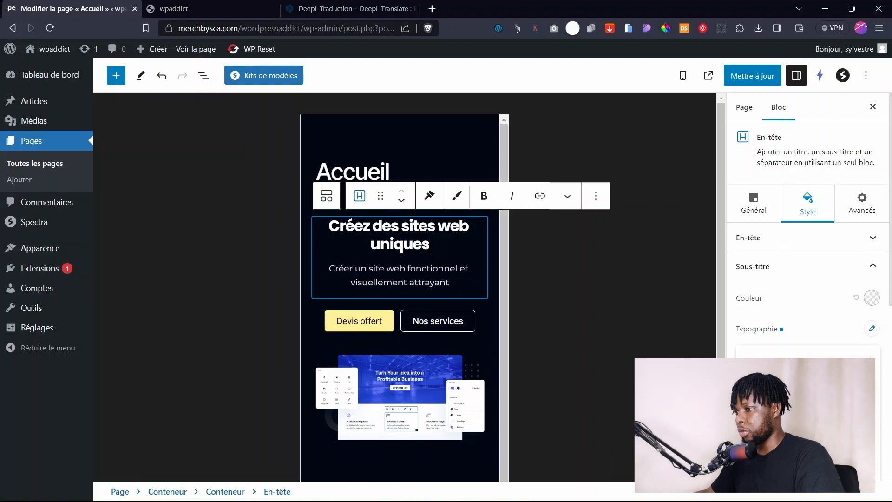
# Raise the hero heading's Typographie font size by two steps.
pyautogui.click(768, 266)
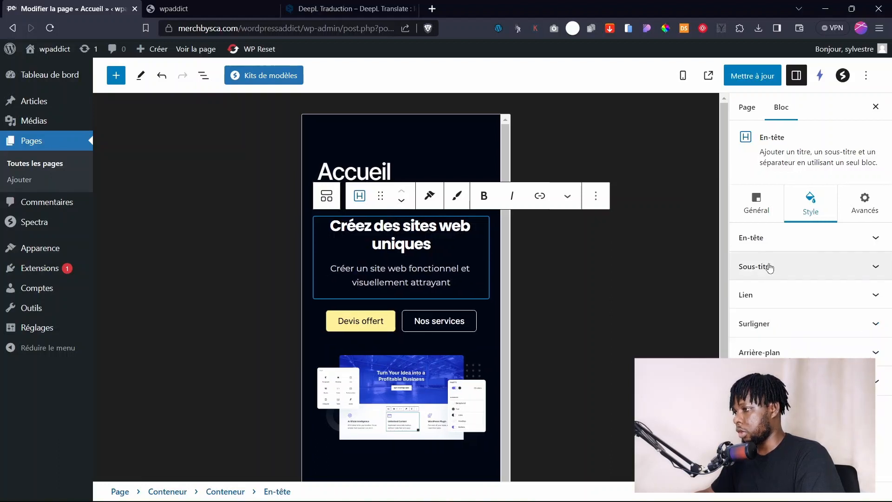
pyautogui.click(745, 238)
pyautogui.click(875, 352)
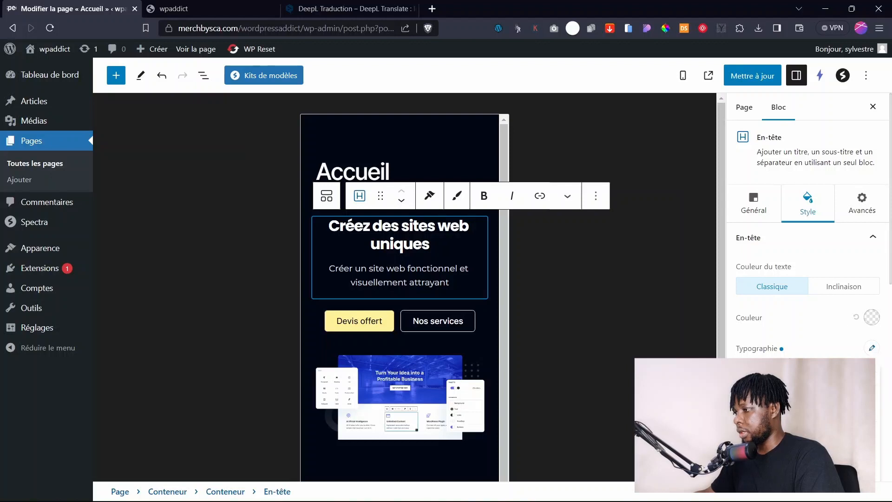
pyautogui.press('Up')
pyautogui.press('Up')
pyautogui.press('Up')
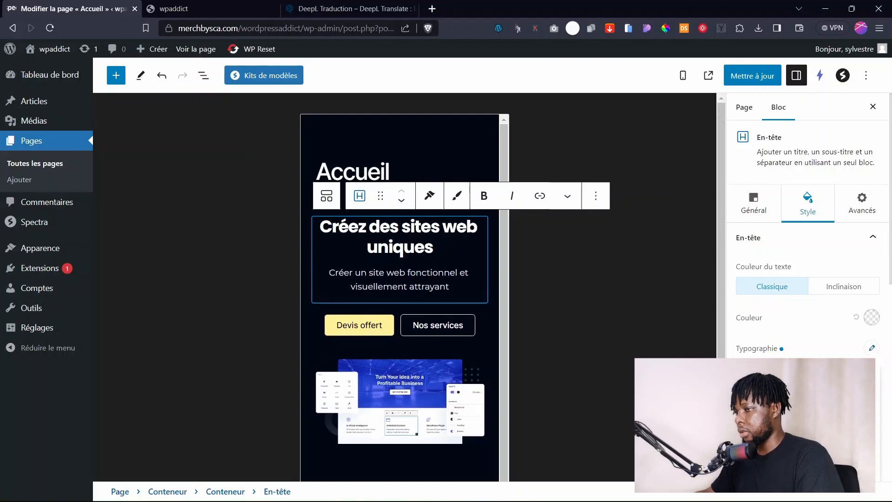
pyautogui.press('Up')
# Save the page, reload the live phone preview to check the heading, and return to the editor.
pyautogui.click(752, 76)
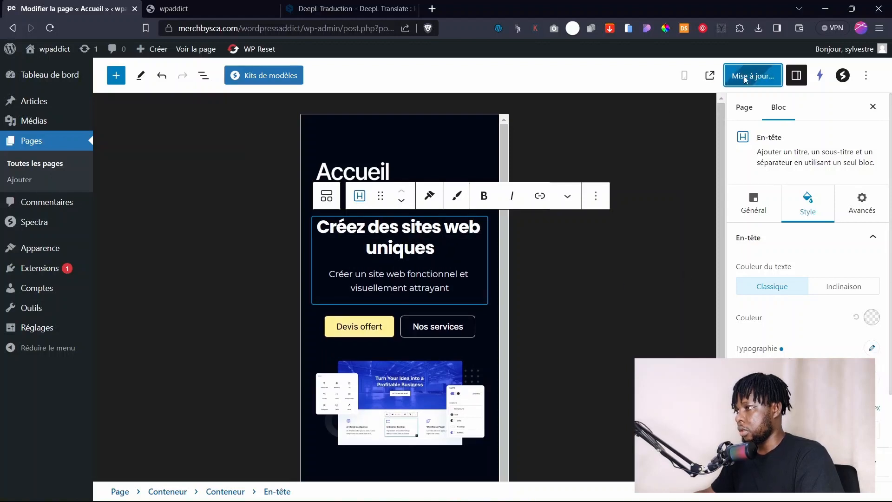
pyautogui.click(186, 8)
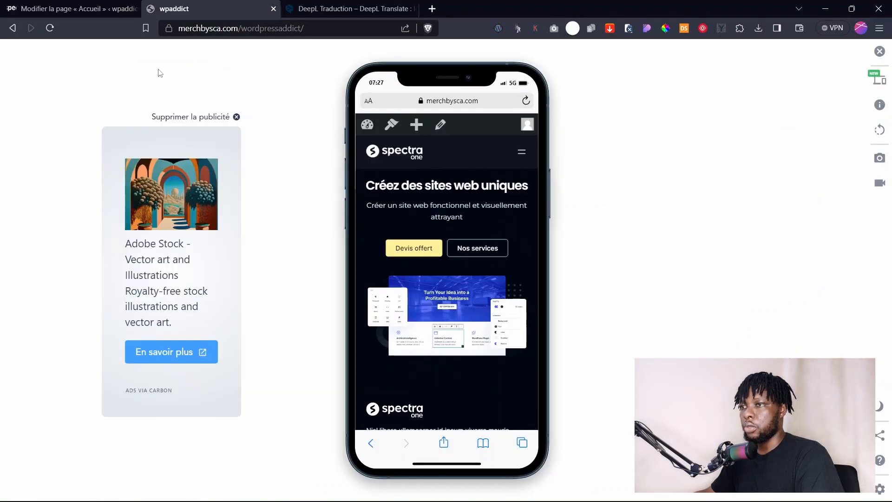
pyautogui.click(51, 28)
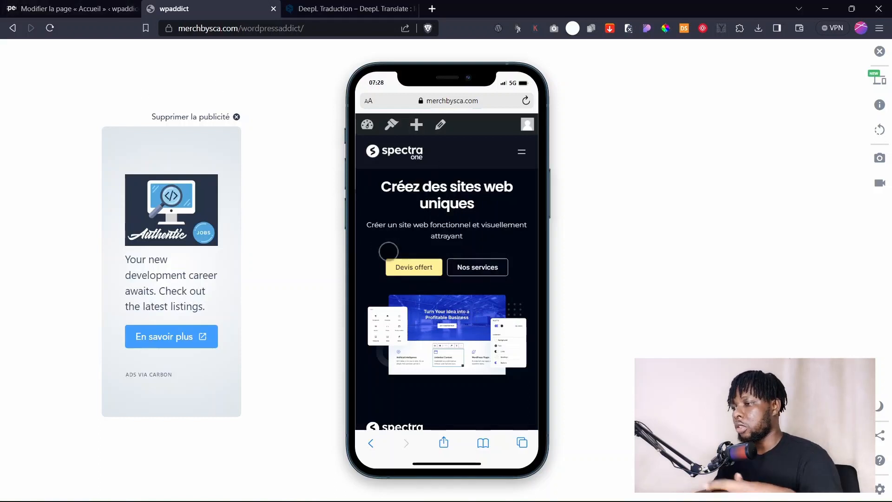
pyautogui.click(132, 12)
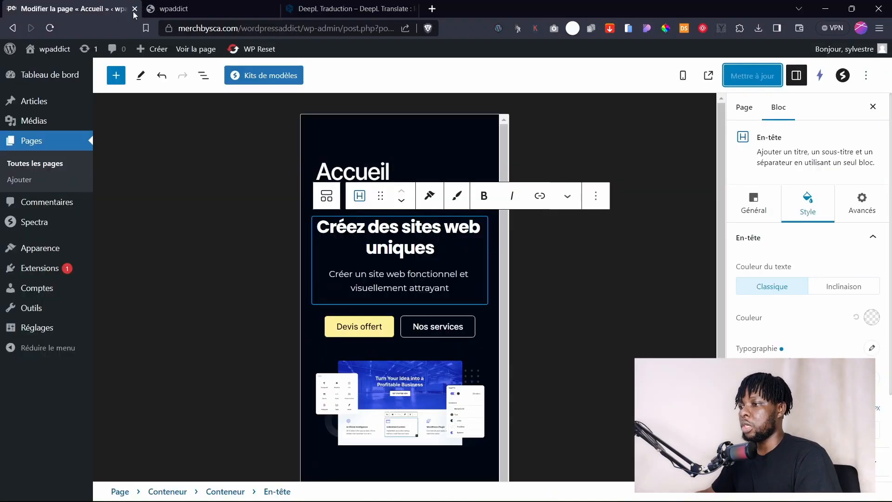
# Select the Conteneur holding the hero content and expand its Propriétés flex settings.
pyautogui.click(398, 368)
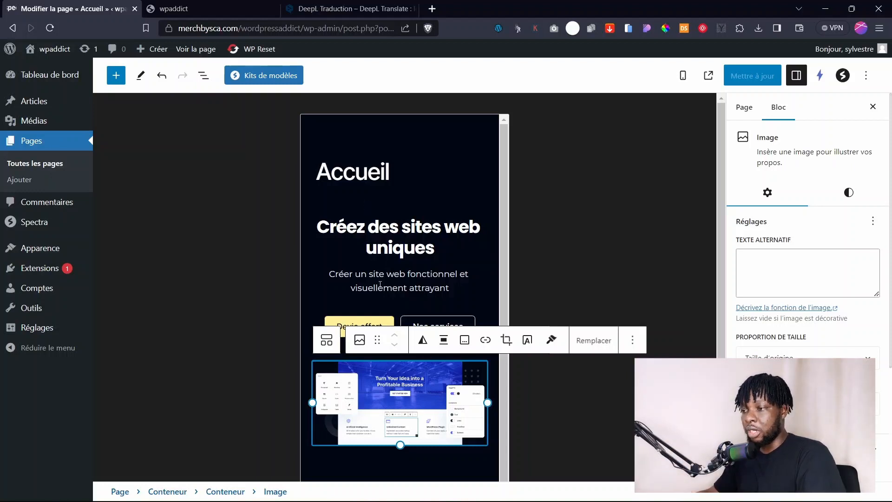
pyautogui.click(319, 213)
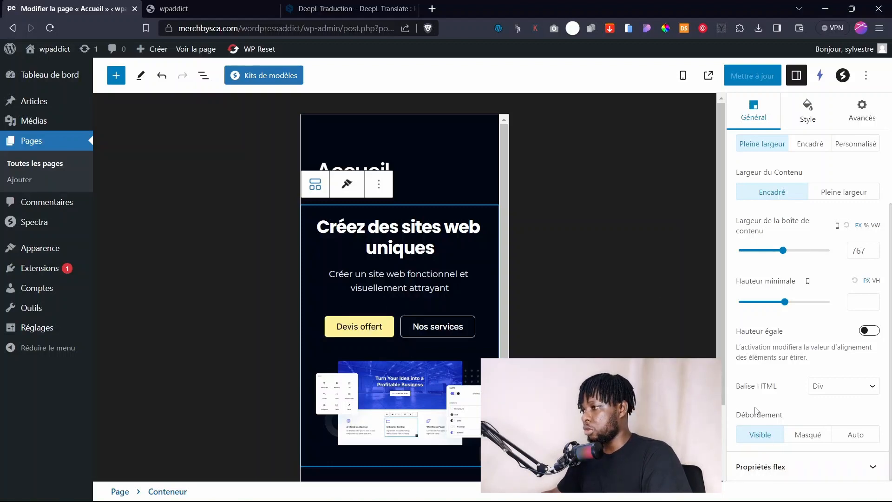
pyautogui.click(207, 76)
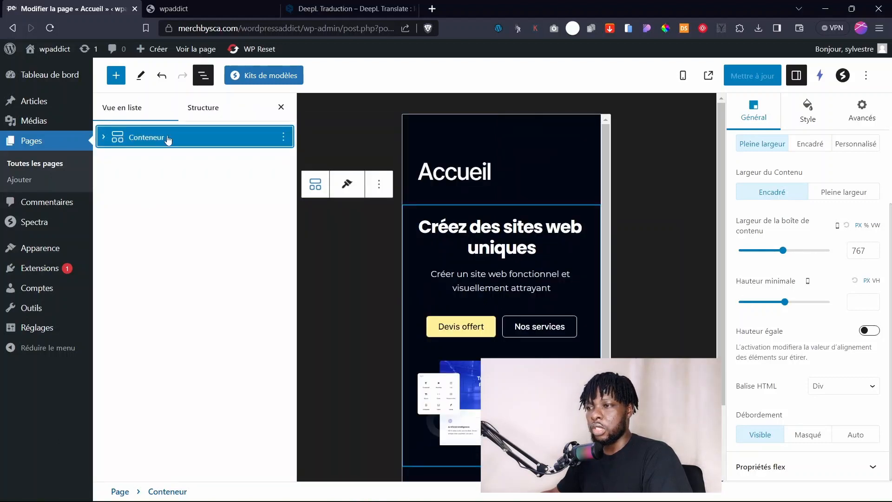
pyautogui.click(282, 111)
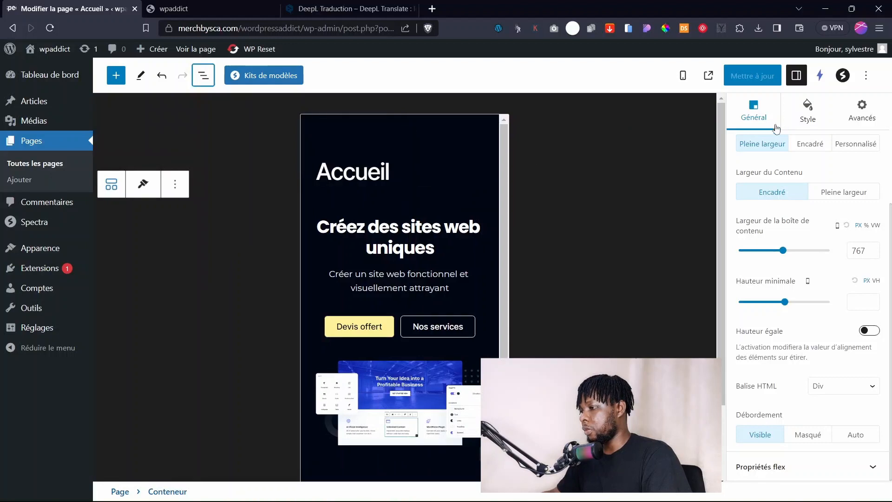
pyautogui.scroll(1, 781, 376)
pyautogui.scroll(-1, 766, 378)
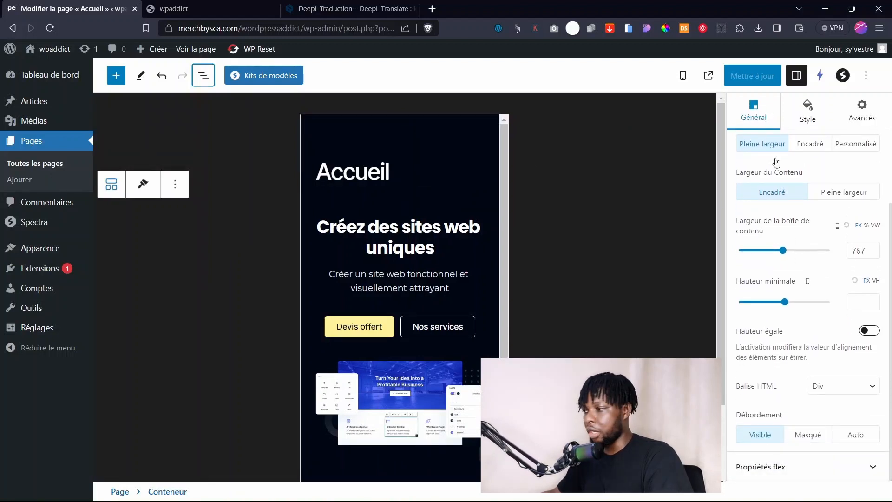
pyautogui.click(796, 466)
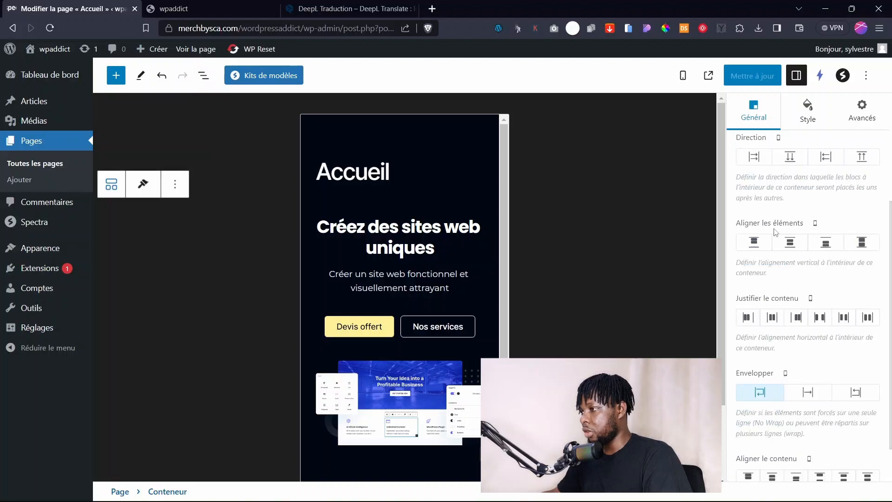
pyautogui.scroll(1, 774, 231)
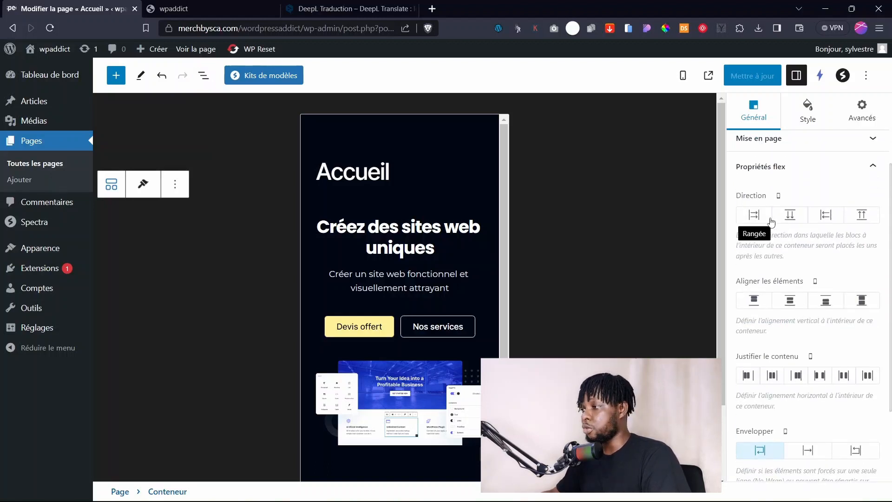
# Reverse the hero container's flex direction so the image stacks first, and save.
pyautogui.click(861, 218)
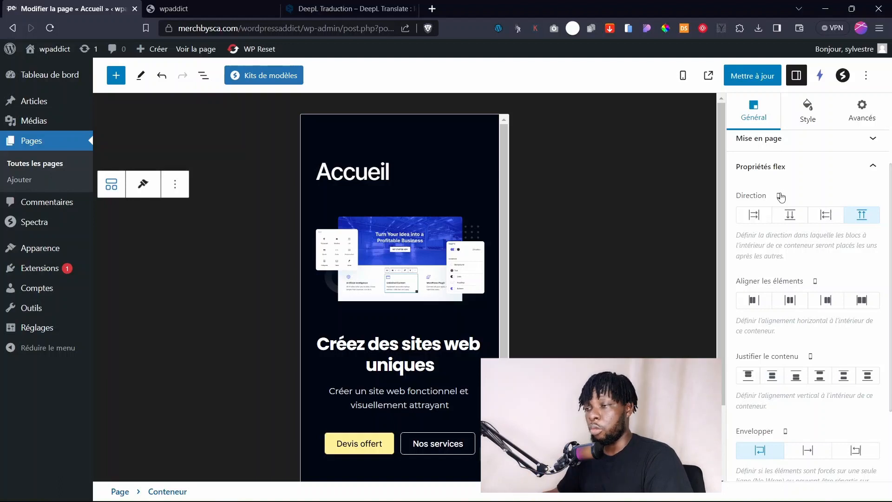
pyautogui.scroll(-2, 466, 351)
pyautogui.scroll(2, 466, 351)
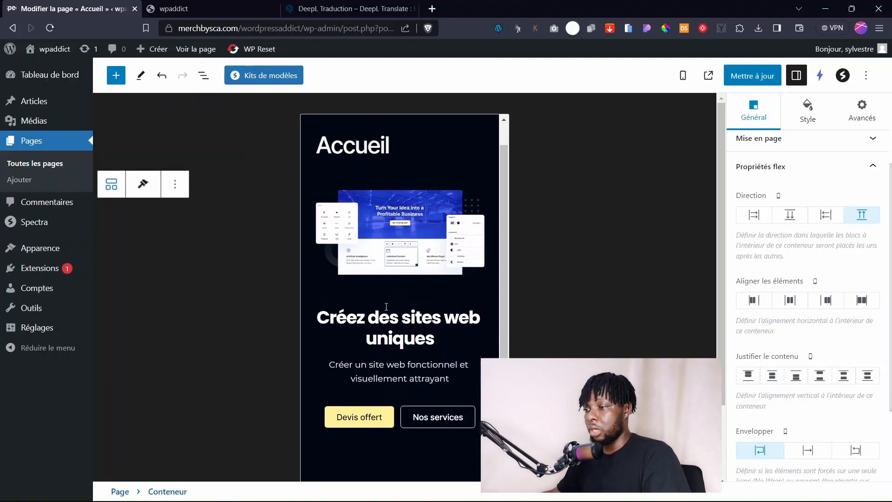
pyautogui.click(747, 83)
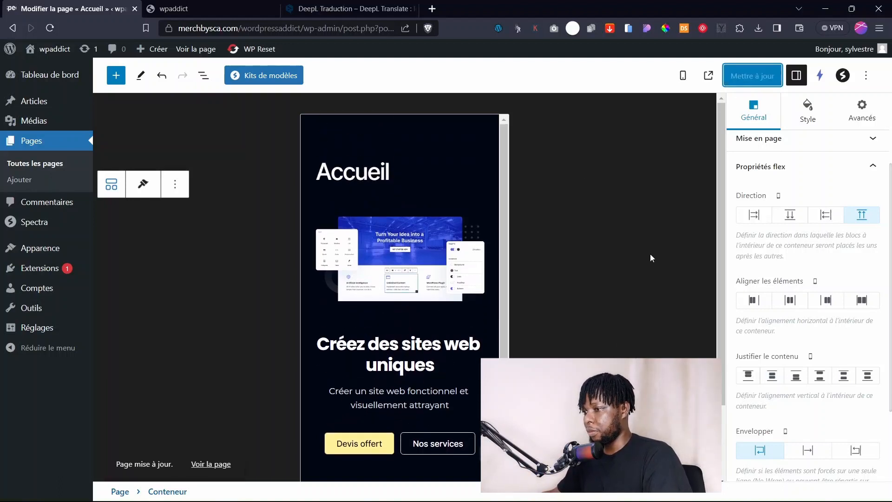
# Centre the hero items horizontally and along the column, then save again.
pyautogui.click(765, 304)
pyautogui.click(789, 300)
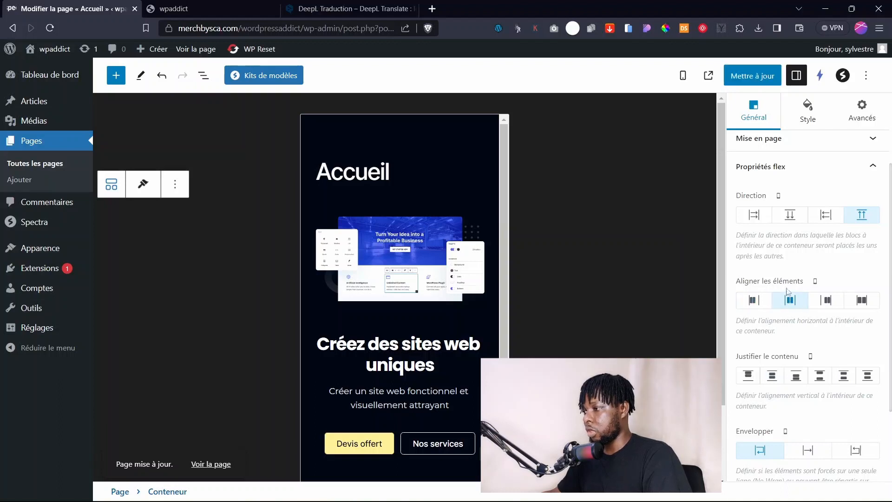
pyautogui.click(773, 376)
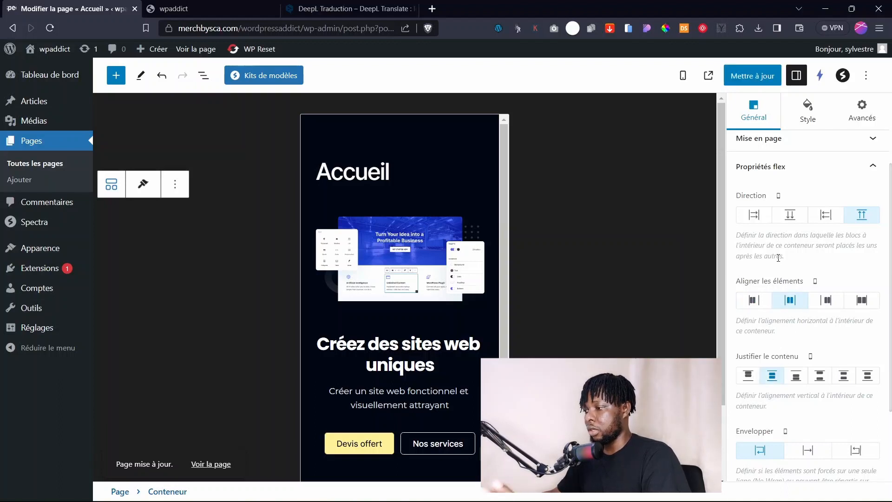
pyautogui.click(748, 82)
# Reload the live site's mobile simulator to confirm the layout, then return to the editor.
pyautogui.click(176, 9)
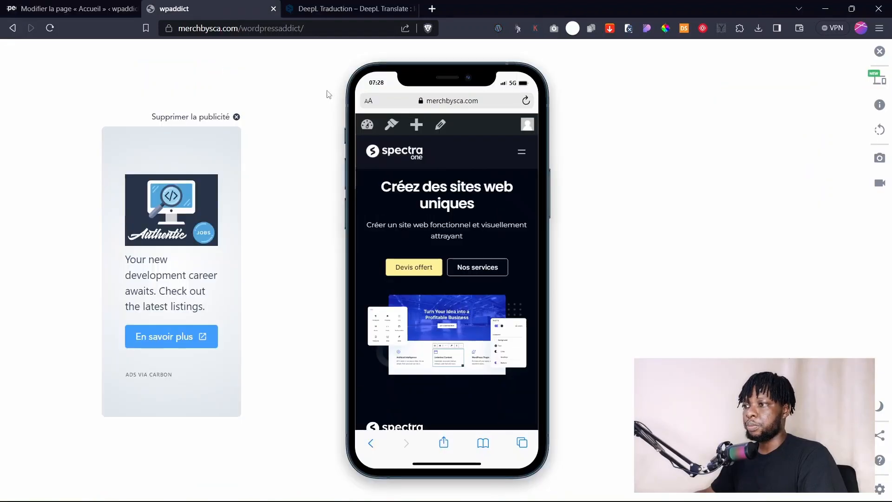
pyautogui.click(50, 27)
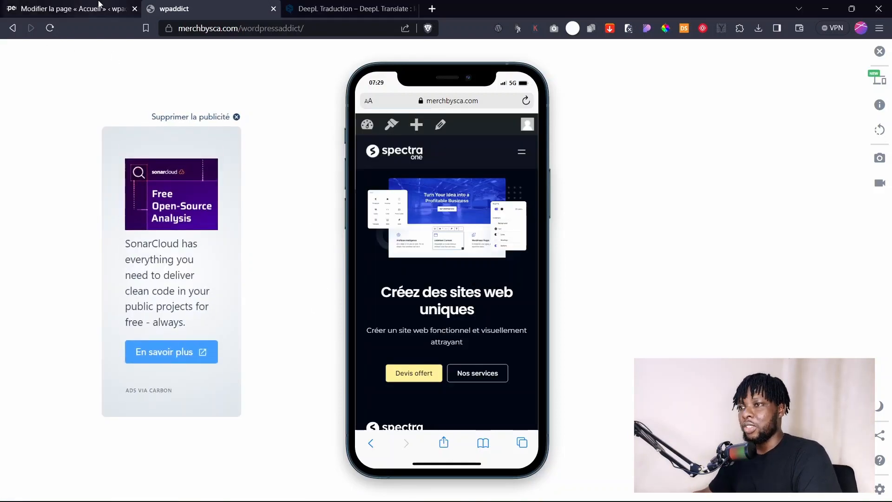
pyautogui.click(84, 8)
pyautogui.click(683, 76)
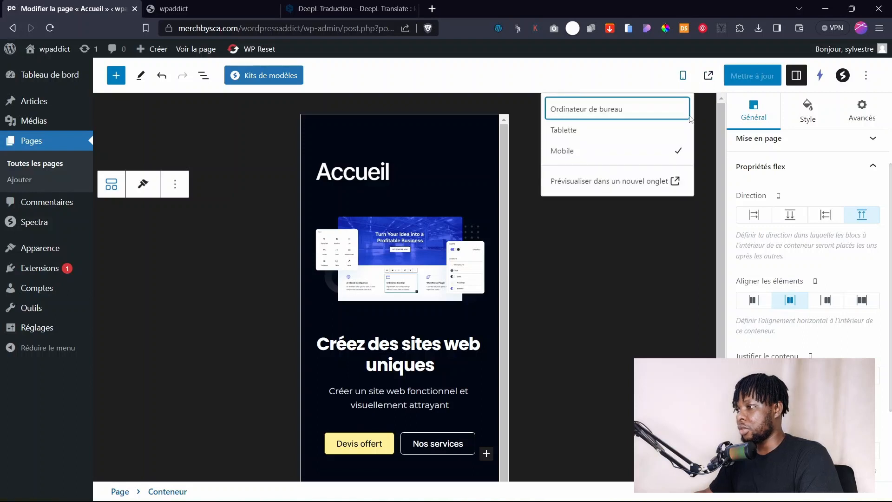
# Switch to the desktop preview, select the hero Conteneur and show List View.
pyautogui.click(586, 110)
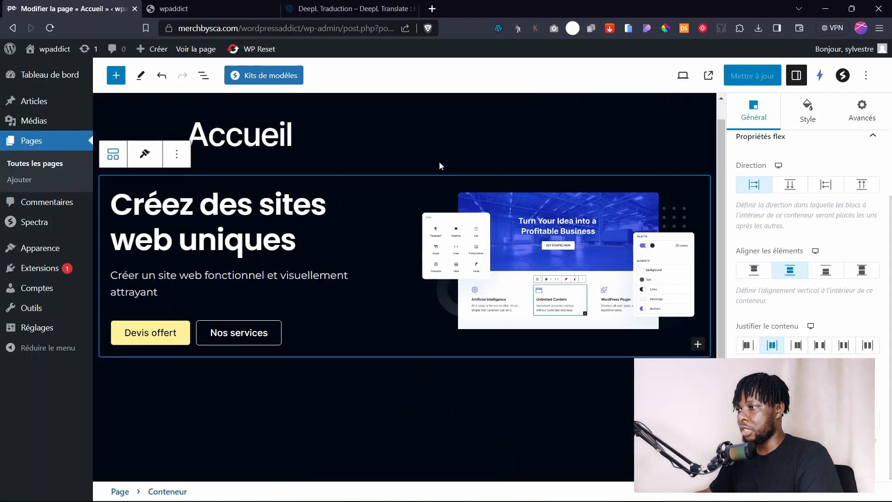
pyautogui.click(338, 192)
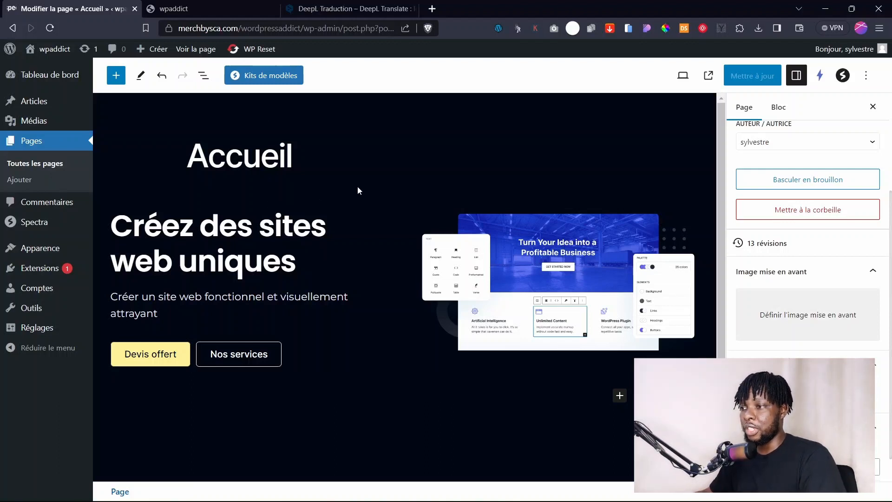
pyautogui.click(321, 201)
pyautogui.click(204, 76)
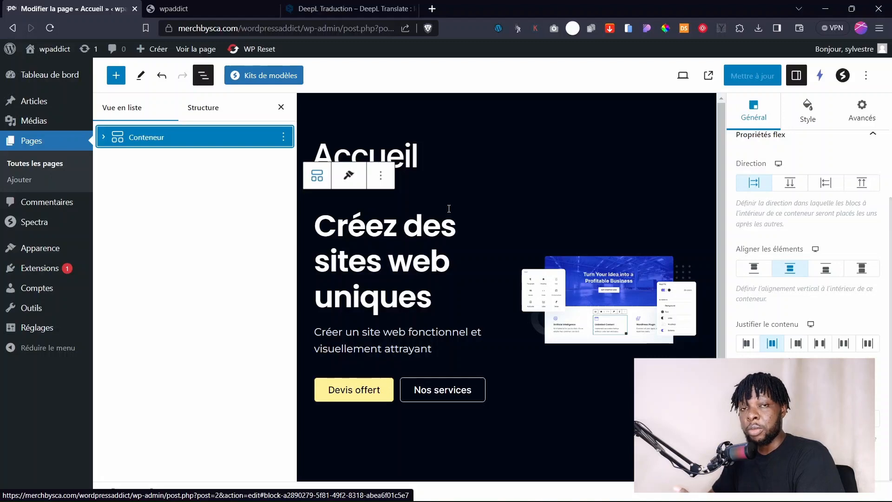
pyautogui.click(203, 75)
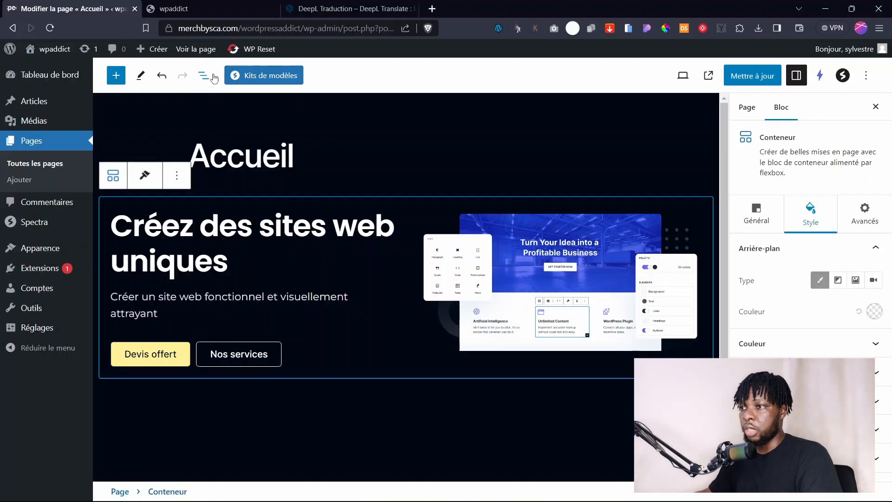
pyautogui.click(203, 75)
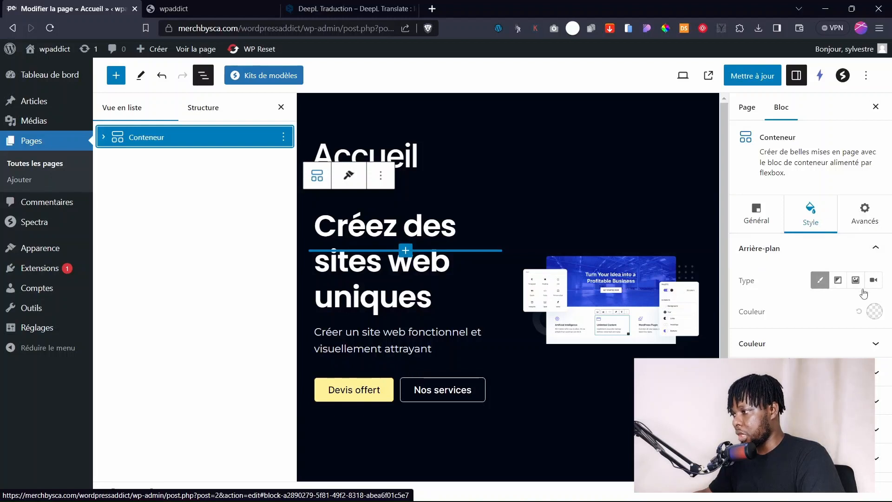
# Give the hero container a white background colour.
pyautogui.click(874, 311)
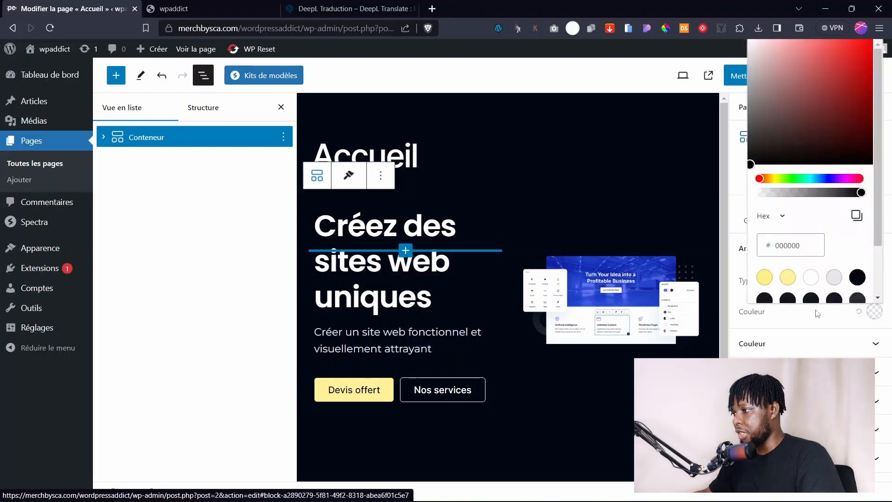
pyautogui.click(808, 278)
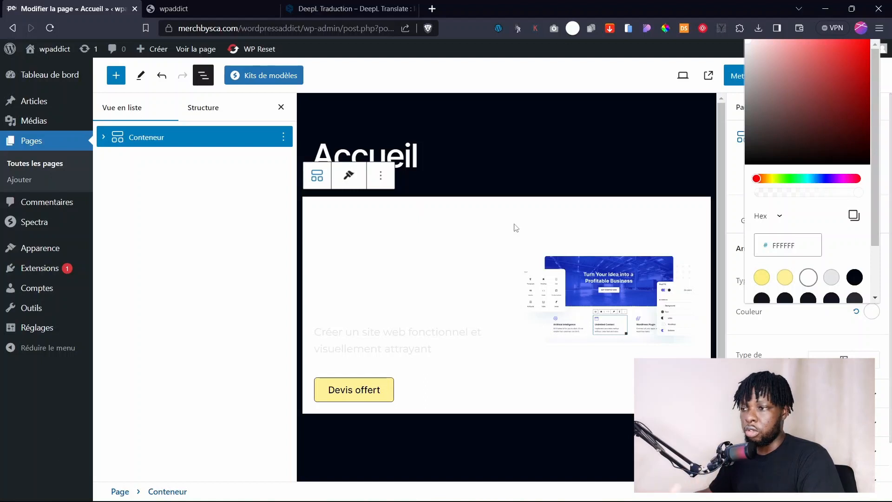
pyautogui.click(428, 204)
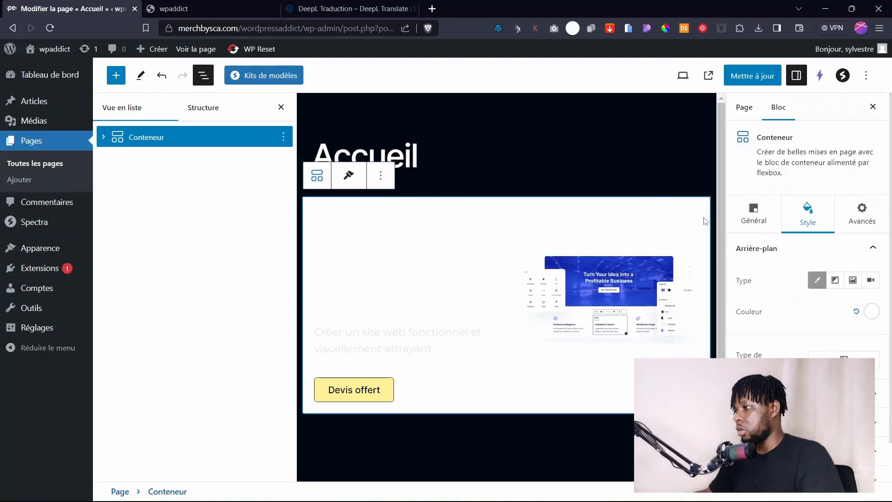
# Set the hero container's Hauteur minimale to 60 VH and save the page.
pyautogui.click(859, 213)
pyautogui.click(762, 226)
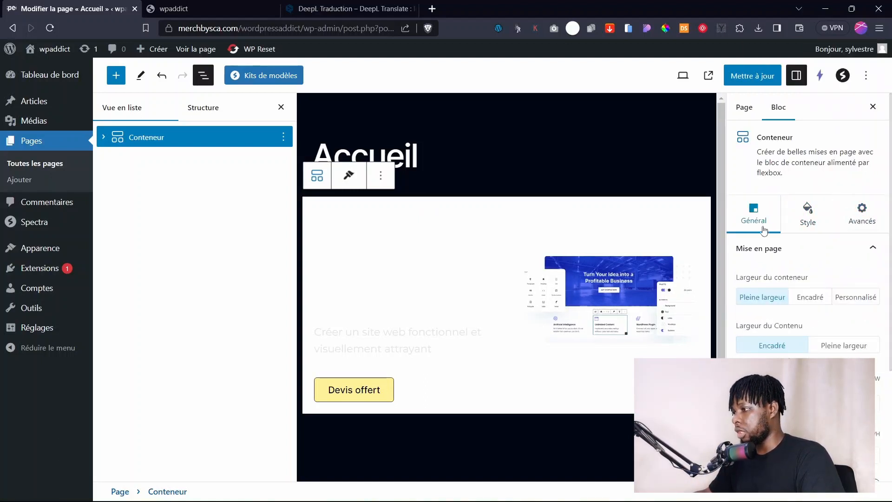
pyautogui.scroll(-3, 785, 326)
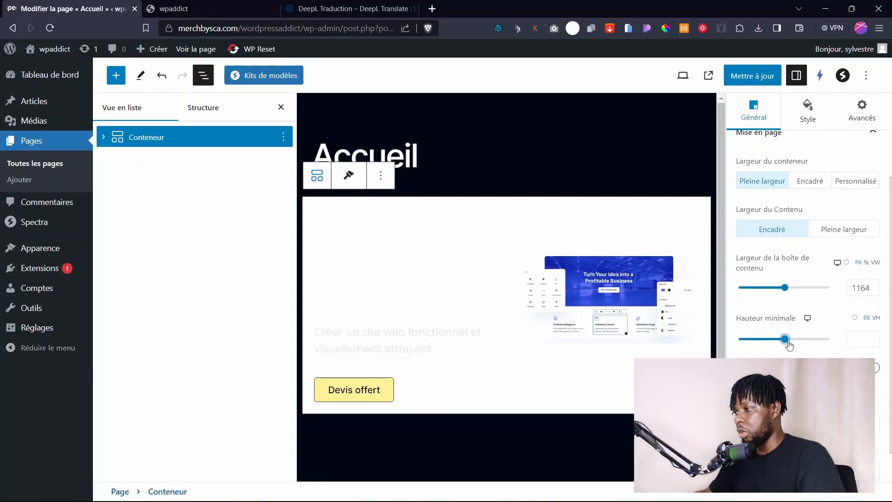
pyautogui.moveTo(788, 344); pyautogui.dragTo(791, 344)
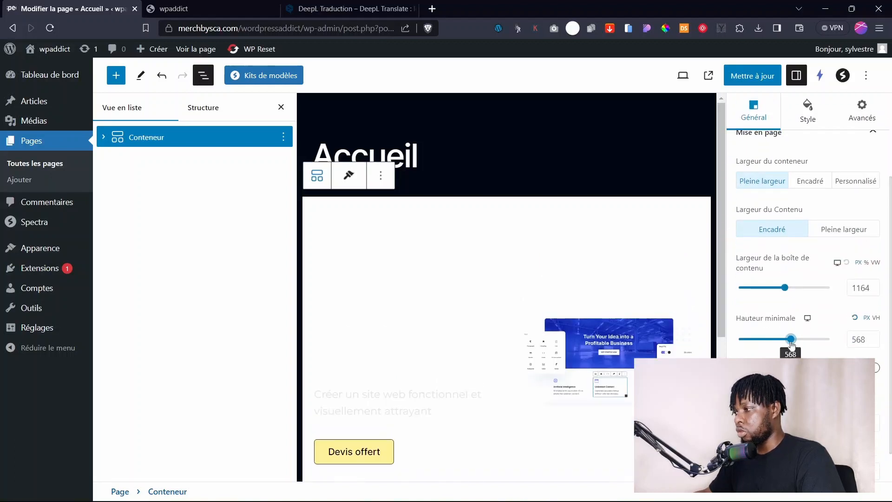
pyautogui.click(877, 318)
pyautogui.moveTo(824, 347); pyautogui.dragTo(793, 343)
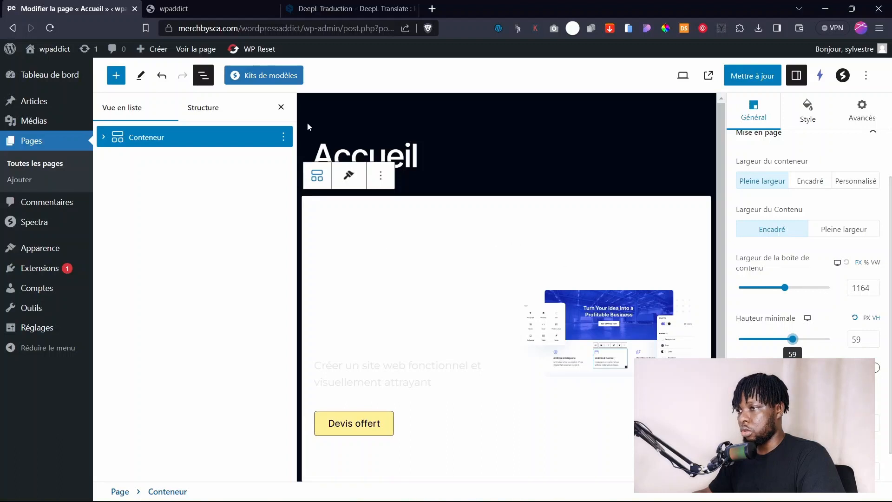
pyautogui.click(281, 107)
pyautogui.scroll(-3, 581, 247)
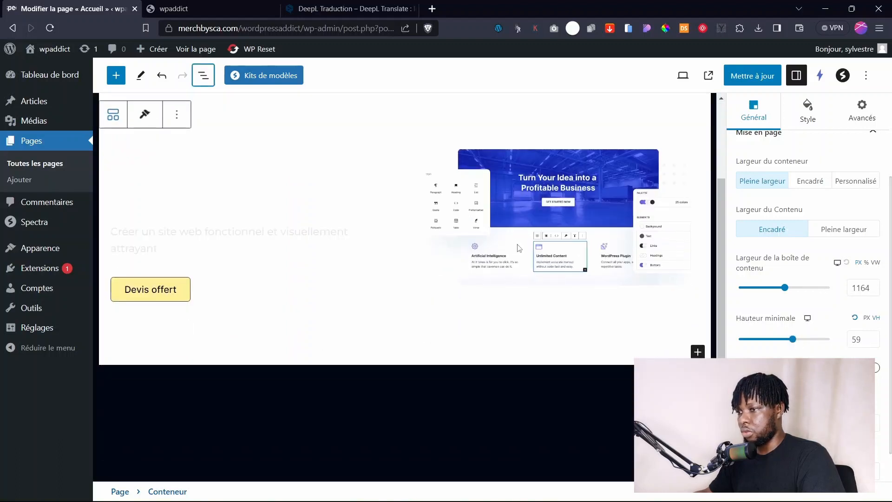
pyautogui.scroll(2, 519, 251)
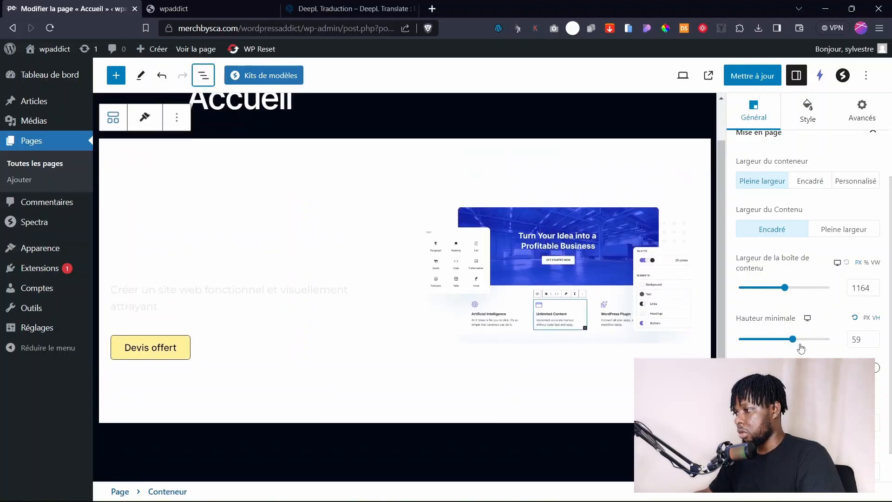
pyautogui.moveTo(797, 346); pyautogui.dragTo(797, 344)
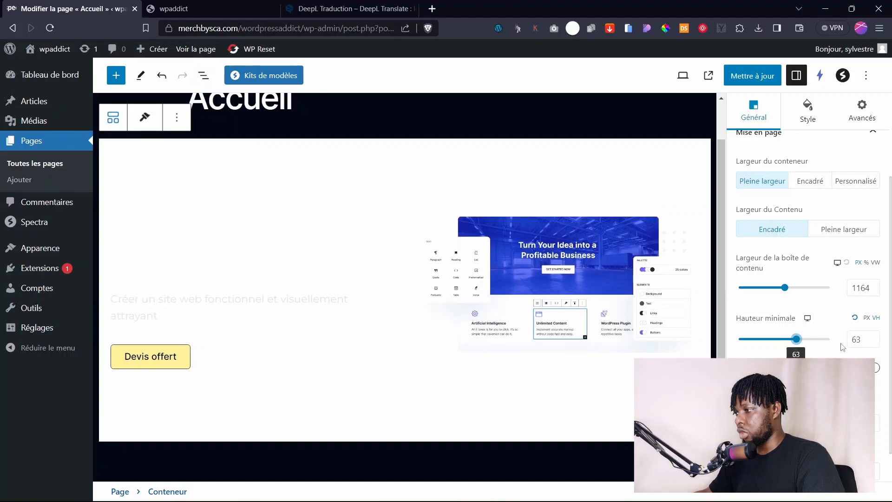
pyautogui.click(876, 343)
pyautogui.click(875, 343)
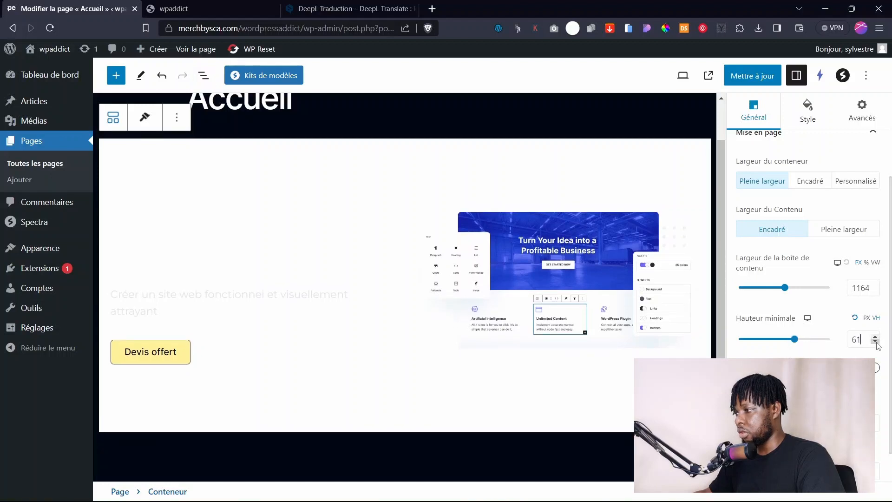
pyautogui.click(876, 342)
pyautogui.click(750, 74)
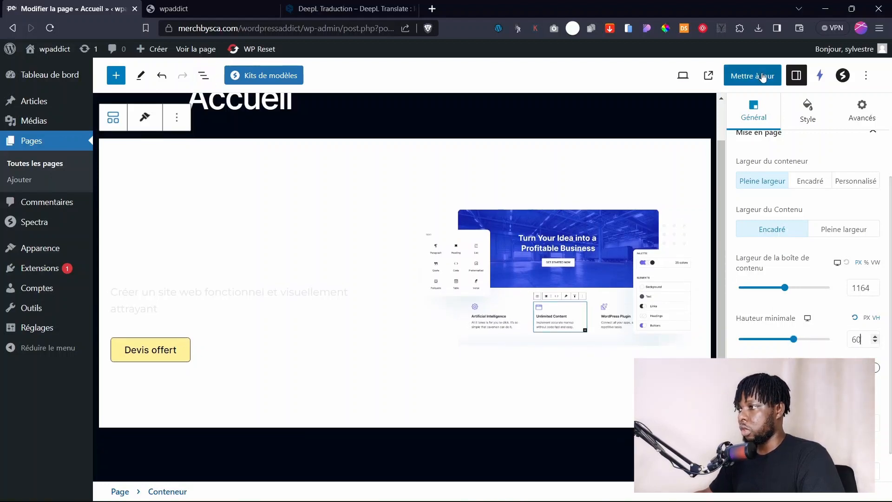
# Review the live site, then set the hero container's minimum height to 70 VH.
pyautogui.click(211, 8)
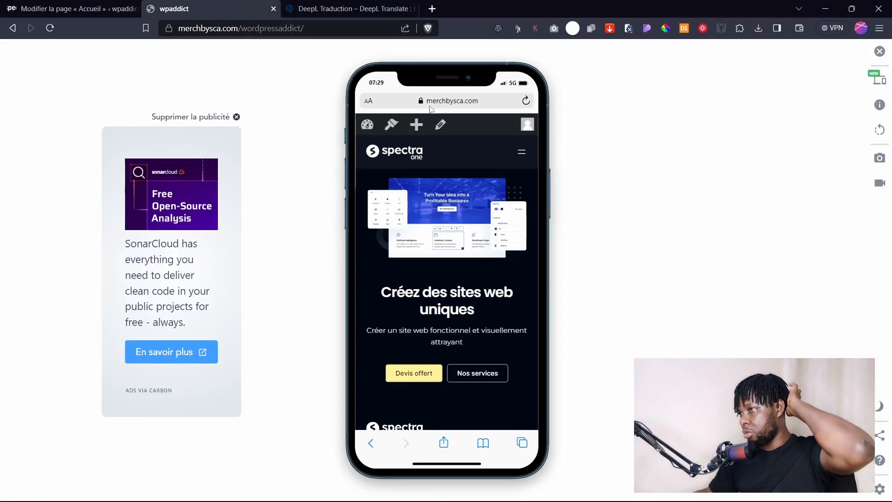
pyautogui.click(880, 51)
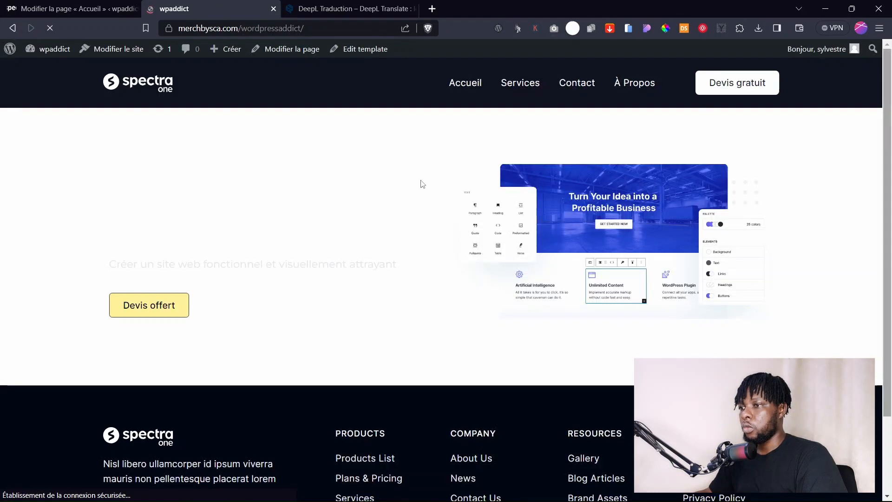
pyautogui.click(124, 13)
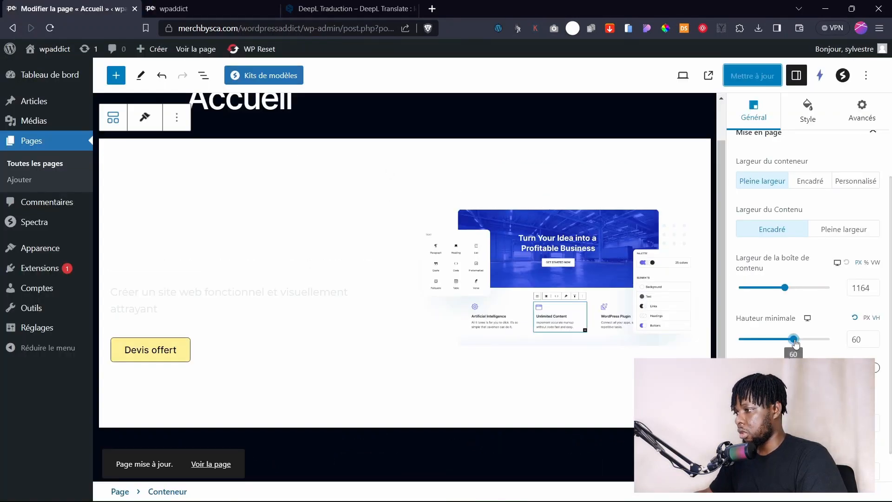
pyautogui.moveTo(796, 345); pyautogui.dragTo(802, 344)
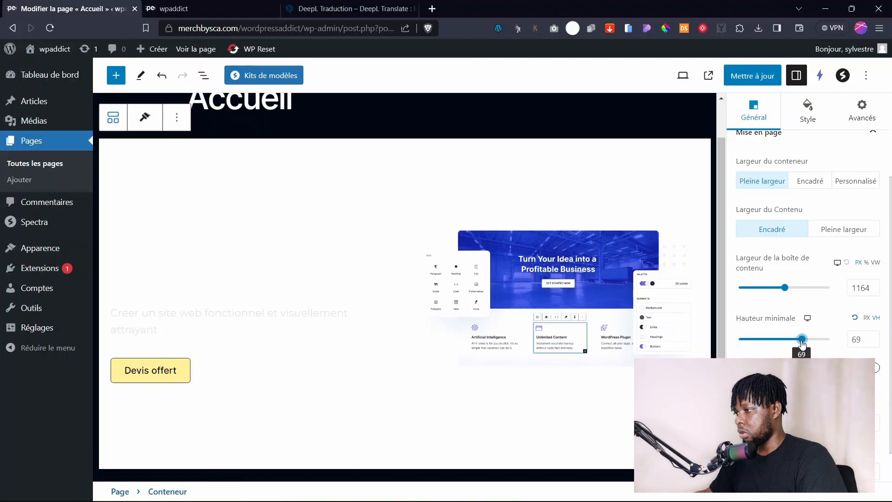
pyautogui.click(875, 337)
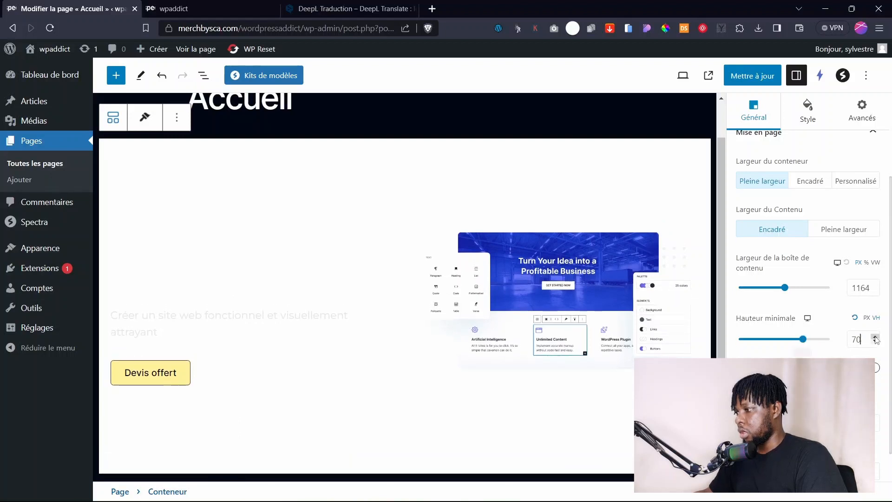
# Save the page, reload the live home page, and reselect the hero container.
pyautogui.click(752, 74)
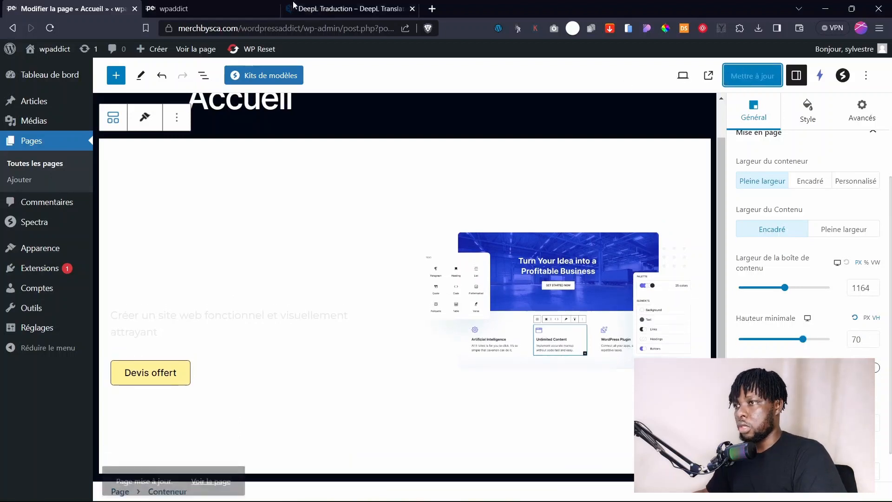
pyautogui.click(172, 8)
pyautogui.click(147, 95)
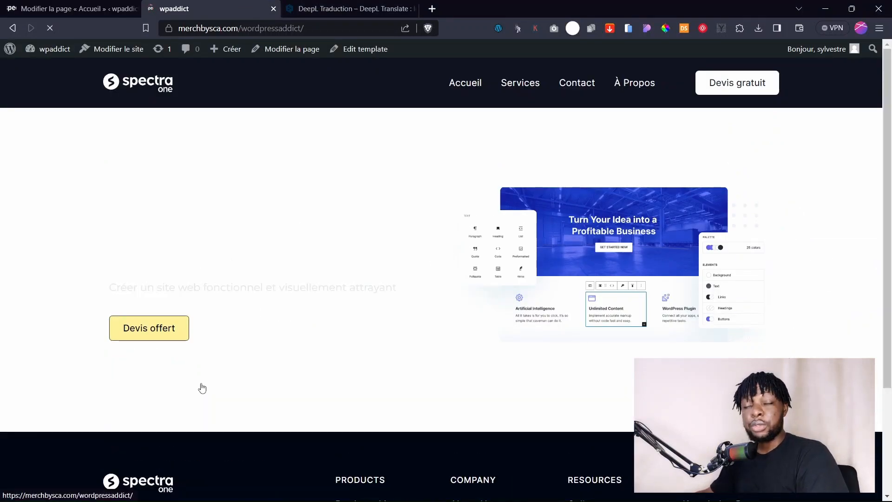
pyautogui.click(76, 9)
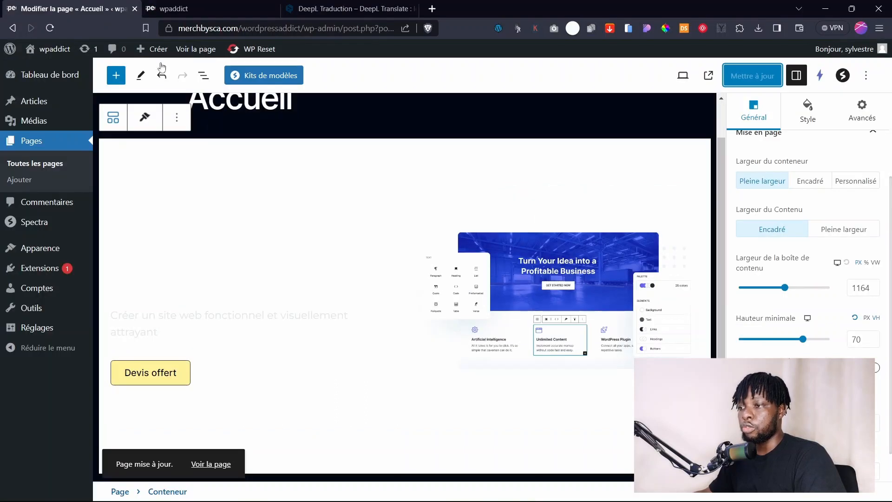
pyautogui.click(245, 163)
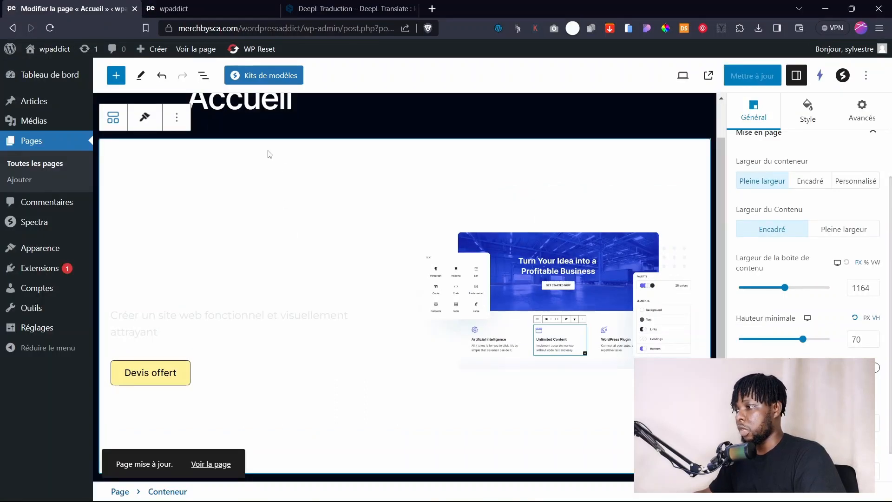
# Clear the hero container's white background colour in its style settings.
pyautogui.scroll(3, 811, 197)
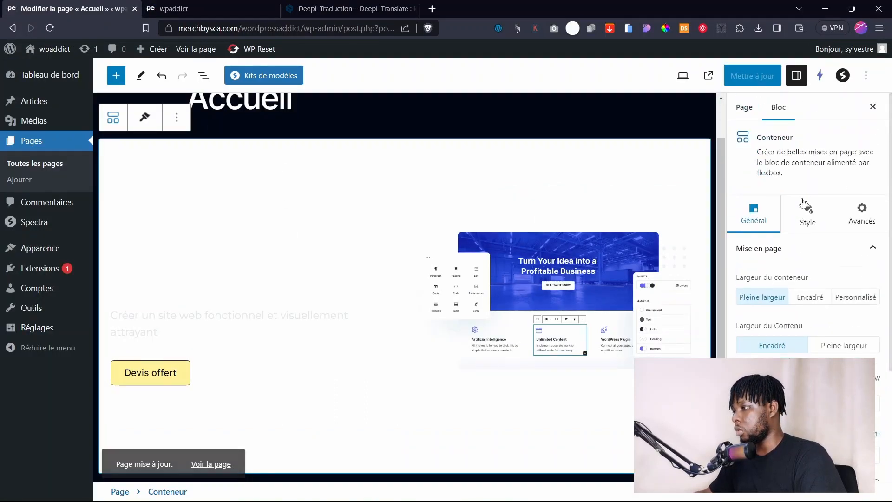
pyautogui.click(807, 207)
pyautogui.click(874, 313)
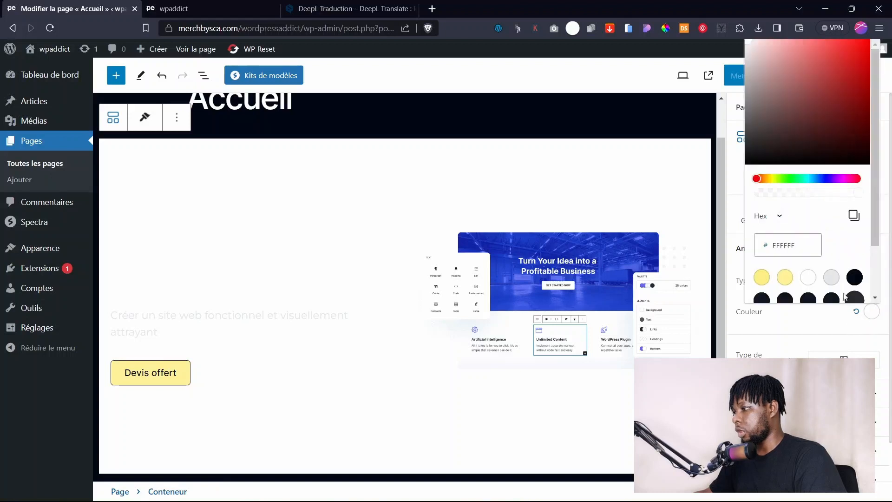
pyautogui.click(857, 312)
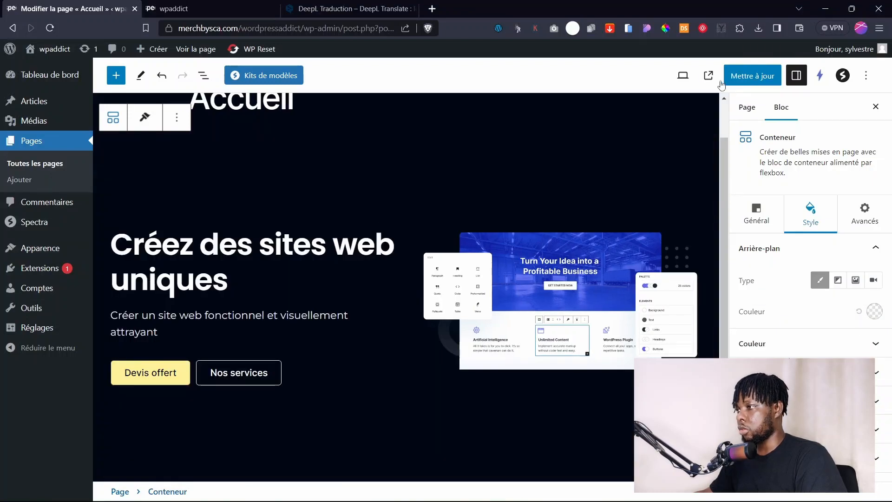
# Save the Accueil page and reload the live site to confirm the dark hero.
pyautogui.click(738, 76)
pyautogui.click(176, 8)
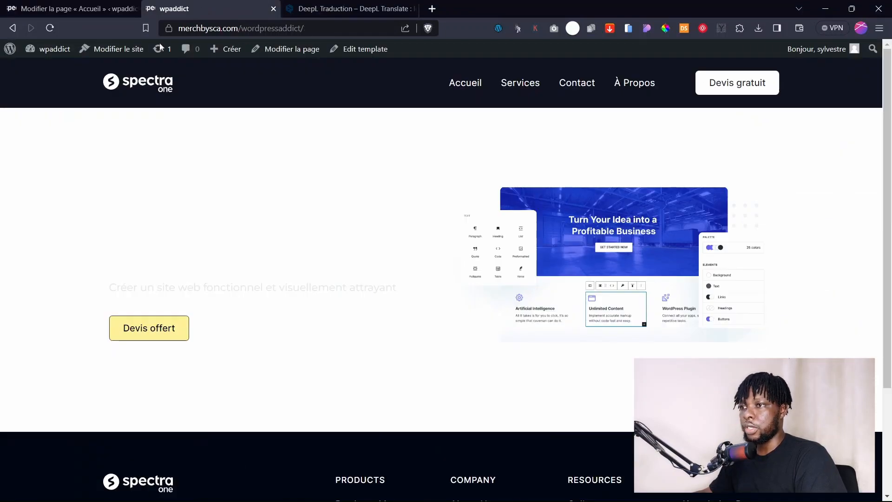
pyautogui.click(137, 90)
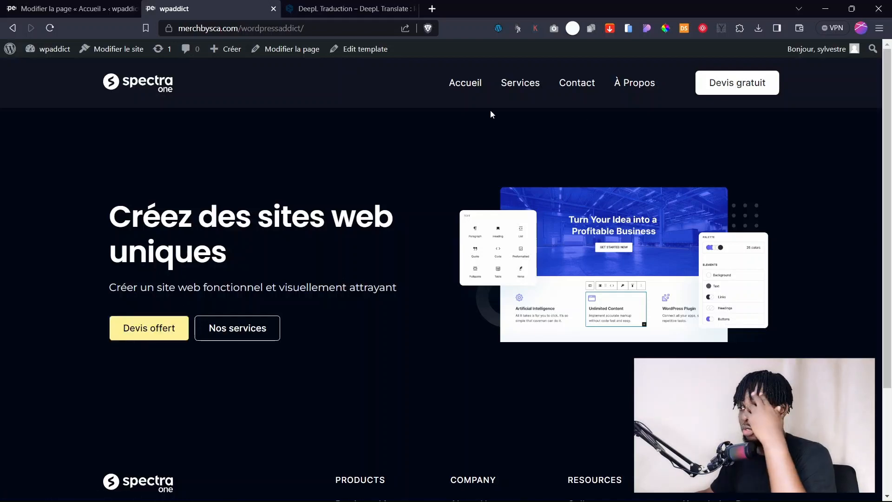
pyautogui.click(109, 9)
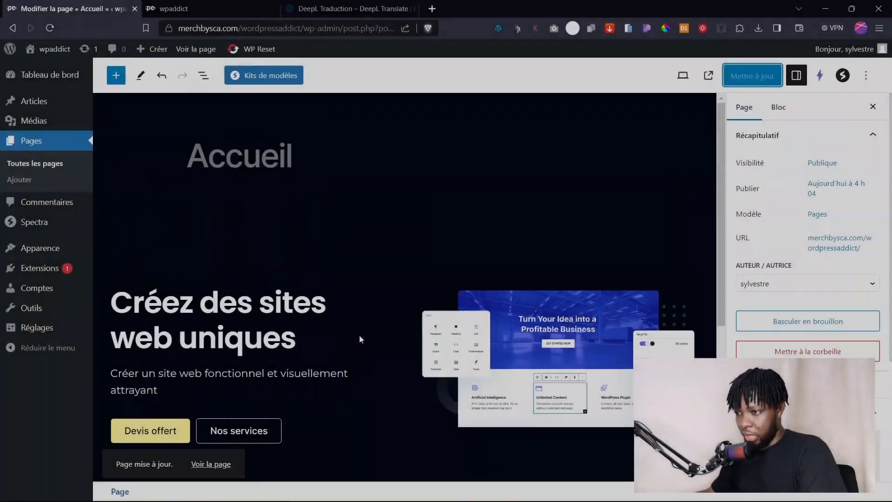
# Insert the Featured logos pattern from the Mis en avant patterns below the hero.
pyautogui.scroll(-4, 360, 335)
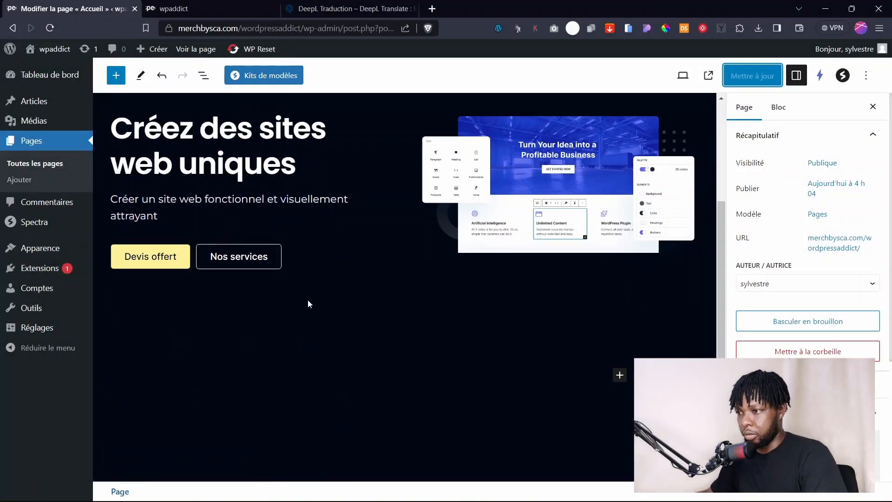
pyautogui.click(620, 375)
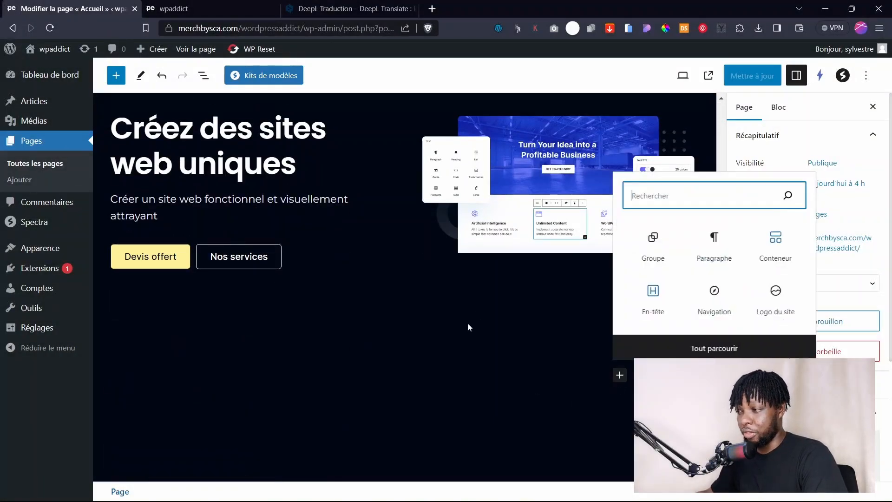
pyautogui.click(705, 353)
pyautogui.click(185, 145)
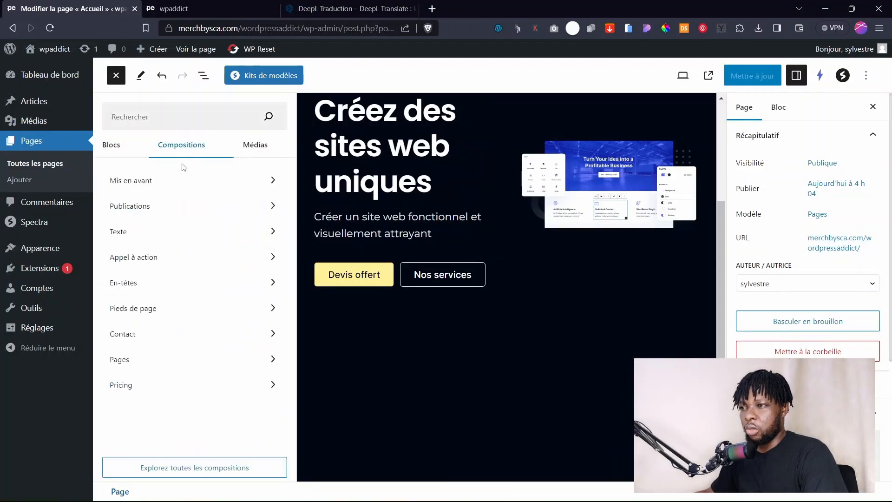
pyautogui.click(165, 185)
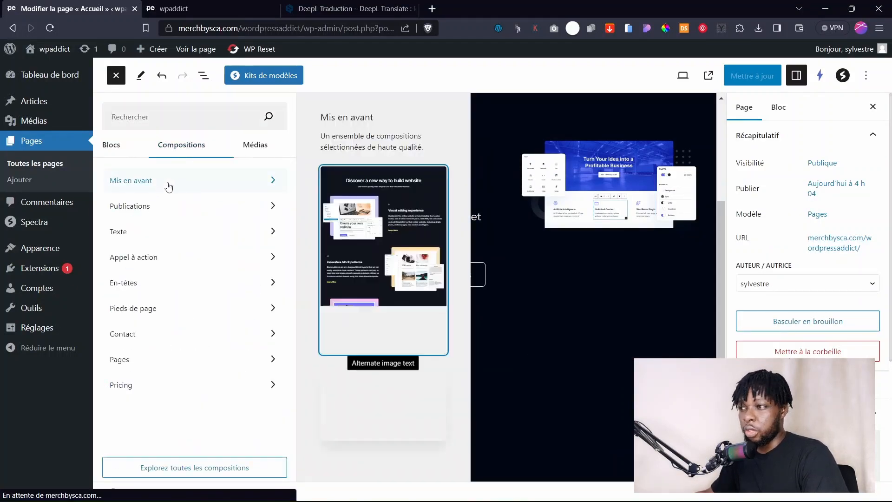
pyautogui.scroll(-5, 384, 280)
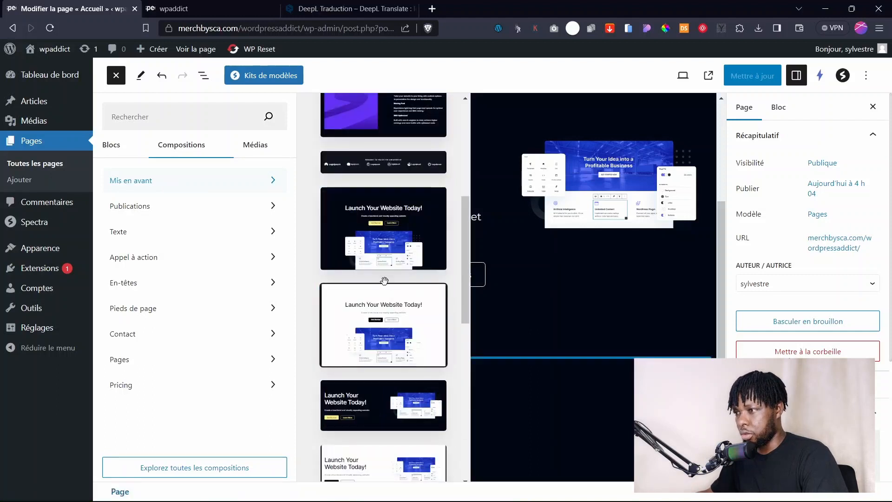
pyautogui.click(386, 156)
pyautogui.click(585, 331)
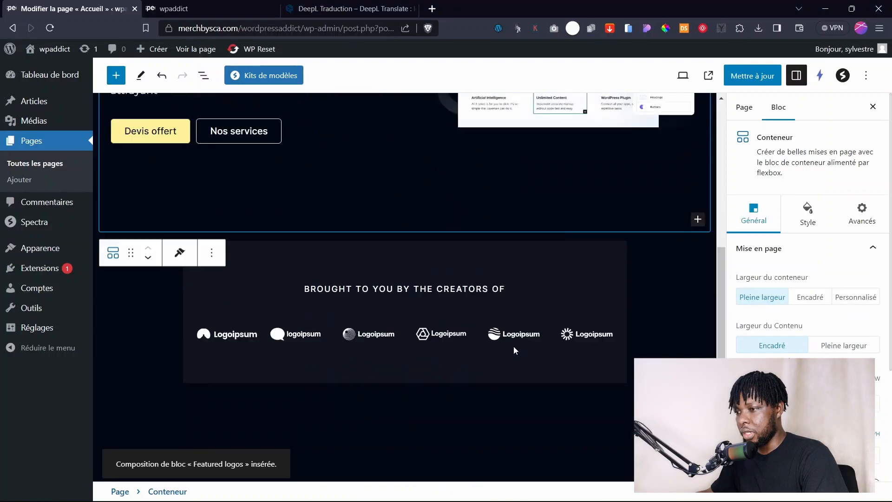
# Save the page and preview the new logos band on the live site.
pyautogui.scroll(-1, 514, 350)
pyautogui.click(295, 221)
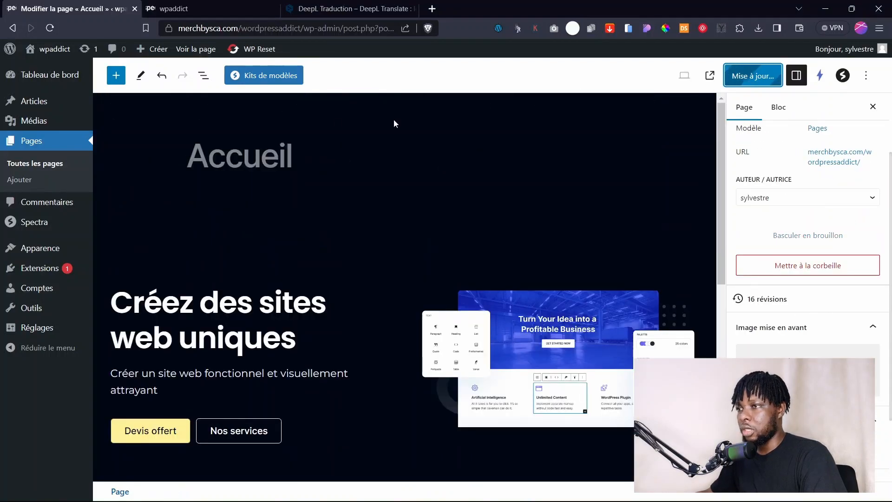
pyautogui.click(198, 6)
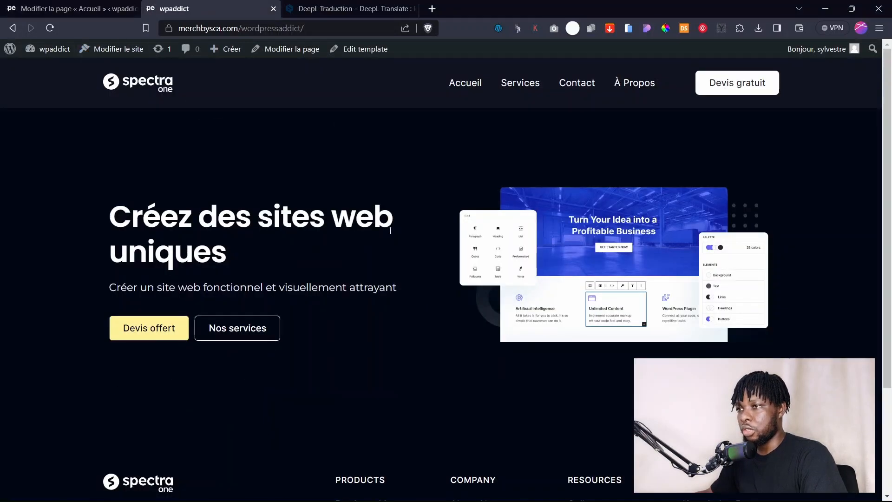
pyautogui.scroll(-4, 152, 95)
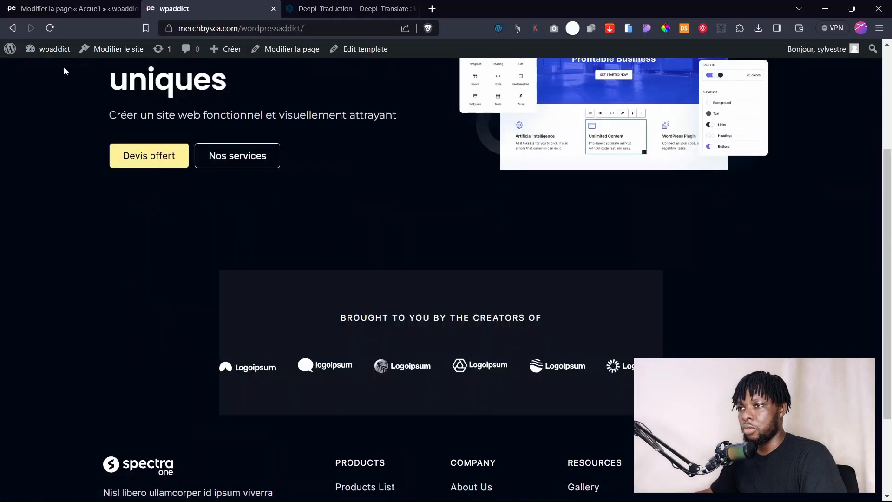
pyautogui.click(102, 9)
pyautogui.scroll(-7, 353, 312)
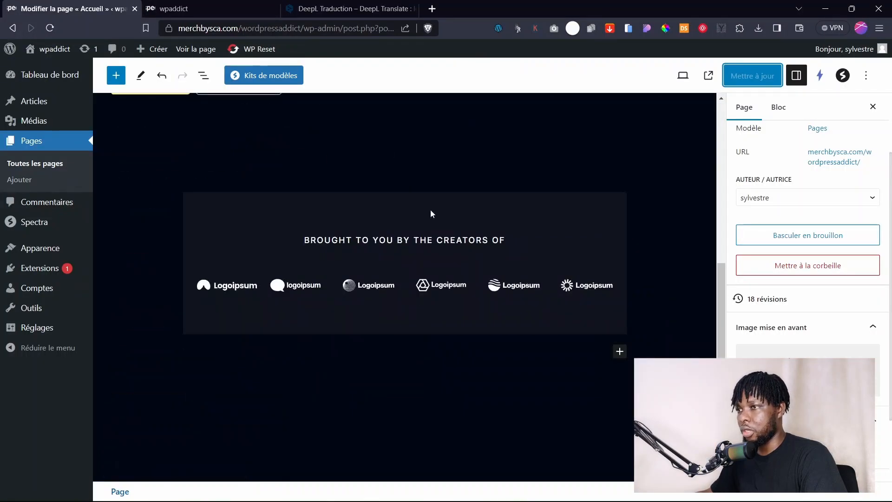
# Insert a four-column container below the logos band.
pyautogui.click(619, 351)
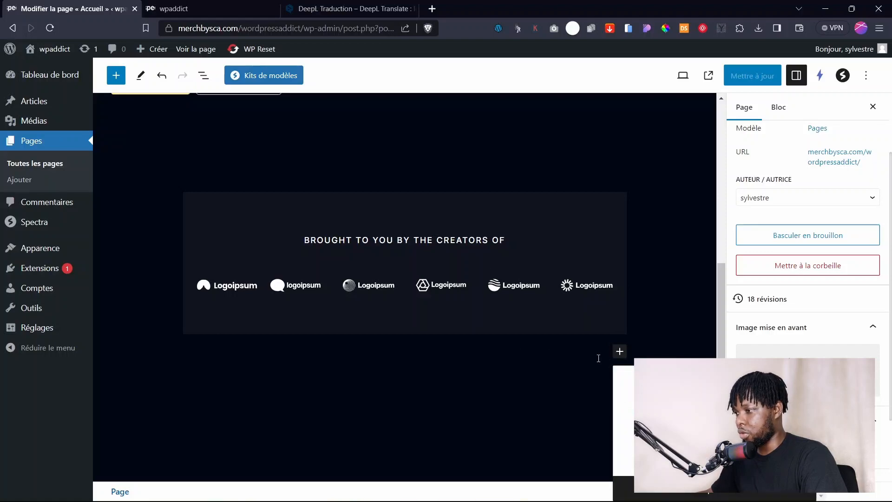
pyautogui.click(651, 435)
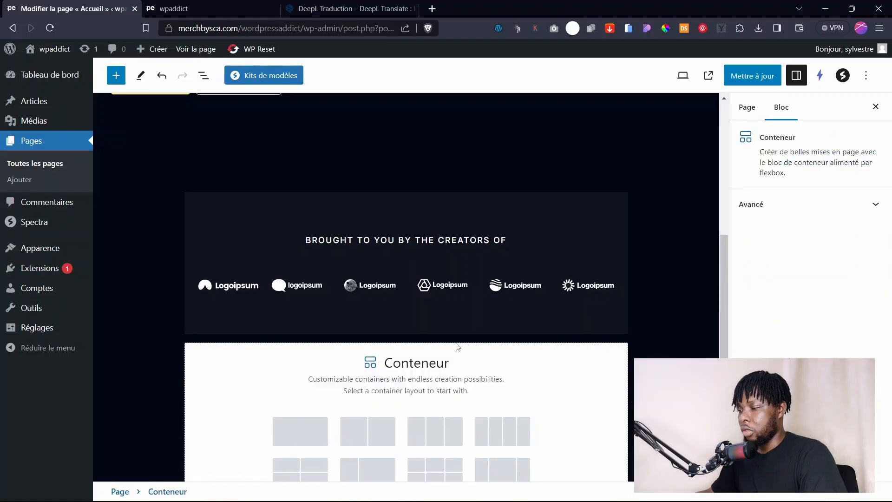
pyautogui.scroll(-3, 458, 347)
pyautogui.scroll(3, 432, 333)
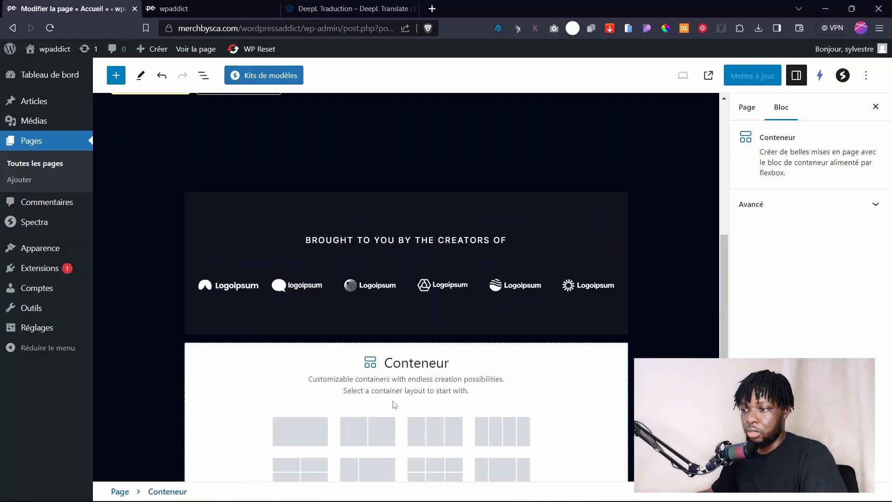
pyautogui.scroll(-2, 450, 403)
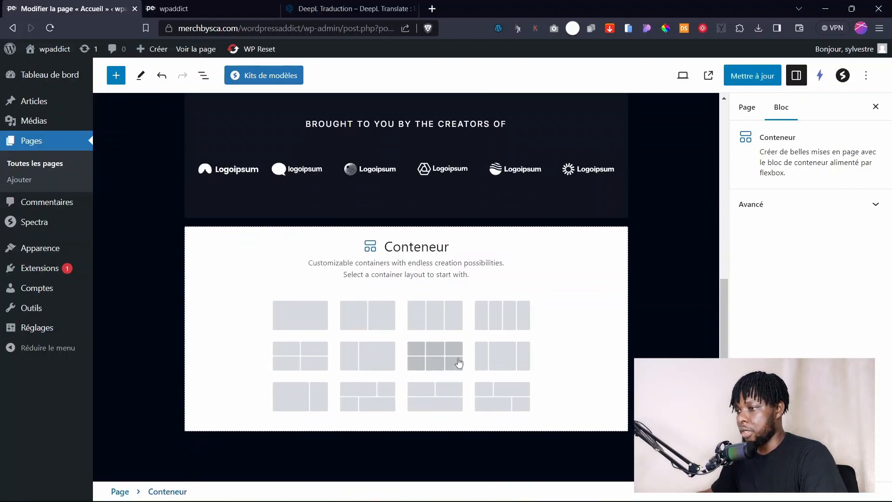
pyautogui.click(495, 319)
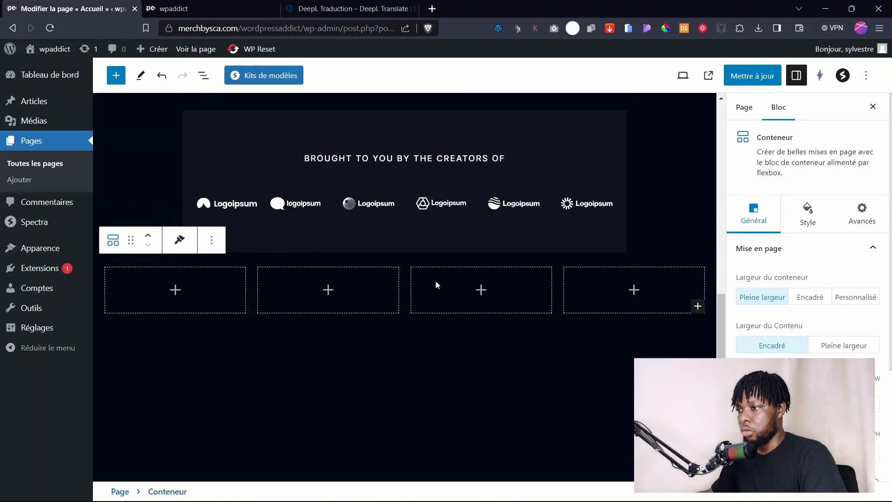
pyautogui.click(437, 281)
pyautogui.click(595, 265)
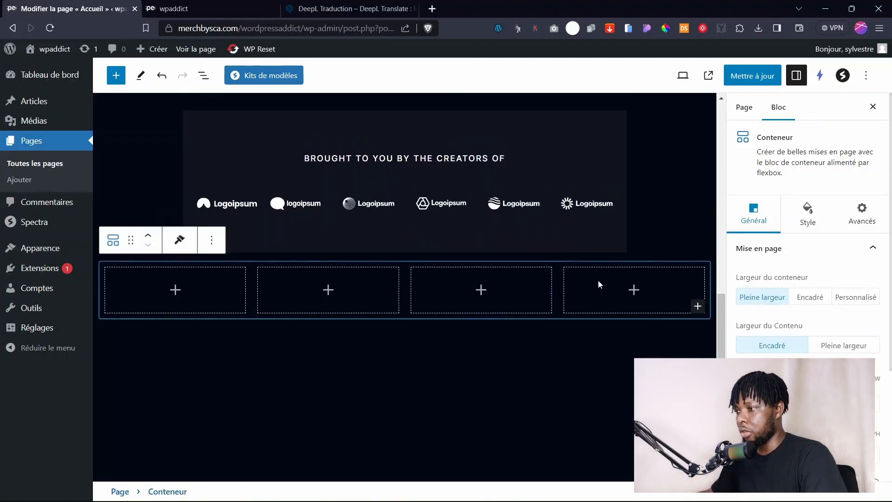
pyautogui.click(629, 289)
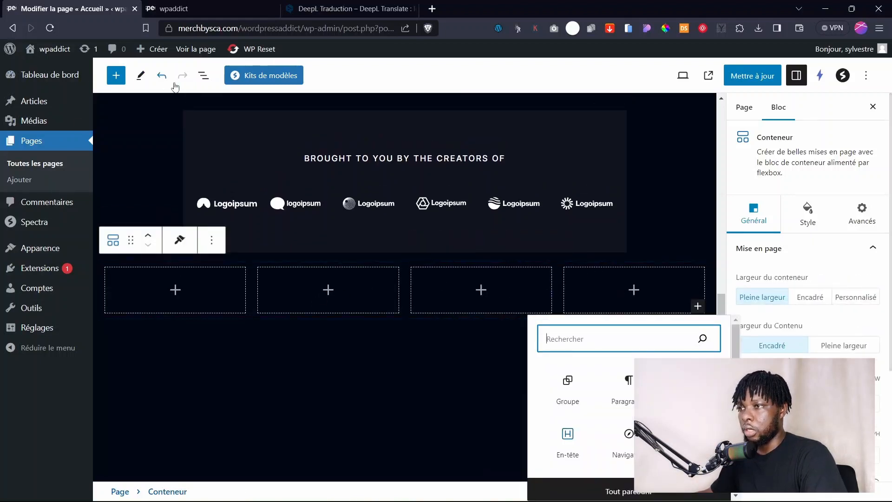
# Add a fifth column and duplicate the last to get six columns, via List View.
pyautogui.click(203, 75)
pyautogui.click(105, 179)
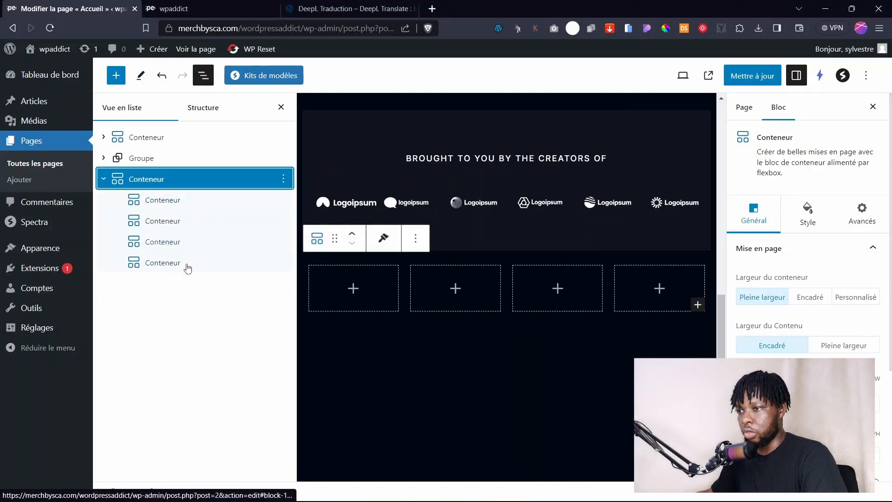
pyautogui.click(282, 263)
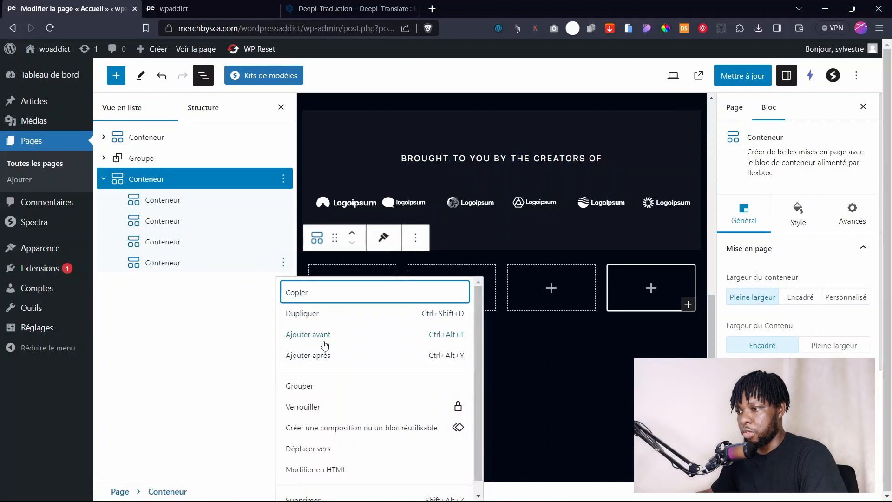
pyautogui.click(308, 313)
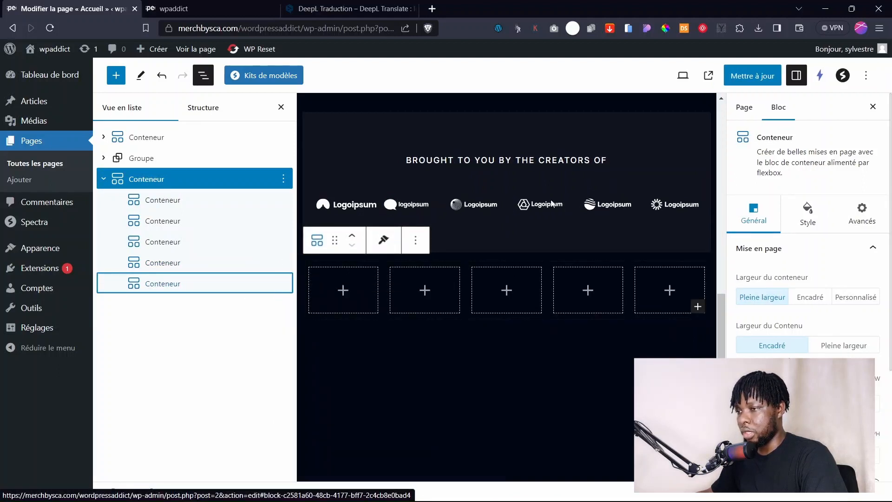
pyautogui.click(283, 284)
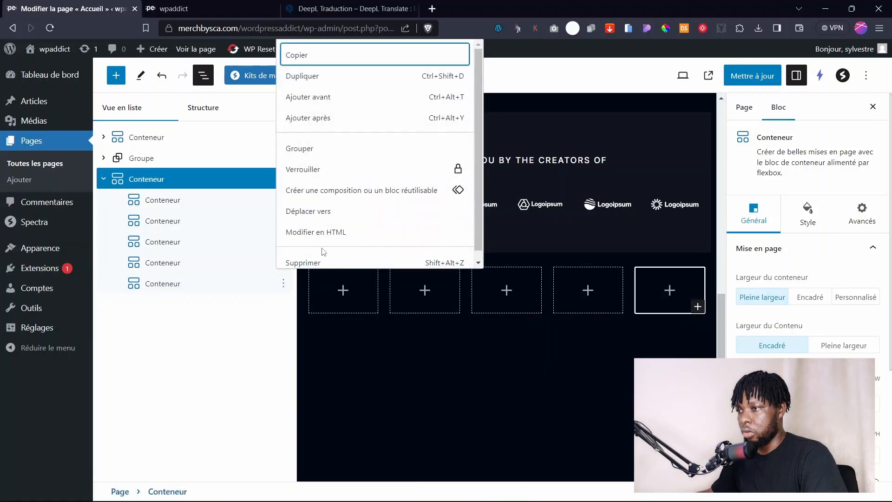
pyautogui.click(314, 74)
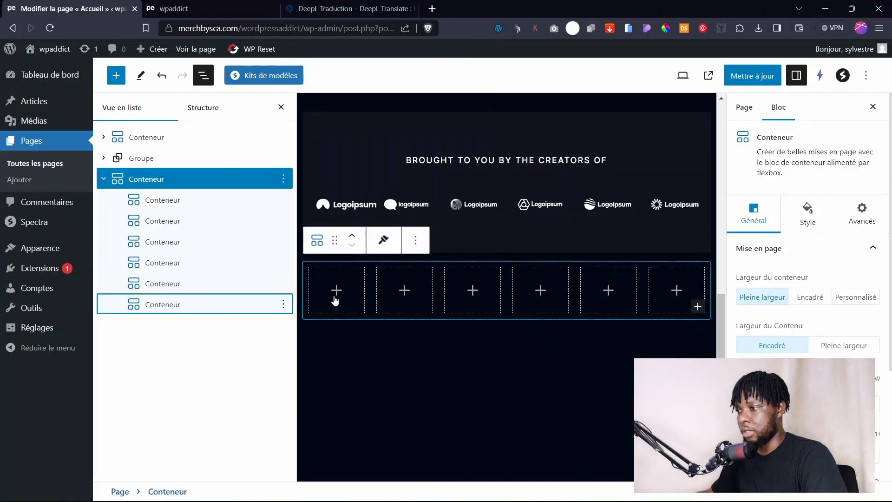
pyautogui.click(282, 107)
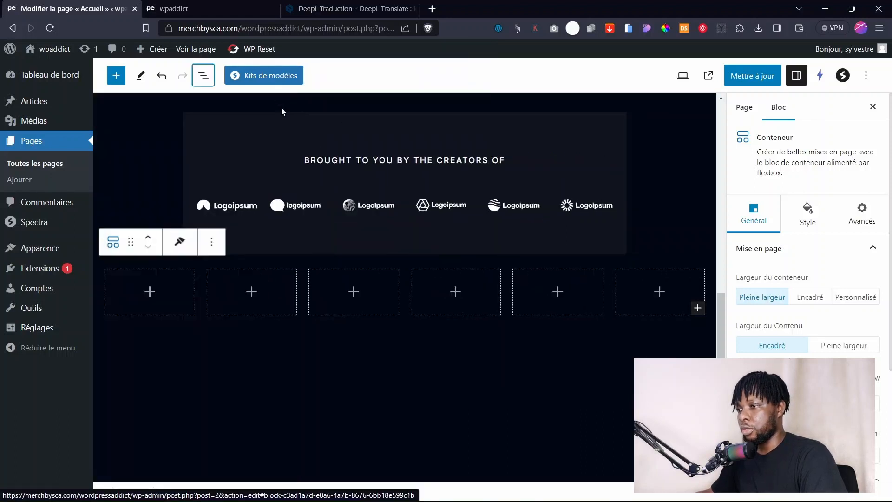
pyautogui.click(363, 324)
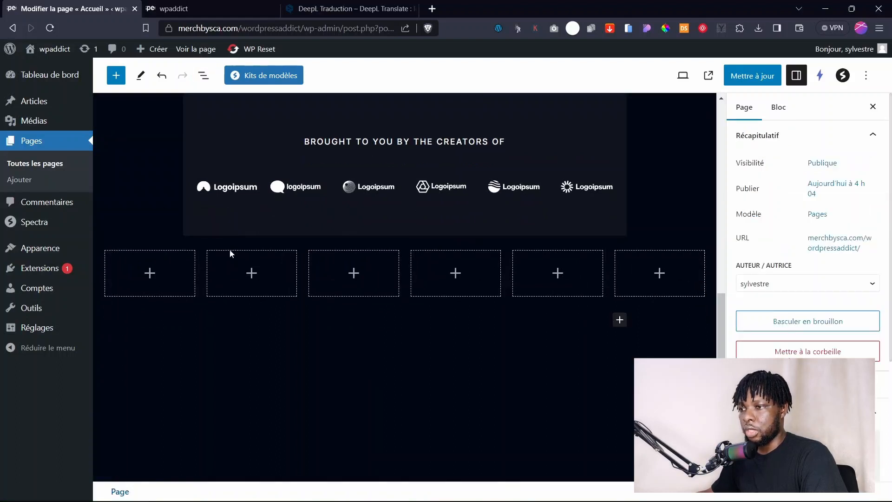
pyautogui.click(150, 275)
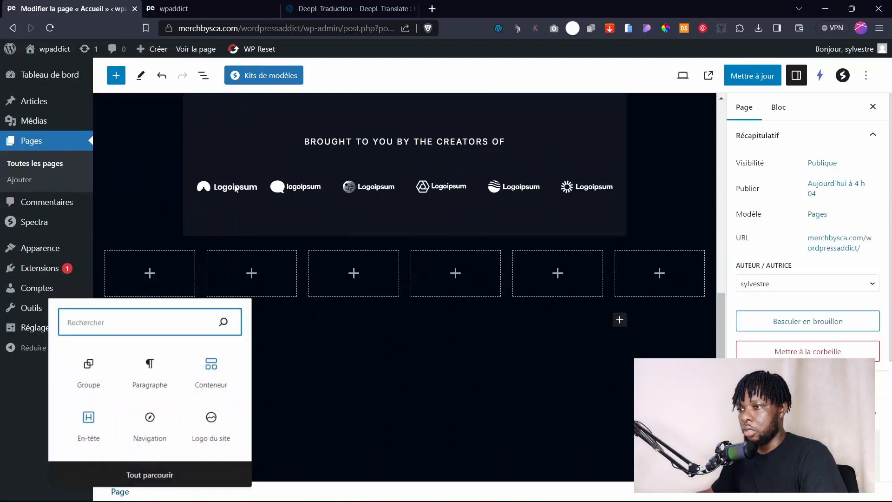
# Move the Logoipsum logo images into the new container's column slots.
pyautogui.click(228, 189)
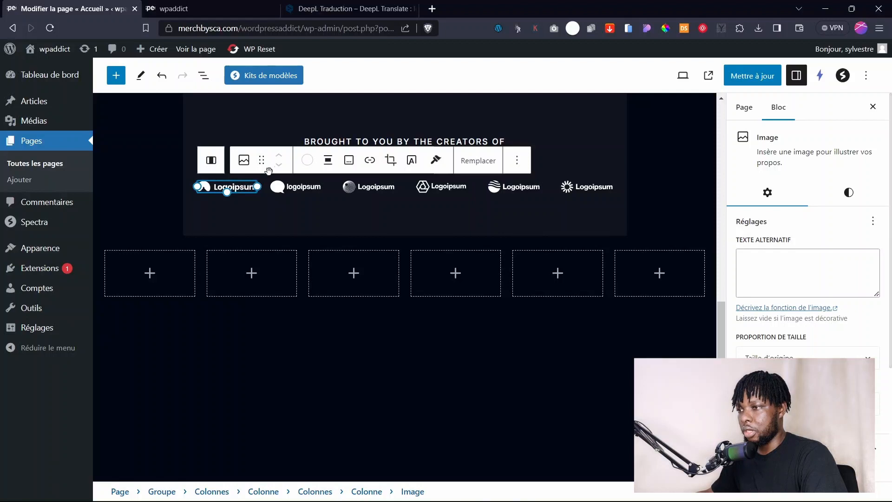
pyautogui.click(203, 75)
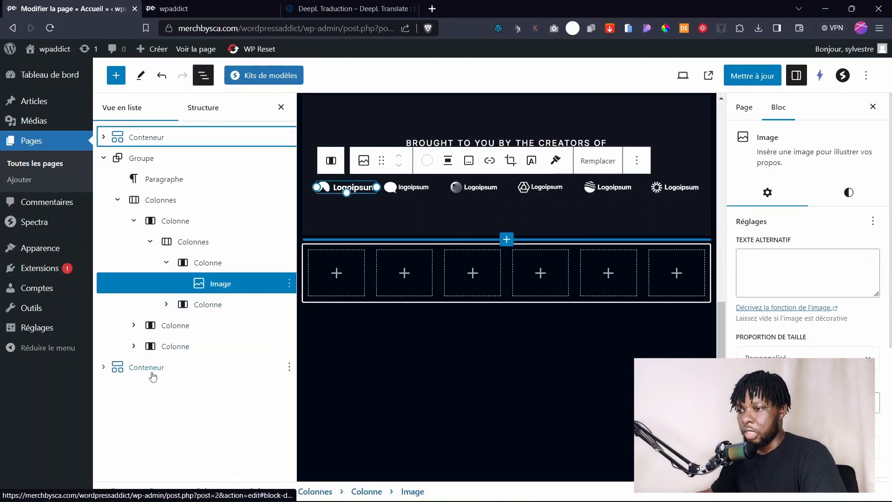
pyautogui.click(105, 367)
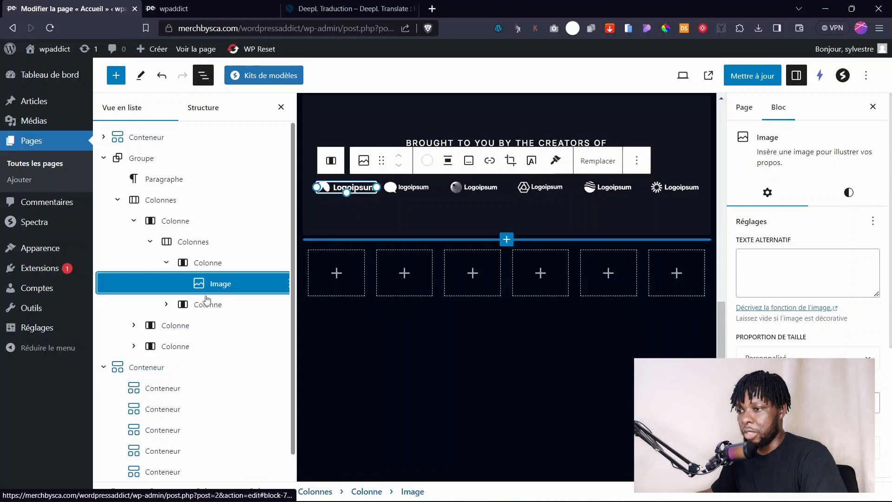
pyautogui.moveTo(348, 188); pyautogui.dragTo(156, 382)
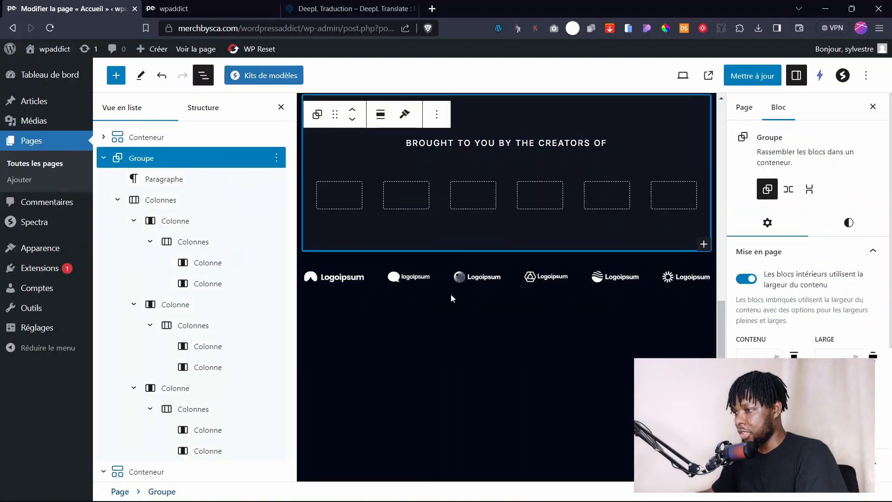
pyautogui.click(451, 293)
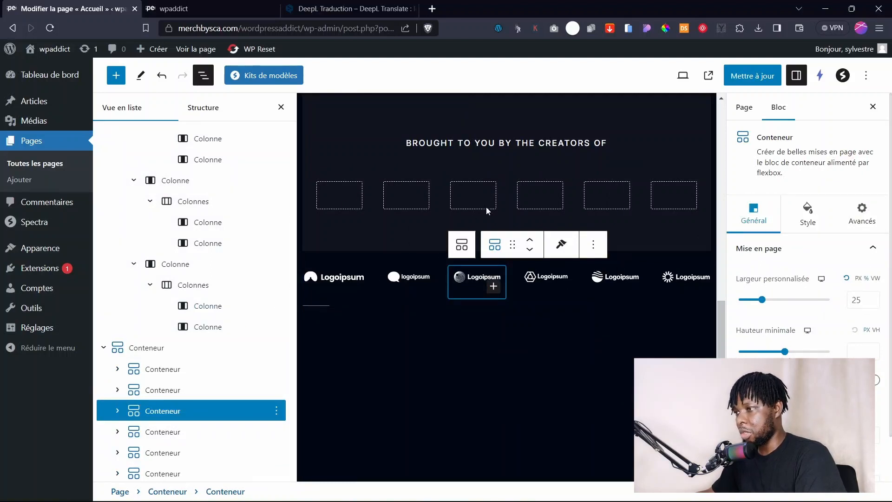
# Delete the old, now-empty logos group.
pyautogui.scroll(1, 514, 213)
pyautogui.click(472, 170)
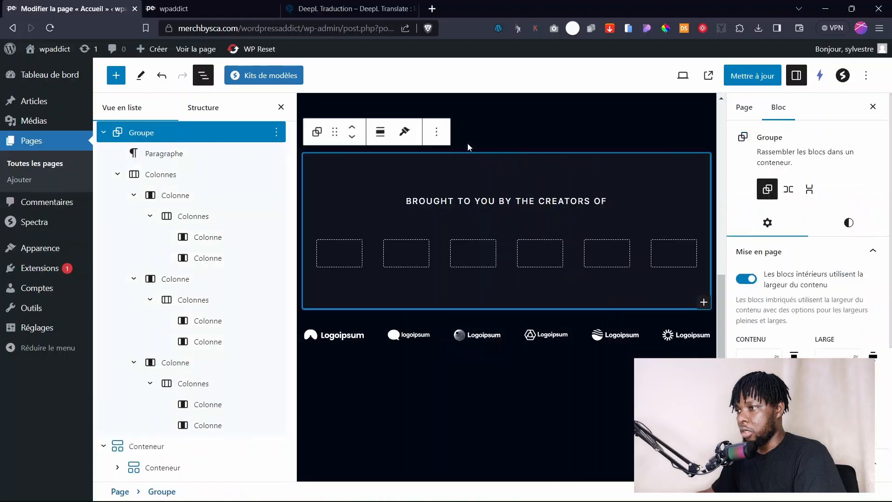
pyautogui.click(436, 132)
pyautogui.click(466, 431)
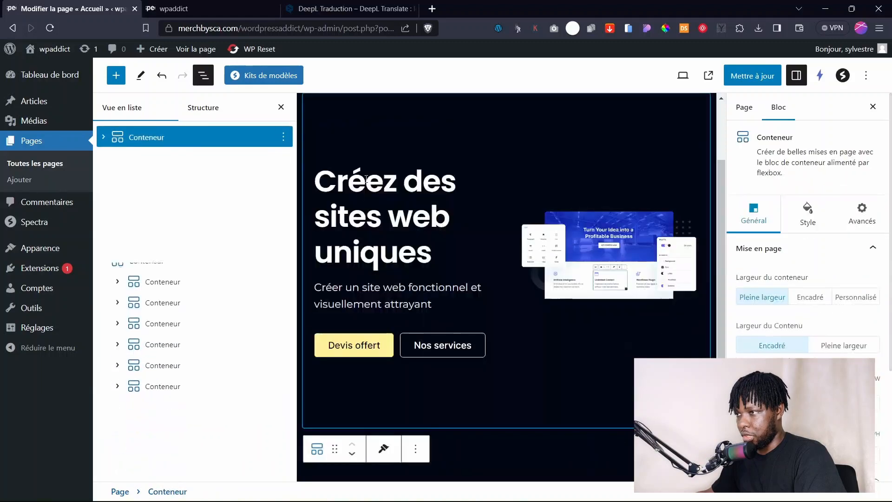
pyautogui.scroll(-4, 551, 199)
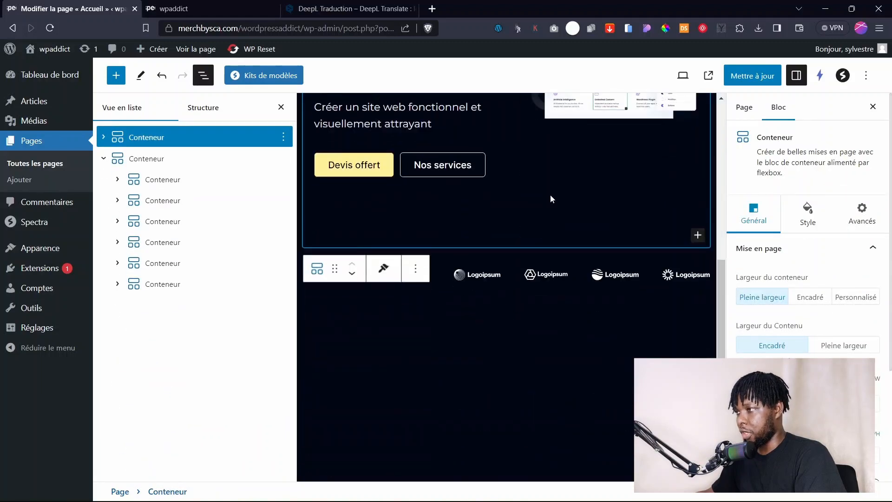
# Save the page and reload the live home page to check the logos.
pyautogui.click(748, 76)
pyautogui.click(232, 4)
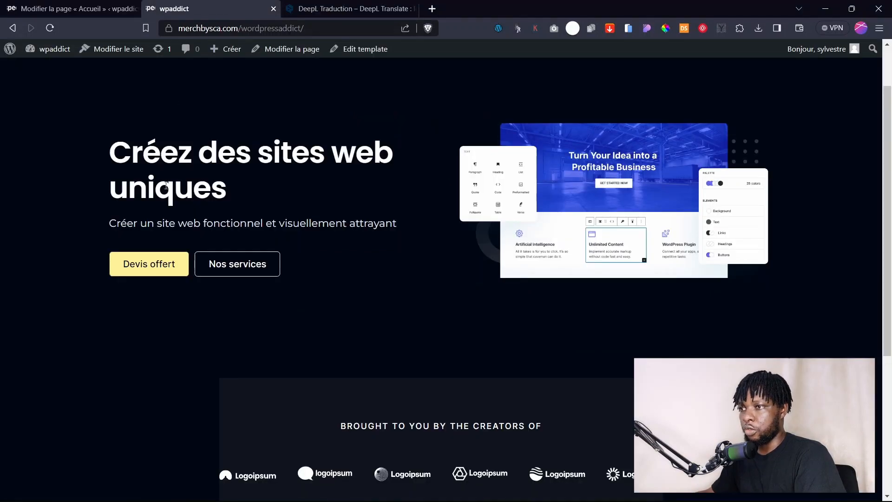
pyautogui.scroll(2, 143, 129)
pyautogui.click(145, 87)
pyautogui.scroll(-3, 343, 224)
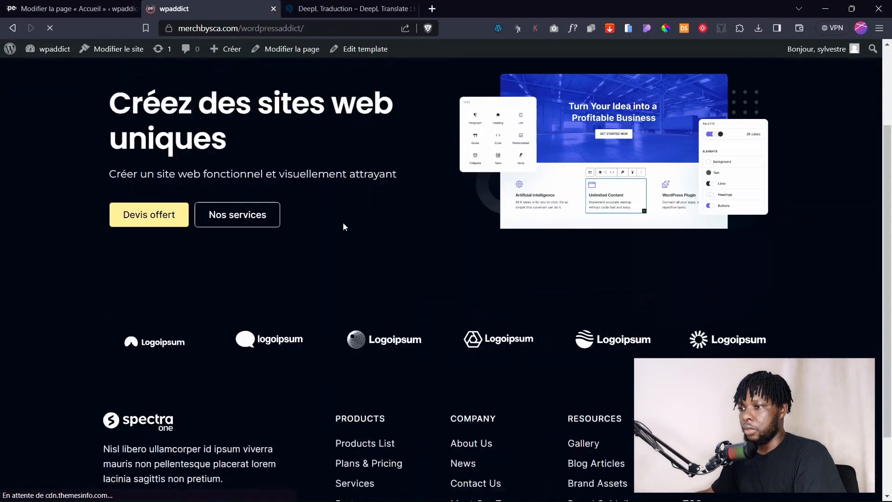
pyautogui.scroll(-2, 343, 227)
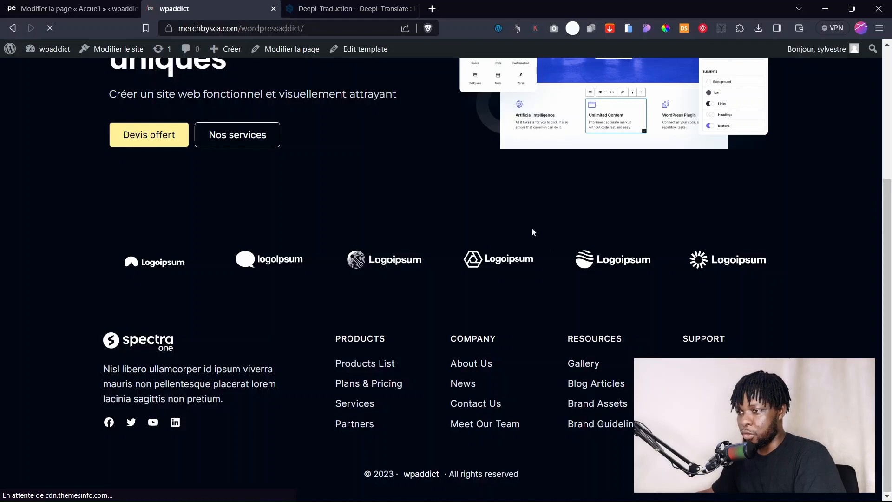
pyautogui.hotkey('ctrl', 'pageup')
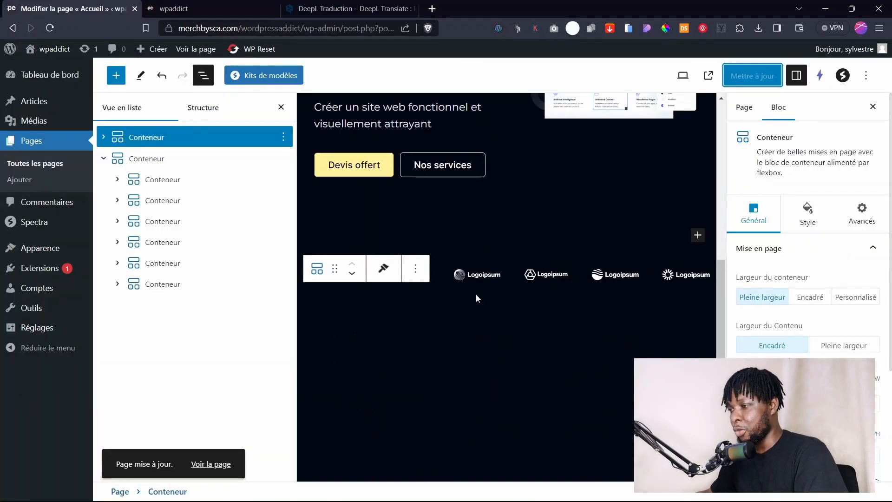
# Review the logo containers and collapse their child list in List View.
pyautogui.click(505, 293)
pyautogui.click(474, 264)
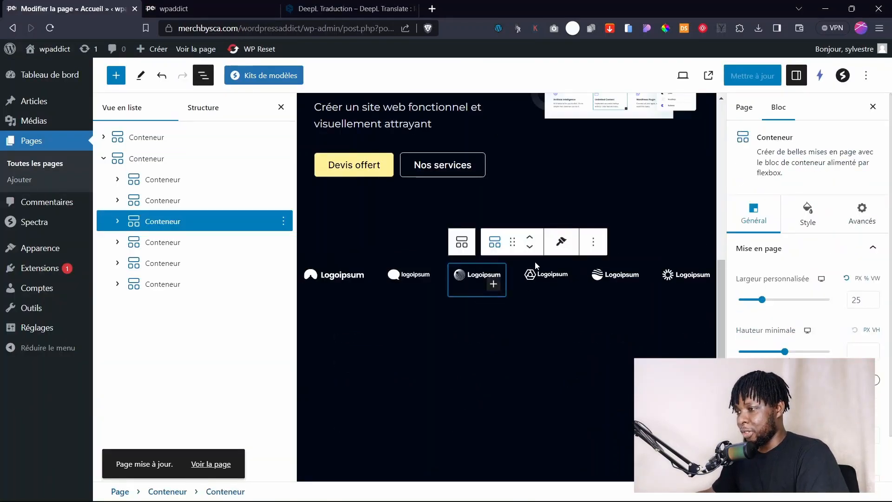
pyautogui.click(169, 243)
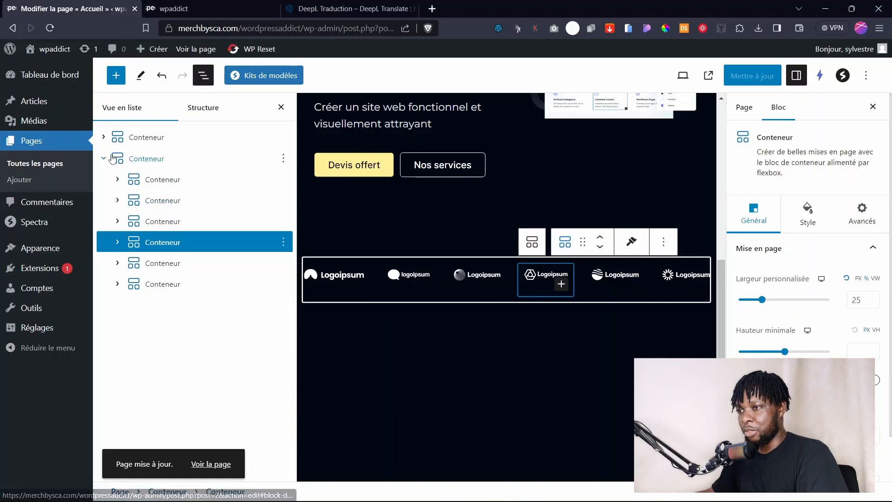
pyautogui.click(105, 159)
# Add a single-column container below the logos row.
pyautogui.click(158, 161)
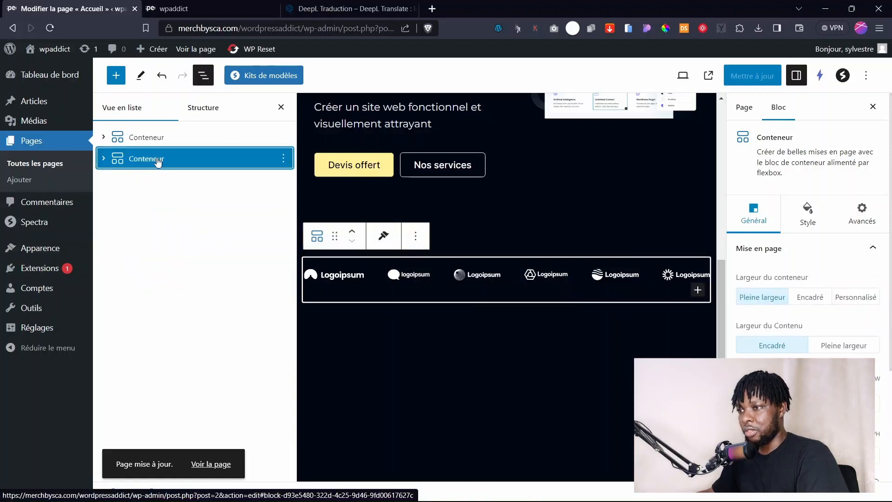
pyautogui.click(535, 302)
pyautogui.click(704, 319)
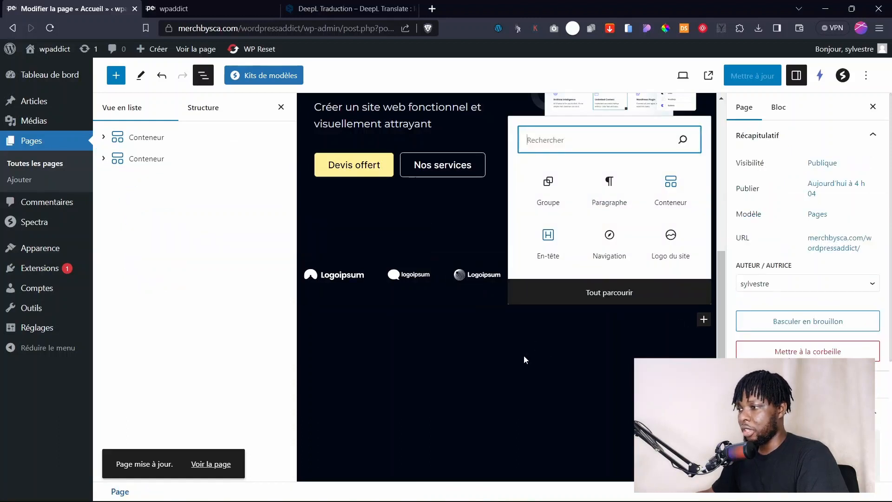
pyautogui.click(671, 189)
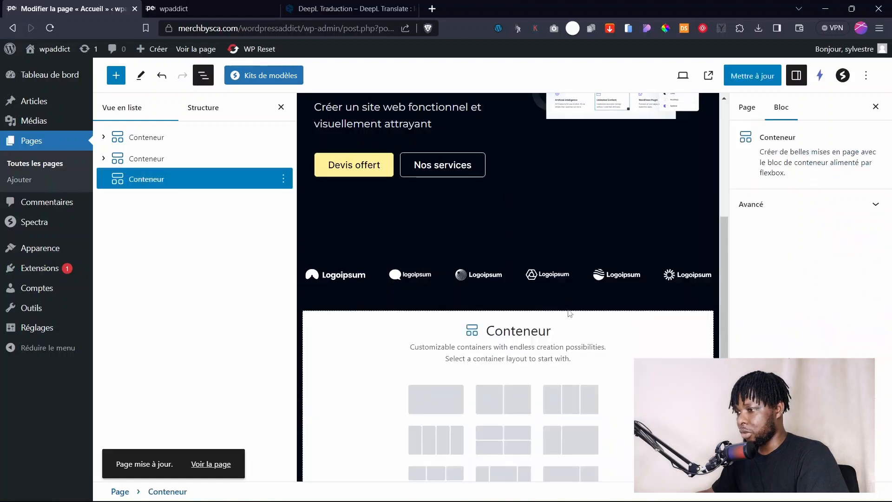
pyautogui.click(439, 404)
# Put a centre-aligned 'Votre titre attirant' heading inside the new container.
pyautogui.click(501, 338)
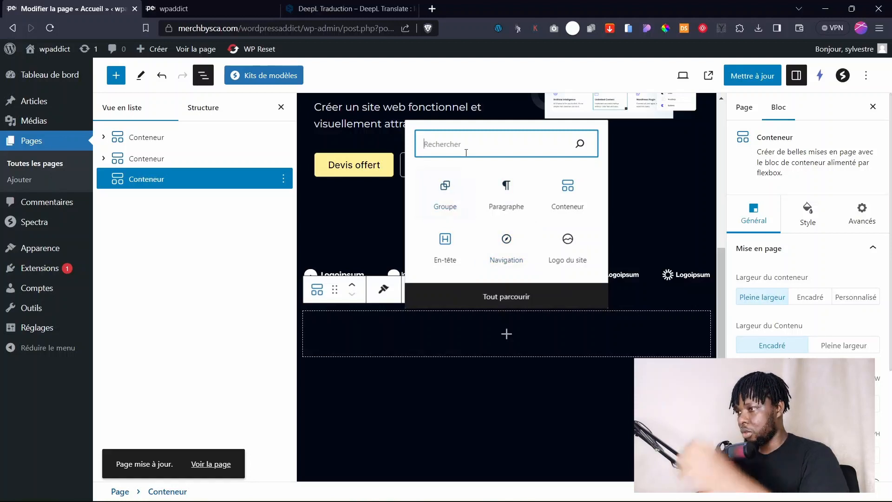
pyautogui.click(446, 242)
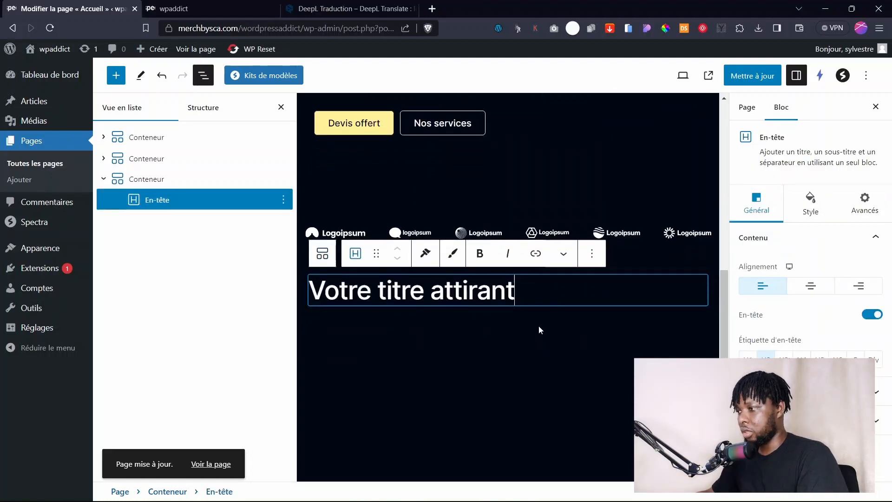
pyautogui.click(810, 286)
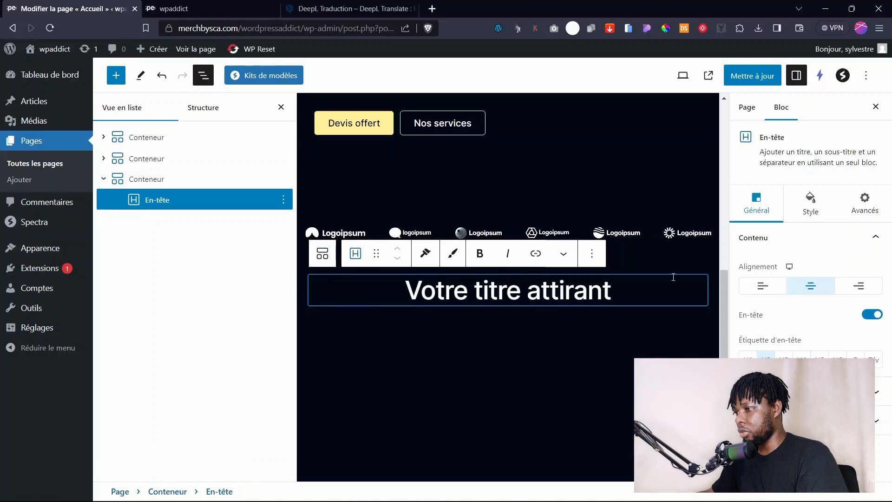
pyautogui.scroll(7, 513, 288)
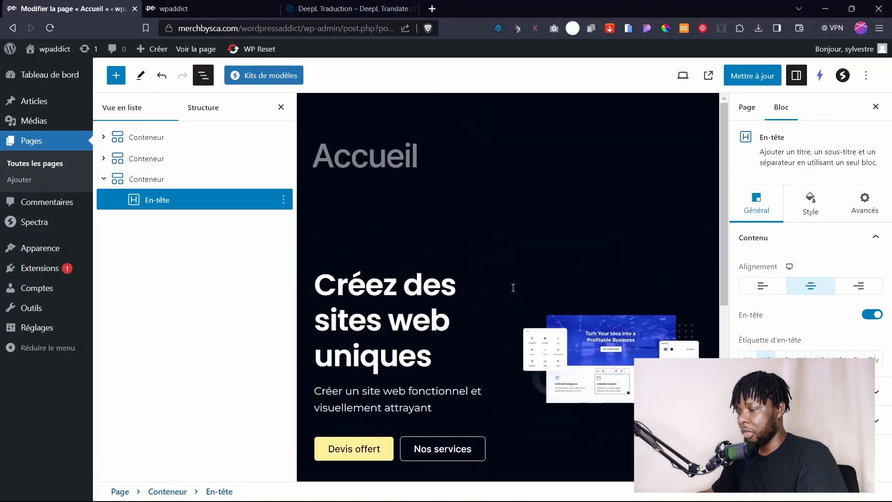
pyautogui.scroll(-5, 513, 288)
# Set the heading typography to Poppins, weight 500, size 23.
pyautogui.click(811, 204)
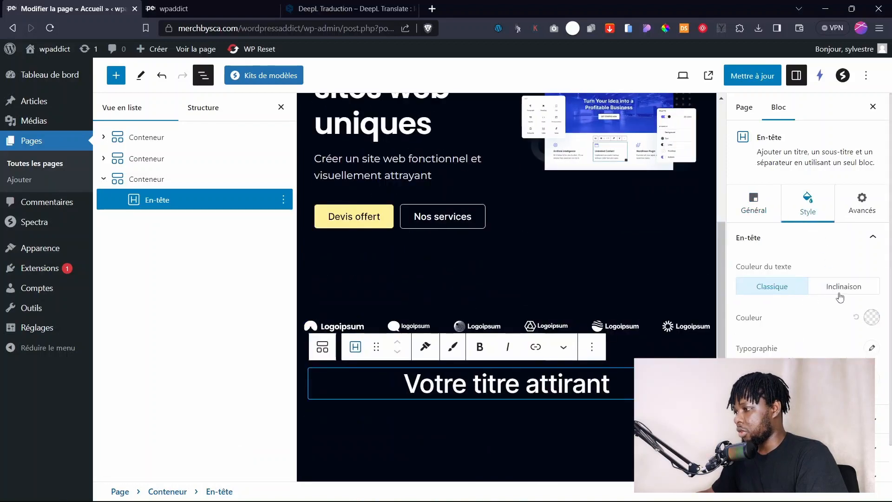
pyautogui.click(876, 352)
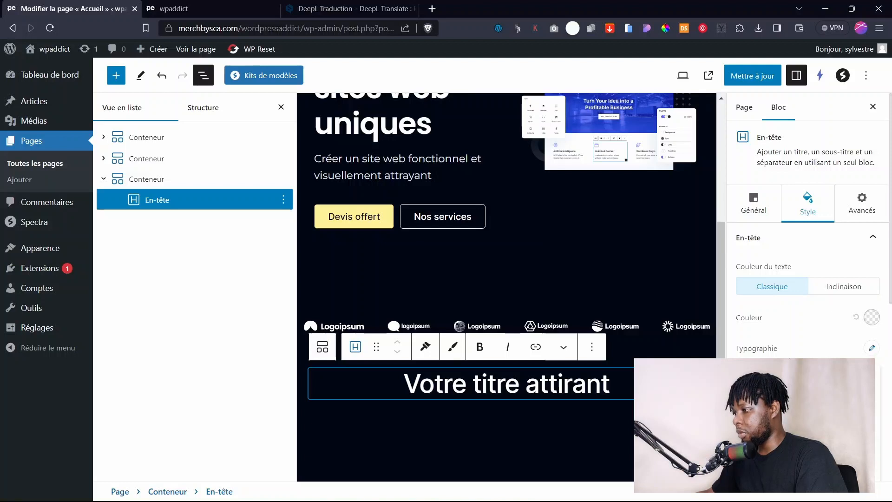
pyautogui.press('Return')
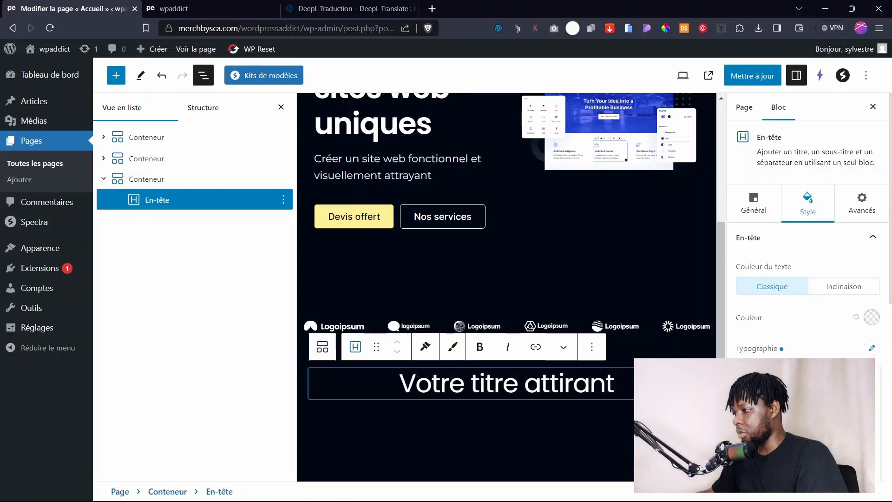
pyautogui.scroll(-3, 807, 232)
pyautogui.click(839, 345)
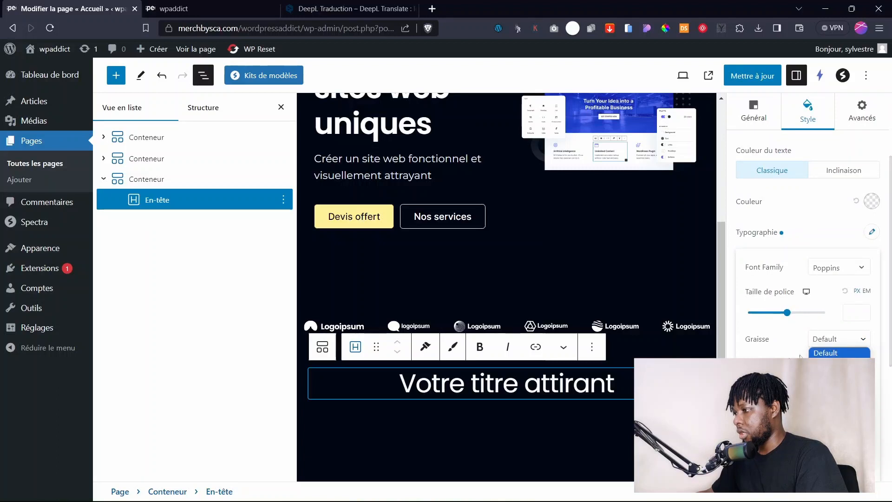
pyautogui.click(831, 400)
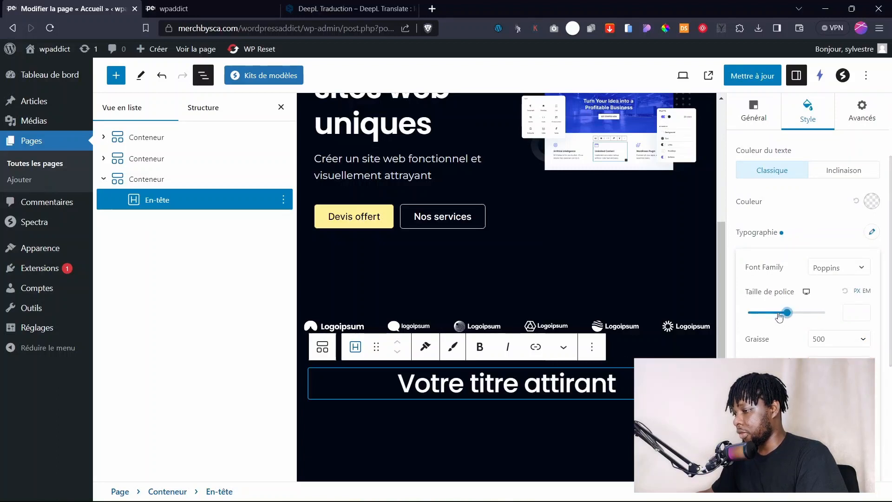
pyautogui.moveTo(782, 314); pyautogui.dragTo(758, 313)
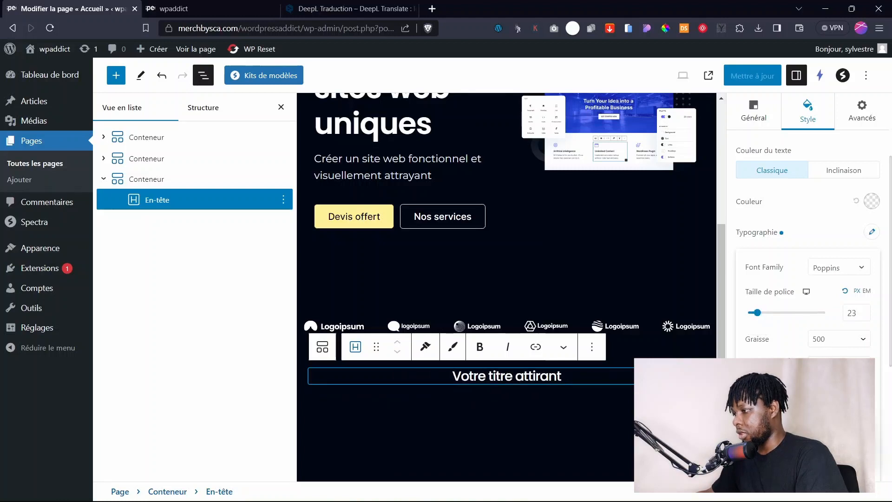
pyautogui.click(833, 449)
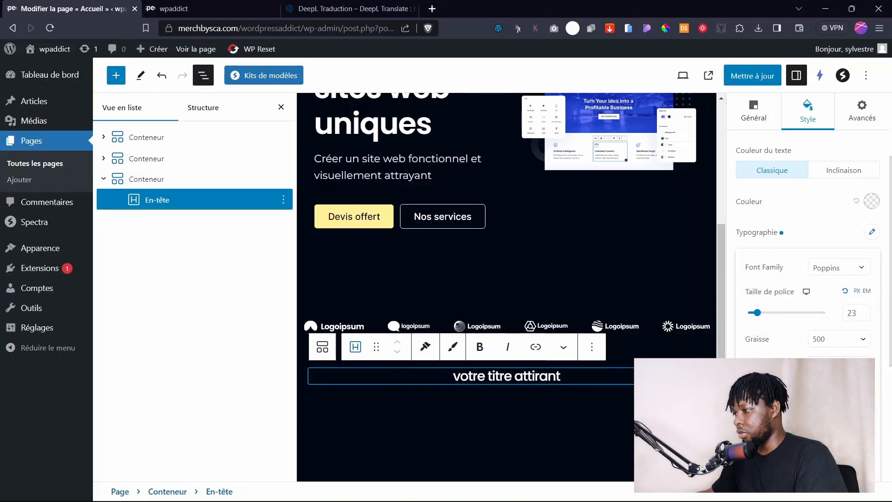
pyautogui.click(834, 438)
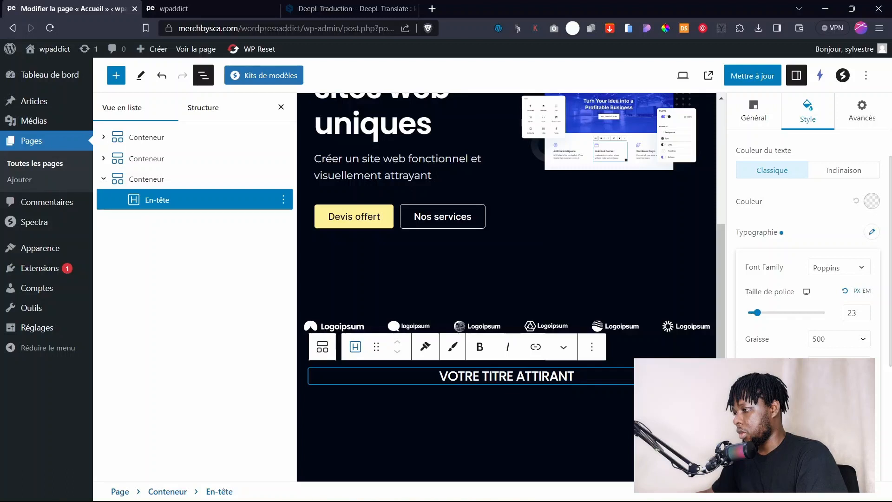
# Widen letter spacing, set size 18, capitalise words, and move the heading above the logos.
pyautogui.scroll(-3, 794, 325)
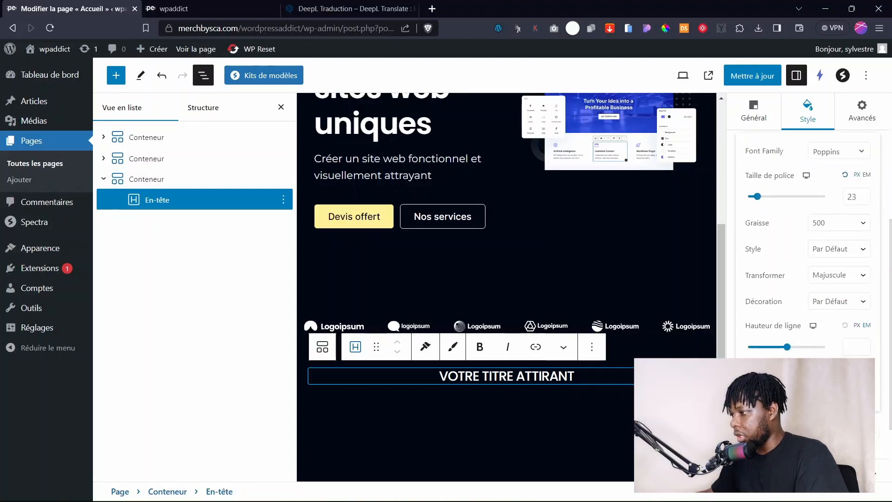
pyautogui.moveTo(787, 394); pyautogui.dragTo(752, 394)
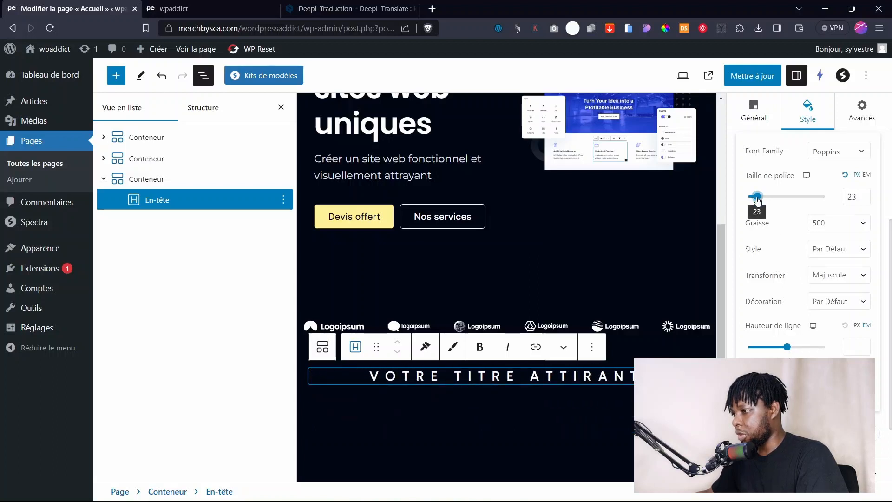
pyautogui.moveTo(757, 200); pyautogui.dragTo(757, 200)
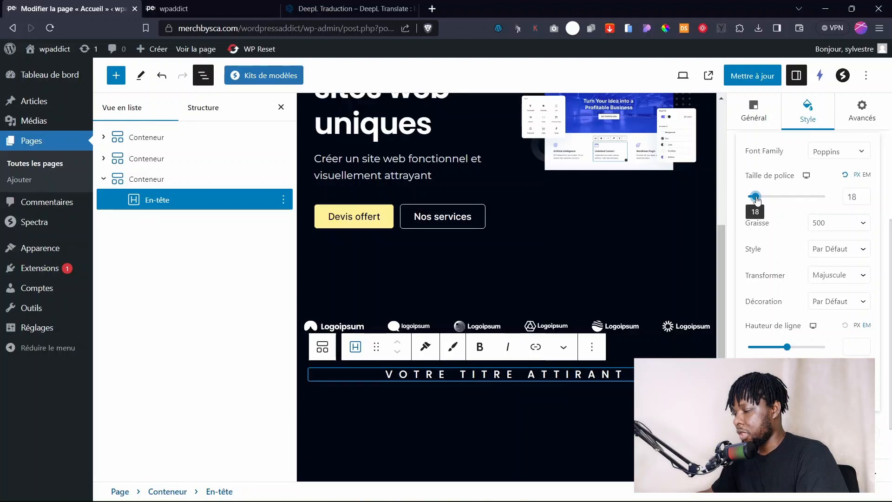
pyautogui.click(831, 274)
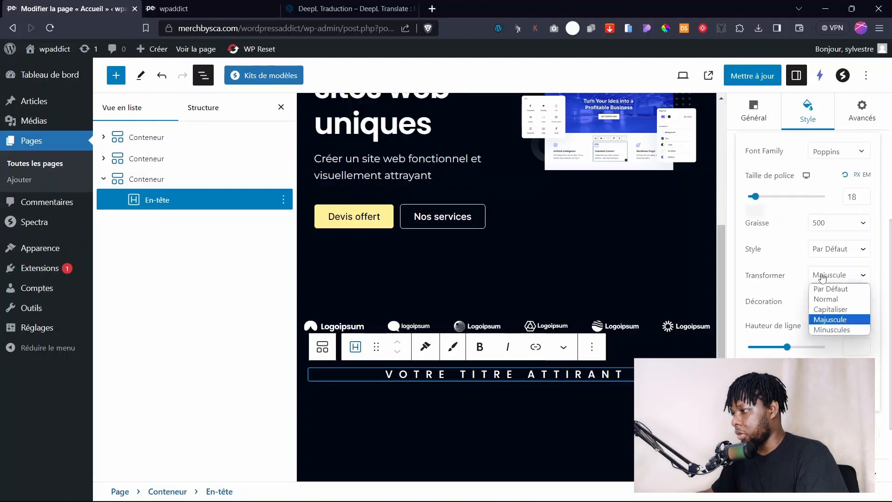
pyautogui.click(832, 309)
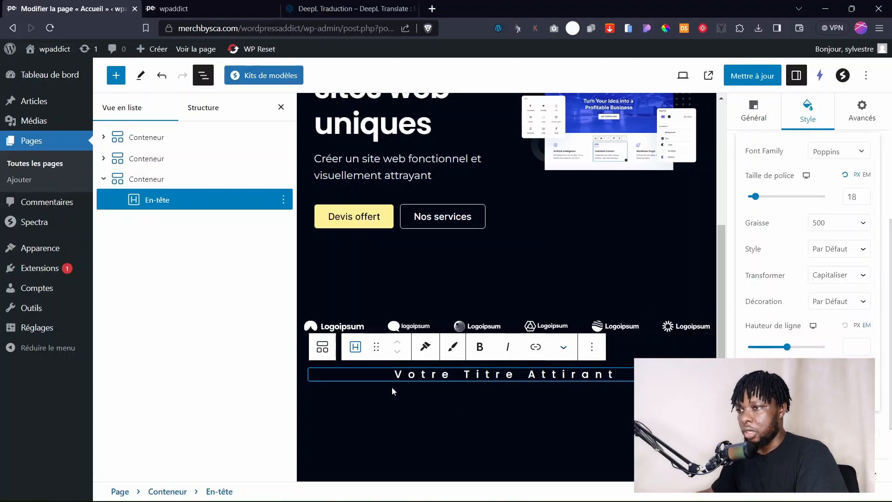
pyautogui.moveTo(148, 199); pyautogui.dragTo(136, 158)
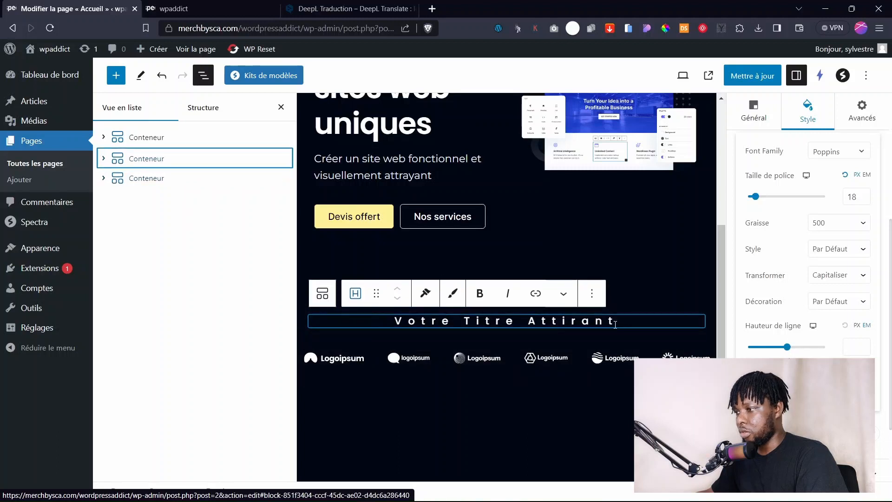
# Replace the heading text with 'Ils Nous Ont Fait Confiance' and slightly tighten its letter spacing.
pyautogui.moveTo(619, 321); pyautogui.dragTo(394, 314)
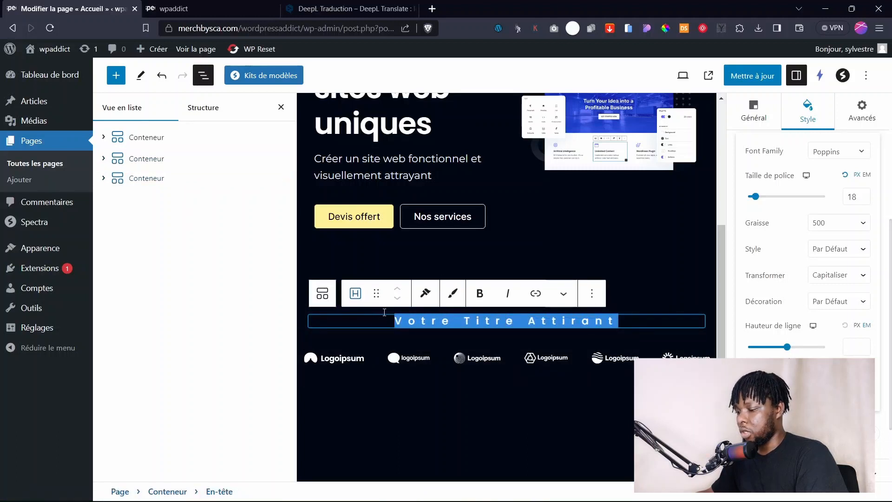
pyautogui.press('BackSpace')
pyautogui.write('Ils Nous Ont Fait Confiance')
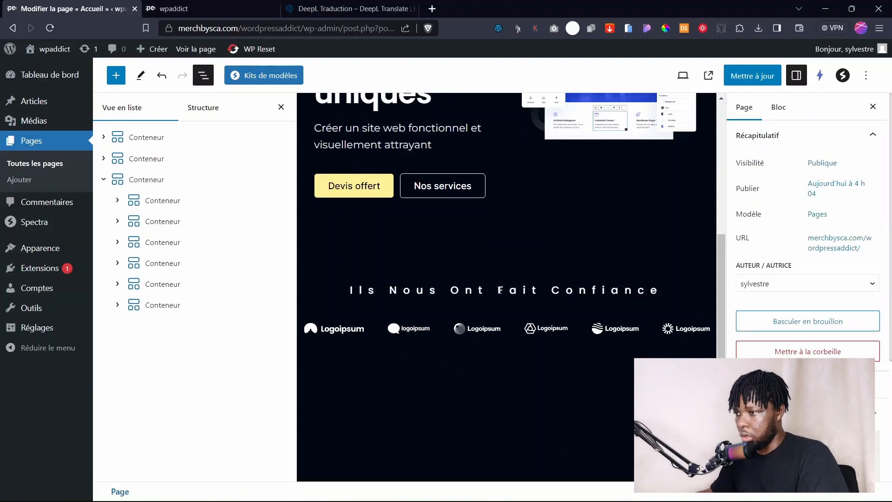
pyautogui.click(510, 292)
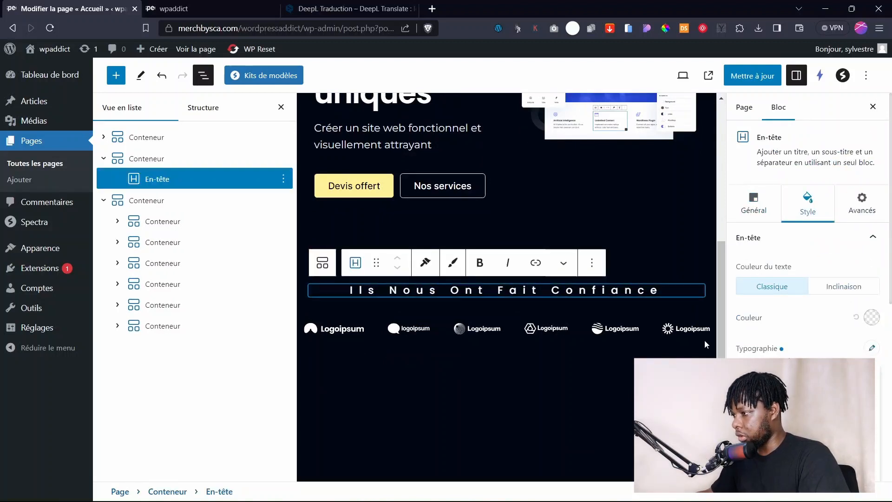
pyautogui.scroll(-5, 790, 359)
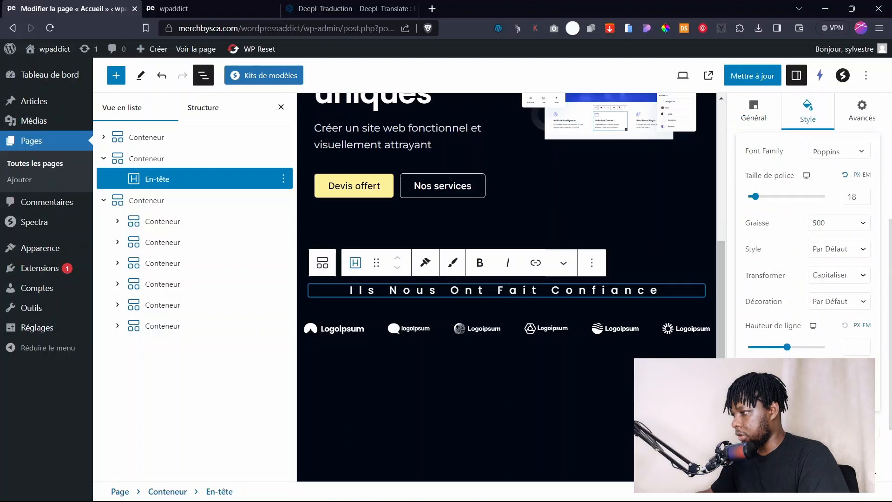
pyautogui.press('Down')
pyautogui.press('Down')
pyautogui.press('Down')
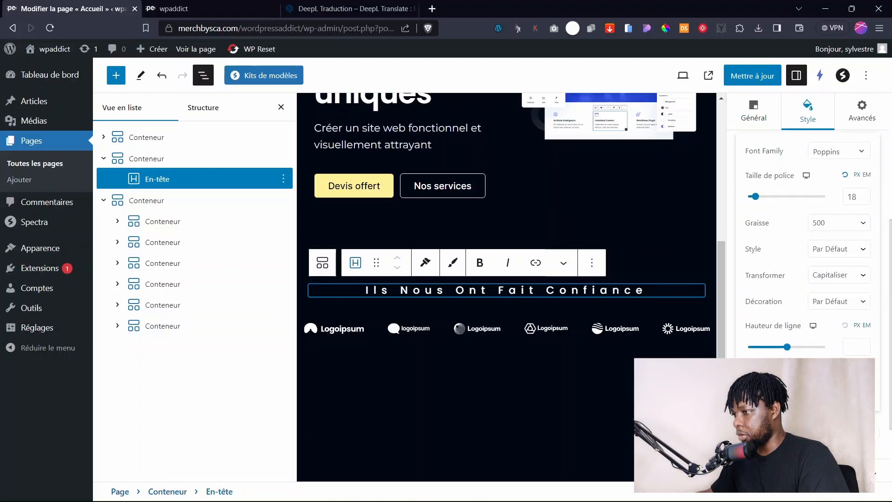
# Collapse the logos and heading containers in List View.
pyautogui.click(540, 362)
pyautogui.click(441, 269)
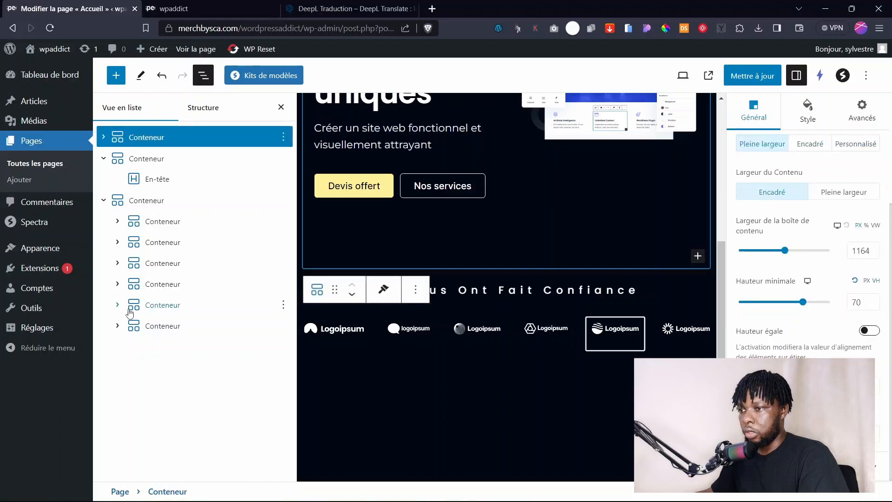
pyautogui.click(171, 309)
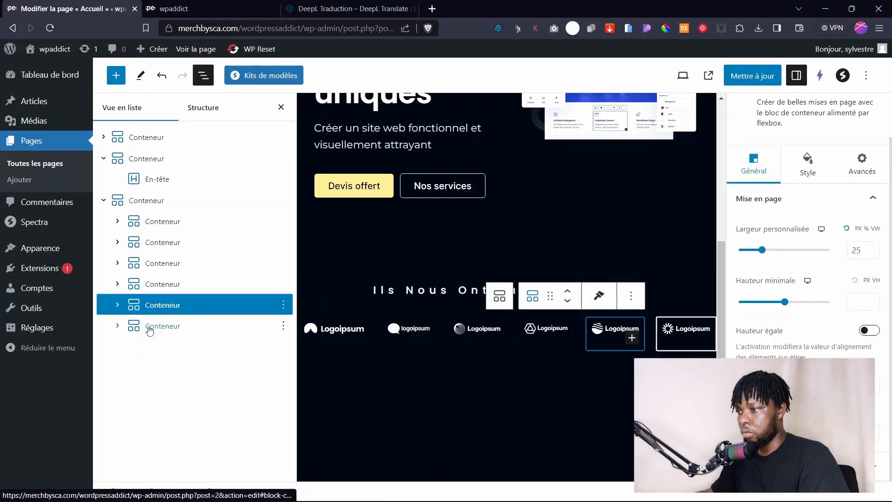
pyautogui.click(157, 325)
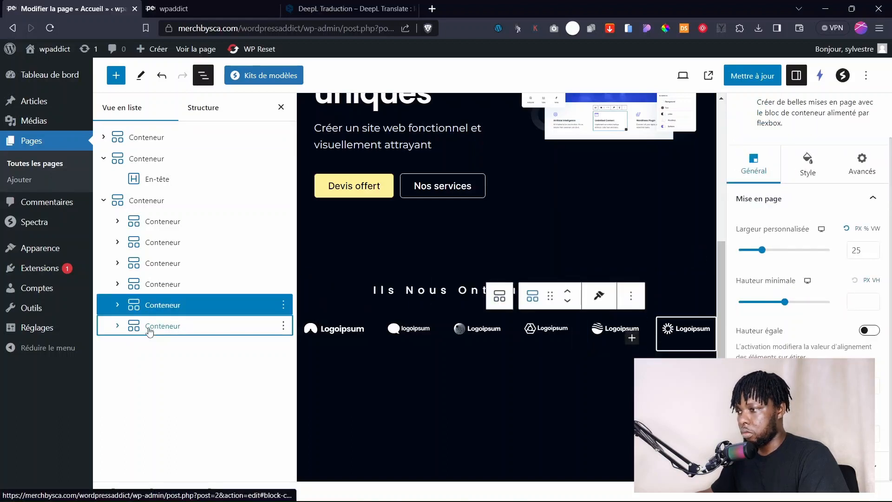
pyautogui.click(103, 201)
pyautogui.click(148, 201)
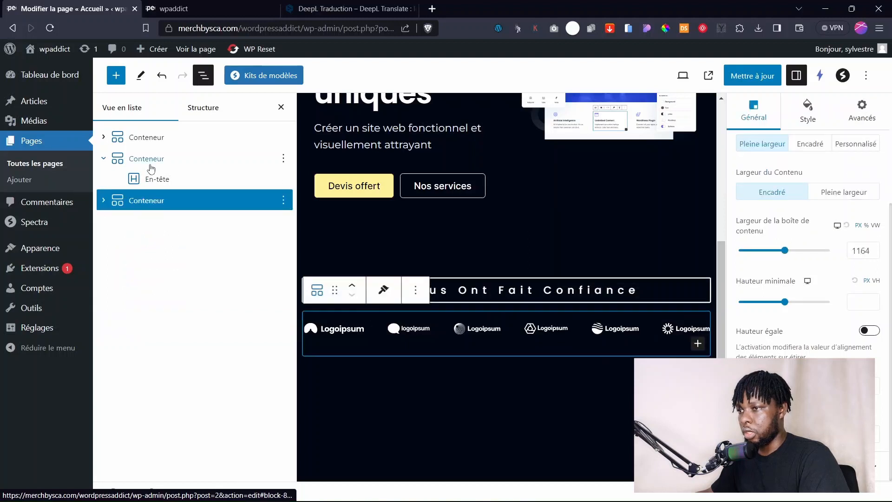
pyautogui.click(151, 159)
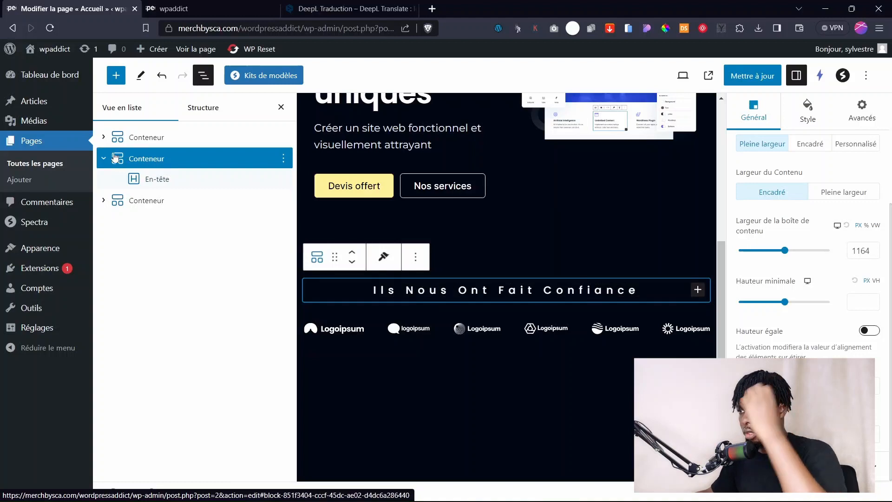
pyautogui.click(101, 160)
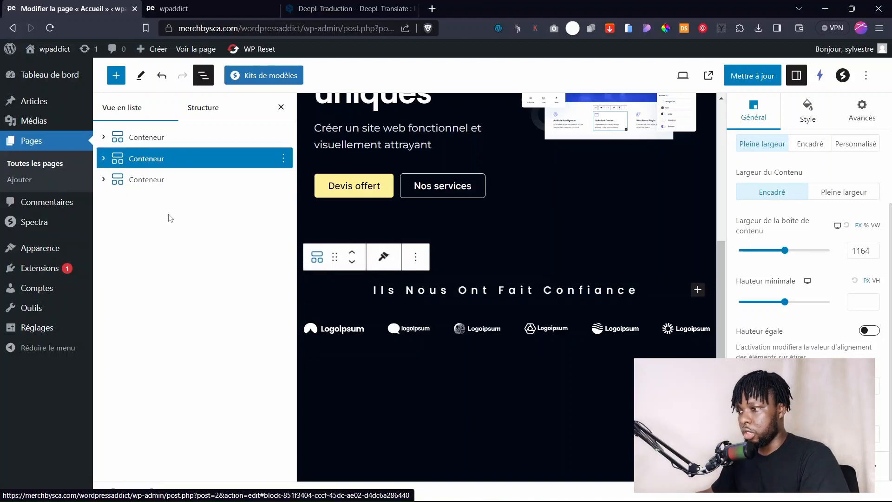
pyautogui.click(483, 392)
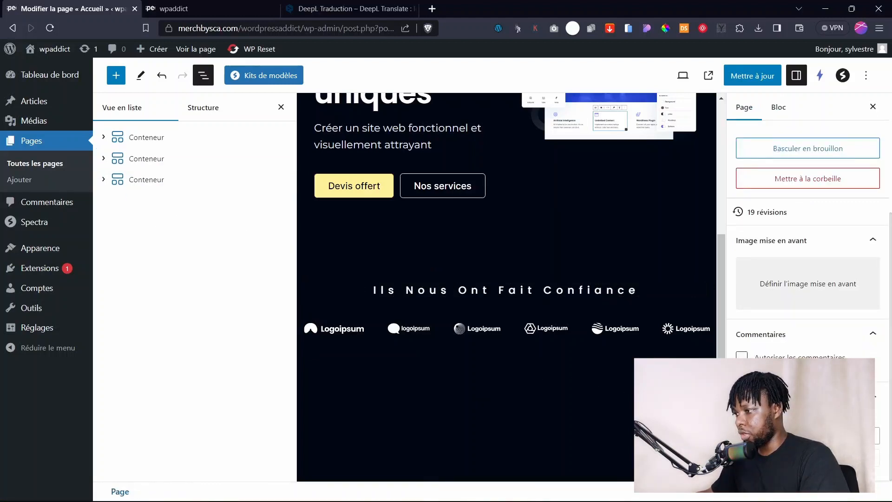
# Add a one-column container and move the heading and logos containers into it.
pyautogui.click(702, 375)
pyautogui.click(660, 458)
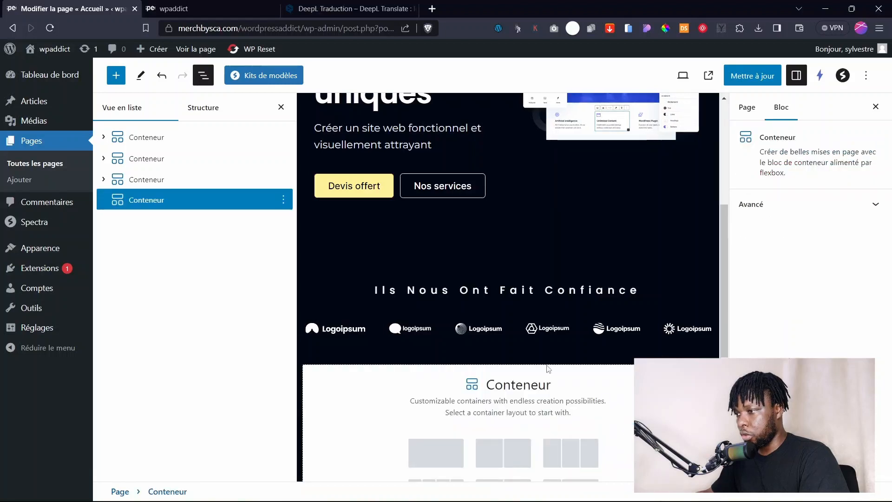
pyautogui.click(448, 453)
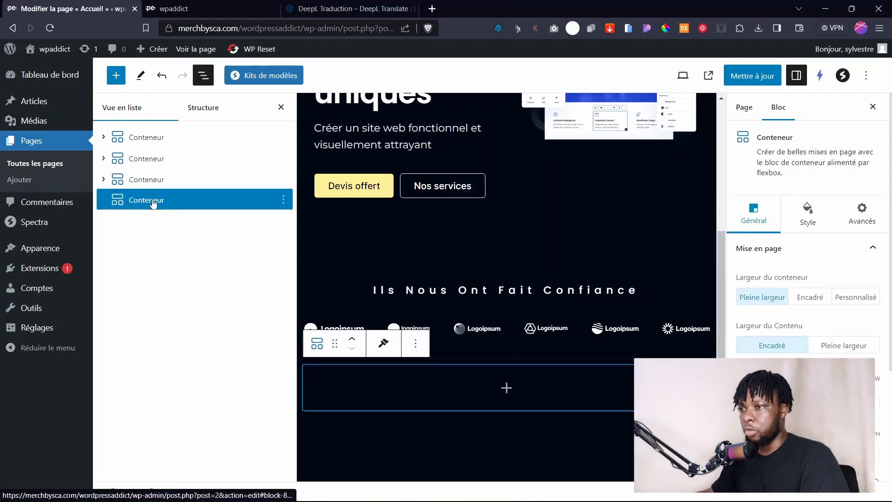
pyautogui.moveTo(144, 159); pyautogui.dragTo(168, 191)
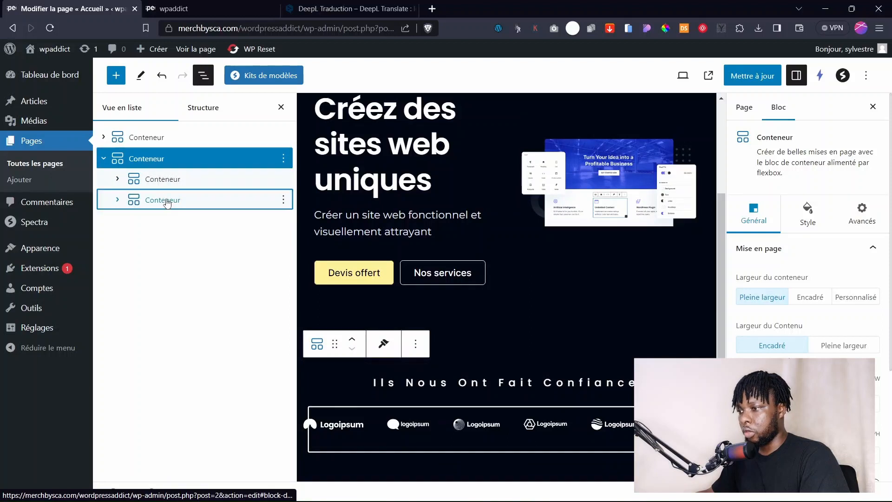
pyautogui.click(168, 203)
pyautogui.click(149, 179)
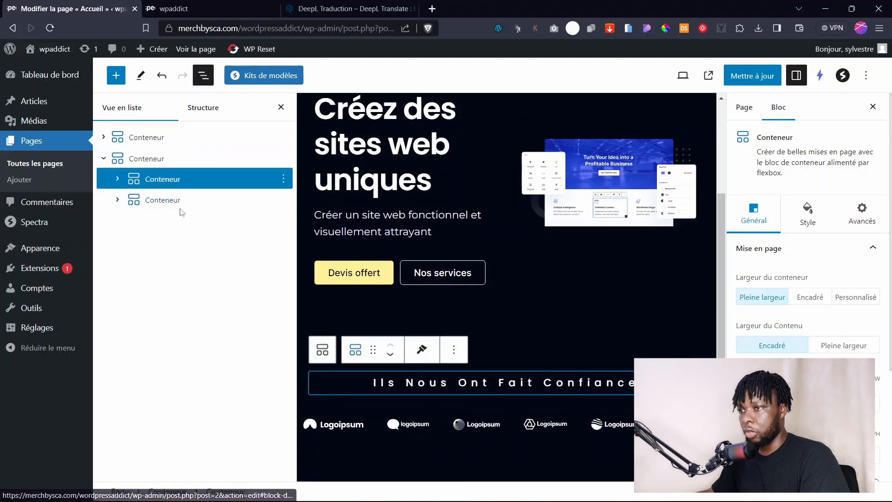
pyautogui.click(154, 160)
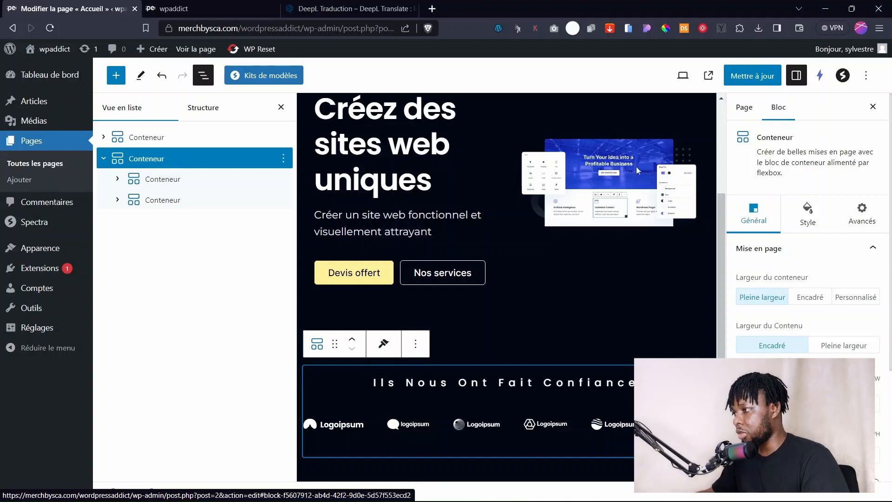
# Give the wrapper container a solid #10141D background, after trying near-black and 282B33.
pyautogui.scroll(-3, 803, 281)
pyautogui.scroll(3, 803, 282)
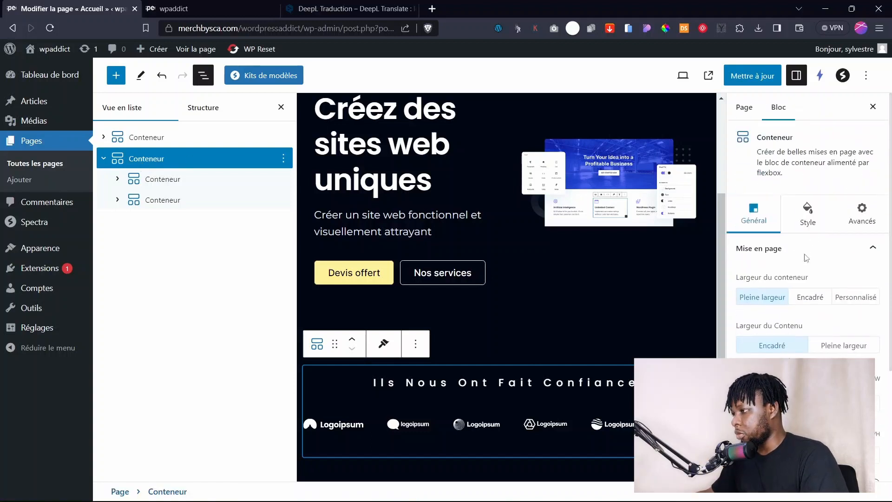
pyautogui.click(809, 216)
pyautogui.scroll(-5, 802, 327)
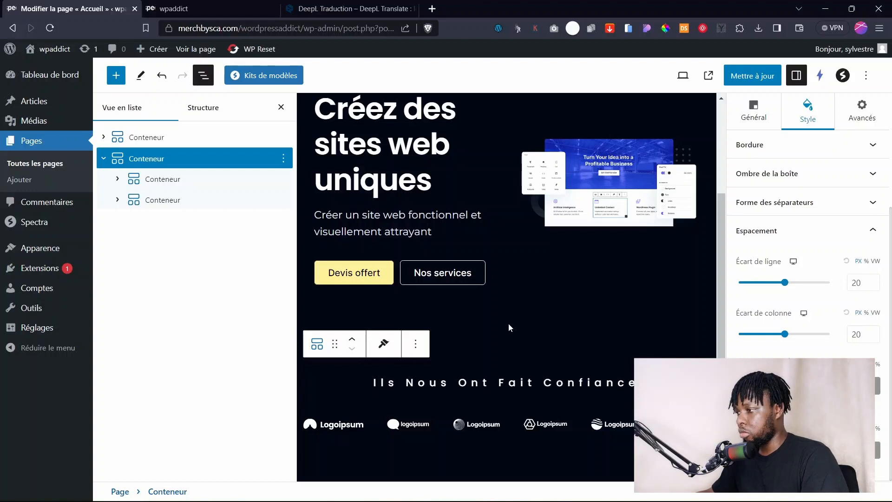
pyautogui.scroll(5, 769, 307)
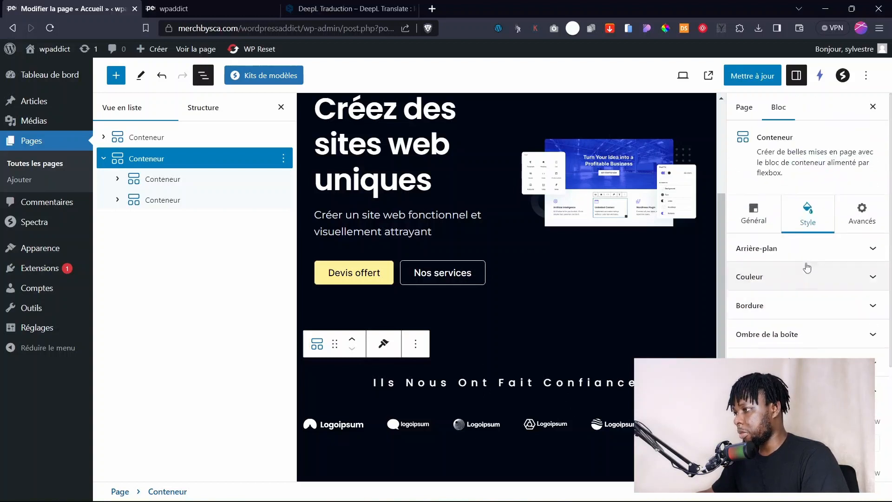
pyautogui.click(778, 251)
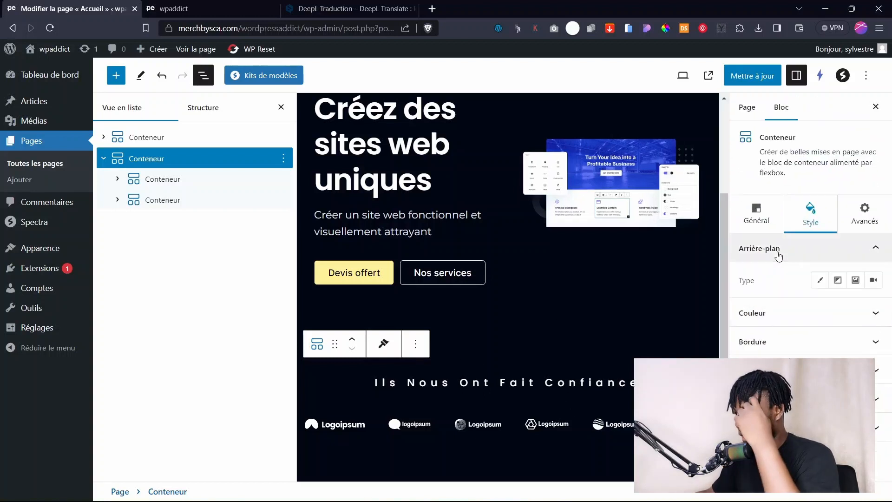
pyautogui.click(820, 281)
pyautogui.click(870, 314)
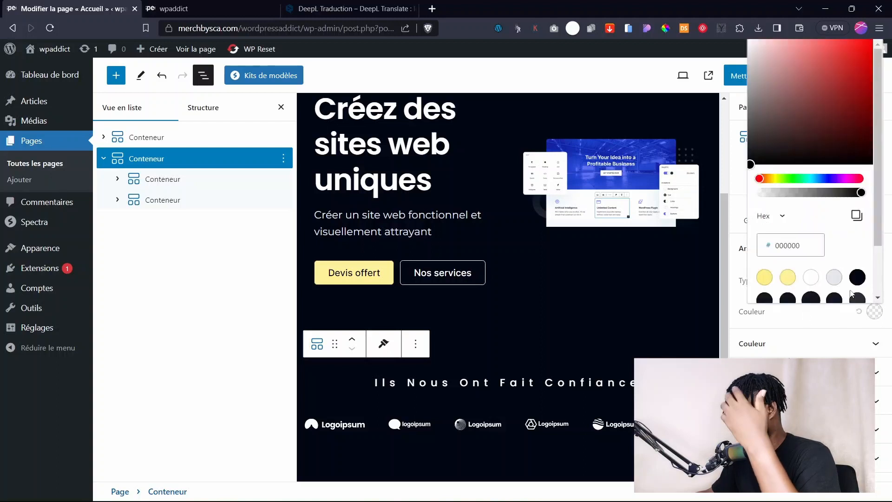
pyautogui.click(857, 277)
pyautogui.click(857, 299)
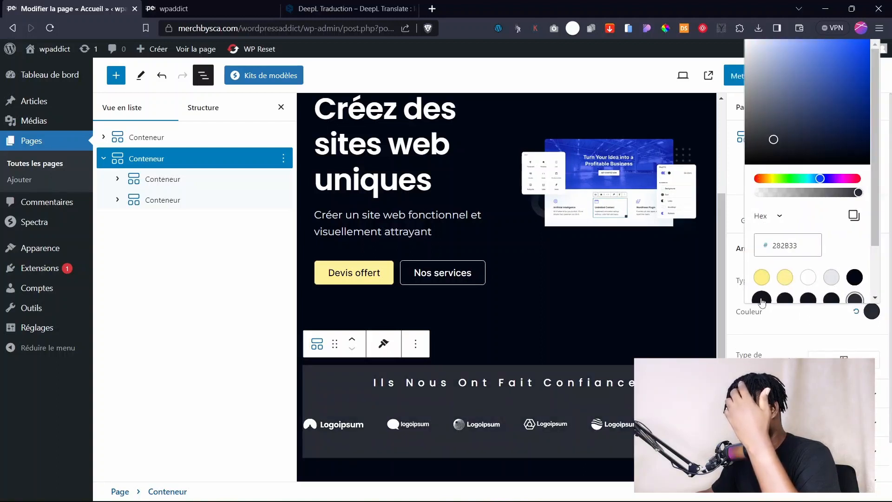
pyautogui.click(762, 298)
# Compare a few other dark shades, then settle back on #10141D.
pyautogui.scroll(-2, 776, 279)
pyautogui.scroll(4, 502, 269)
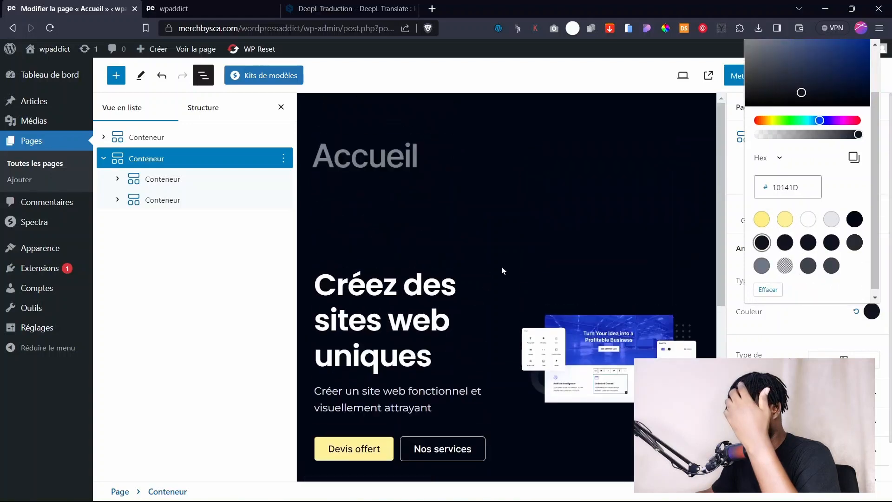
pyautogui.scroll(-7, 504, 274)
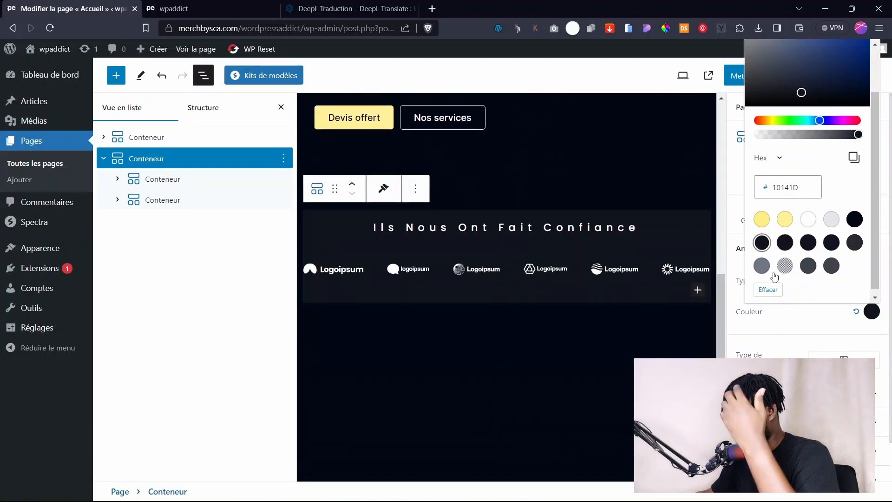
pyautogui.click(784, 242)
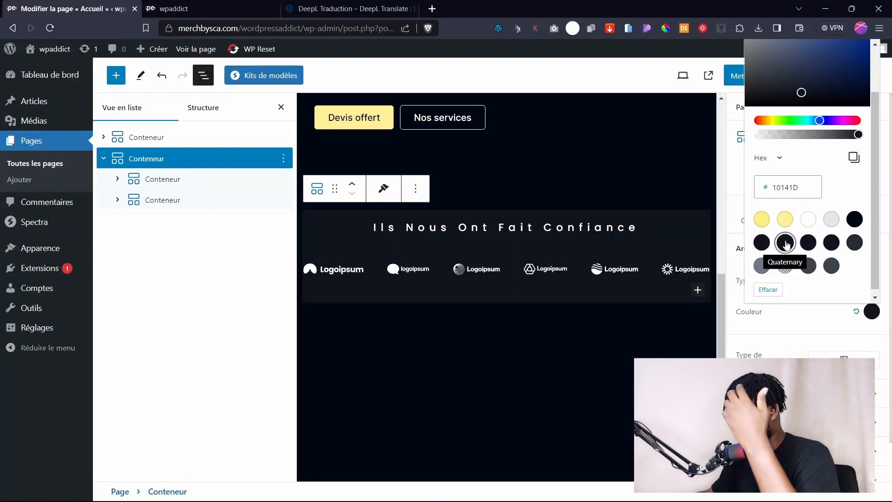
pyautogui.click(815, 242)
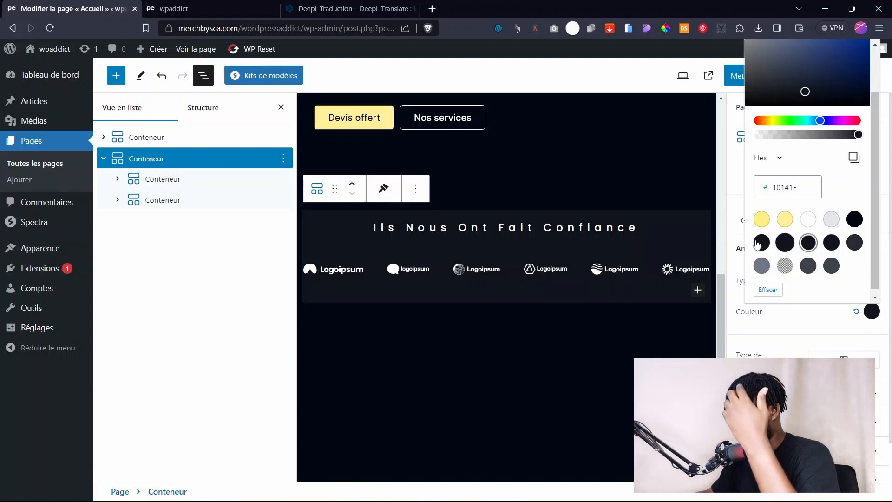
pyautogui.click(784, 242)
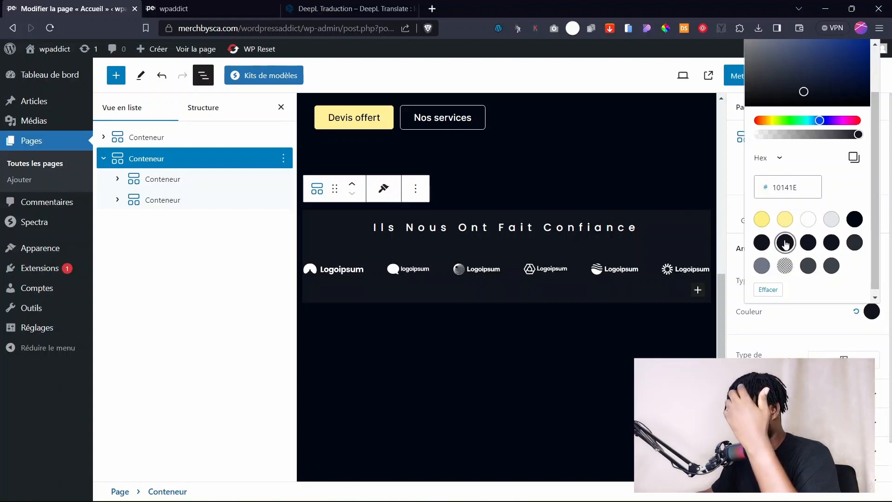
pyautogui.click(762, 243)
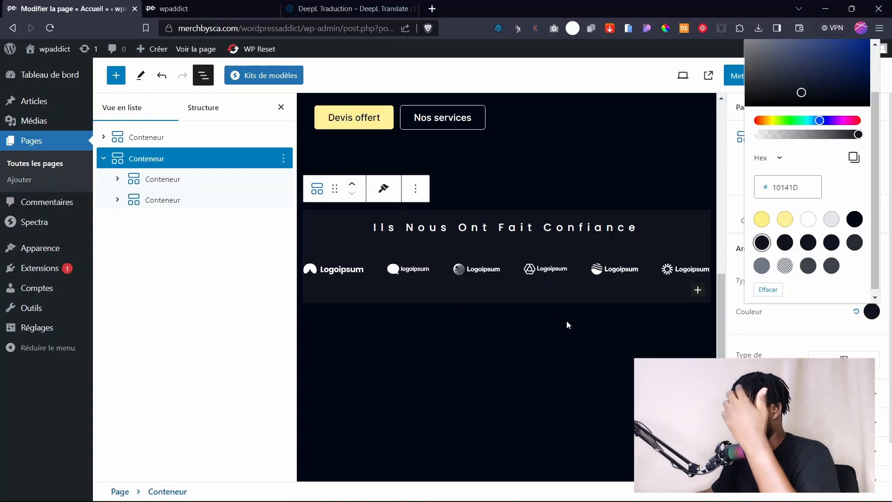
pyautogui.click(681, 163)
# Save the page and reload the live site to see the dark band.
pyautogui.click(757, 75)
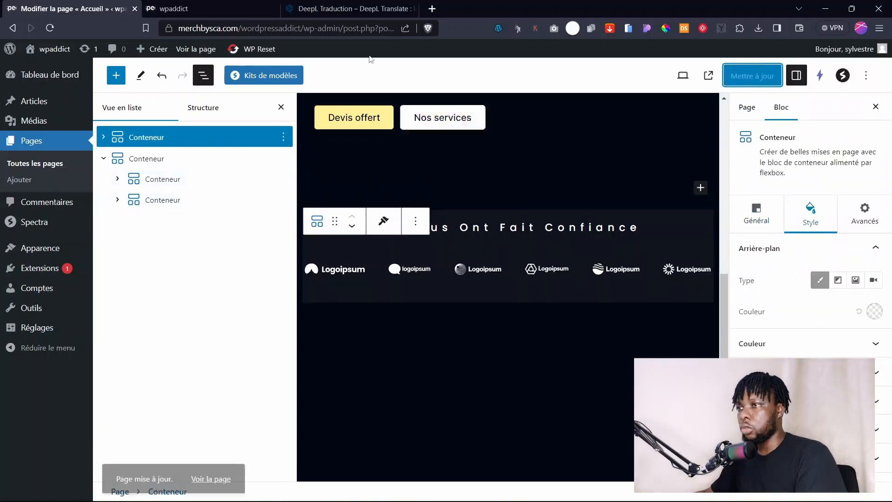
pyautogui.click(178, 6)
pyautogui.click(125, 145)
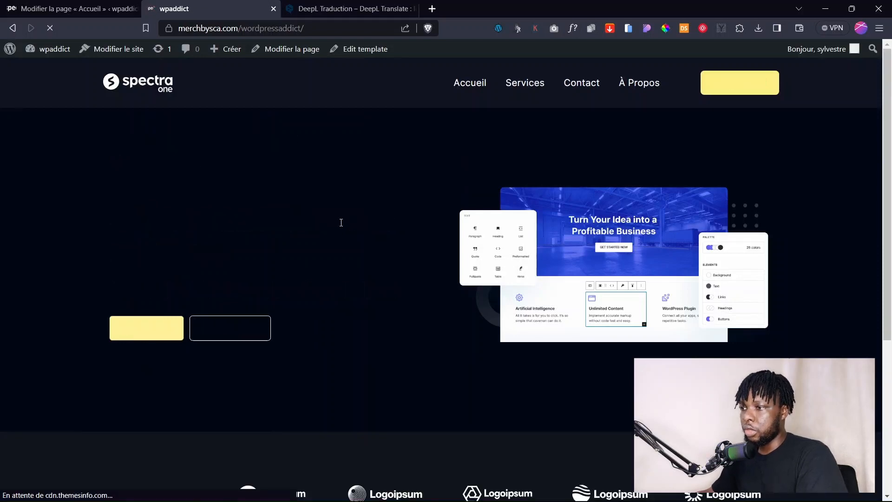
# Review the hero and dark 'Ils Nous Ont Fait Confiance' logos band live, then return to the Accueil editor.
pyautogui.scroll(-5, 391, 225)
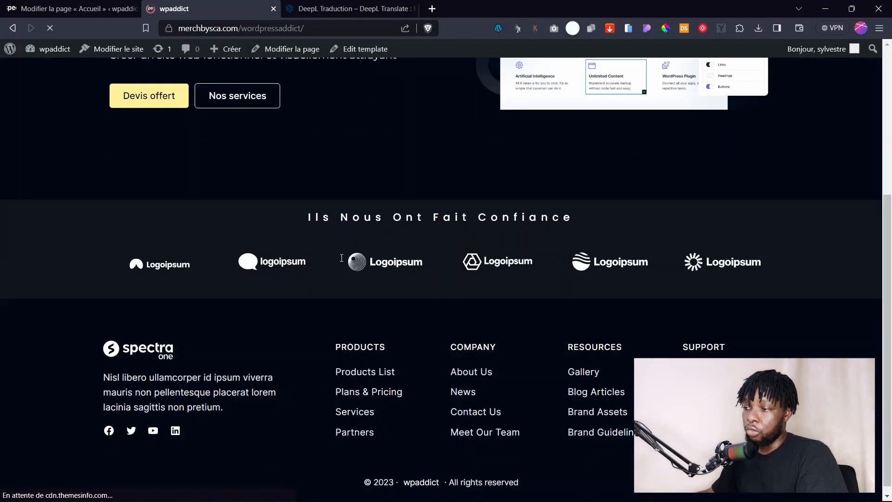
pyautogui.scroll(5, 506, 214)
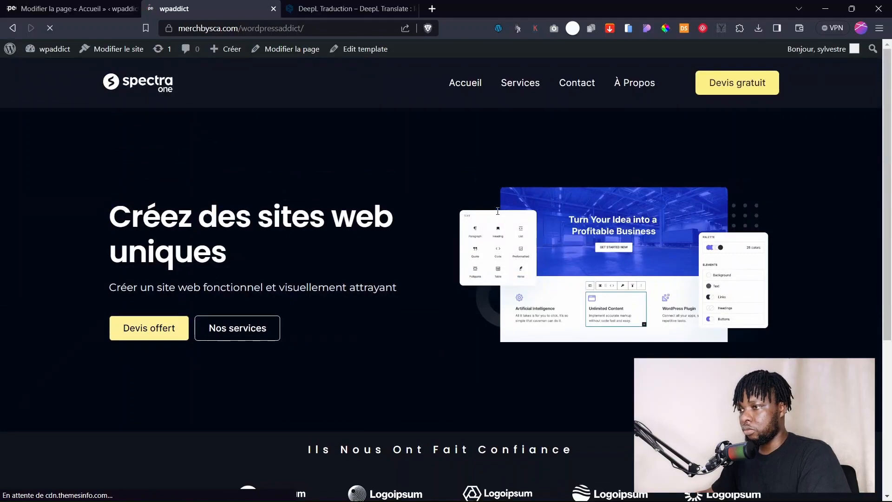
pyautogui.scroll(-4, 400, 147)
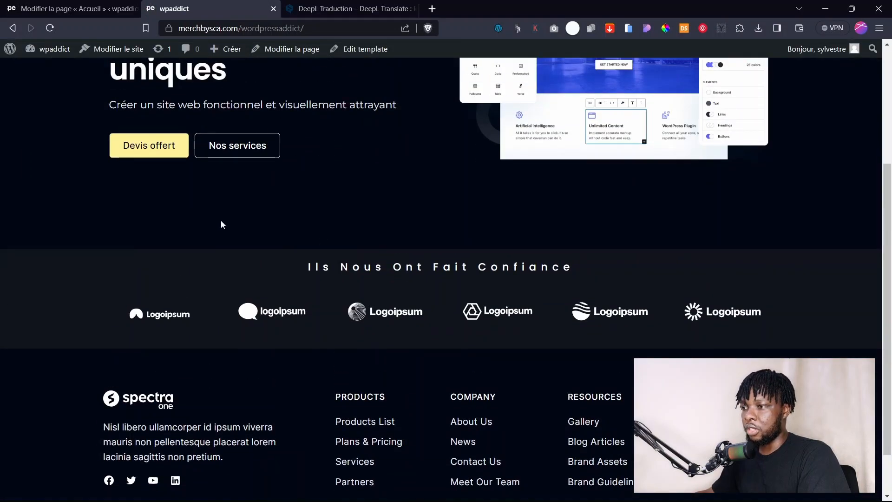
pyautogui.scroll(-1, 222, 225)
pyautogui.scroll(4, 412, 270)
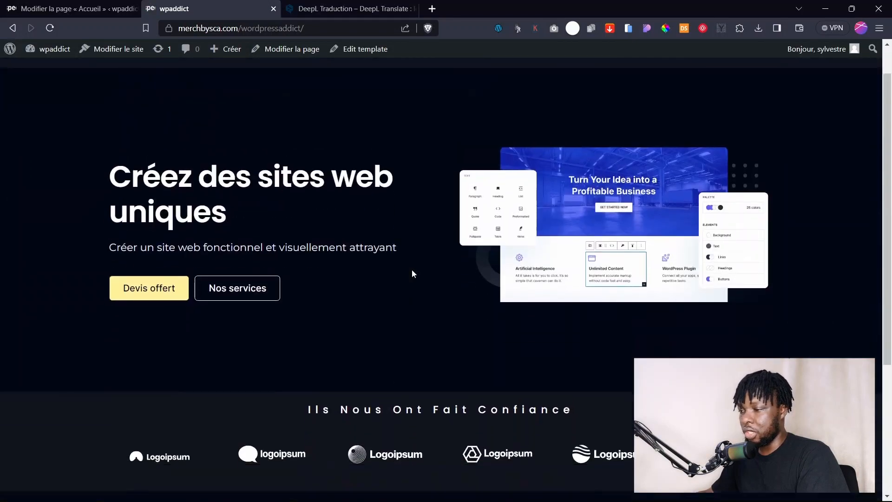
pyautogui.scroll(-4, 411, 269)
pyautogui.scroll(5, 412, 270)
pyautogui.scroll(-5, 411, 270)
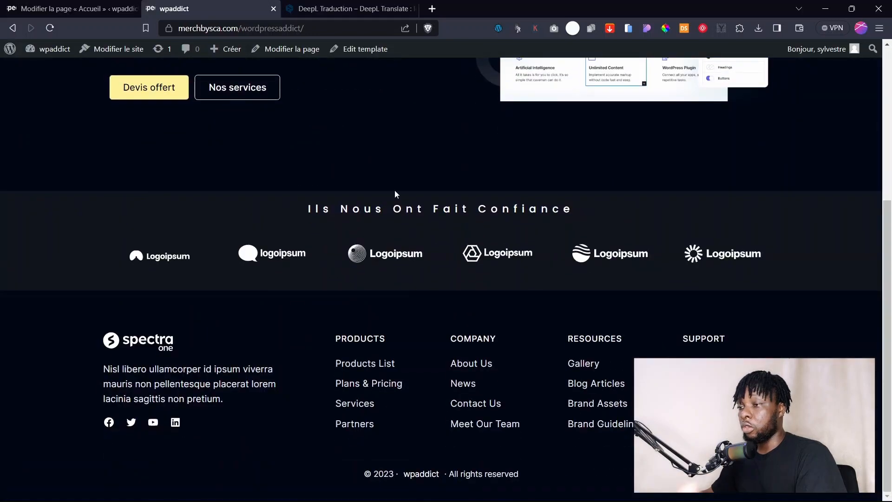
pyautogui.click(117, 8)
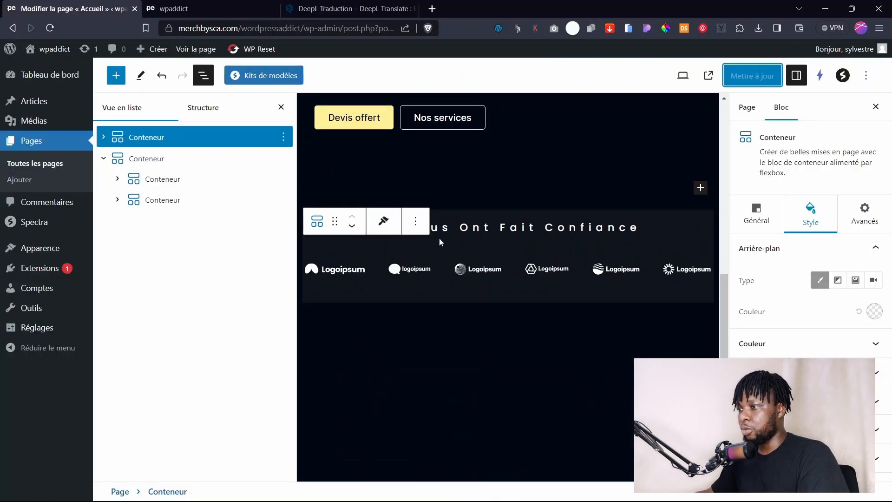
# Select the outer container of the 'Ils Nous Ont Fait Confiance' logos band.
pyautogui.click(547, 224)
pyautogui.click(701, 216)
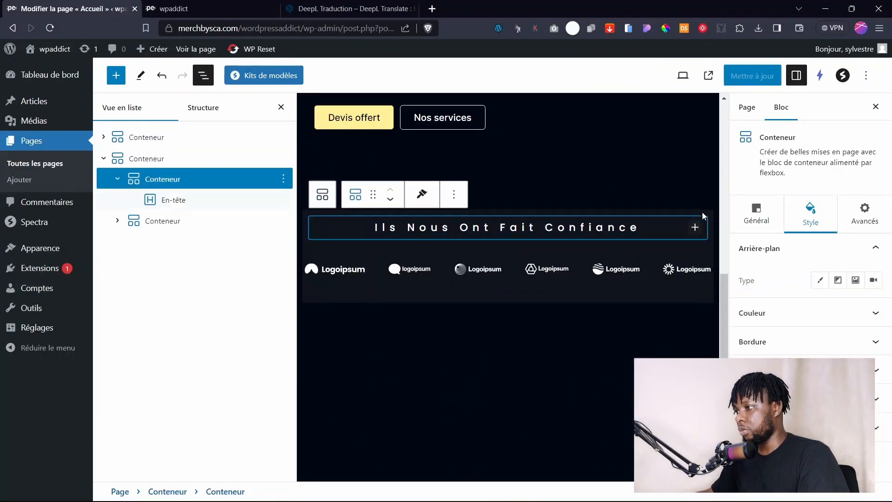
pyautogui.click(712, 216)
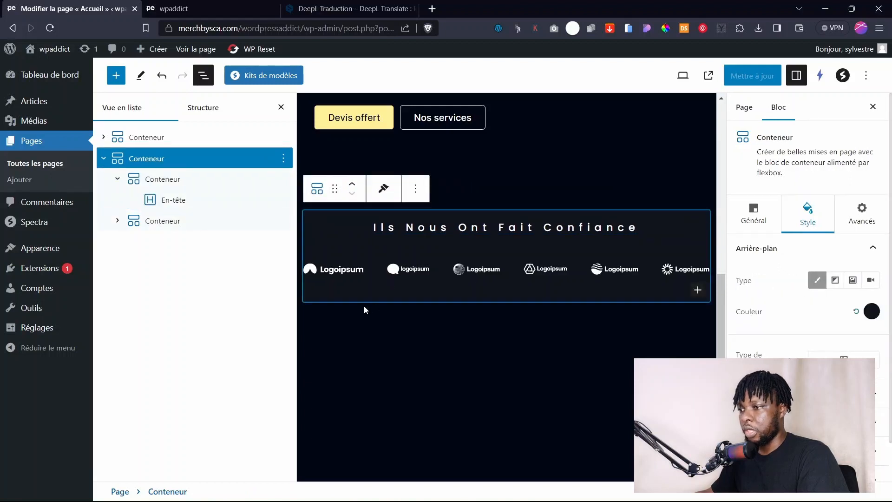
pyautogui.click(306, 308)
pyautogui.click(314, 299)
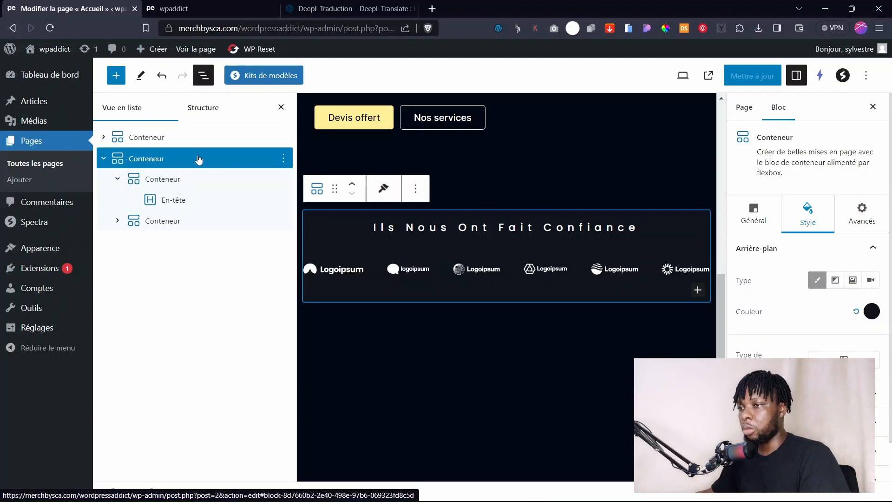
# Unlink the band's padding, raise the top padding, set bottom padding to 25, and save.
pyautogui.scroll(-2, 804, 348)
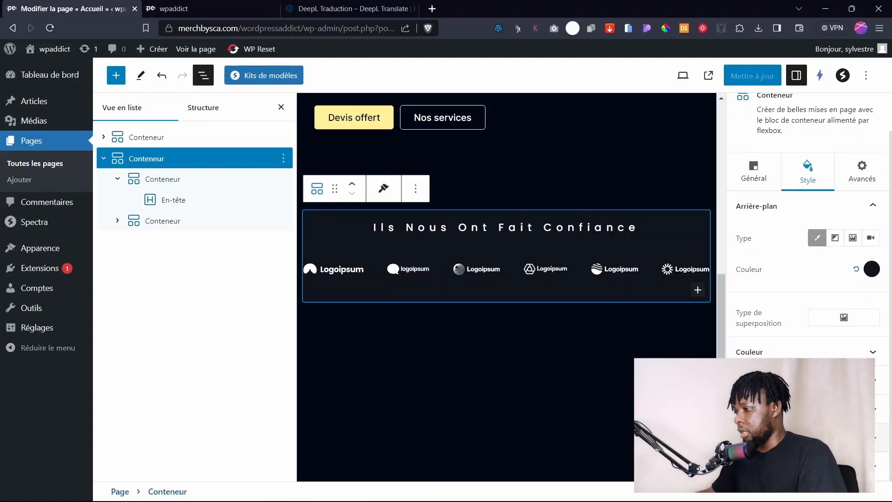
pyautogui.click(803, 464)
pyautogui.scroll(-3, 808, 279)
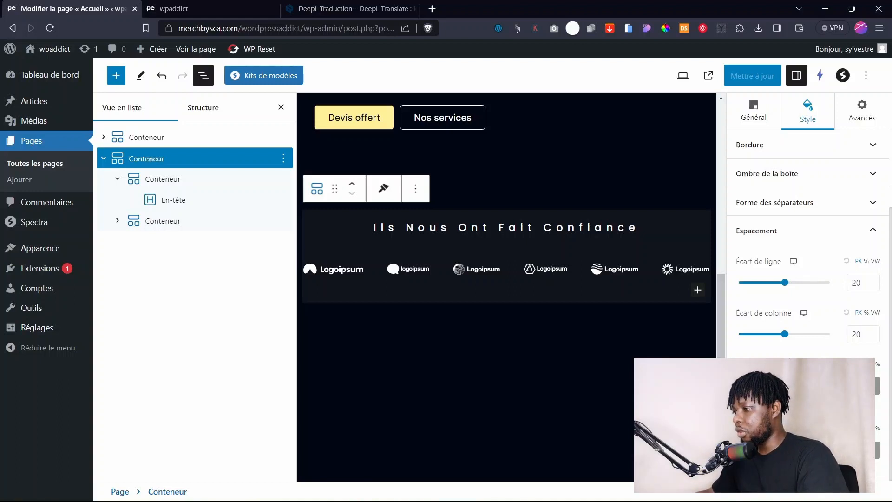
pyautogui.click(876, 391)
pyautogui.press('Up')
pyautogui.press('Up')
pyautogui.press('Up')
pyautogui.press('Up')
pyautogui.press('Up')
pyautogui.press('Up')
pyautogui.press('Up')
pyautogui.press('Up')
pyautogui.press('Up')
pyautogui.press('Up')
pyautogui.press('Up')
pyautogui.press('Up')
pyautogui.press('Up')
pyautogui.press('Up')
pyautogui.press('Up')
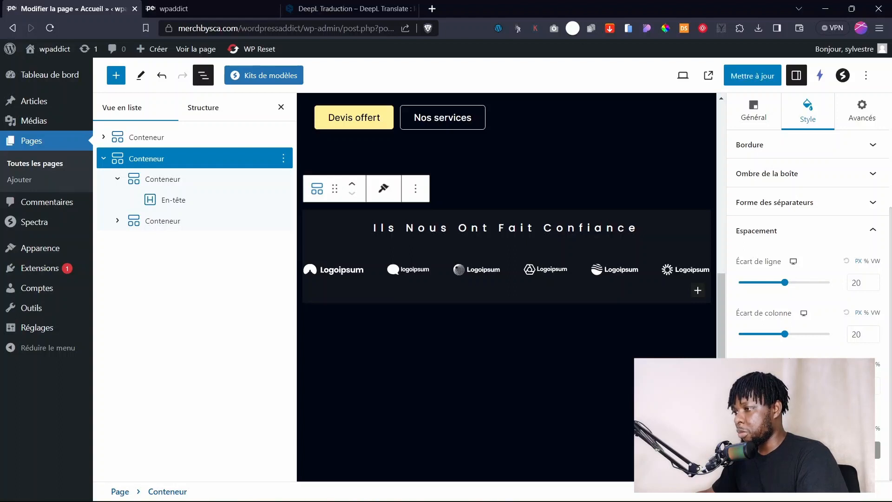
pyautogui.press('Up')
pyautogui.press('Up')
pyautogui.press('Up')
pyautogui.press('Up')
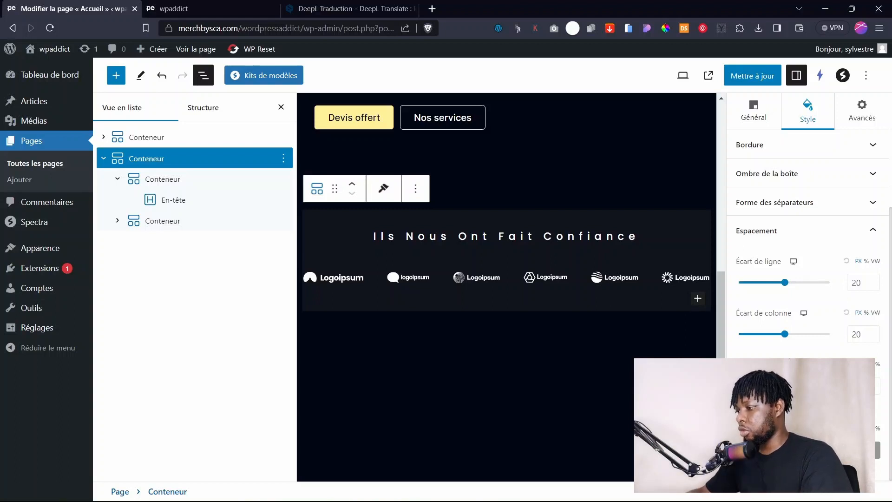
pyautogui.write('25')
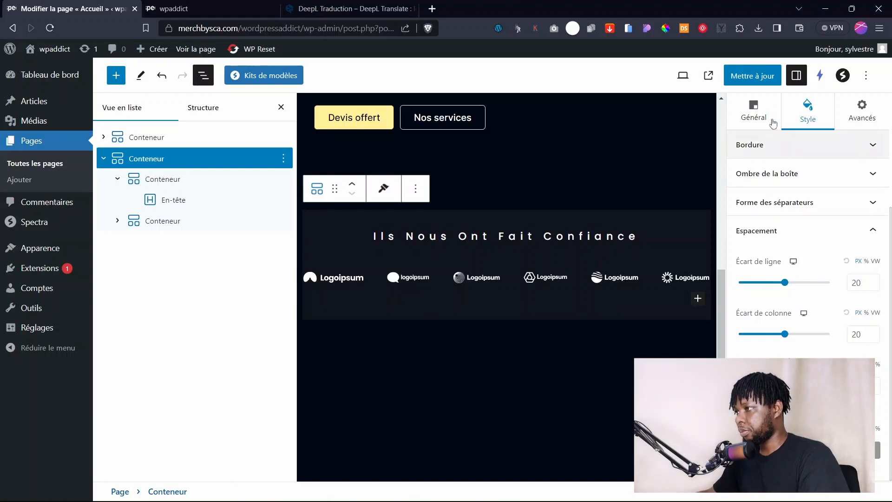
pyautogui.click(753, 75)
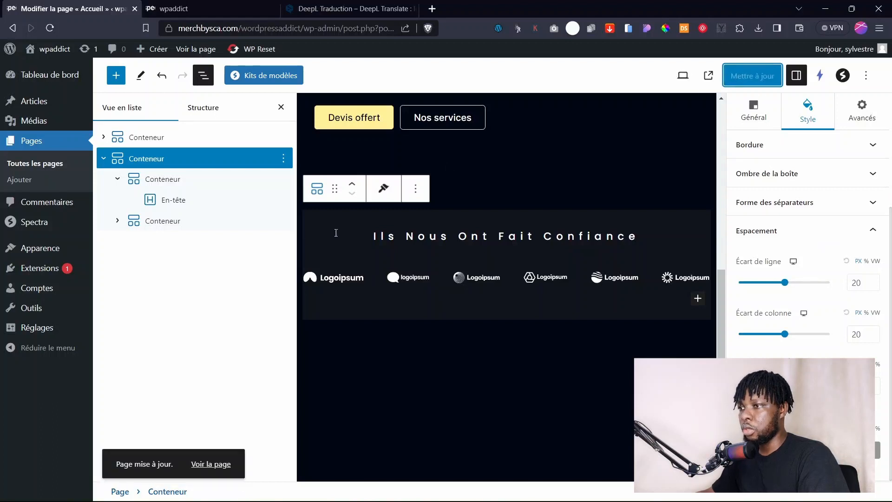
pyautogui.click(281, 107)
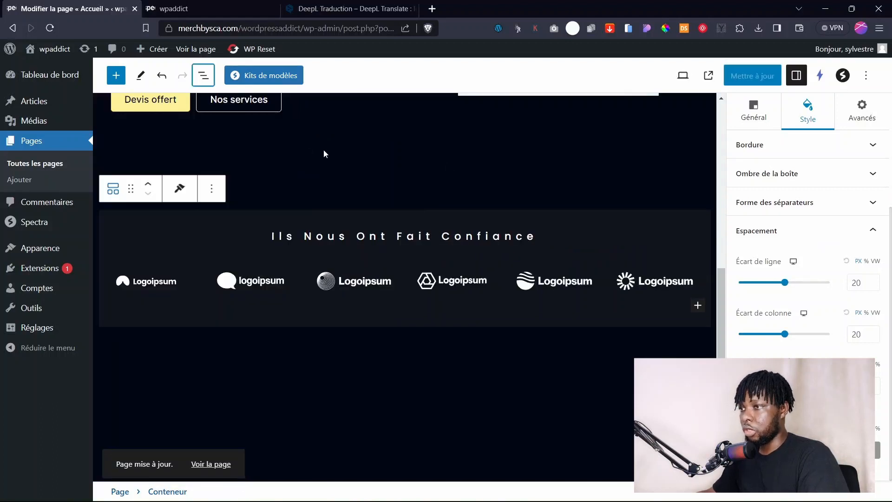
pyautogui.click(202, 11)
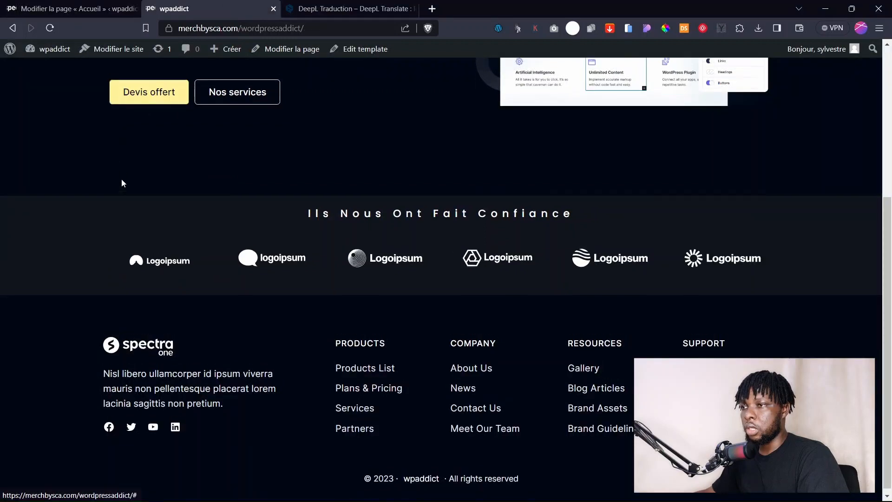
pyautogui.press('F5')
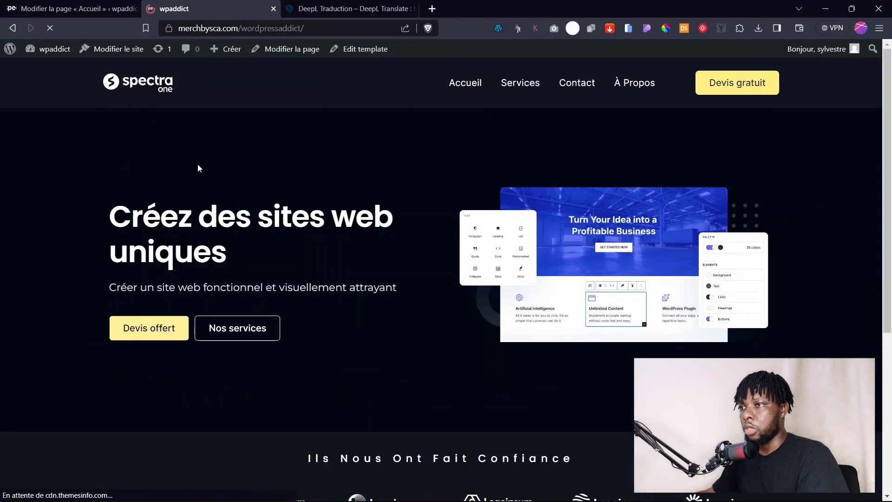
pyautogui.scroll(-5, 439, 244)
pyautogui.scroll(5, 375, 165)
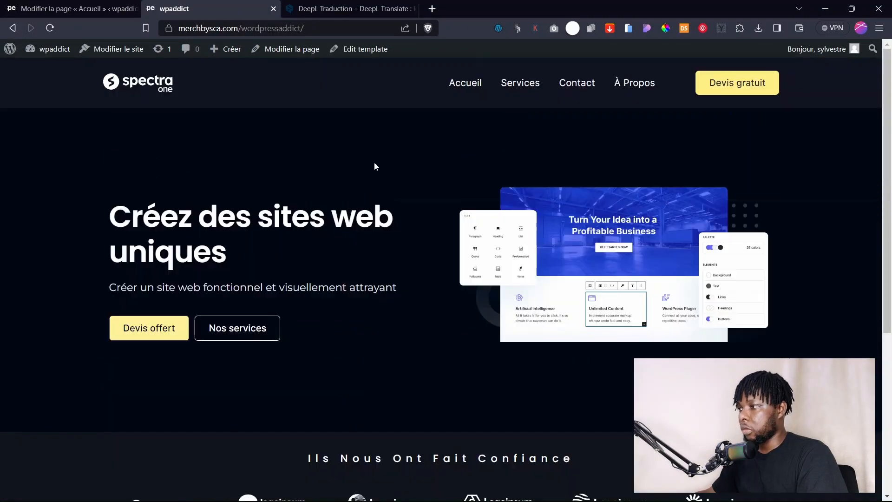
pyautogui.moveTo(888, 155)
pyautogui.mouseDown()
pyautogui.moveTo(888, 185)
pyautogui.moveTo(887, 154)
pyautogui.mouseUp()
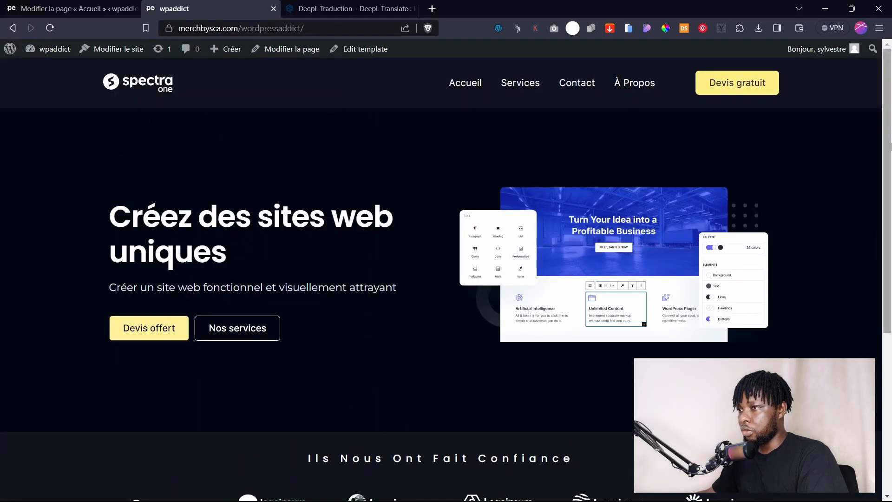
pyautogui.scroll(-2, 891, 147)
pyautogui.click(70, 8)
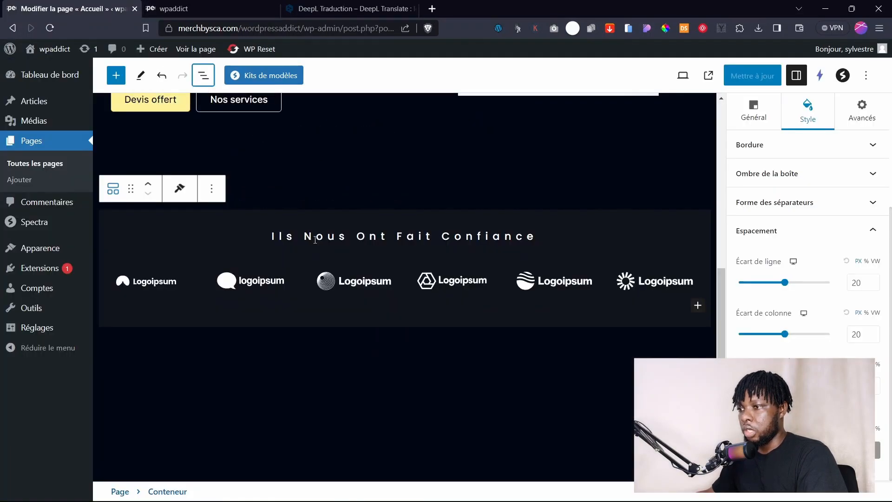
# Insert a single-column Conteneur block below the logos band.
pyautogui.click(389, 362)
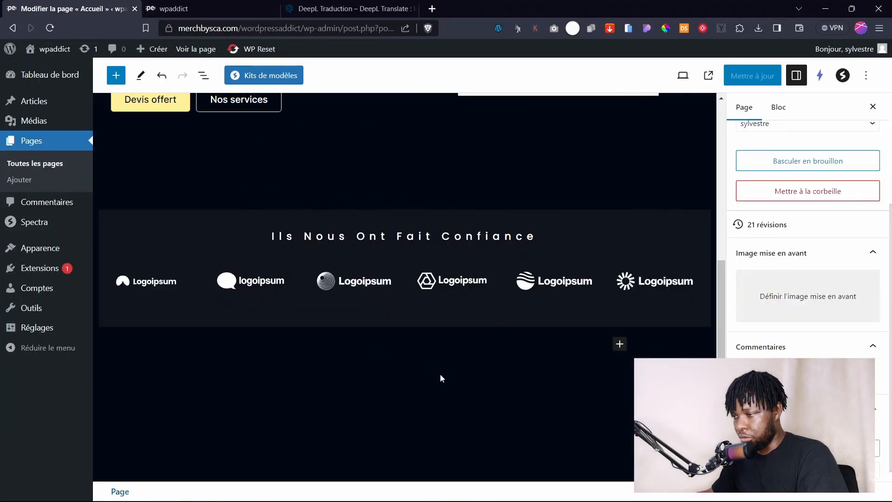
pyautogui.click(620, 344)
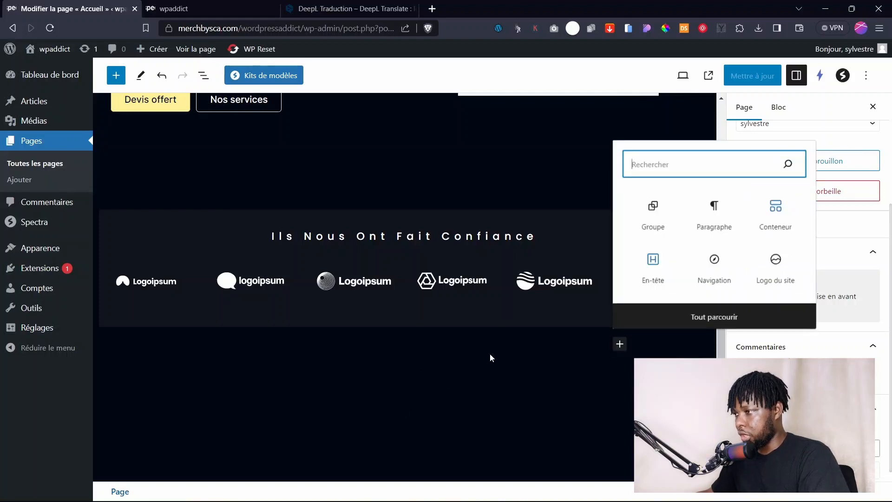
pyautogui.click(781, 223)
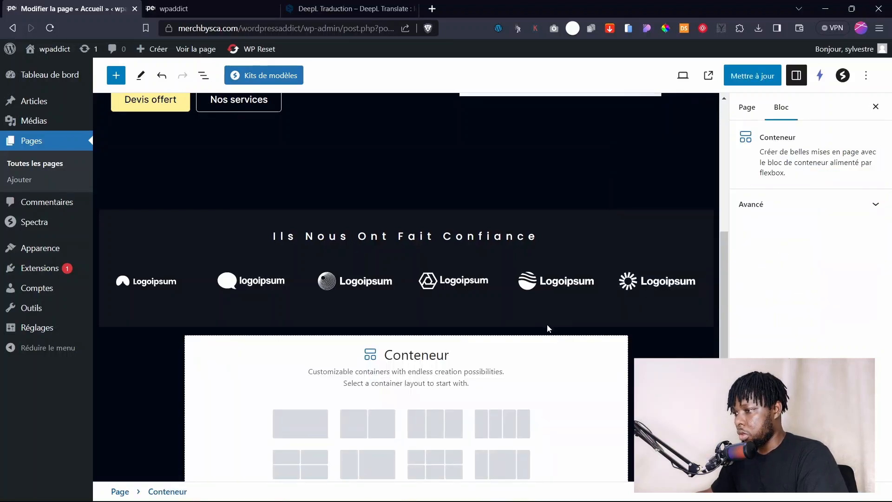
pyautogui.scroll(-3, 448, 366)
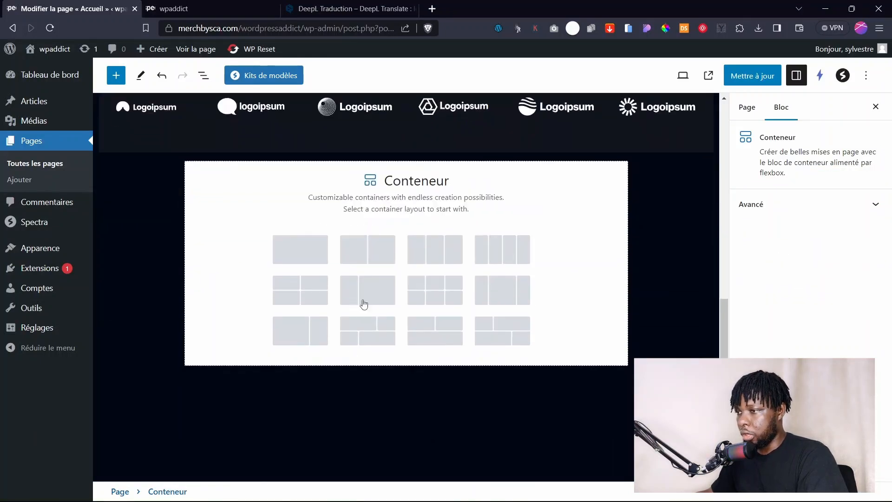
pyautogui.click(304, 258)
# Add a heading reading 'Nos services' inside the new container.
pyautogui.click(405, 315)
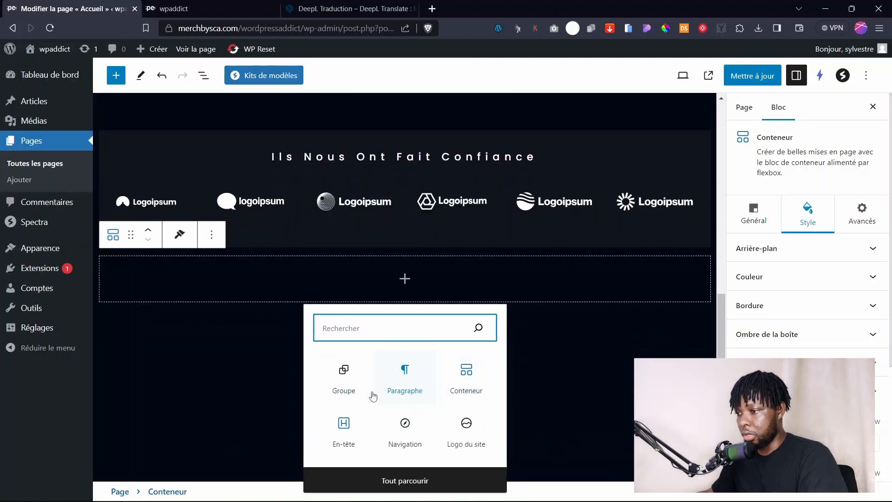
pyautogui.click(344, 425)
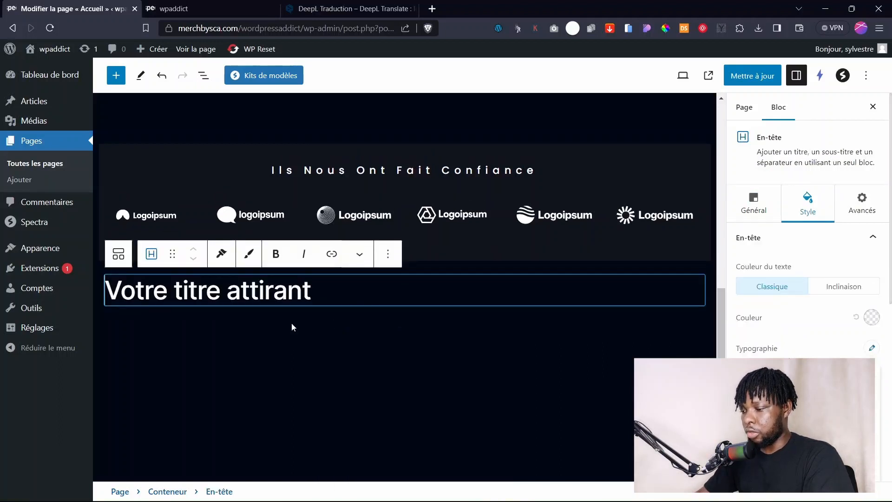
pyautogui.write('Nos servi')
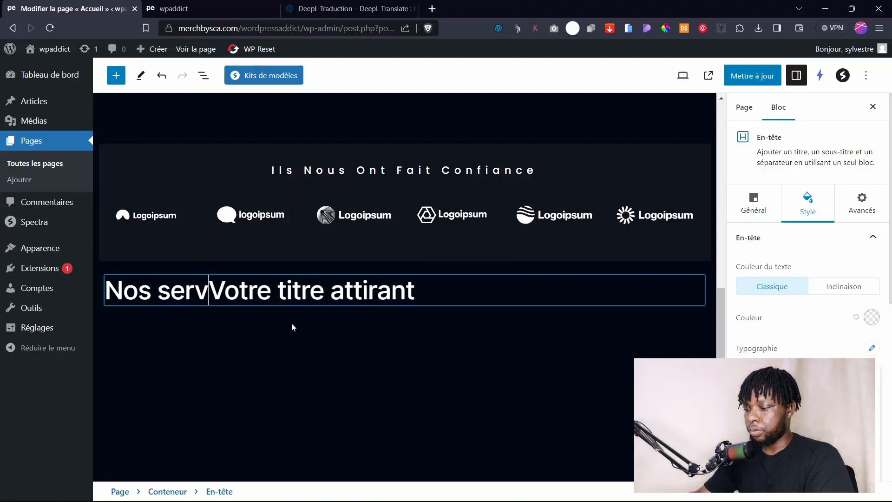
pyautogui.write('ces')
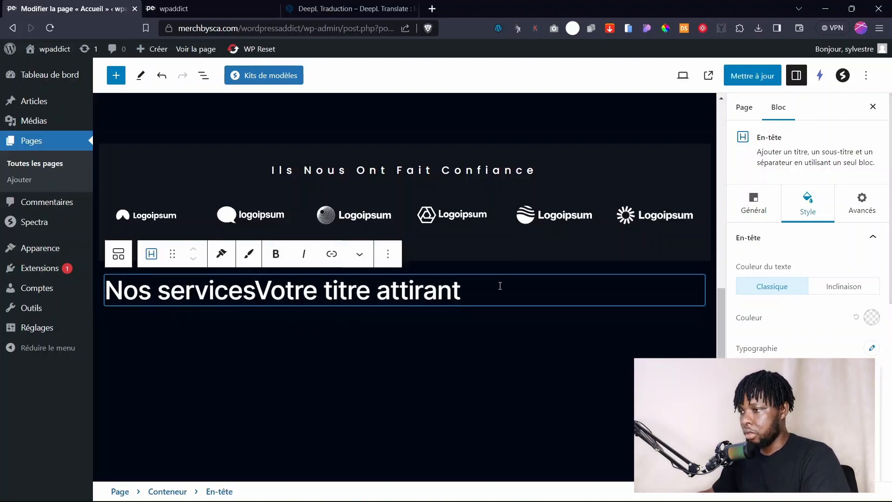
pyautogui.moveTo(498, 285); pyautogui.dragTo(261, 287)
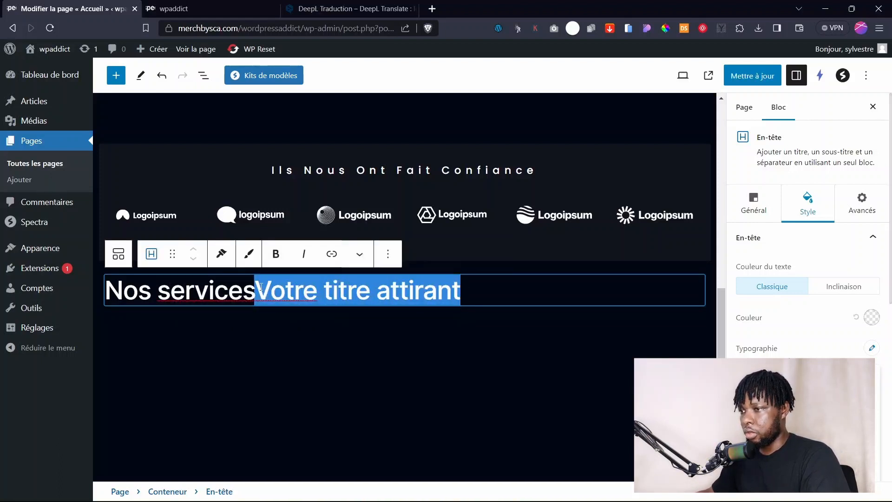
pyautogui.press('BackSpace')
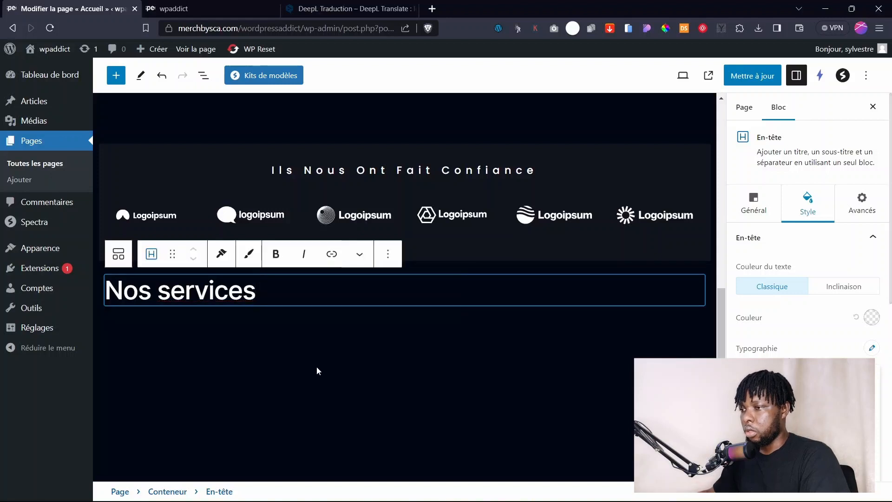
pyautogui.click(297, 348)
pyautogui.click(299, 293)
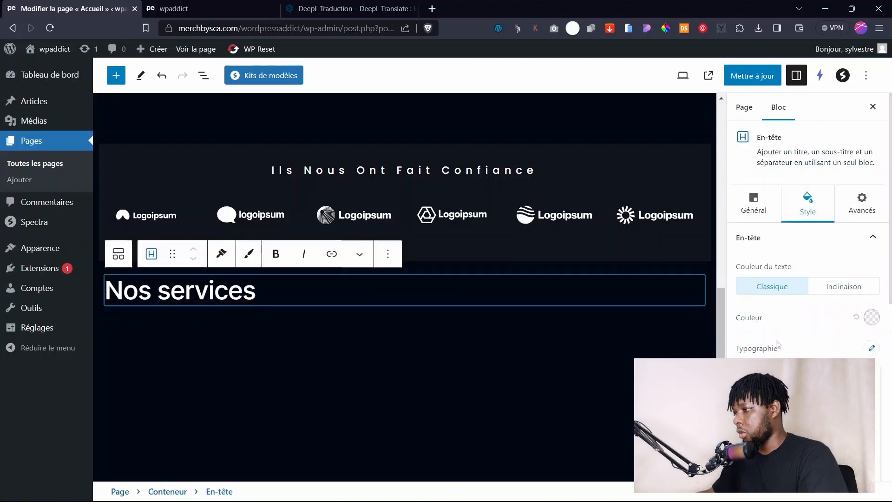
# Centre the heading and style it in Poppins, Capitalize, at font size 30.
pyautogui.click(810, 287)
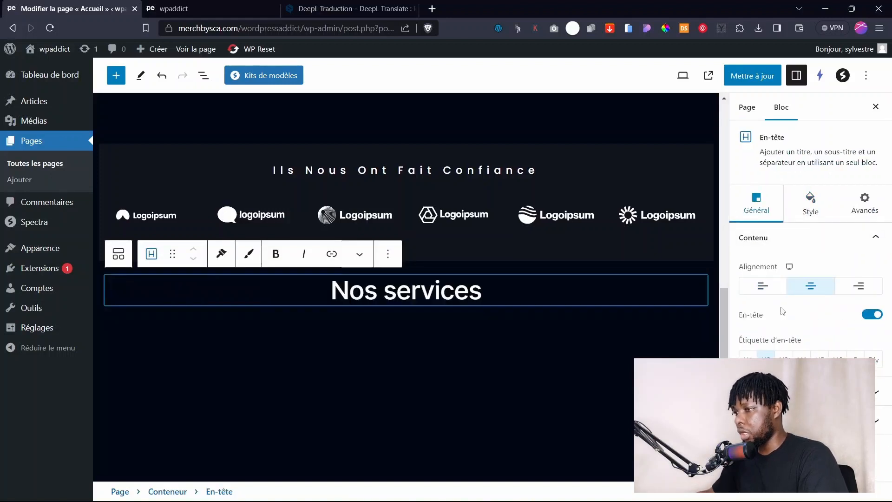
pyautogui.click(486, 332)
pyautogui.click(464, 295)
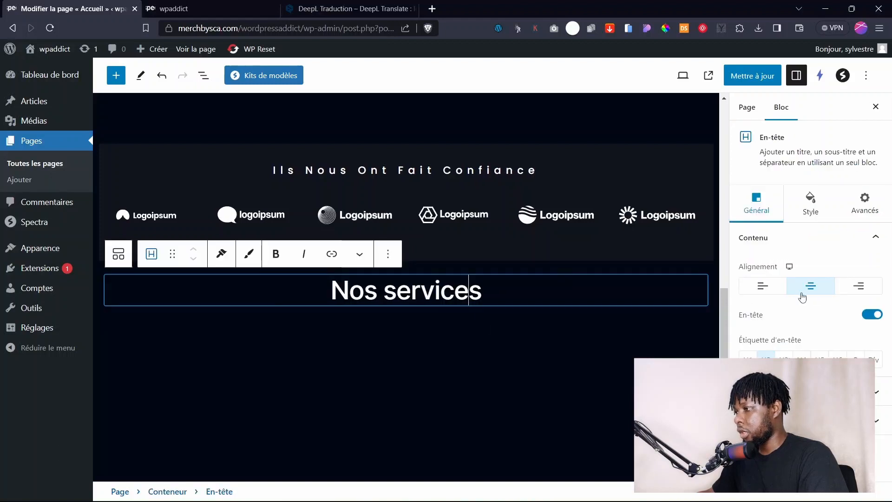
pyautogui.click(809, 213)
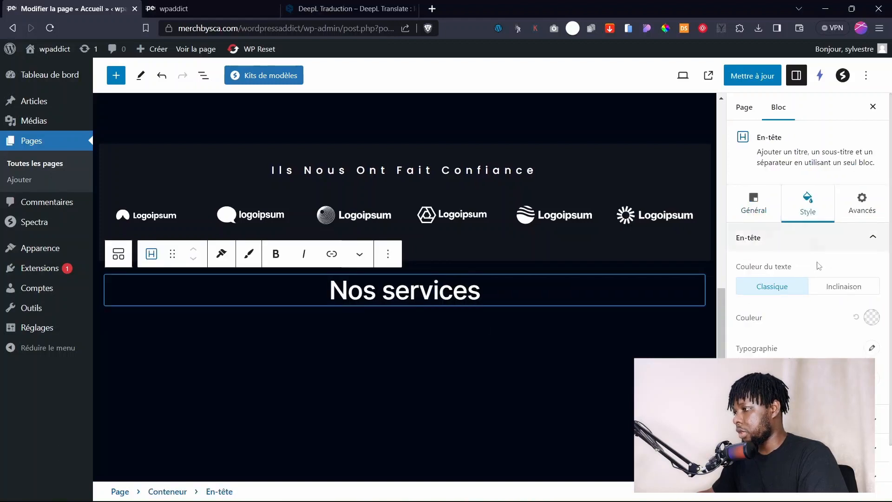
pyautogui.click(872, 349)
pyautogui.press('Return')
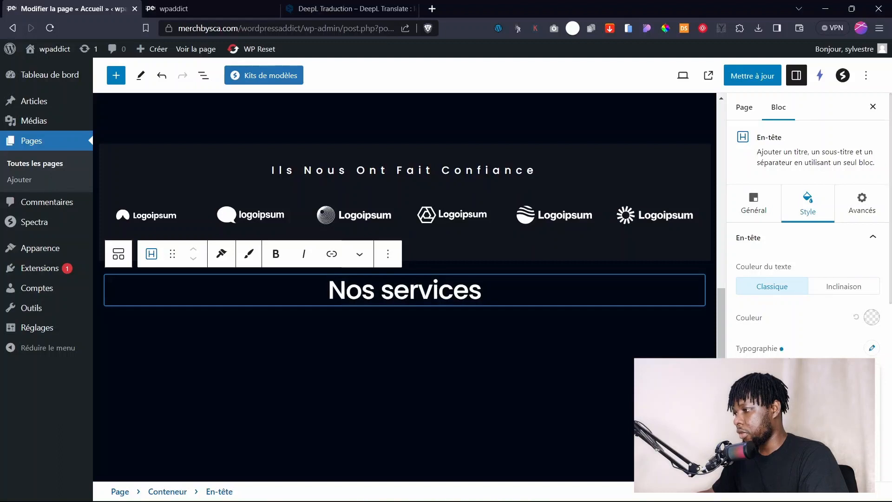
pyautogui.click(828, 349)
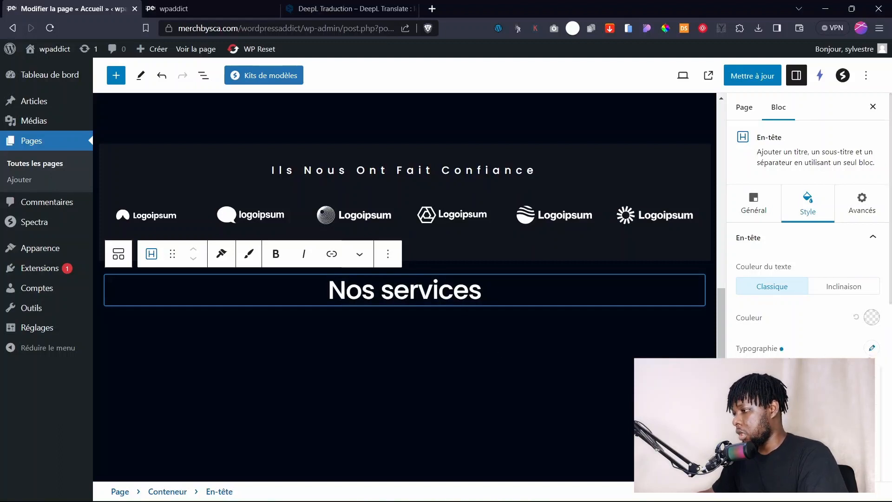
pyautogui.click(872, 347)
pyautogui.scroll(-3, 872, 347)
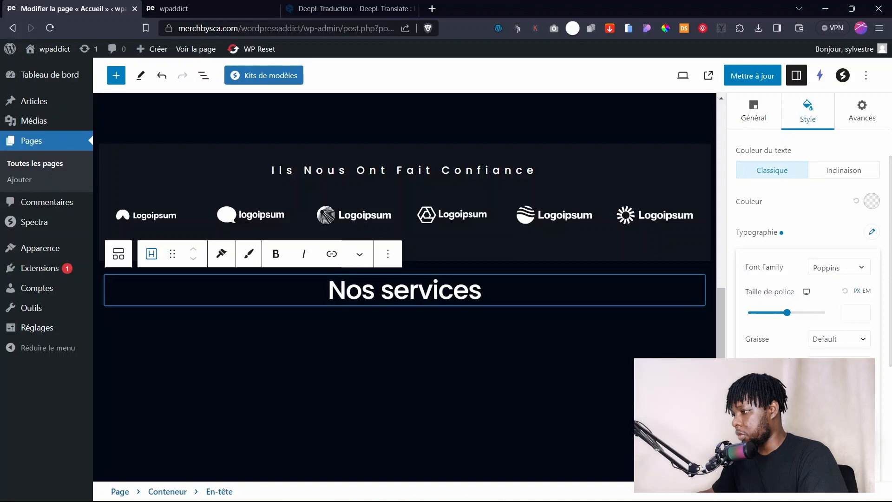
pyautogui.click(831, 423)
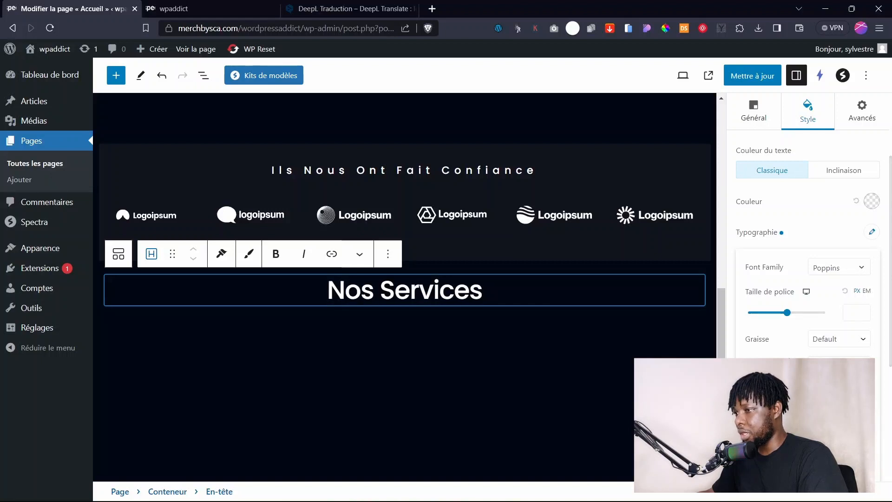
pyautogui.moveTo(788, 312); pyautogui.dragTo(761, 313)
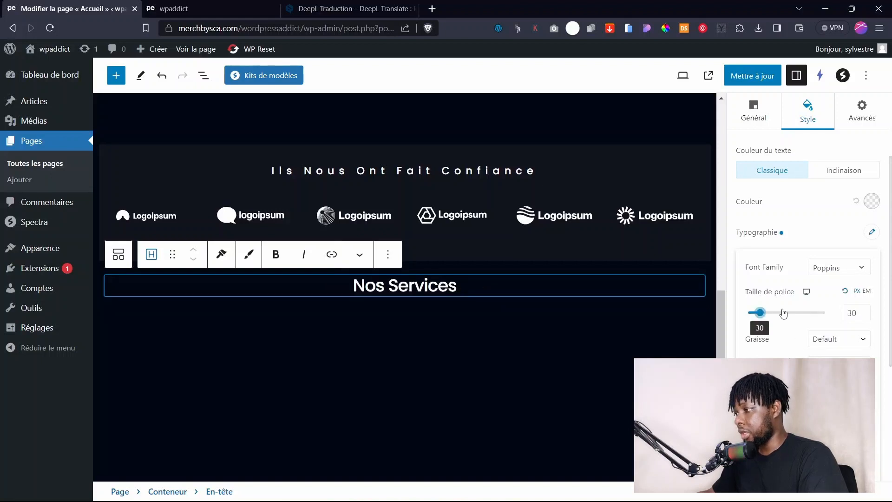
# Check the new 'Nos Services' heading on the live home page, then reselect it in the editor.
pyautogui.click(174, 9)
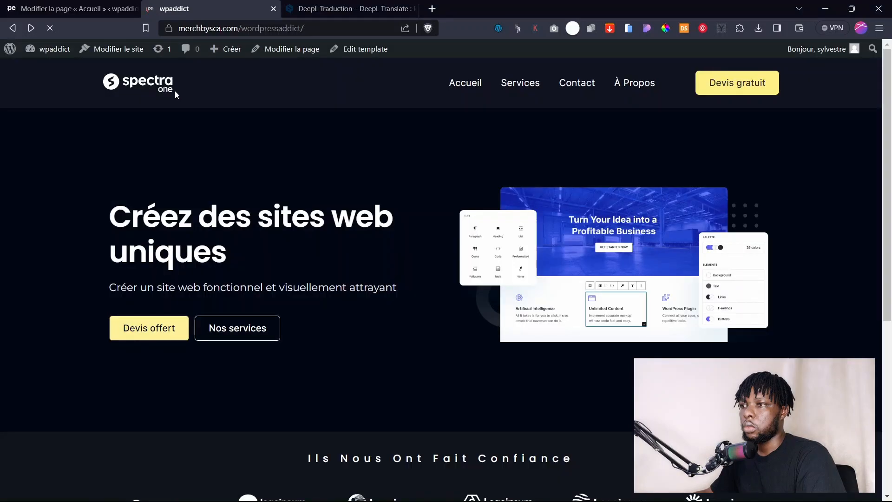
pyautogui.scroll(-6, 290, 239)
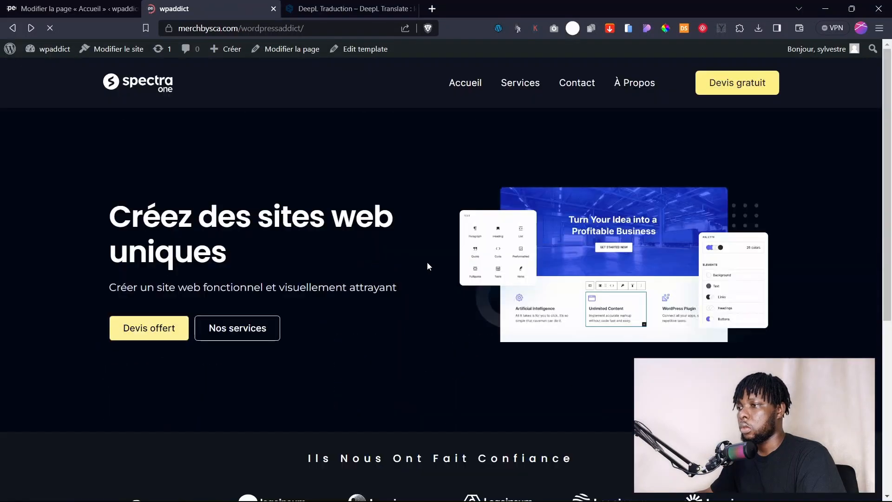
pyautogui.scroll(-6, 409, 270)
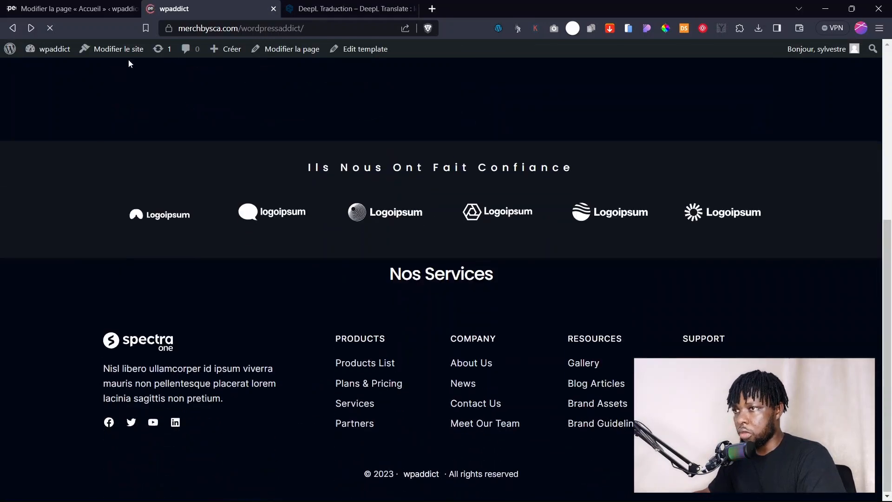
pyautogui.click(74, 8)
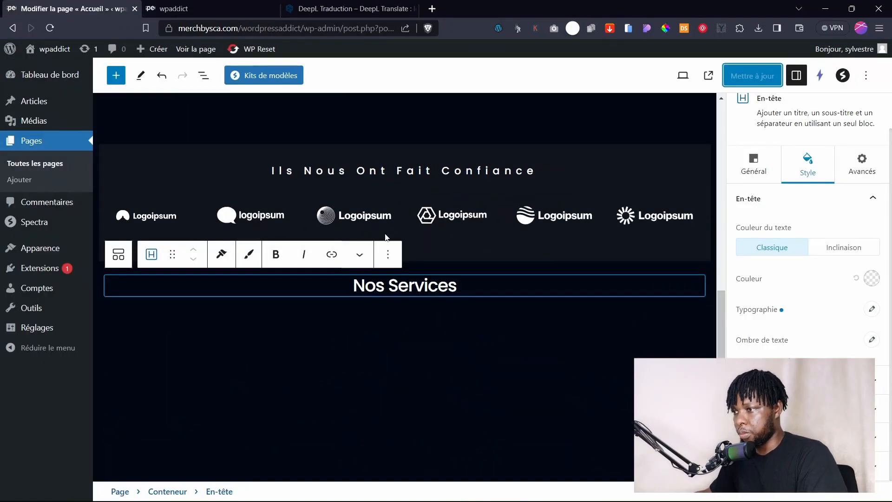
pyautogui.click(345, 320)
pyautogui.click(305, 285)
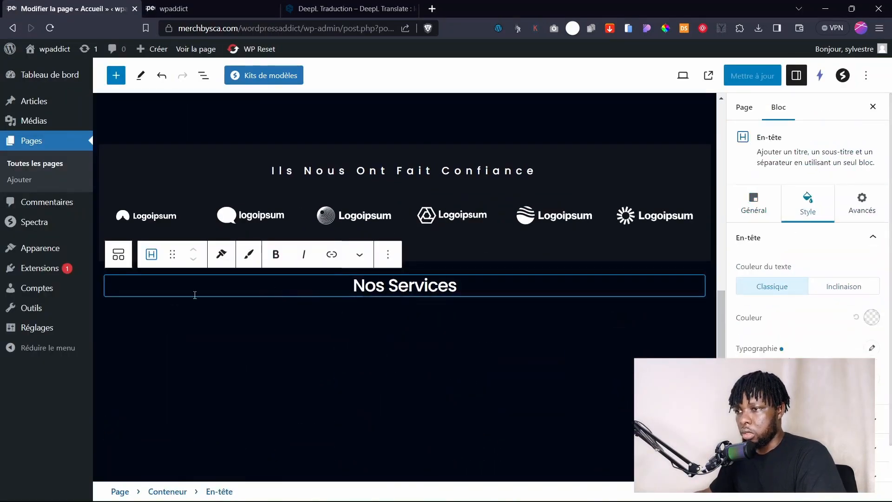
# Give the container around the Nos Services heading a top margin of 30.
pyautogui.click(203, 75)
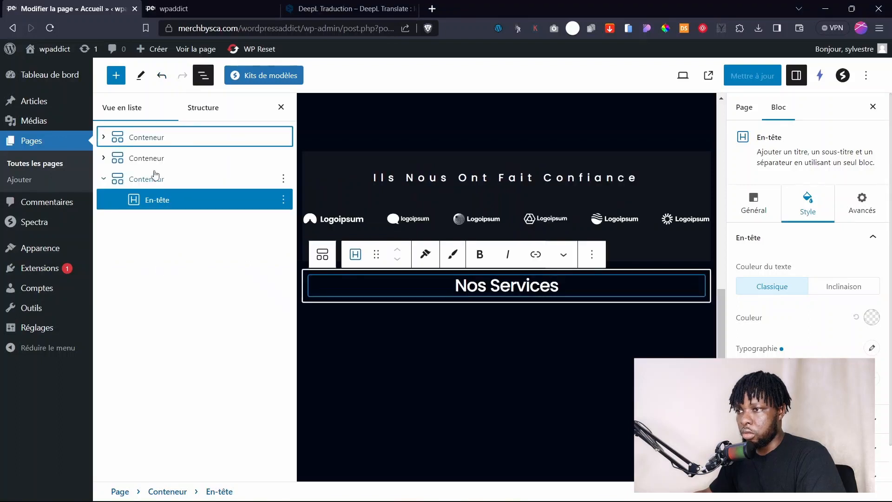
pyautogui.click(140, 181)
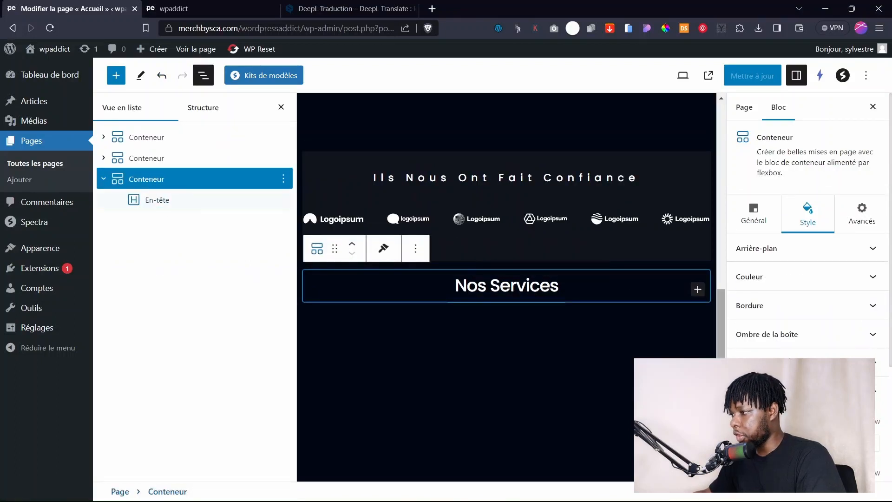
pyautogui.scroll(-1, 785, 363)
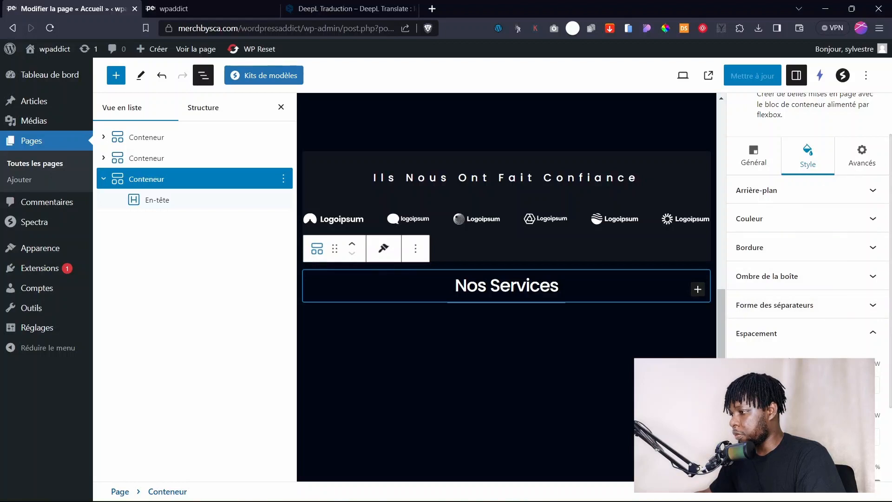
pyautogui.scroll(-2, 789, 405)
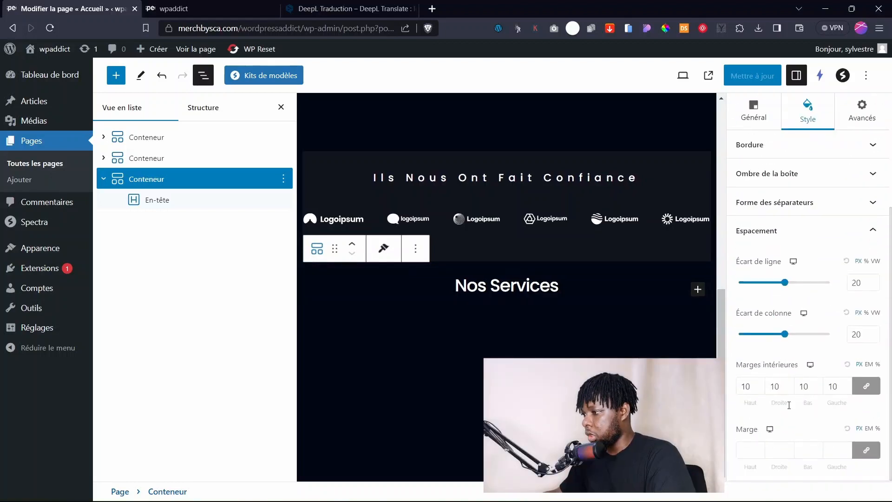
pyautogui.click(753, 453)
pyautogui.write('25')
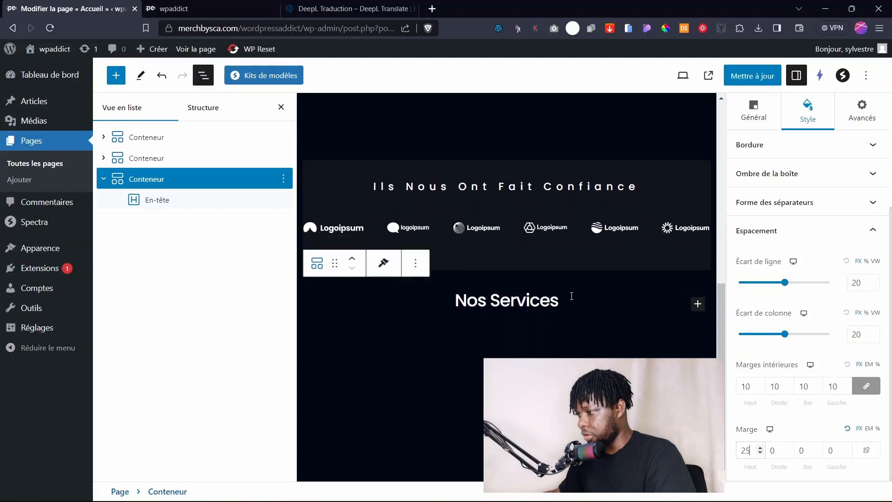
pyautogui.doubleClick(748, 450)
pyautogui.write('30')
# Raise the container's minimum height to 594, measured in viewport units.
pyautogui.click(157, 200)
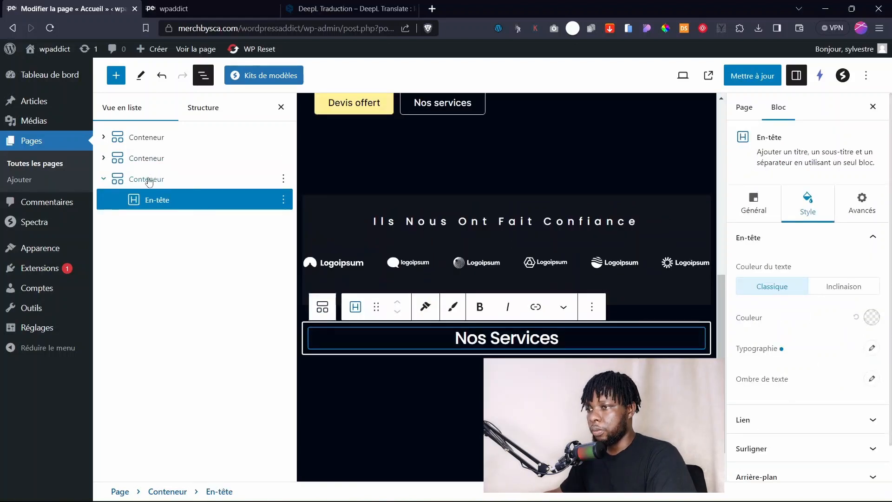
pyautogui.click(149, 180)
pyautogui.scroll(-3, 793, 396)
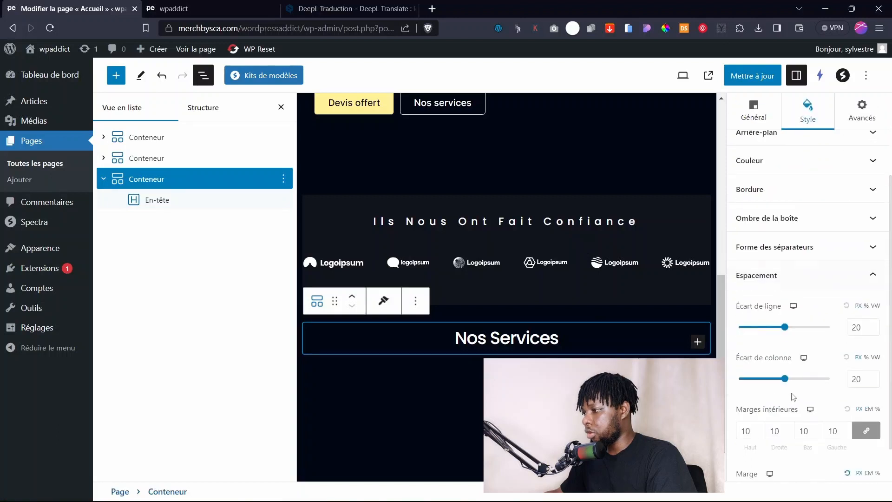
pyautogui.scroll(-1, 755, 409)
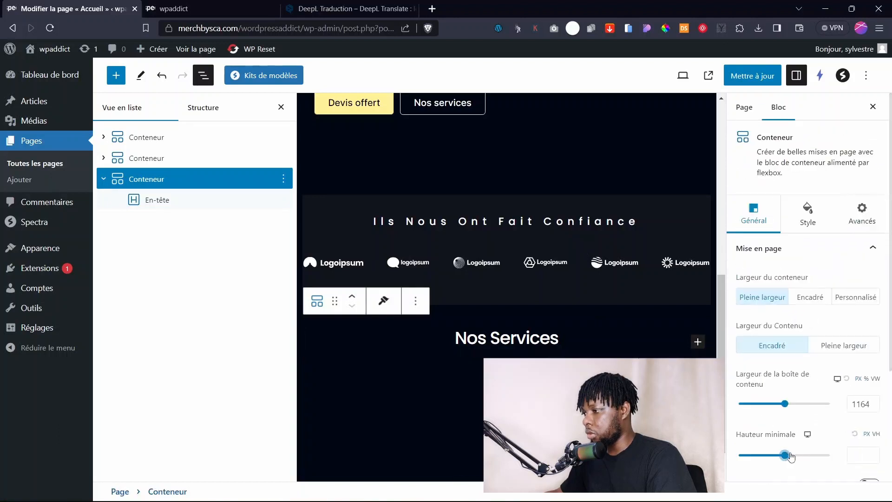
pyautogui.moveTo(787, 455); pyautogui.dragTo(794, 456)
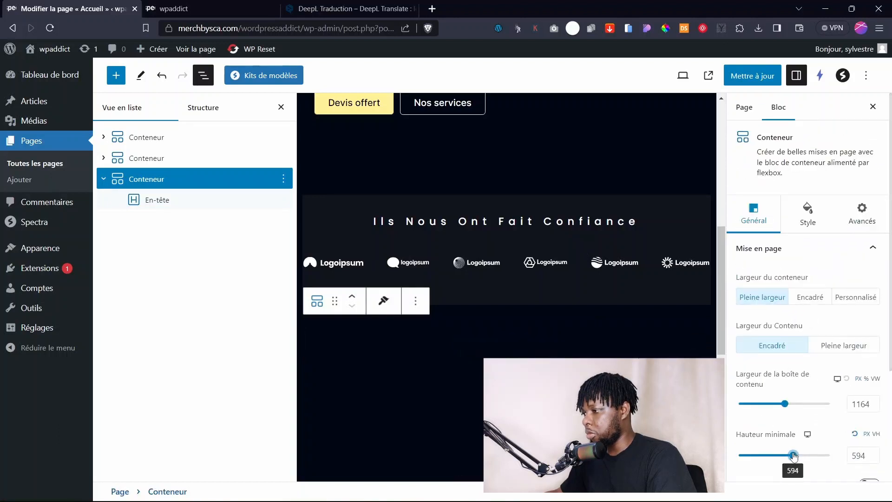
pyautogui.click(876, 434)
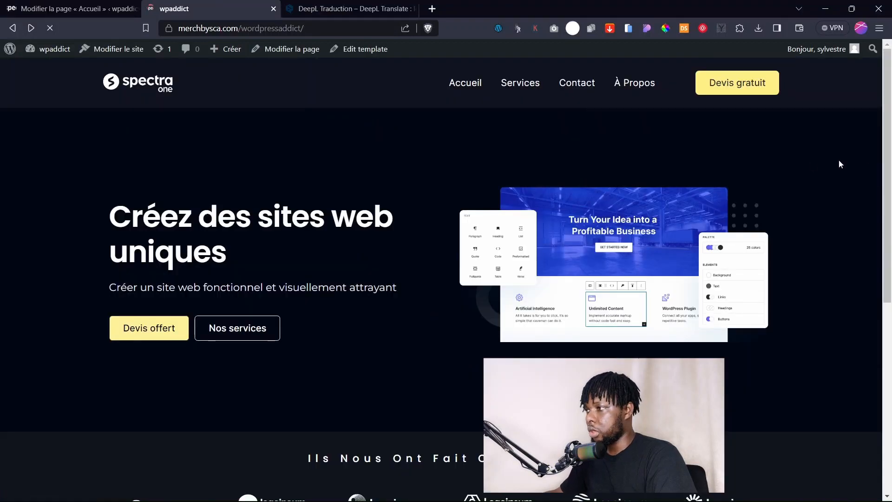
pyautogui.scroll(-10, 446, 279)
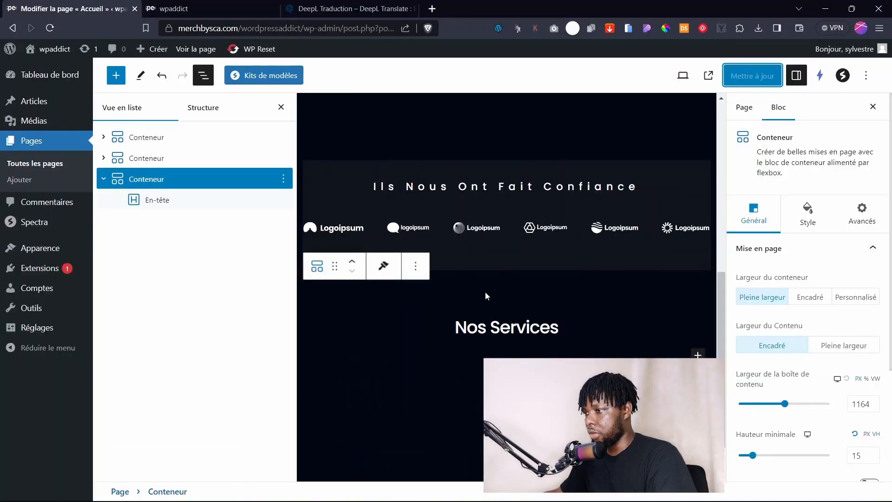
# Set the Nos Services heading's font weight to 400 and update the page.
pyautogui.click(537, 325)
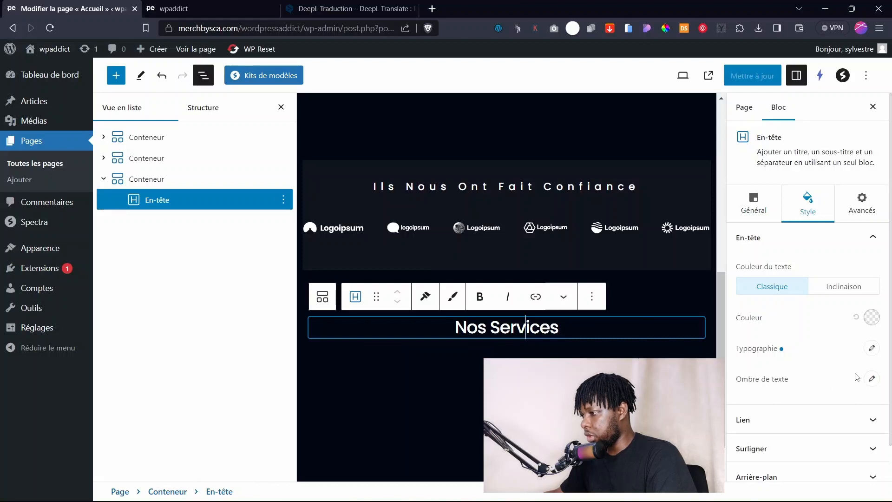
pyautogui.click(872, 348)
pyautogui.scroll(-1, 800, 421)
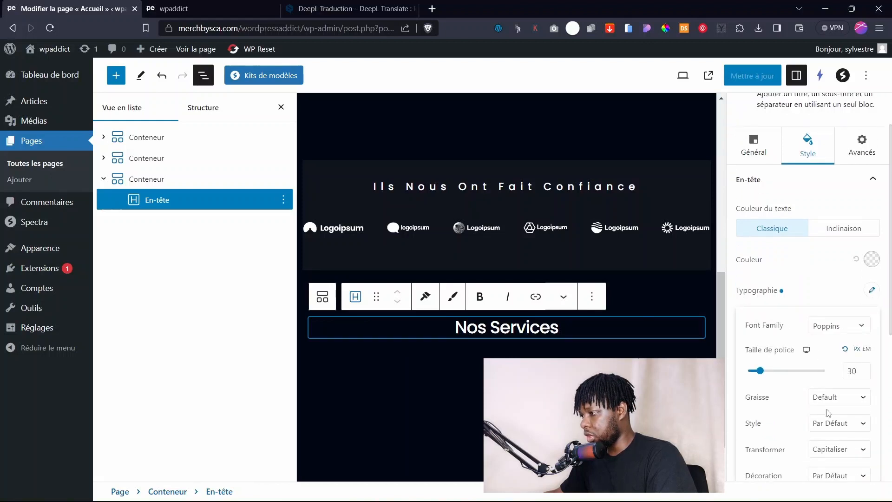
pyautogui.click(839, 398)
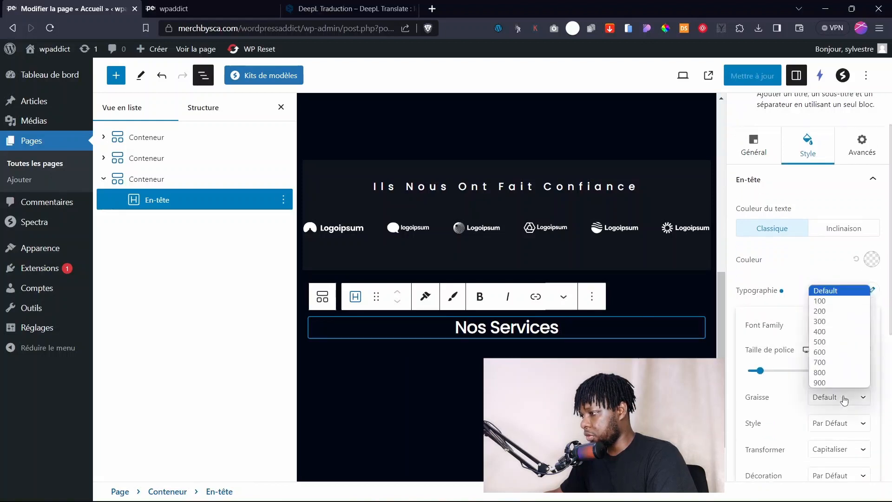
pyautogui.click(832, 332)
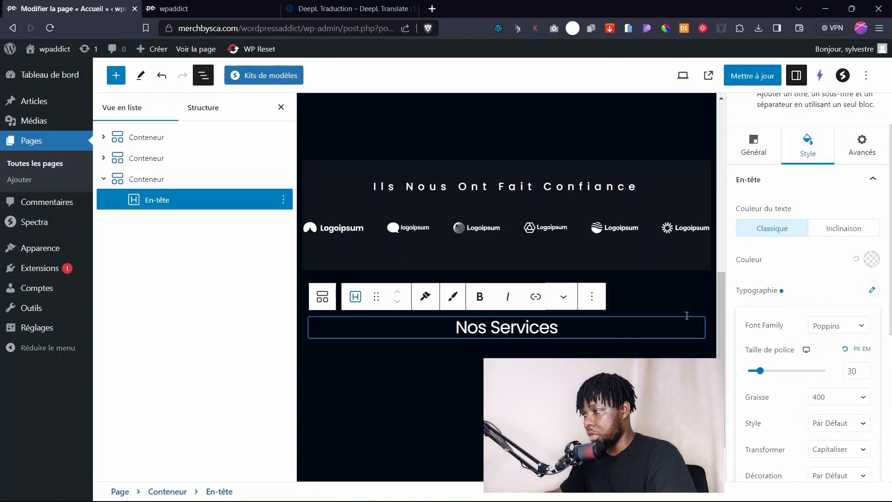
pyautogui.click(752, 75)
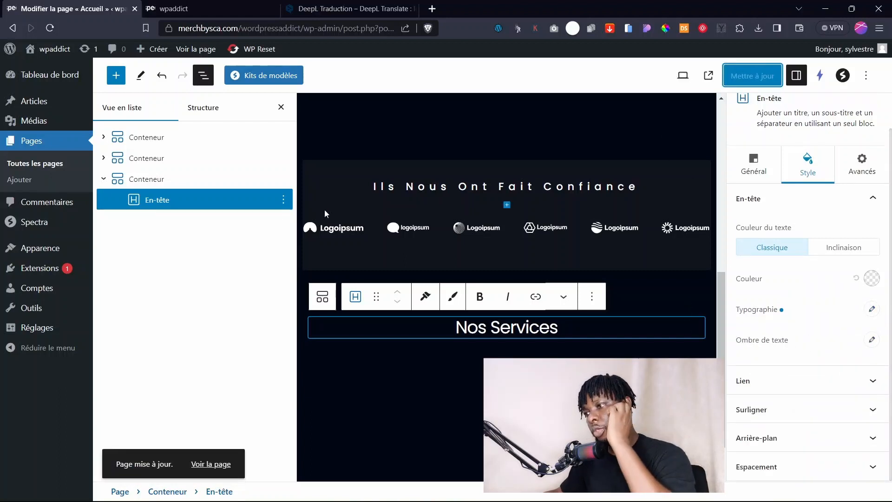
pyautogui.click(495, 199)
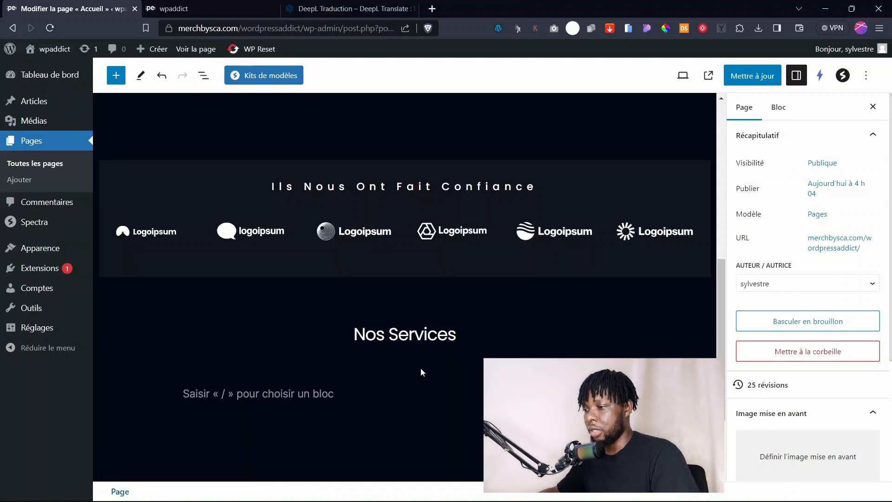
# Browse the Mis en avant patterns, then reopen the quick block picker below the heading.
pyautogui.click(619, 419)
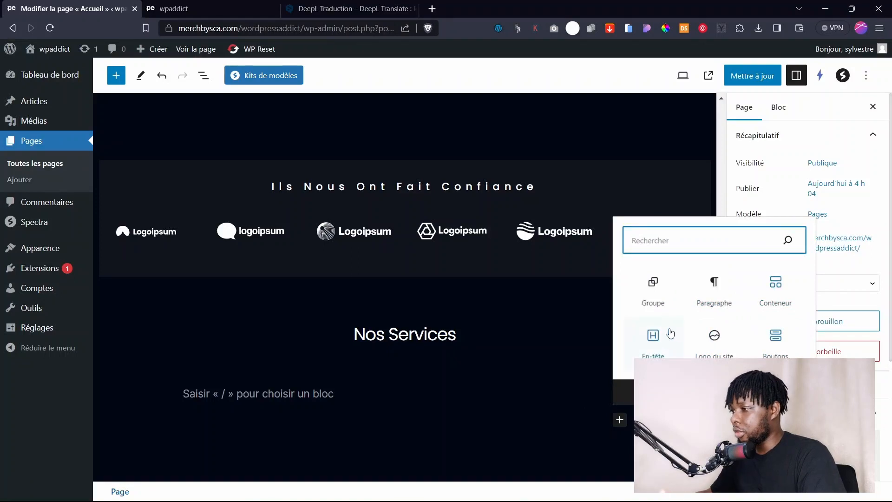
pyautogui.click(683, 392)
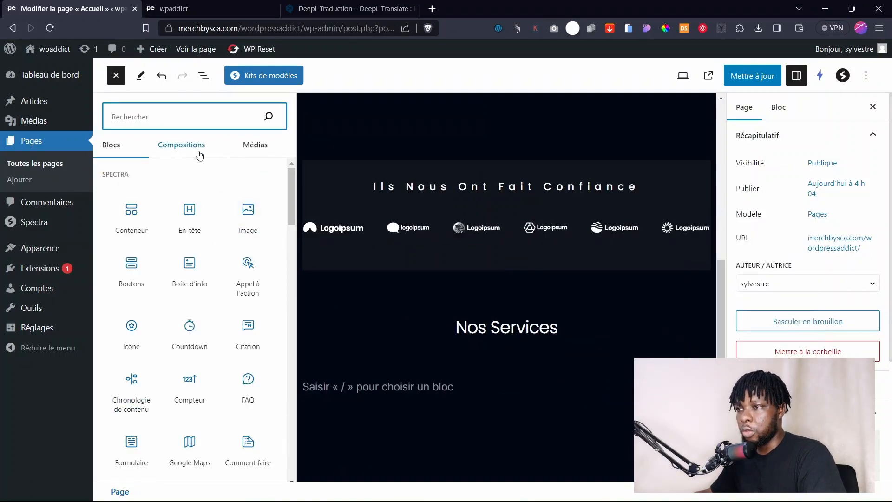
pyautogui.click(197, 149)
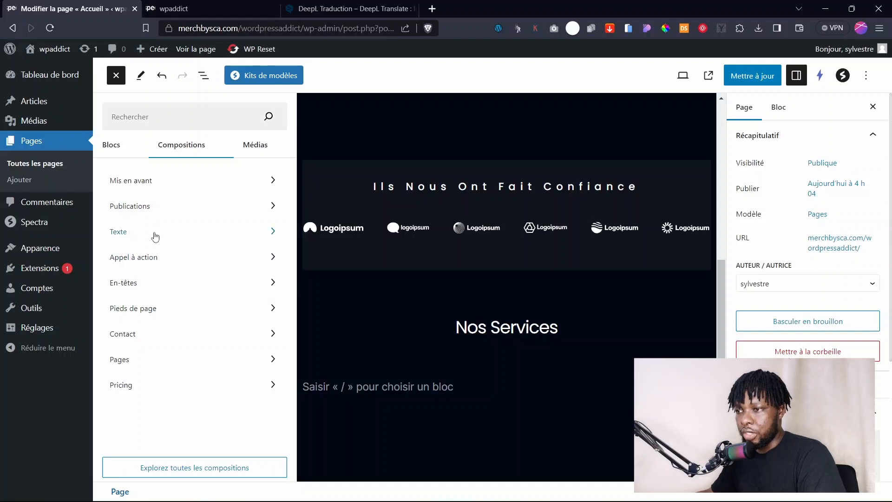
pyautogui.click(146, 181)
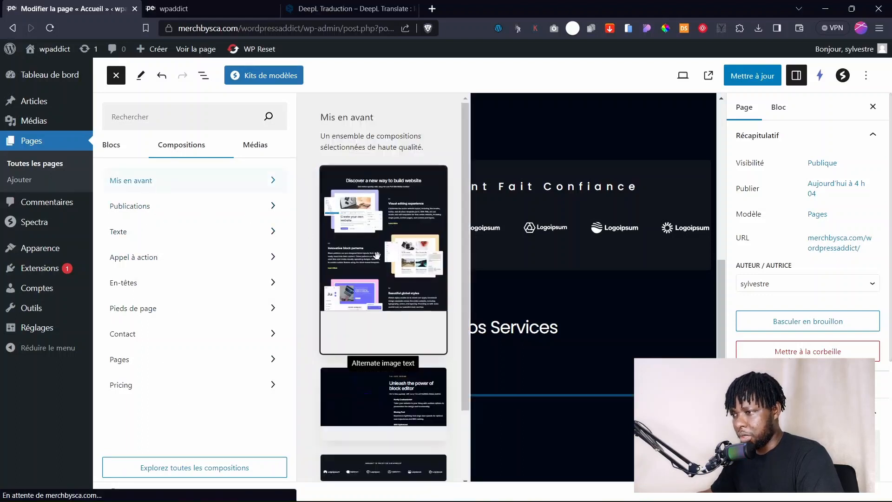
pyautogui.scroll(-10, 377, 255)
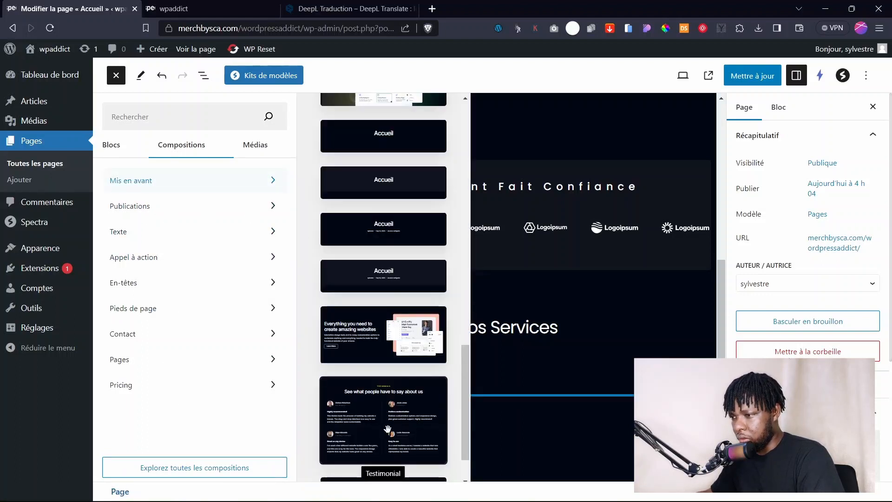
pyautogui.scroll(15, 395, 350)
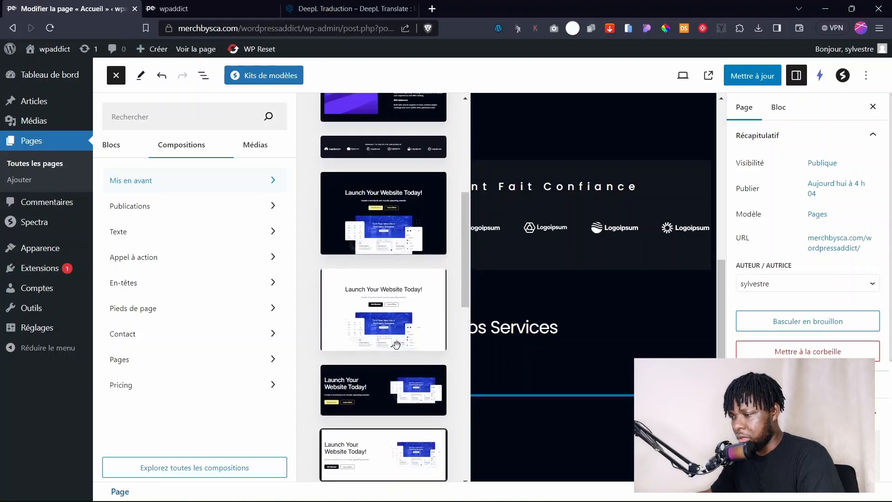
pyautogui.click(566, 331)
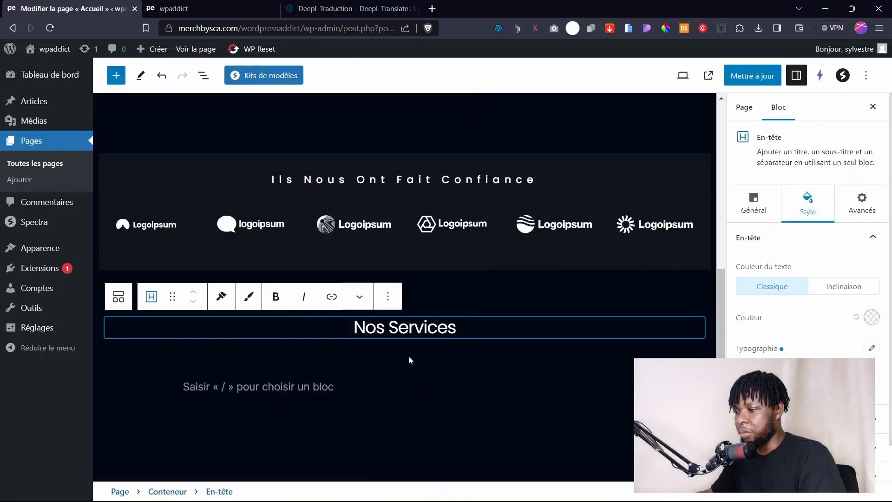
pyautogui.click(392, 342)
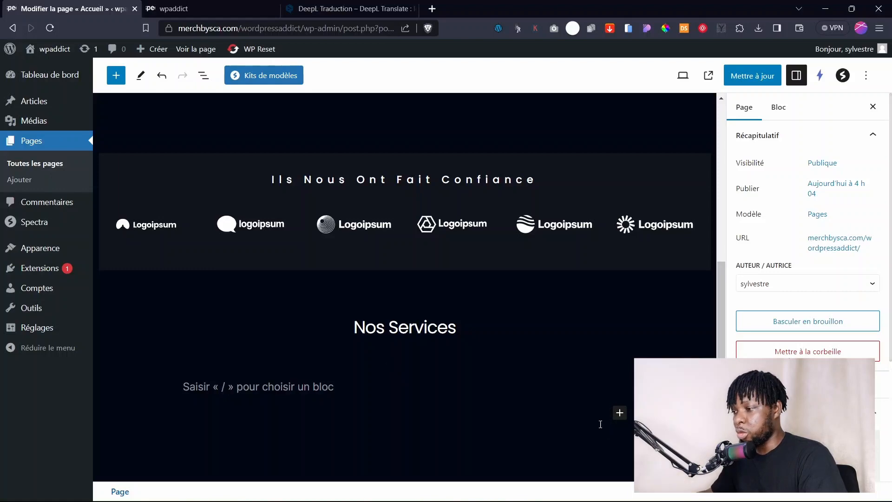
pyautogui.click(619, 411)
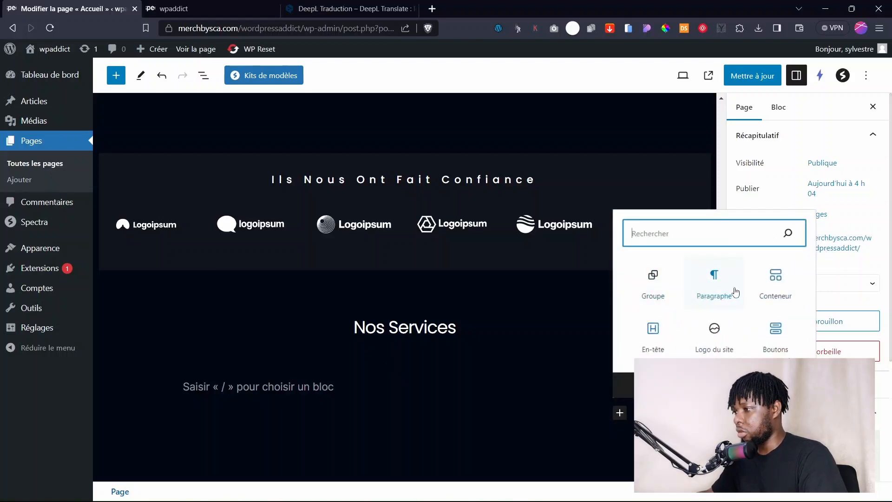
# Insert a three-column Conteneur under Nos Services and delete the empty paragraph above it.
pyautogui.click(773, 283)
pyautogui.scroll(-5, 446, 321)
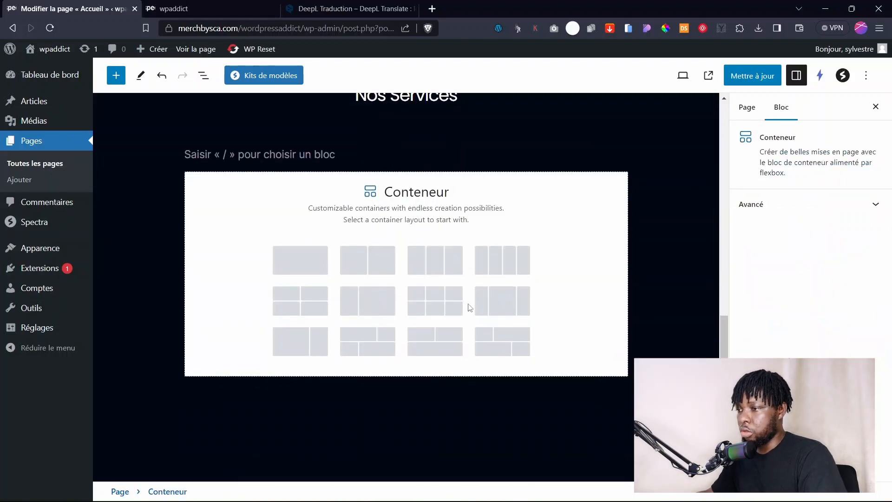
pyautogui.click(434, 266)
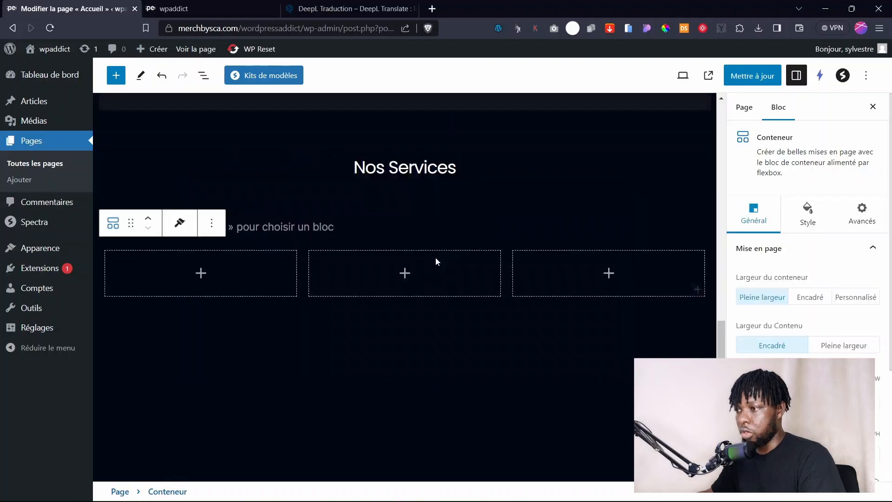
pyautogui.click(204, 290)
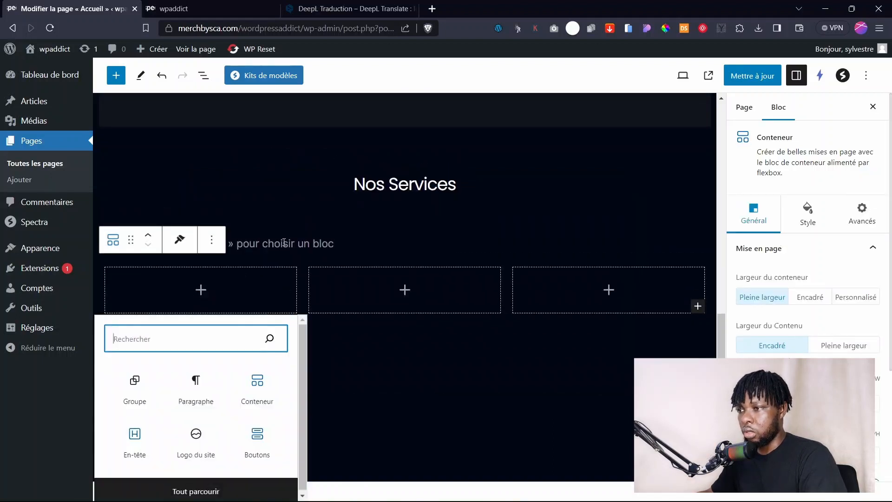
pyautogui.click(269, 245)
pyautogui.press('BackSpace')
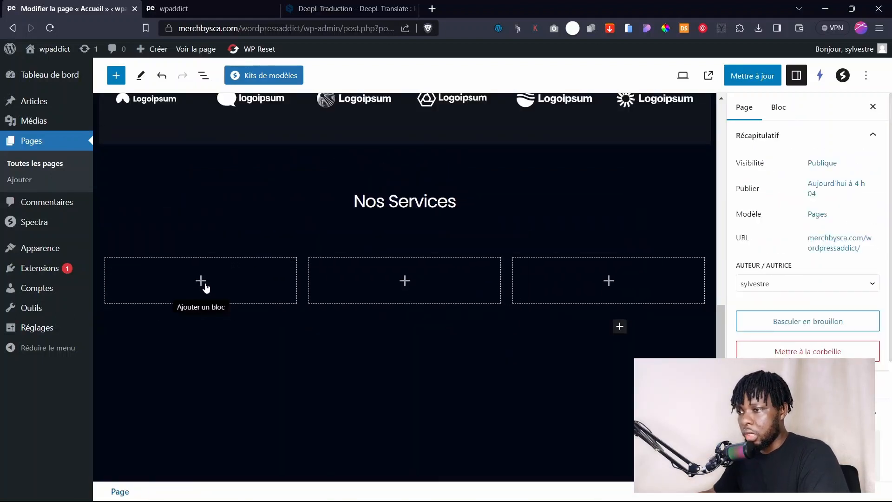
# Add an Image block to the first column and start searching Instant Images stock photos.
pyautogui.click(204, 283)
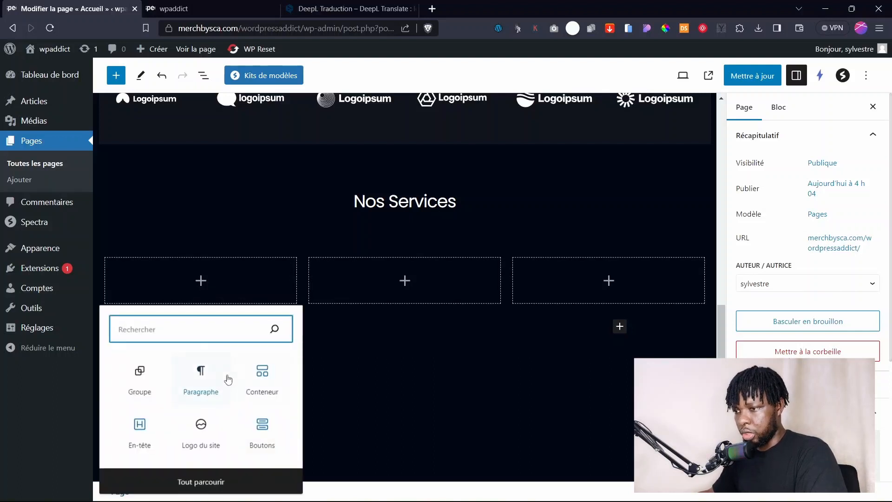
pyautogui.click(200, 482)
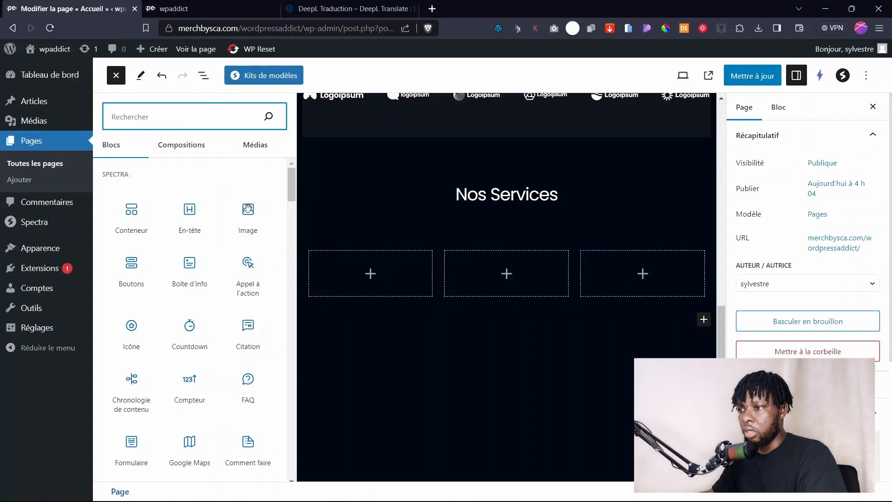
pyautogui.click(248, 209)
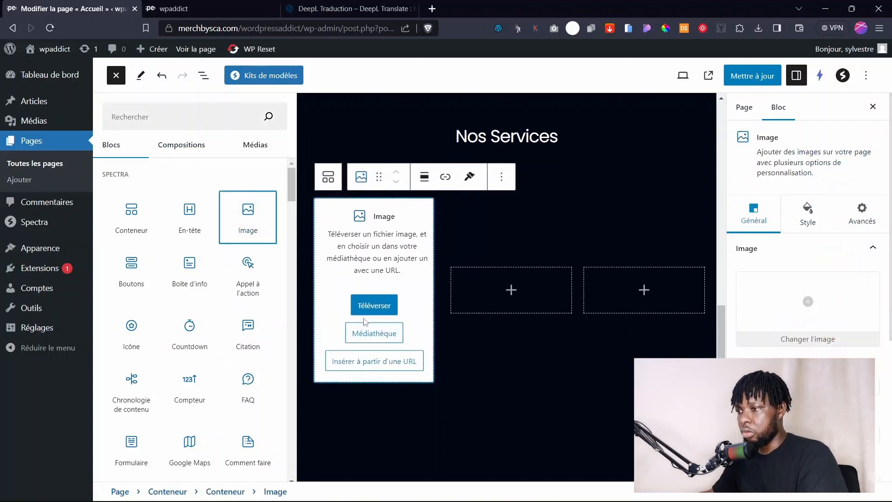
pyautogui.click(379, 343)
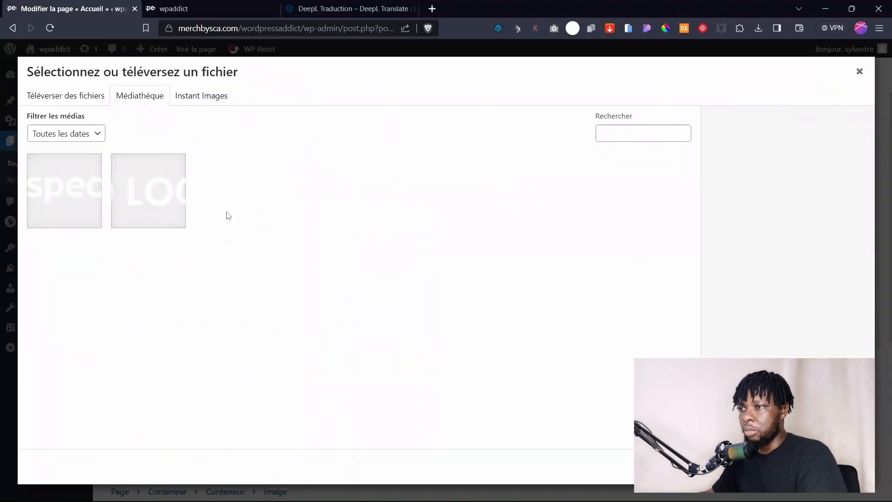
pyautogui.click(206, 102)
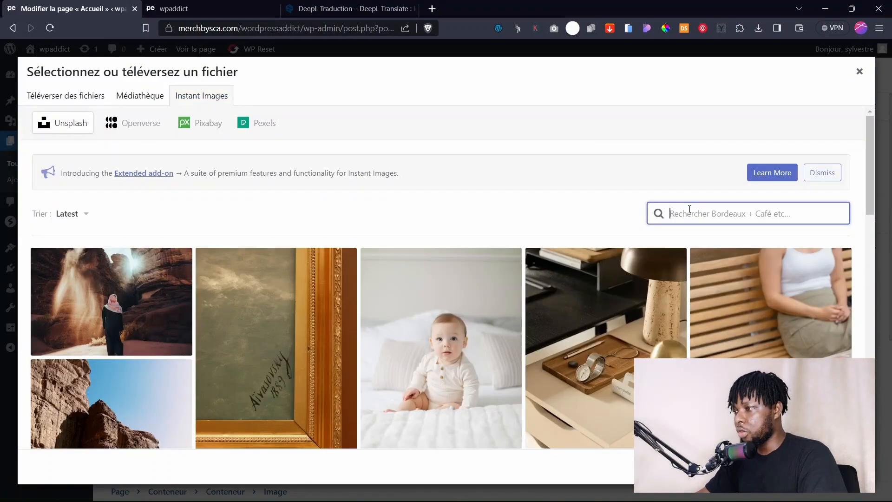
pyautogui.write('i')
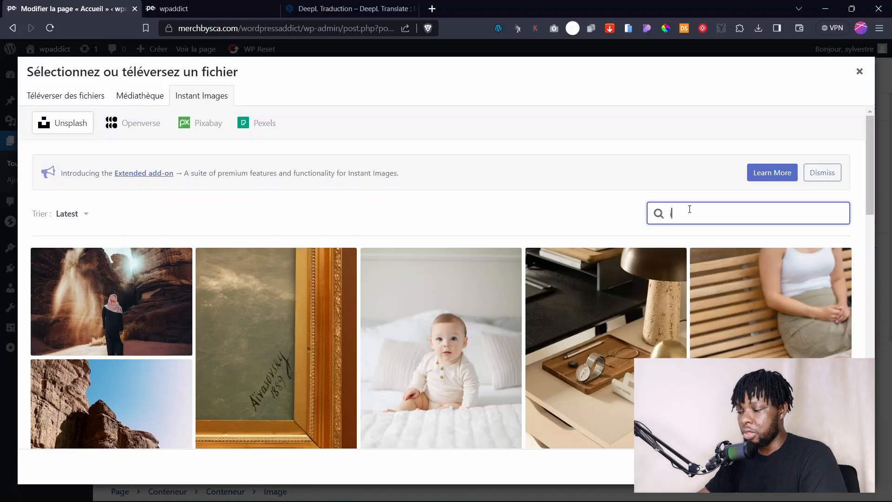
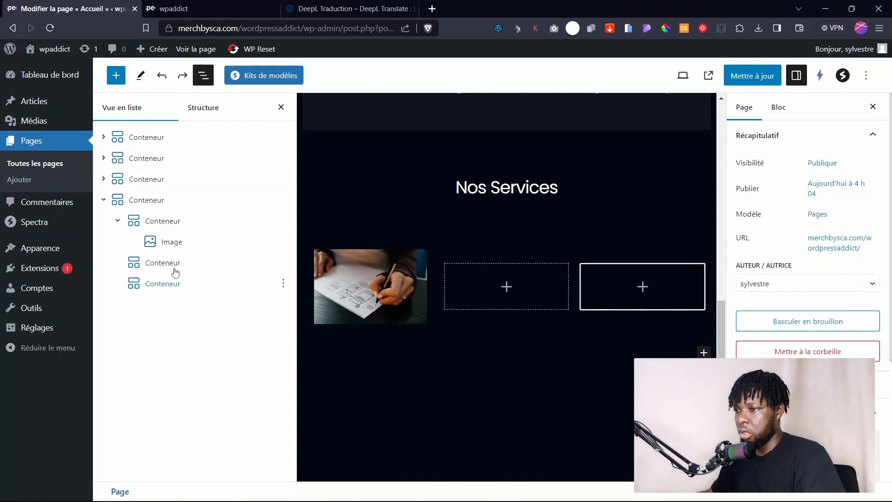
# Insert an En-tête block reading 'Votre titre attirant' below the image in the first Nos Services card.
pyautogui.click(363, 264)
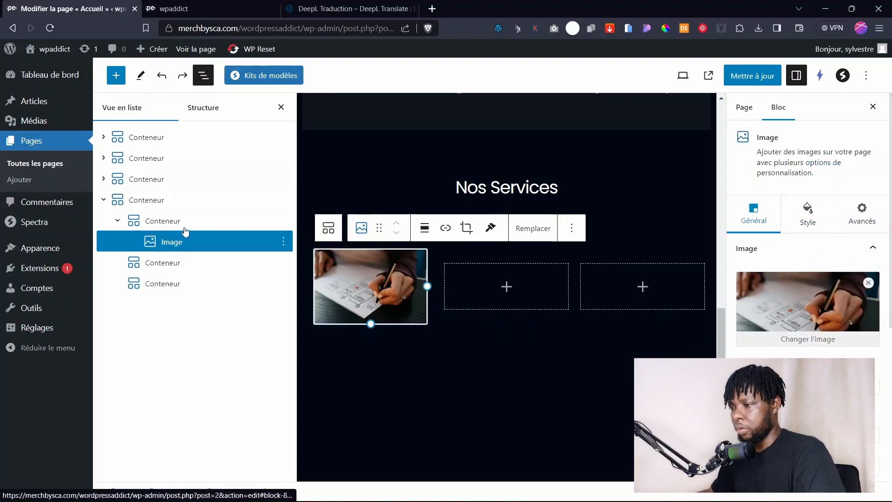
pyautogui.click(136, 222)
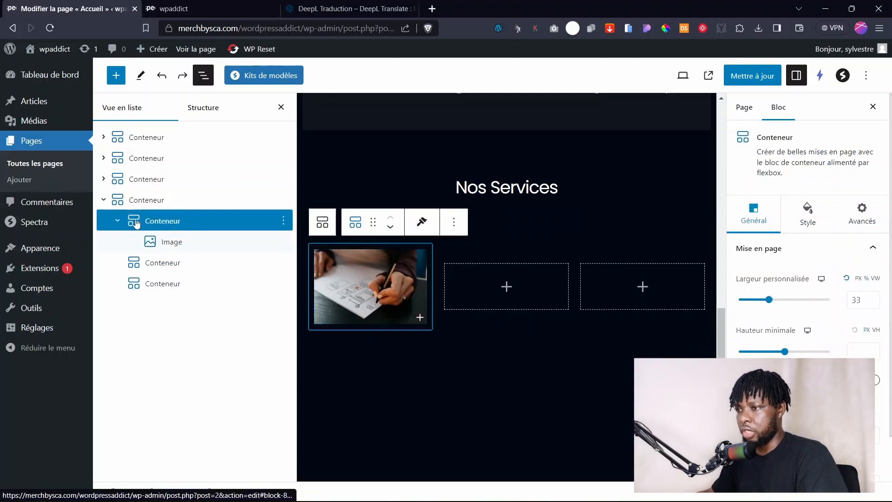
pyautogui.click(420, 320)
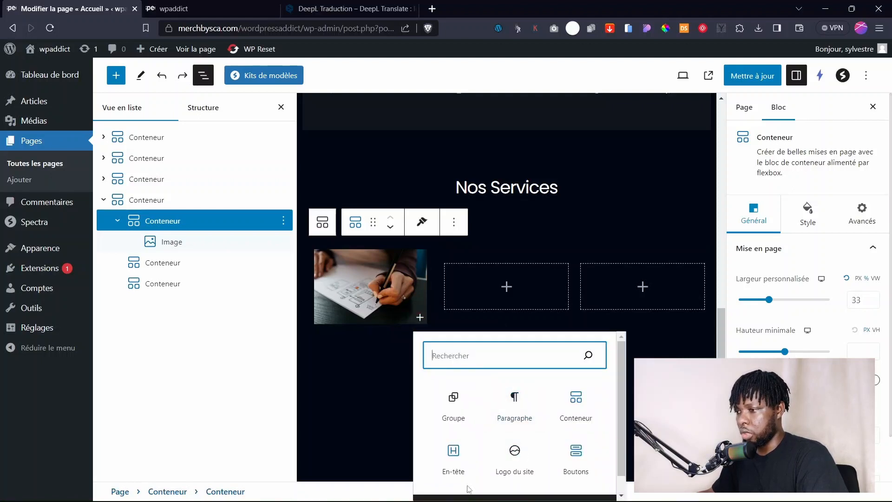
pyautogui.click(454, 453)
pyautogui.scroll(-2, 380, 352)
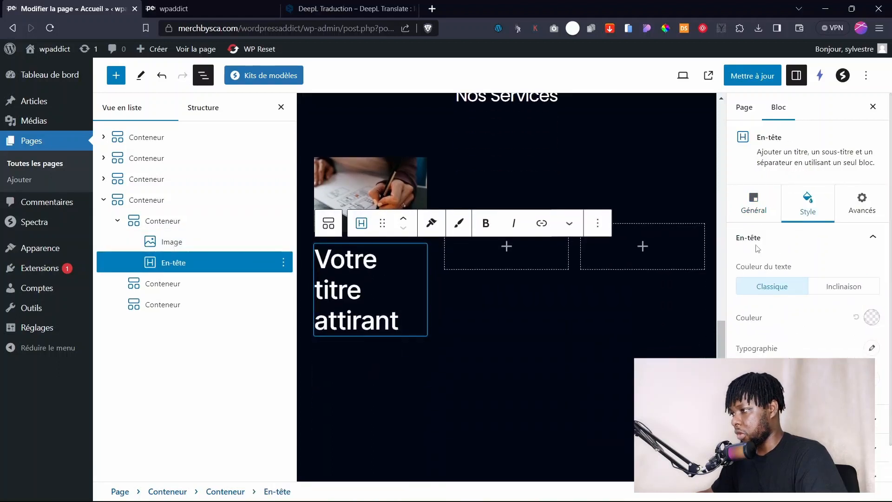
# Make the card heading an H3 and change its text to 'Service 1'.
pyautogui.click(754, 212)
pyautogui.click(784, 360)
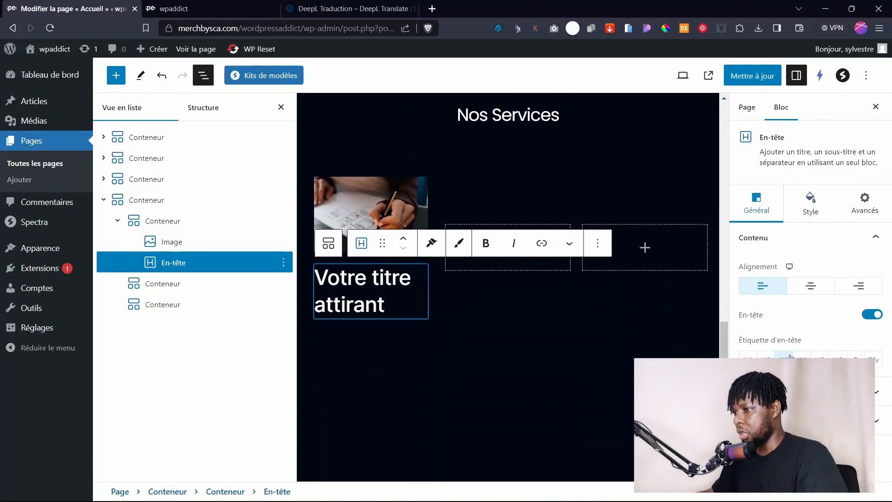
pyautogui.moveTo(386, 308); pyautogui.dragTo(312, 279)
pyautogui.click(382, 293)
pyautogui.tripleClick(389, 297)
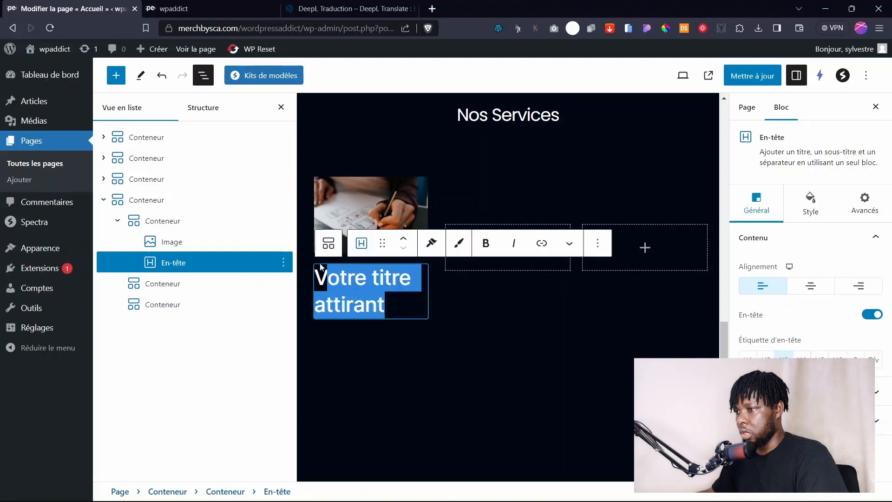
pyautogui.write('Ser')
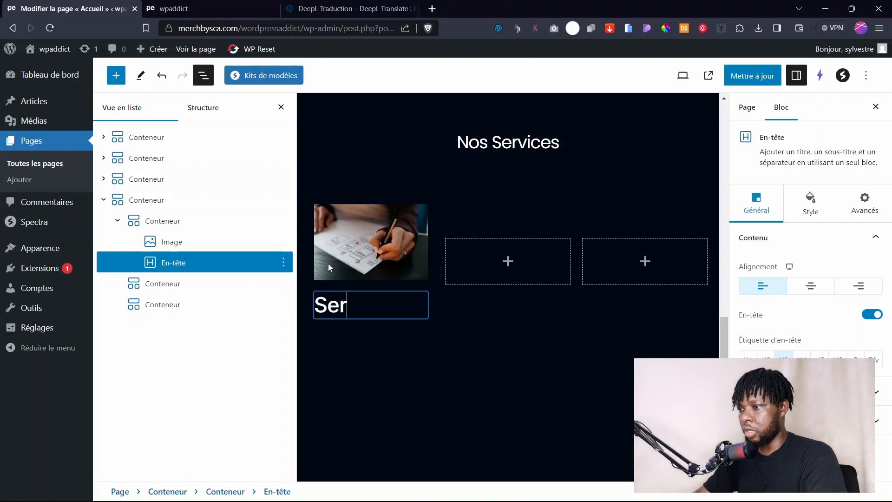
pyautogui.write('vice 1')
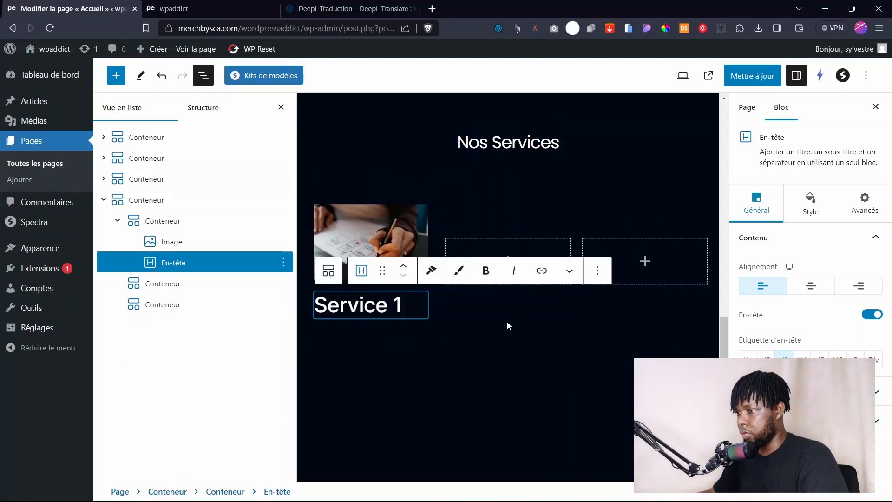
# Change the Service 1 heading's font family and shrink its font size.
pyautogui.click(438, 342)
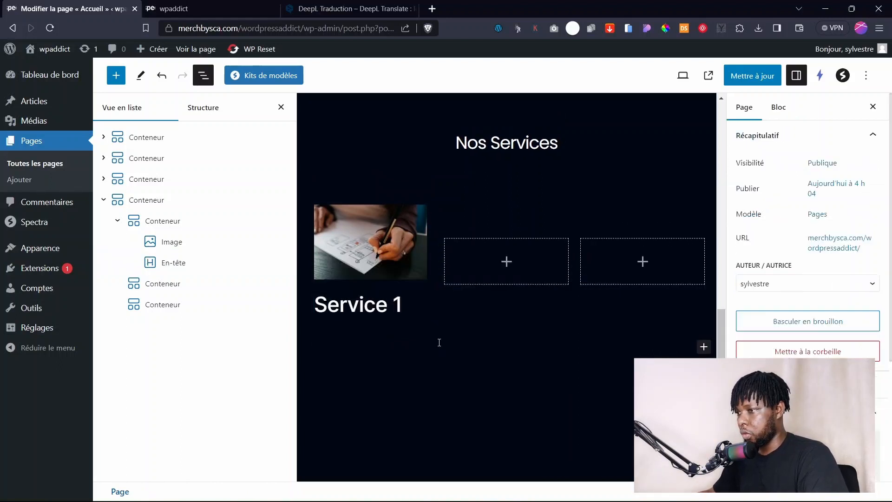
pyautogui.click(392, 305)
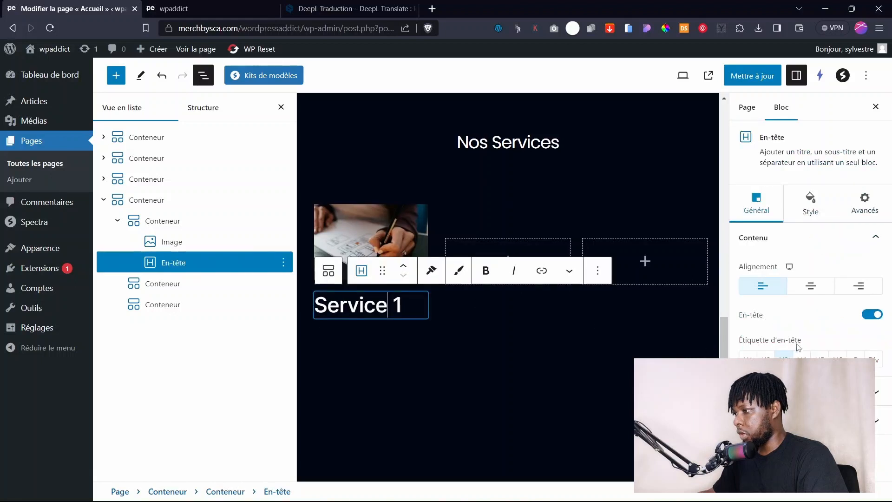
pyautogui.click(810, 204)
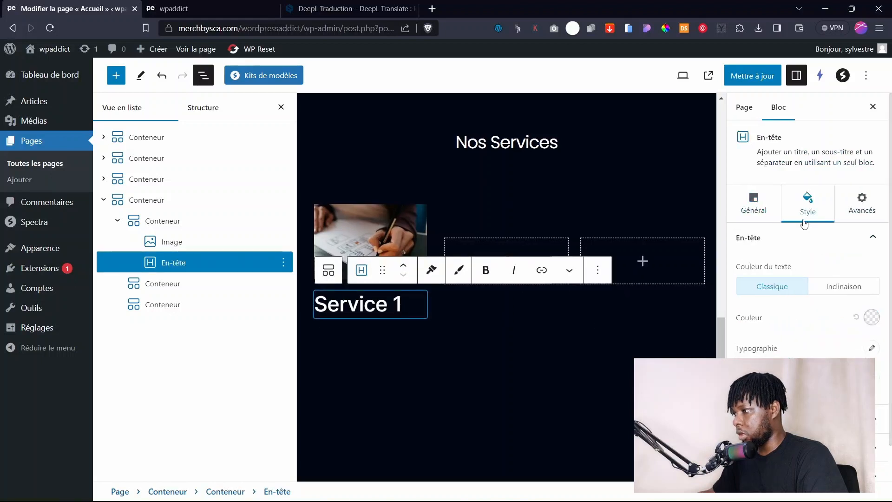
pyautogui.click(872, 347)
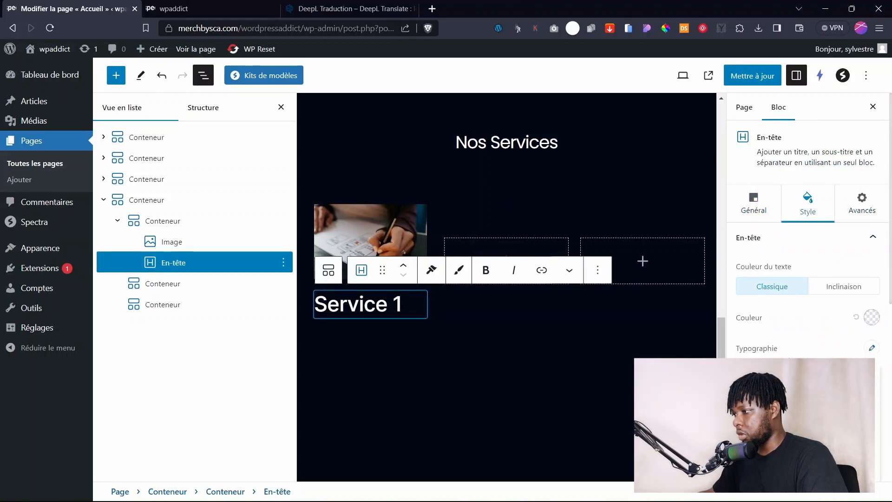
pyautogui.press('Return')
pyautogui.moveTo(766, 435)
pyautogui.mouseDown()
pyautogui.moveTo(746, 435)
pyautogui.moveTo(762, 434)
pyautogui.mouseUp()
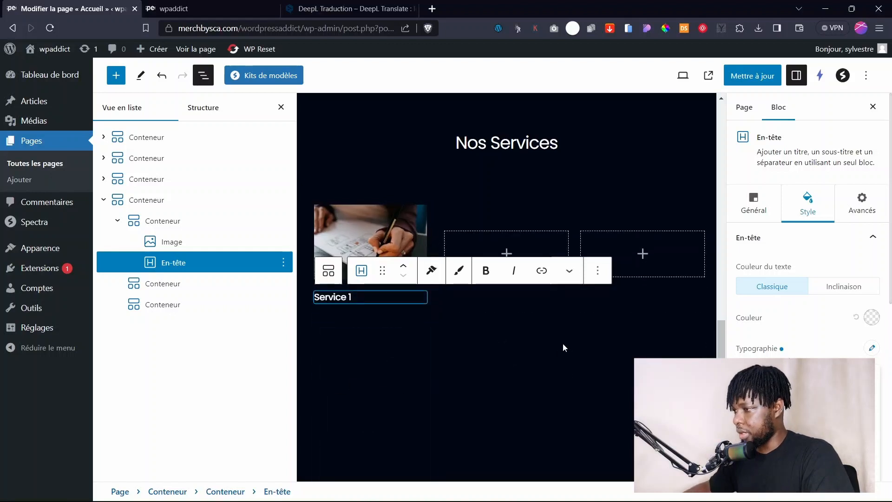
# Enable the description subtitle (Activer sous titre) under the Service 1 heading.
pyautogui.click(515, 360)
pyautogui.click(371, 298)
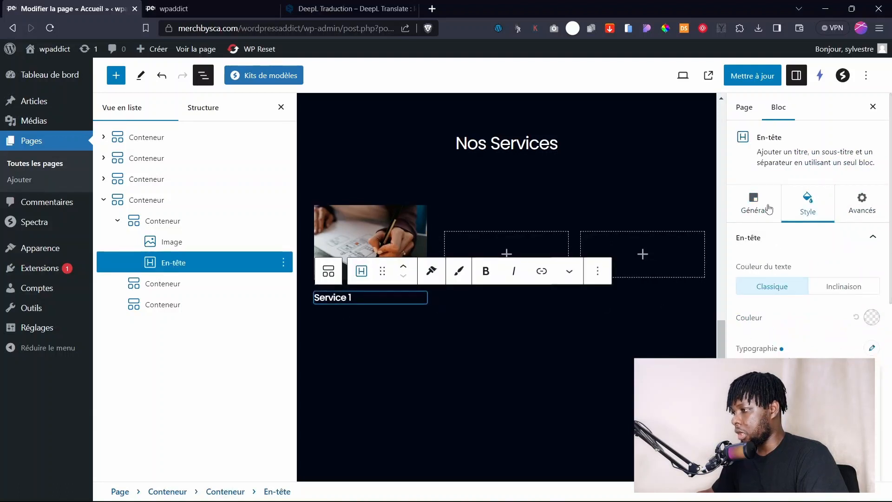
pyautogui.click(753, 205)
pyautogui.click(876, 237)
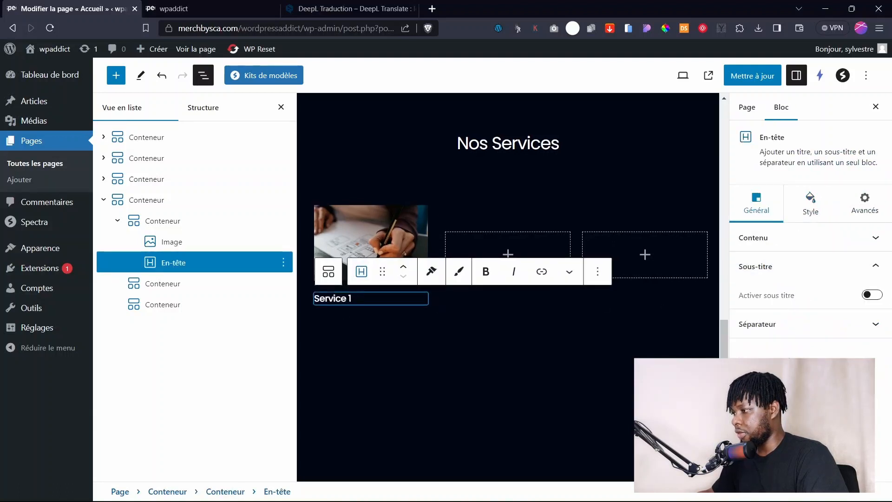
pyautogui.click(872, 295)
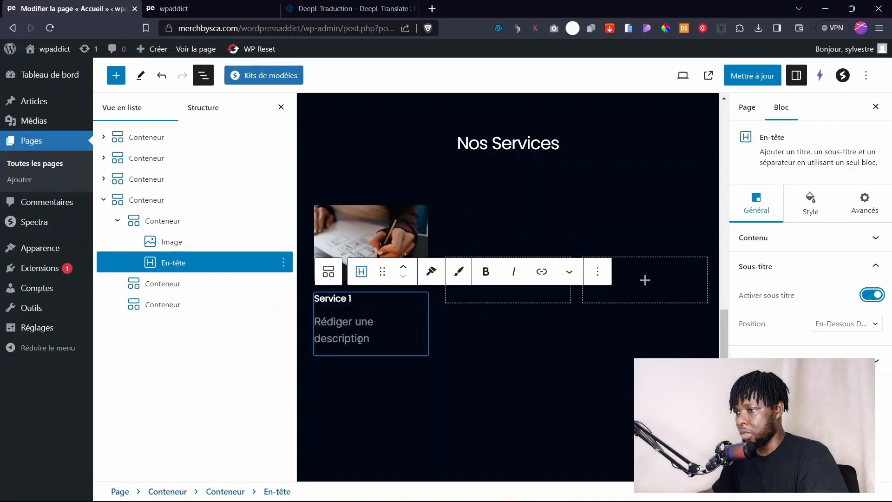
# Copy the first Lorem Ipsum paragraph from fr.lipsum.com in a new tab, then return to the editor.
pyautogui.click(433, 10)
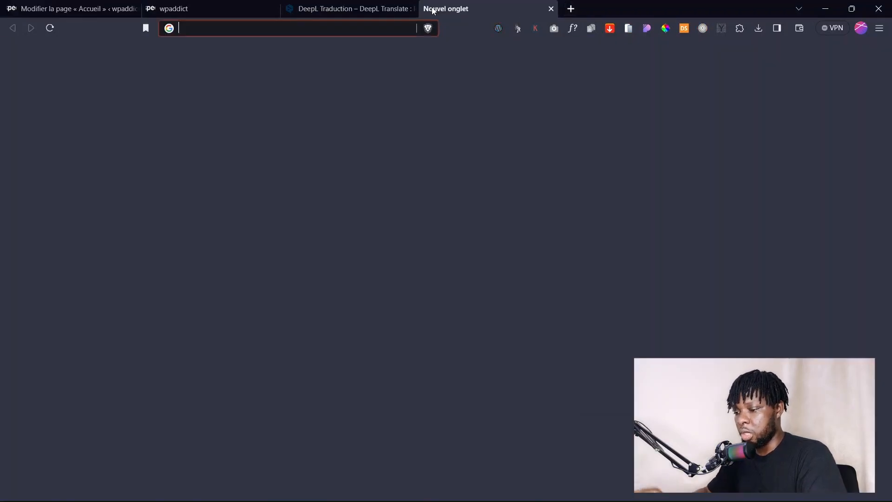
pyautogui.write('go')
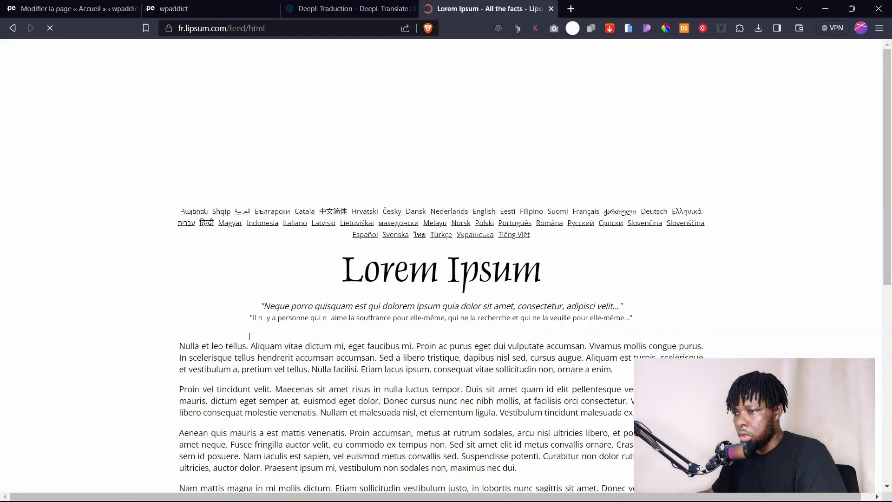
pyautogui.moveTo(178, 349); pyautogui.dragTo(709, 350)
pyautogui.hotkey('ctrl', 'c')
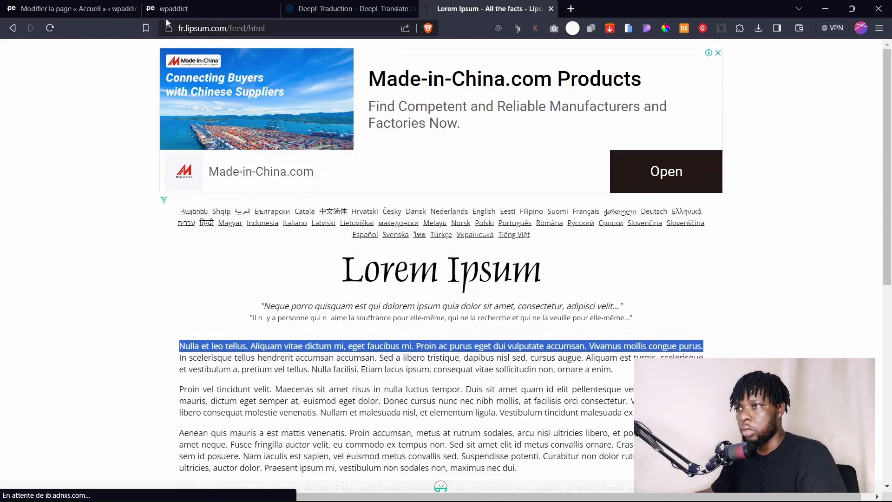
pyautogui.click(110, 7)
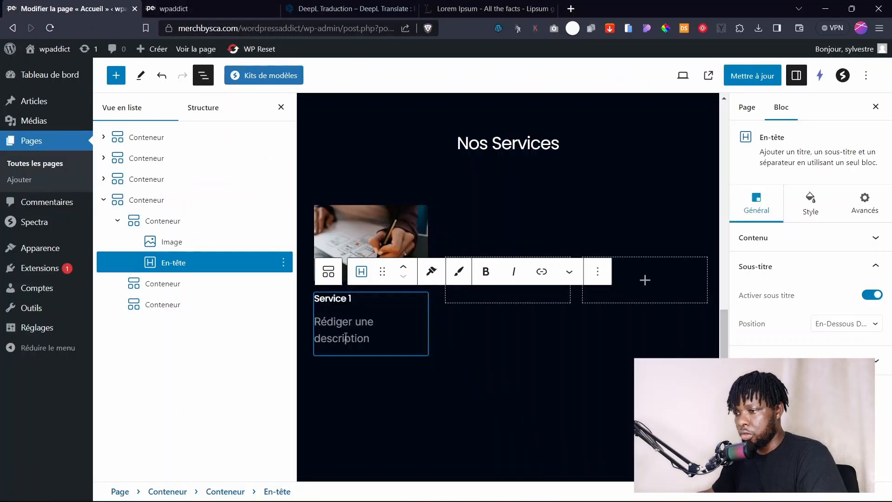
# Paste the Lorem Ipsum text as the card subtitle and set it to Montserrat at a smaller size.
pyautogui.hotkey('ctrl', 'v')
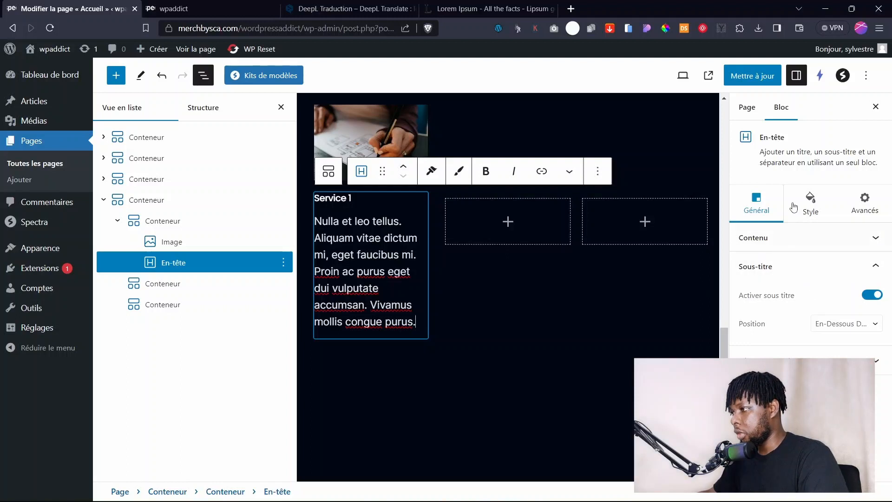
pyautogui.click(813, 202)
pyautogui.click(768, 239)
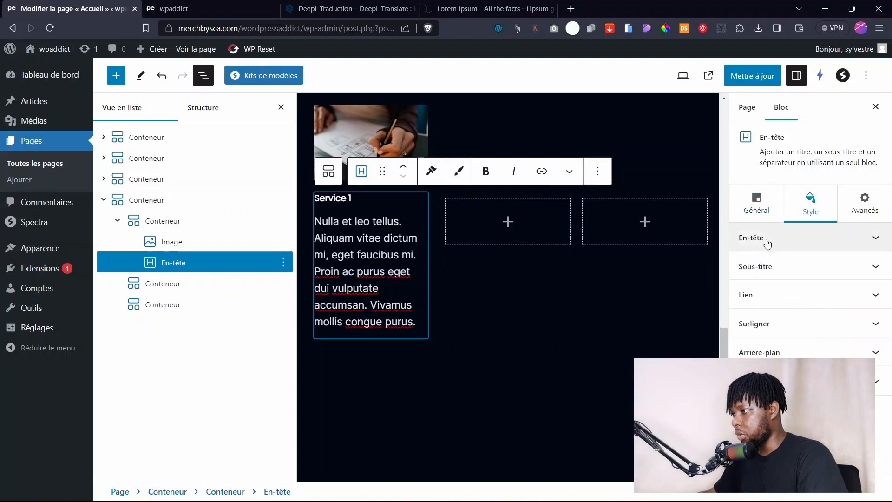
pyautogui.click(773, 268)
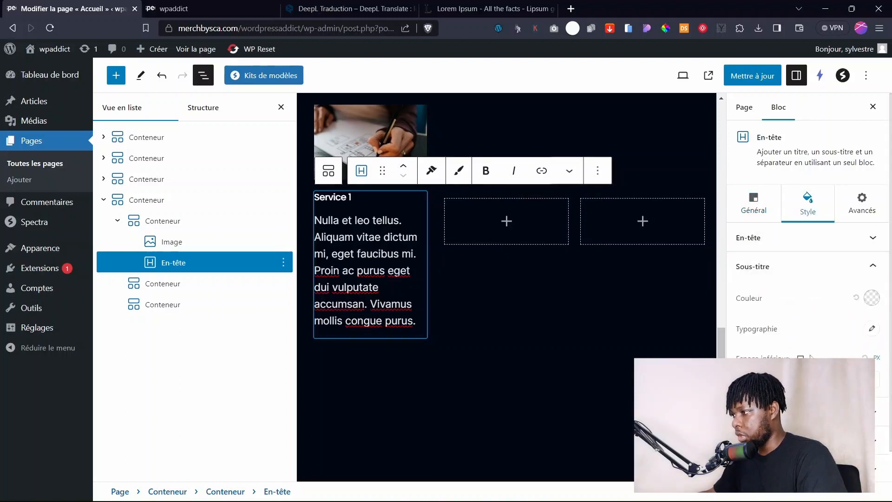
pyautogui.click(870, 329)
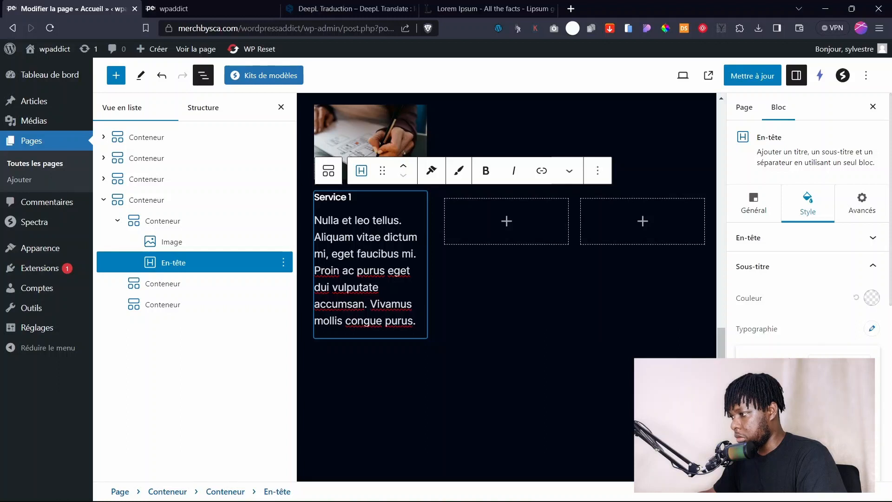
pyautogui.press('Return')
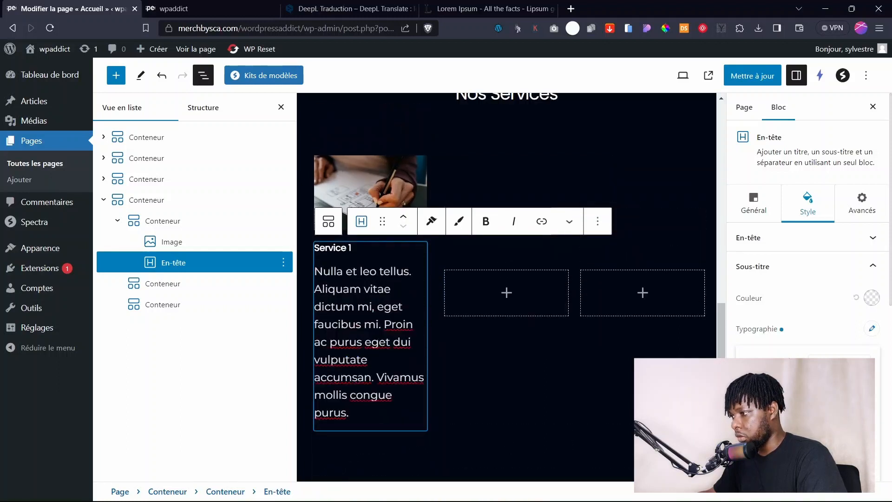
pyautogui.press('Down')
pyautogui.press('Down')
pyautogui.press('Down')
pyautogui.press('Down')
pyautogui.press('Down')
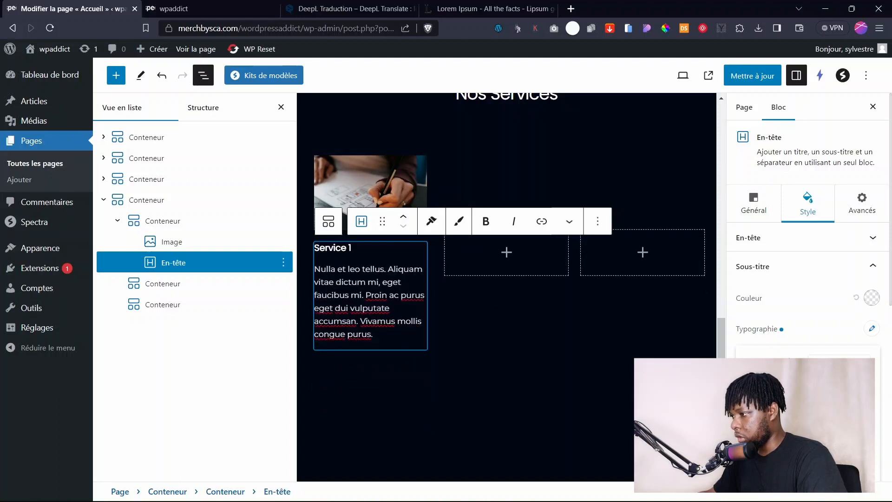
pyautogui.click(352, 243)
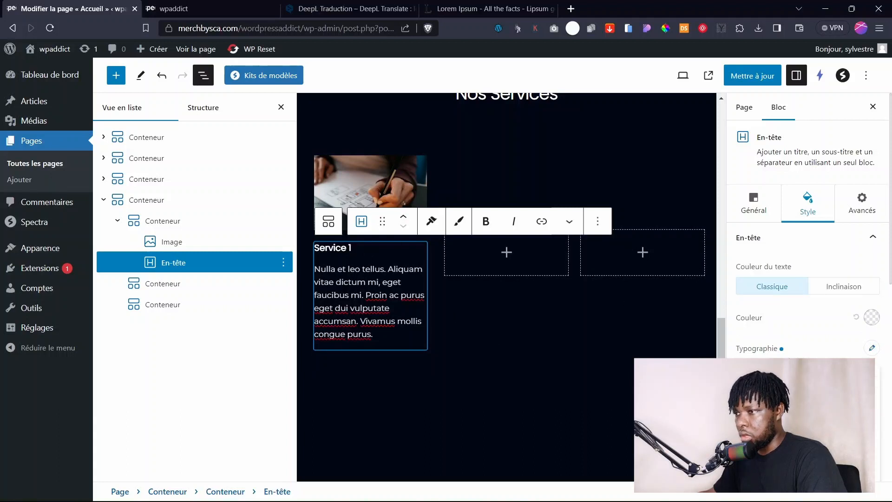
# Fine-tune the Service 1 heading size, enlarging it then reducing it one step.
pyautogui.press('Up')
pyautogui.press('Up')
pyautogui.press('Up')
pyautogui.press('Up')
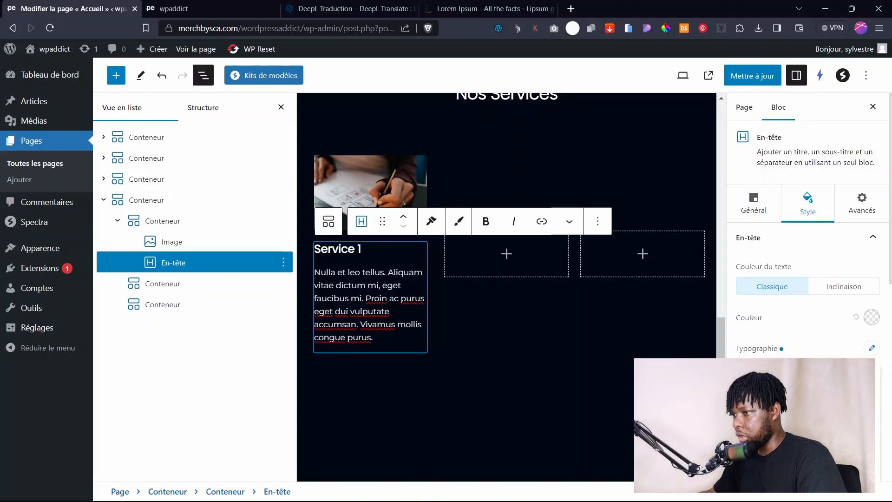
pyautogui.press('Down')
pyautogui.scroll(-5, 220, 302)
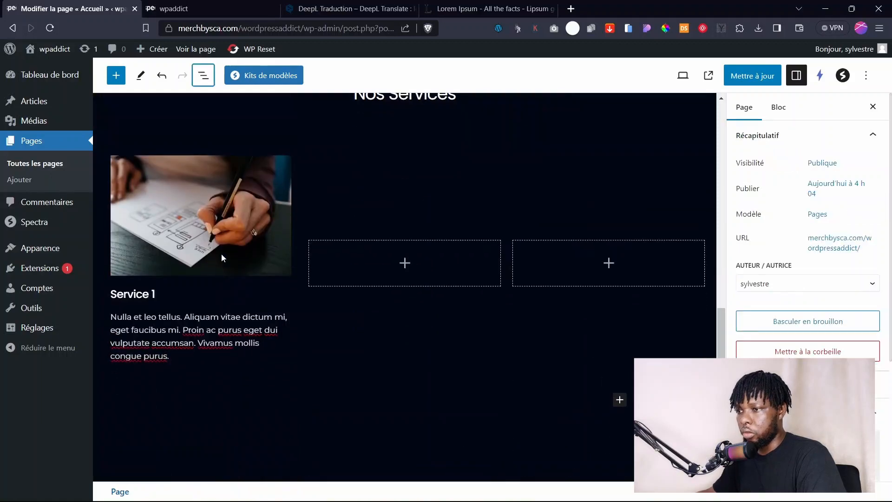
pyautogui.click(197, 286)
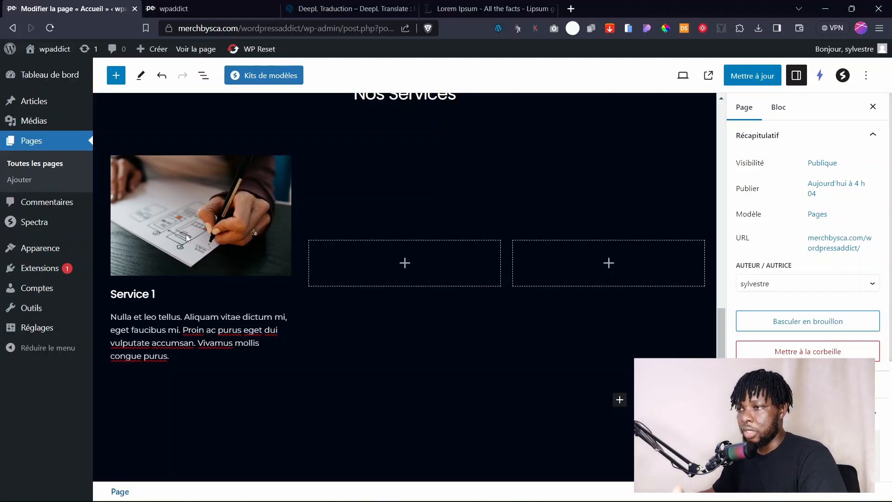
# Insert a Boutons block under the Service 1 description by searching 'bou' in the block library.
pyautogui.click(207, 357)
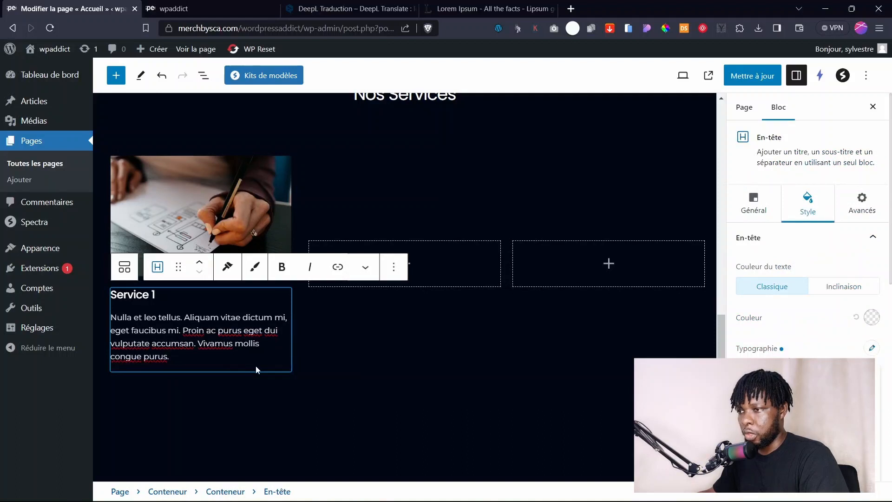
pyautogui.click(279, 374)
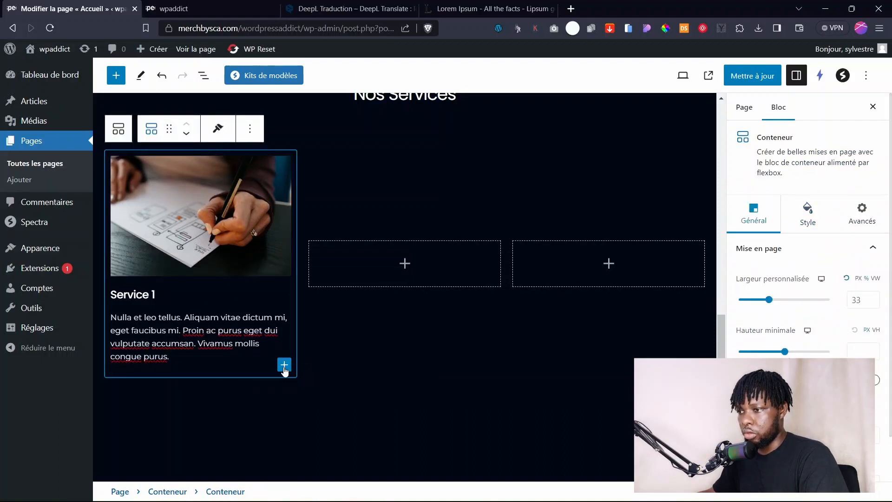
pyautogui.click(285, 367)
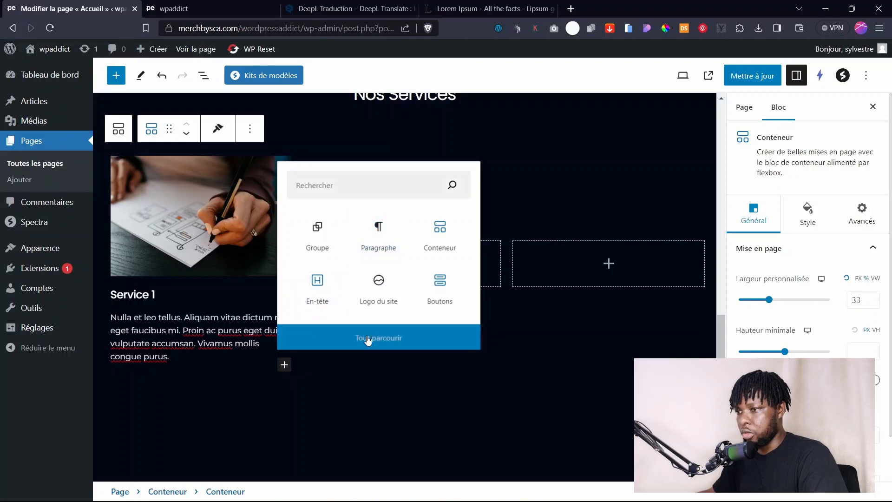
pyautogui.click(365, 338)
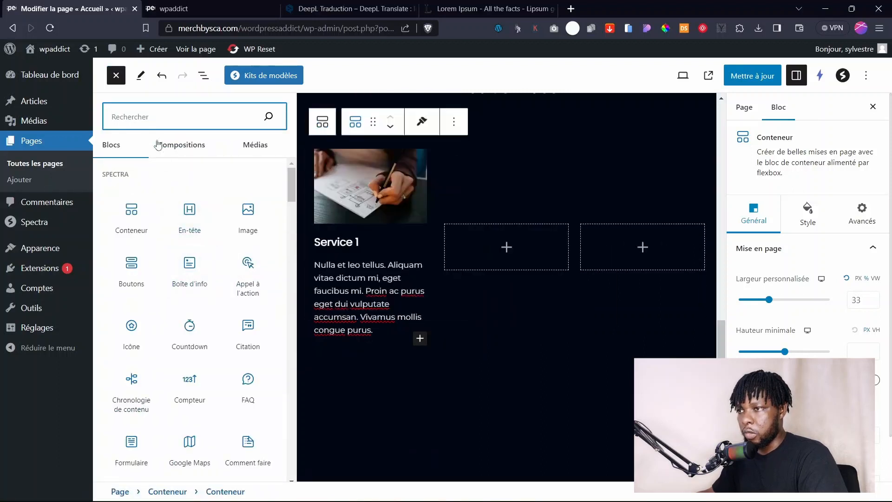
pyautogui.write('li')
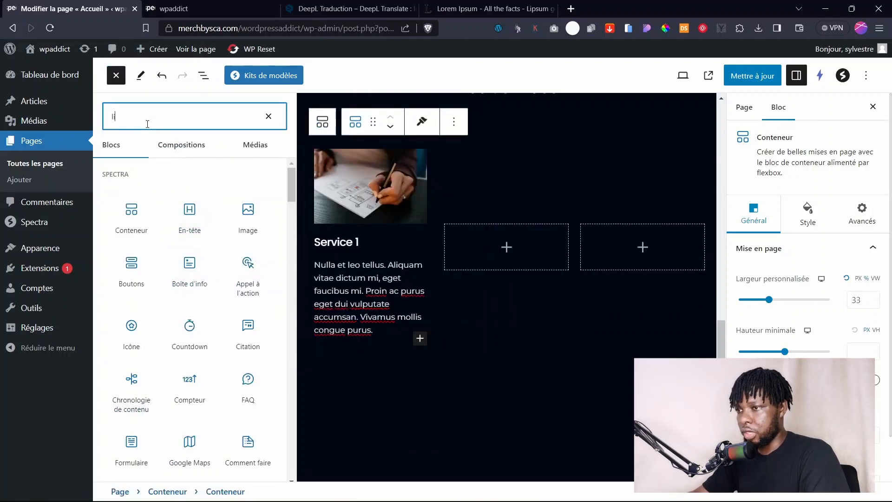
pyautogui.press('BackSpace')
pyautogui.press('BackSpace')
pyautogui.write('bou')
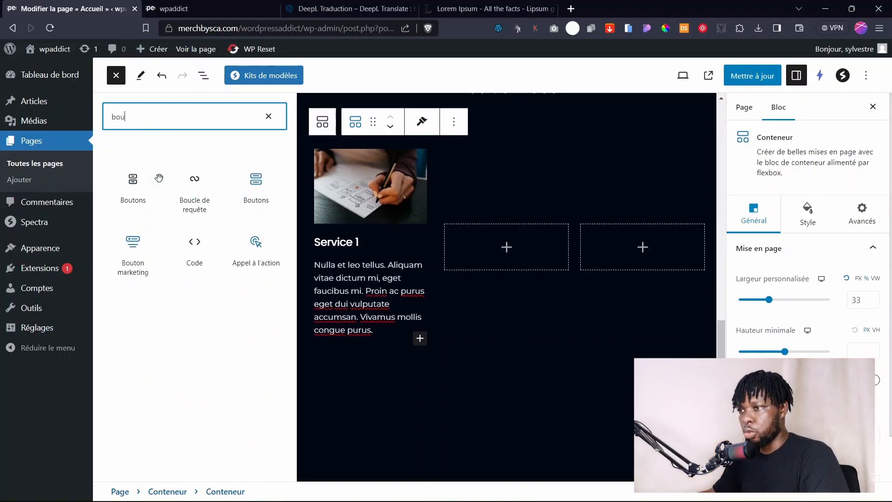
pyautogui.click(255, 190)
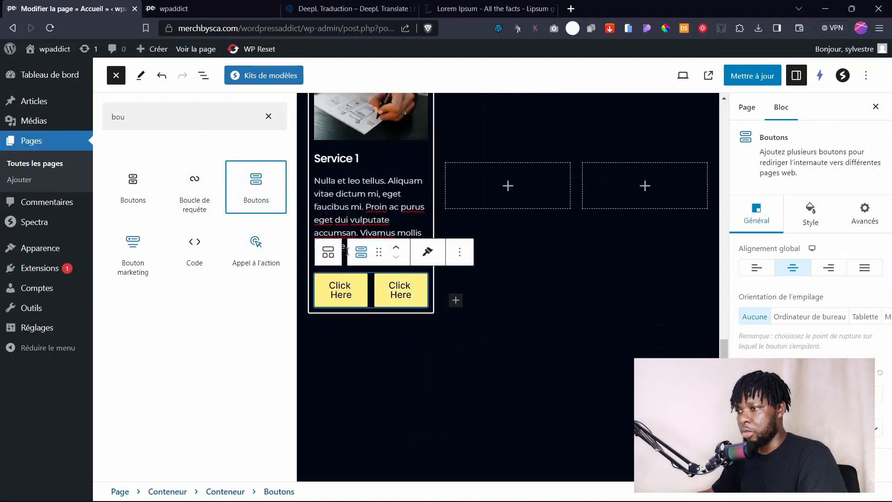
pyautogui.click(268, 116)
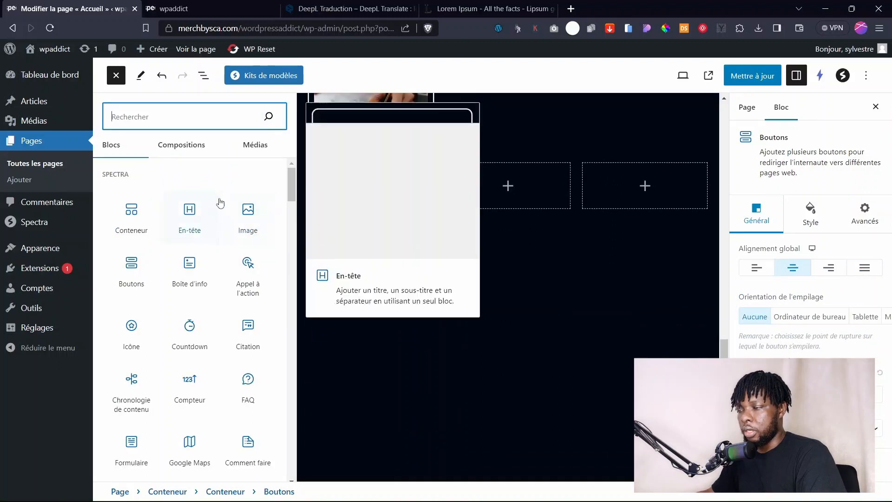
pyautogui.click(500, 344)
pyautogui.click(278, 304)
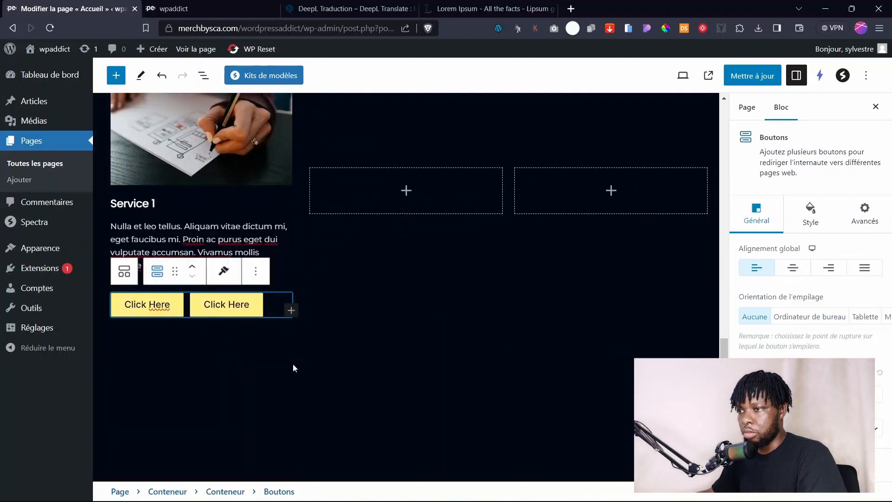
# Delete the duplicate second Click Here button through List View, keeping one button.
pyautogui.click(234, 356)
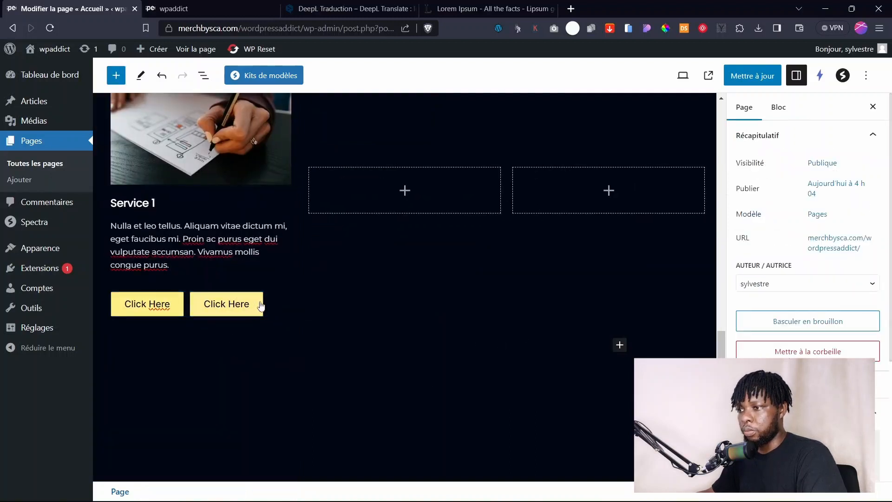
pyautogui.click(250, 305)
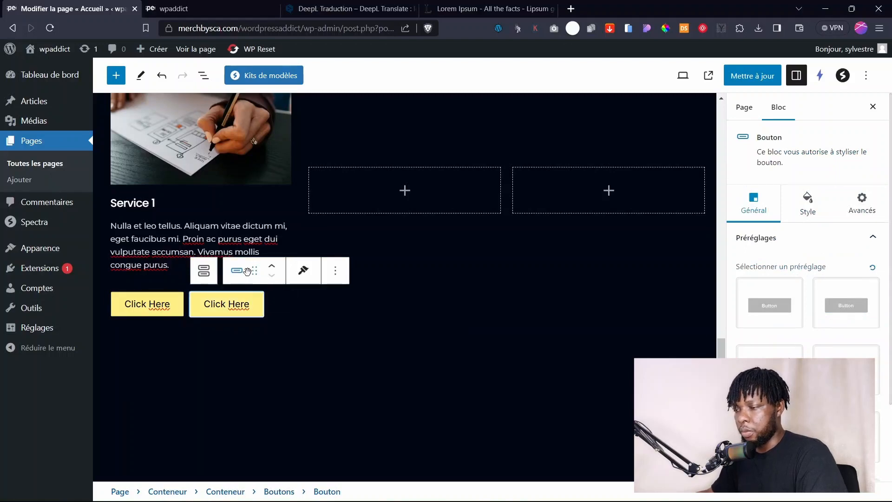
pyautogui.scroll(3, 265, 337)
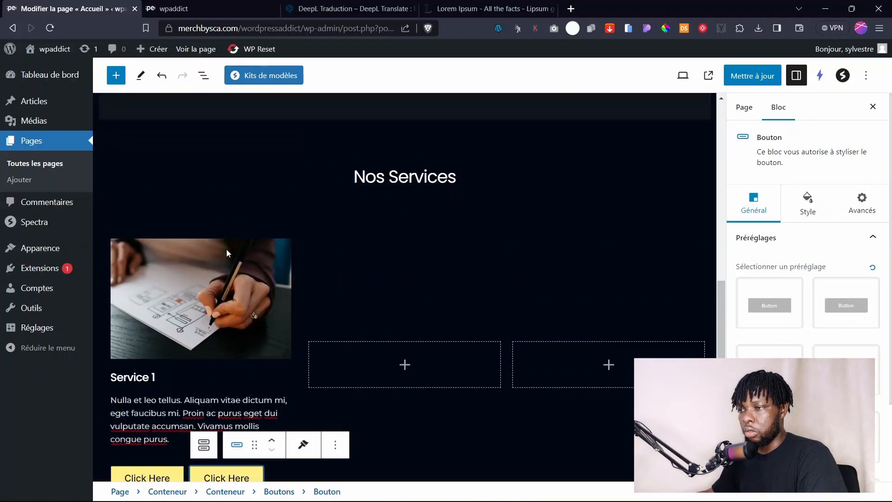
pyautogui.scroll(-2, 226, 249)
pyautogui.scroll(1, 243, 225)
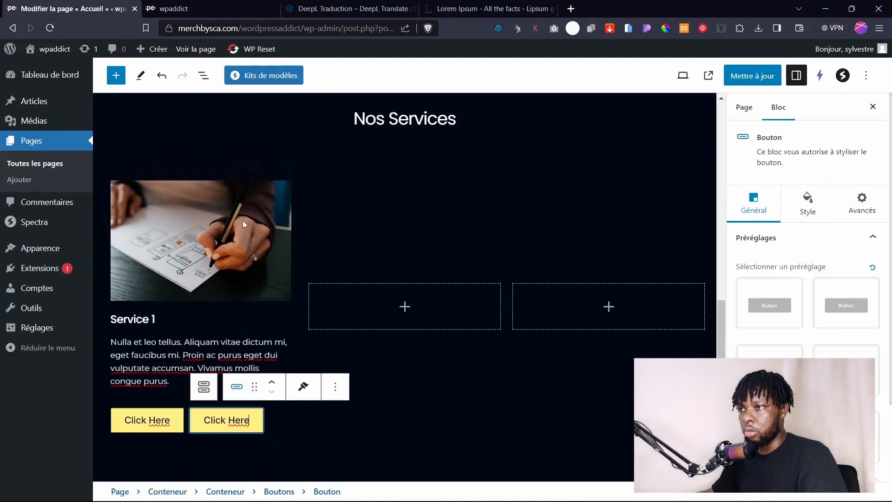
pyautogui.click(203, 77)
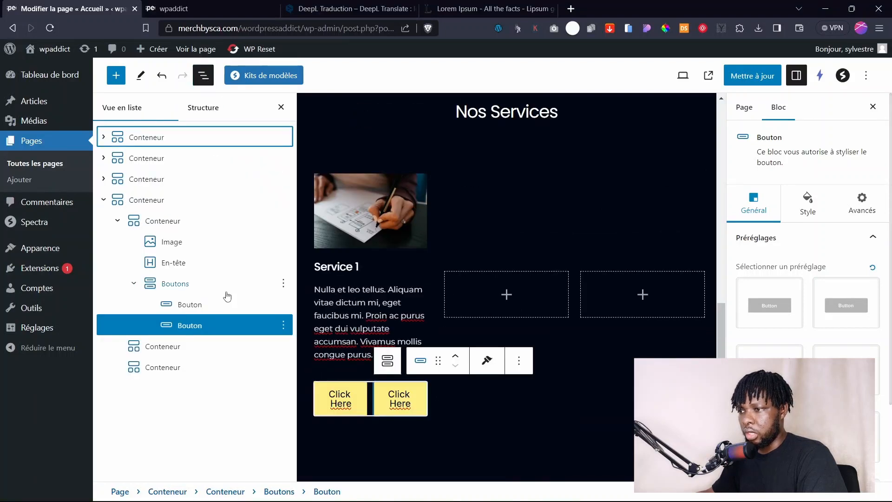
pyautogui.click(284, 326)
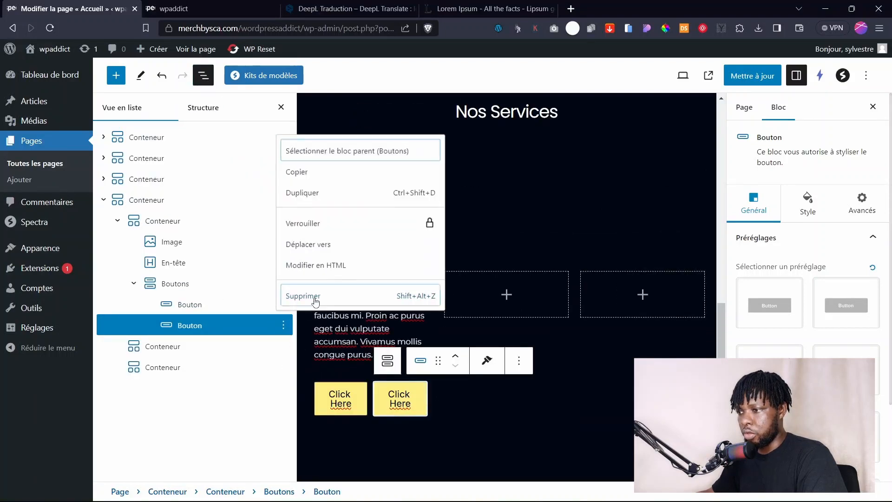
pyautogui.click(302, 292)
pyautogui.click(479, 416)
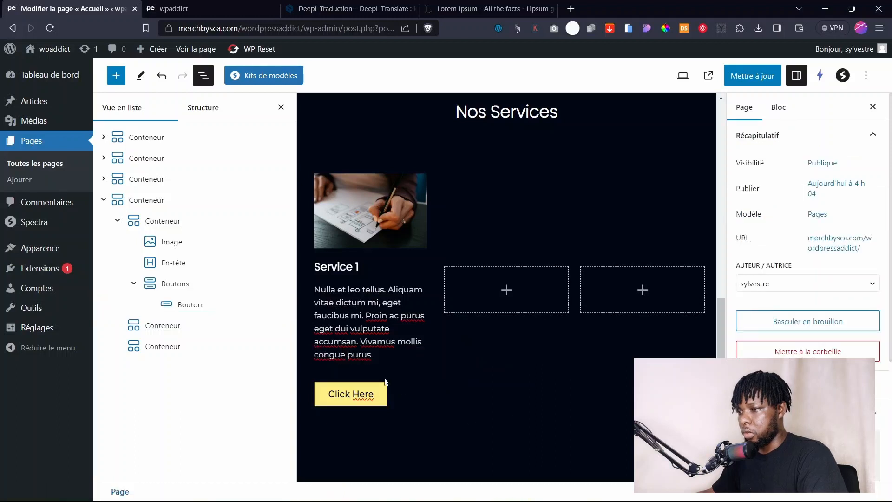
pyautogui.click(370, 402)
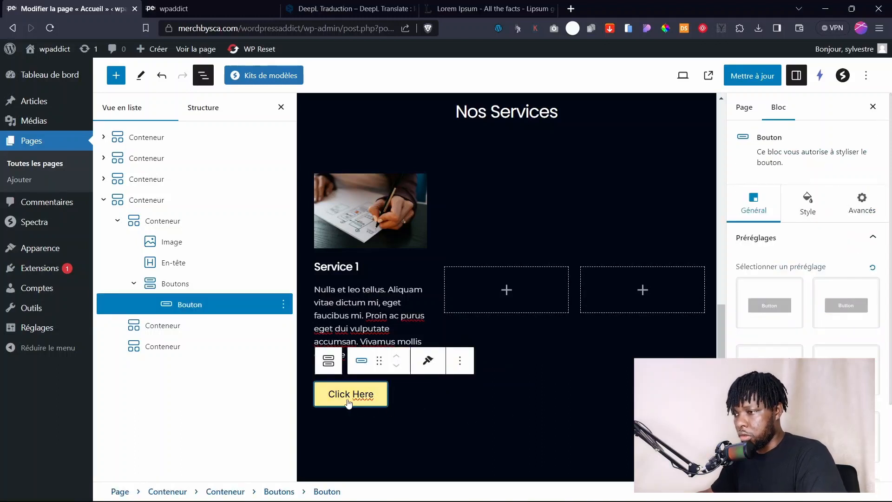
# Apply the outlined arrow button style and make the Click Here text white.
pyautogui.scroll(-2, 803, 350)
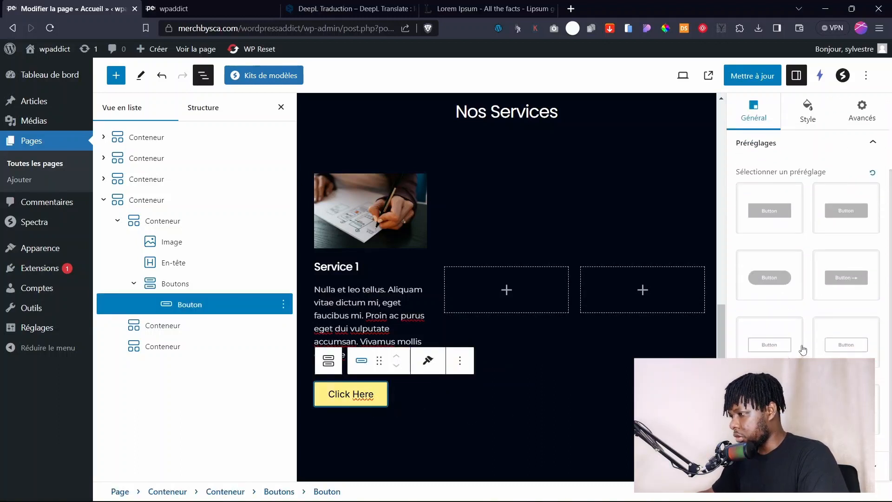
pyautogui.click(845, 408)
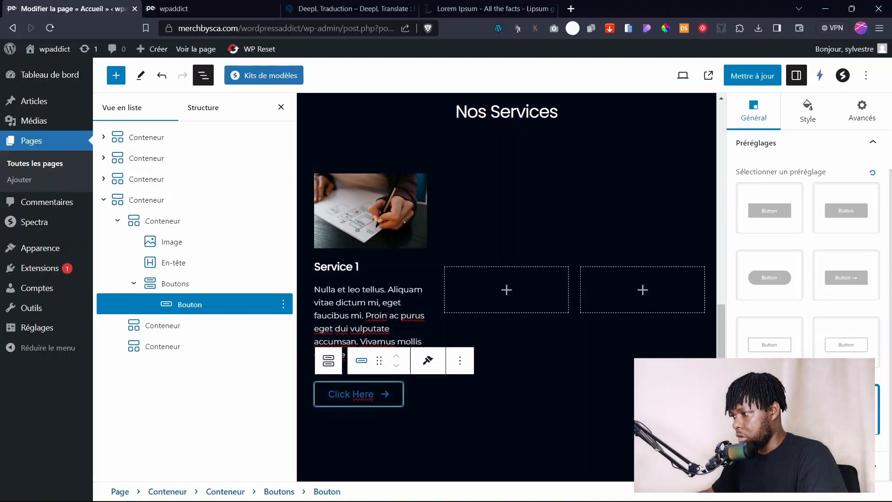
pyautogui.click(494, 392)
pyautogui.click(386, 403)
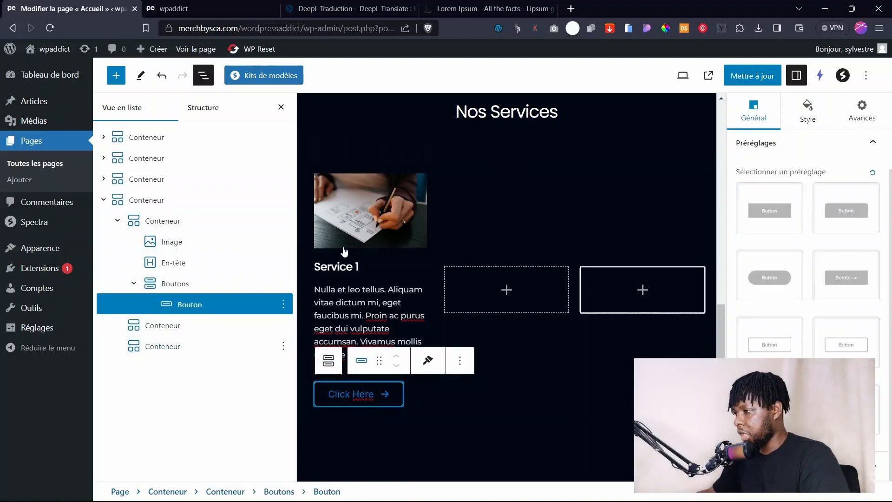
pyautogui.scroll(3, 811, 143)
pyautogui.click(807, 205)
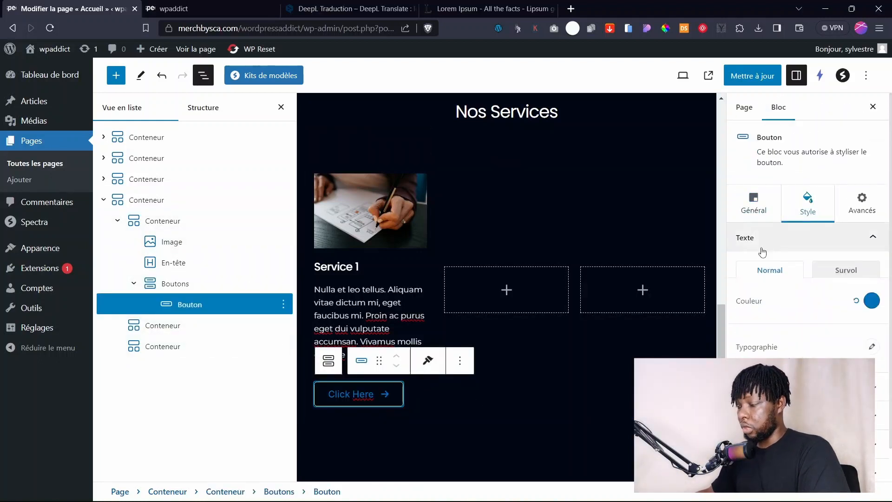
pyautogui.click(872, 302)
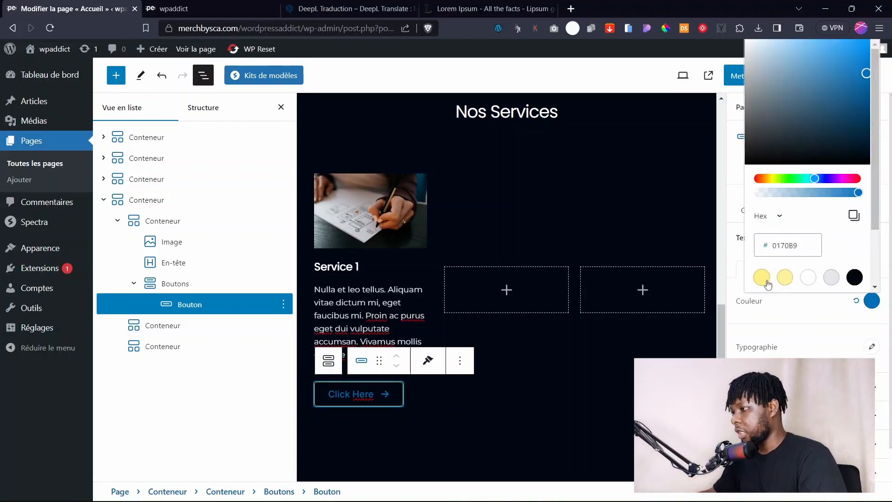
pyautogui.click(808, 278)
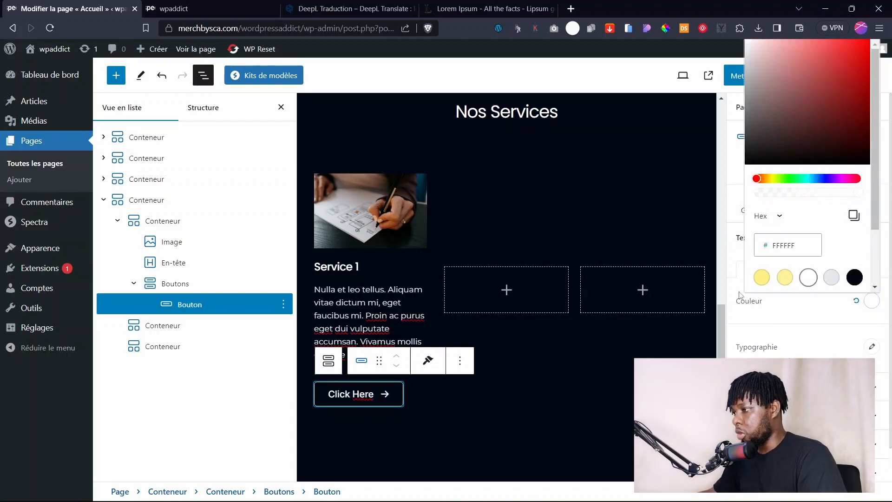
# Set the button's border width to 0 and its padding to 0.
pyautogui.click(785, 444)
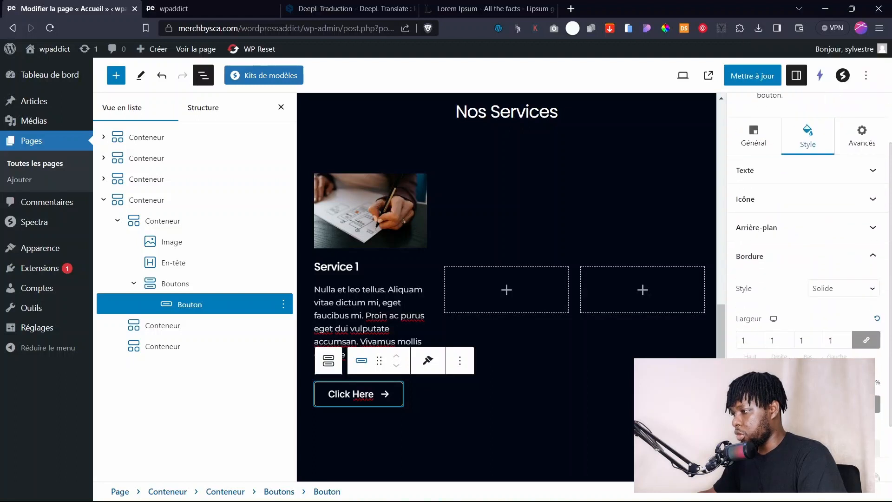
pyautogui.write('0')
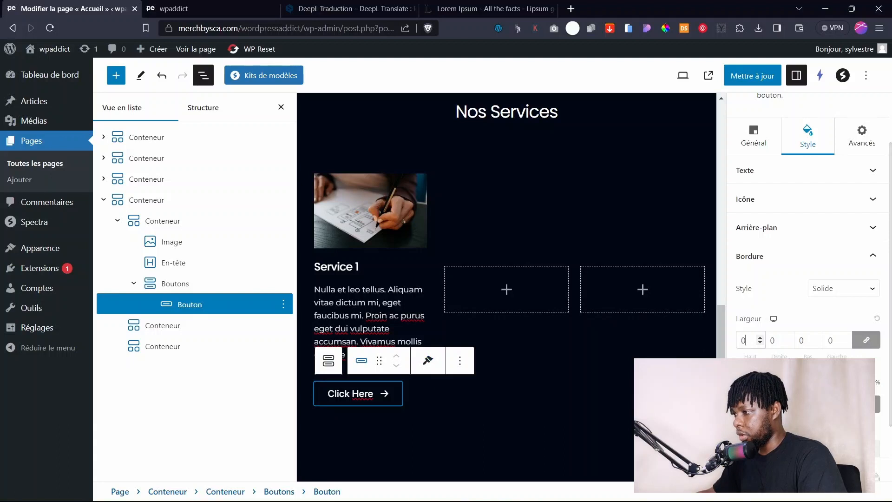
pyautogui.scroll(-3, 753, 404)
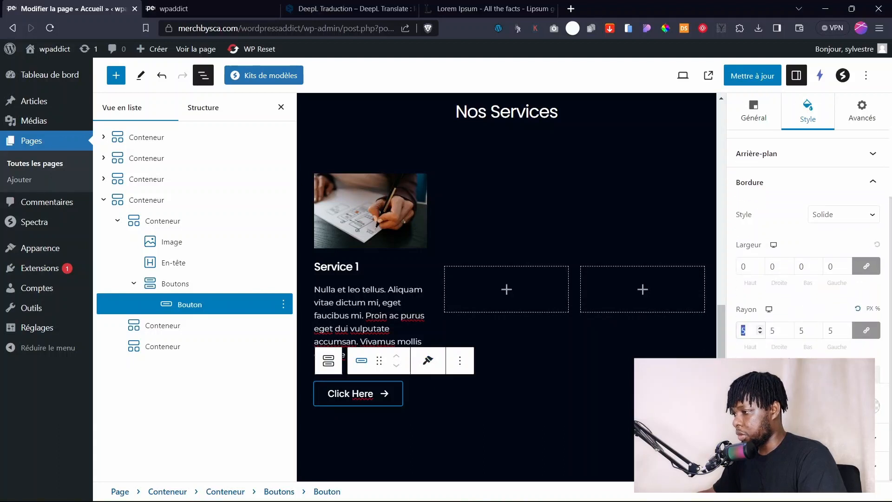
pyautogui.click(789, 465)
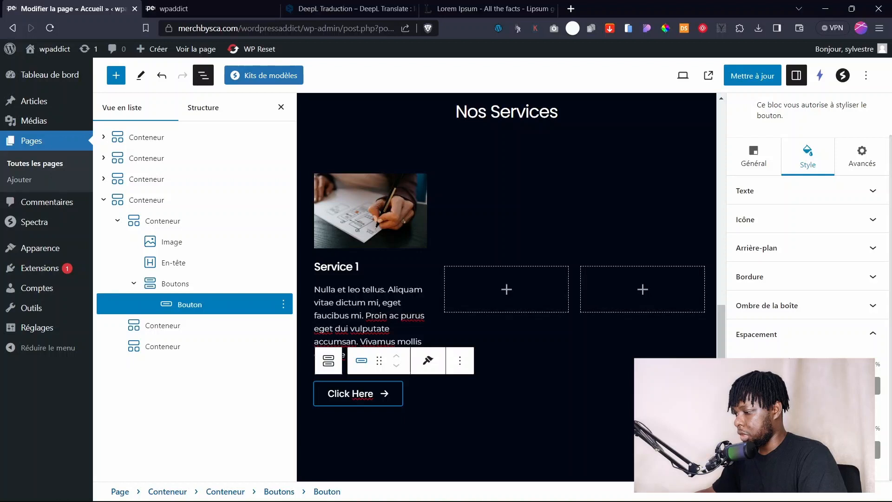
pyautogui.write('0')
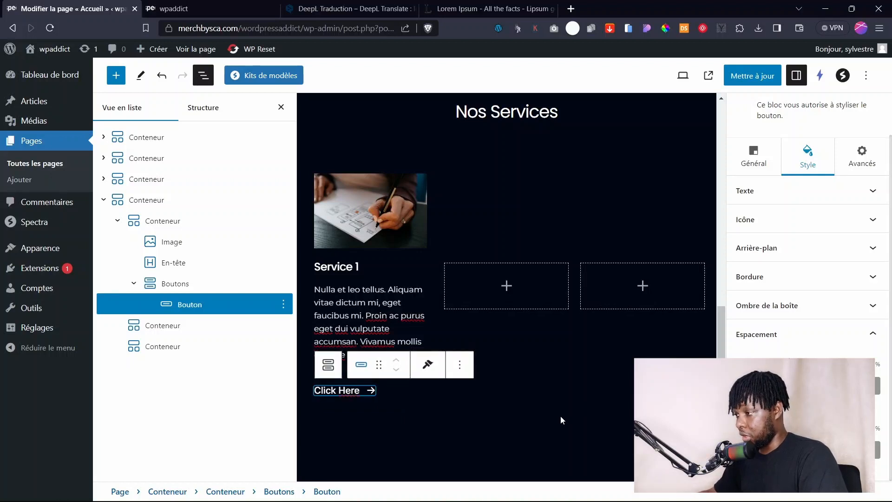
# Replace the button label 'Click Here' with 'Obtenir un devis'.
pyautogui.doubleClick(349, 392)
pyautogui.hotkey('ctrl', 'a')
pyautogui.press('BackSpace')
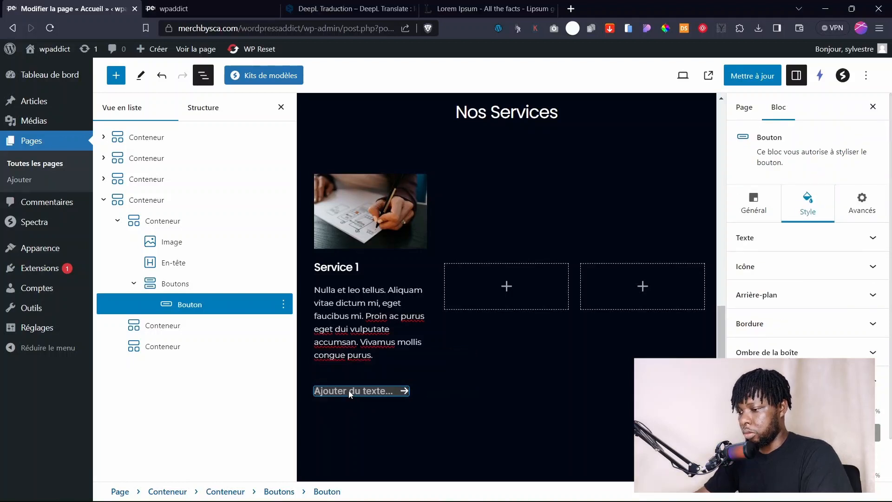
pyautogui.write('Obtenir un devis')
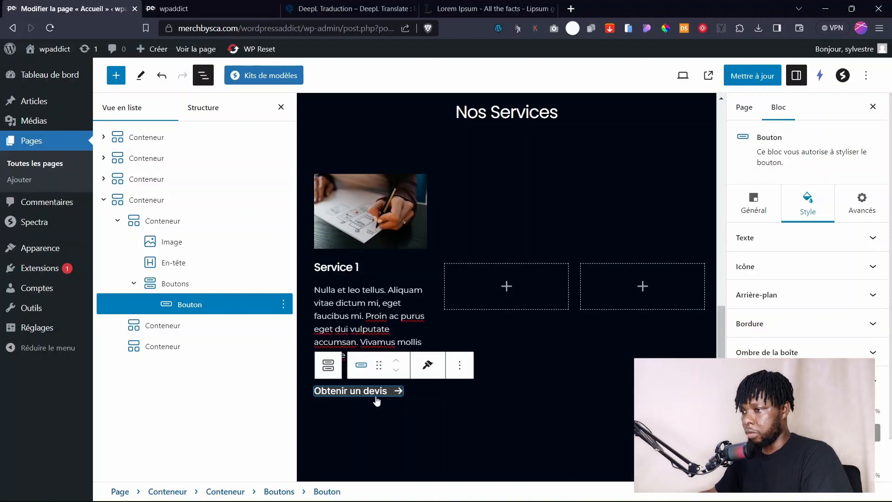
# Set the Boutons text font to Montserrat and shrink its font size.
pyautogui.click(376, 409)
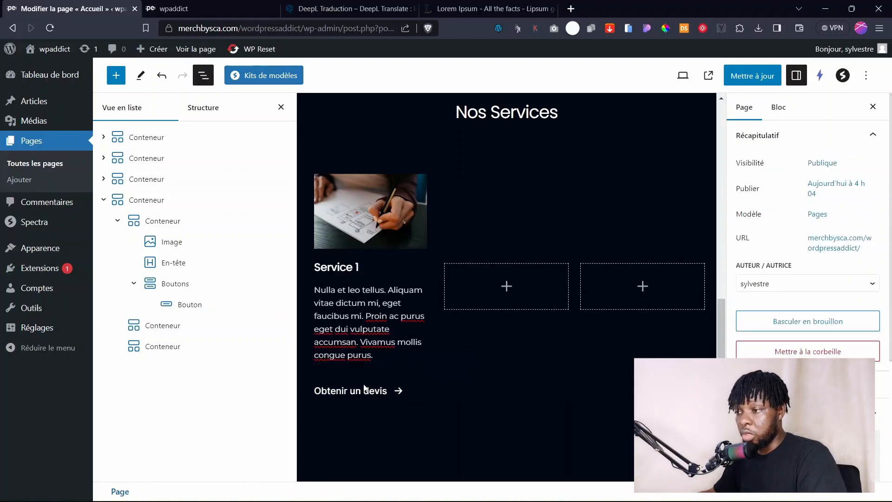
pyautogui.click(364, 394)
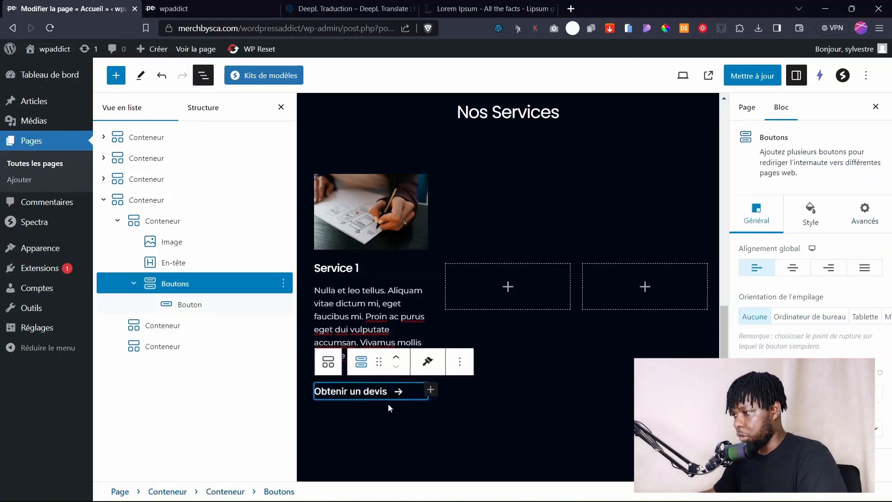
pyautogui.click(811, 217)
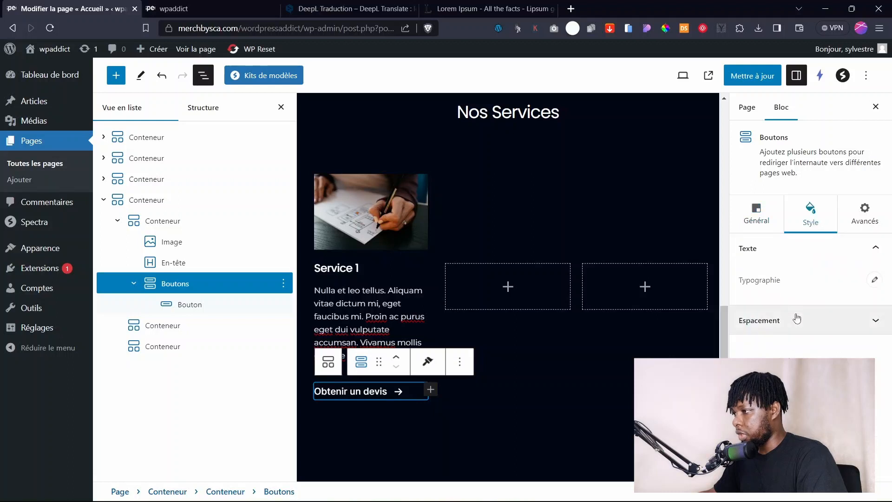
pyautogui.click(876, 280)
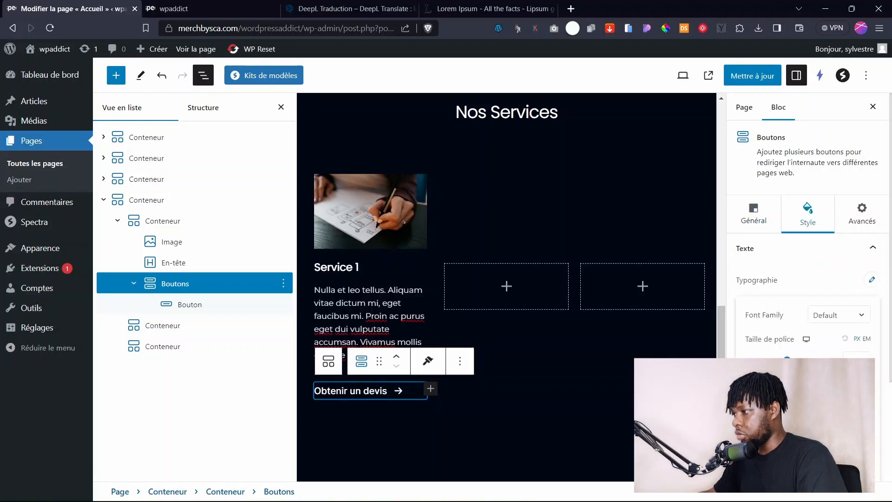
pyautogui.click(838, 317)
pyautogui.click(833, 363)
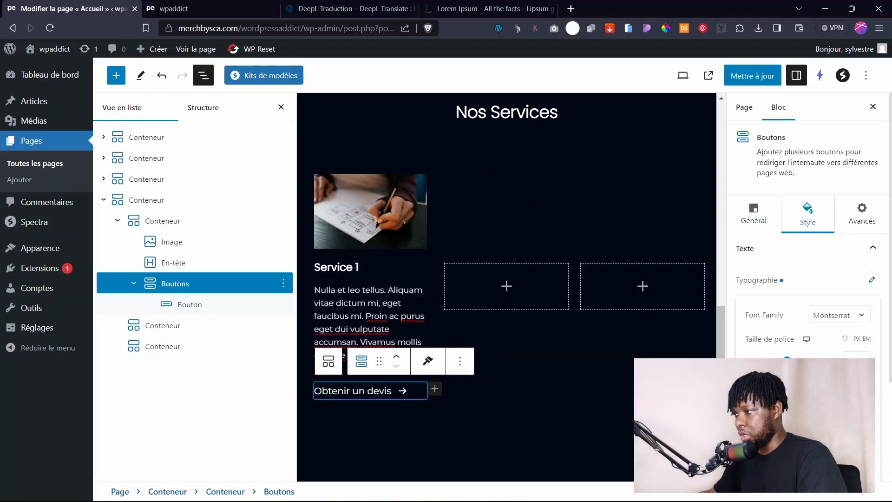
pyautogui.moveTo(787, 358); pyautogui.dragTo(756, 359)
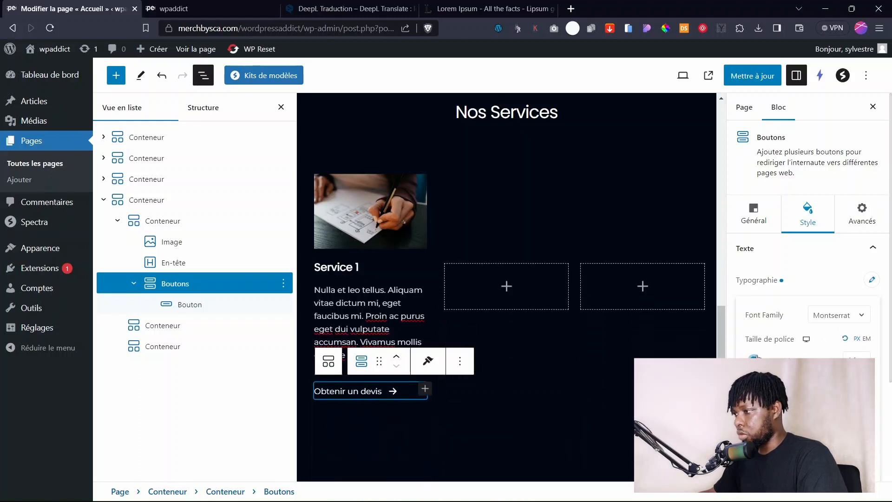
pyautogui.click(794, 284)
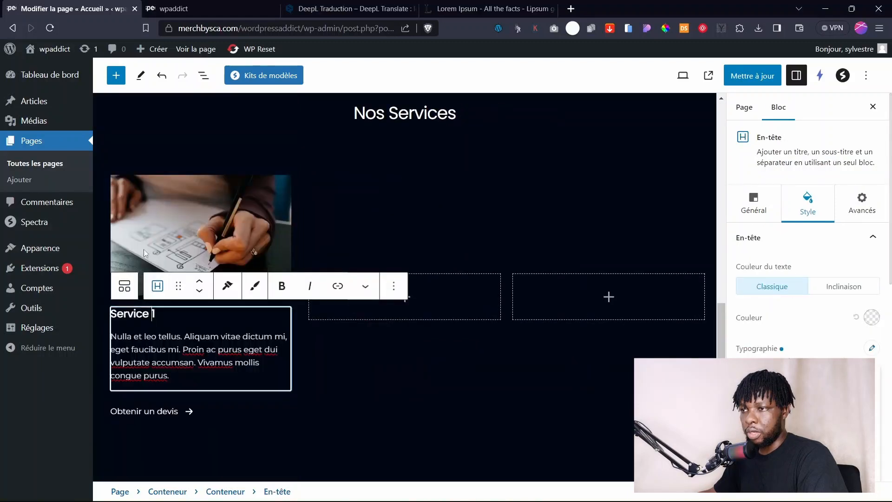
# Select the Service 1 card Conteneur in List View and drag its Écart de ligne down to 8.
pyautogui.click(203, 76)
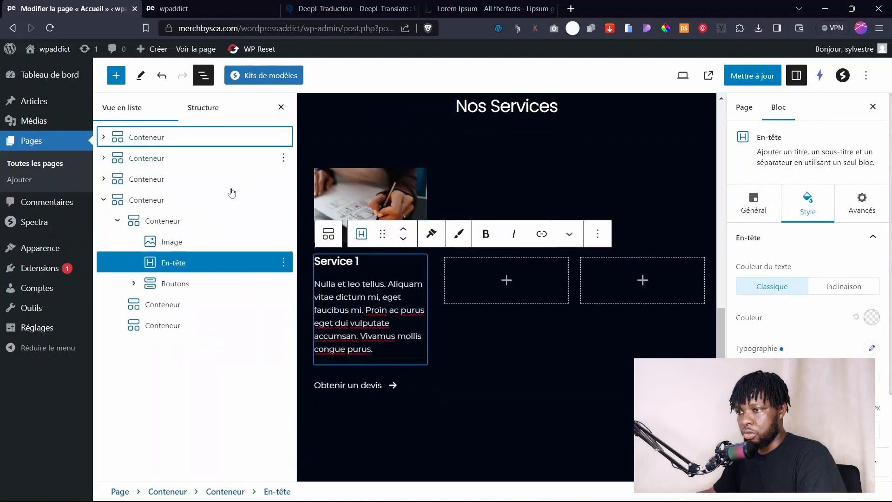
pyautogui.click(150, 219)
pyautogui.click(149, 205)
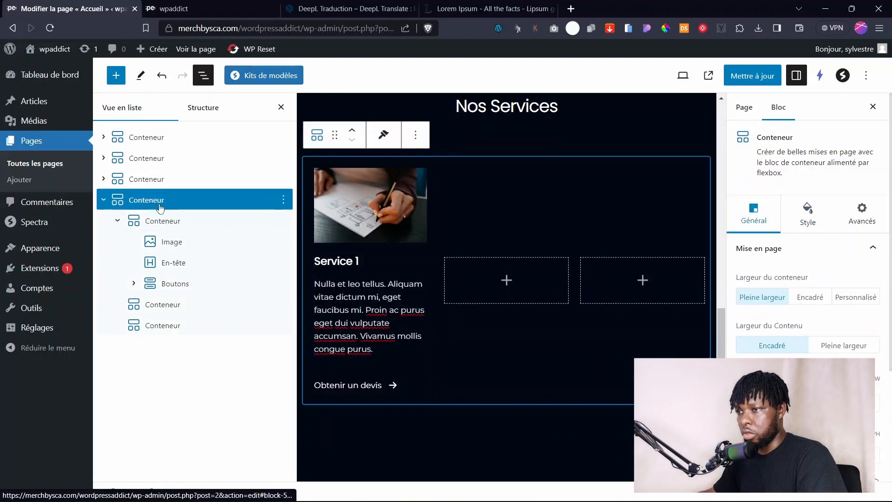
pyautogui.click(149, 228)
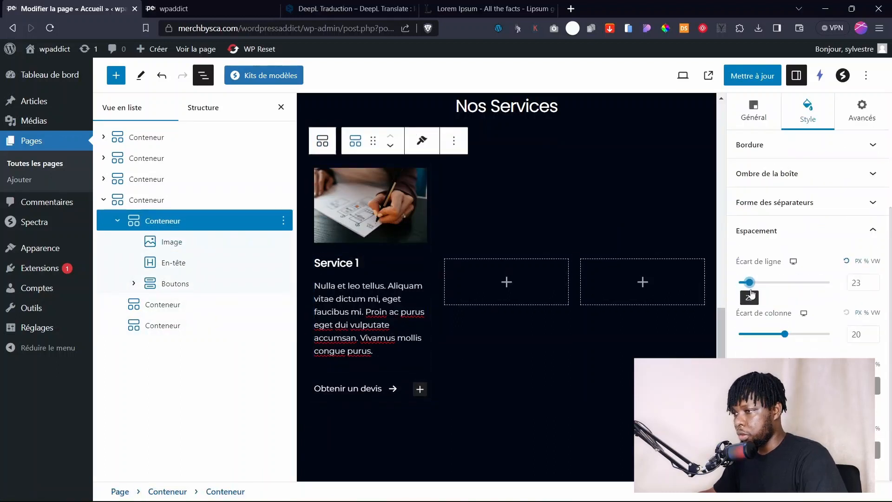
pyautogui.moveTo(749, 291); pyautogui.dragTo(744, 291)
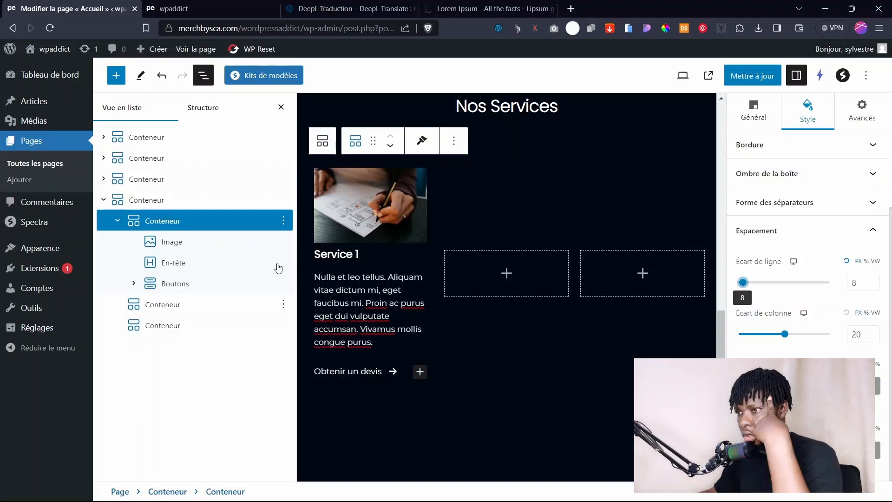
pyautogui.click(161, 226)
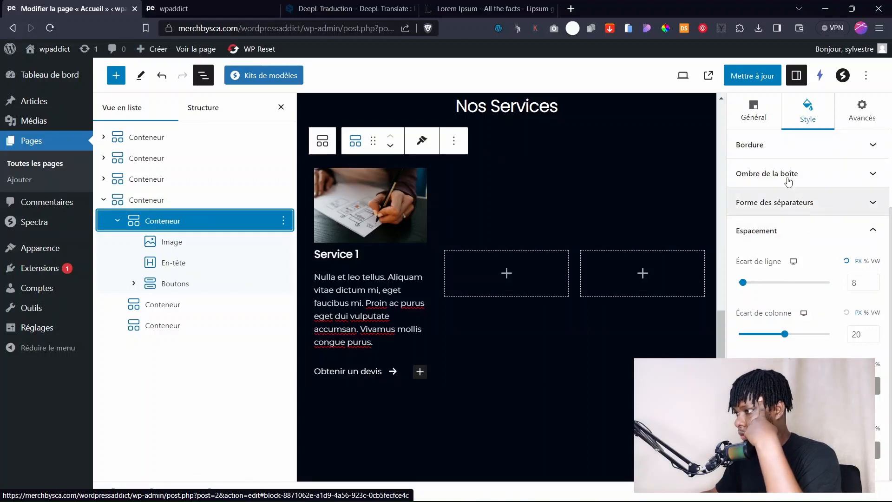
# Give the Service 1 card a solid 10141F dark background colour.
pyautogui.click(771, 113)
pyautogui.click(805, 168)
pyautogui.click(799, 249)
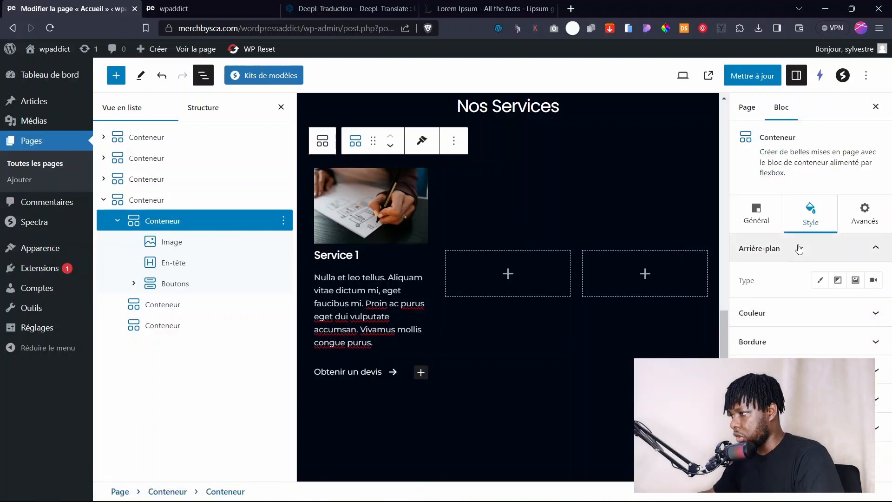
pyautogui.click(820, 280)
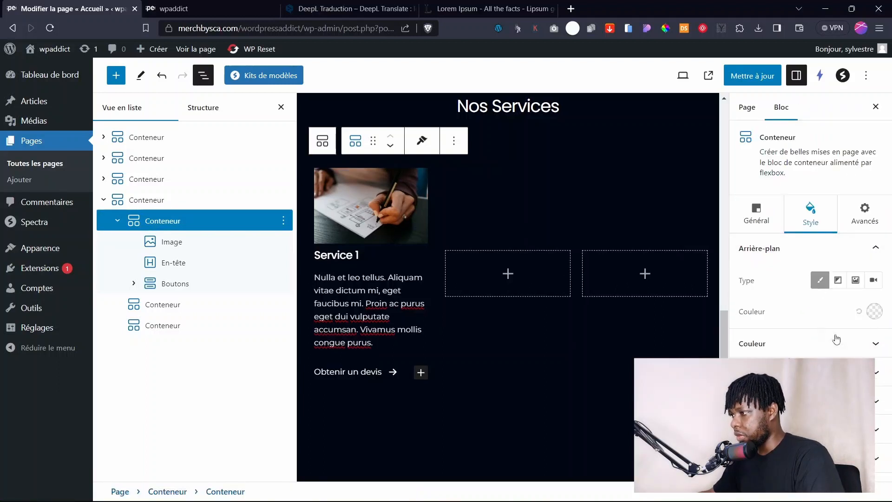
pyautogui.click(873, 312)
pyautogui.scroll(-2, 849, 274)
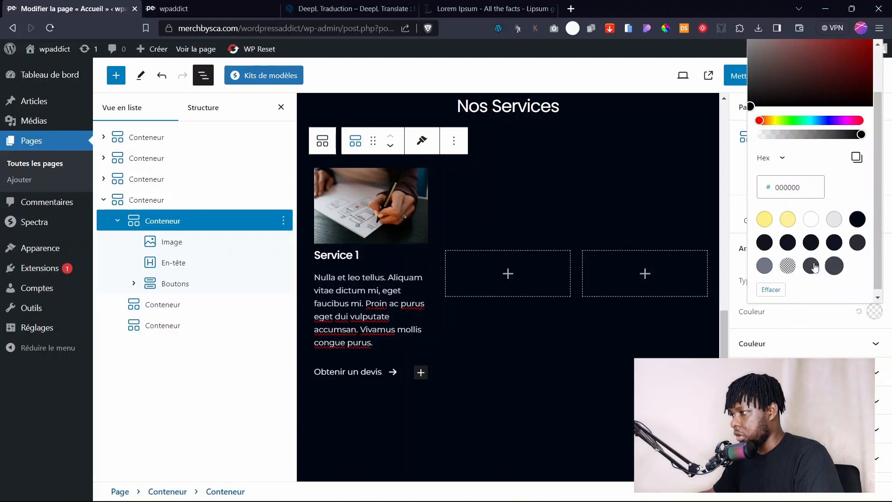
pyautogui.click(814, 243)
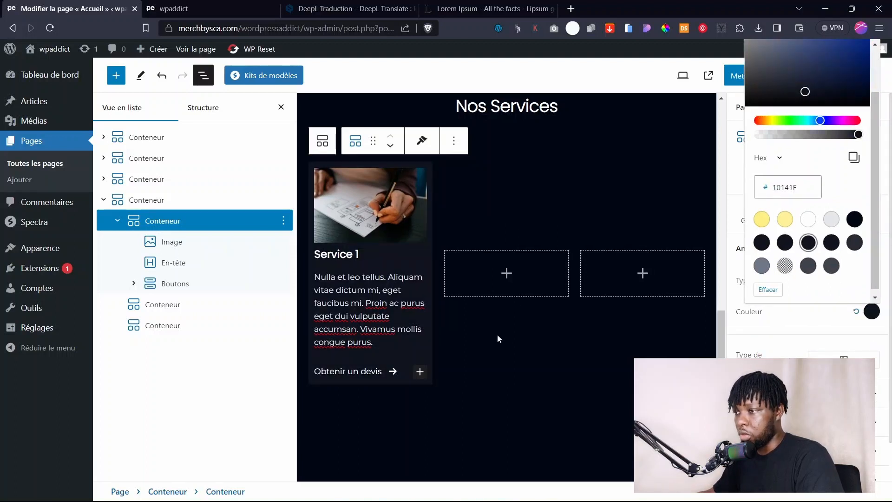
# Set the outer Nos Services container's border width to 0.
pyautogui.click(526, 325)
pyautogui.scroll(10, 488, 288)
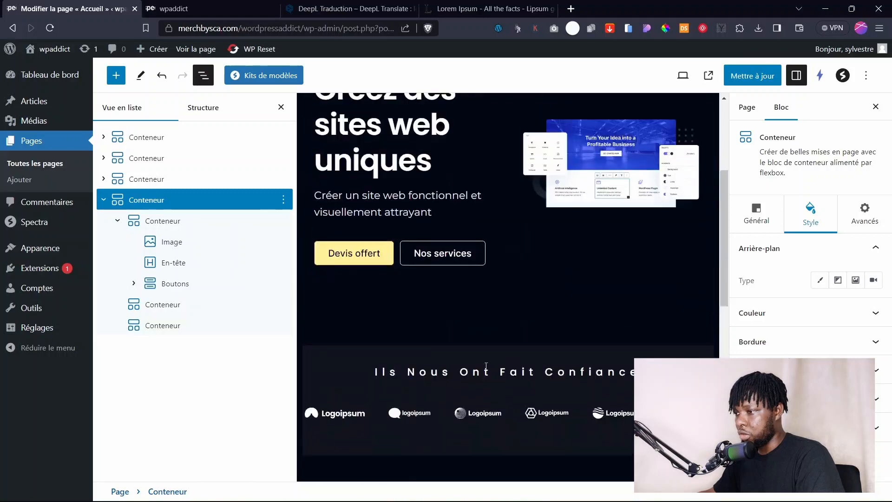
pyautogui.scroll(-6, 503, 355)
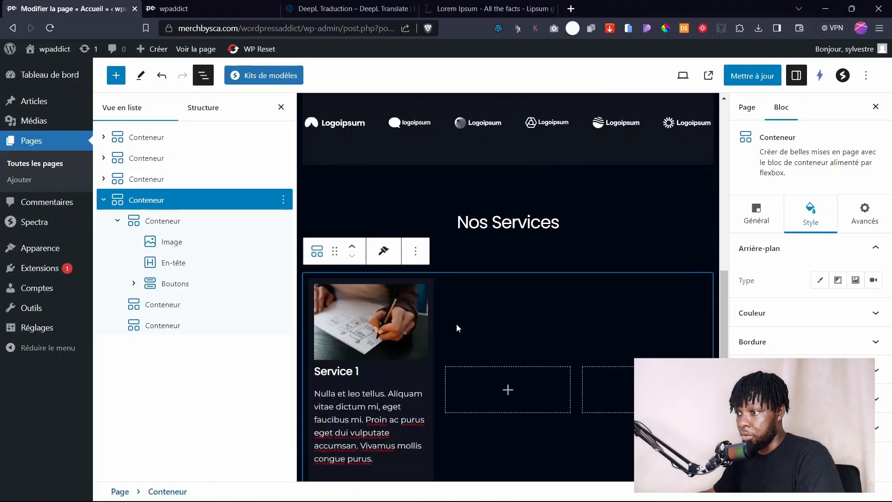
pyautogui.click(780, 341)
pyautogui.scroll(-1, 759, 337)
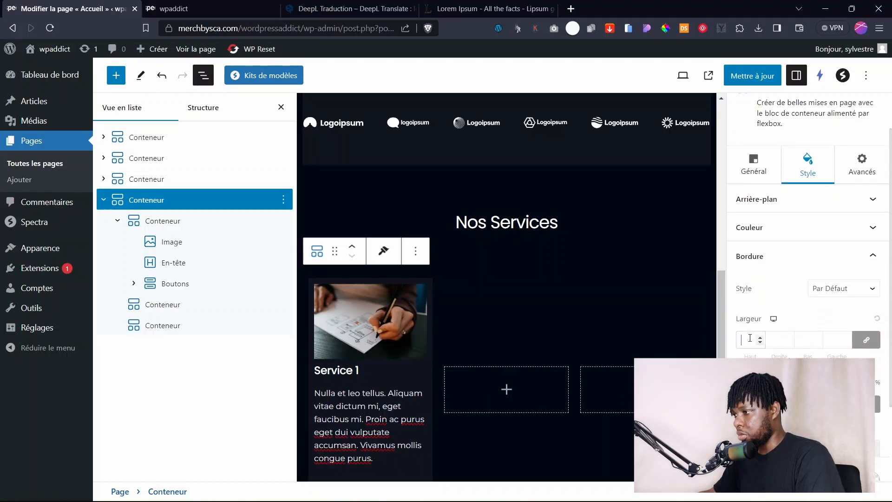
pyautogui.write('0')
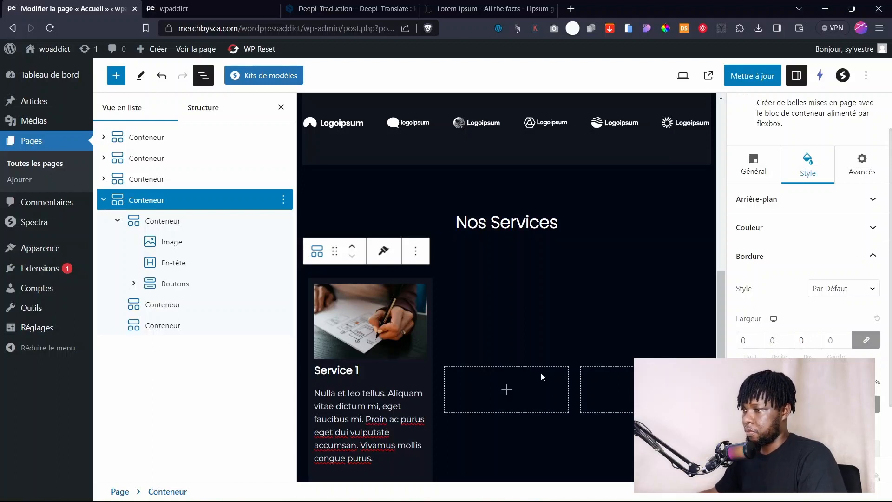
# Save with Mettre à jour, check the dark Service 1 card on the reloaded live site, then return.
pyautogui.click(750, 75)
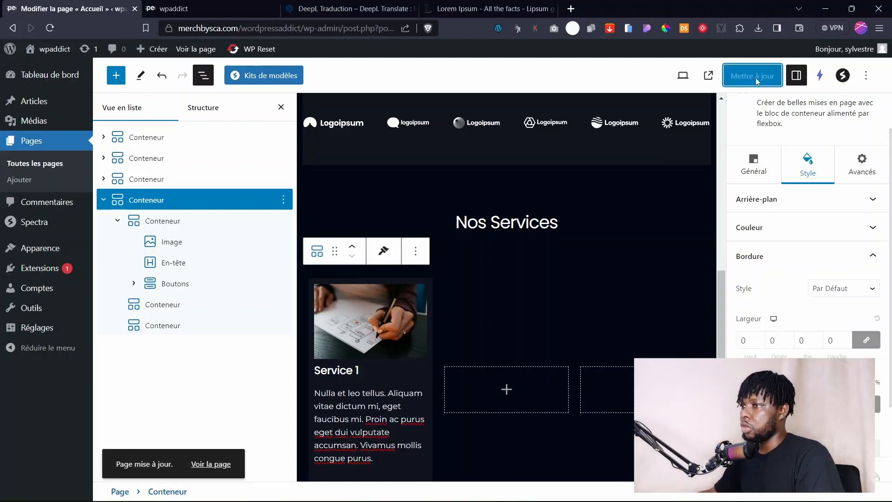
pyautogui.click(215, 48)
pyautogui.press('F5')
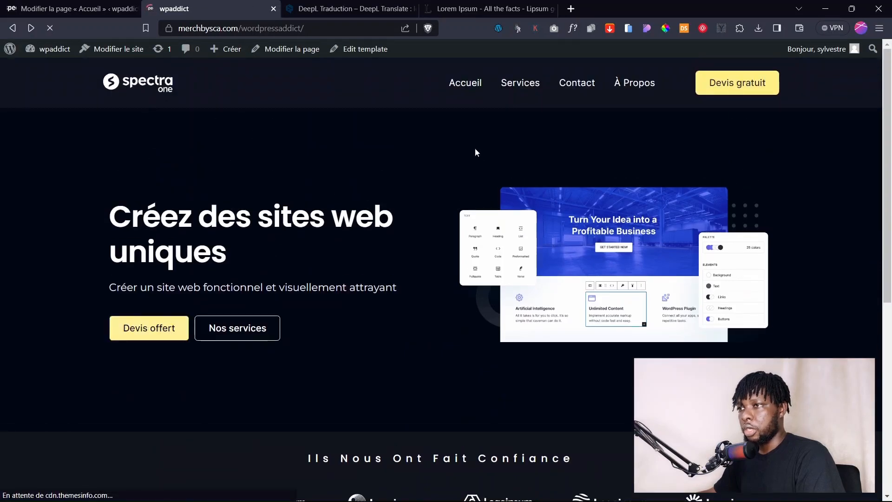
pyautogui.scroll(-10, 889, 328)
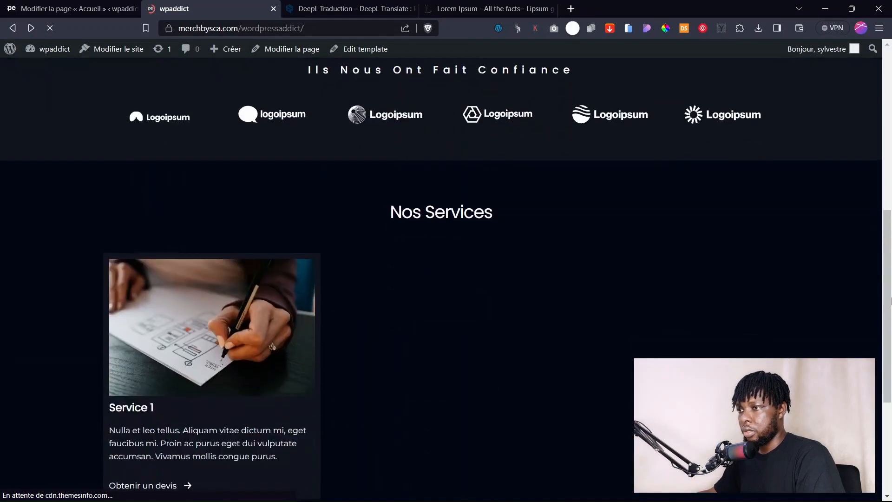
pyautogui.scroll(-1, 789, 281)
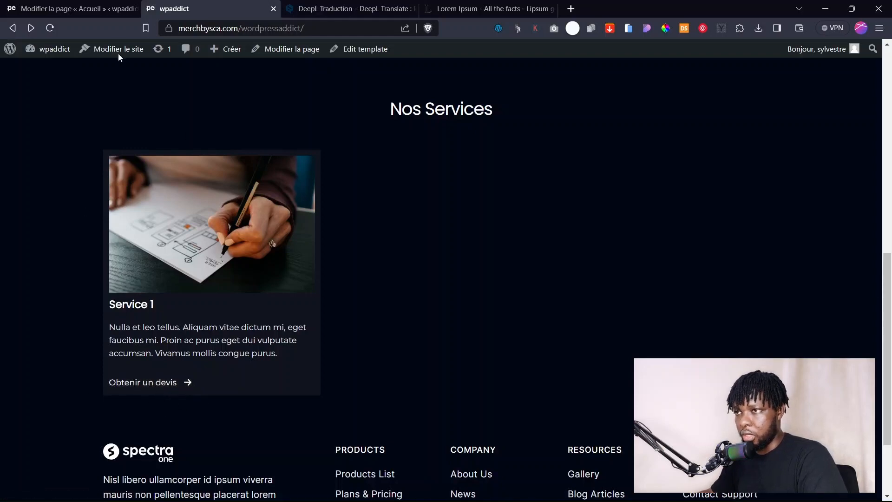
pyautogui.click(79, 9)
pyautogui.scroll(-1, 420, 399)
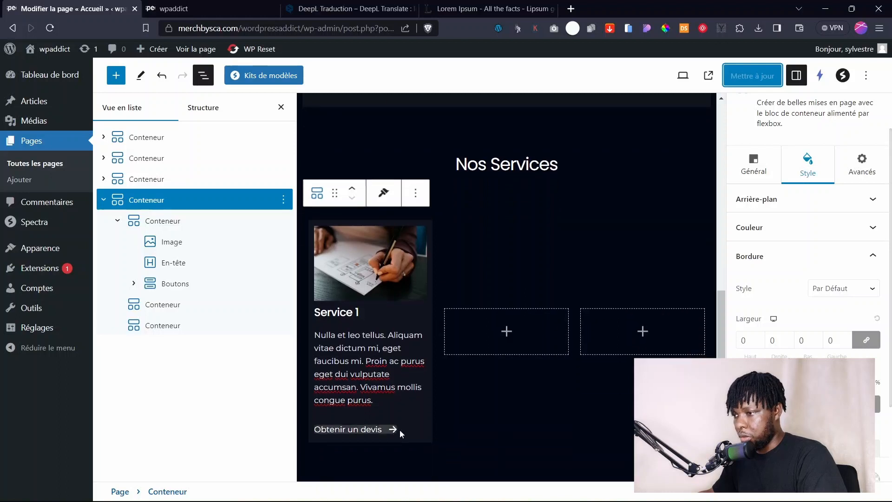
# Clear the hover background colour of the Obtenir un devis button.
pyautogui.click(388, 432)
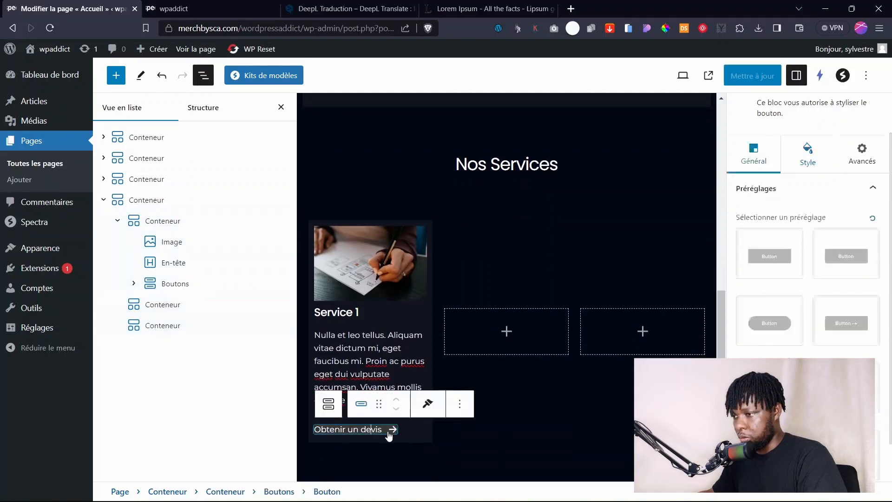
pyautogui.click(388, 431)
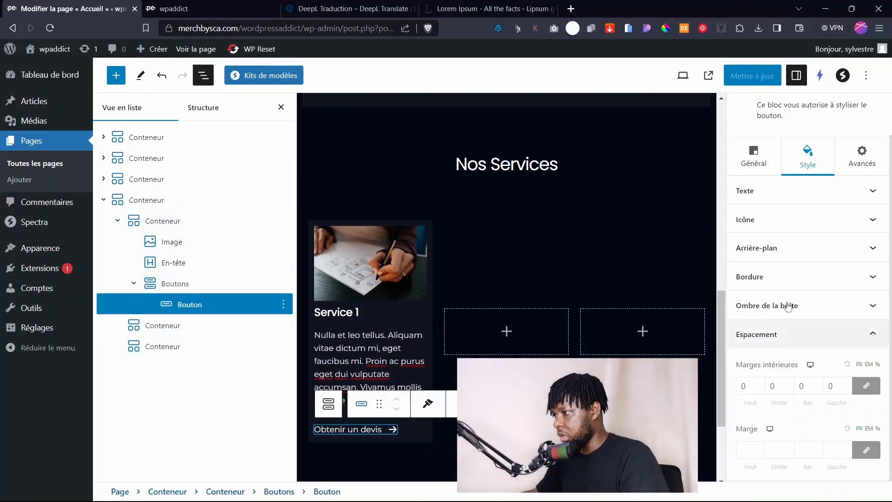
pyautogui.click(764, 246)
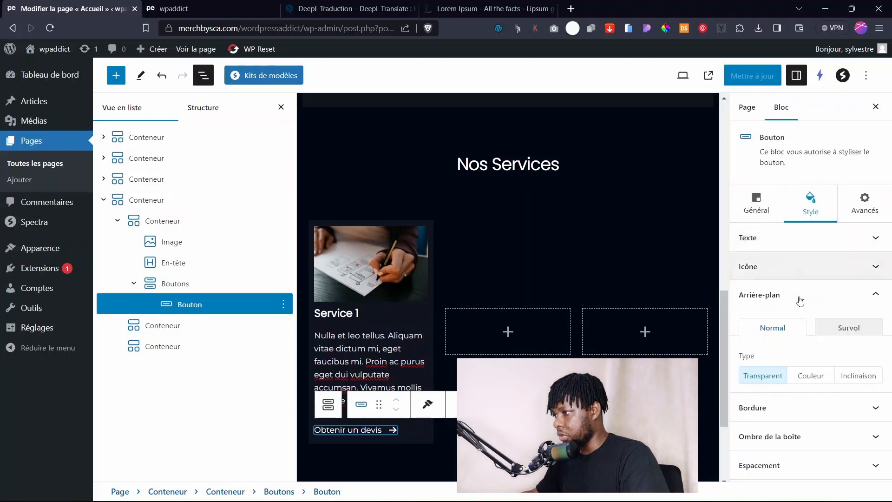
pyautogui.click(810, 377)
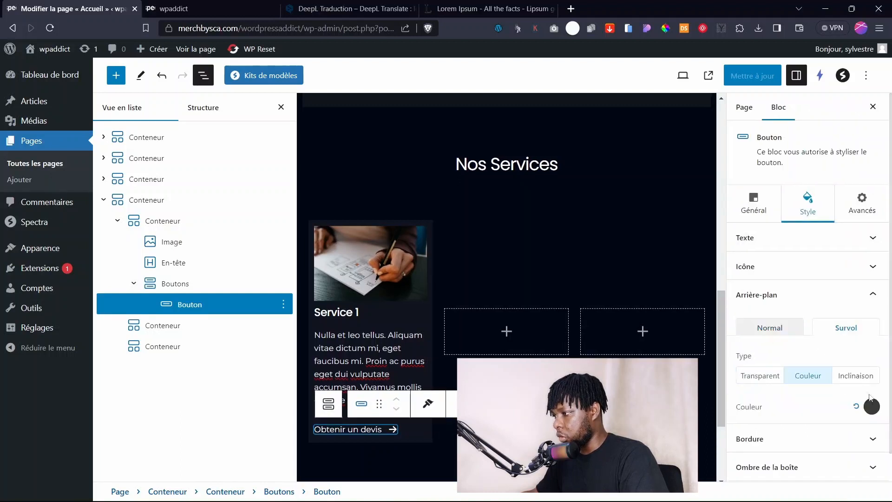
pyautogui.click(872, 407)
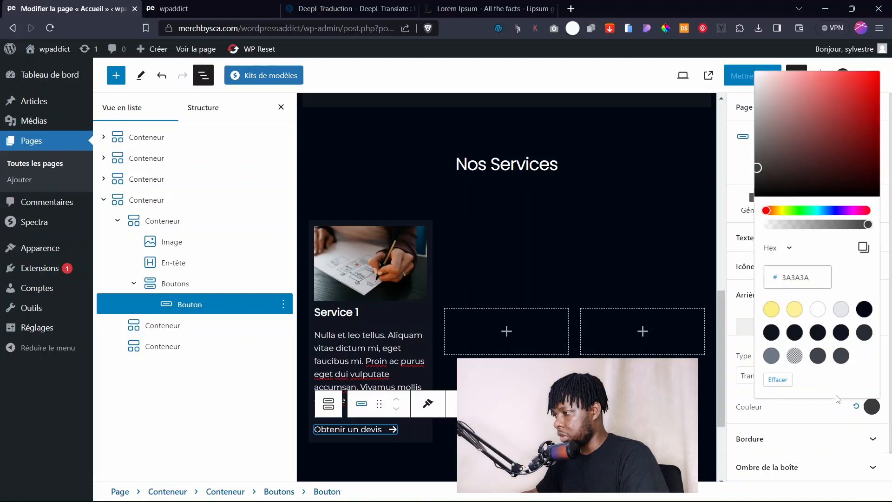
pyautogui.click(855, 408)
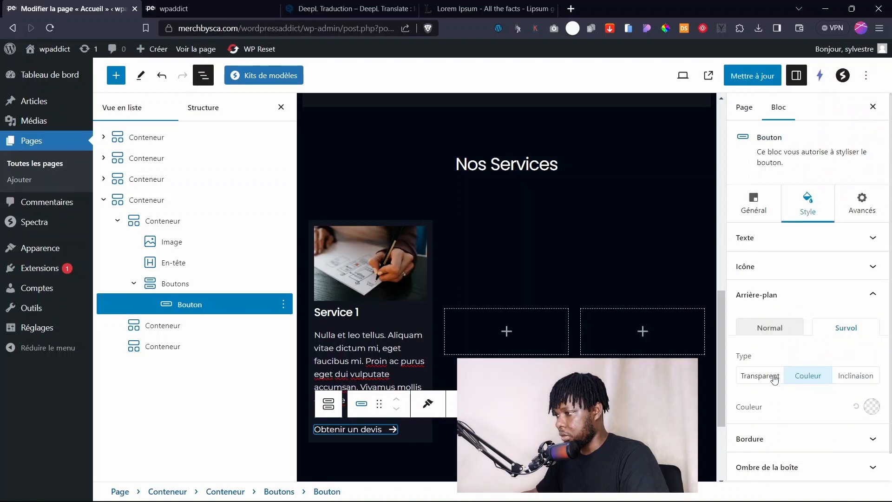
# Make the button's hover text colour yellow FEEE84.
pyautogui.click(764, 240)
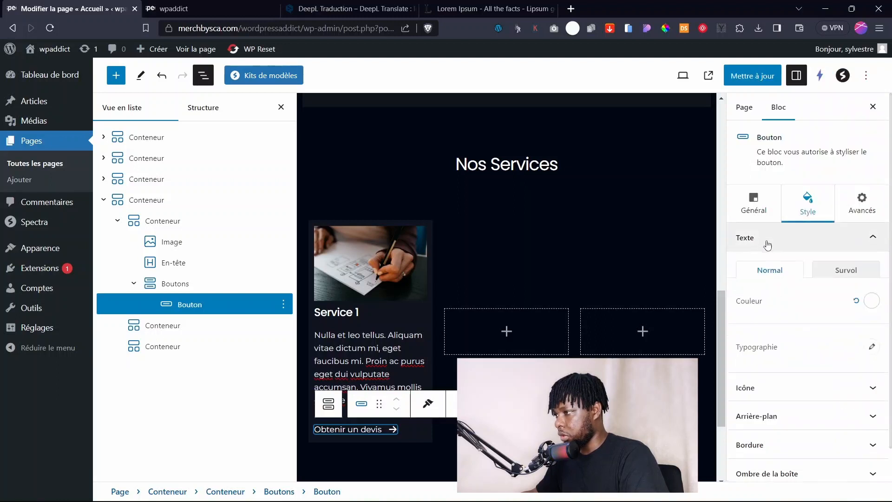
pyautogui.click(844, 270)
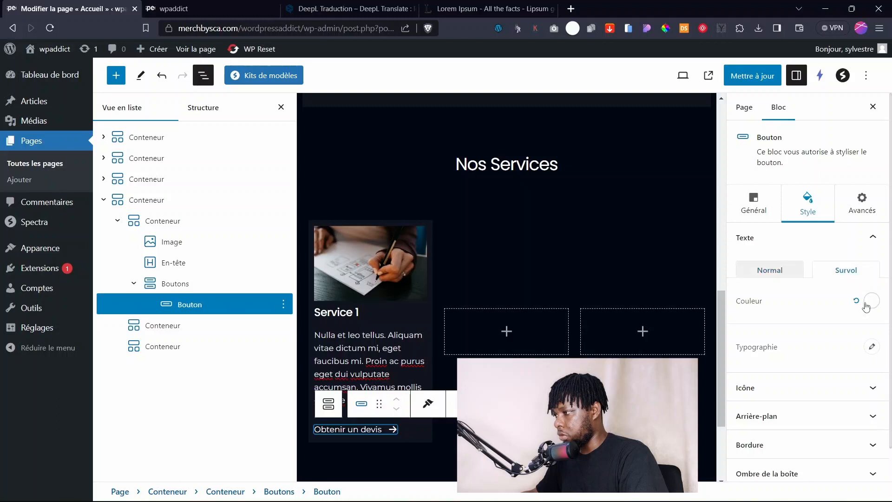
pyautogui.click(871, 301)
pyautogui.click(762, 278)
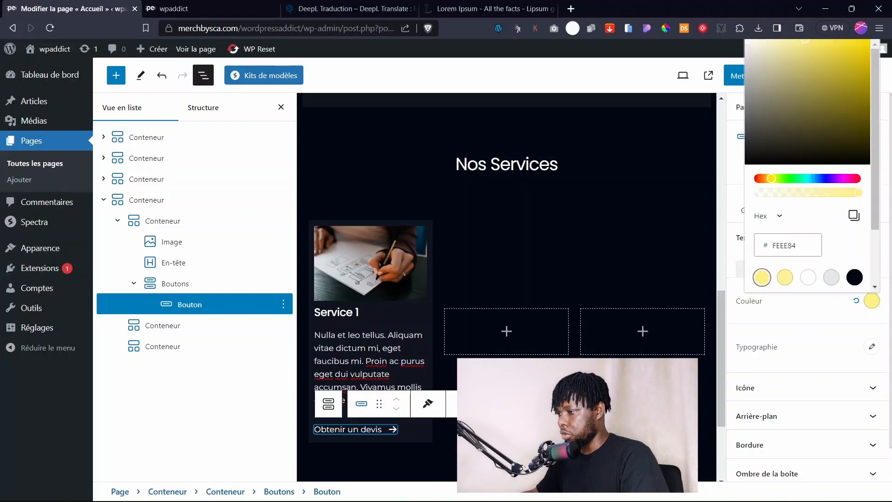
pyautogui.click(366, 429)
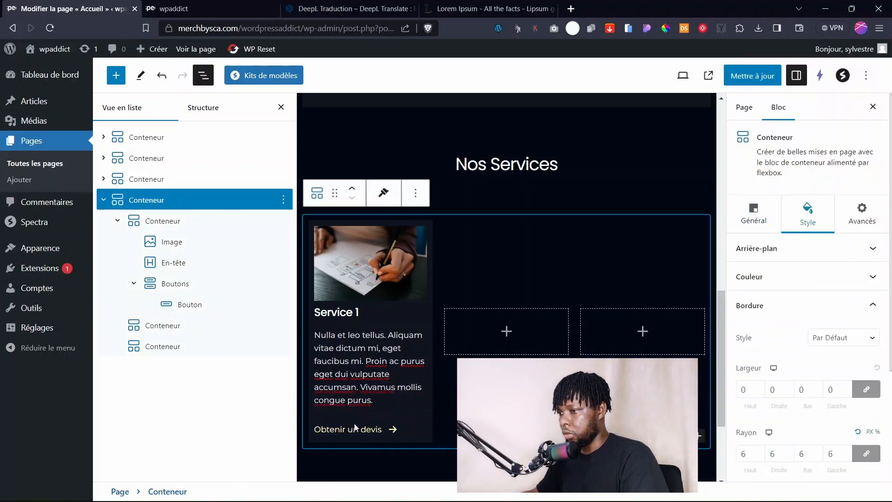
# Set the Obtenir un devis button's link to #.
pyautogui.click(346, 430)
pyautogui.click(754, 214)
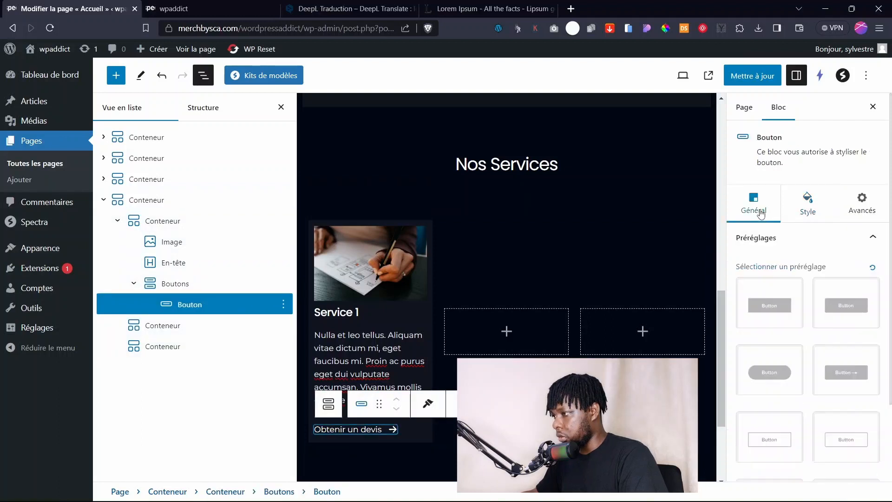
pyautogui.scroll(-2, 795, 379)
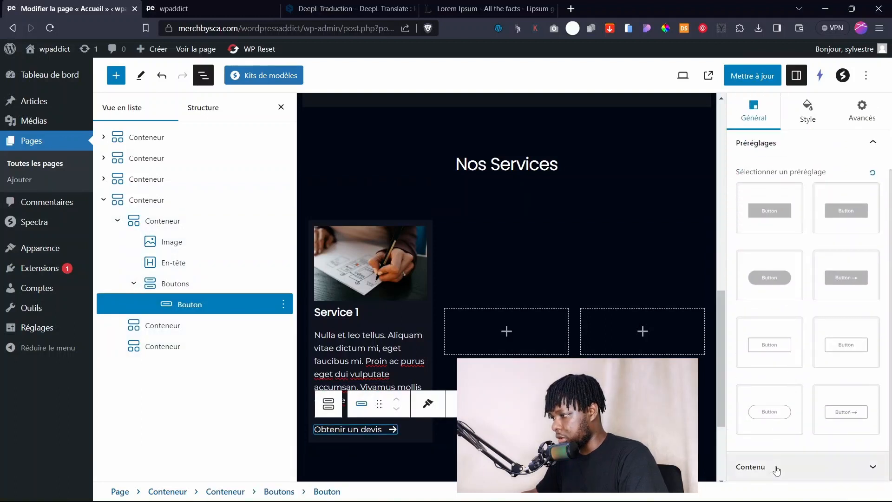
pyautogui.click(776, 468)
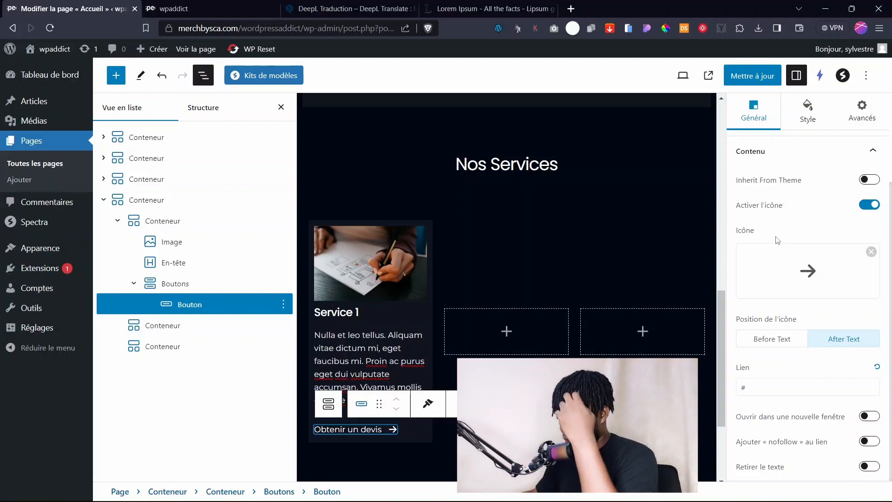
pyautogui.click(765, 389)
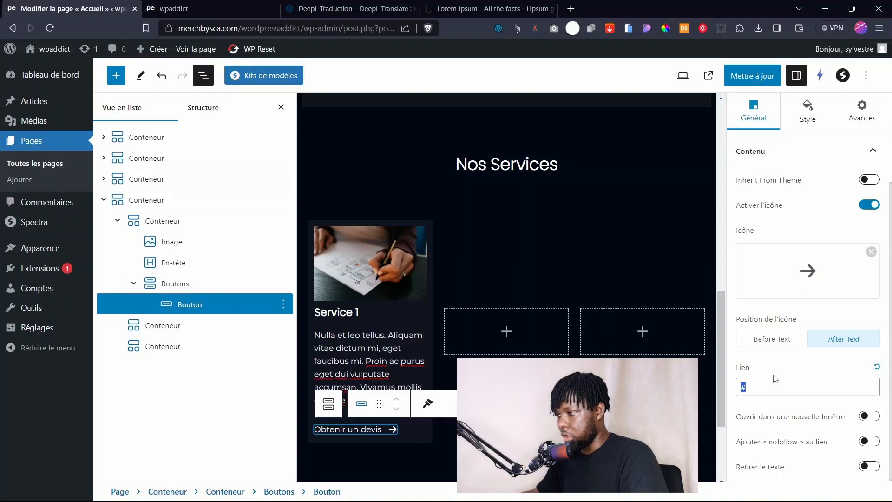
# Save the page and reload the live site to check the button.
pyautogui.click(753, 76)
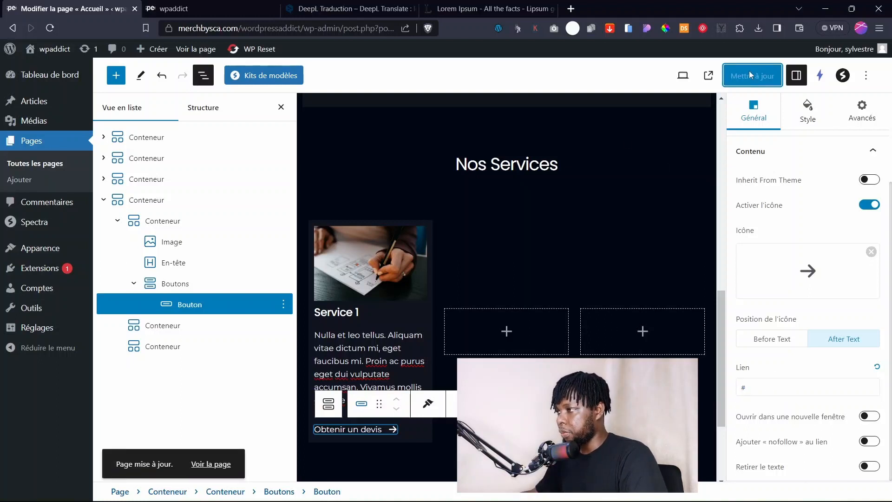
pyautogui.click(195, 9)
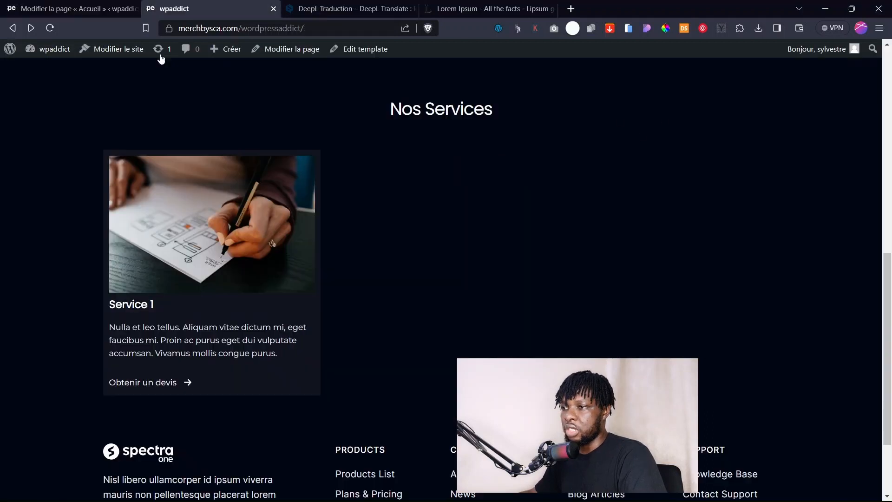
pyautogui.click(47, 28)
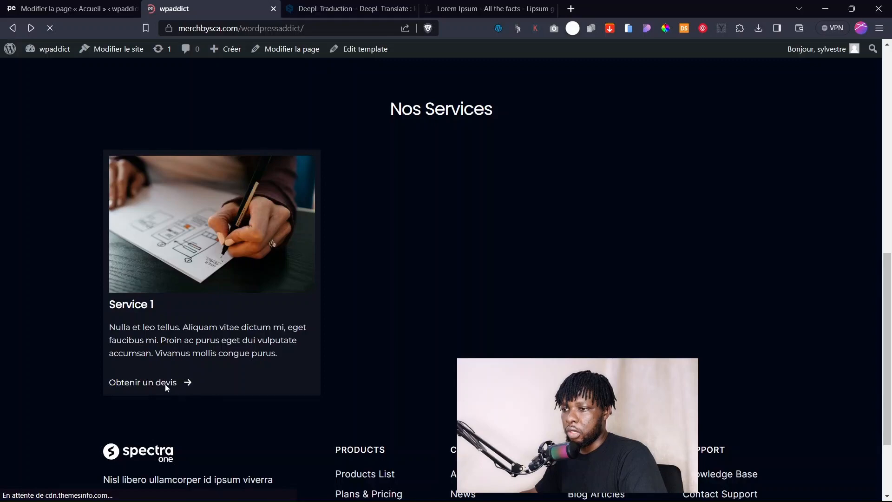
pyautogui.click(492, 167)
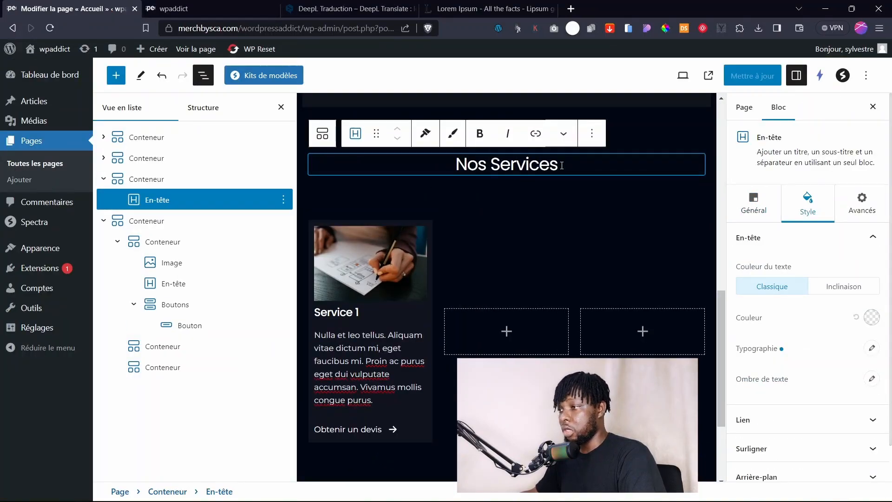
# Enable a subtitle on the Nos Services heading and paste copied Lorem Ipsum text into it.
pyautogui.click(754, 205)
pyautogui.click(762, 392)
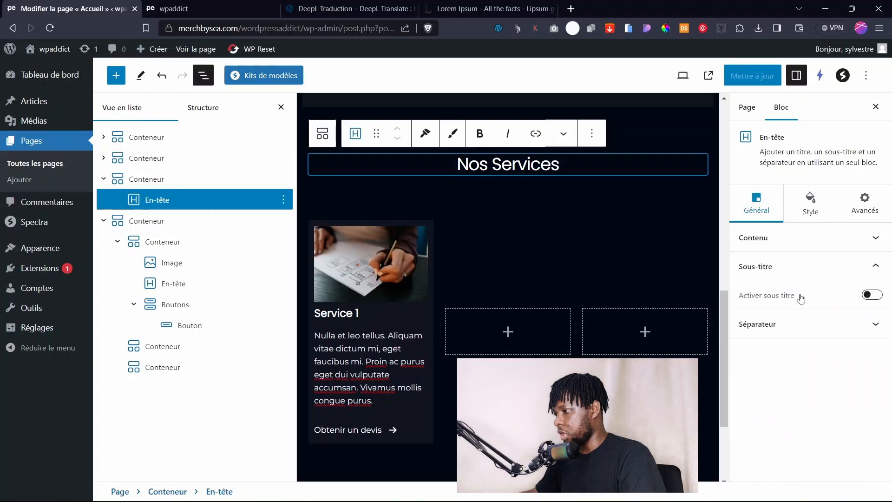
pyautogui.click(868, 295)
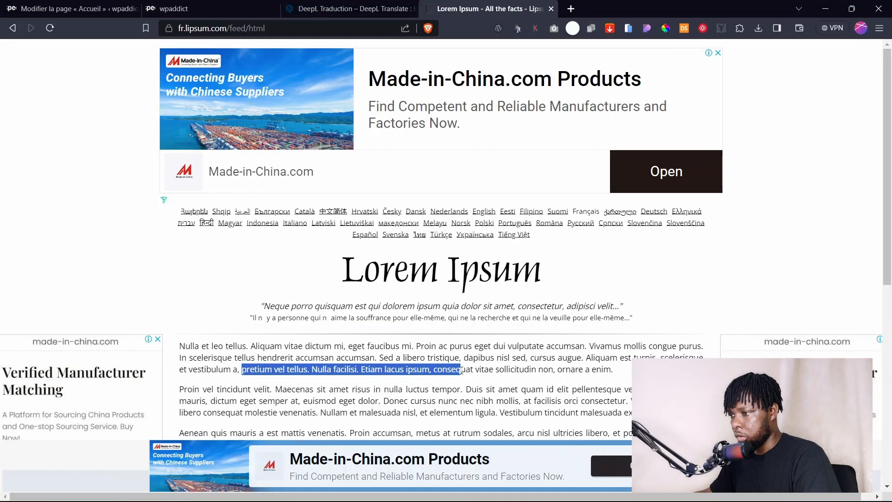
pyautogui.moveTo(460, 369); pyautogui.dragTo(553, 369)
pyautogui.hotkey('ctrl', 'c')
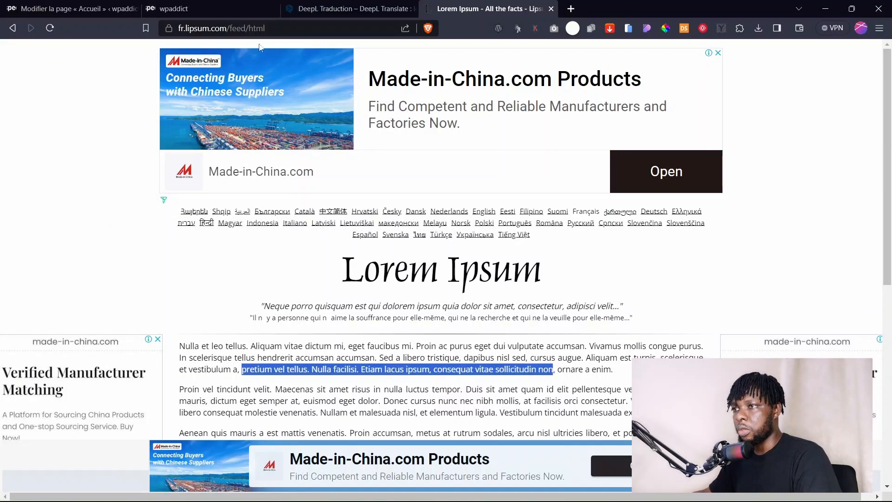
pyautogui.click(172, 9)
pyautogui.click(70, 9)
pyautogui.click(651, 162)
pyautogui.hotkey('ctrl', 'v')
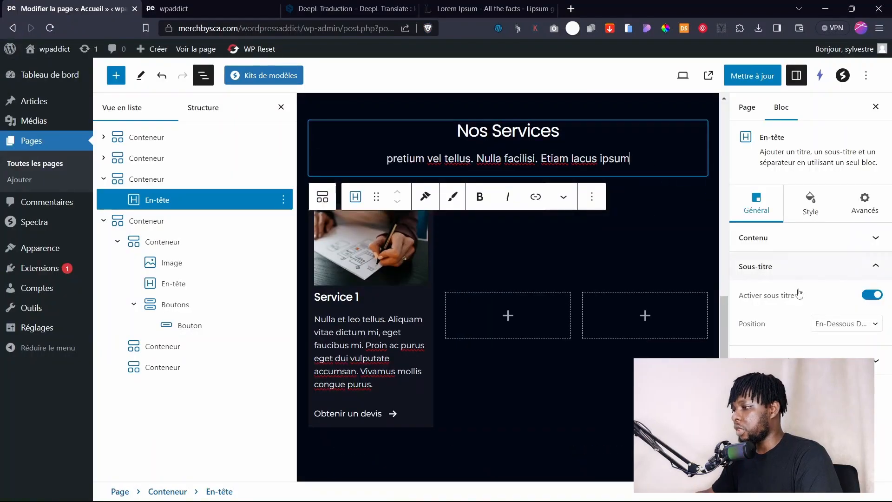
# Style the subtitle in Montserrat at a slightly smaller size and save the page.
pyautogui.click(810, 200)
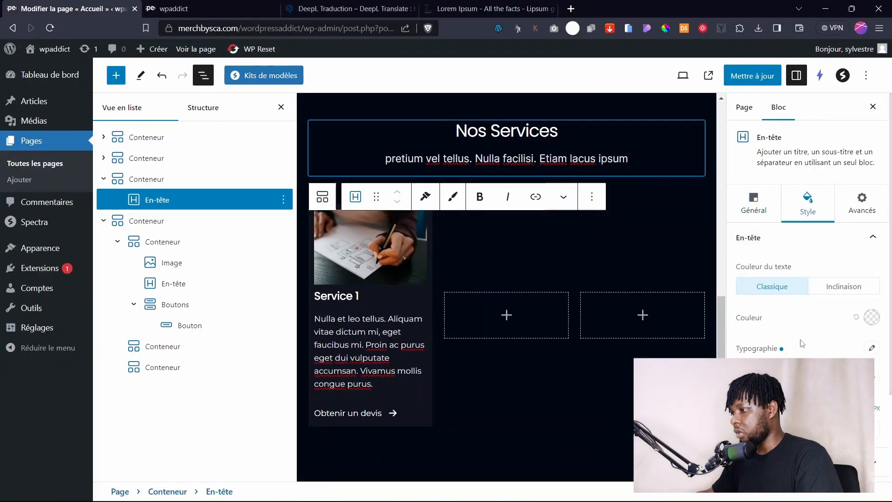
pyautogui.scroll(-4, 783, 297)
pyautogui.click(780, 356)
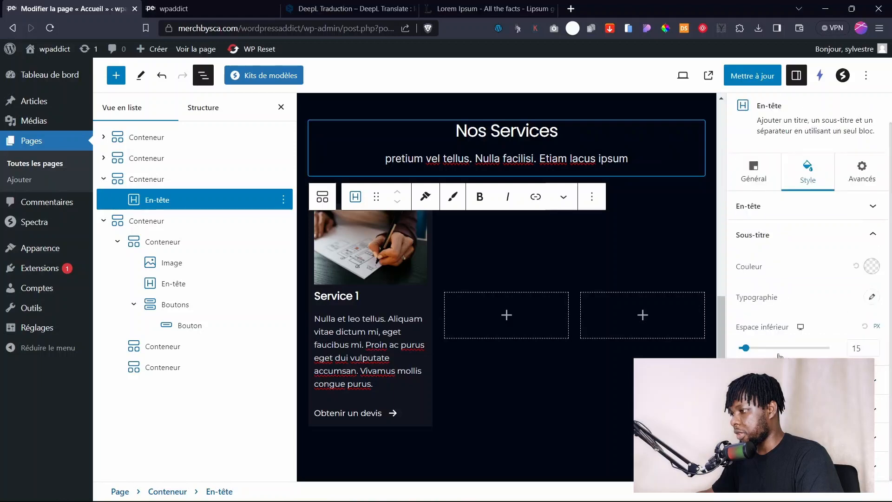
pyautogui.click(872, 297)
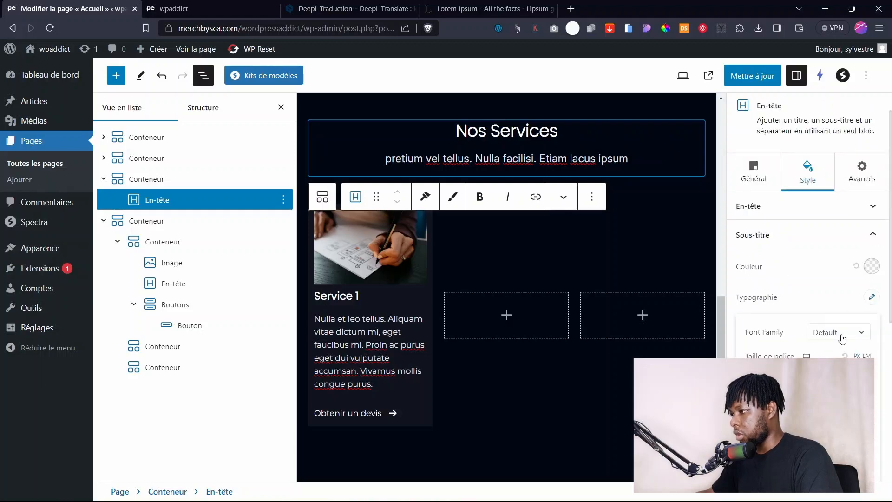
pyautogui.click(843, 339)
pyautogui.click(839, 378)
pyautogui.moveTo(789, 373); pyautogui.dragTo(756, 374)
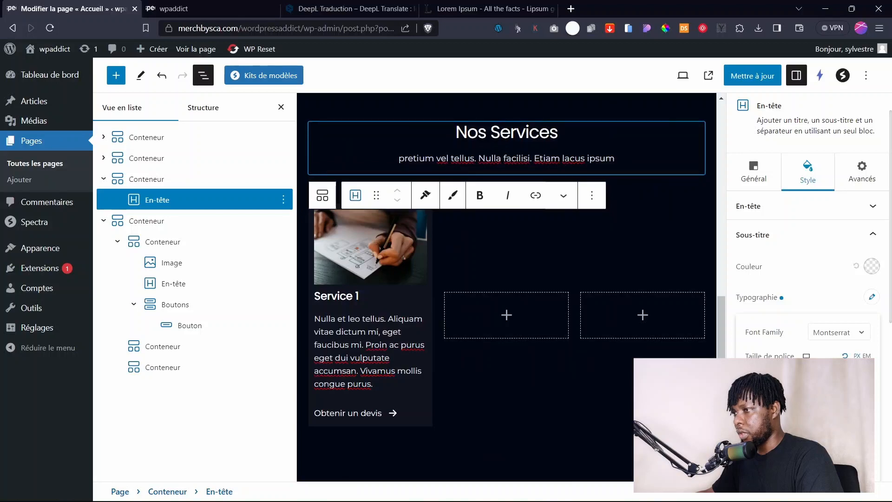
pyautogui.click(757, 85)
pyautogui.scroll(2, 522, 290)
pyautogui.click(522, 290)
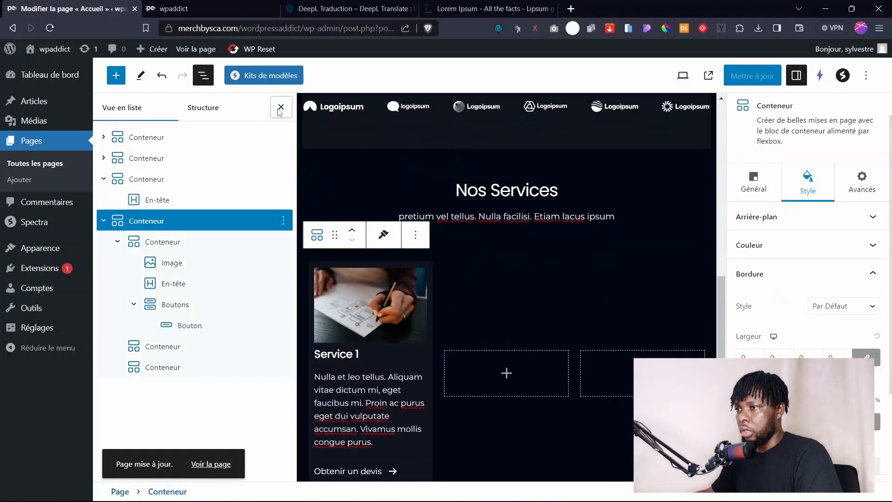
# Duplicate the Service 1 card twice to make three service cards.
pyautogui.click(281, 107)
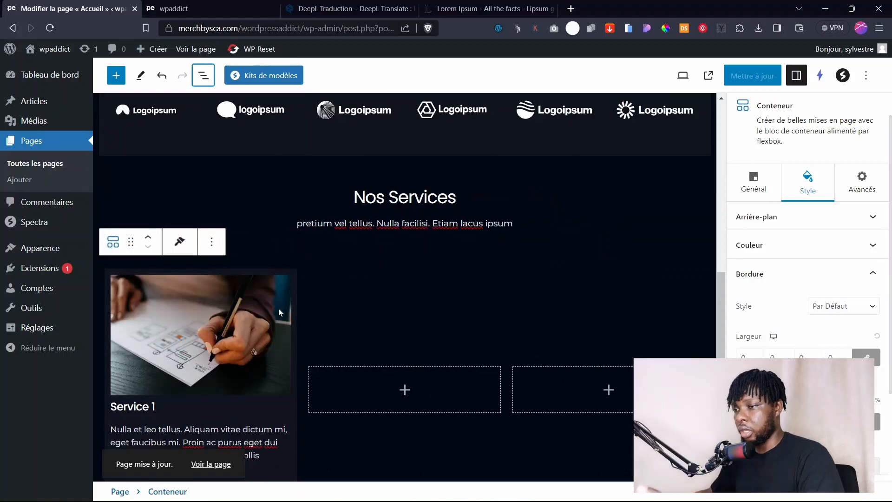
pyautogui.scroll(-3, 278, 308)
pyautogui.click(255, 320)
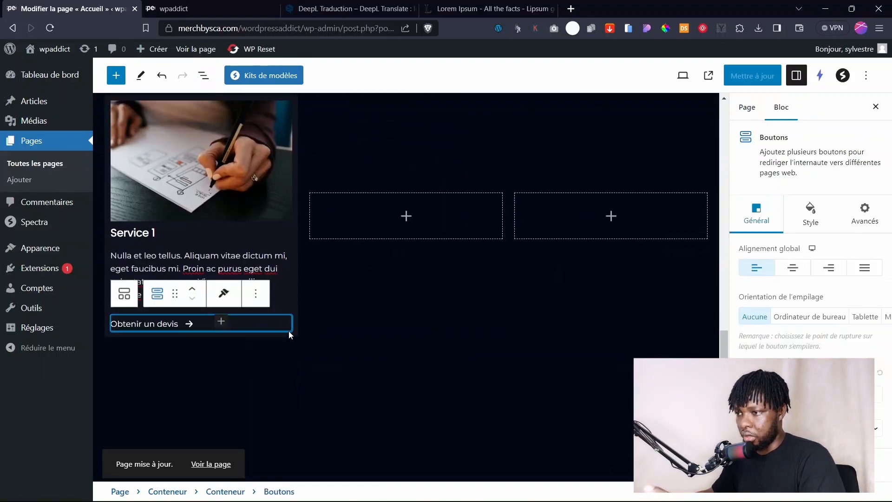
pyautogui.click(289, 335)
pyautogui.scroll(3, 361, 320)
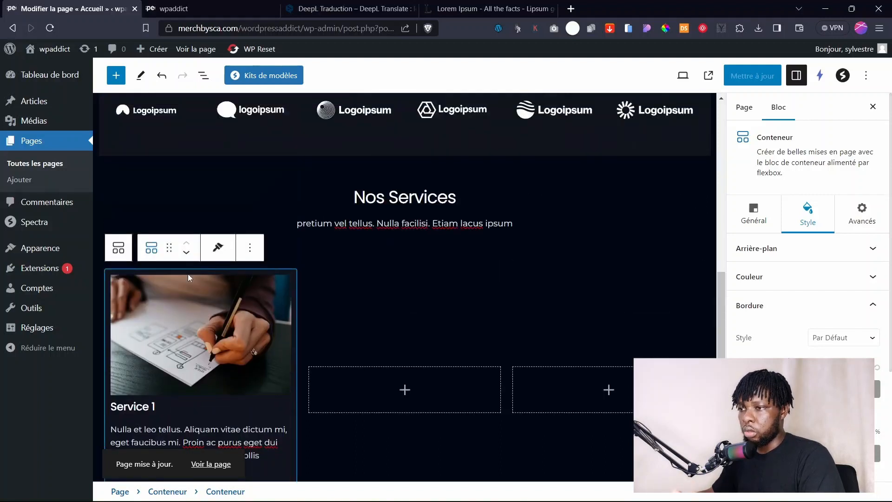
pyautogui.click(242, 254)
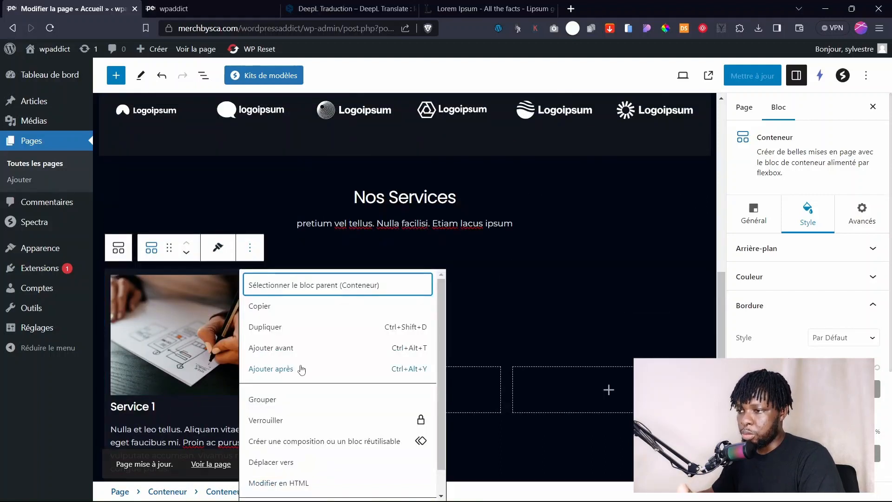
pyautogui.click(370, 327)
pyautogui.scroll(-2, 420, 249)
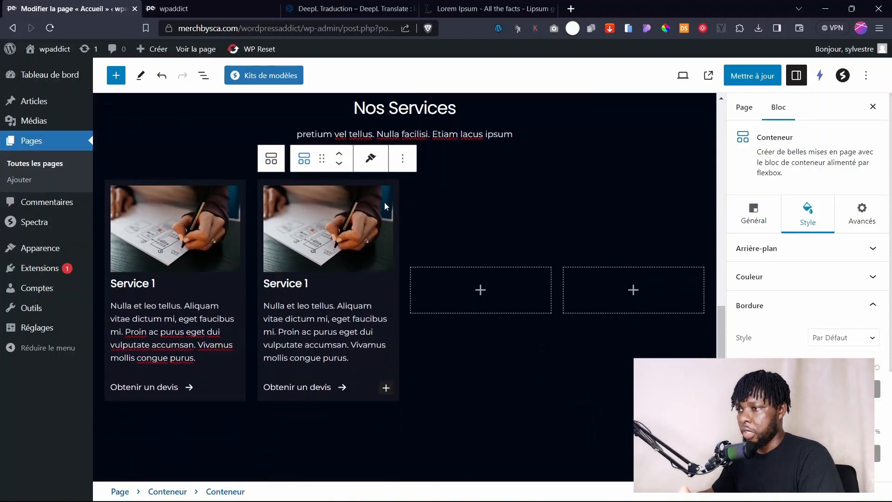
pyautogui.click(401, 161)
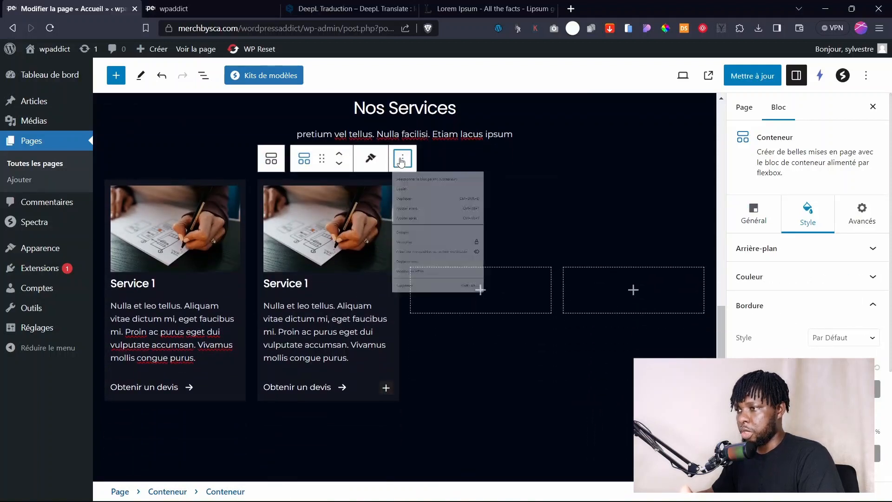
pyautogui.click(447, 251)
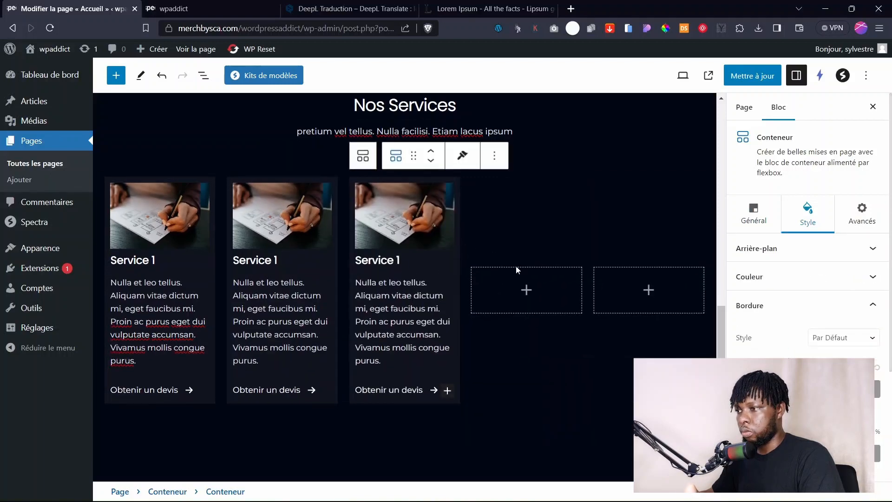
# Delete the two empty placeholder containers in List View and save the page.
pyautogui.click(205, 75)
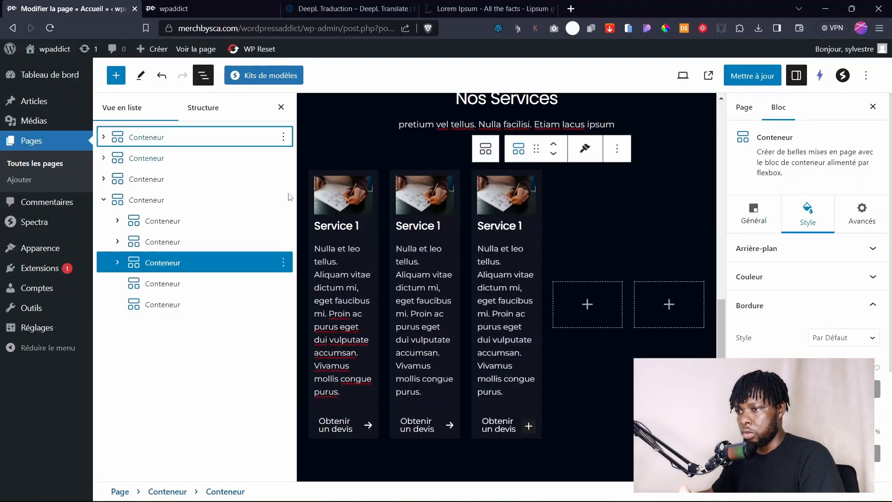
pyautogui.click(283, 305)
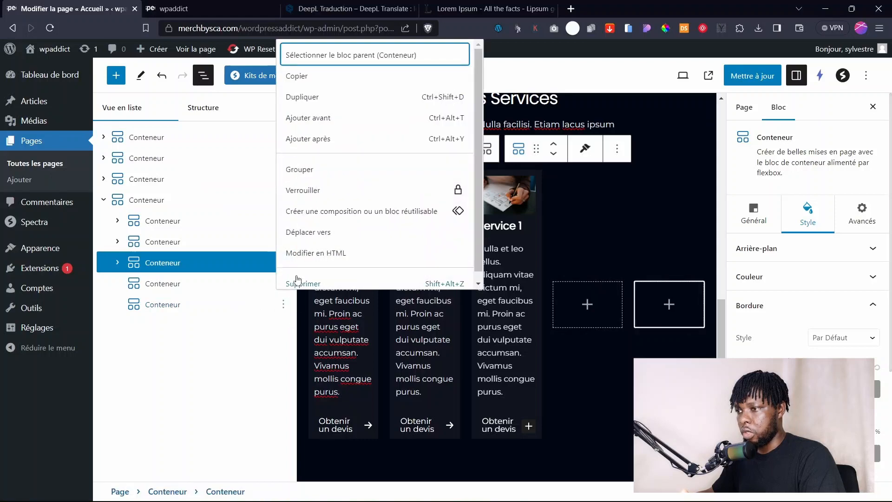
pyautogui.click(298, 281)
pyautogui.click(283, 285)
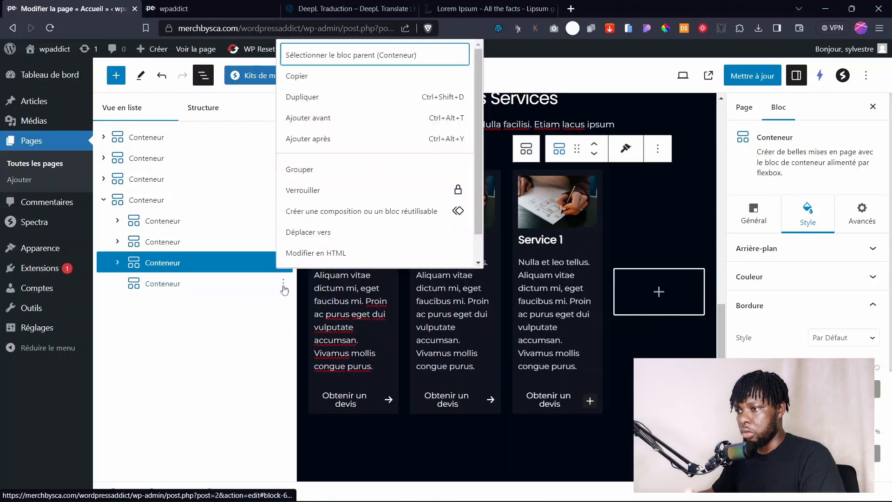
pyautogui.scroll(-1, 368, 234)
pyautogui.click(332, 256)
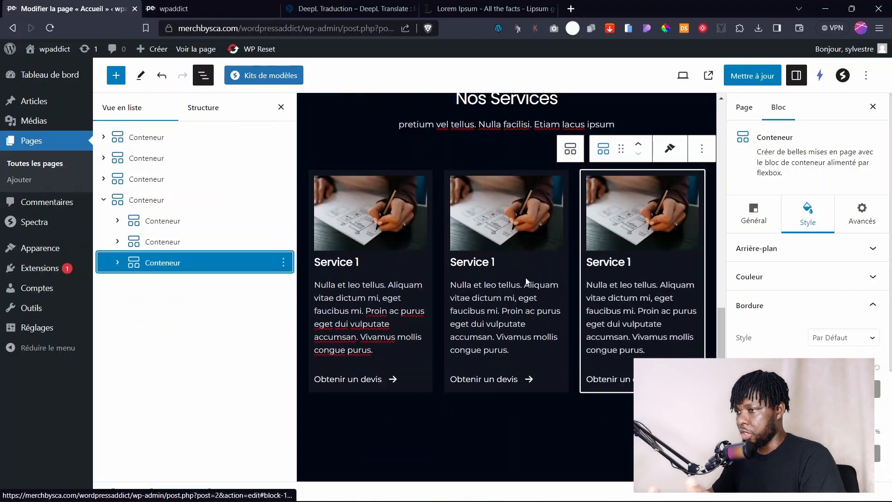
pyautogui.click(282, 108)
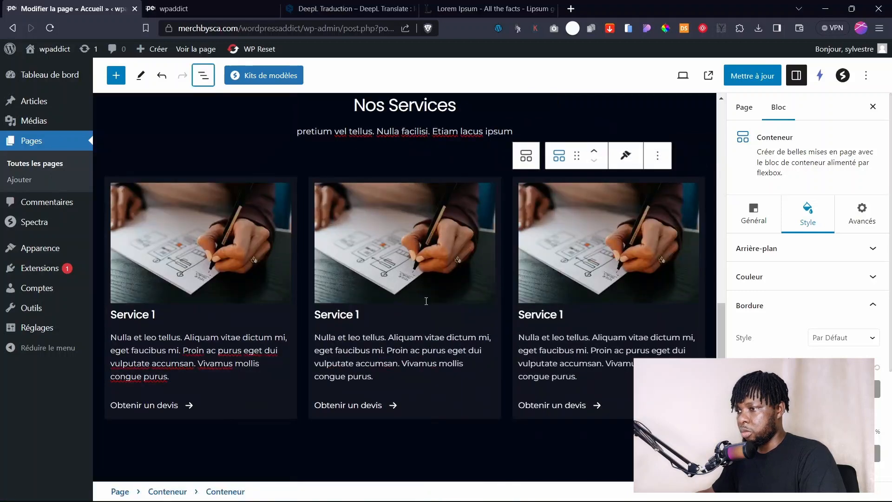
pyautogui.click(752, 75)
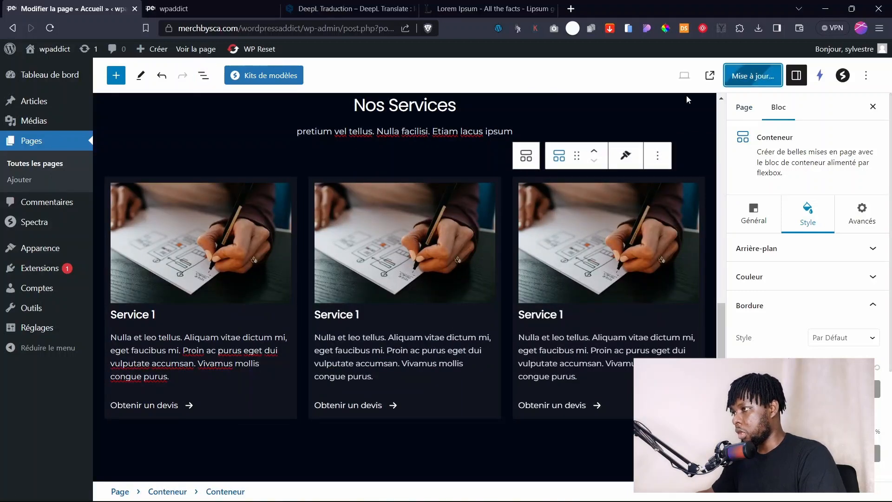
pyautogui.click(413, 252)
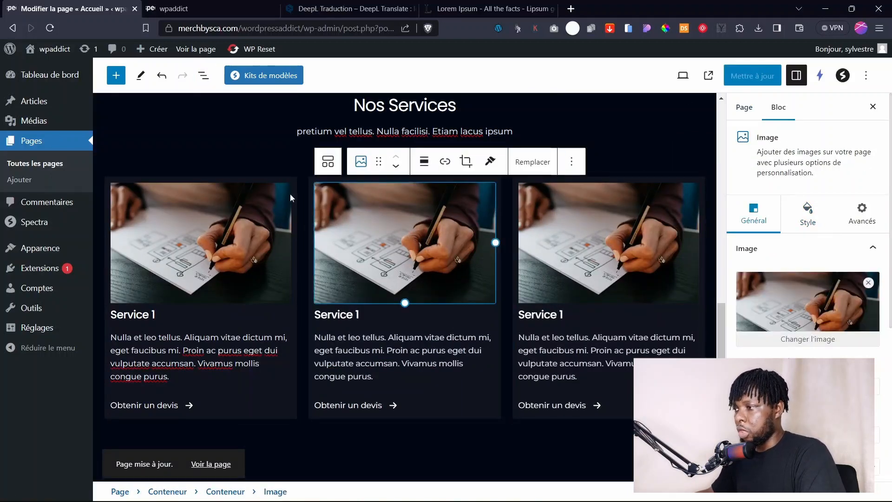
# Swap the middle card image for the sticky-notes photo and the right card image for the man-at-computer photo.
pyautogui.click(807, 342)
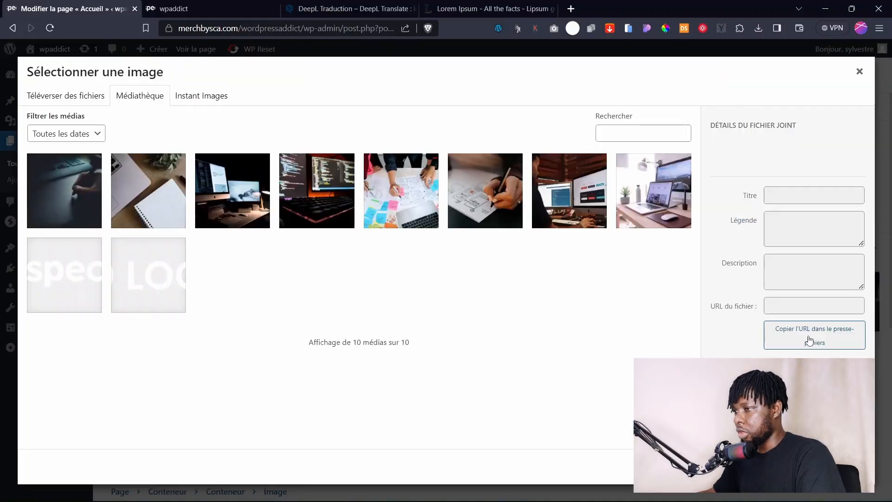
pyautogui.click(409, 215)
pyautogui.click(839, 466)
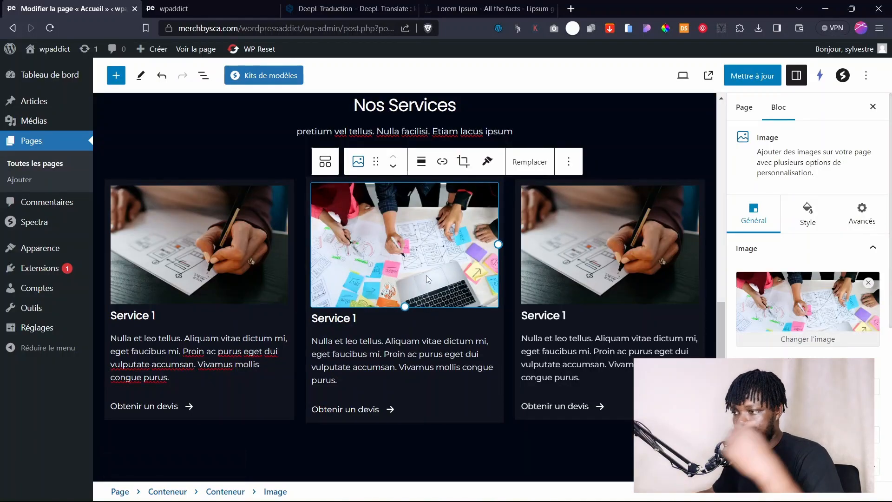
pyautogui.click(586, 265)
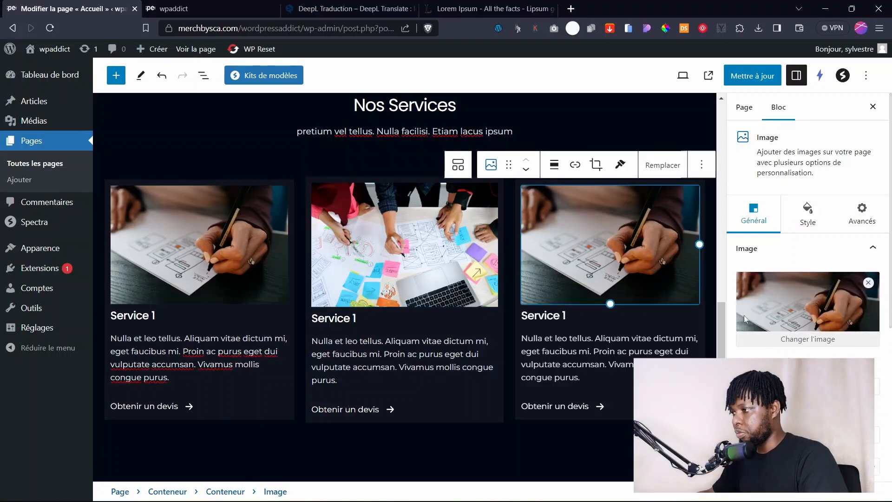
pyautogui.click(806, 342)
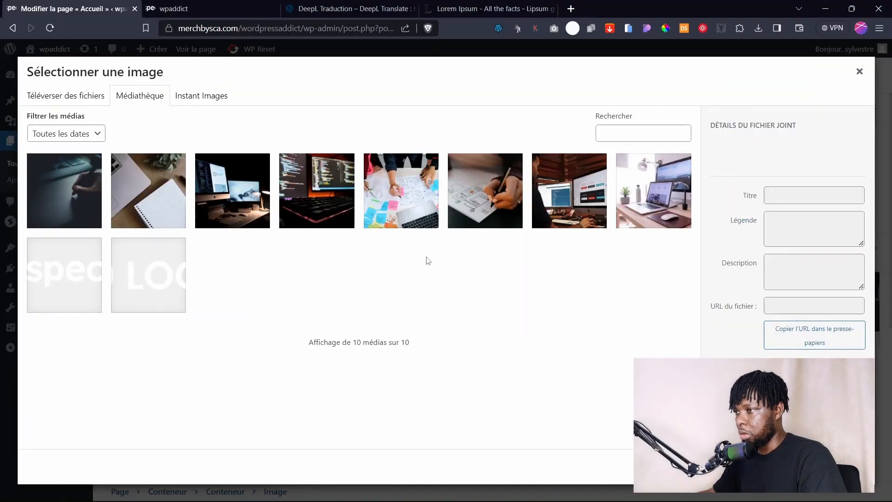
pyautogui.click(503, 201)
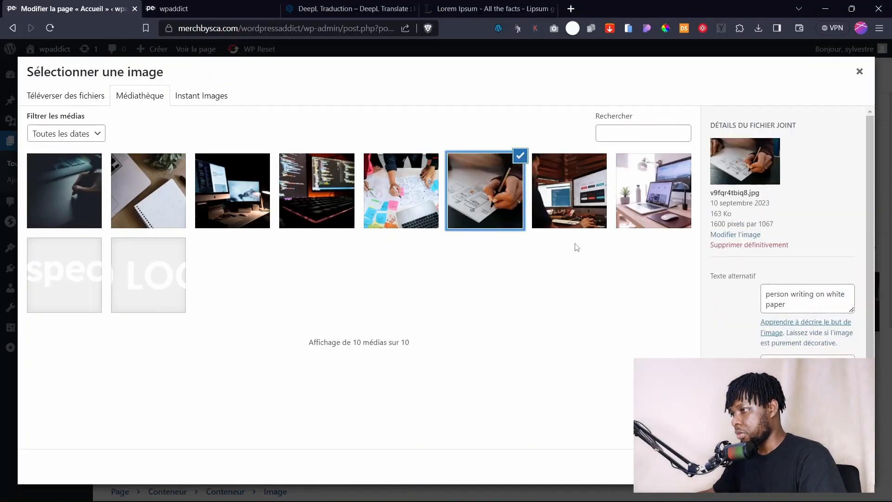
pyautogui.click(582, 225)
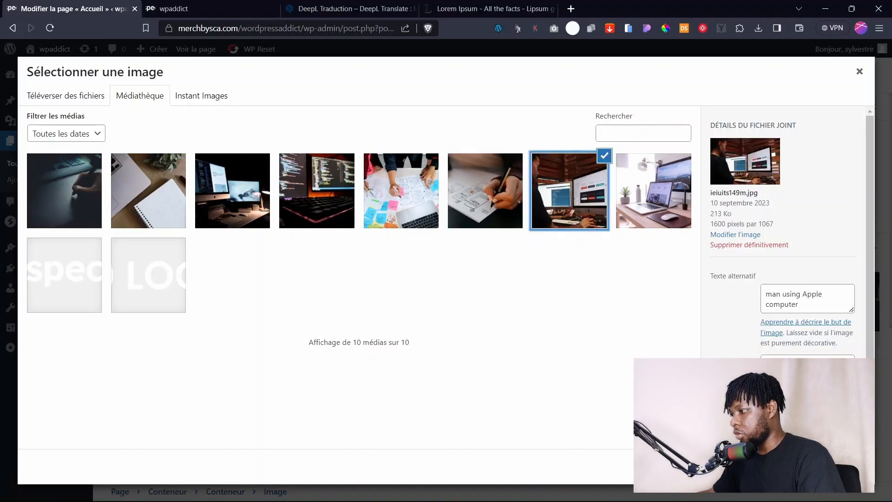
pyautogui.click(836, 466)
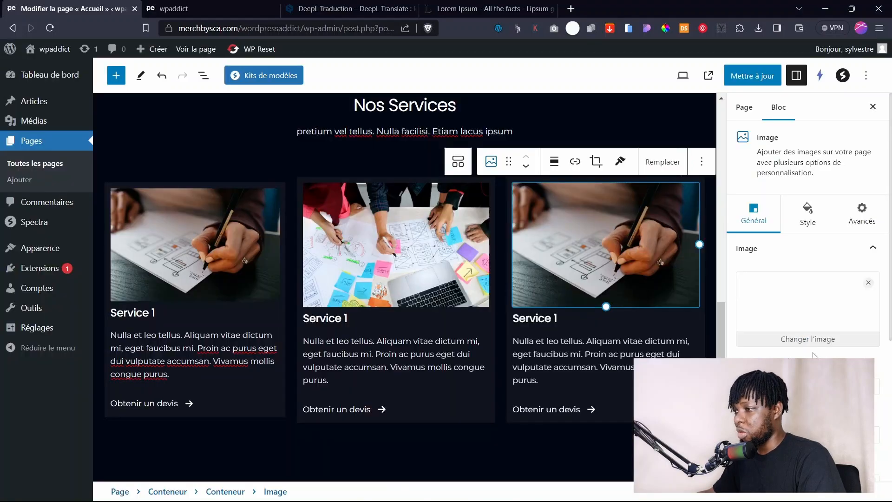
# Save the page and reload the live homepage to see the new card photos.
pyautogui.click(766, 82)
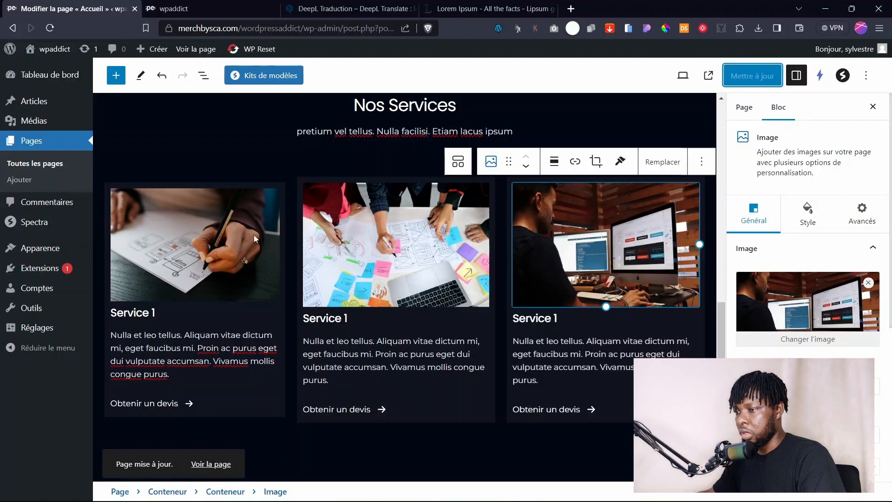
pyautogui.click(225, 244)
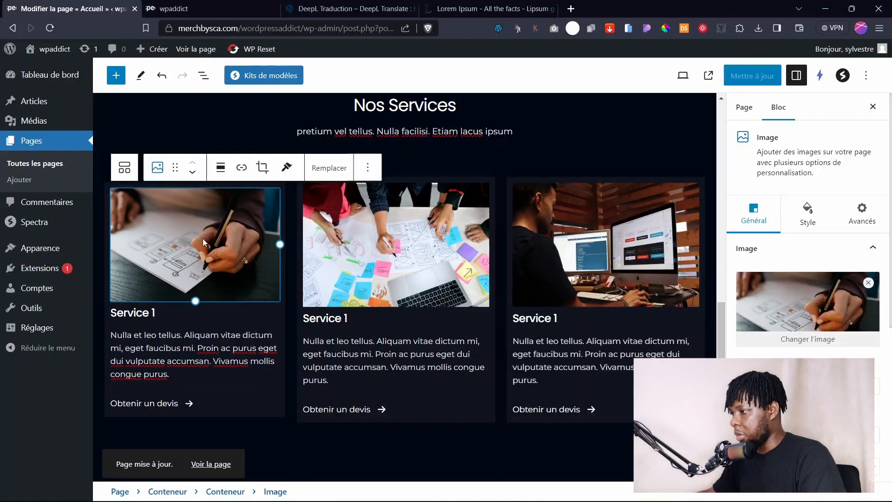
pyautogui.click(807, 216)
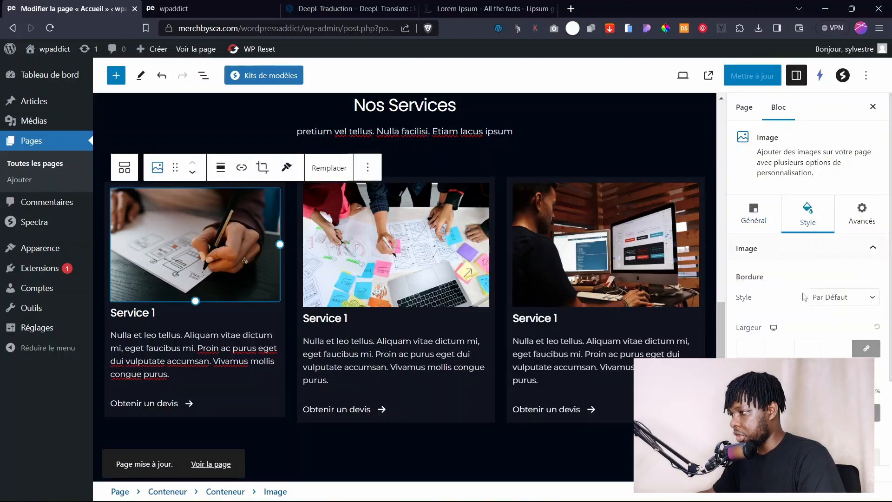
pyautogui.scroll(-3, 764, 308)
pyautogui.scroll(2, 764, 307)
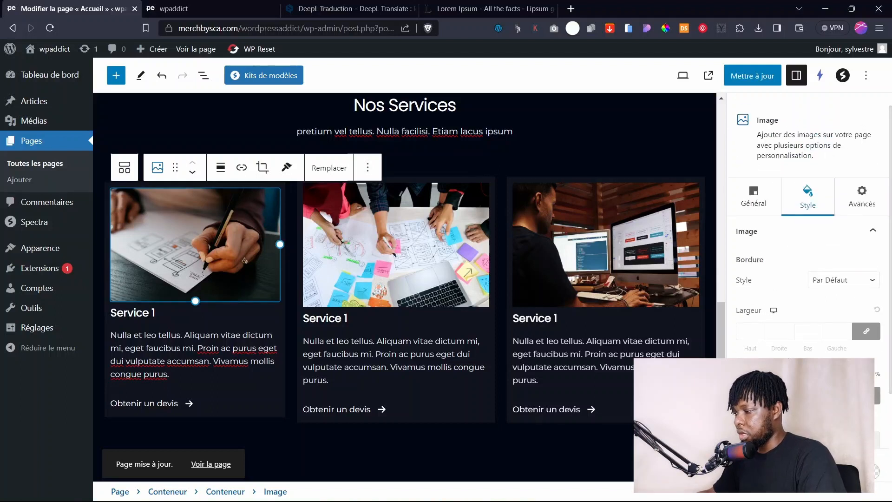
pyautogui.click(395, 290)
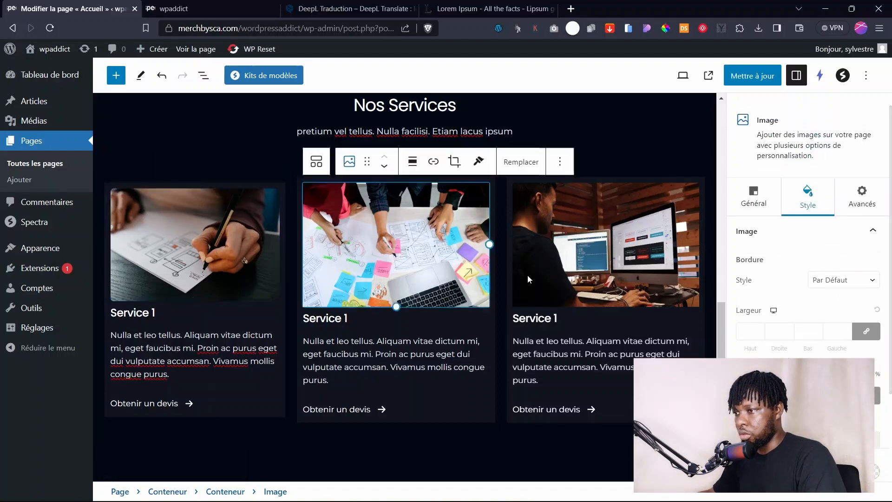
pyautogui.click(174, 8)
pyautogui.press('F5')
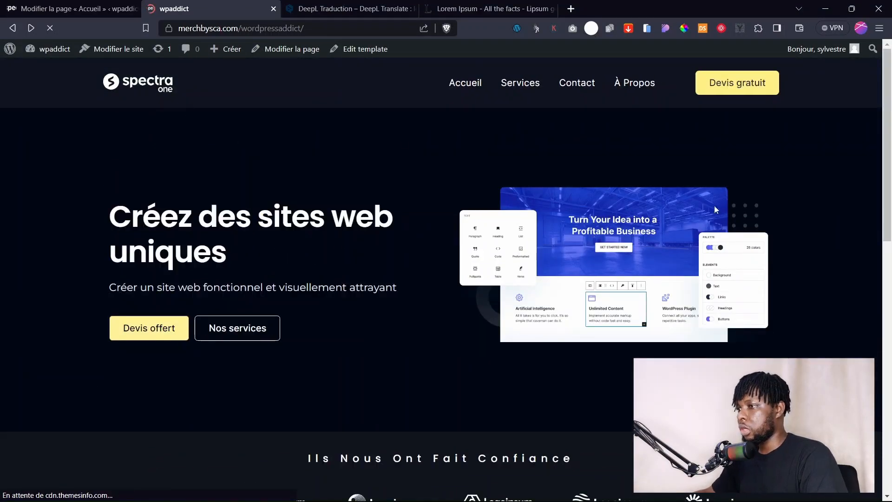
# Retitle the middle and right service card headings from Service 1 to Service 2.
pyautogui.scroll(-10, 715, 209)
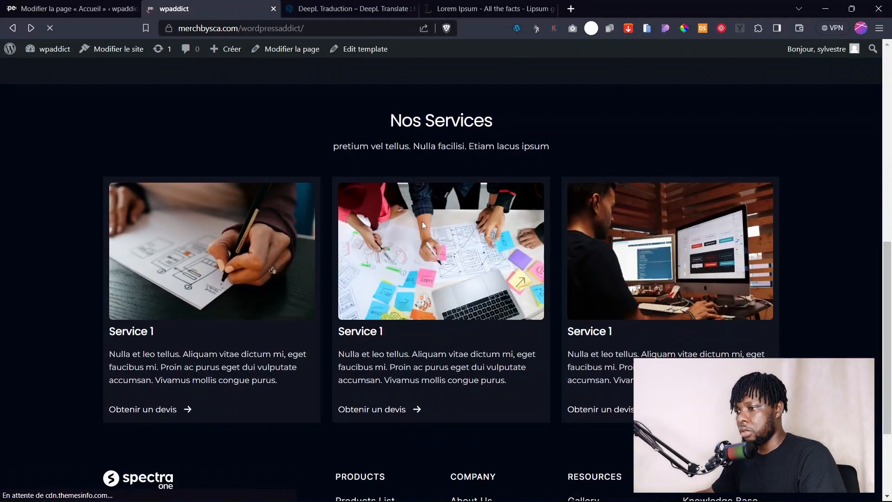
pyautogui.scroll(-3, 421, 221)
pyautogui.scroll(3, 422, 221)
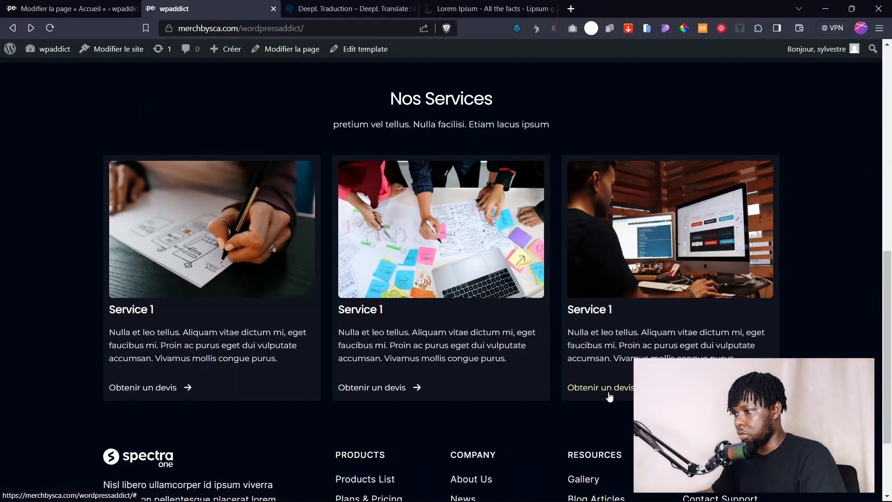
pyautogui.click(25, 8)
pyautogui.click(349, 319)
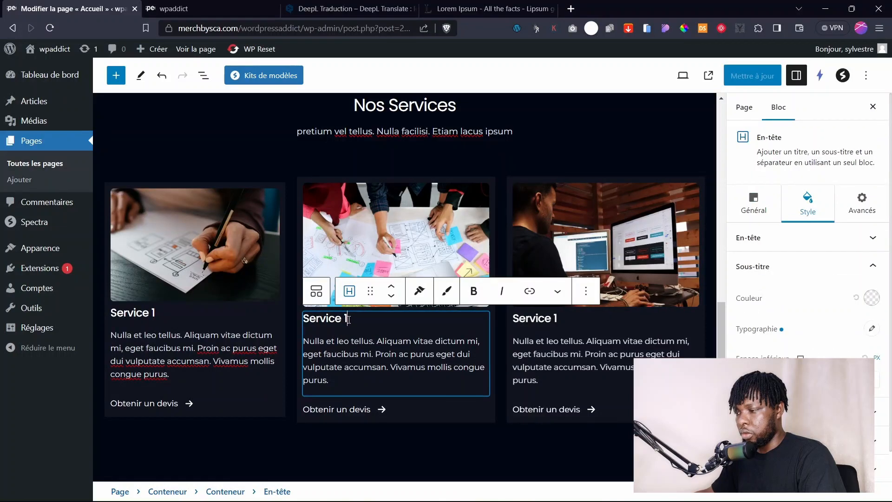
pyautogui.press('BackSpace')
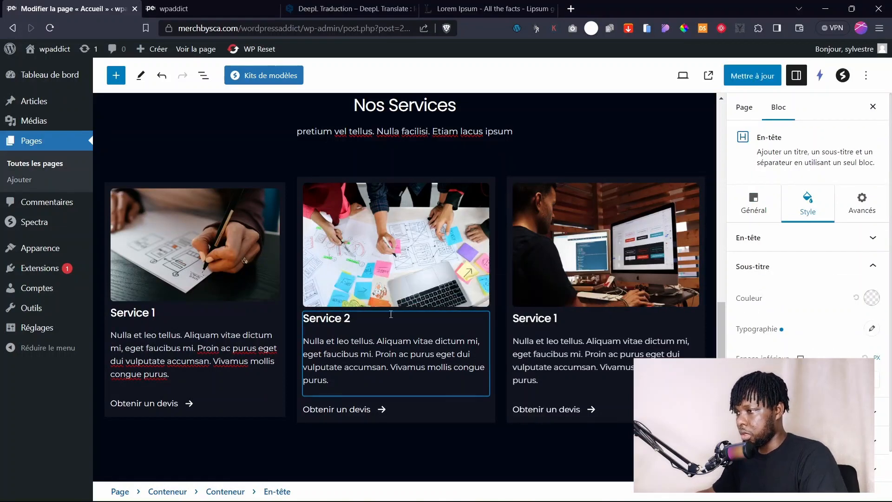
pyautogui.write('2')
pyautogui.click(569, 319)
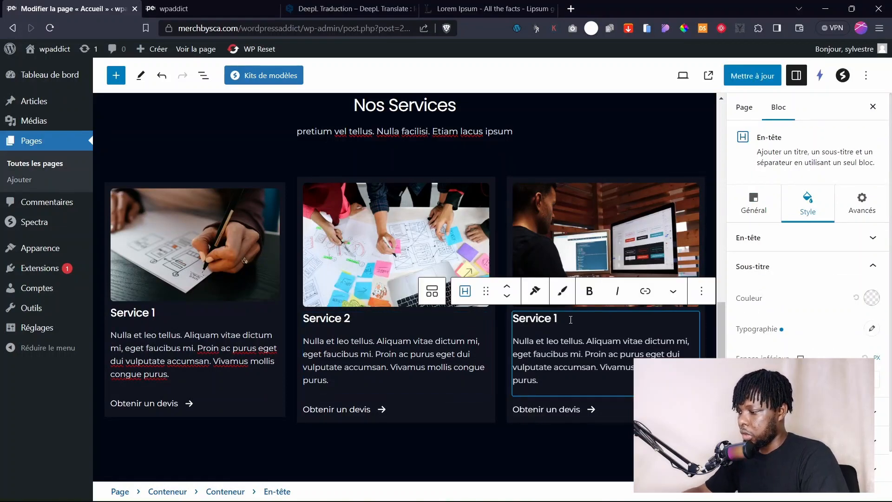
pyautogui.press('BackSpace')
# Finish the right card heading as Service 2, save, and reload the live page.
pyautogui.write('2')
pyautogui.click(753, 76)
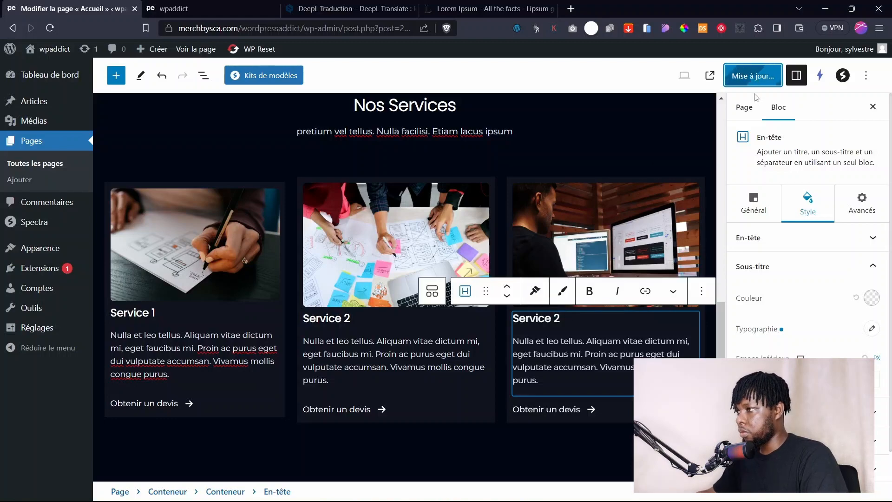
pyautogui.click(186, 9)
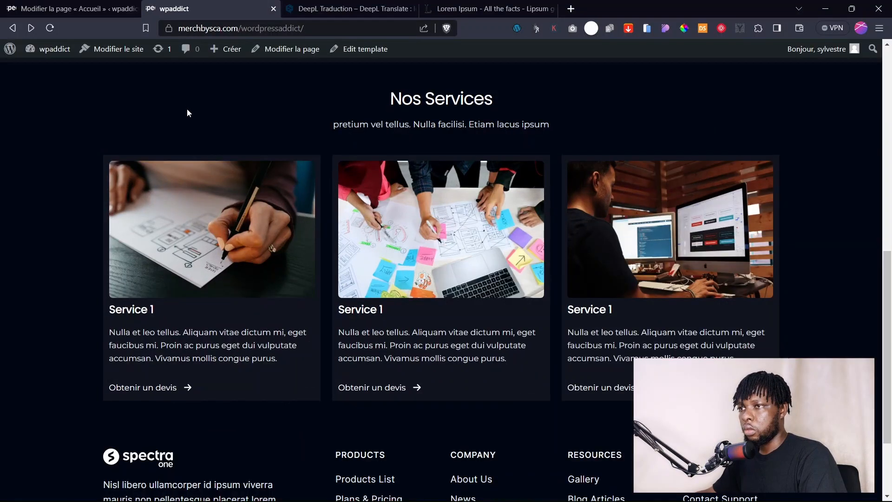
pyautogui.scroll(10, 187, 113)
pyautogui.press('F5')
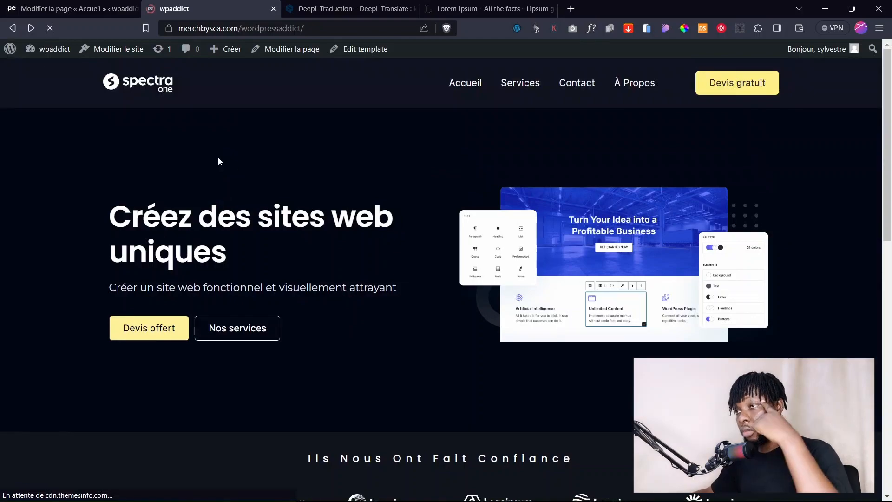
# Review the service cards on the live page, then return to the Accueil editor.
pyautogui.scroll(-3, 415, 252)
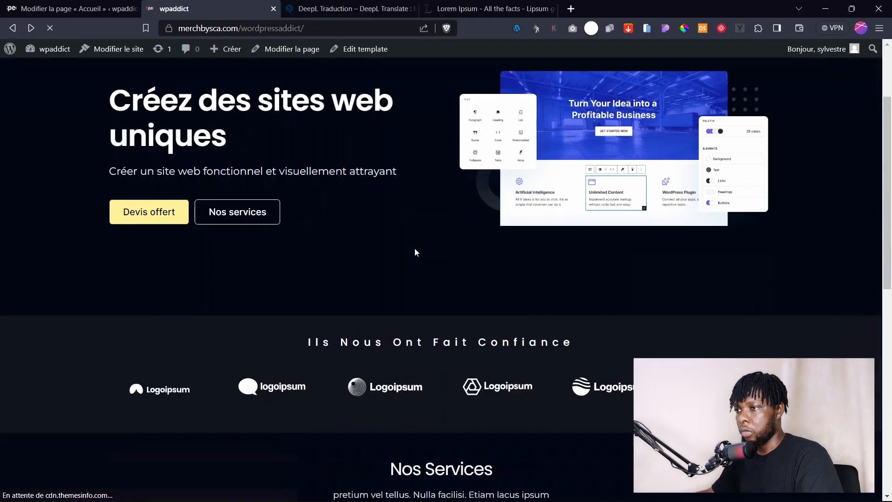
pyautogui.scroll(-6, 415, 252)
pyautogui.scroll(3, 415, 252)
pyautogui.scroll(-3, 415, 252)
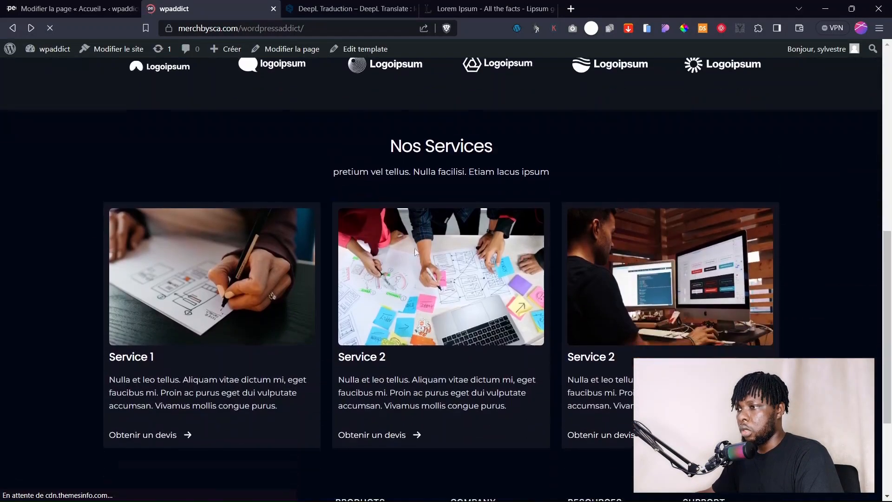
pyautogui.scroll(9, 414, 251)
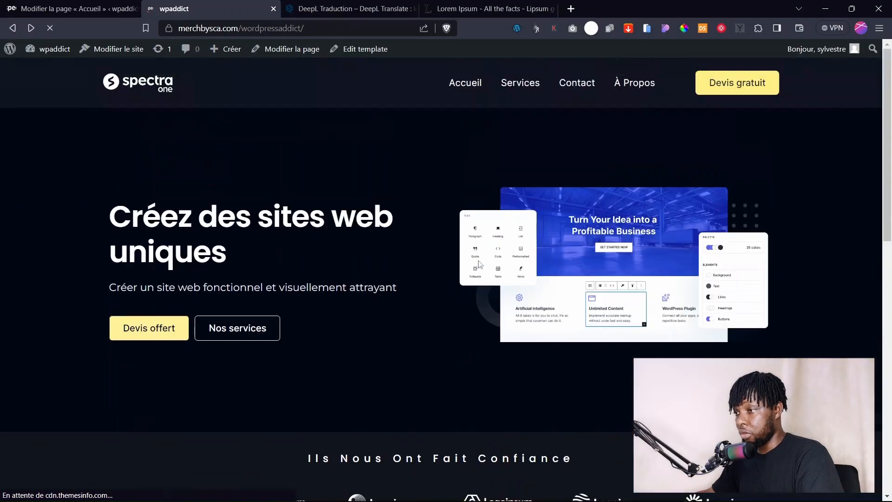
pyautogui.scroll(-5, 480, 264)
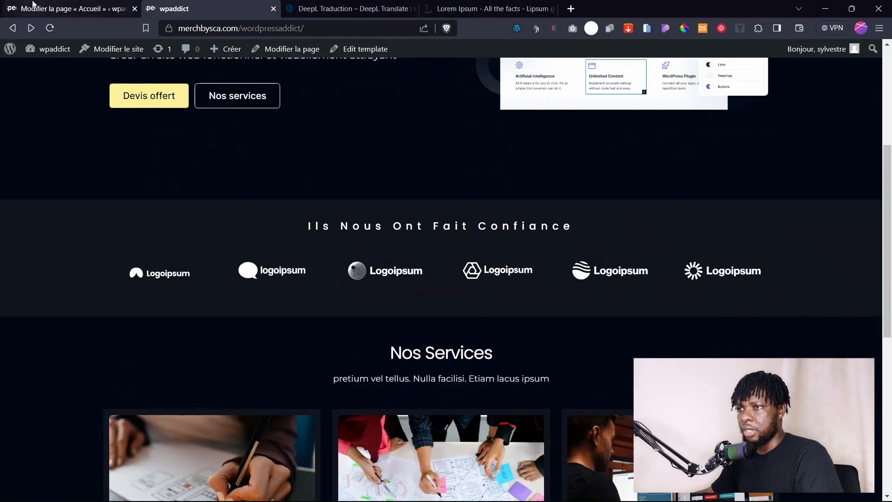
pyautogui.click(68, 10)
pyautogui.scroll(3, 463, 208)
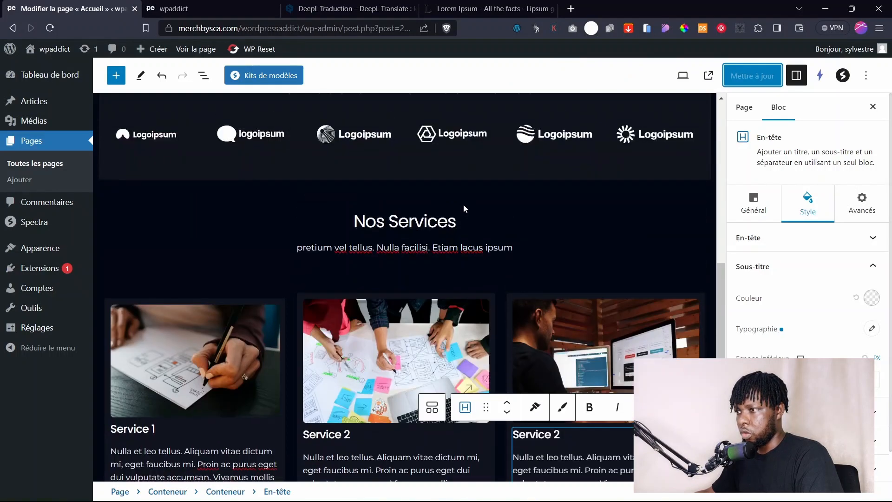
# Raise the Nos Services container's top margin to 45.
pyautogui.click(463, 209)
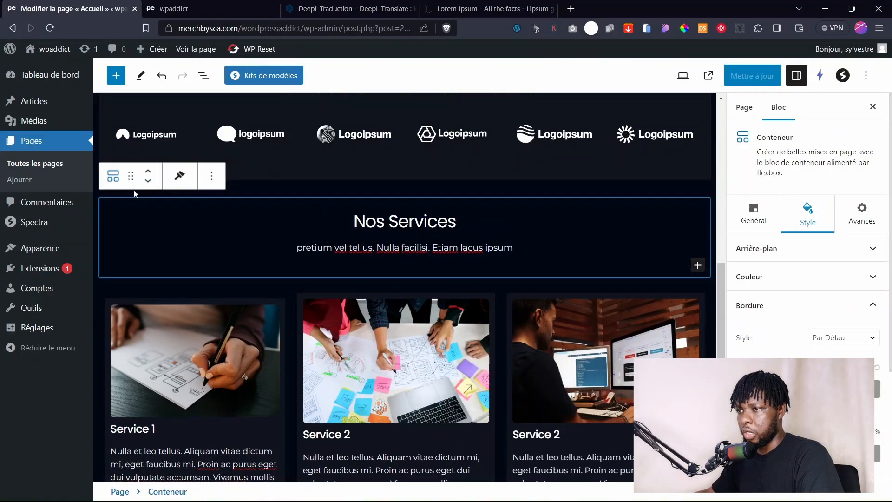
pyautogui.click(204, 76)
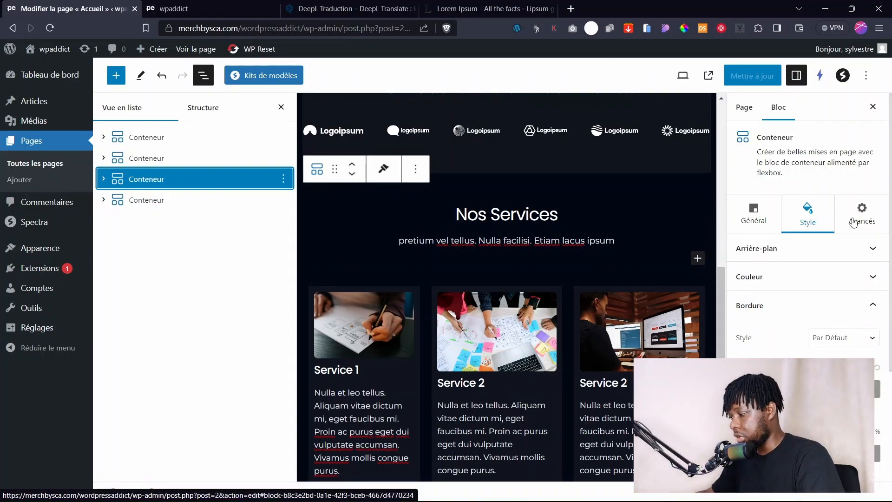
pyautogui.scroll(-3, 818, 299)
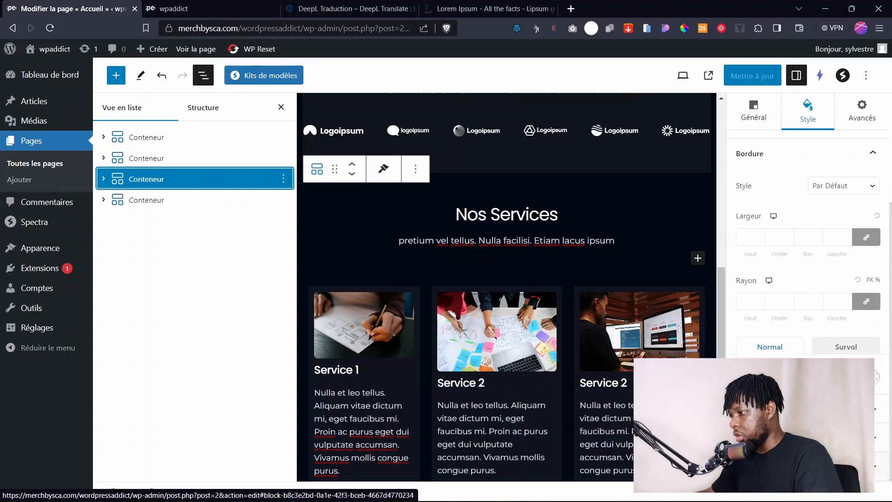
pyautogui.click(790, 466)
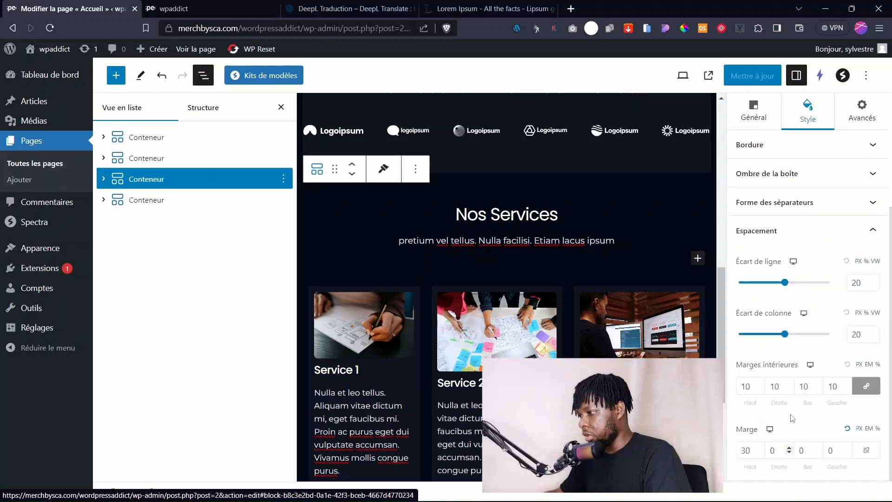
pyautogui.click(760, 449)
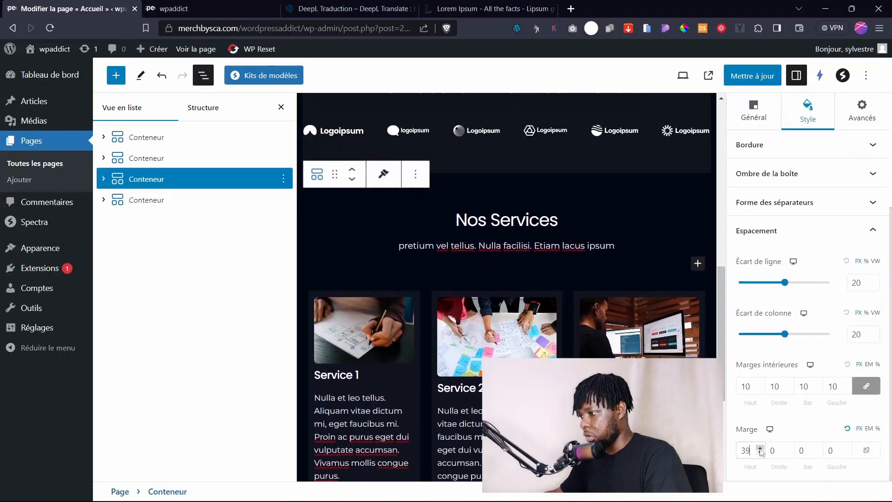
pyautogui.click(760, 449)
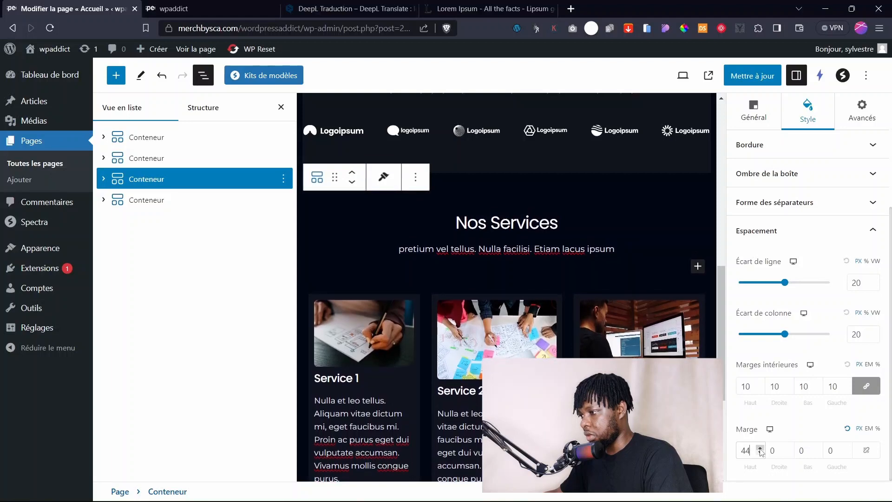
# Save the page and reload the live site to check the new spacing.
pyautogui.click(753, 75)
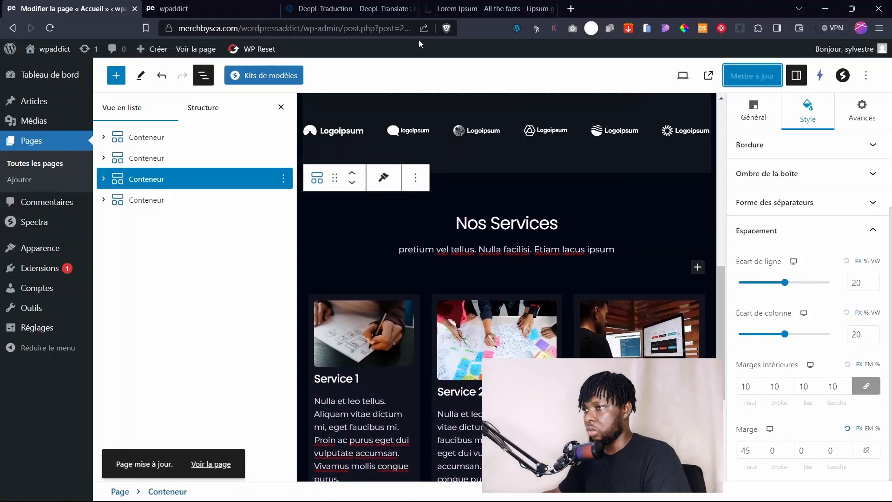
pyautogui.click(174, 5)
pyautogui.scroll(1, 77, 96)
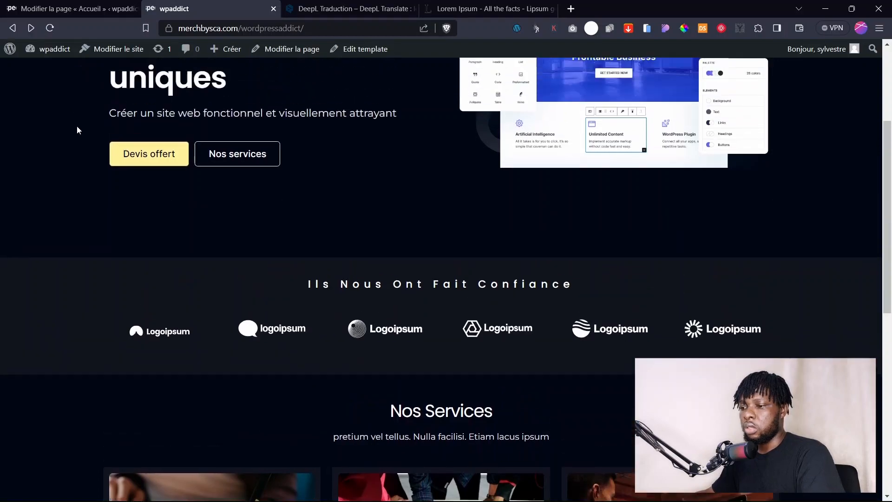
pyautogui.hotkey('ctrl', 'r')
pyautogui.scroll(-3, 378, 263)
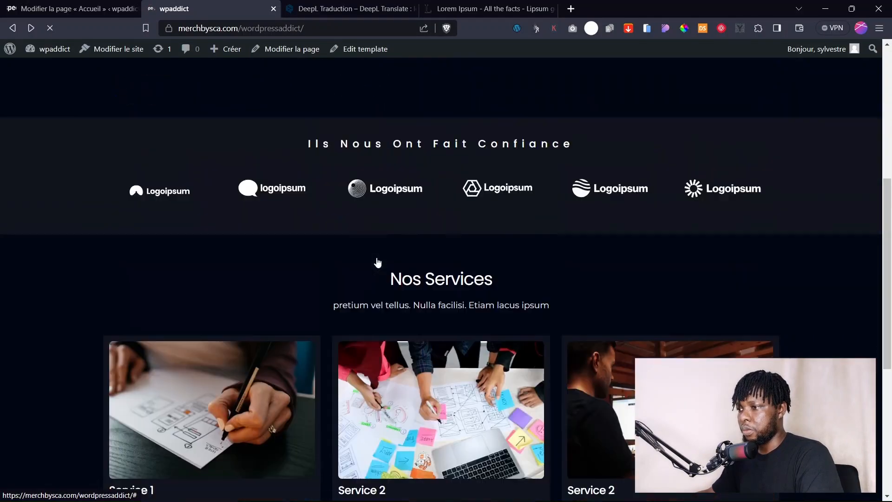
pyautogui.scroll(1, 432, 311)
pyautogui.scroll(5, 529, 293)
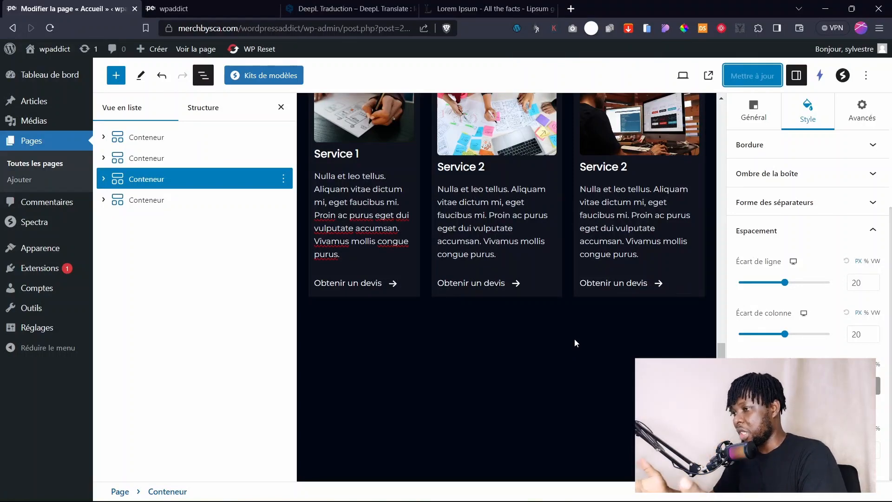
# Duplicate the Nos Services section container with Ctrl+Shift+D.
pyautogui.scroll(7, 574, 340)
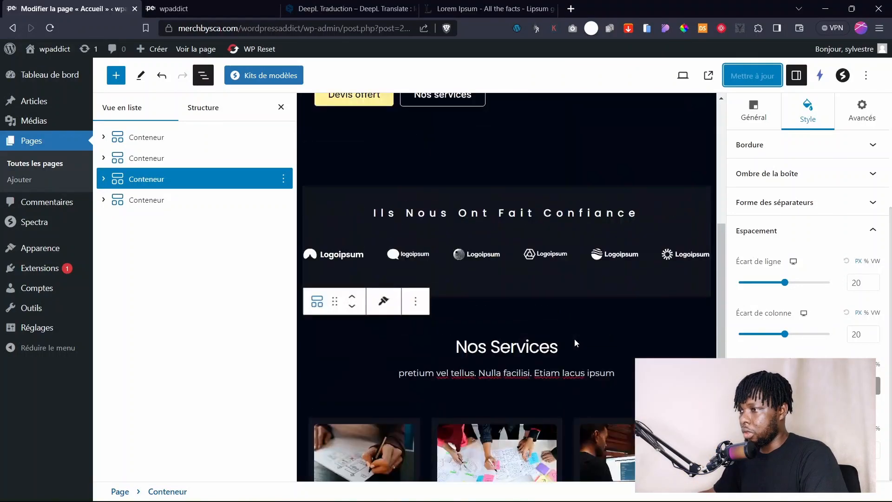
pyautogui.click(575, 343)
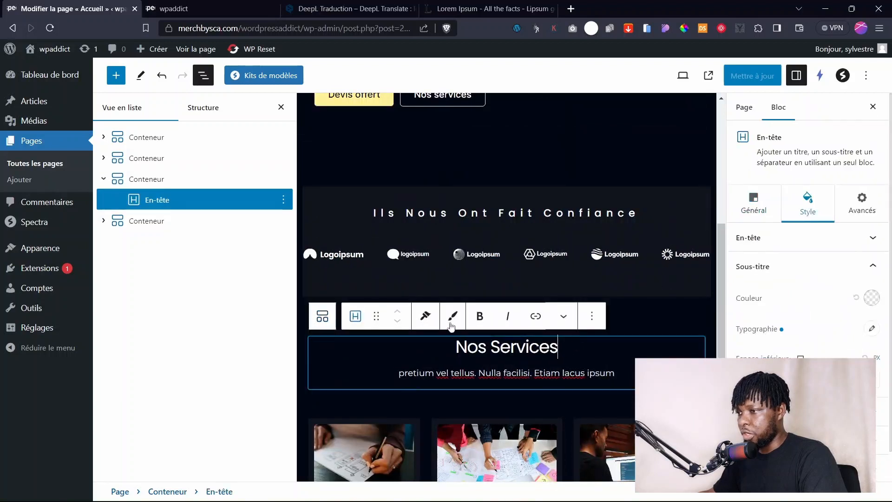
pyautogui.click(652, 325)
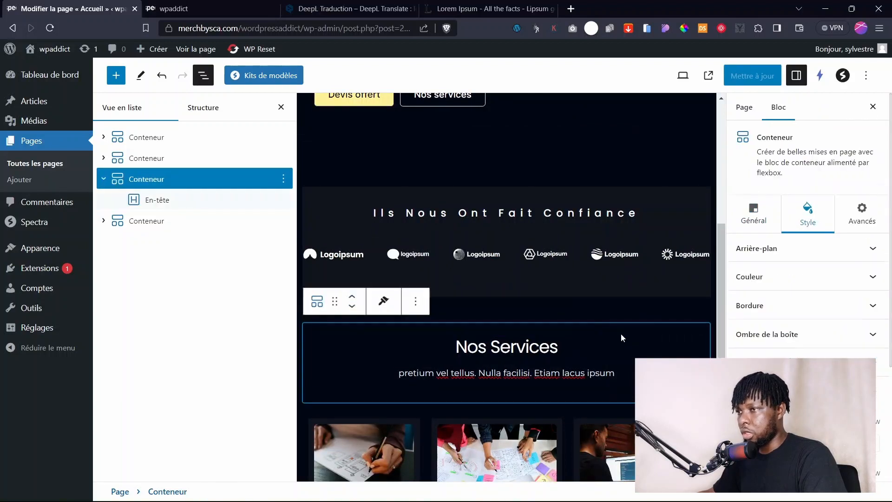
pyautogui.click(104, 179)
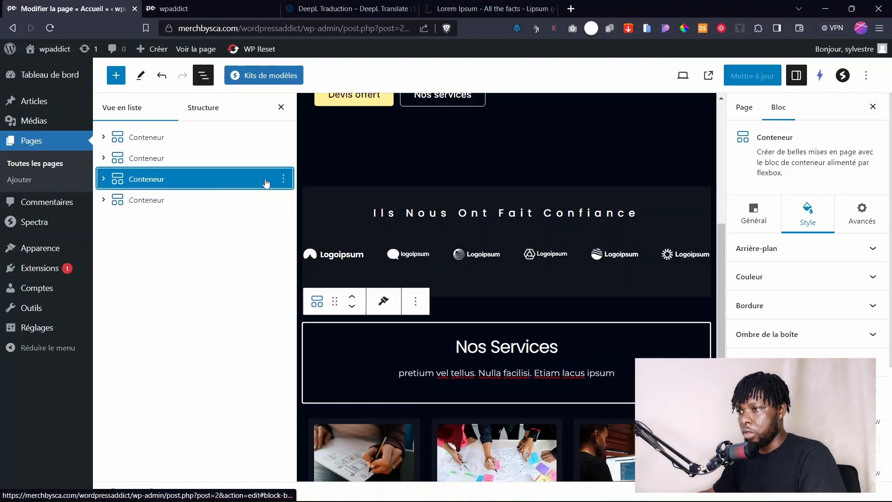
pyautogui.click(283, 178)
pyautogui.hotkey('ctrl', 'shift', 'd')
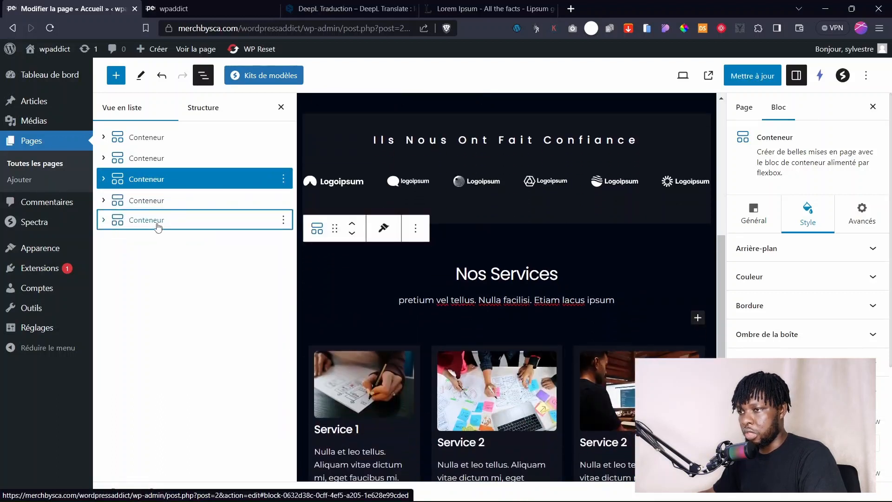
# Retitle the copied heading 'Nos Réalisations' and save the page.
pyautogui.scroll(-8, 568, 333)
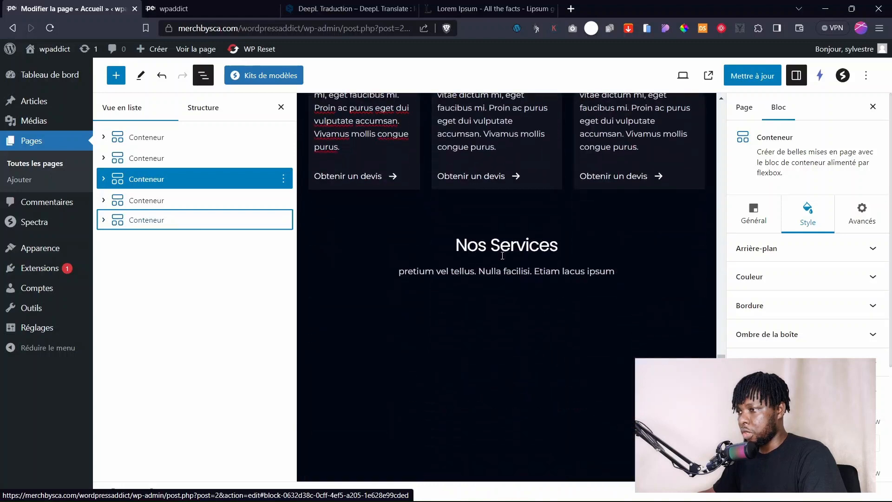
pyautogui.click(569, 244)
pyautogui.moveTo(569, 244); pyautogui.dragTo(490, 244)
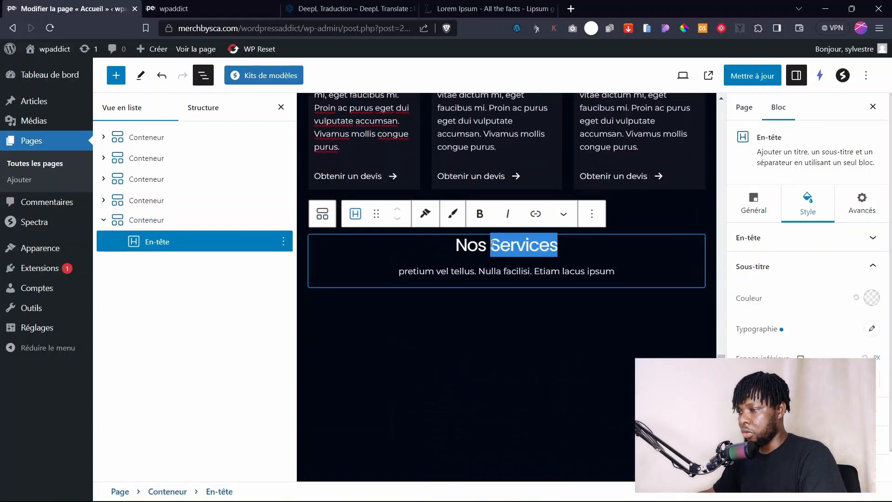
pyautogui.write('Ré')
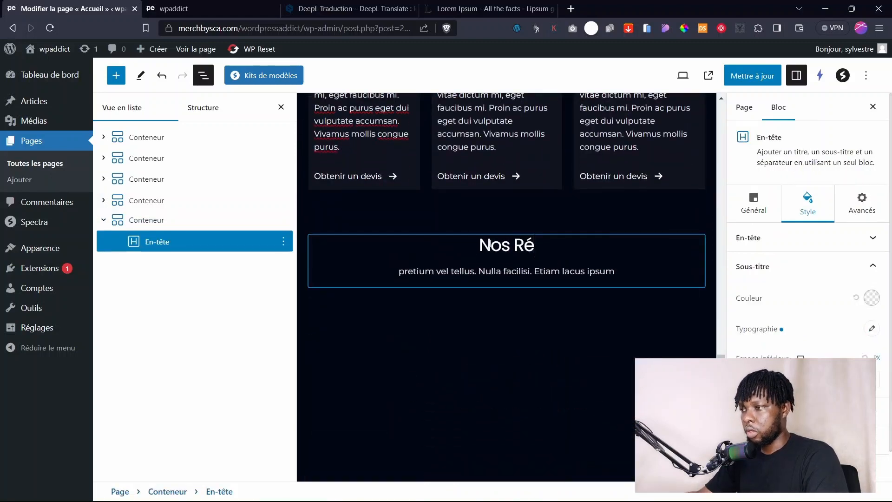
pyautogui.write('alisa')
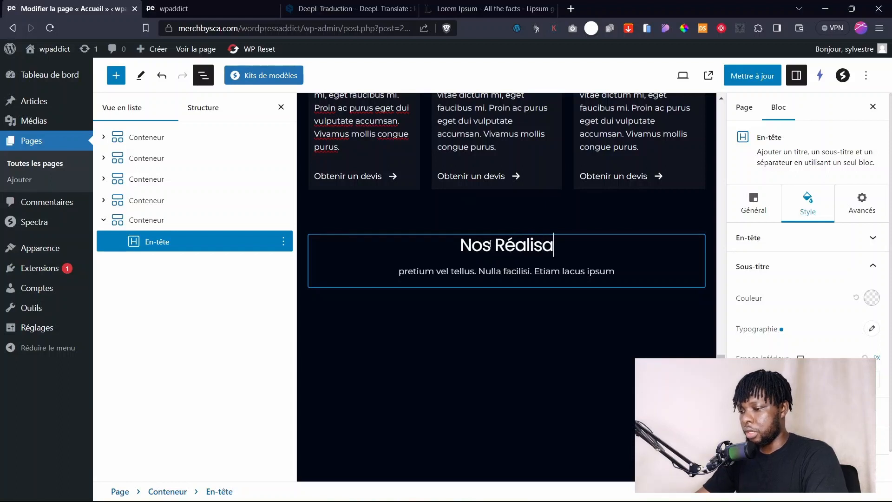
pyautogui.write('tions')
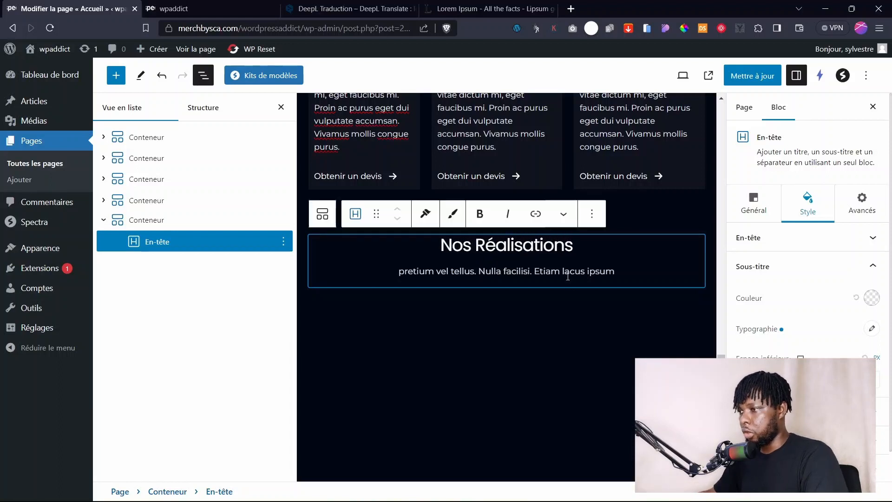
pyautogui.click(528, 282)
pyautogui.click(525, 322)
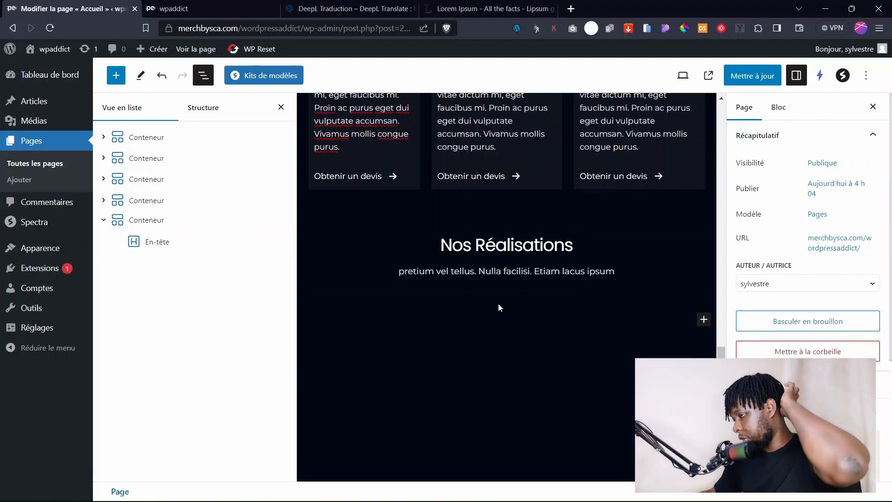
pyautogui.scroll(10, 540, 266)
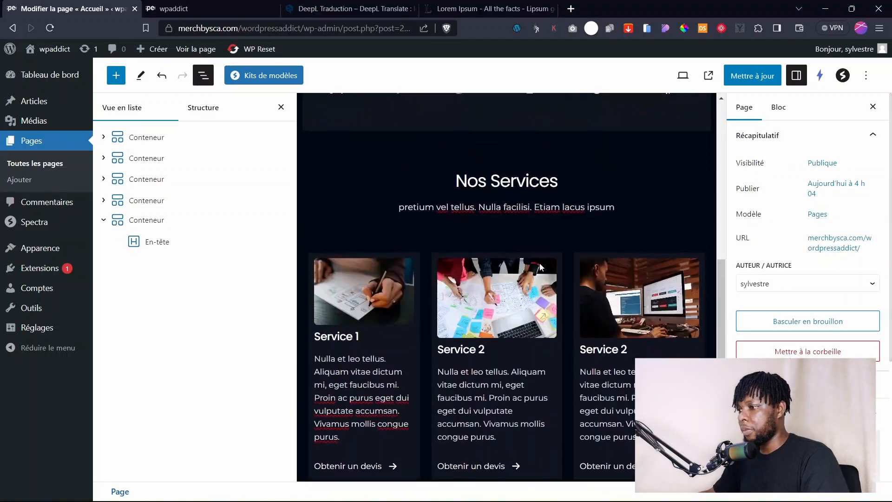
pyautogui.scroll(-10, 540, 263)
pyautogui.scroll(1, 539, 263)
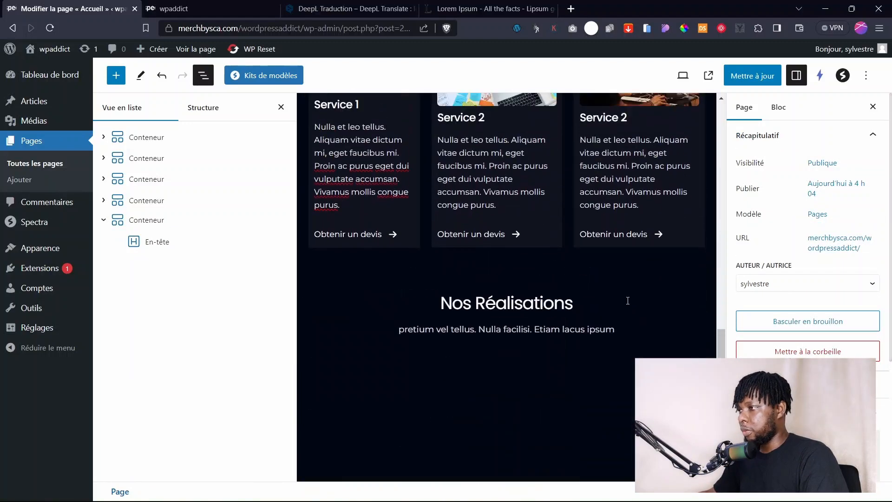
pyautogui.click(749, 79)
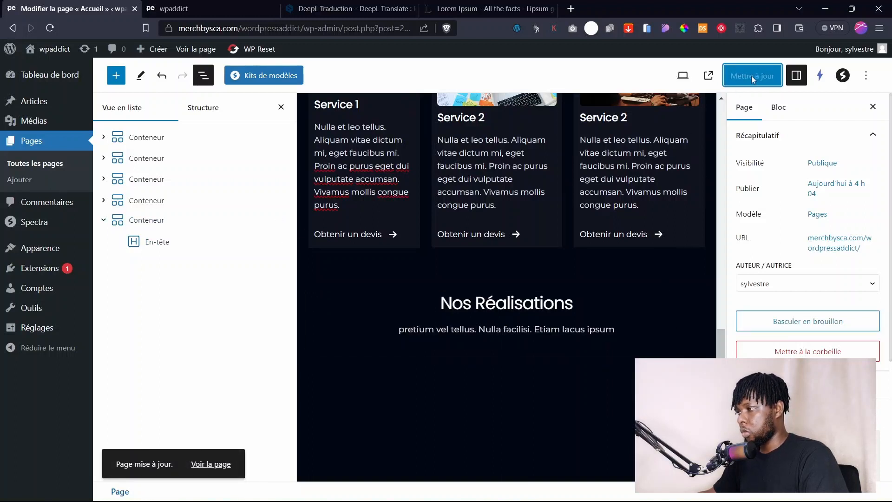
pyautogui.click(621, 391)
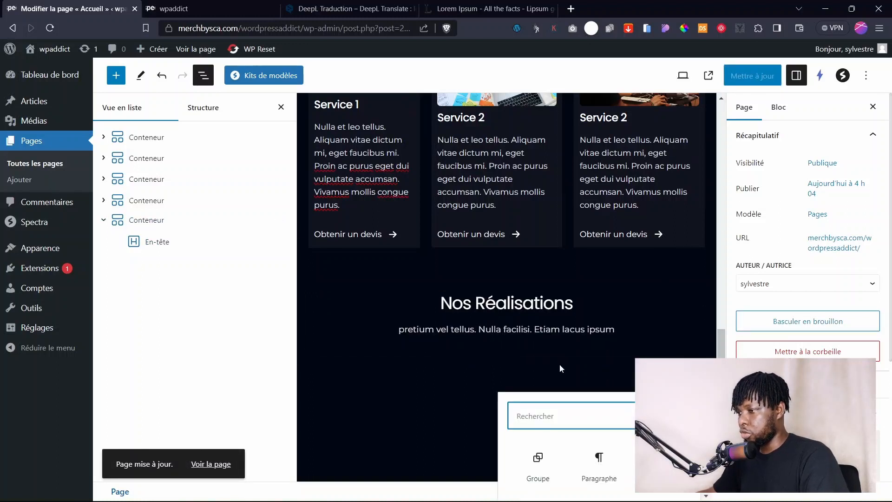
# Add an empty paragraph block below the Nos Réalisations section and view its options.
pyautogui.scroll(-2, 559, 367)
pyautogui.click(483, 305)
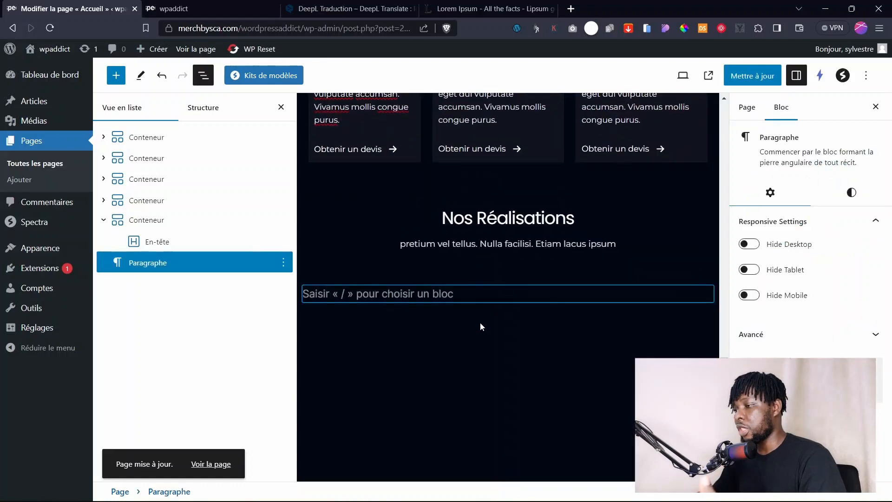
pyautogui.click(480, 322)
pyautogui.click(495, 293)
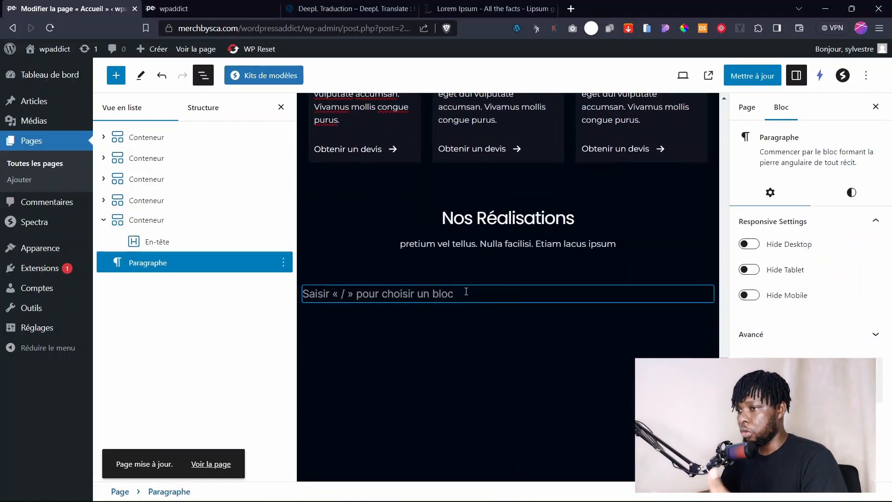
pyautogui.click(284, 263)
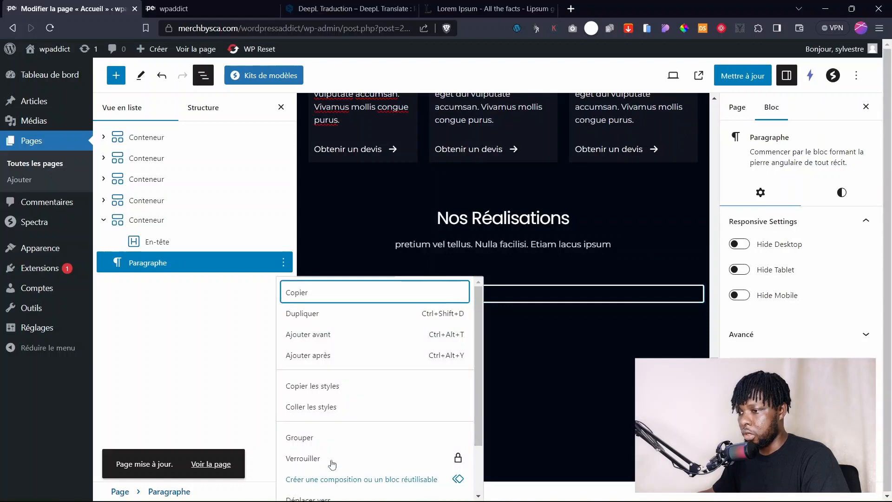
pyautogui.scroll(-2, 325, 473)
pyautogui.click(303, 488)
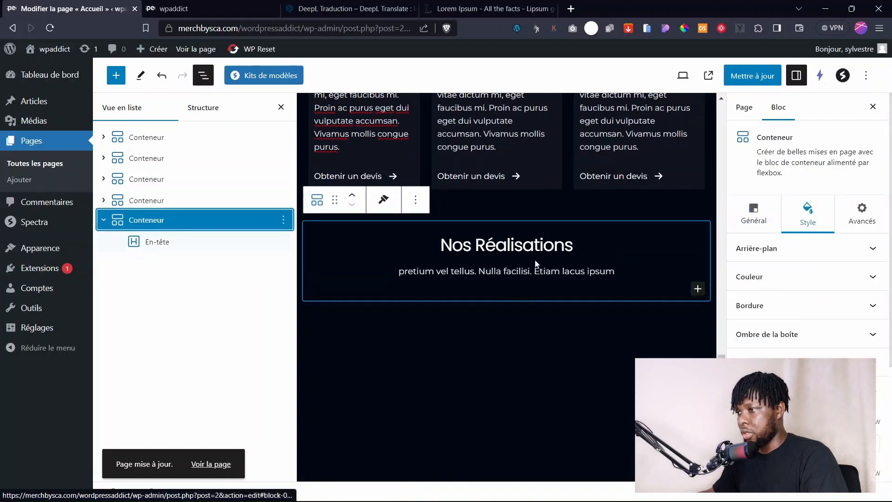
pyautogui.click(585, 337)
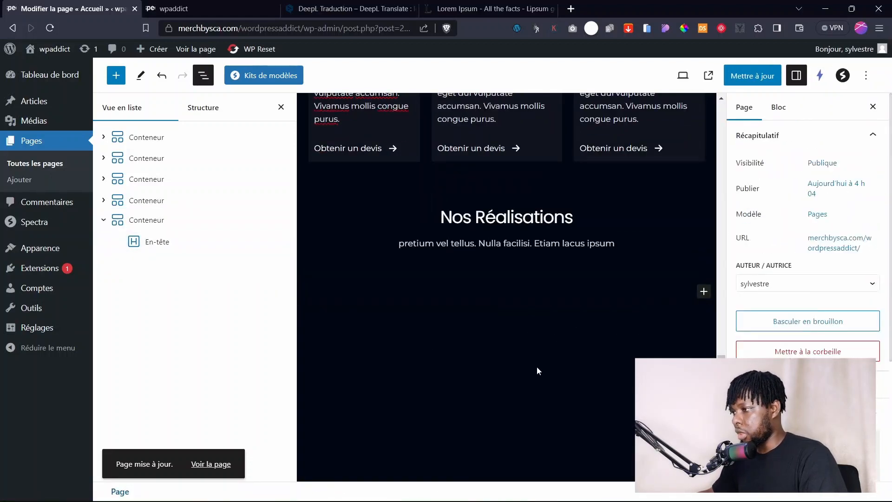
# Insert a single-column container below Nos Réalisations holding an image gallery block.
pyautogui.click(704, 292)
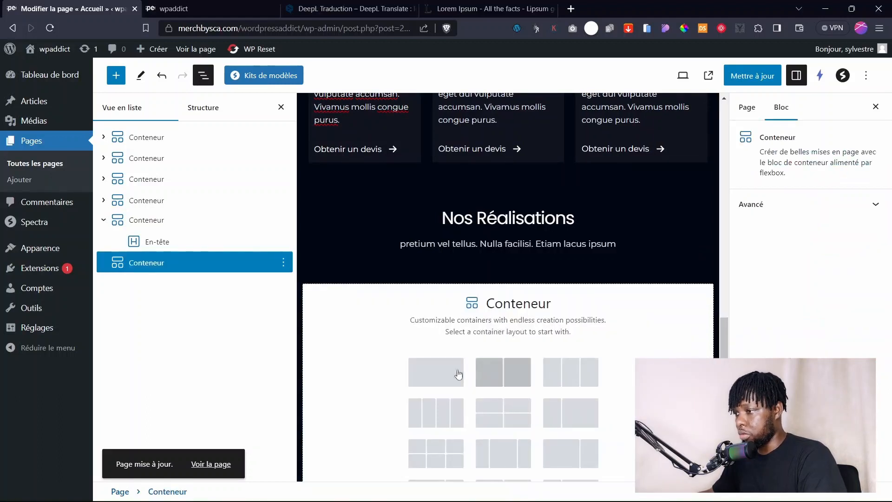
pyautogui.click(439, 371)
pyautogui.click(507, 314)
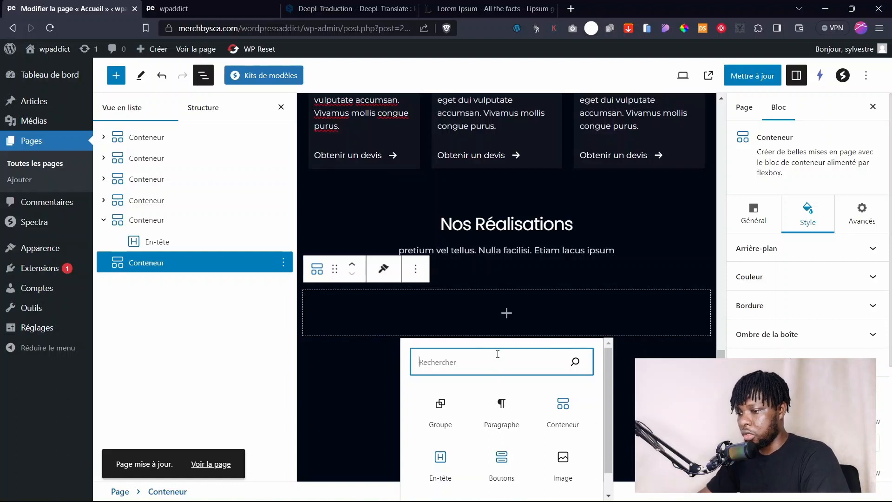
pyautogui.write('gal')
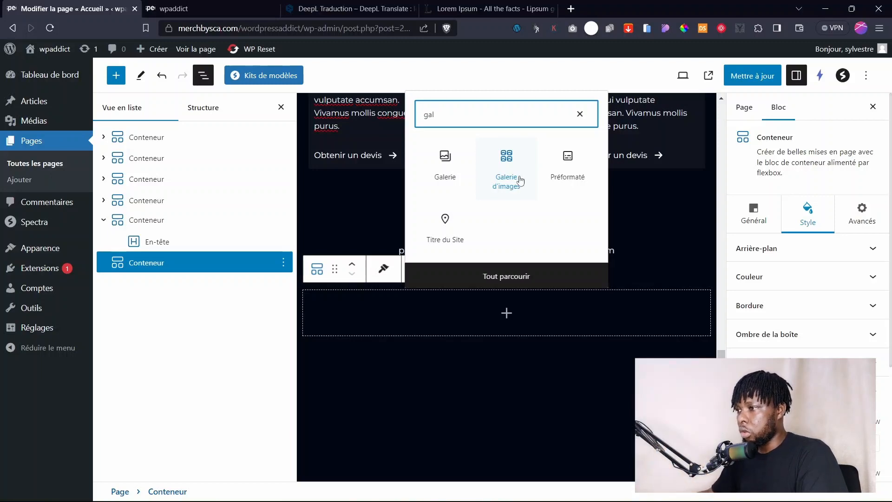
pyautogui.click(506, 181)
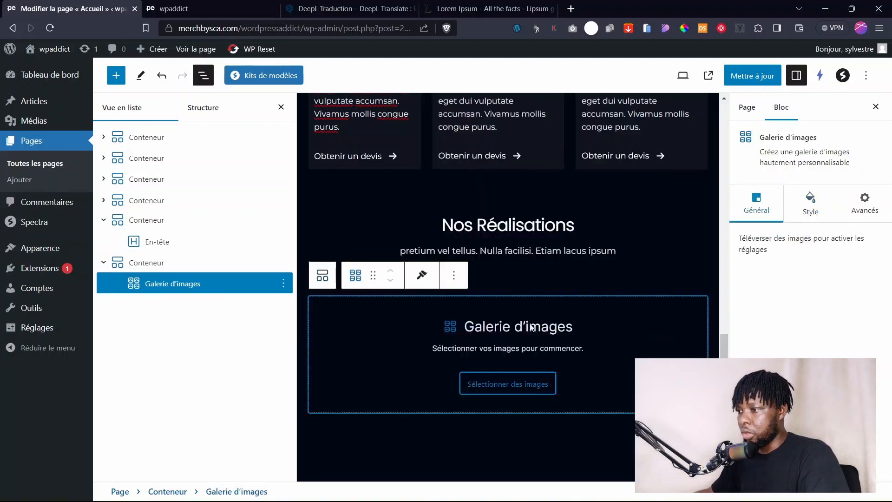
# Pick six Médiathèque photos for the gallery, including the notebook and person-writing images.
pyautogui.click(516, 379)
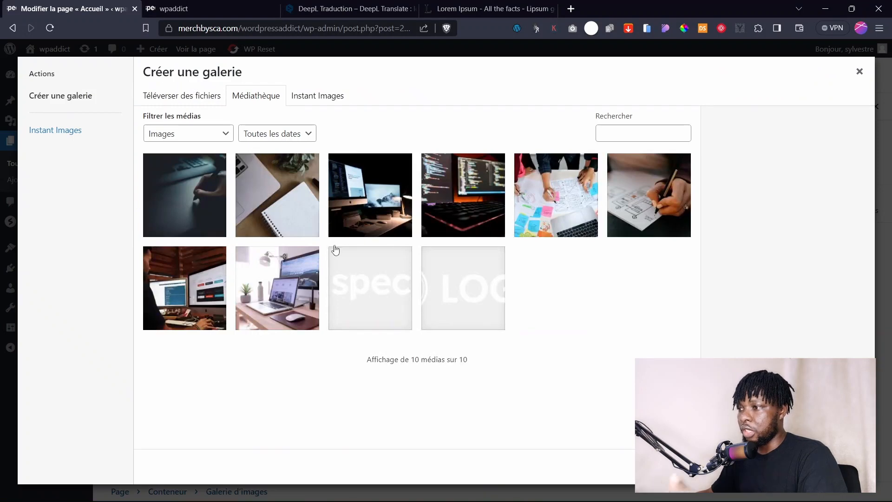
pyautogui.click(188, 208)
pyautogui.click(272, 204)
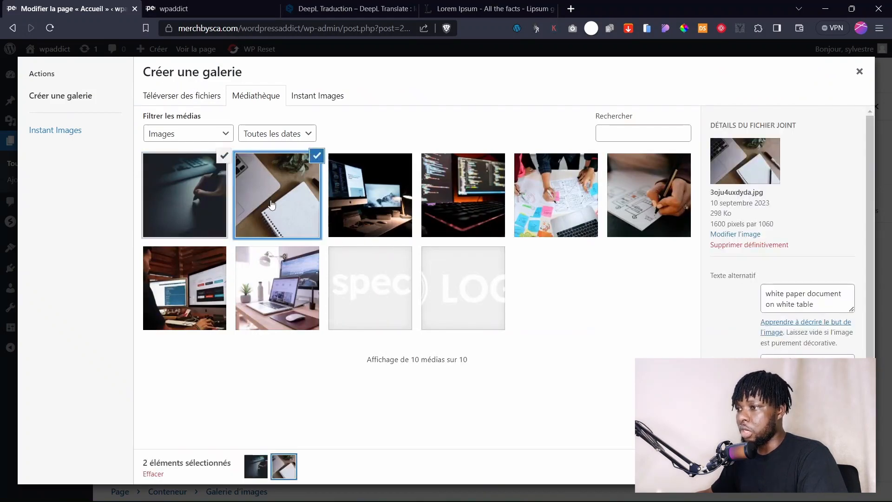
pyautogui.click(345, 204)
pyautogui.click(446, 204)
pyautogui.click(544, 204)
pyautogui.click(625, 206)
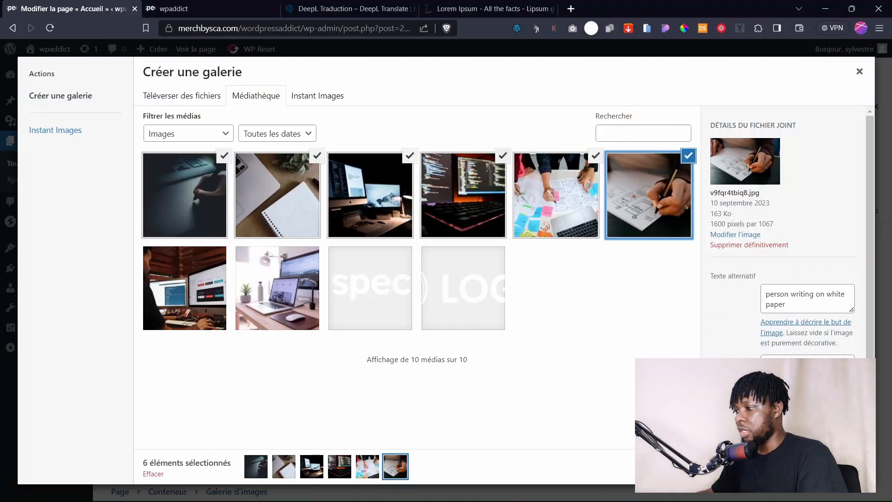
# Create and insert the six-photo gallery, then reopen it to view the first image's details.
pyautogui.click(822, 466)
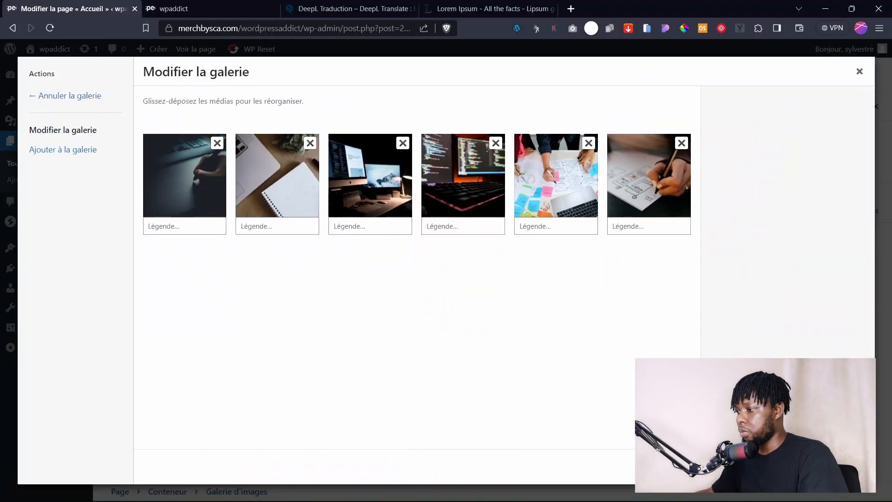
pyautogui.click(823, 466)
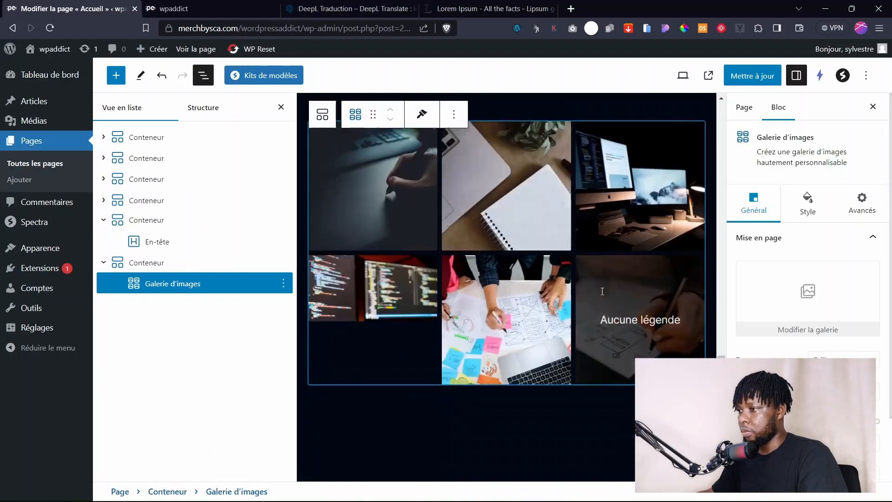
pyautogui.click(807, 330)
pyautogui.click(191, 233)
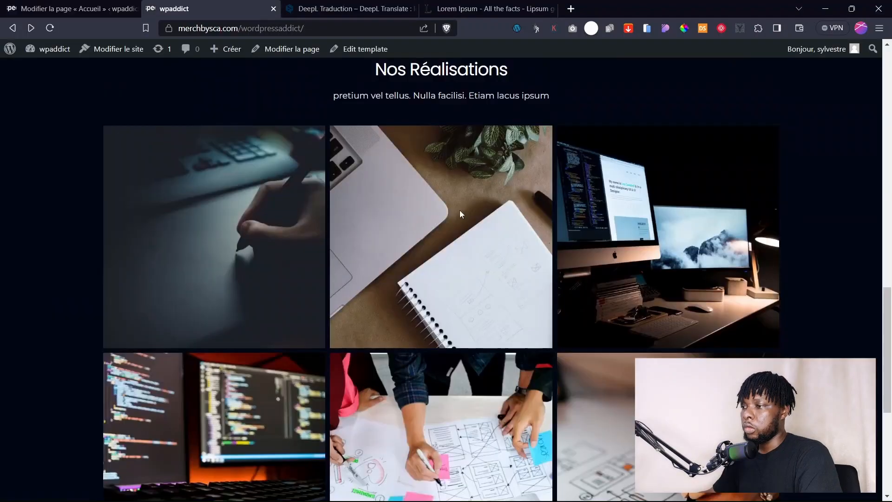
# Scroll the live home page to check the six-image grid, then go back to the editor.
pyautogui.scroll(-5, 459, 210)
pyautogui.scroll(10, 557, 337)
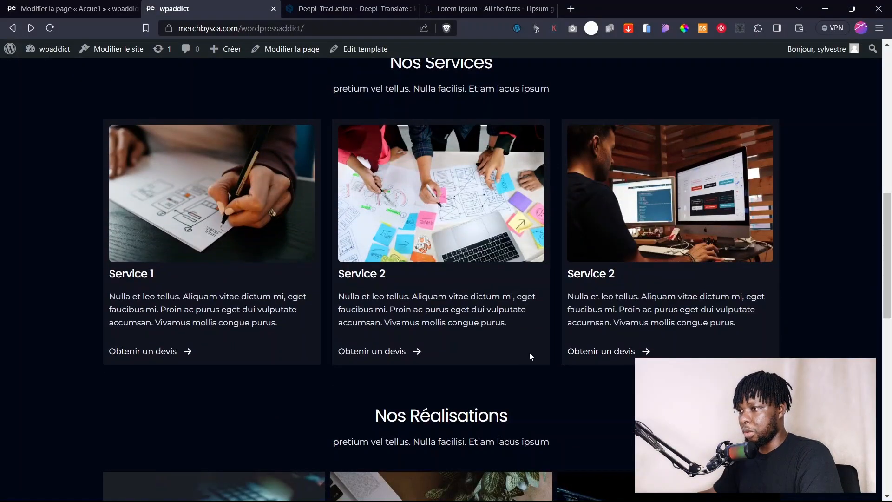
pyautogui.scroll(8, 529, 352)
pyautogui.scroll(-5, 464, 386)
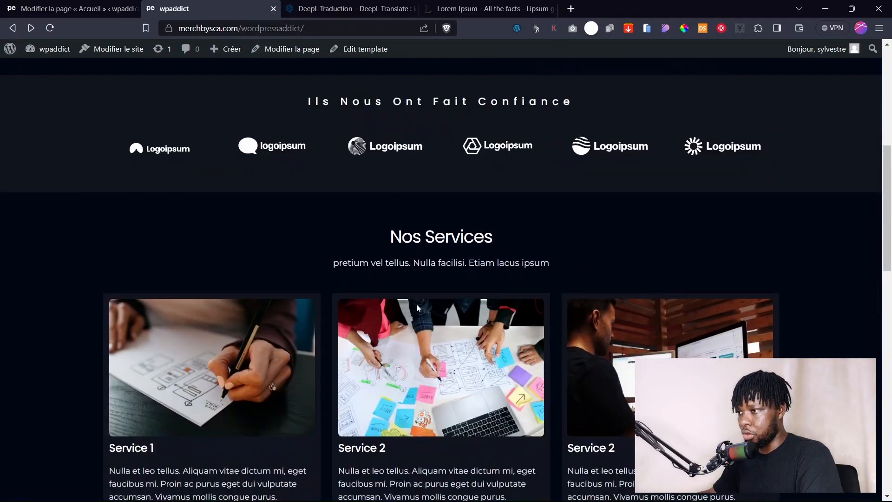
pyautogui.scroll(-10, 416, 307)
pyautogui.click(72, 9)
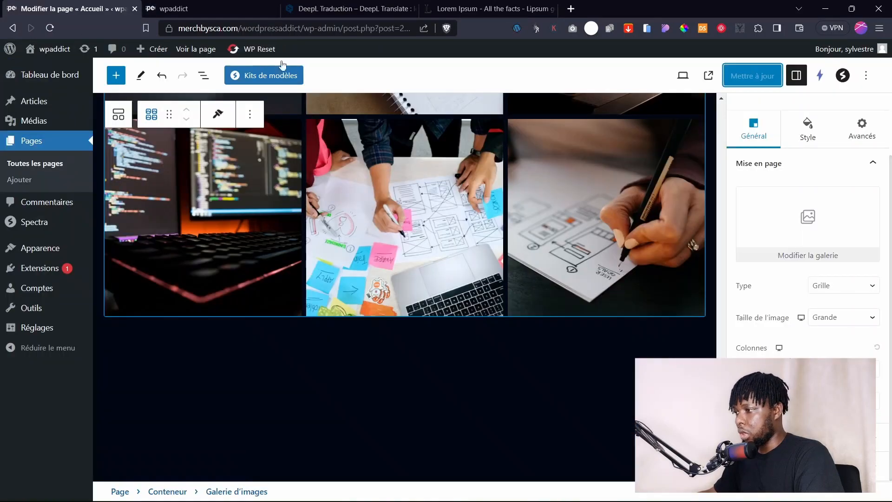
# Set the gallery's image size to Moyenne and its type to Carrousel.
pyautogui.click(841, 317)
pyautogui.click(832, 334)
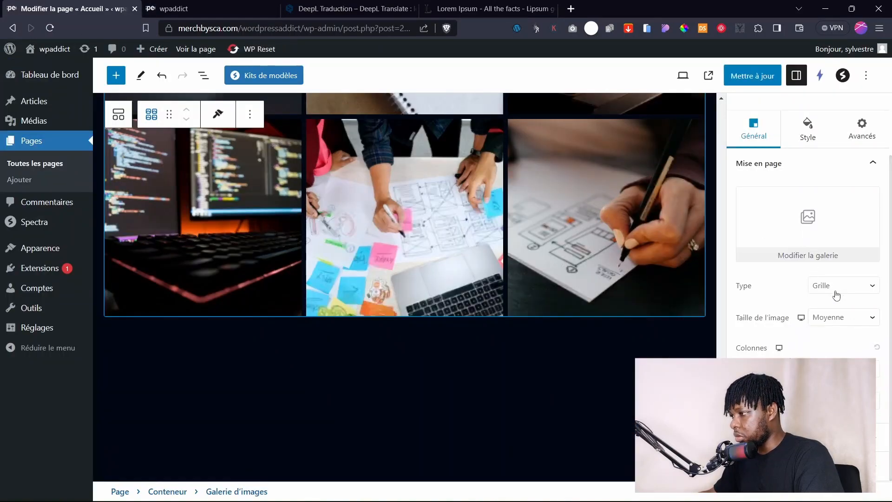
pyautogui.click(837, 286)
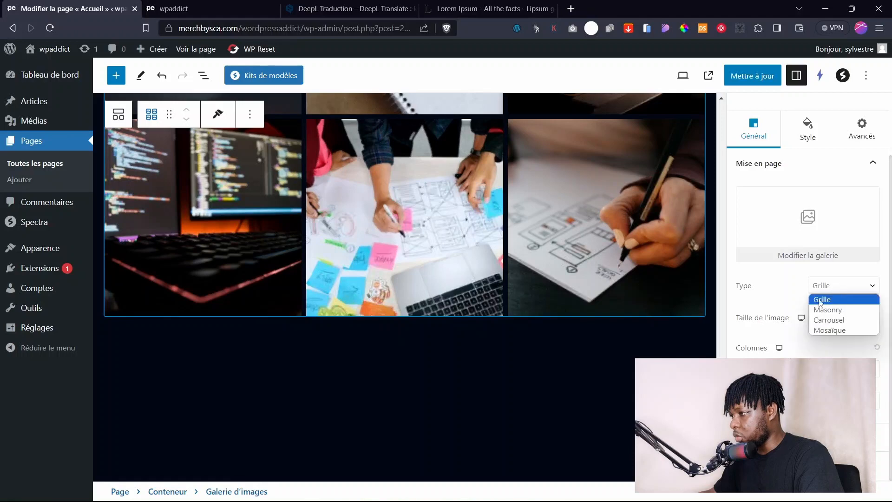
pyautogui.click(838, 321)
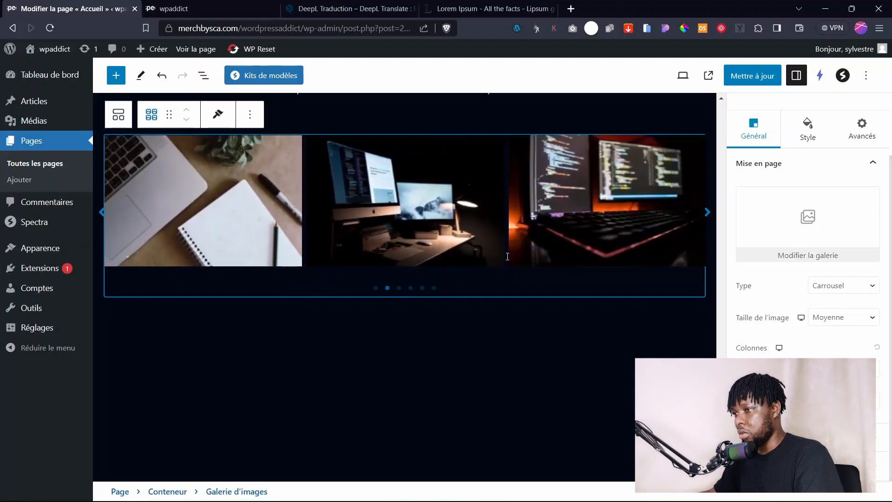
# Save the page with Ctrl+S and switch to the live home page.
pyautogui.click(844, 401)
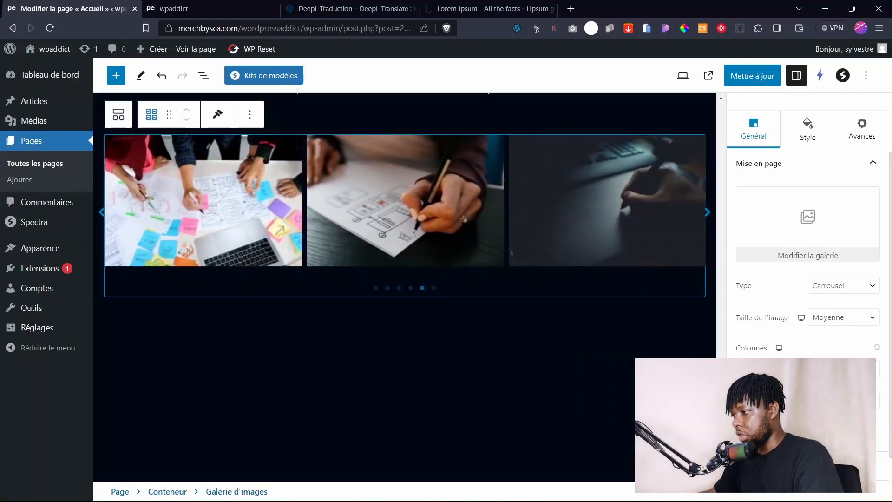
pyautogui.click(436, 183)
pyautogui.hotkey('ctrl', 's')
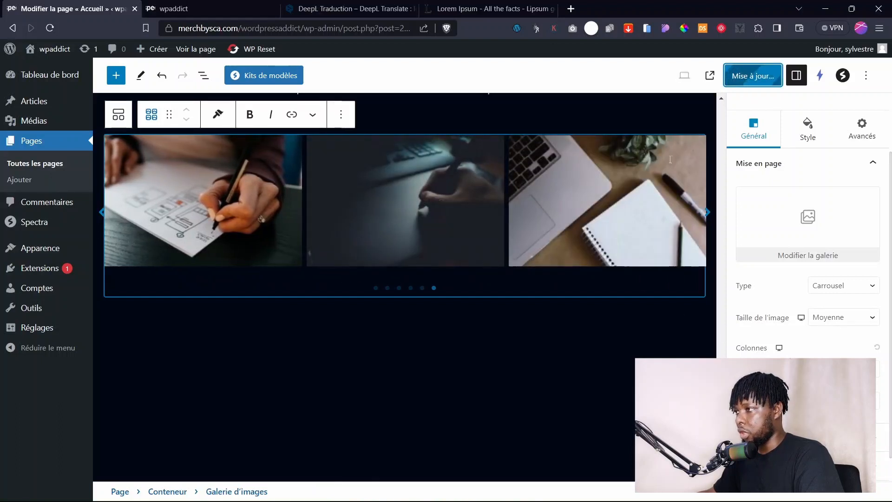
pyautogui.click(175, 8)
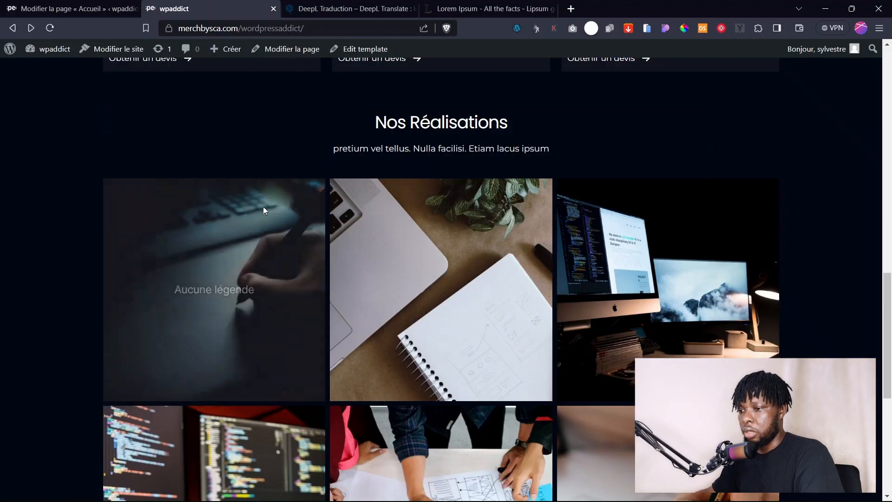
# Reload the live page and move the carousel to its third, then second slide.
pyautogui.press('F5')
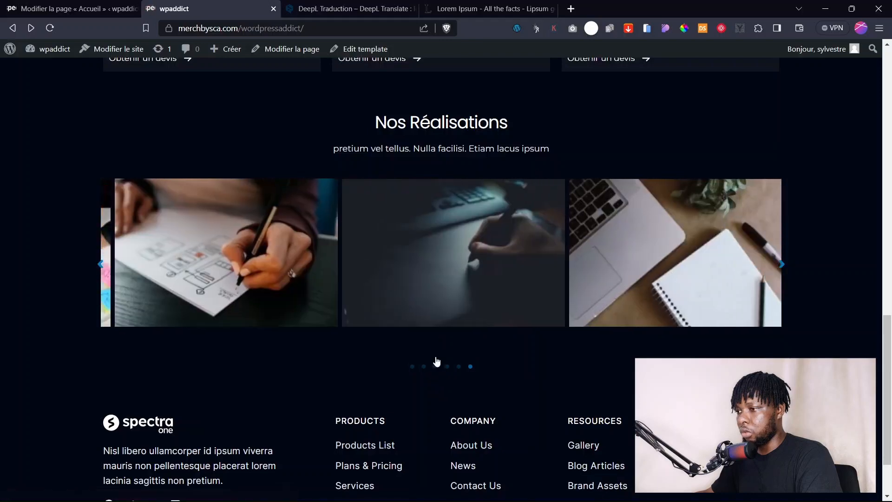
pyautogui.click(436, 366)
pyautogui.click(423, 367)
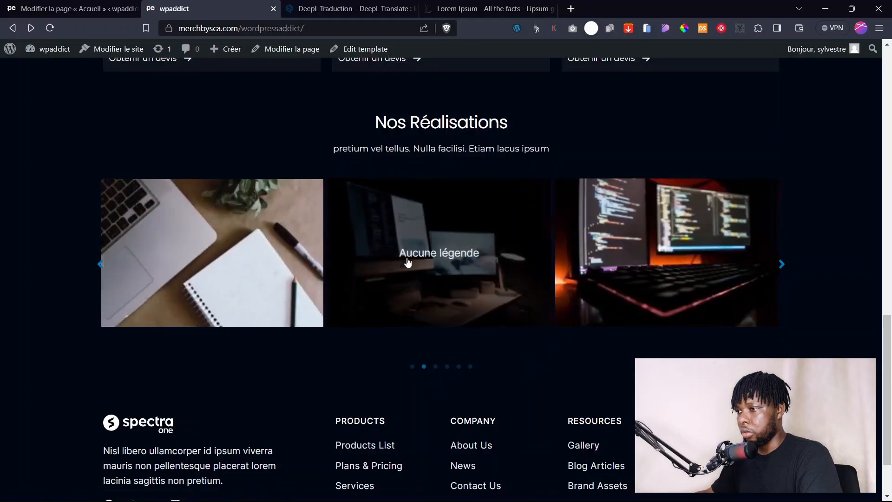
# Enlarge and close the iMac desk and person-writing photos, then return to the editor.
pyautogui.click(408, 259)
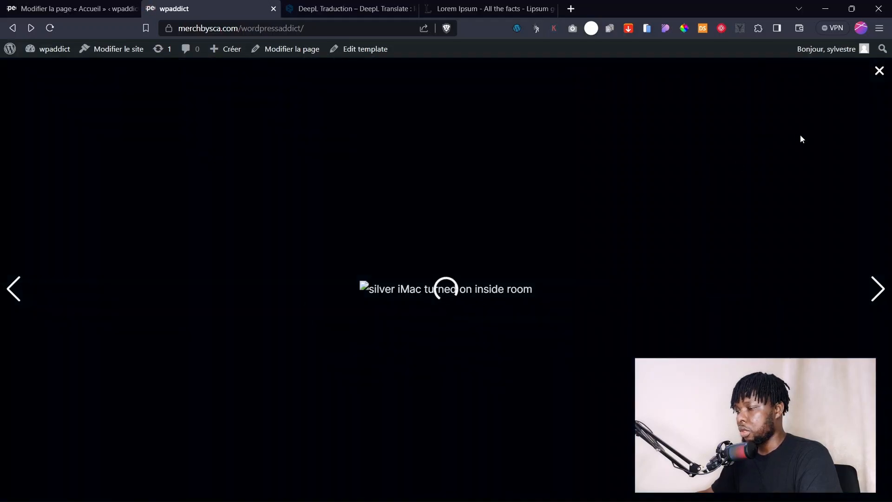
pyautogui.click(880, 71)
pyautogui.click(646, 184)
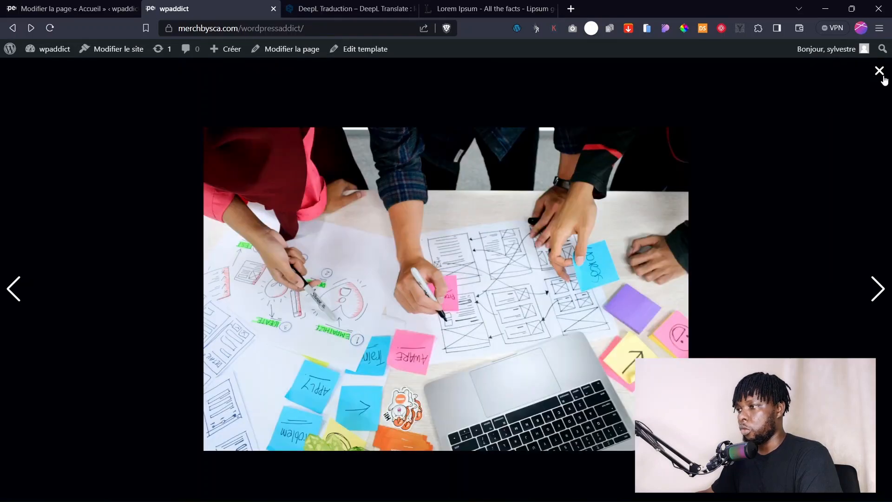
pyautogui.click(881, 72)
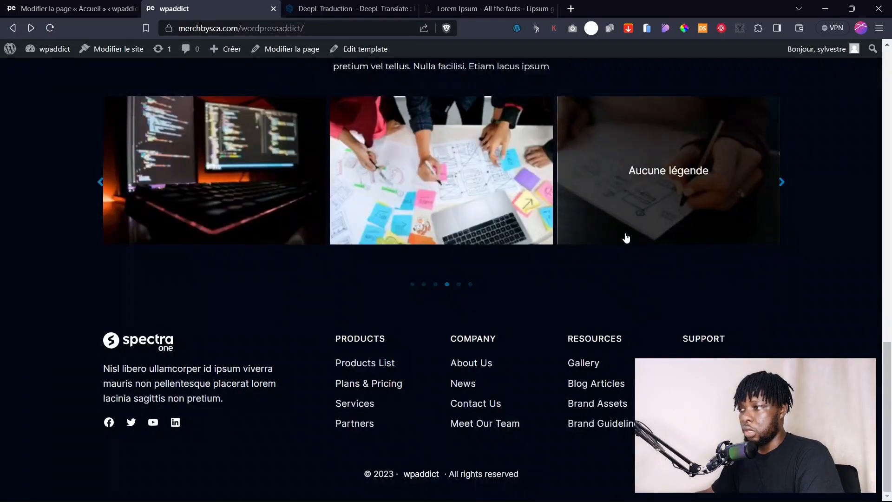
pyautogui.scroll(5, 625, 237)
pyautogui.scroll(-1, 465, 362)
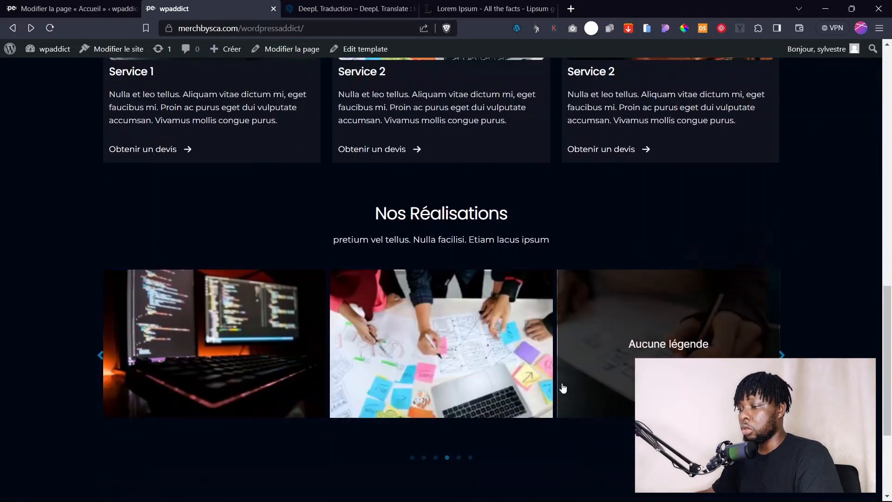
pyautogui.scroll(-3, 604, 362)
pyautogui.click(74, 9)
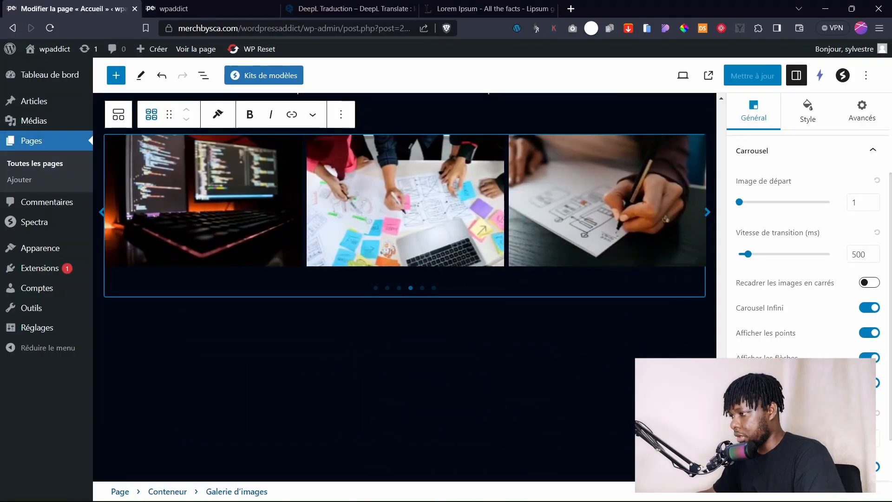
# Review the gallery's arrow, lightbox and caption settings in the block sidebar.
pyautogui.click(869, 358)
pyautogui.click(874, 358)
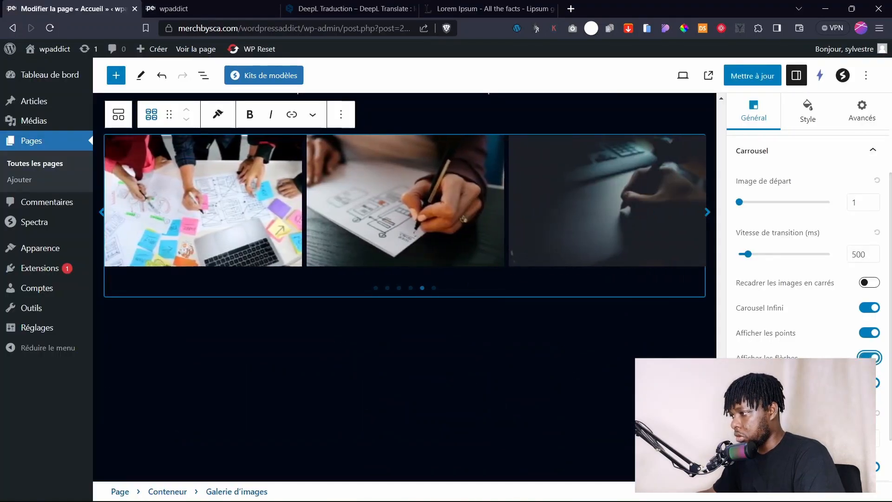
pyautogui.scroll(-1, 809, 260)
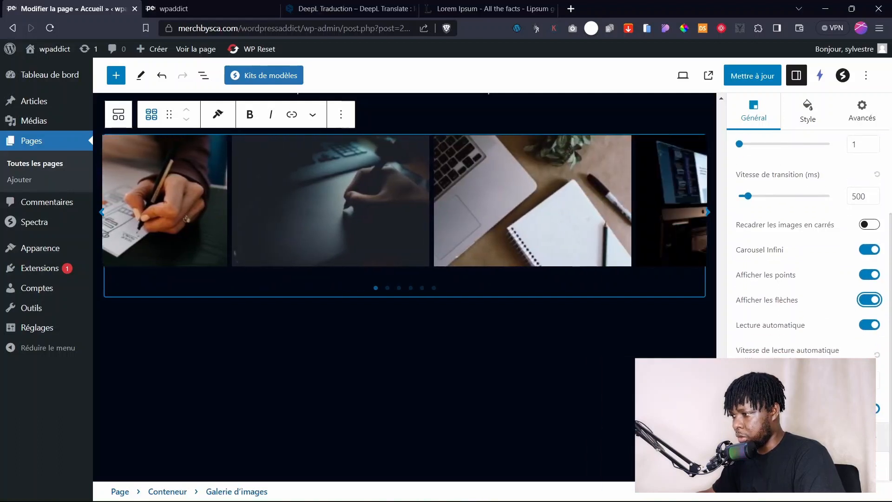
pyautogui.click(790, 437)
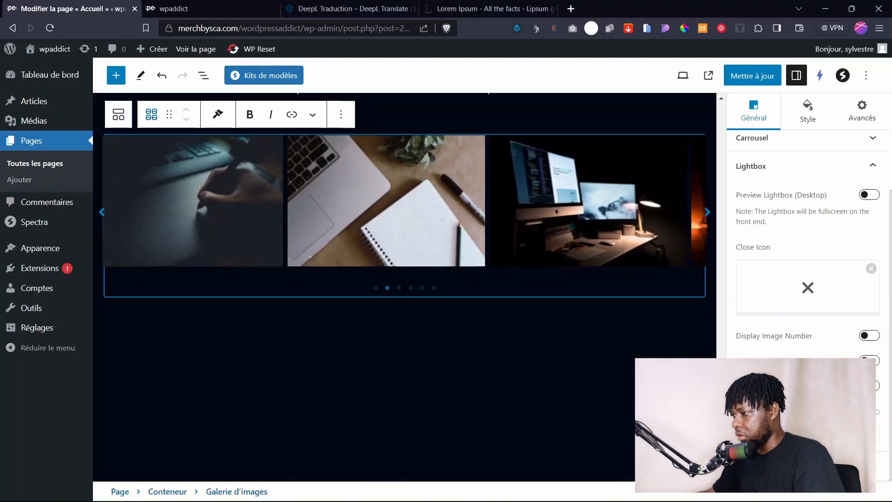
pyautogui.click(808, 466)
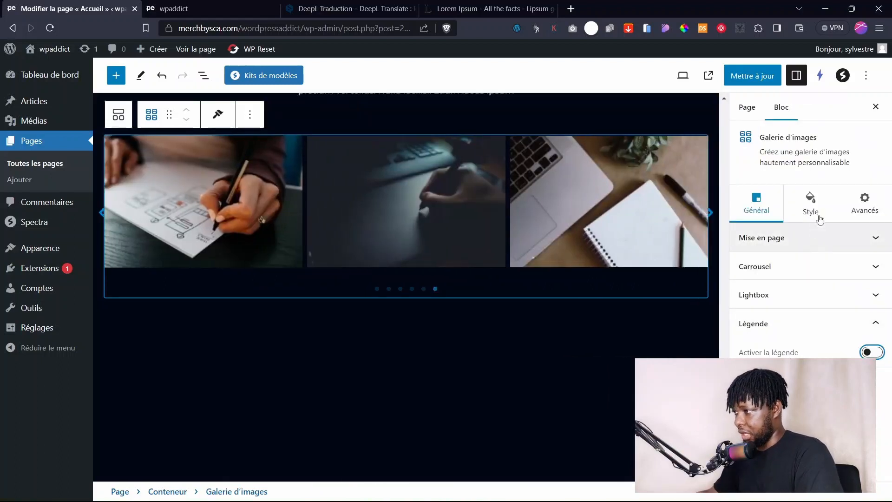
# In the Style tab, widen the gap between carousel images to 9 px.
pyautogui.click(810, 206)
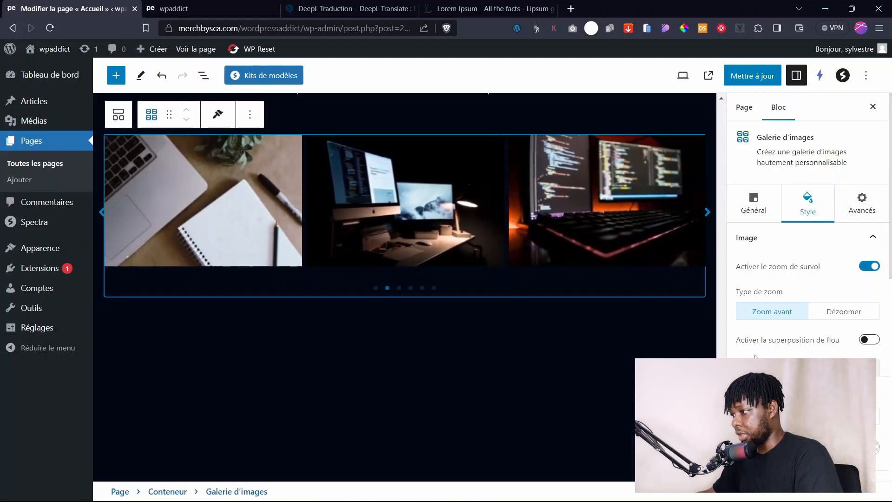
pyautogui.scroll(-6, 808, 321)
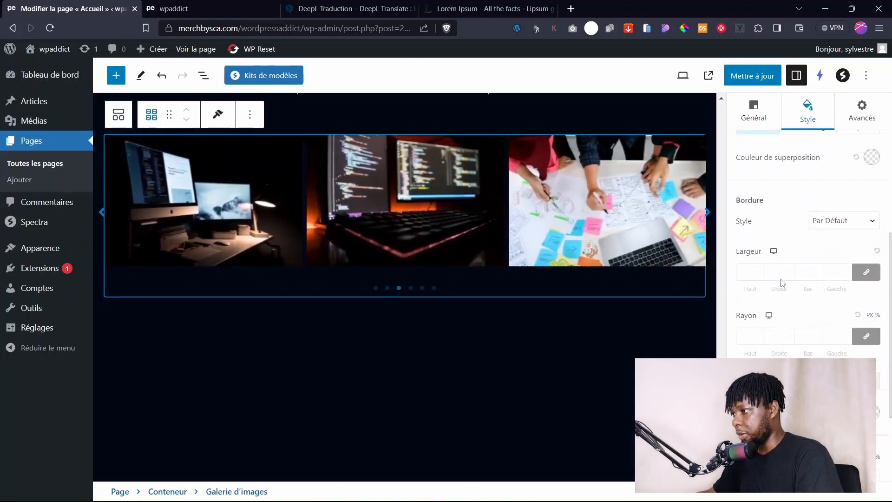
pyautogui.scroll(2, 772, 228)
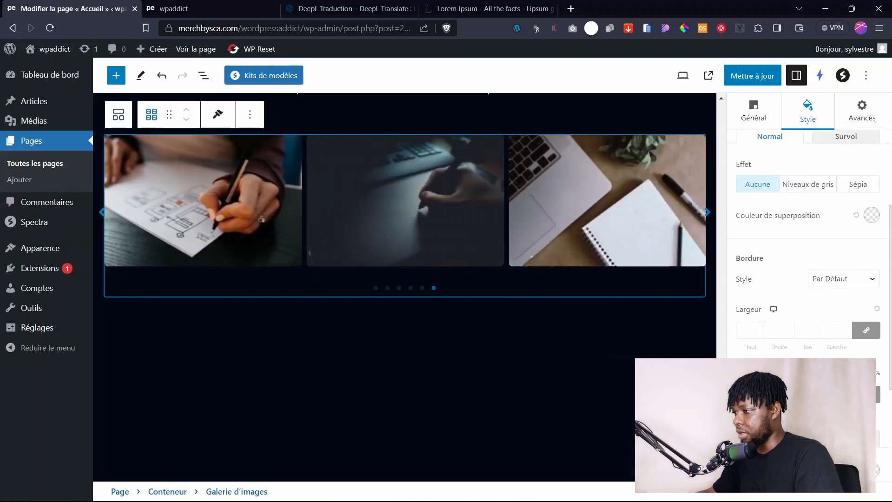
pyautogui.scroll(-5, 790, 279)
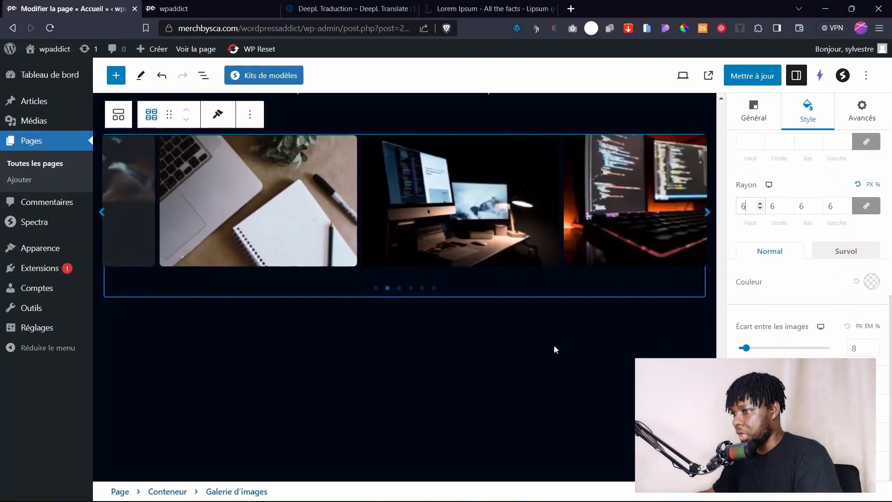
pyautogui.moveTo(748, 349); pyautogui.dragTo(748, 351)
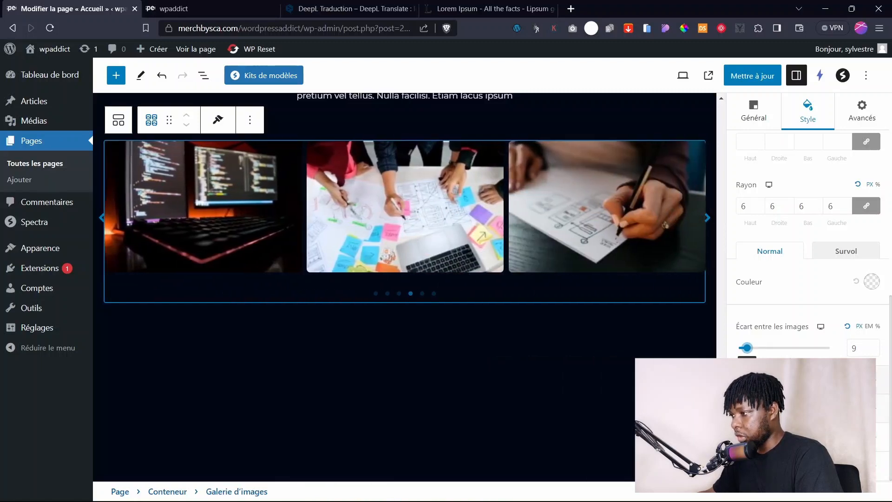
pyautogui.click(790, 380)
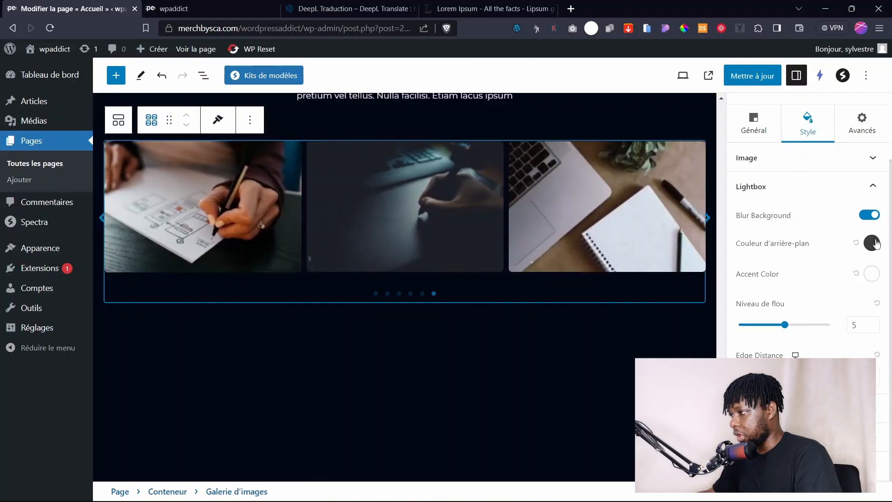
# Look at the lightbox background colour options without changing them.
pyautogui.click(871, 242)
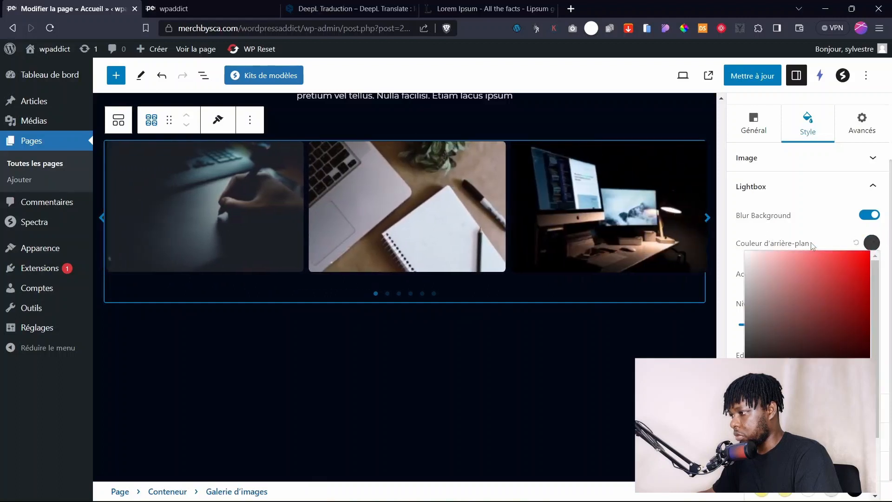
pyautogui.click(811, 243)
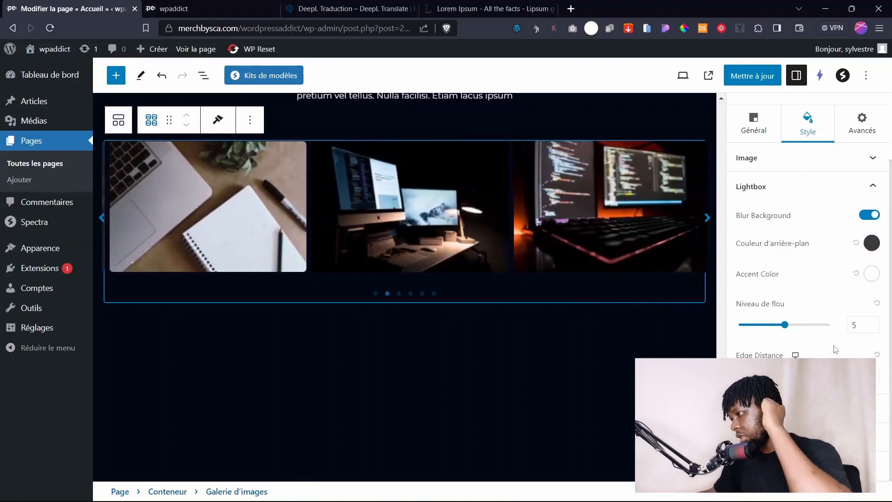
pyautogui.scroll(-5, 816, 311)
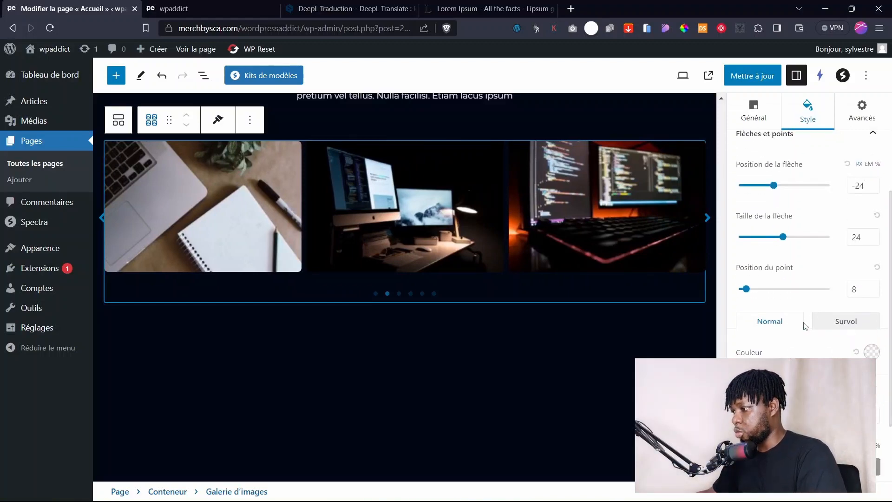
pyautogui.scroll(-2, 805, 326)
pyautogui.scroll(3, 774, 260)
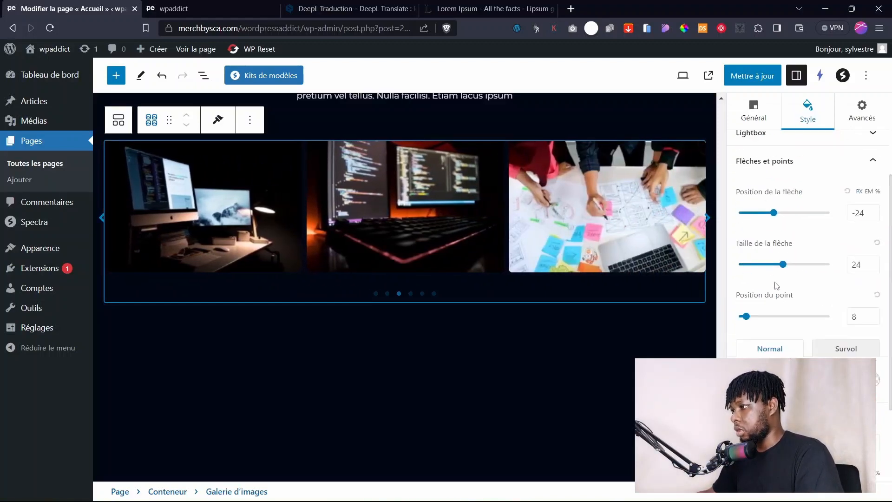
pyautogui.scroll(-1, 776, 285)
pyautogui.scroll(3, 786, 302)
pyautogui.scroll(-1, 818, 342)
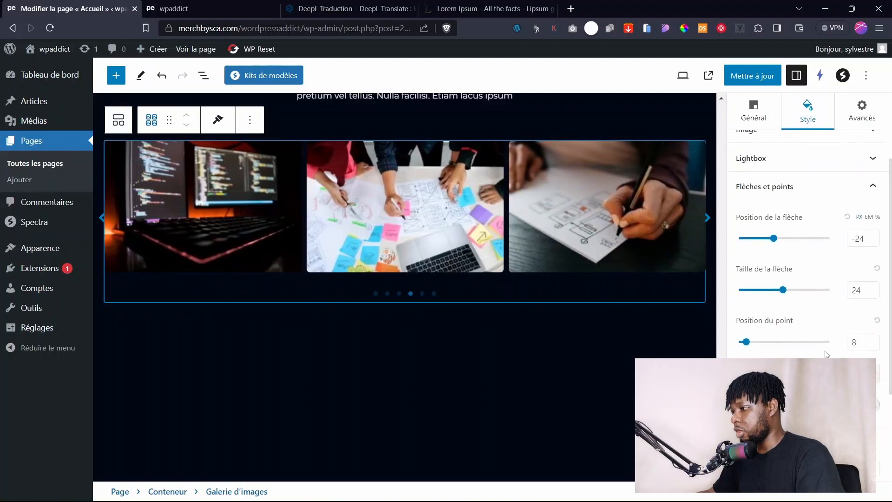
pyautogui.scroll(-2, 826, 354)
# Set the arrows and dots colour to pale yellow #FFF199 and update the page.
pyautogui.click(872, 321)
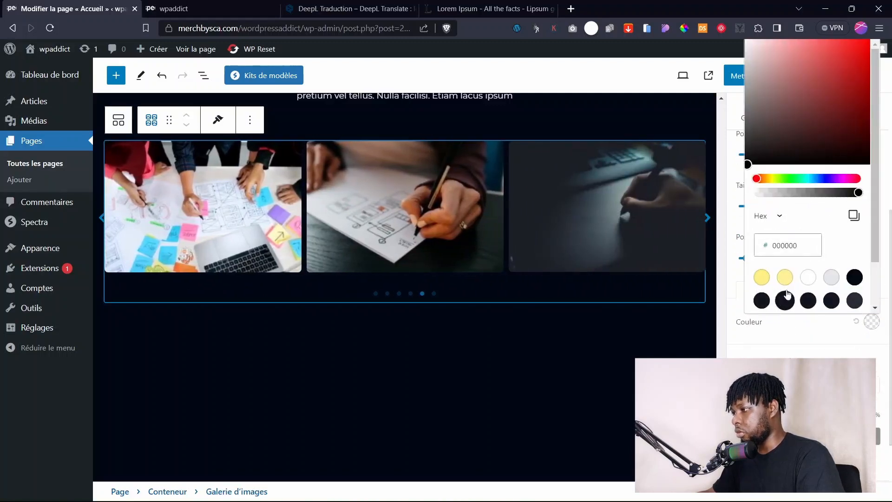
pyautogui.click(785, 278)
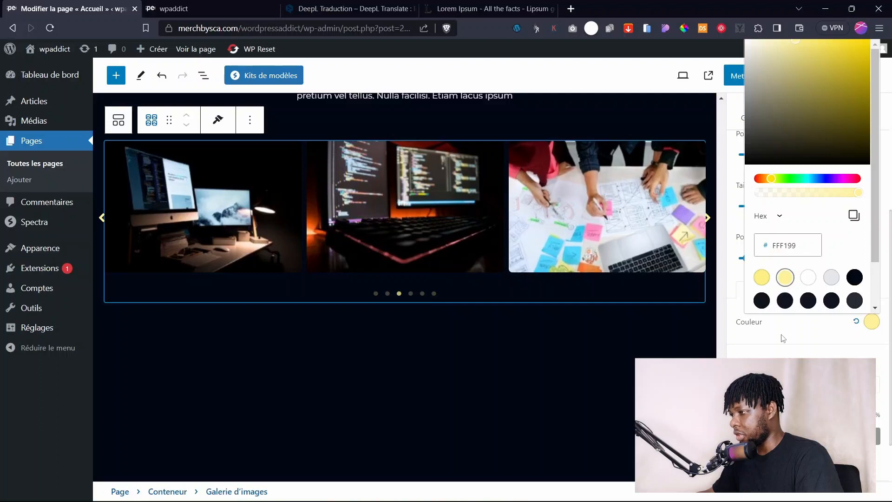
pyautogui.click(784, 338)
pyautogui.scroll(-1, 816, 174)
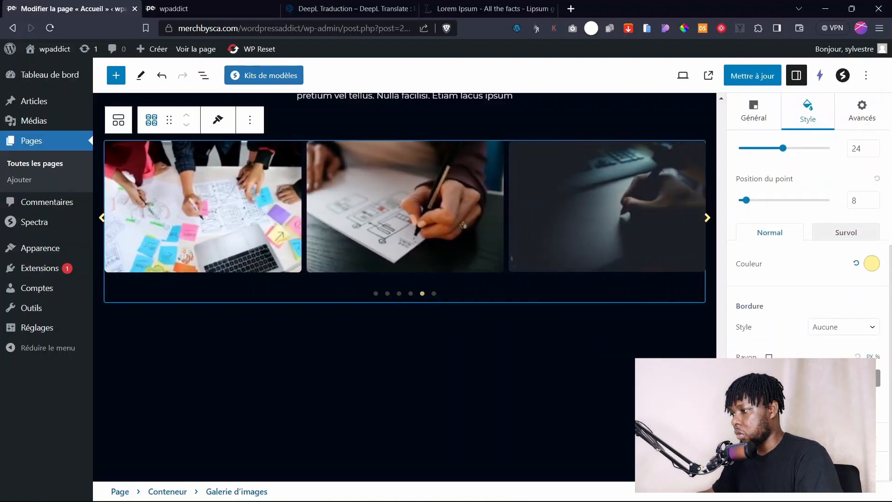
pyautogui.click(752, 75)
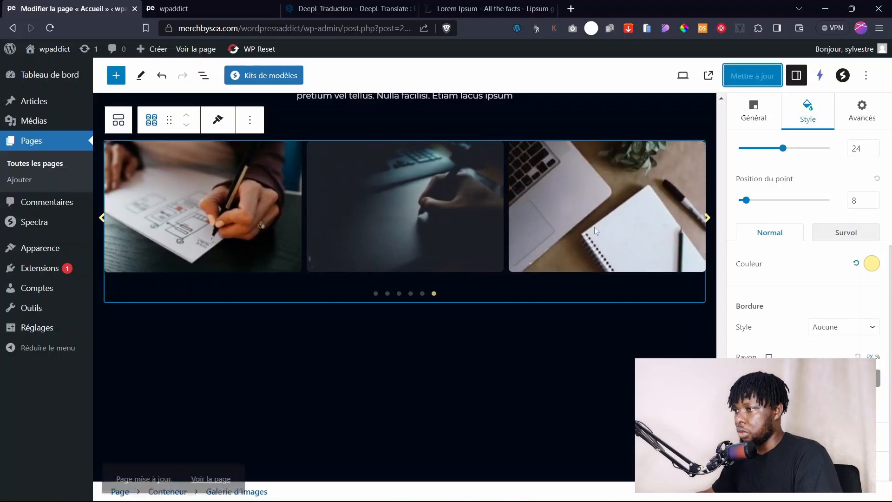
pyautogui.click(227, 7)
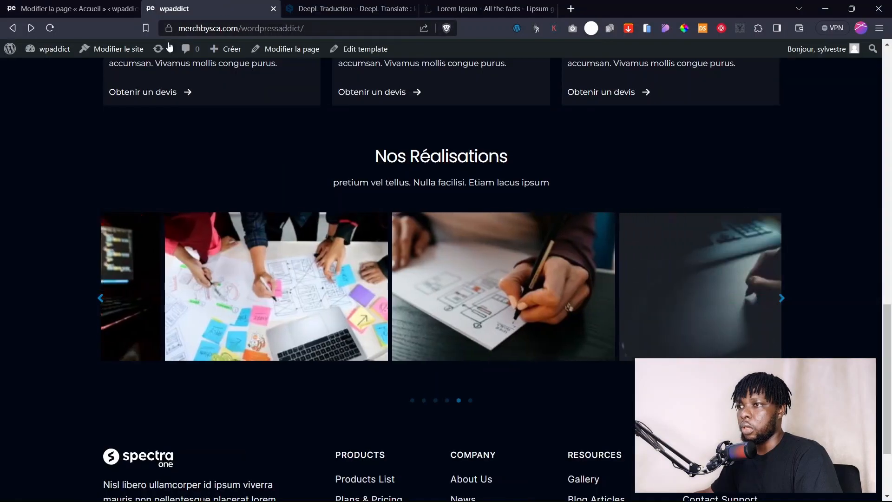
# Reload the live page to check the yellow arrows and dots, then select the Nos Services container.
pyautogui.scroll(1, 198, 221)
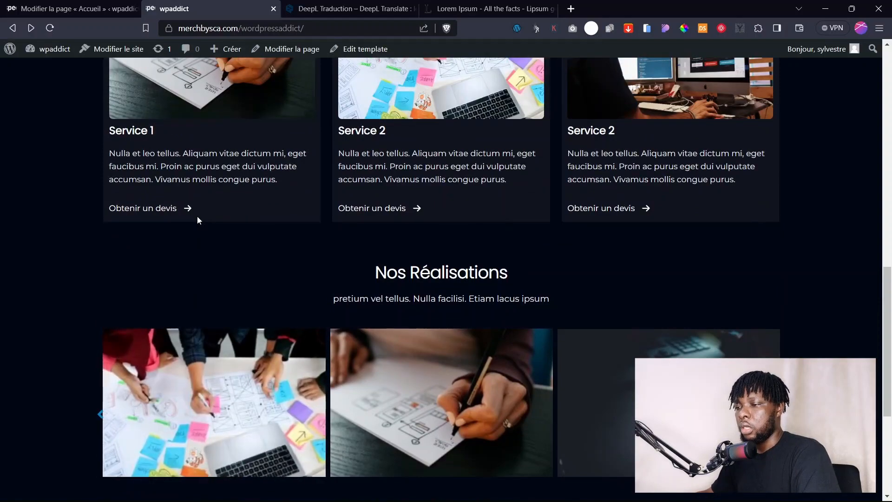
pyautogui.hotkey('ctrl', 'r')
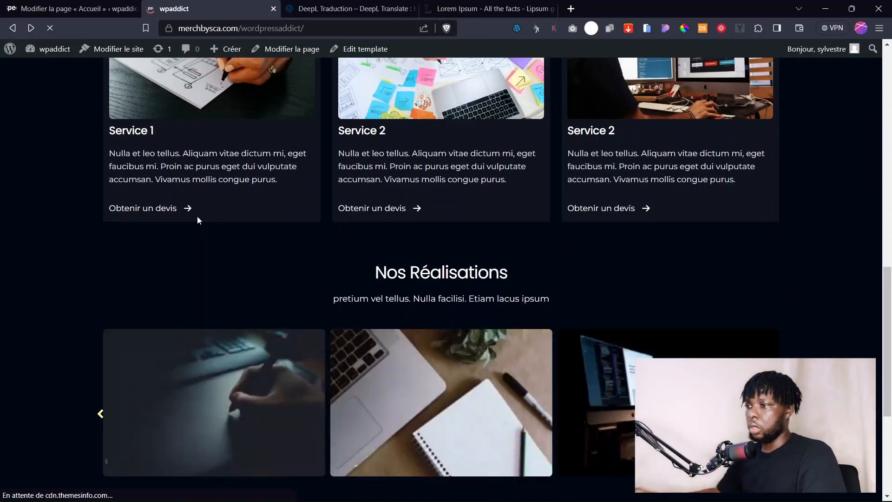
pyautogui.scroll(-2, 527, 310)
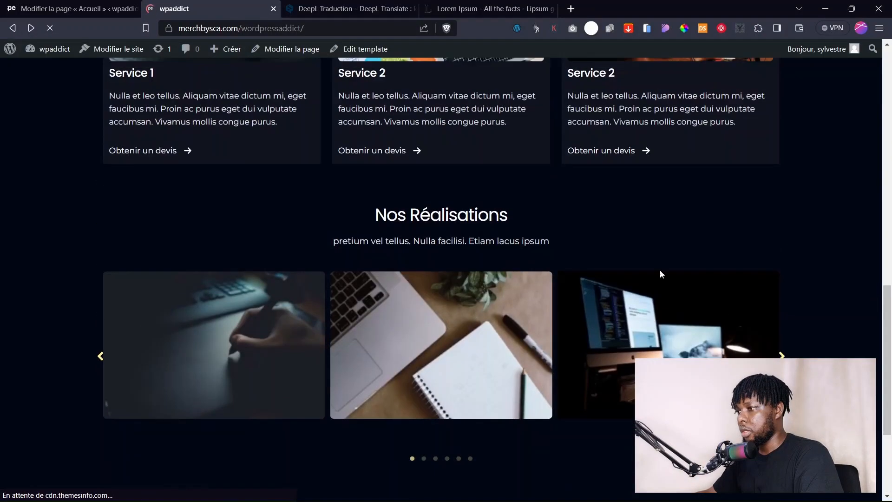
pyautogui.scroll(10, 887, 339)
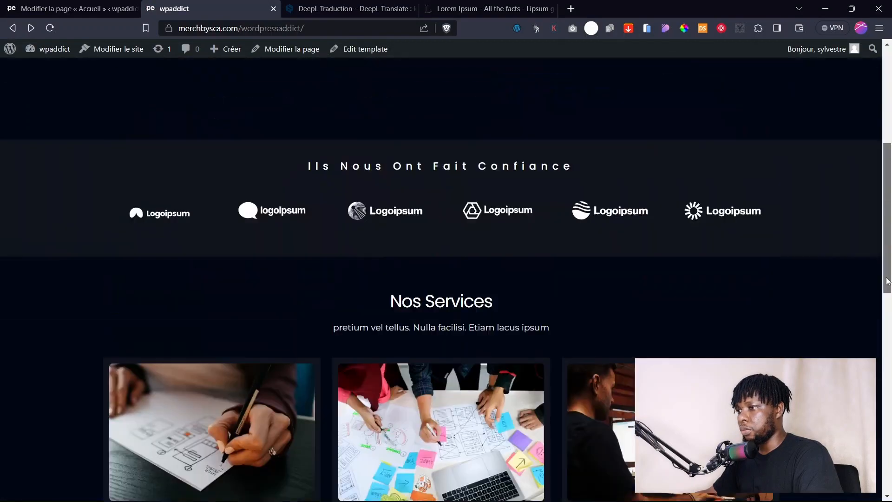
pyautogui.moveTo(887, 281); pyautogui.dragTo(886, 325)
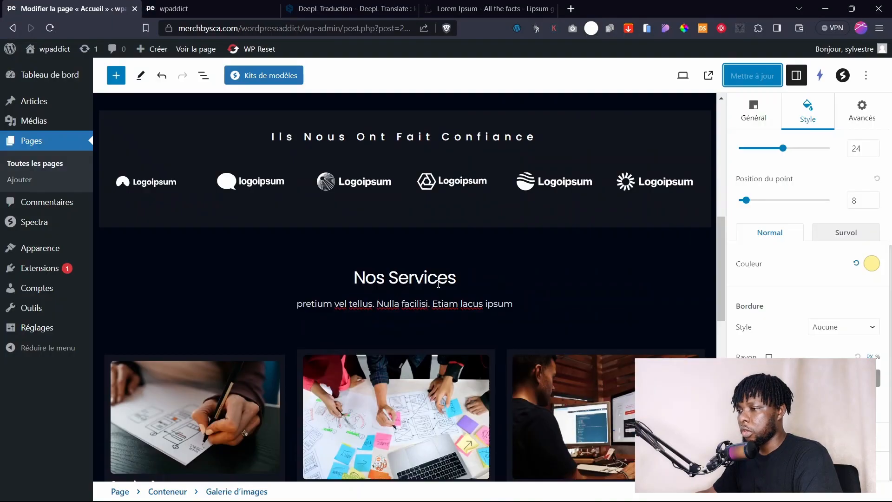
pyautogui.click(438, 281)
pyautogui.click(427, 263)
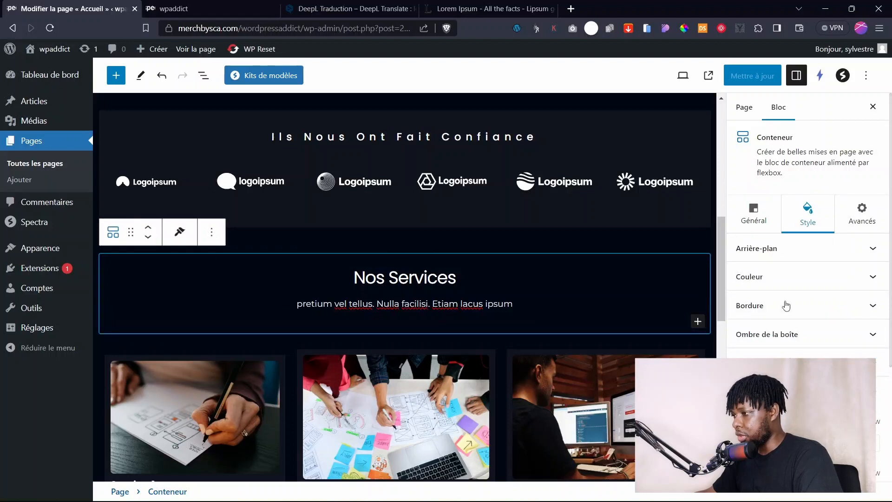
# Give the Nos Services container an 80 top margin, then select the Nos Réalisations container.
pyautogui.scroll(-3, 805, 336)
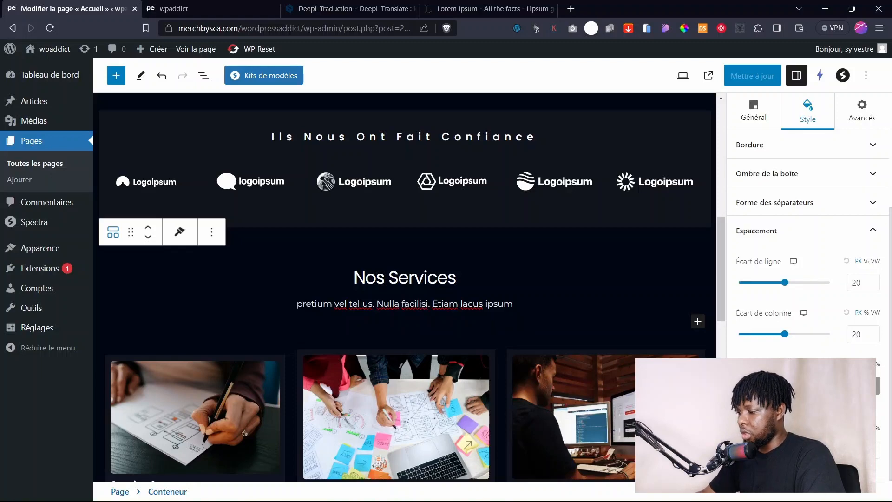
pyautogui.write('80')
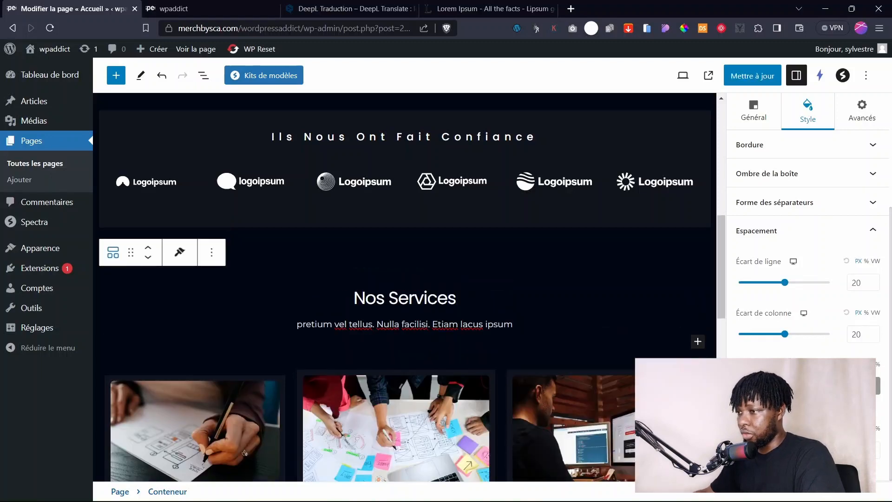
pyautogui.scroll(-12, 471, 393)
pyautogui.scroll(5, 388, 319)
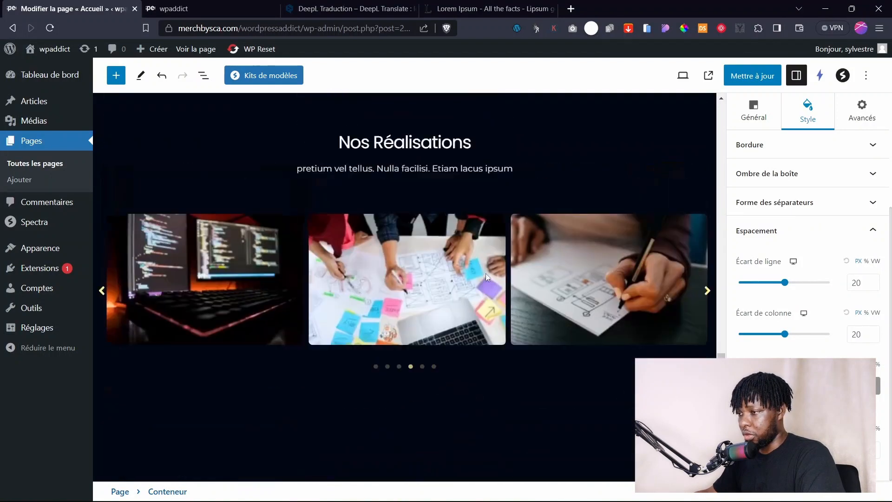
pyautogui.click(383, 320)
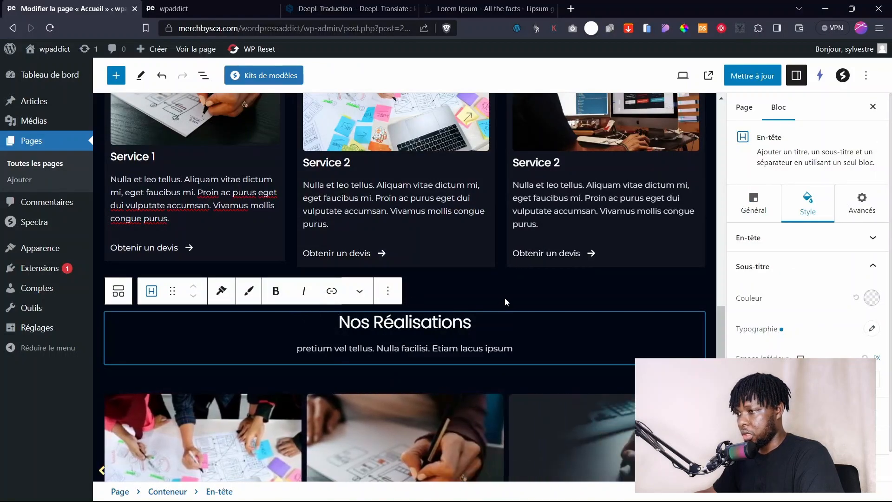
pyautogui.click(465, 309)
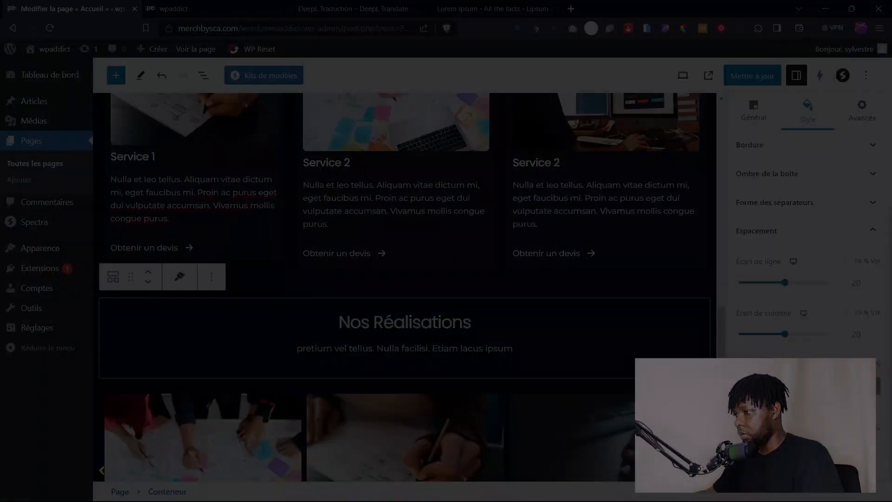
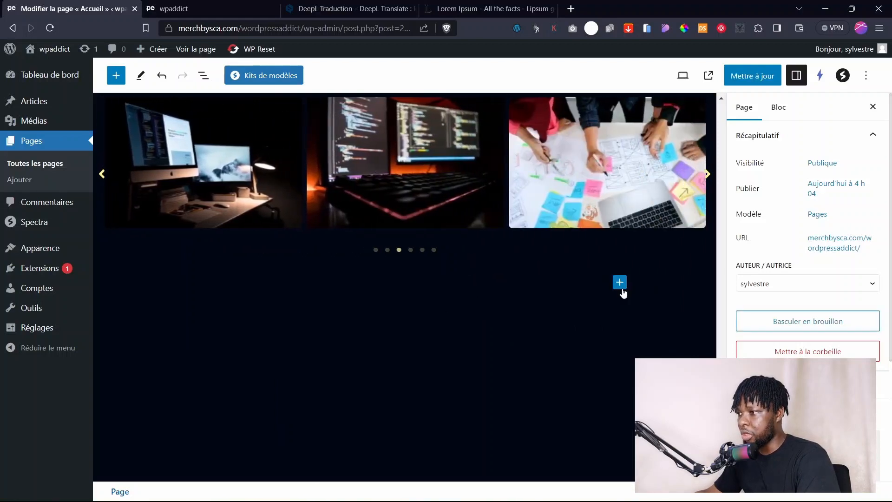
# Insert the Spectra 'Appel à l'action' call-to-action block below the image carousel.
pyautogui.click(620, 283)
pyautogui.click(714, 472)
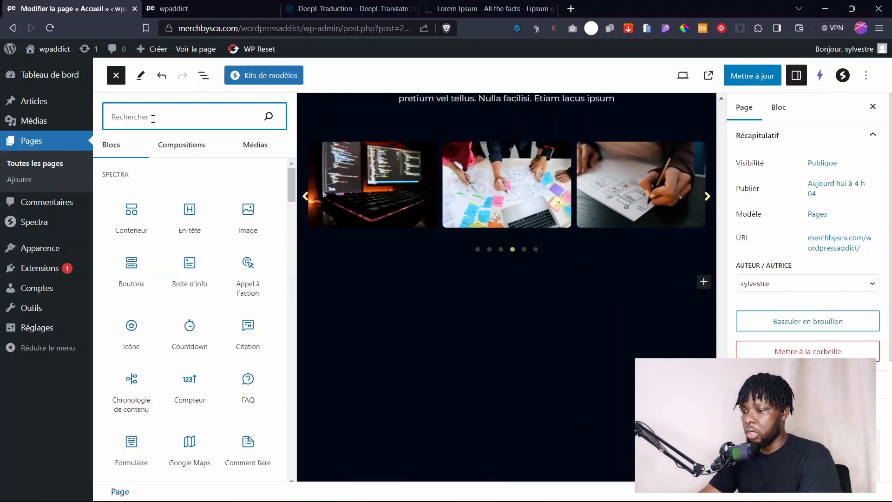
pyautogui.write('appe')
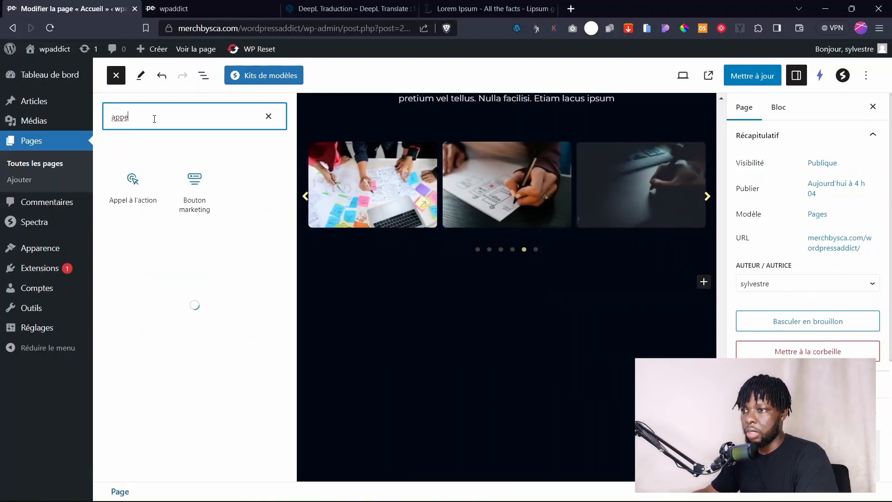
pyautogui.moveTo(135, 193)
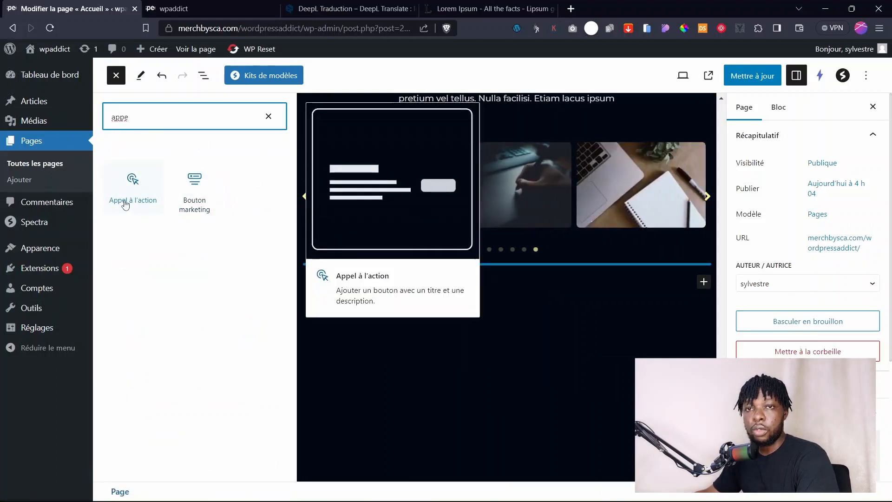
pyautogui.click(132, 203)
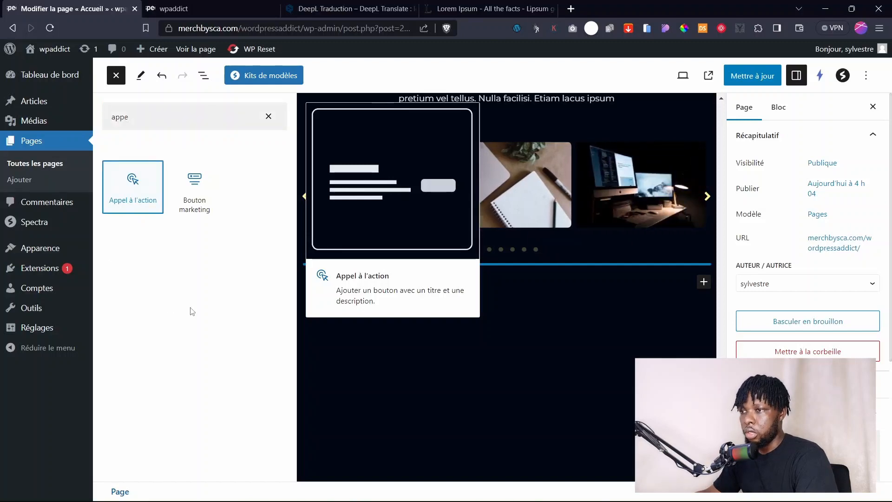
pyautogui.click(484, 400)
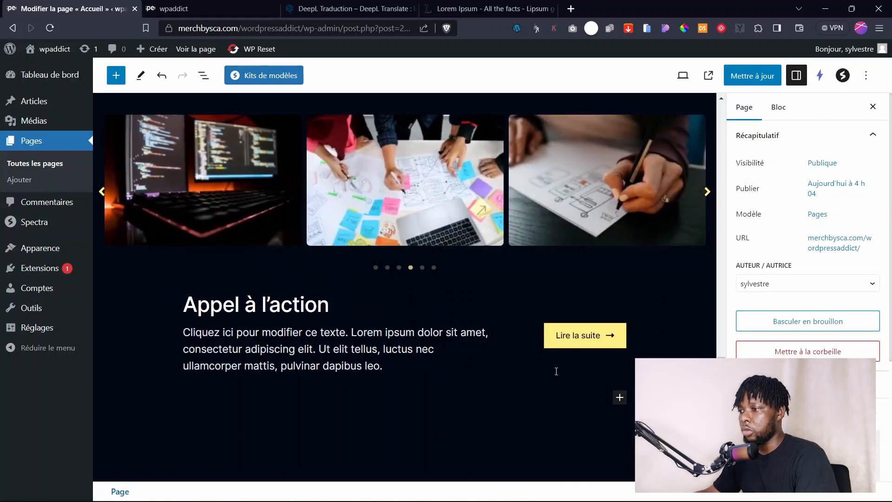
# Add a container block below the call-to-action.
pyautogui.click(620, 397)
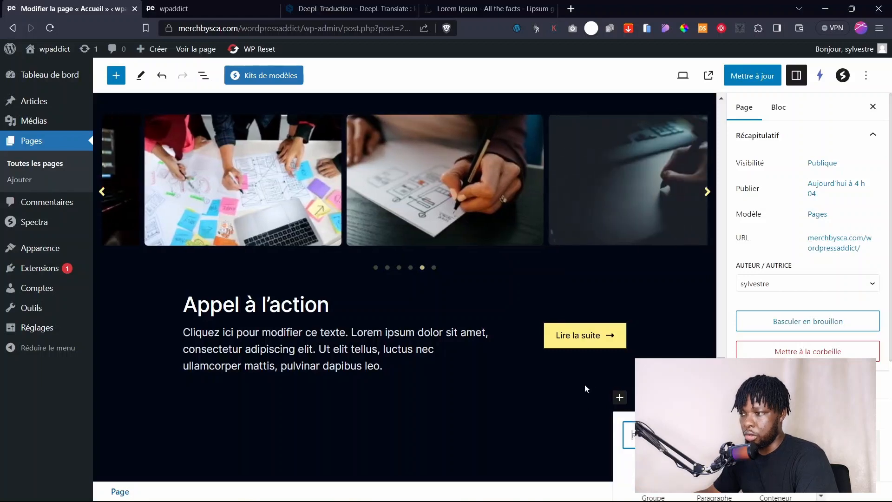
pyautogui.scroll(-3, 614, 371)
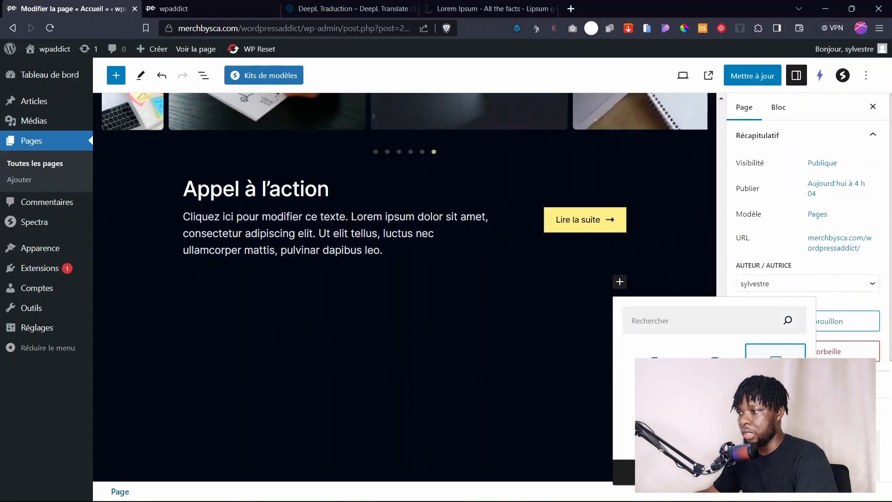
pyautogui.click(775, 367)
# Make the new container single-column and move the call-to-action into it via List View.
pyautogui.click(312, 361)
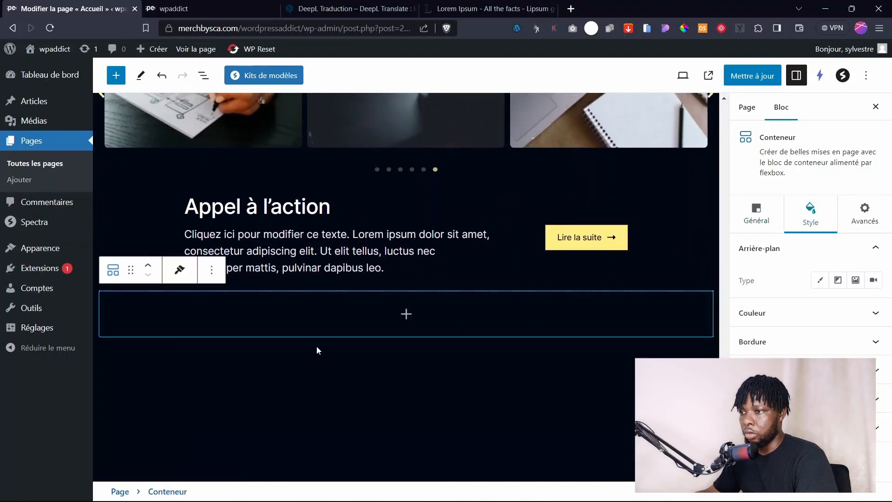
pyautogui.click(300, 365)
pyautogui.click(364, 311)
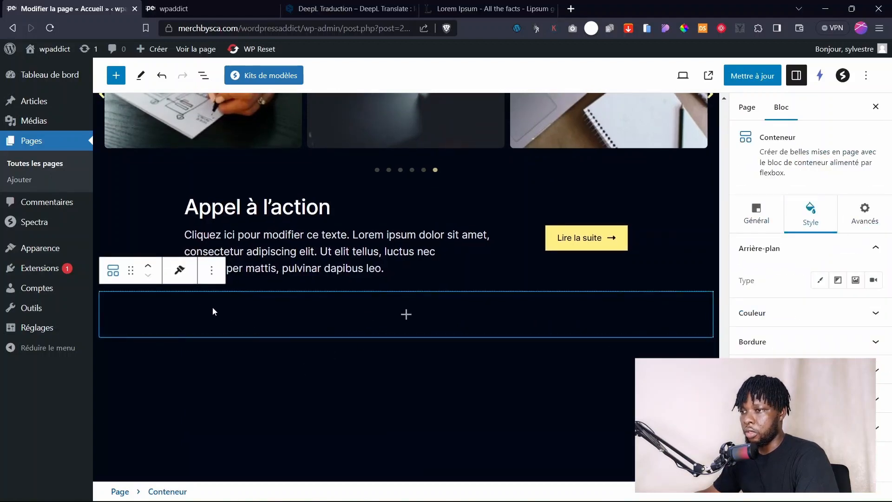
pyautogui.click(324, 228)
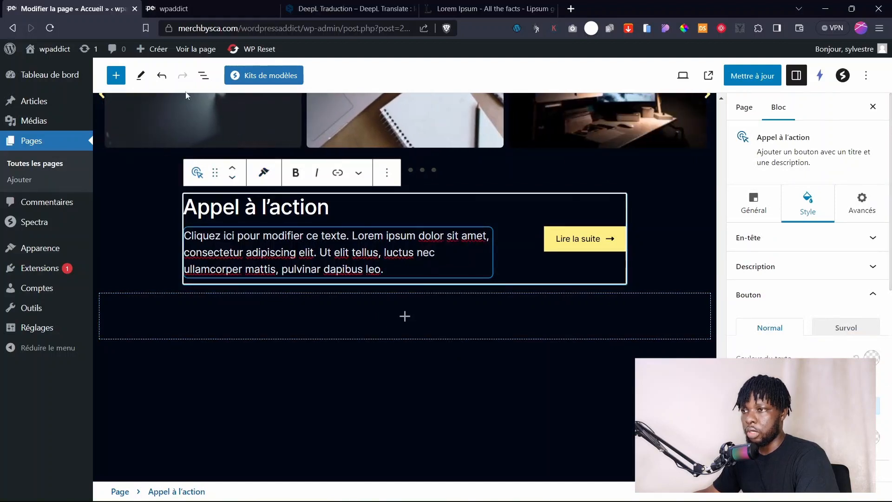
pyautogui.click(203, 75)
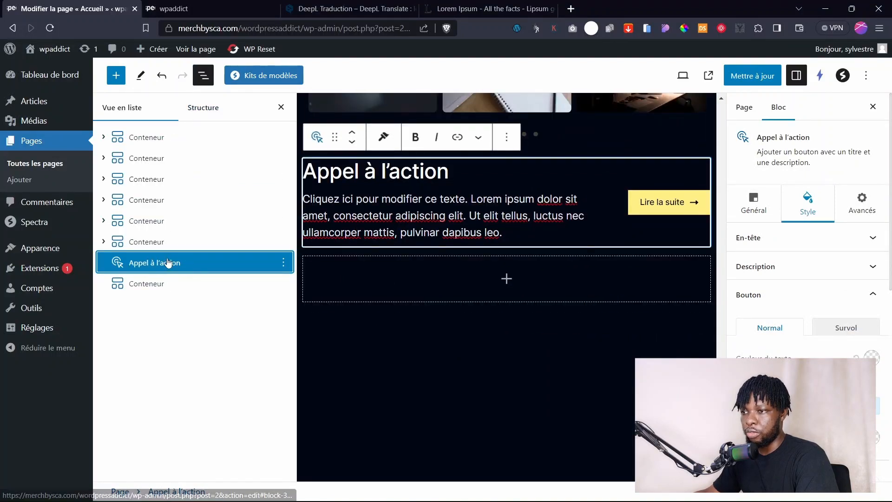
pyautogui.moveTo(169, 262); pyautogui.dragTo(168, 307)
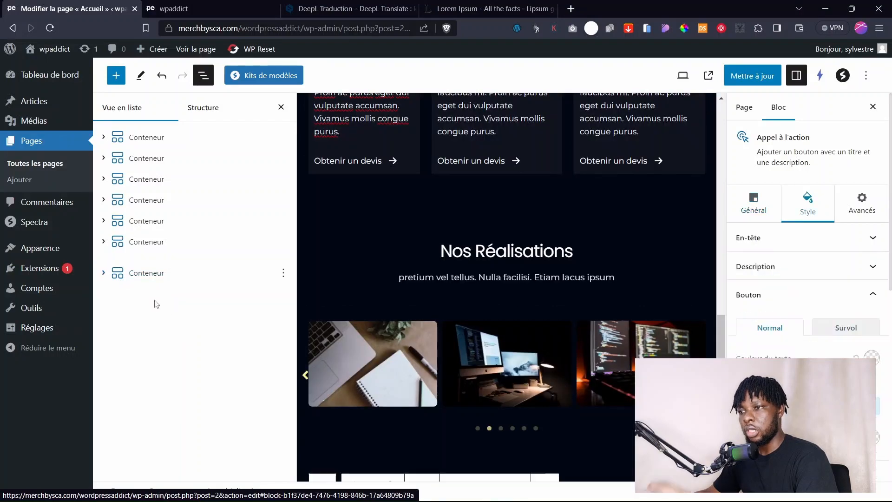
pyautogui.click(103, 264)
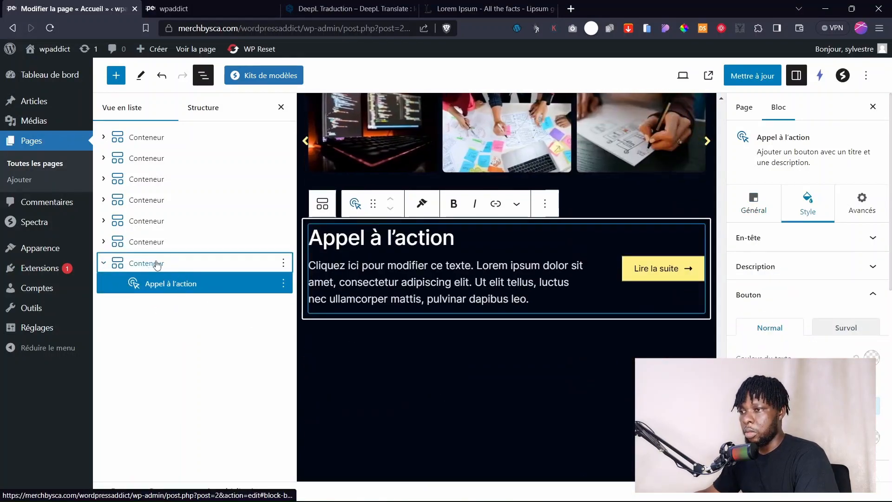
pyautogui.click(137, 258)
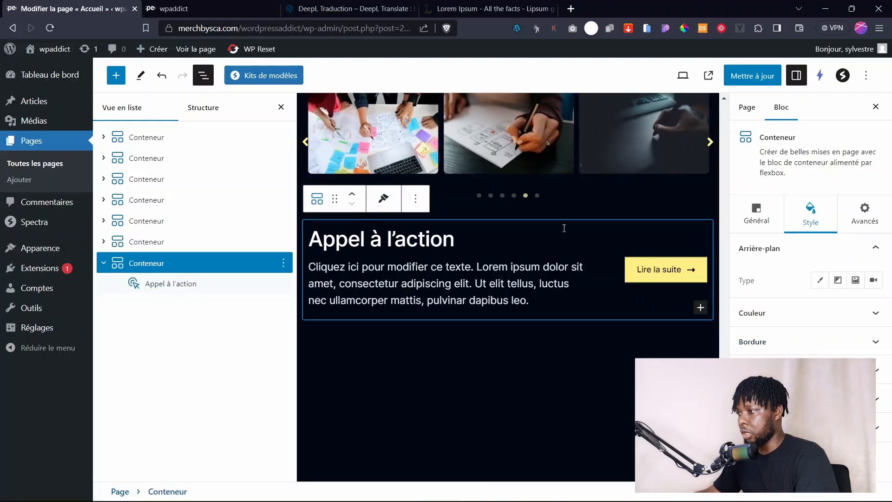
# Give the container a yellow background colour, update the page and go to the live site.
pyautogui.click(820, 280)
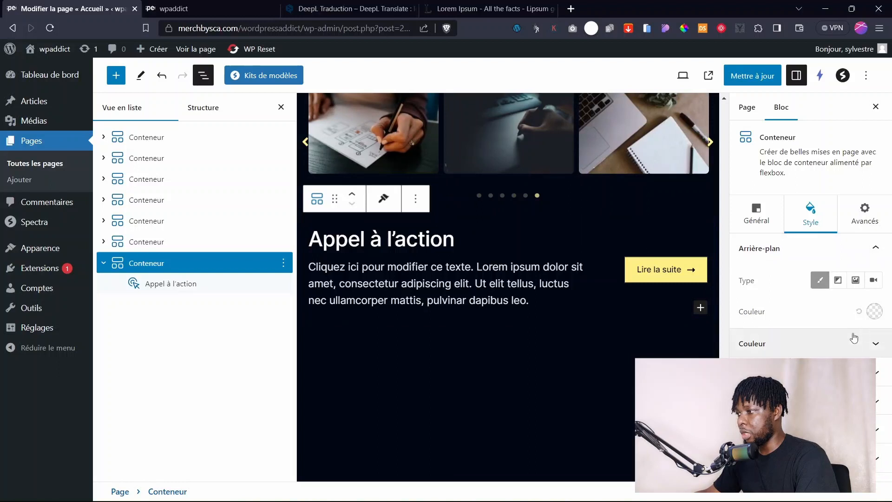
pyautogui.click(874, 312)
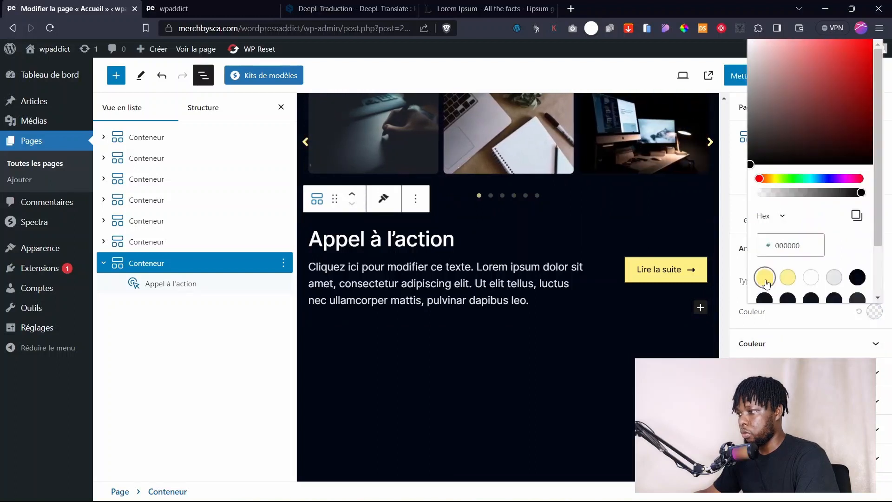
pyautogui.click(765, 276)
pyautogui.click(511, 345)
pyautogui.click(748, 77)
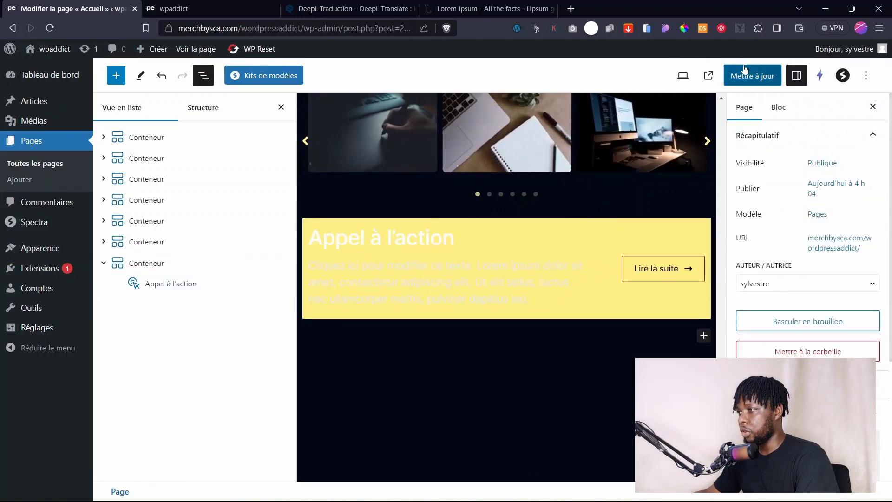
pyautogui.click(160, 6)
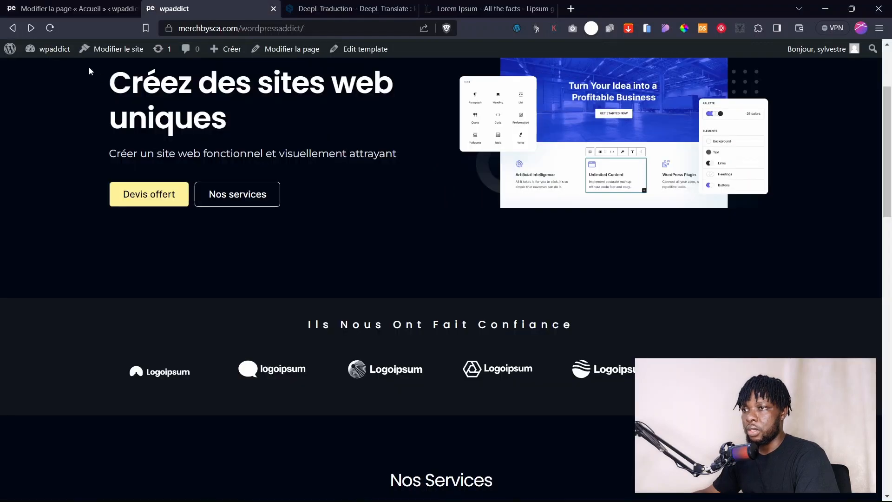
# Reload the live home page, view the yellow call-to-action band above the footer, then return to the editor.
pyautogui.click(50, 27)
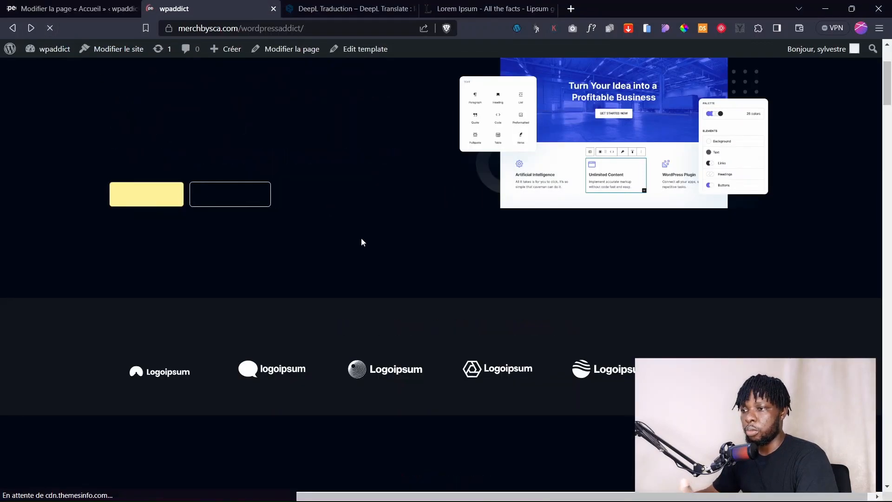
pyautogui.scroll(-20, 377, 258)
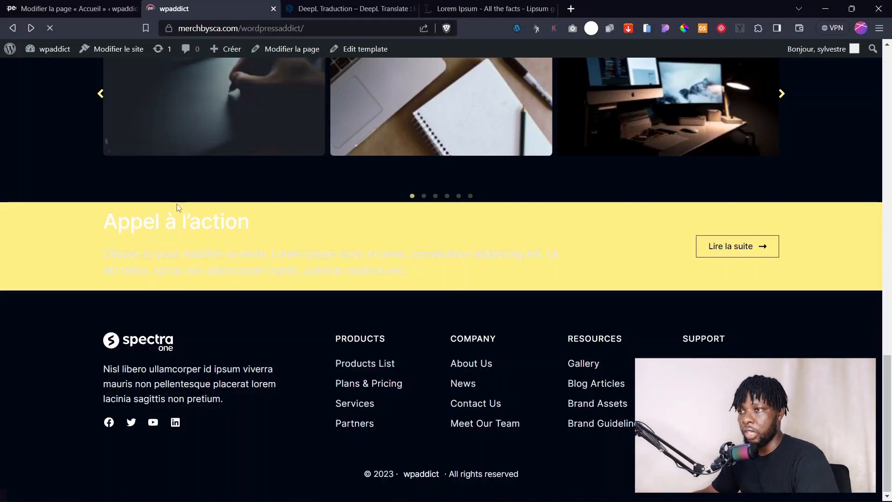
pyautogui.click(98, 6)
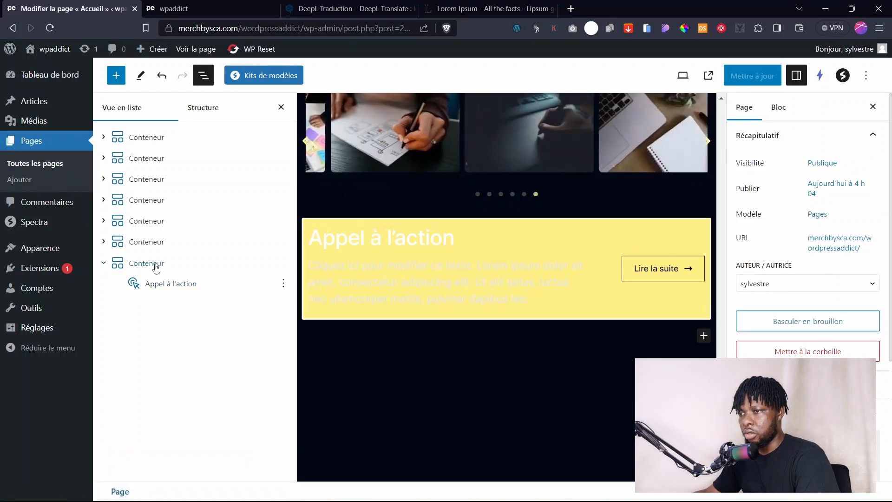
# Add an inner container inside the yellow one and move the call-to-action into it.
pyautogui.click(142, 268)
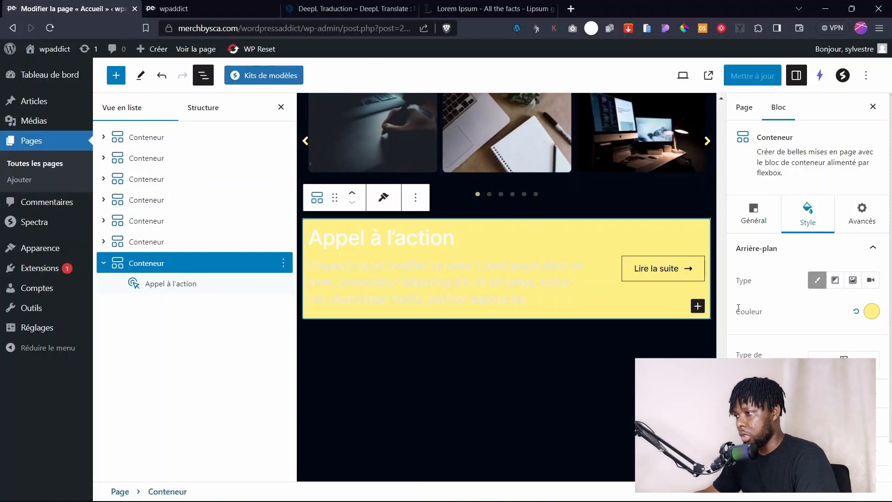
pyautogui.click(697, 306)
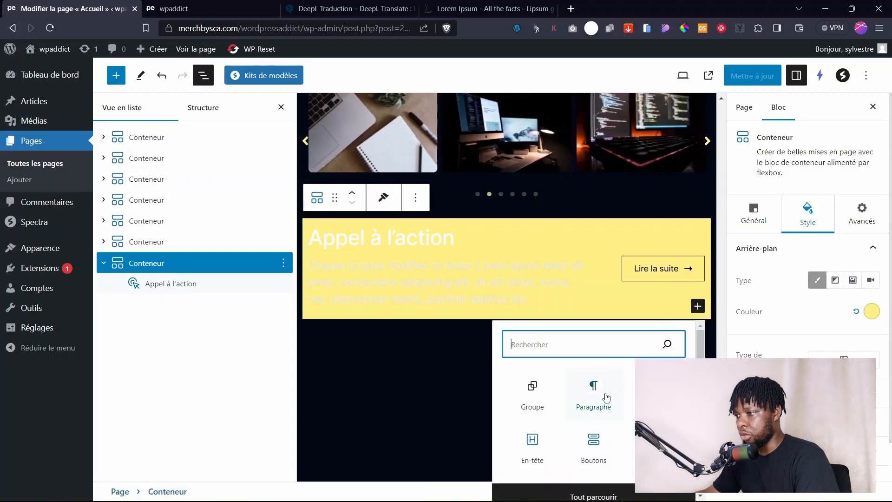
pyautogui.click(623, 386)
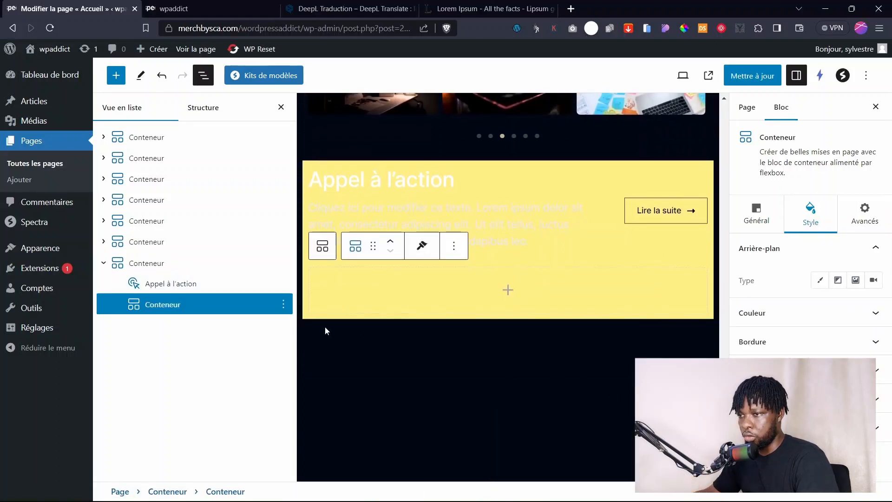
pyautogui.moveTo(165, 285); pyautogui.dragTo(184, 312)
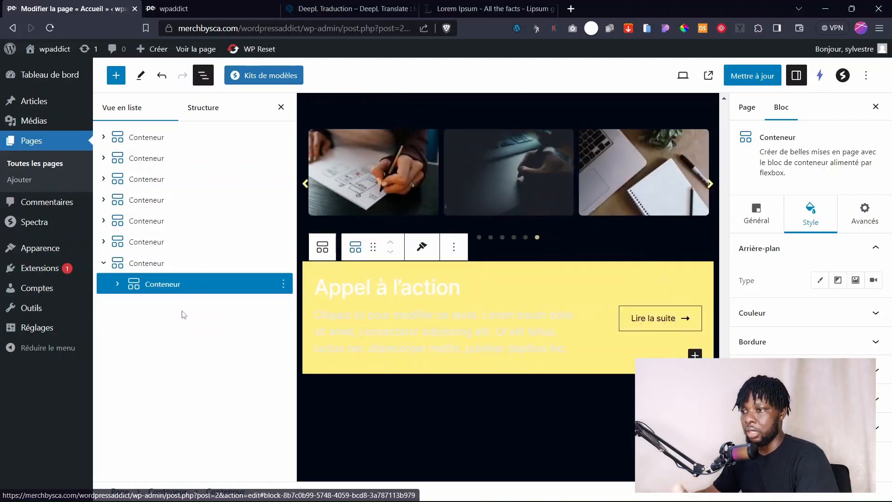
# Clear the outer container's background and give the inner container yellow FEEB84.
pyautogui.click(163, 264)
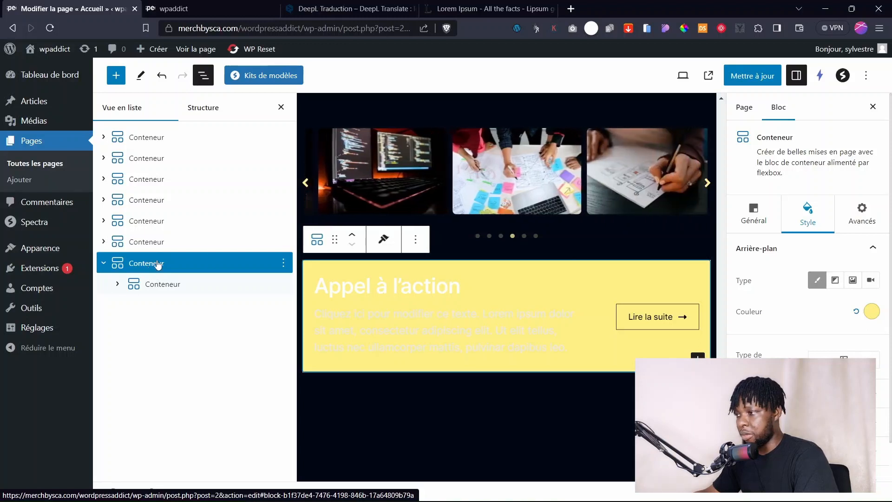
pyautogui.click(857, 312)
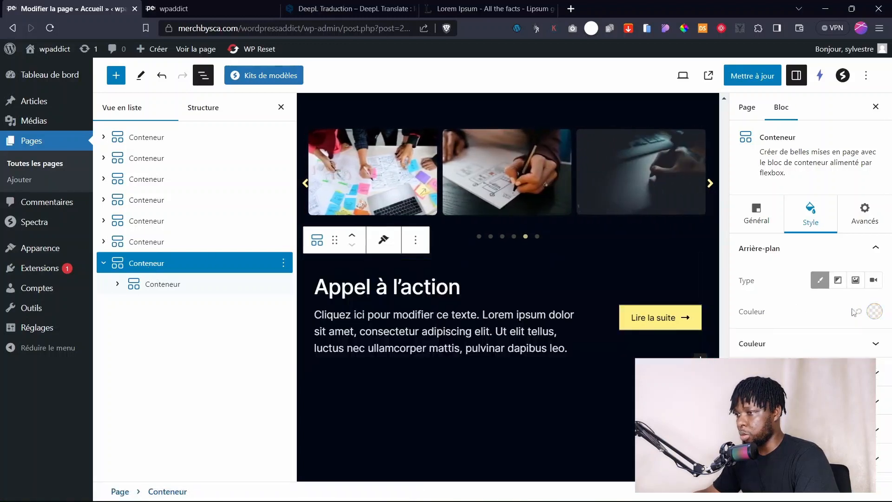
pyautogui.click(149, 289)
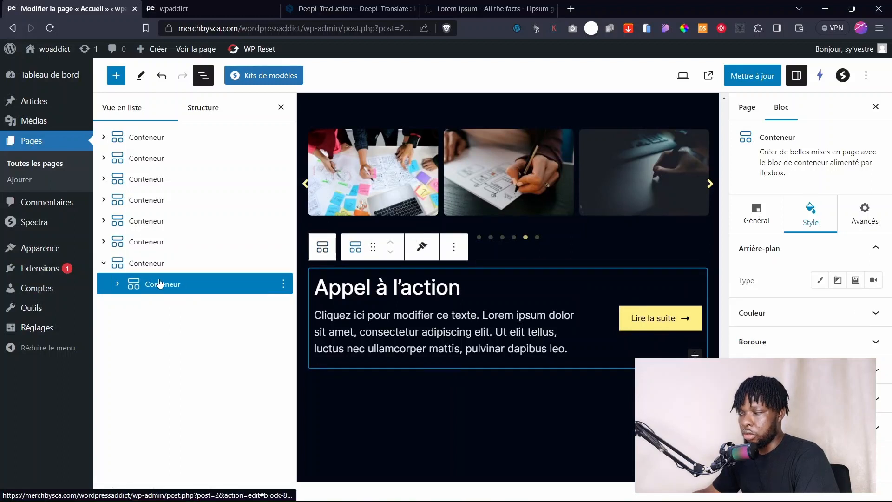
pyautogui.click(820, 280)
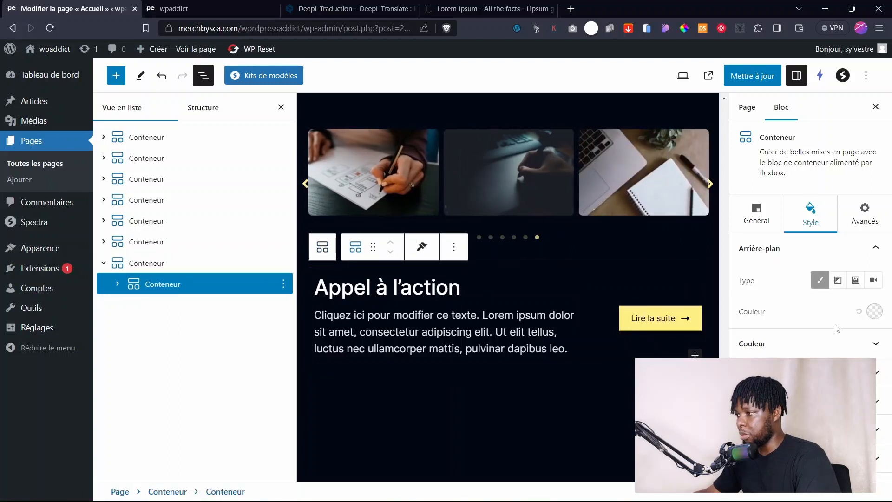
pyautogui.click(869, 312)
pyautogui.click(762, 277)
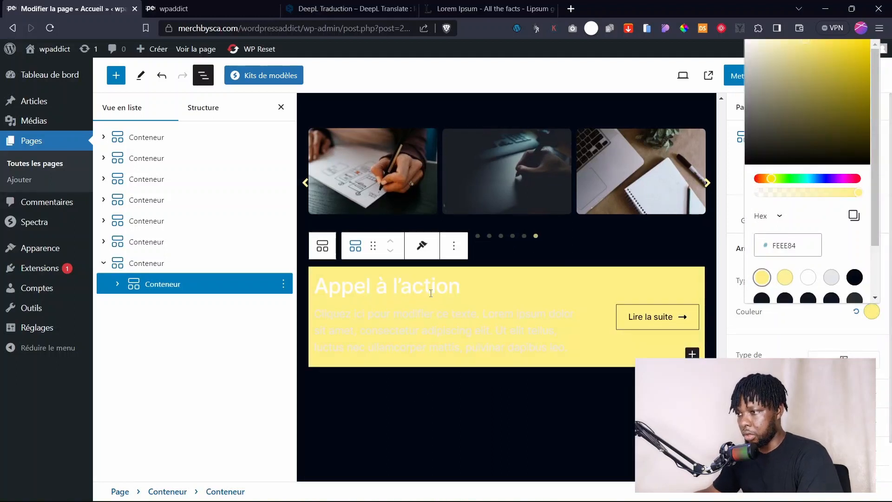
pyautogui.click(431, 293)
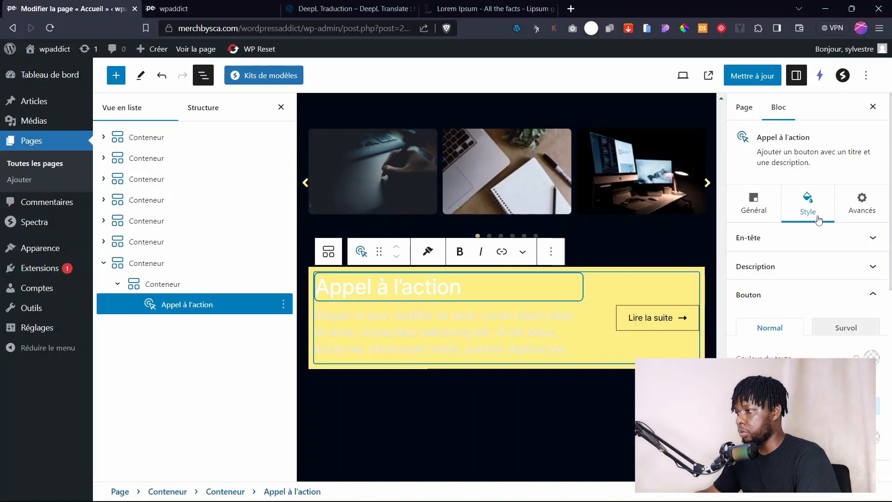
# Give the call-to-action button a near-black 10141E background and white label text.
pyautogui.click(872, 358)
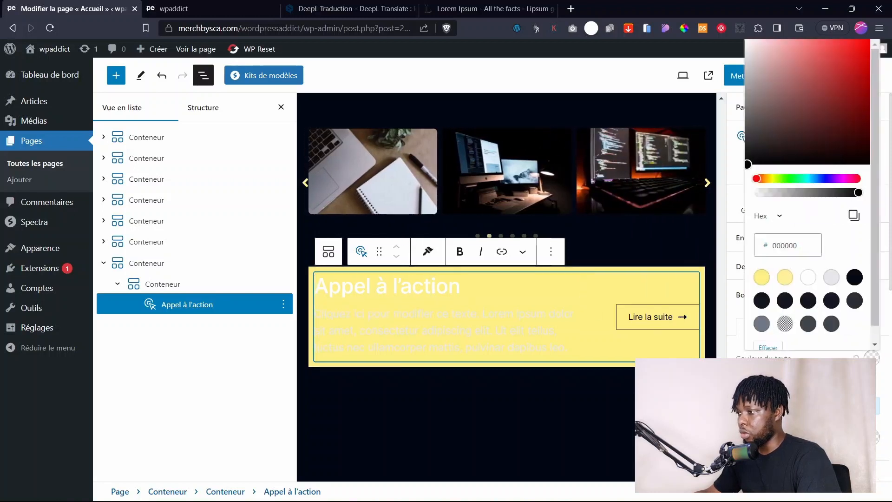
pyautogui.click(807, 301)
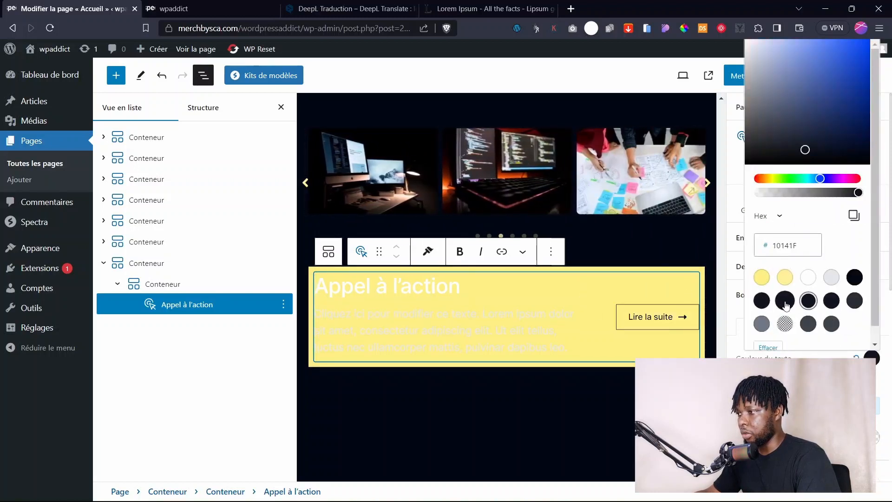
pyautogui.click(785, 301)
pyautogui.click(857, 358)
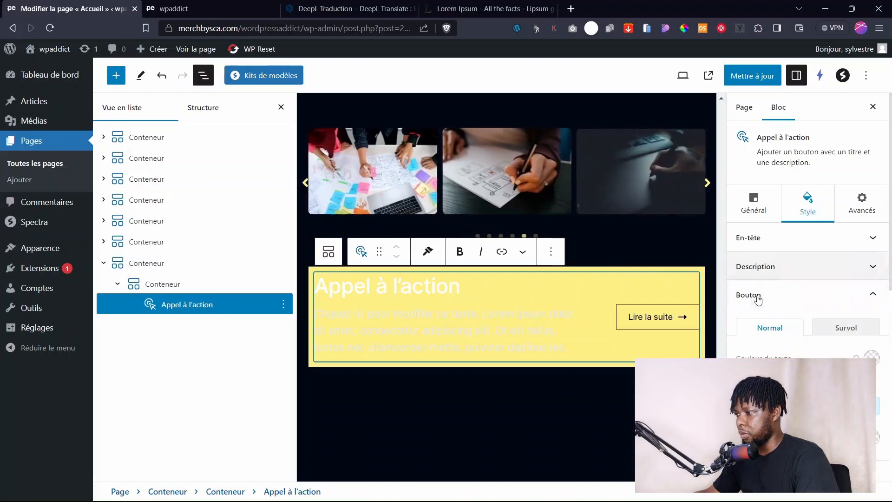
pyautogui.click(876, 439)
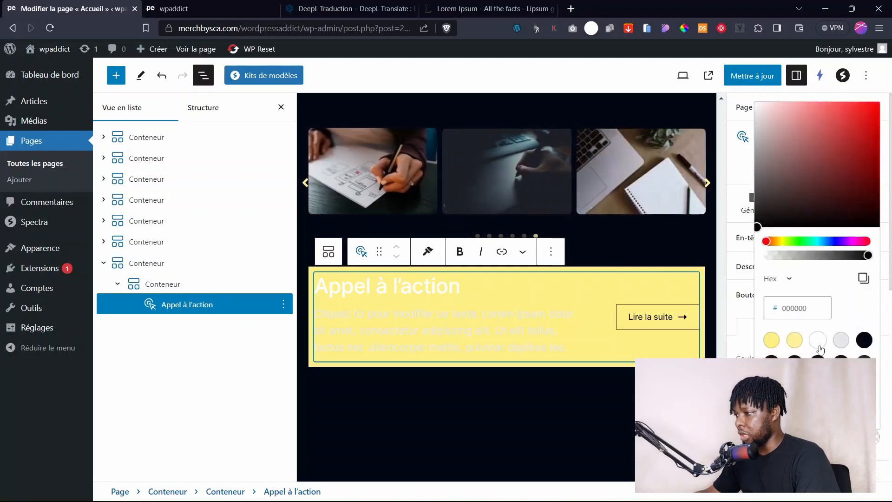
pyautogui.click(794, 359)
pyautogui.press('Escape')
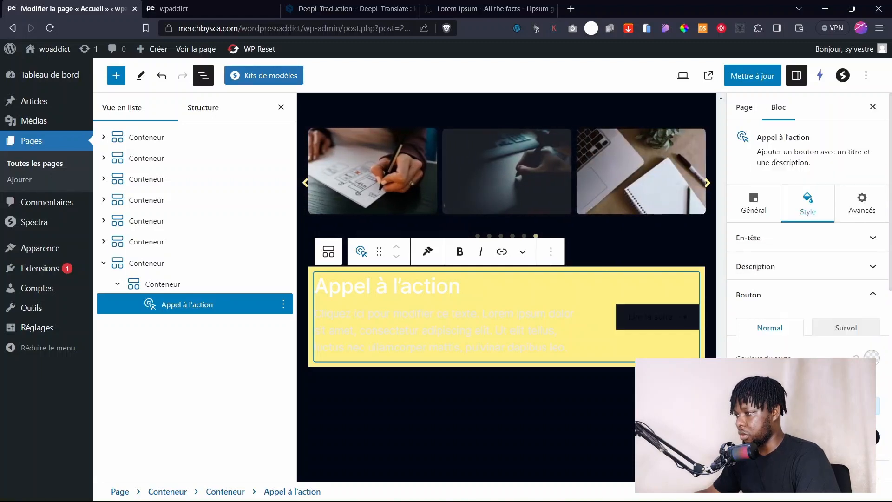
pyautogui.click(871, 358)
pyautogui.click(809, 280)
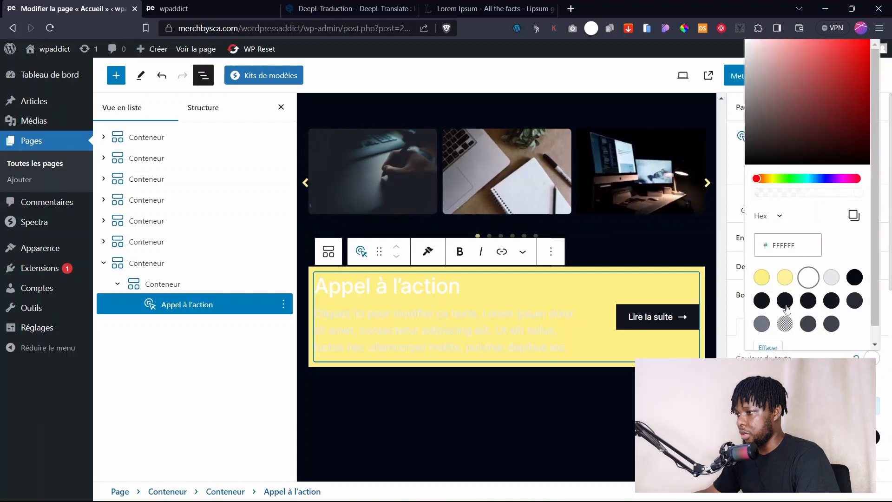
pyautogui.click(422, 274)
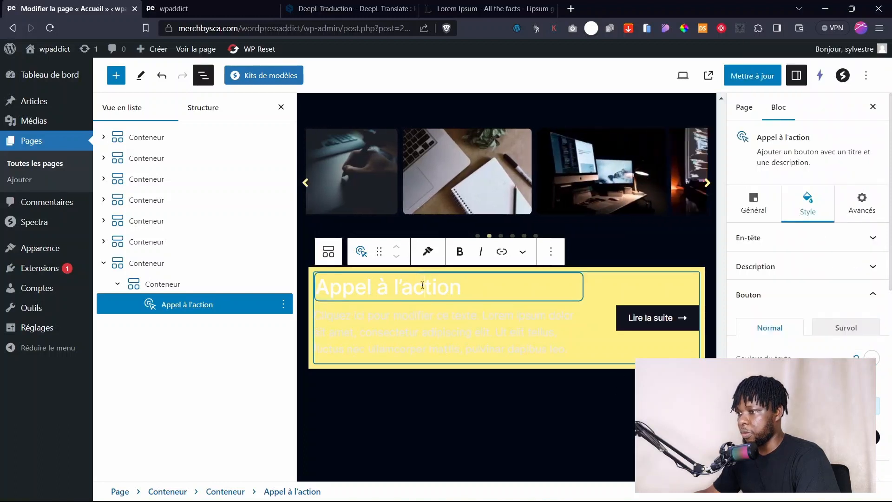
# Set the call-to-action heading and description colour to near-black 10141E.
pyautogui.click(774, 249)
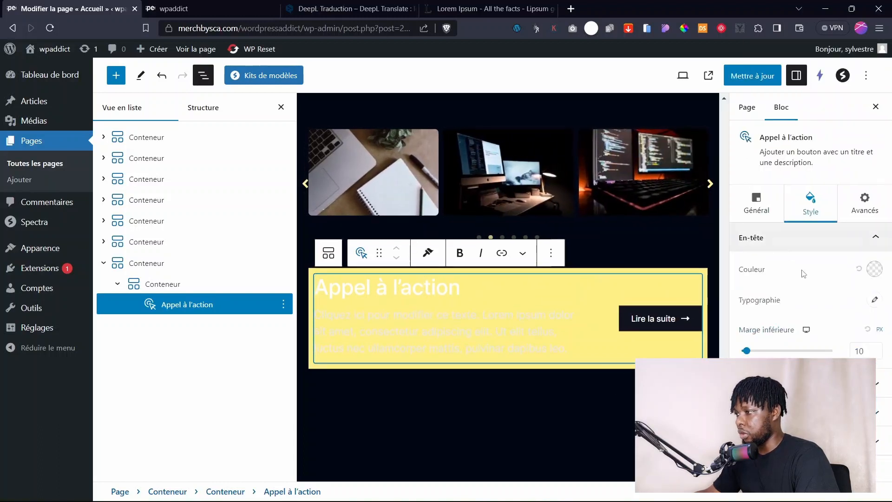
pyautogui.click(874, 269)
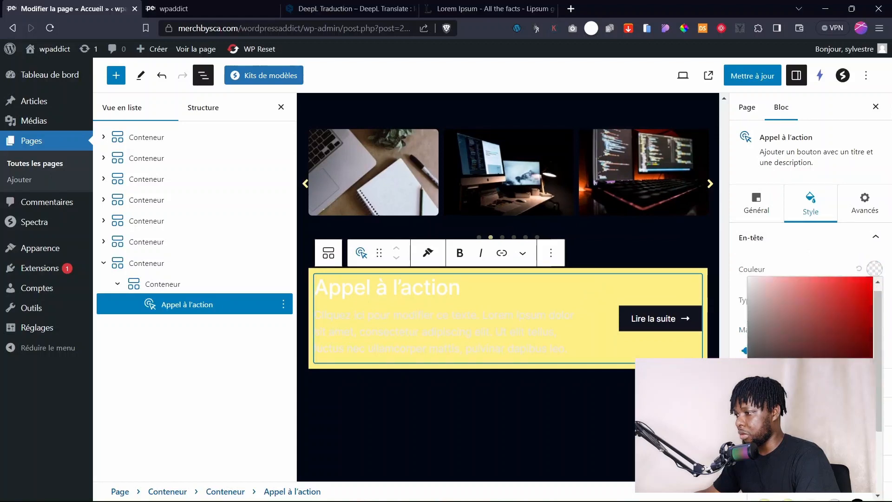
pyautogui.scroll(-2, 813, 316)
pyautogui.click(808, 284)
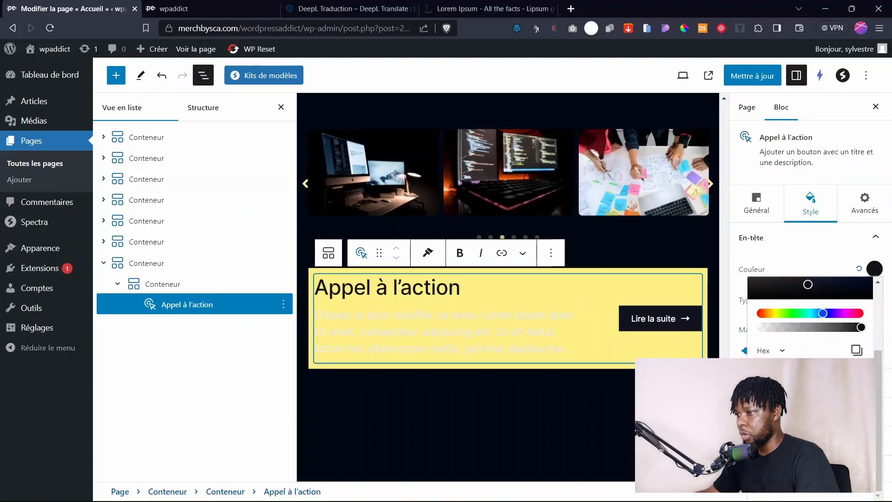
pyautogui.click(439, 316)
pyautogui.click(778, 238)
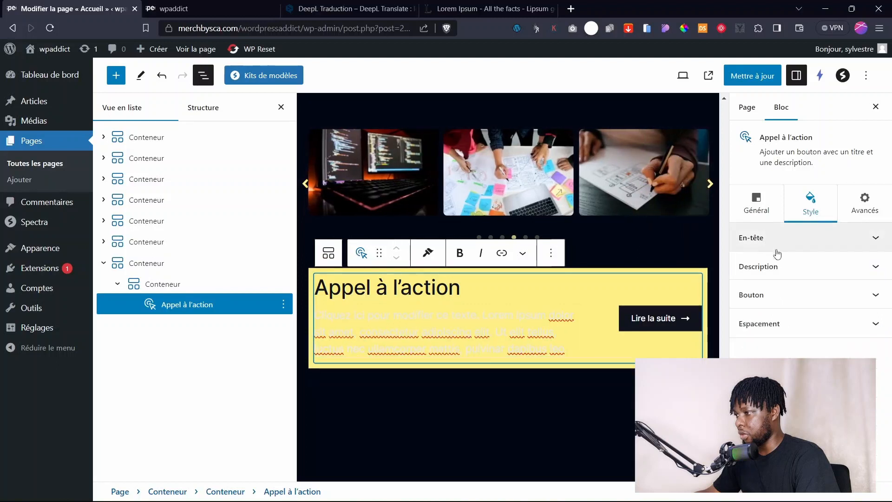
pyautogui.click(779, 267)
pyautogui.click(874, 298)
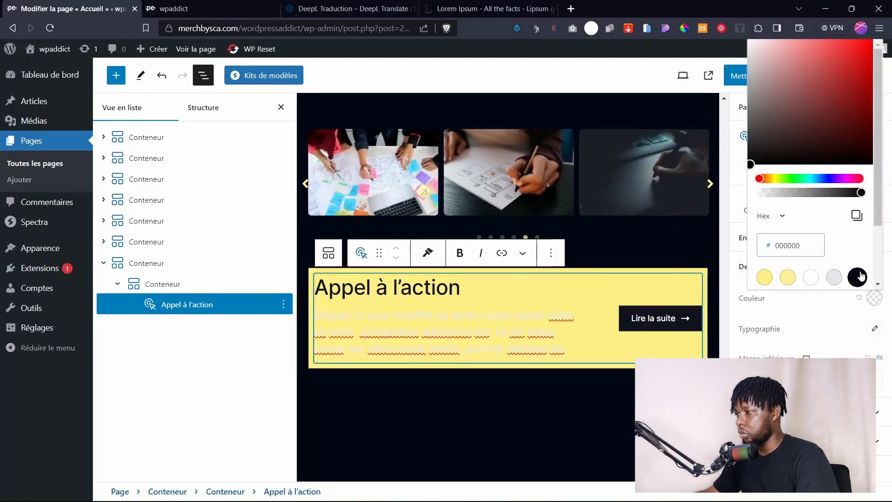
pyautogui.scroll(-2, 861, 275)
pyautogui.click(787, 224)
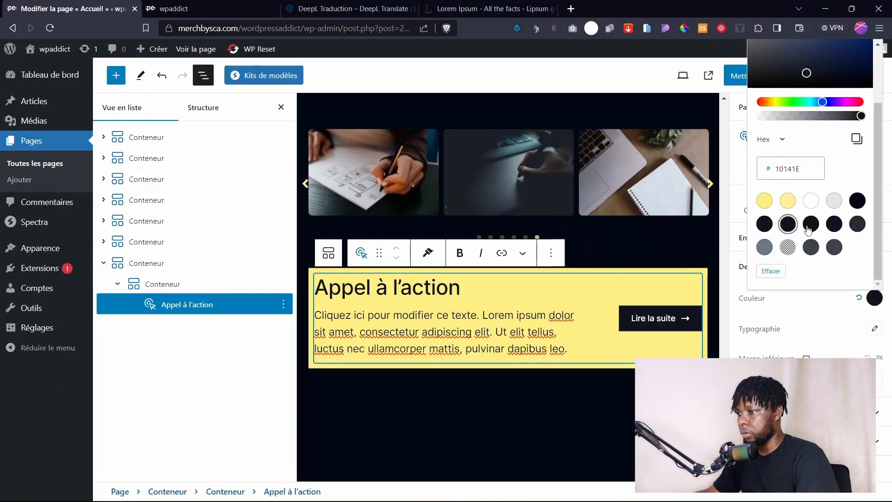
pyautogui.click(512, 401)
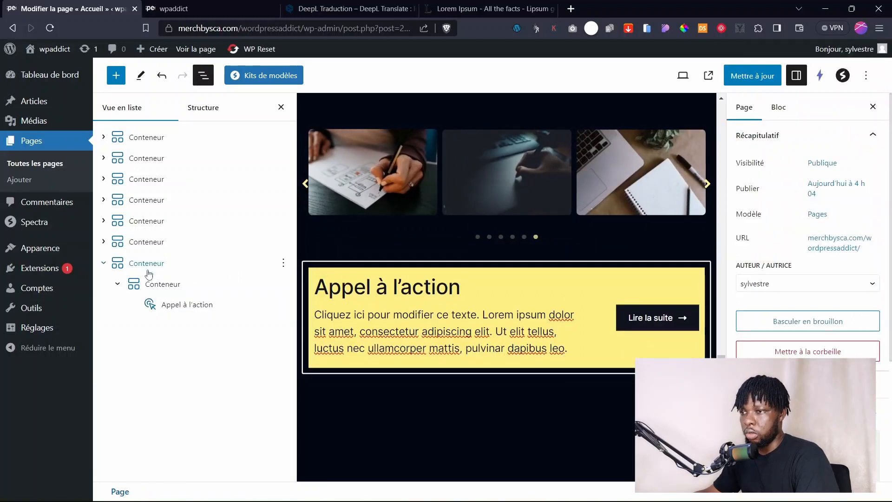
pyautogui.click(154, 284)
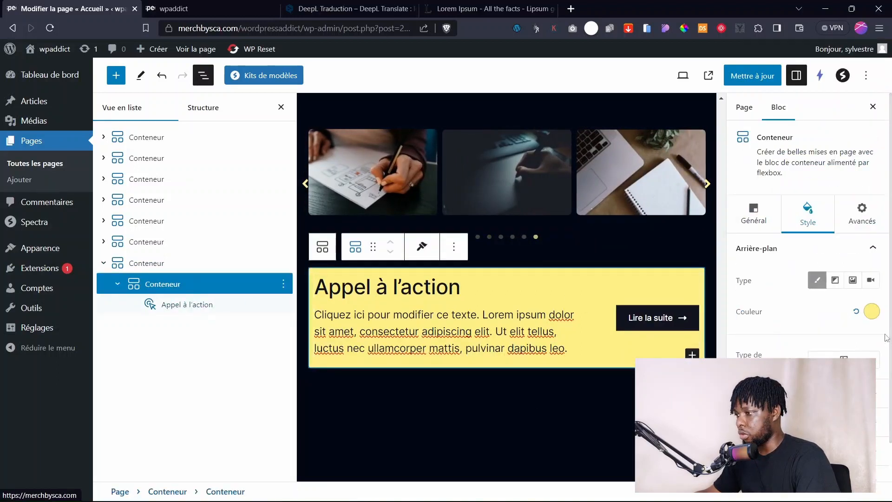
# Give the yellow inner container a 6 px corner radius, 0 border width and more padding.
pyautogui.click(855, 422)
pyautogui.scroll(-2, 748, 327)
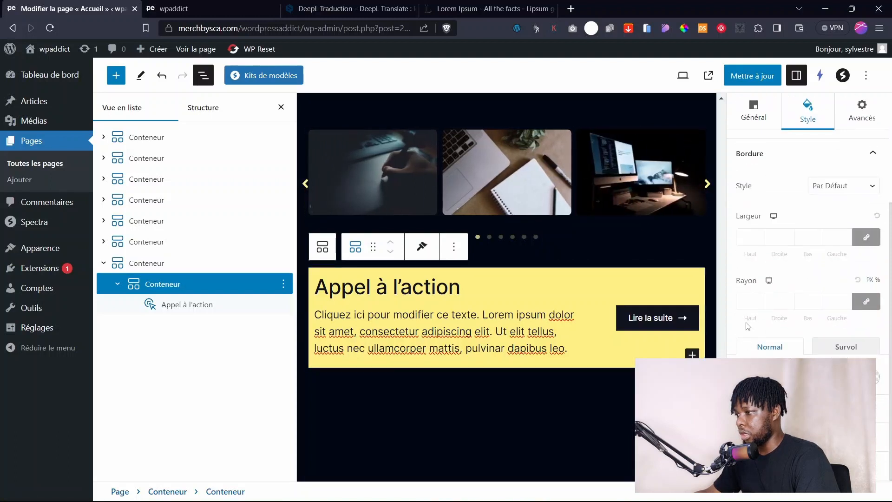
pyautogui.write('6')
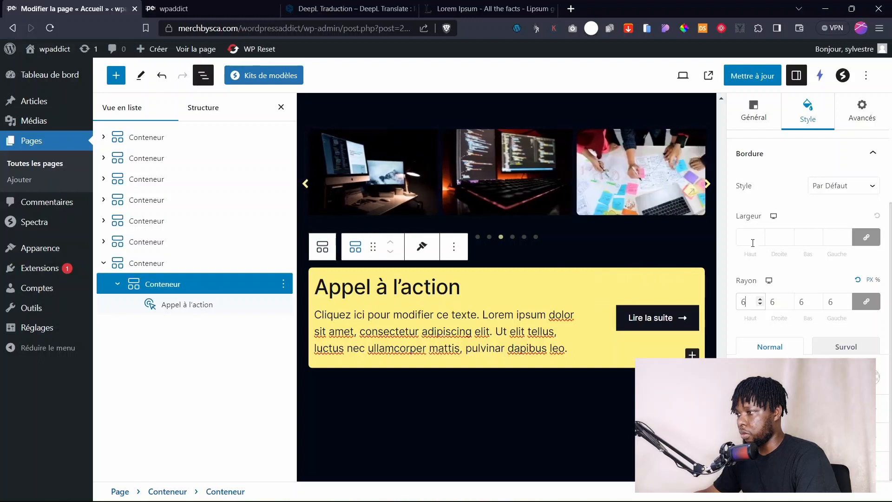
pyautogui.click(755, 236)
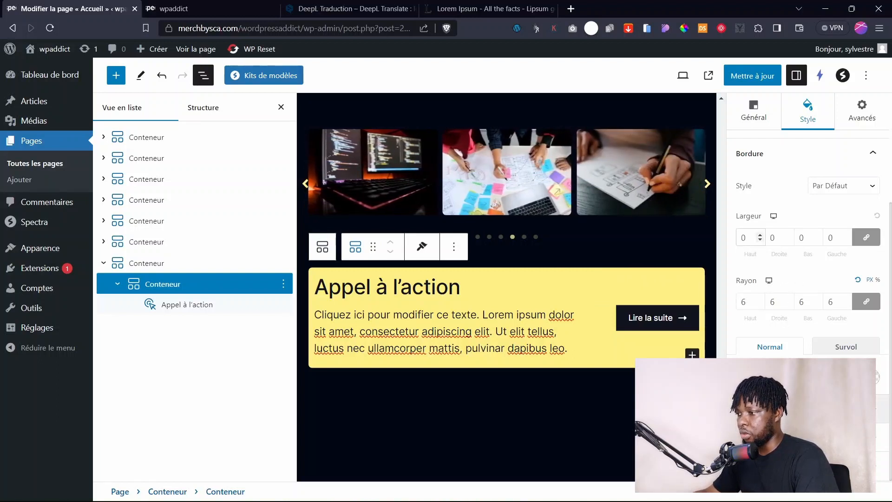
pyautogui.click(808, 466)
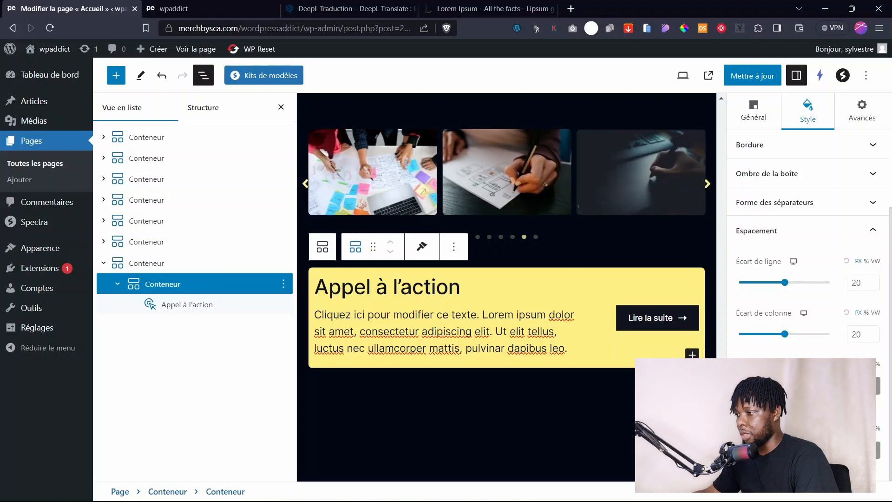
pyautogui.press('Up')
pyautogui.press('Up')
pyautogui.press('Up')
pyautogui.press('Up')
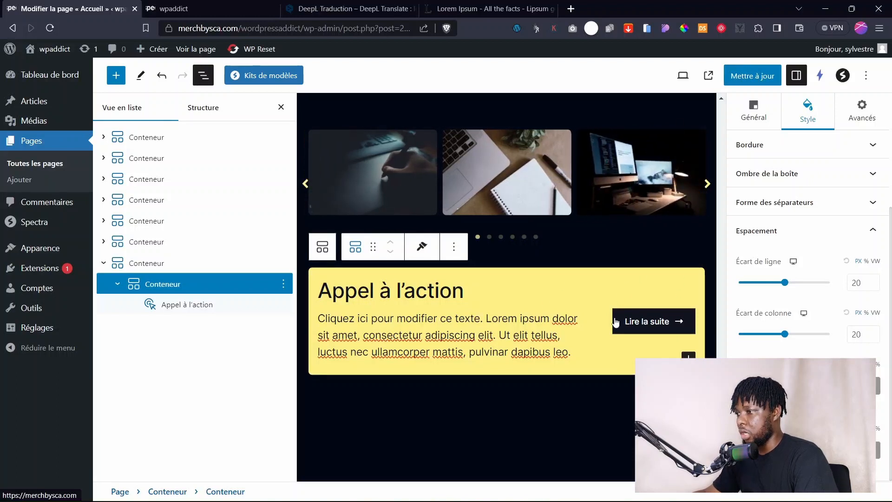
pyautogui.click(634, 326)
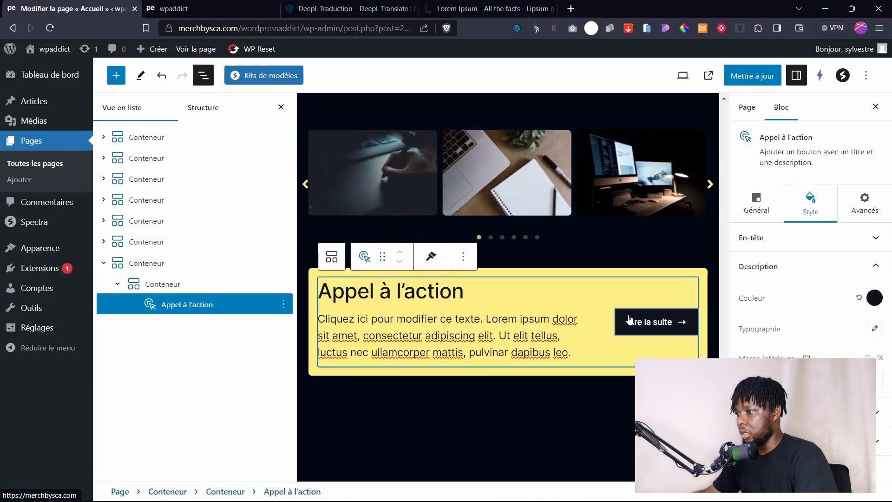
# Enter 6 in the call-to-action's button style settings.
pyautogui.click(781, 274)
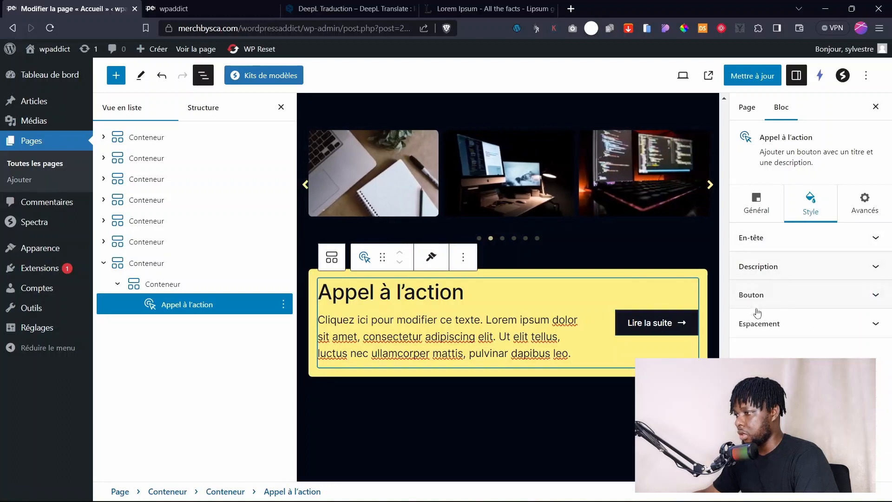
pyautogui.click(780, 296)
pyautogui.scroll(-3, 788, 297)
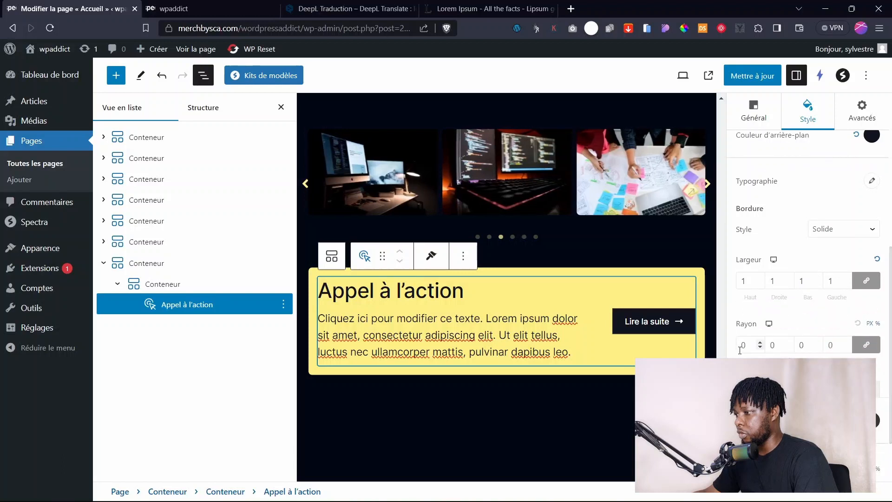
pyautogui.write('6')
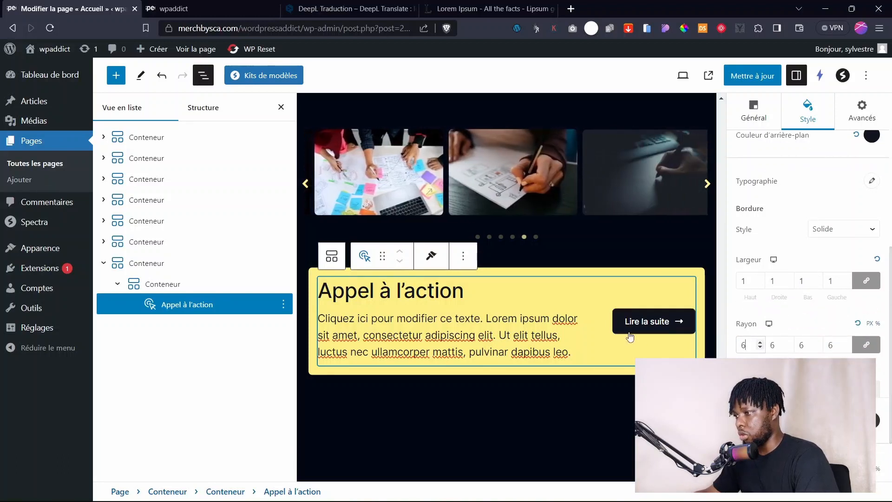
# Replace the 'Lire la suite' button label with 'Demande de devis', removing the stray L.
pyautogui.click(651, 328)
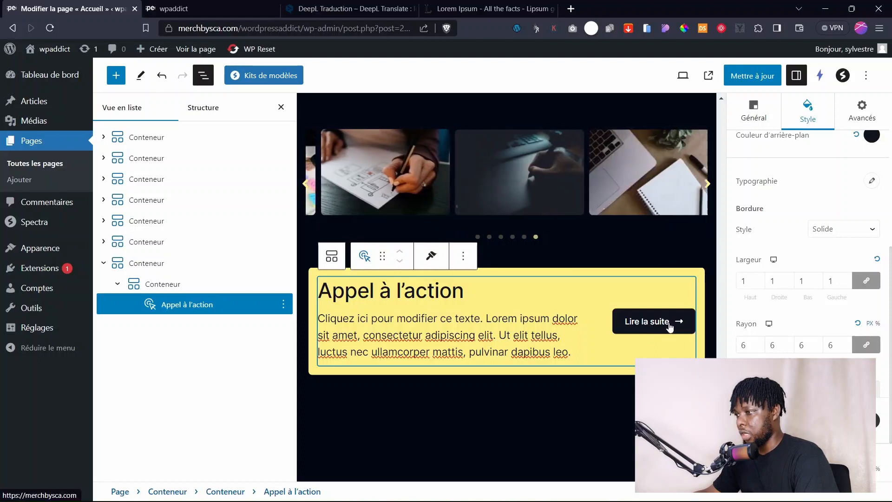
pyautogui.moveTo(659, 322); pyautogui.dragTo(634, 324)
pyautogui.scroll(-2, 807, 279)
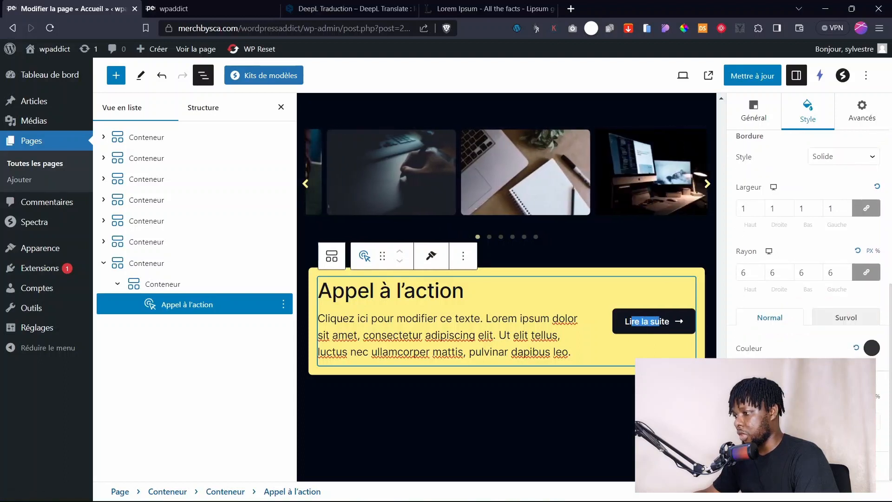
pyautogui.scroll(2, 808, 279)
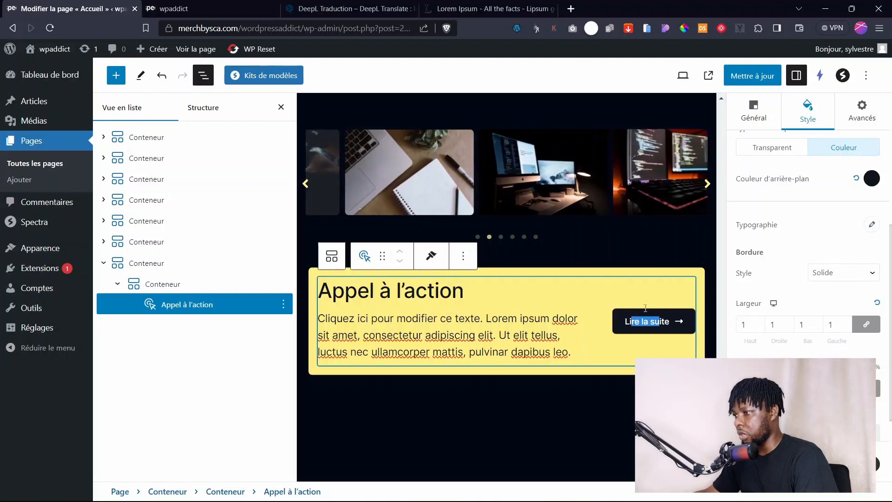
pyautogui.click(669, 327)
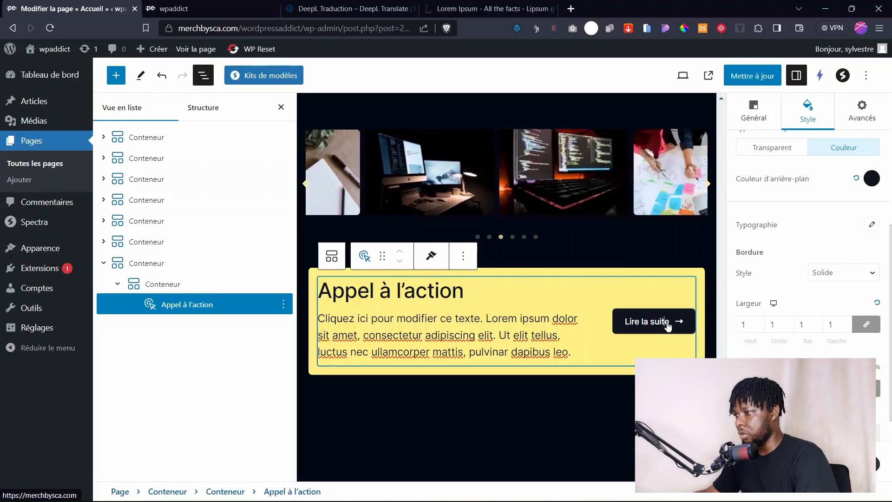
pyautogui.press('BackSpace')
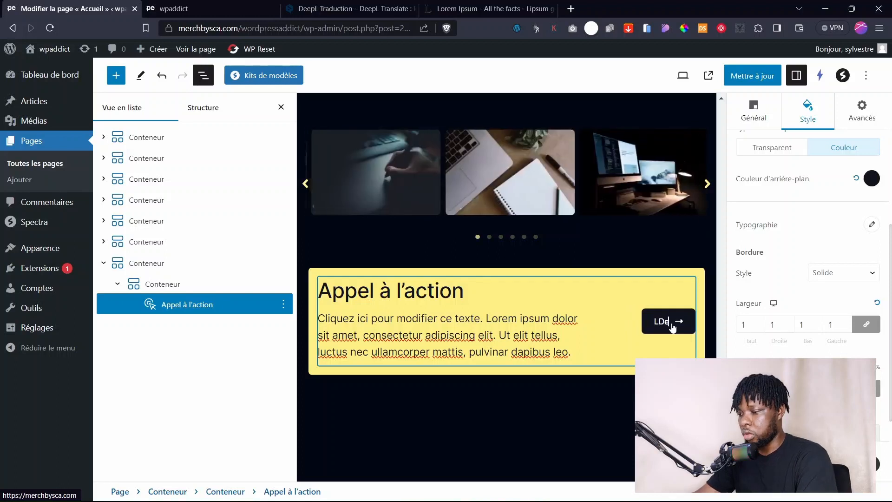
pyautogui.write('Demande de devis')
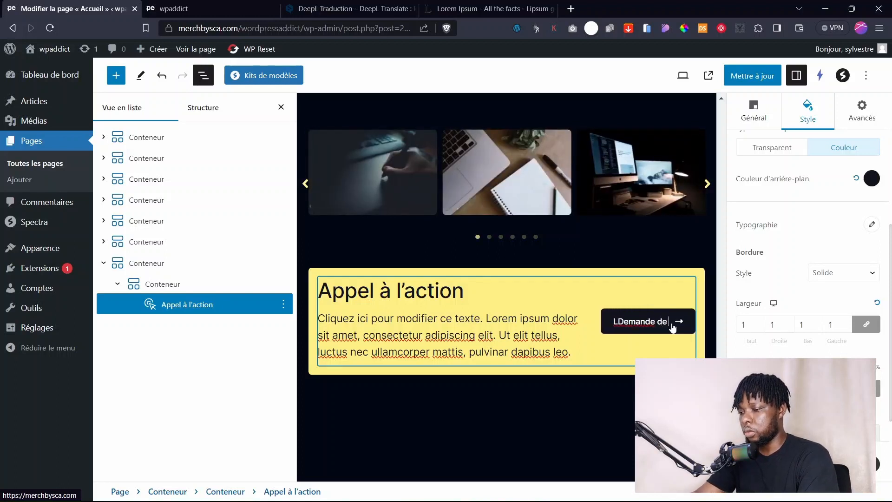
pyautogui.click(606, 316)
pyautogui.press('BackSpace')
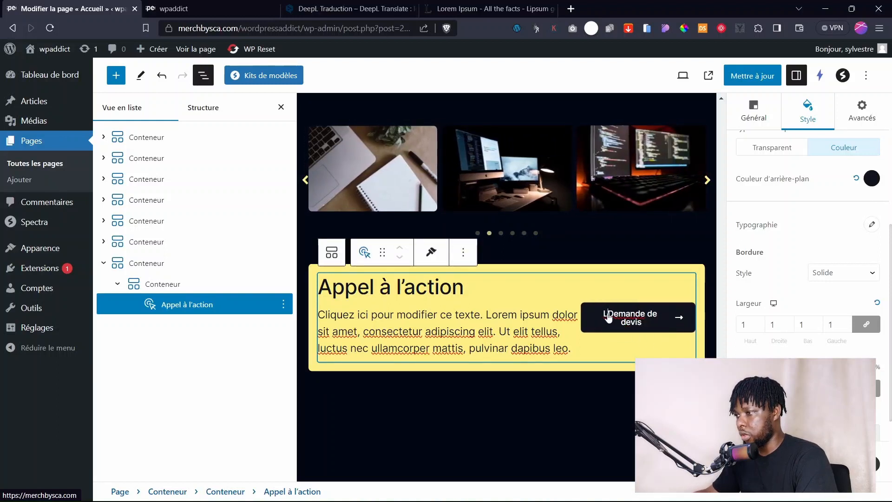
pyautogui.press('BackSpace')
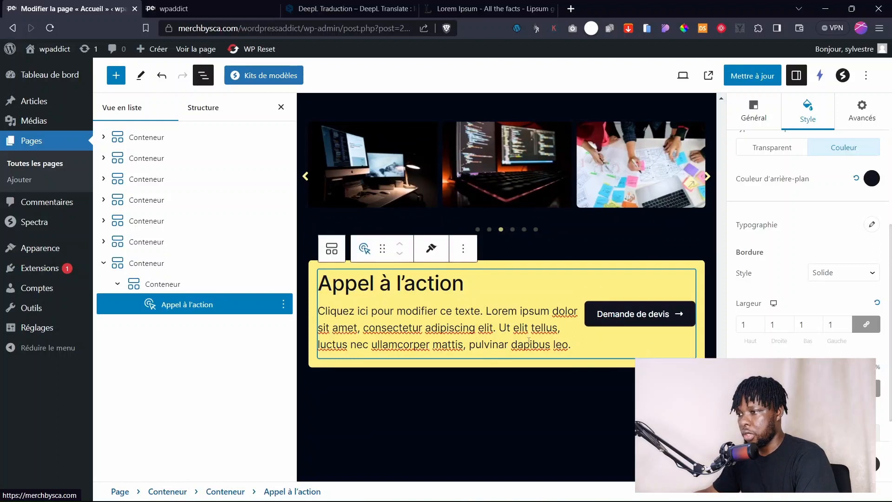
# Set the call-to-action heading font to Poppins with Capitaliser text transform.
pyautogui.click(386, 288)
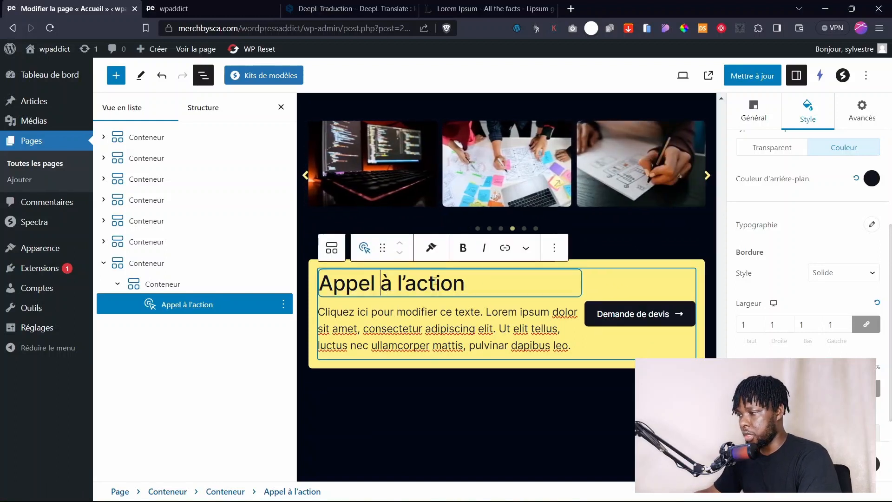
pyautogui.scroll(5, 741, 230)
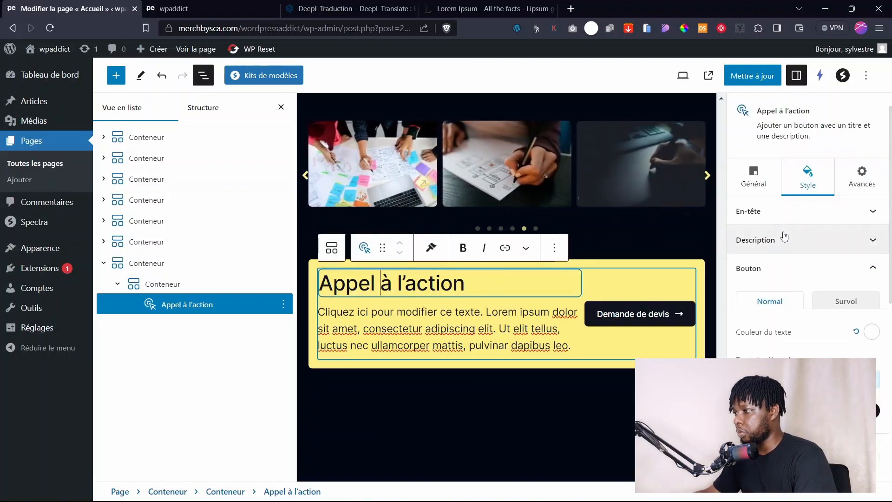
pyautogui.click(778, 223)
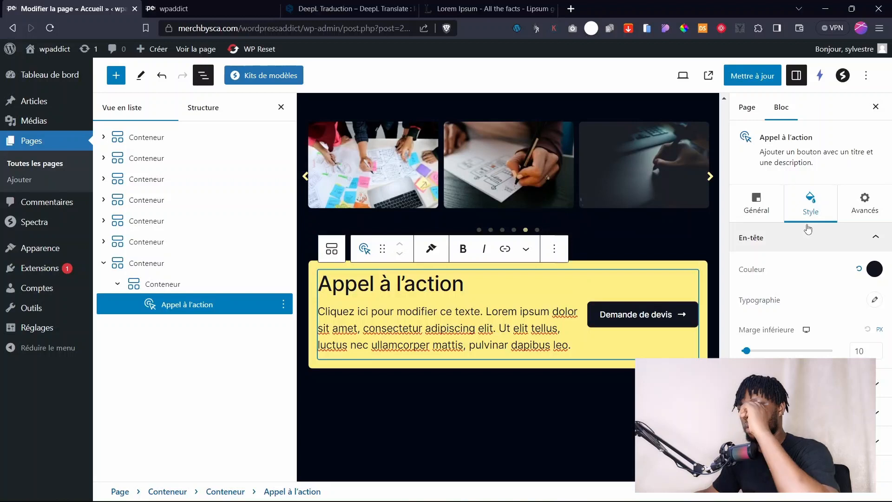
pyautogui.click(872, 300)
pyautogui.click(838, 339)
pyautogui.click(837, 386)
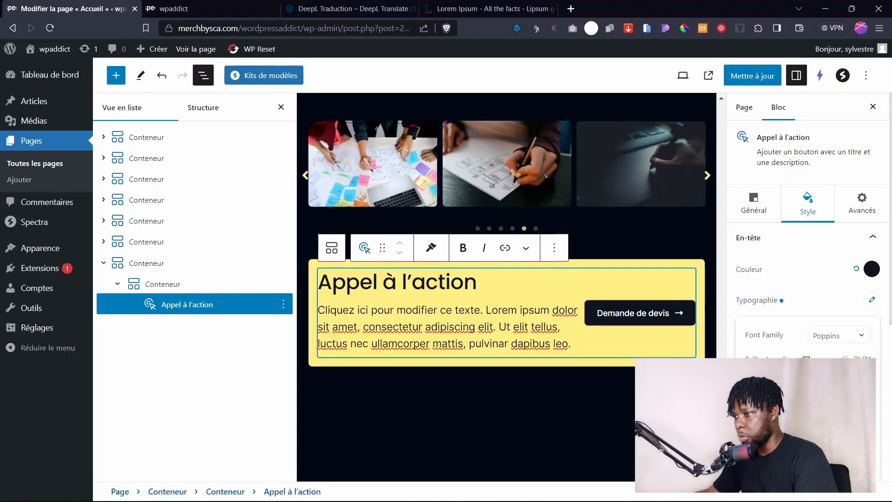
pyautogui.moveTo(786, 378); pyautogui.dragTo(783, 377)
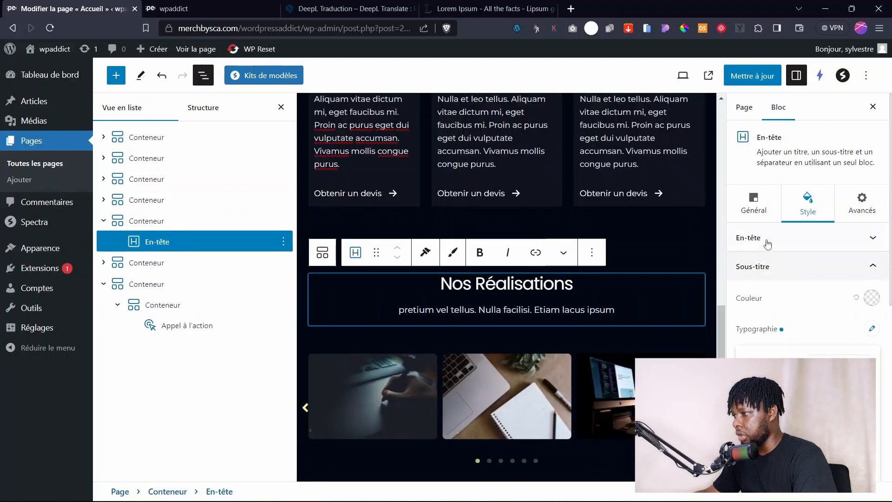
pyautogui.click(767, 243)
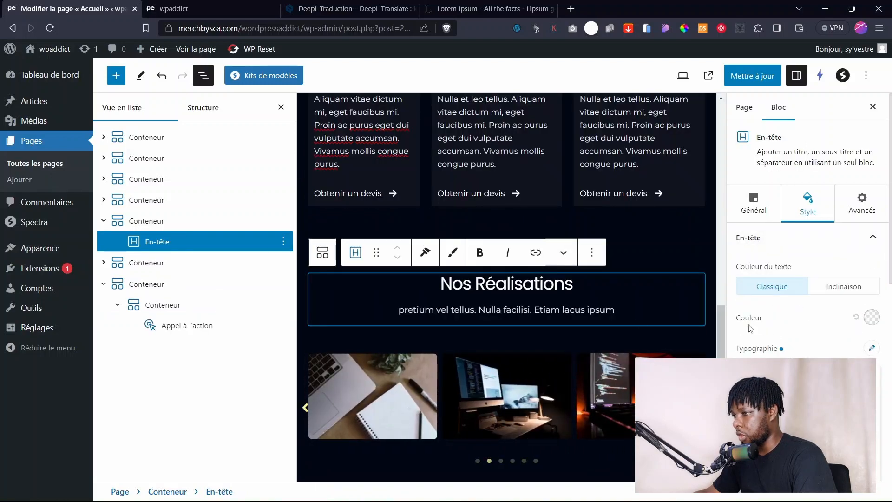
pyautogui.scroll(-5, 345, 269)
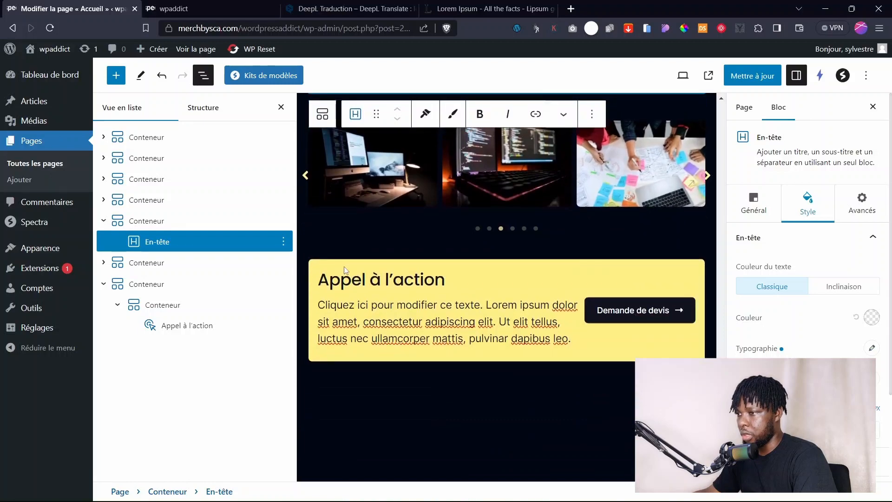
pyautogui.click(359, 283)
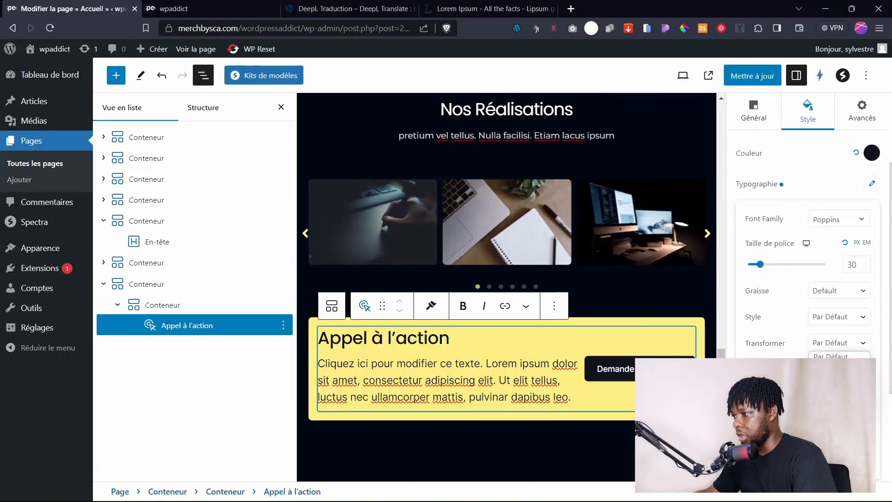
pyautogui.click(836, 379)
pyautogui.click(447, 365)
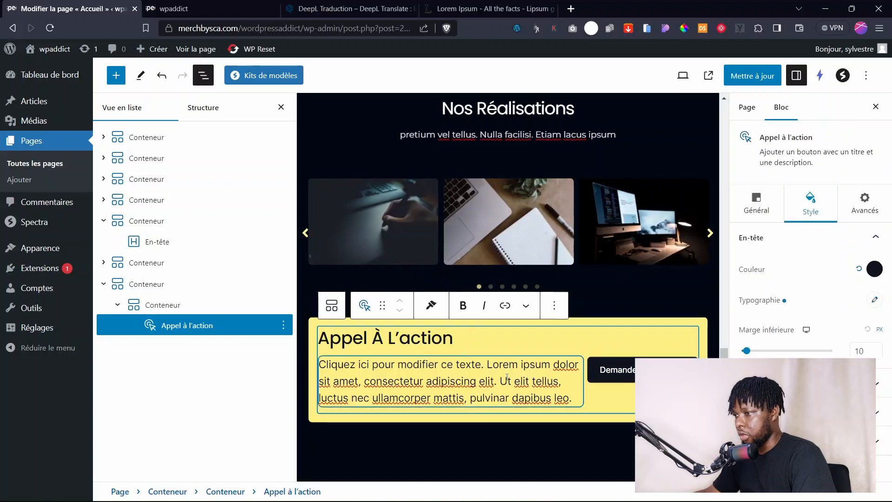
# Set the description to Montserrat at size 16 with heavier weight, and update the page.
pyautogui.click(876, 383)
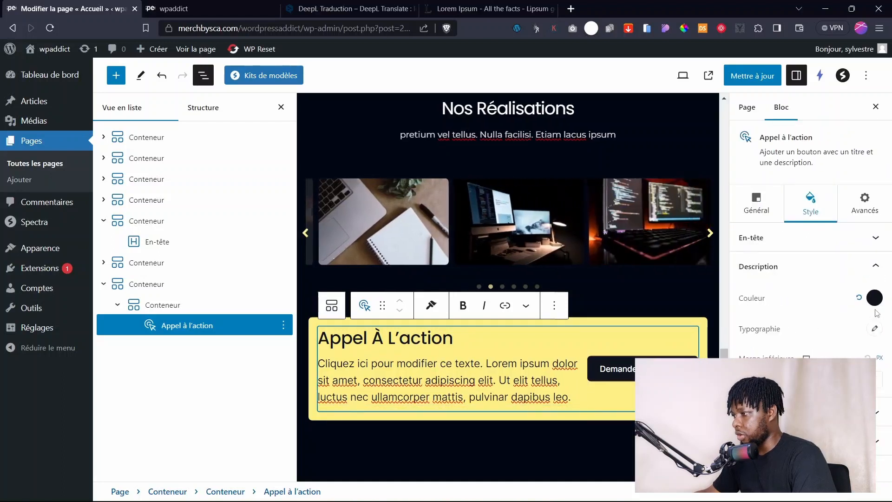
pyautogui.click(876, 329)
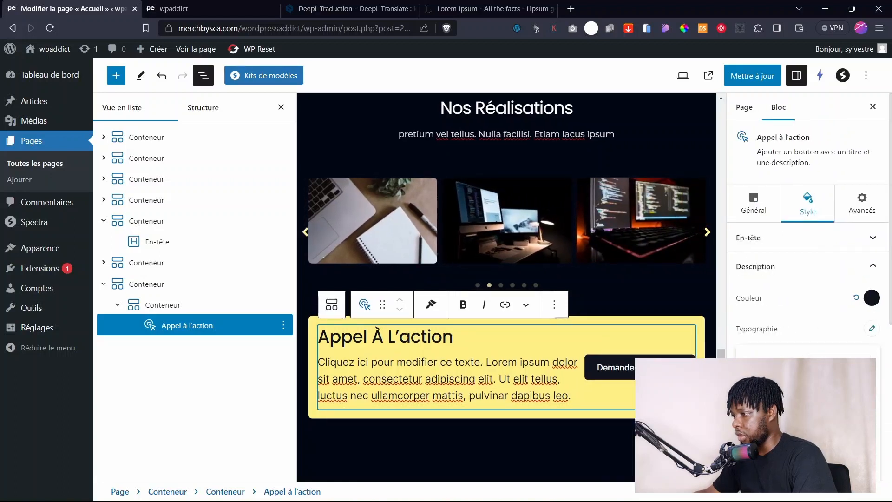
pyautogui.press('Return')
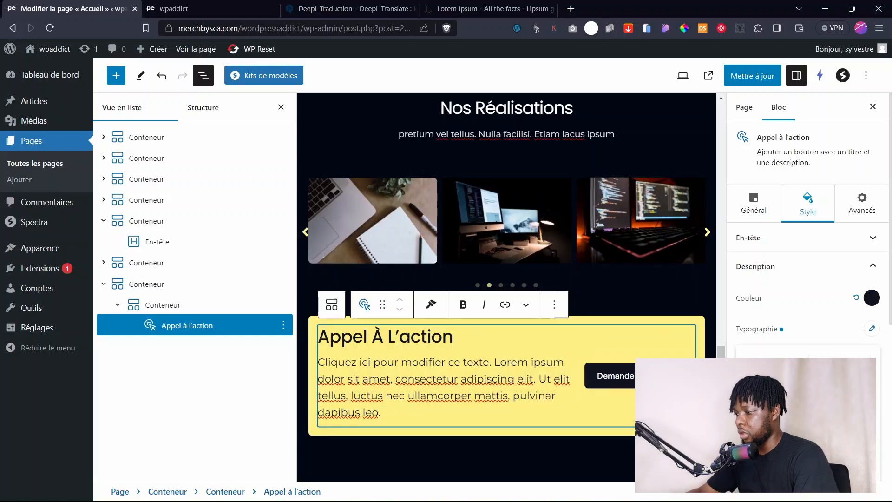
pyautogui.write('16')
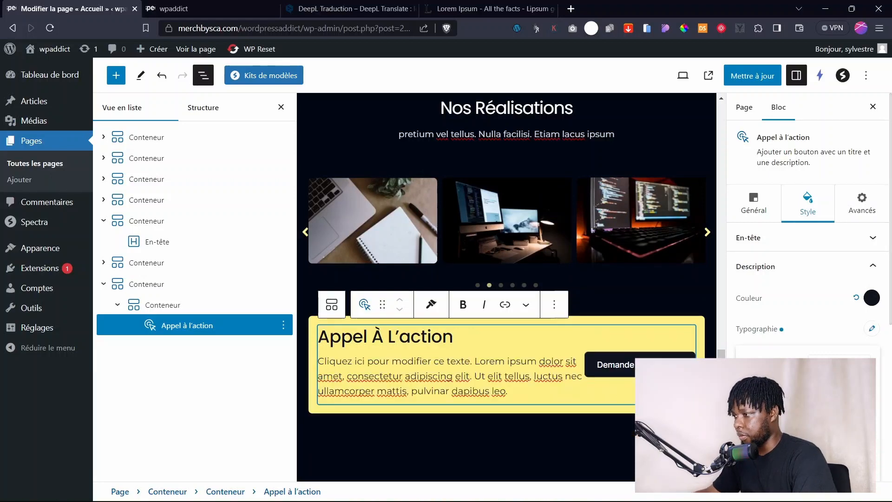
pyautogui.press('Down')
pyautogui.press('Down')
pyautogui.press('Down')
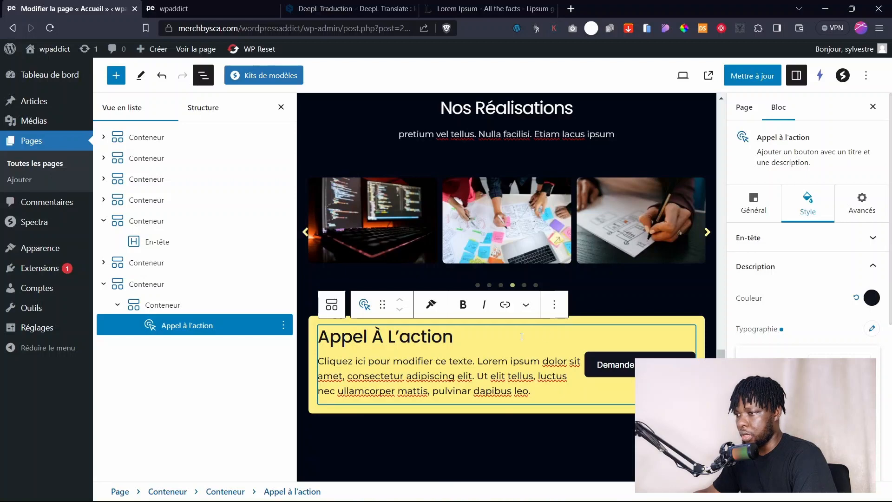
pyautogui.click(752, 76)
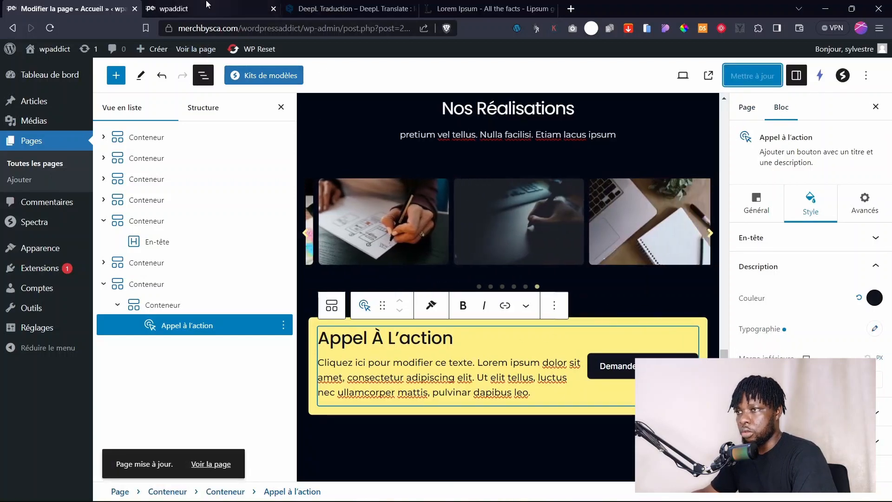
# After checking the live page, increase the call-to-action container's inner padding and update.
pyautogui.click(174, 9)
pyautogui.press('F5')
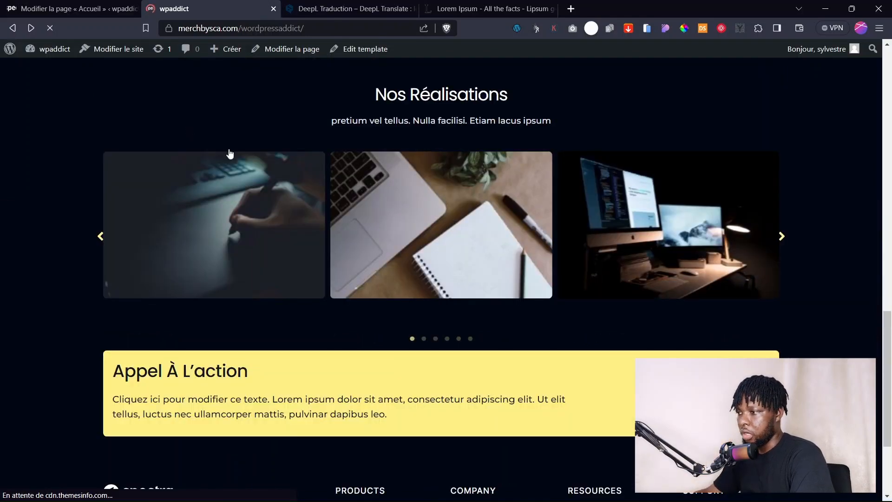
pyautogui.click(79, 9)
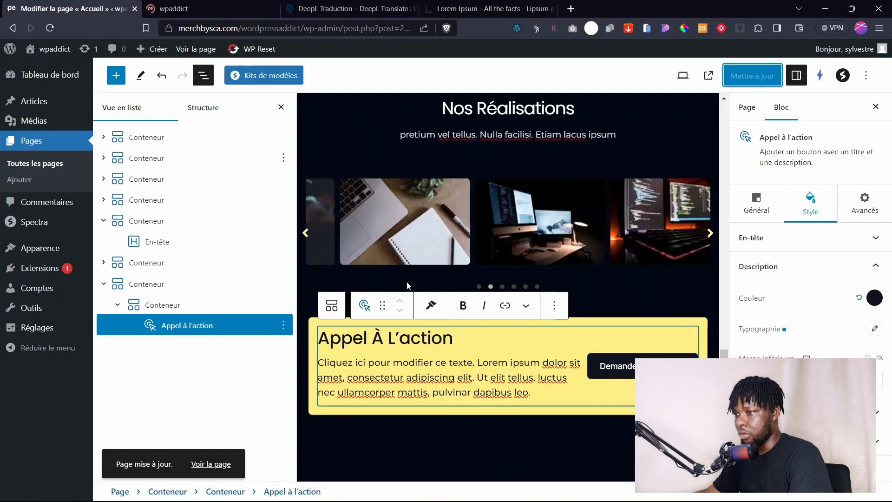
pyautogui.click(153, 306)
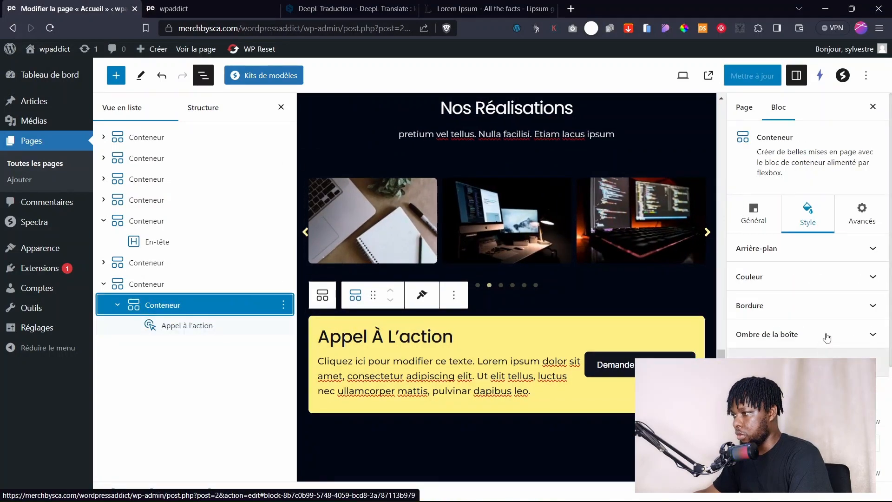
pyautogui.scroll(-3, 817, 326)
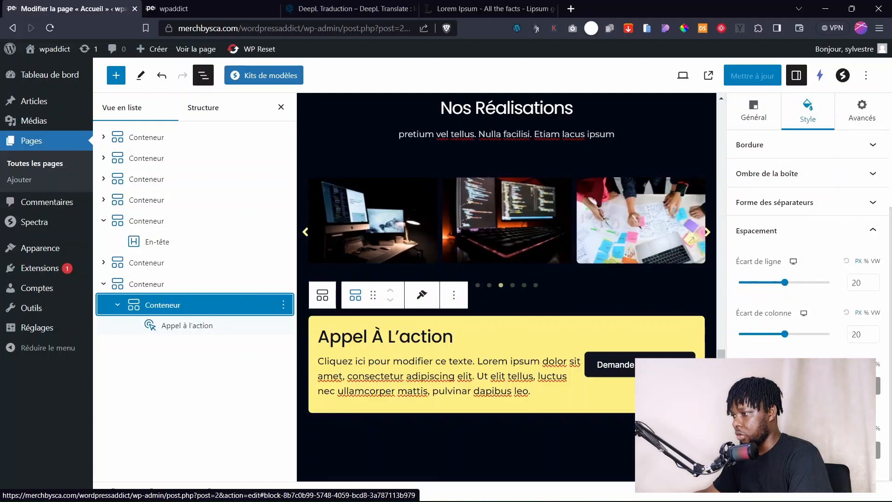
pyautogui.click(763, 382)
pyautogui.click(763, 383)
pyautogui.click(763, 382)
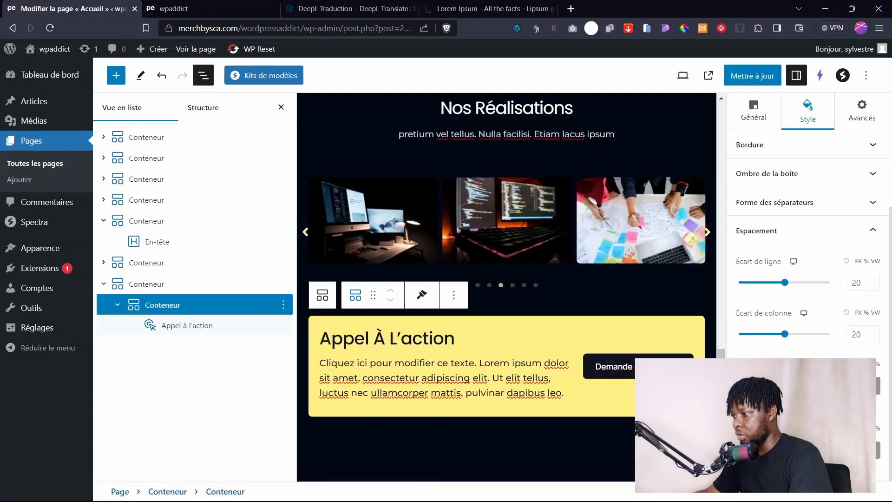
pyautogui.click(763, 382)
pyautogui.click(752, 75)
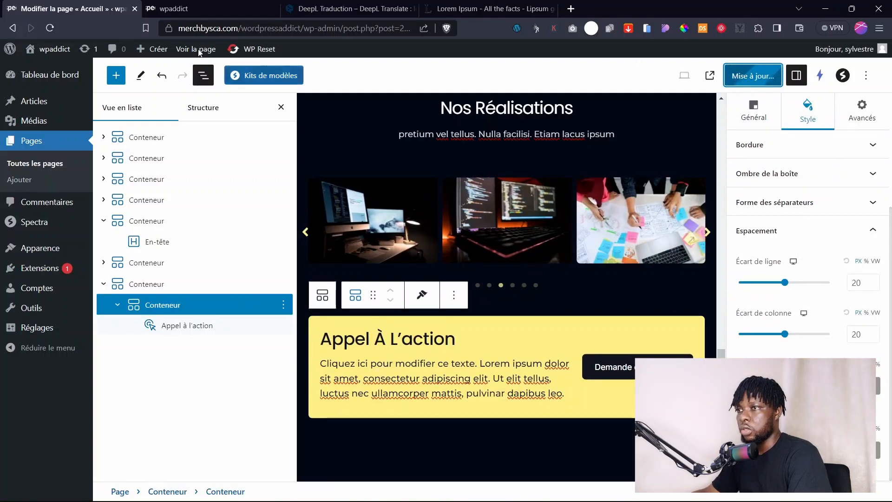
# After another live check, reduce the call-to-action heading's font size and update.
pyautogui.click(175, 8)
pyautogui.scroll(3, 437, 210)
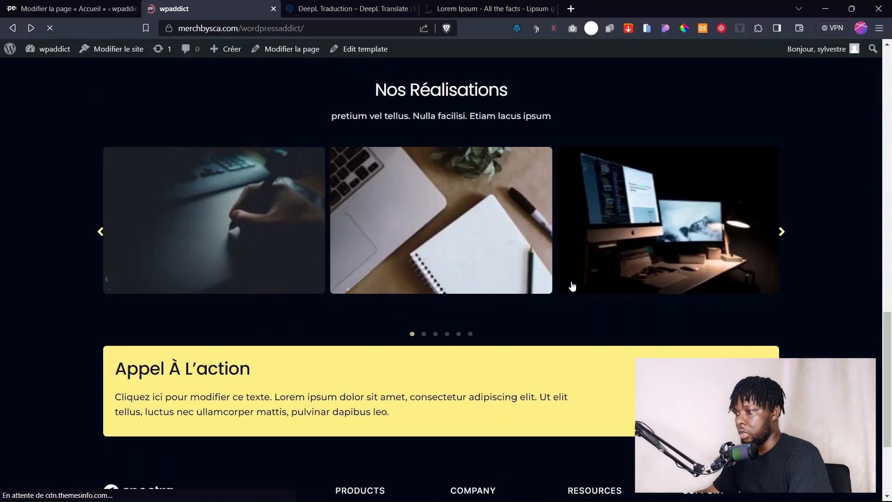
pyautogui.click(70, 8)
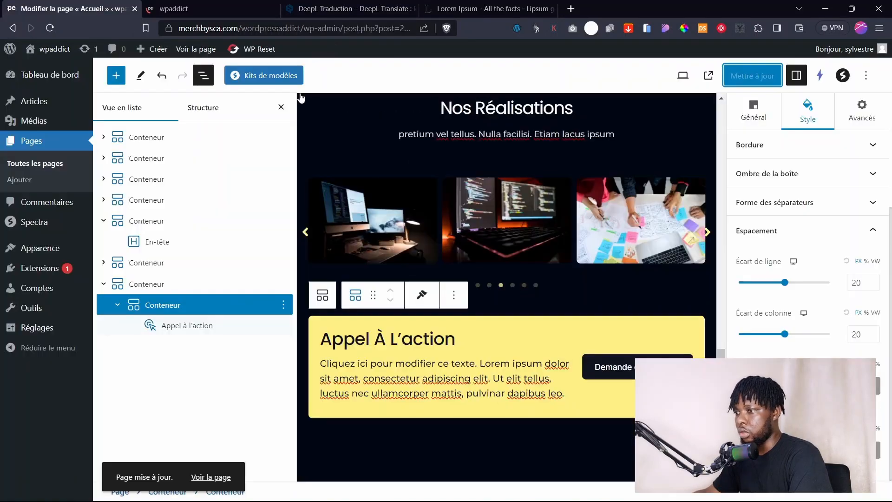
pyautogui.click(552, 331)
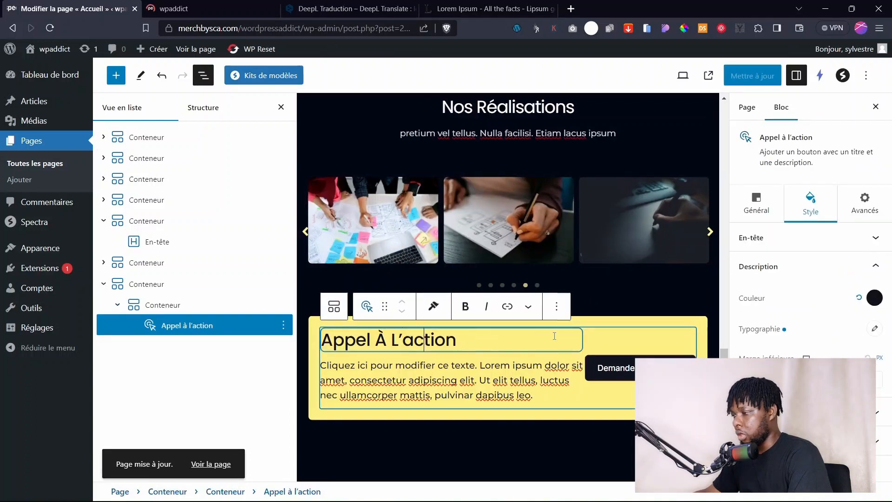
pyautogui.click(790, 237)
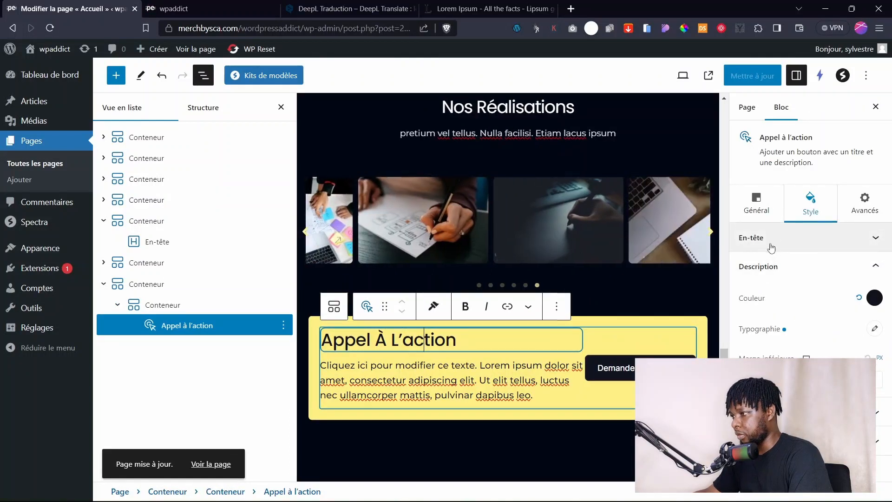
pyautogui.click(875, 302)
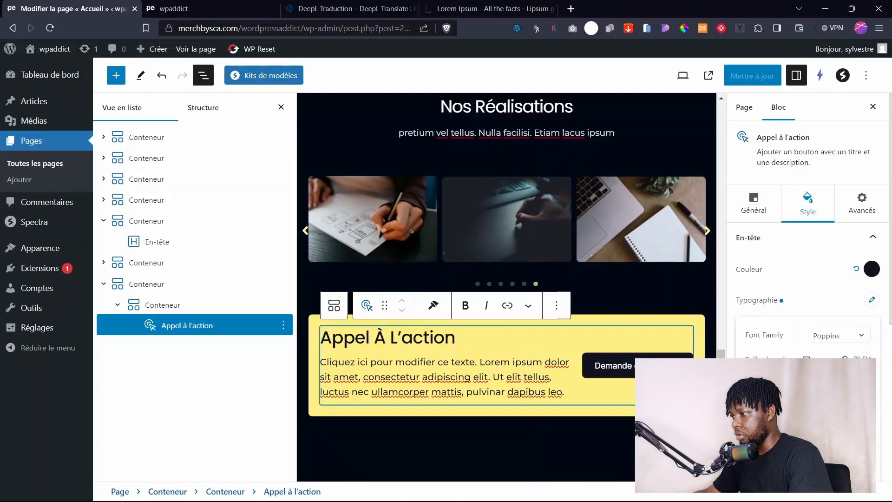
pyautogui.moveTo(760, 378); pyautogui.dragTo(756, 377)
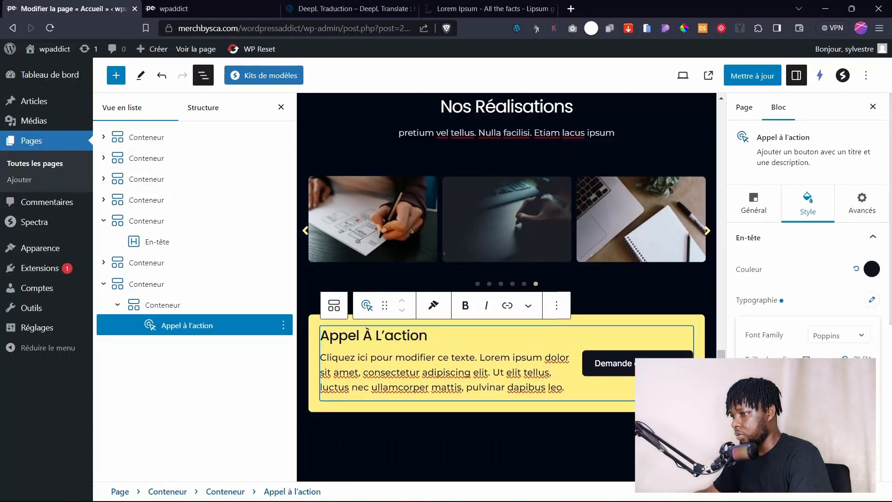
pyautogui.click(753, 76)
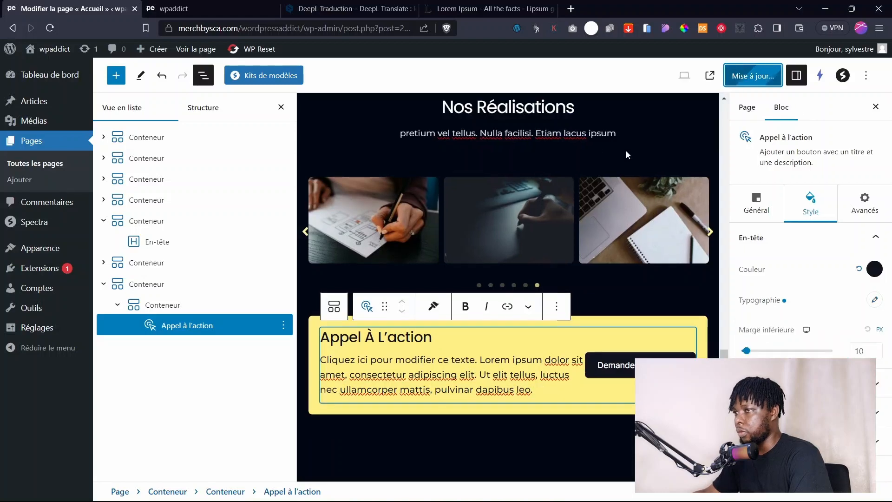
# Reload the live page, then lower the yellow section's minimum height and save.
pyautogui.click(228, 4)
pyautogui.press('F5')
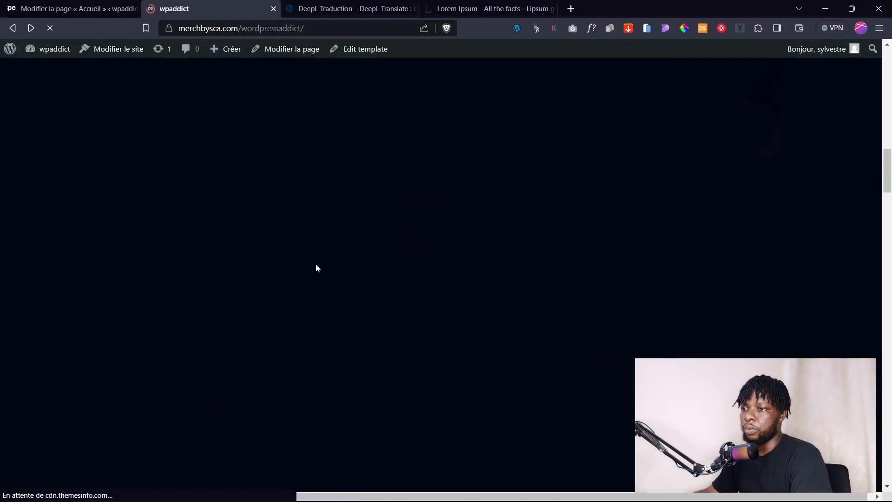
pyautogui.click(79, 8)
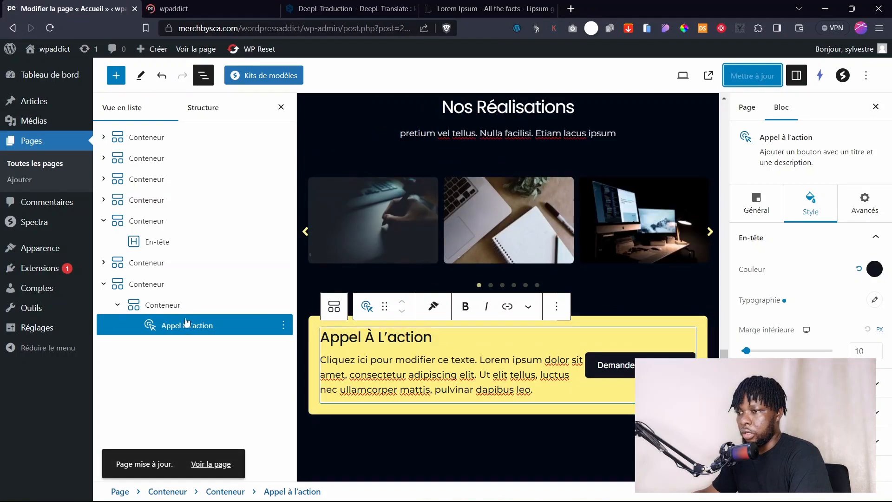
pyautogui.click(144, 306)
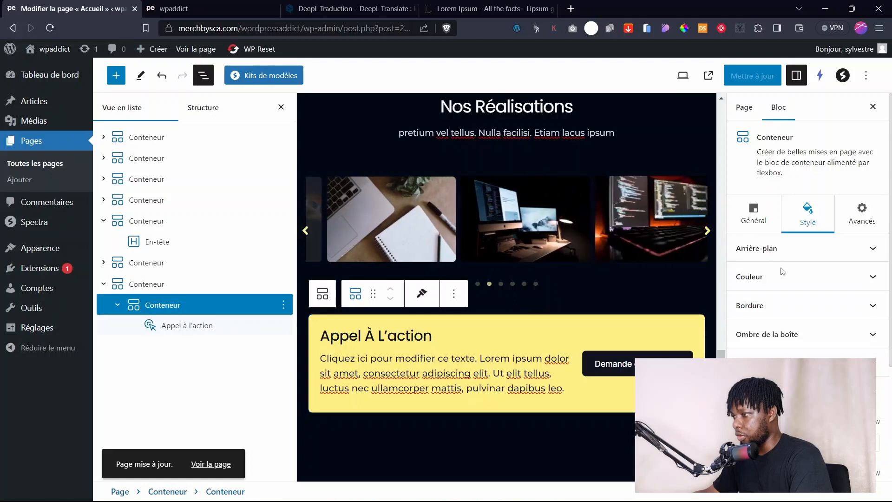
pyautogui.click(756, 217)
pyautogui.moveTo(785, 353); pyautogui.dragTo(755, 349)
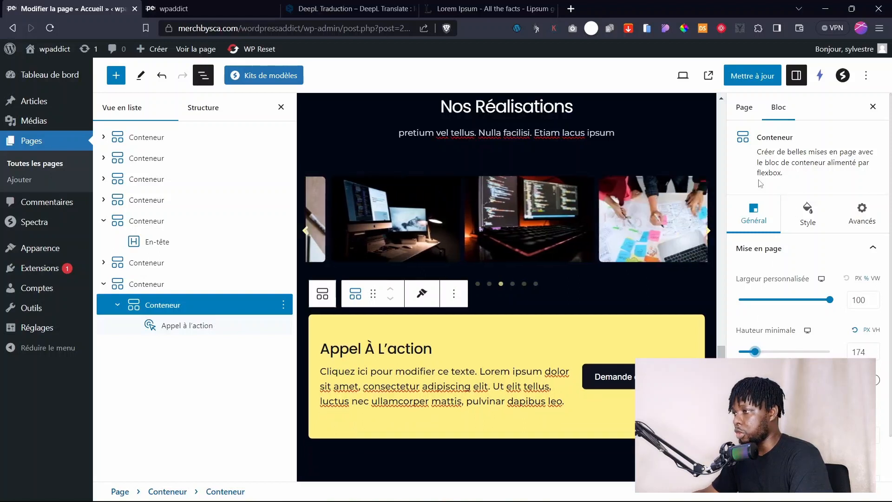
pyautogui.click(749, 82)
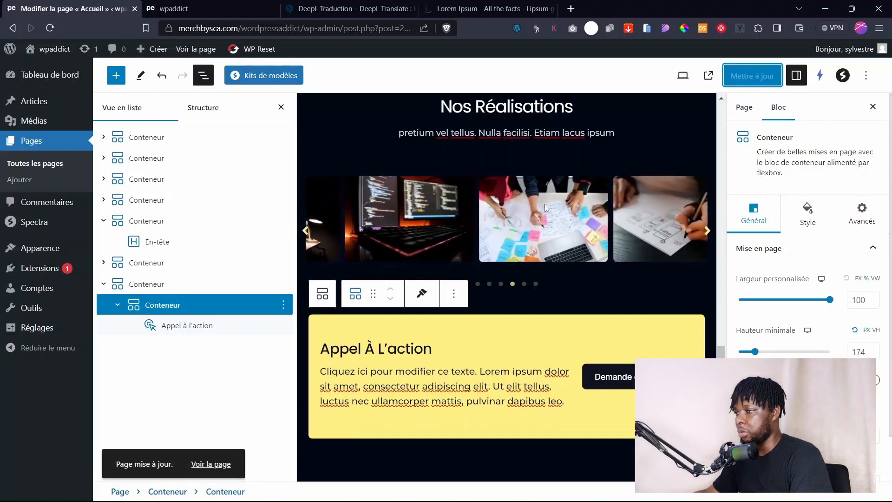
# Fine-tune the yellow section's minimum height to 180, update and preview it live.
pyautogui.click(189, 10)
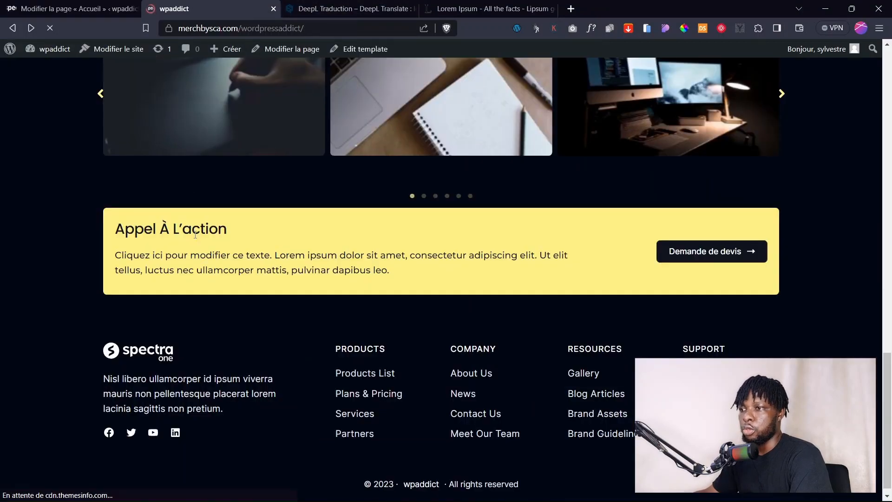
pyautogui.scroll(3, 196, 235)
pyautogui.click(70, 9)
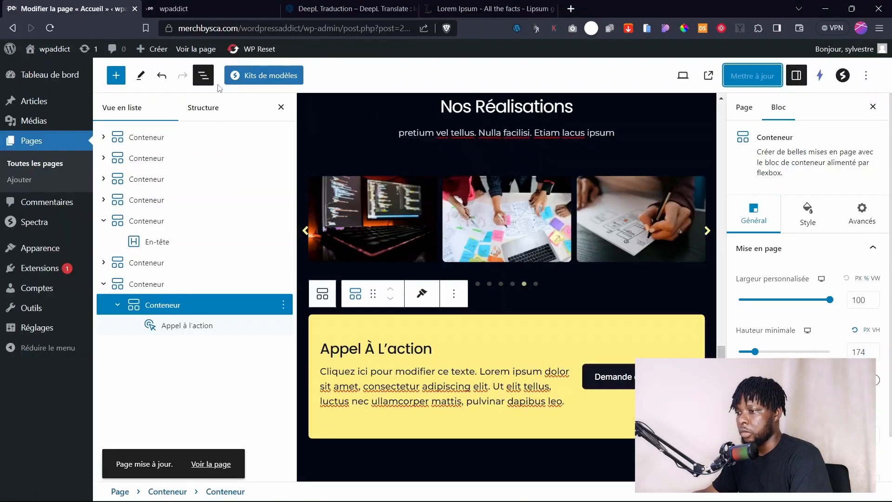
pyautogui.moveTo(754, 351); pyautogui.dragTo(756, 351)
pyautogui.click(278, 110)
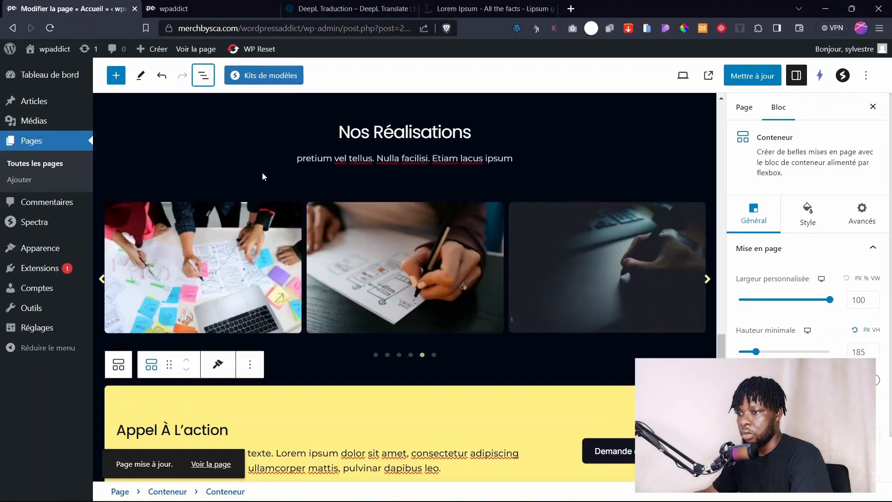
pyautogui.scroll(-4, 261, 175)
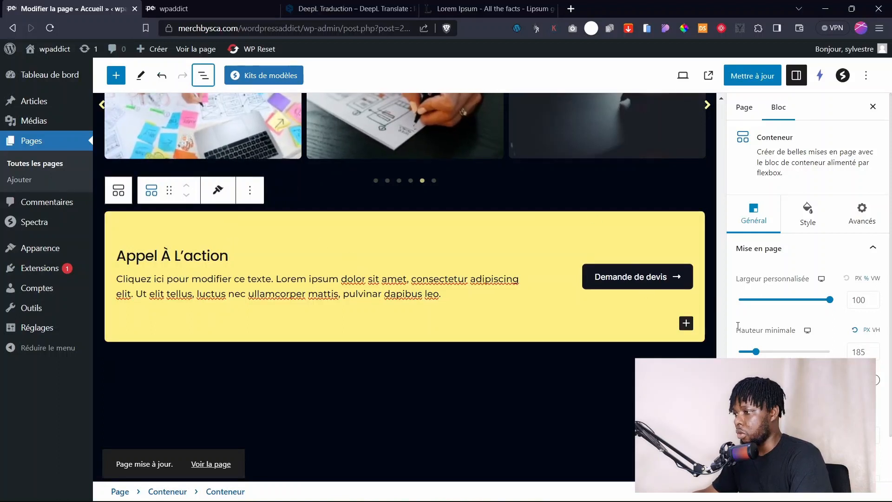
pyautogui.moveTo(760, 354); pyautogui.dragTo(758, 353)
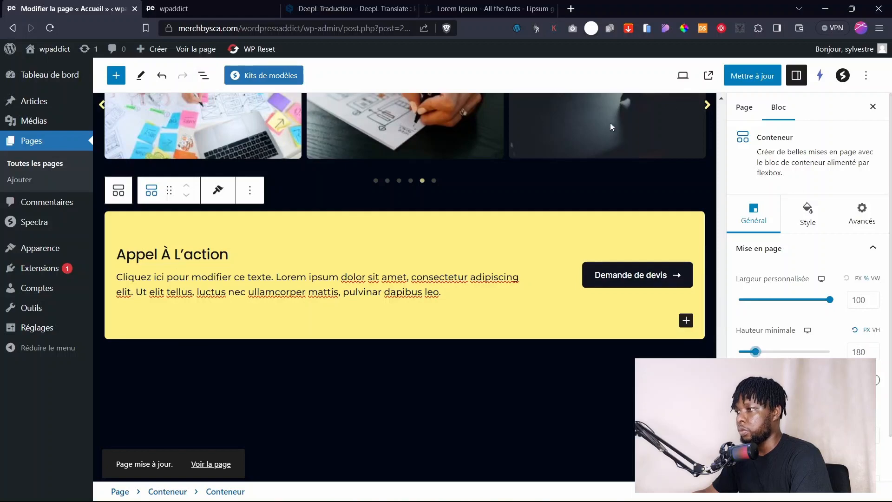
pyautogui.click(753, 76)
pyautogui.click(182, 8)
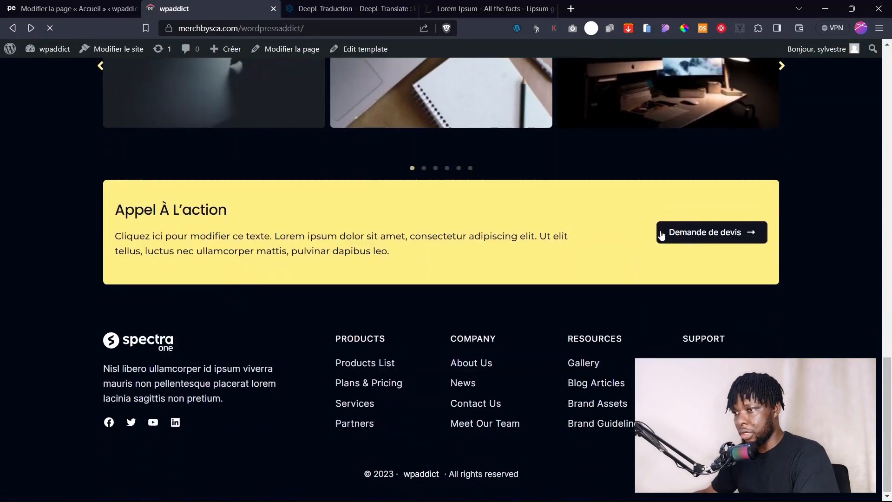
pyautogui.hotkey('ctrl', 'shift', 'Tab')
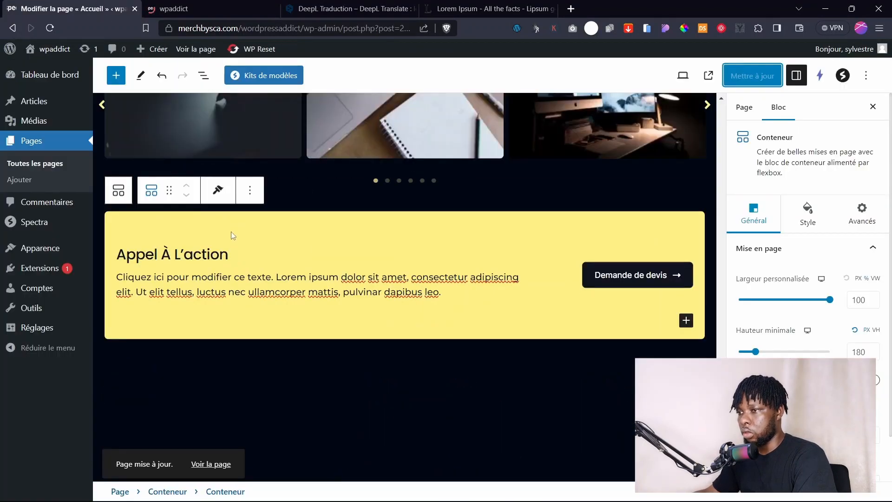
# Change the heading to 'Nou Vous Offrons Un Devis', update the page, and open List View.
pyautogui.click(224, 255)
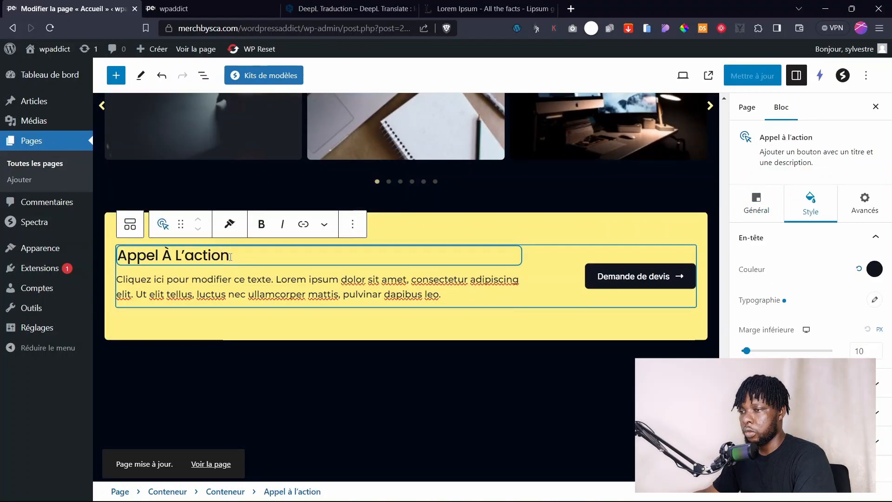
pyautogui.moveTo(230, 254); pyautogui.dragTo(113, 250)
pyautogui.write('Nou Vous Offrons Un Devis')
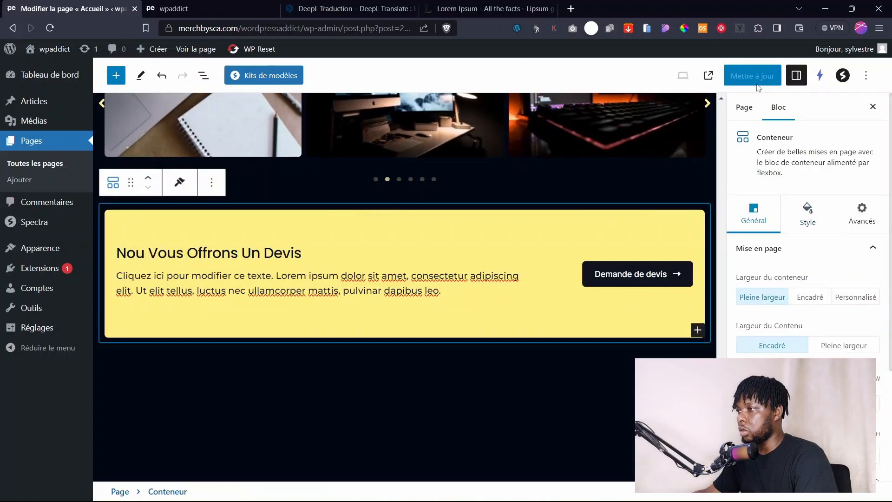
pyautogui.click(757, 77)
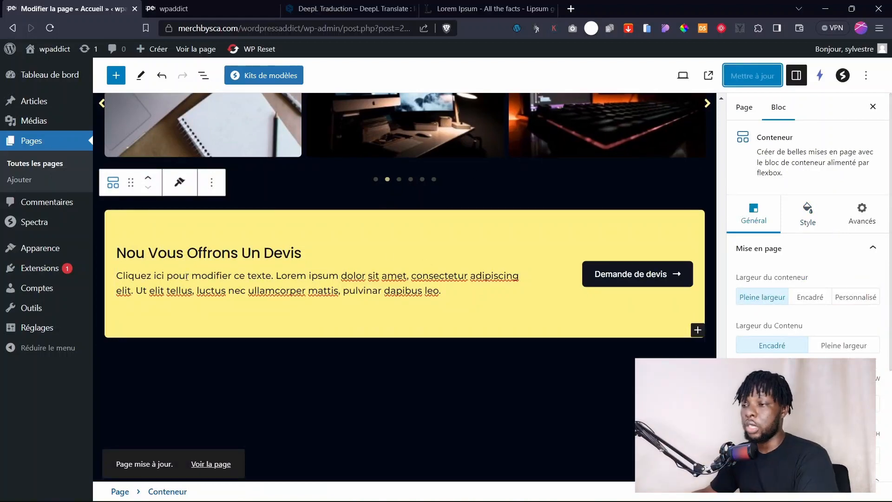
pyautogui.scroll(5, 238, 270)
pyautogui.scroll(-4, 239, 271)
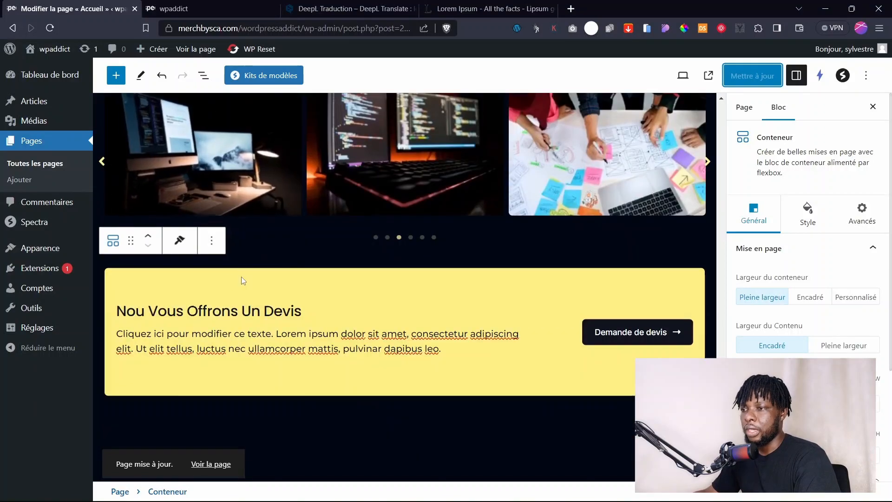
pyautogui.click(203, 75)
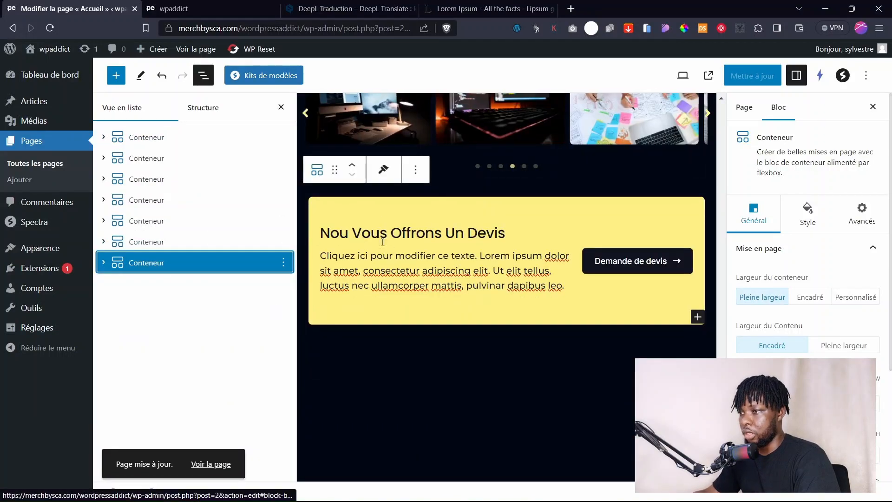
# In List View, drag the last quote Conteneur up above the Nos Réalisations section.
pyautogui.click(153, 242)
pyautogui.click(140, 264)
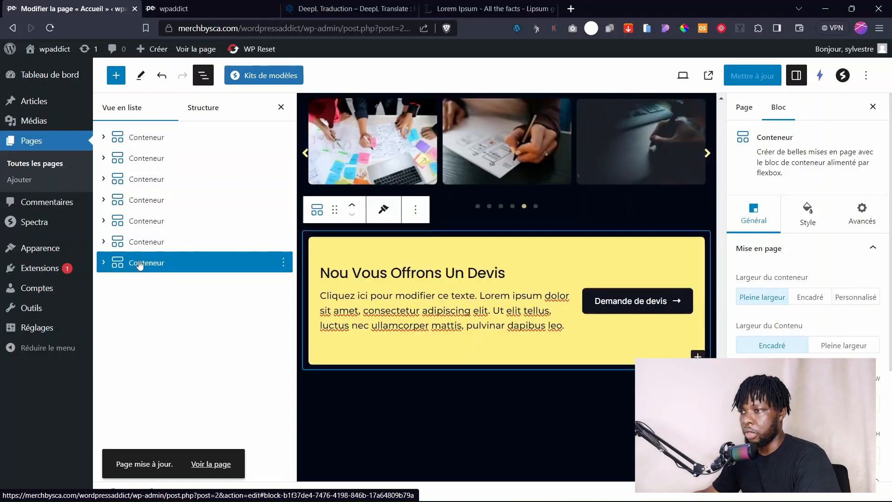
pyautogui.moveTo(136, 265); pyautogui.dragTo(139, 244)
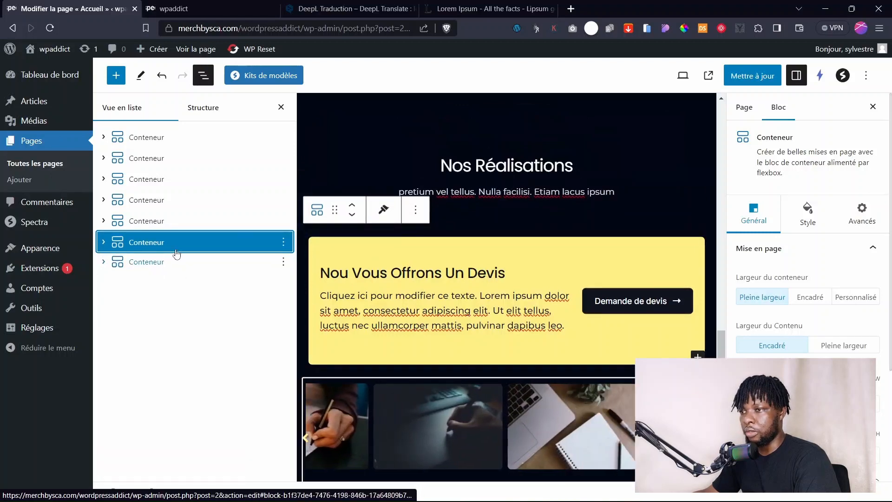
pyautogui.moveTo(142, 241); pyautogui.dragTo(130, 222)
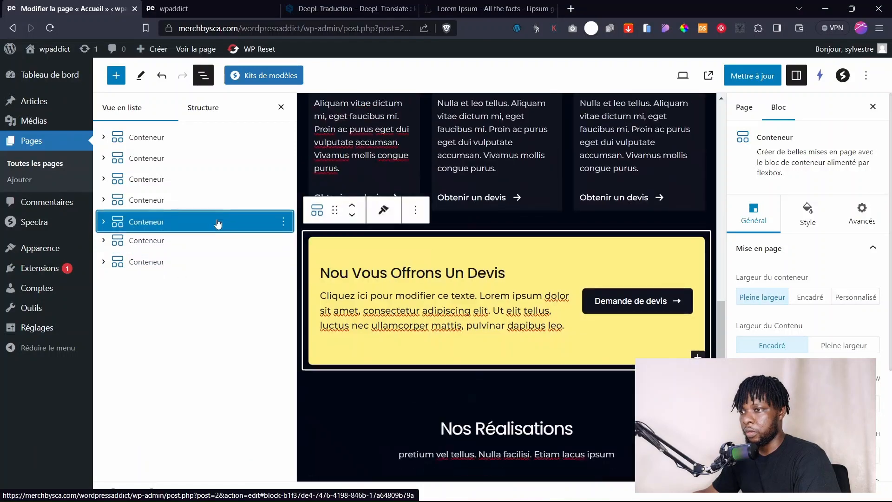
pyautogui.scroll(7, 530, 235)
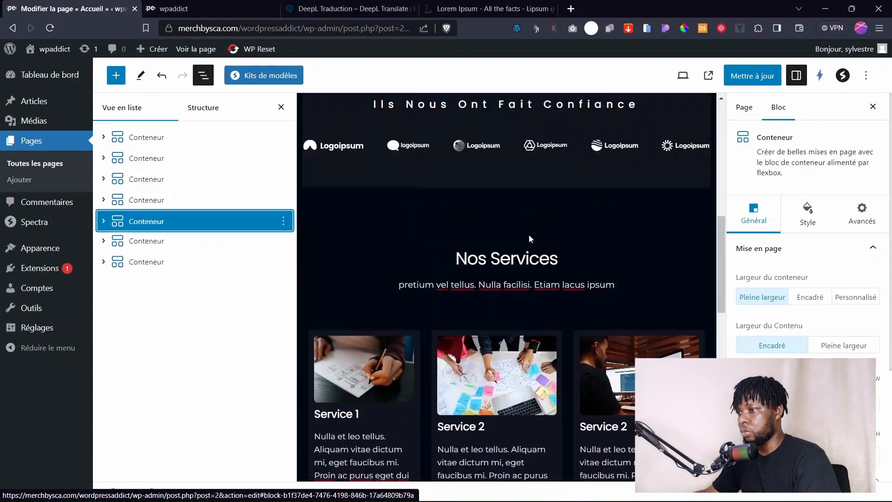
pyautogui.scroll(-2, 530, 235)
pyautogui.scroll(-5, 529, 234)
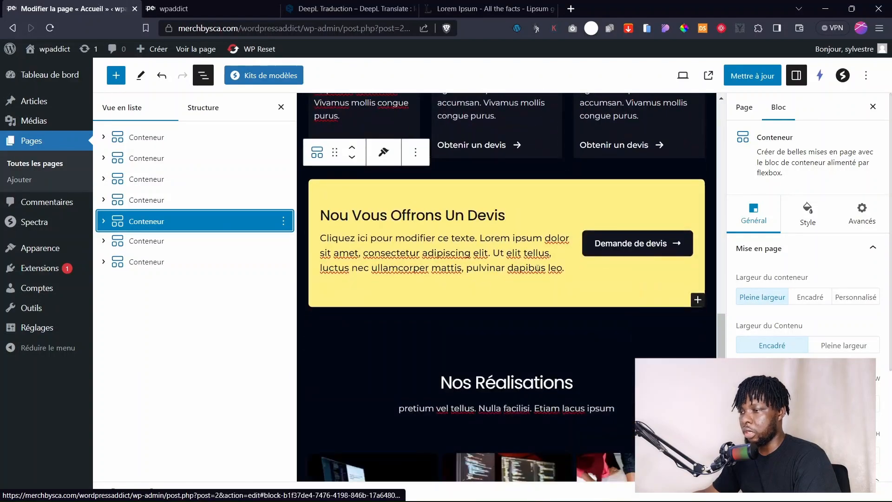
pyautogui.scroll(-5, 494, 293)
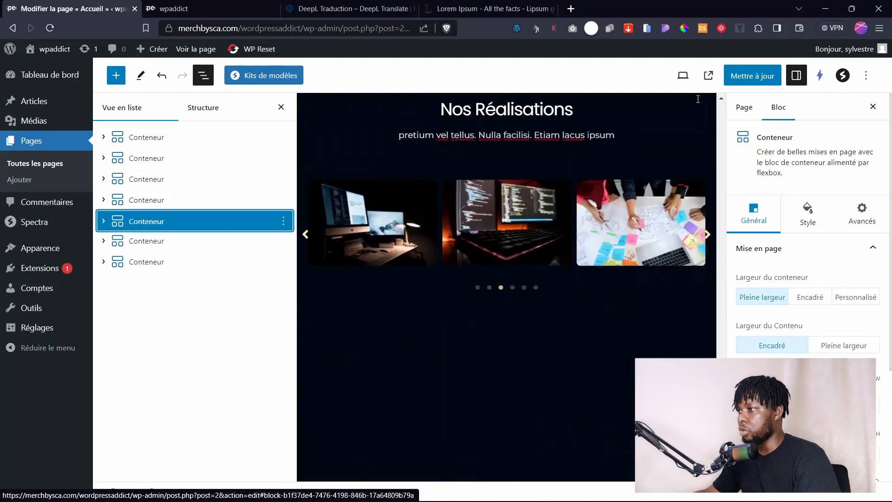
# Save the page with Mettre à jour and check the new section order on the live site.
pyautogui.click(752, 76)
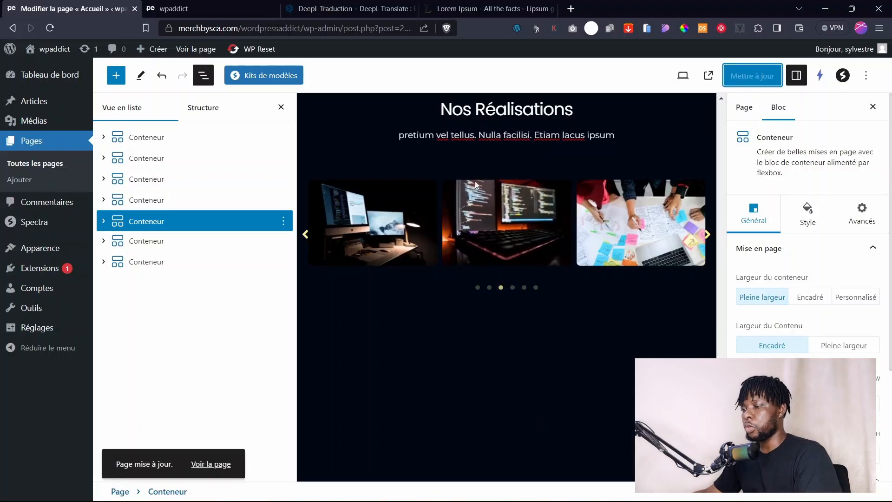
pyautogui.scroll(5, 476, 184)
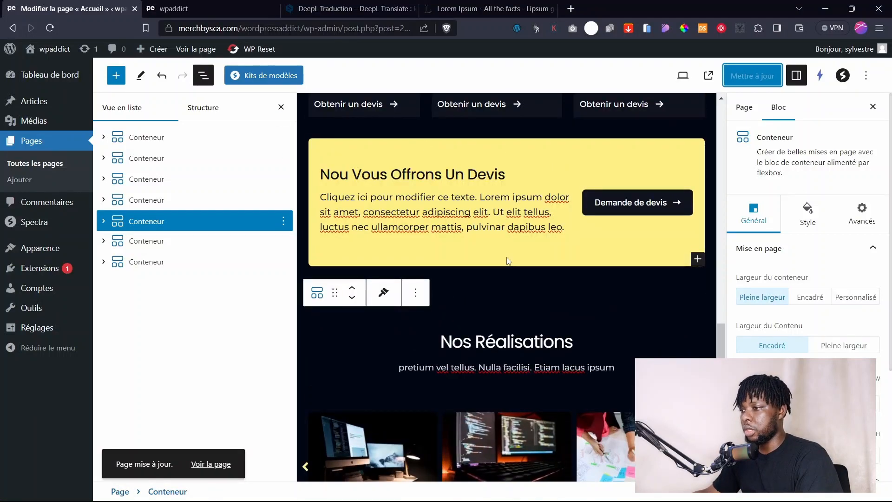
pyautogui.scroll(-5, 508, 260)
pyautogui.click(708, 75)
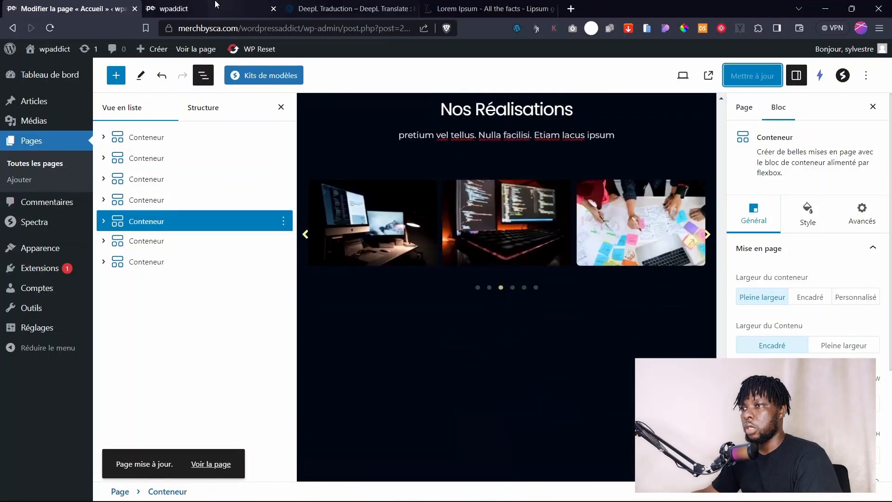
pyautogui.click(52, 27)
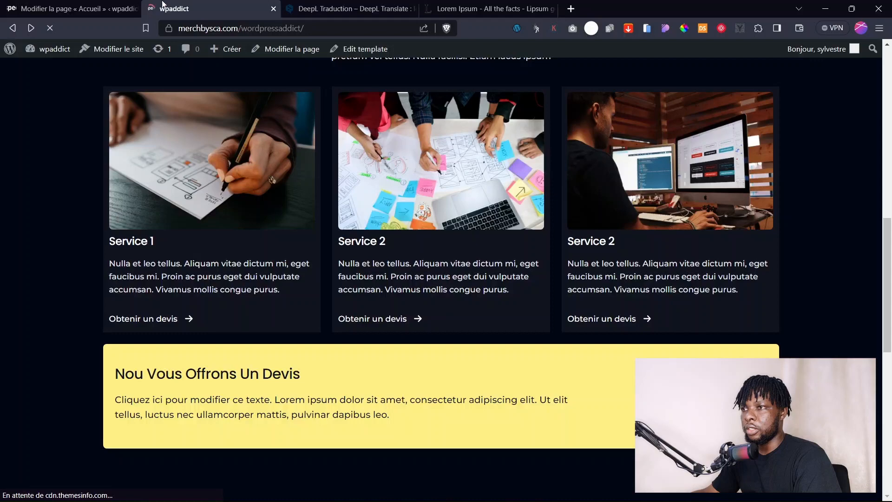
pyautogui.click(75, 8)
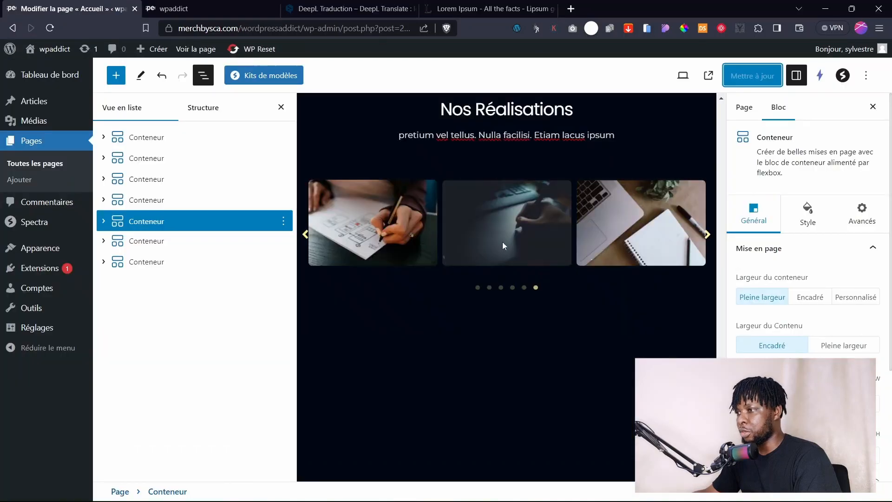
# Unlink the yellow quote banner container's margins and set its top margin to 80.
pyautogui.scroll(5, 503, 241)
pyautogui.click(507, 389)
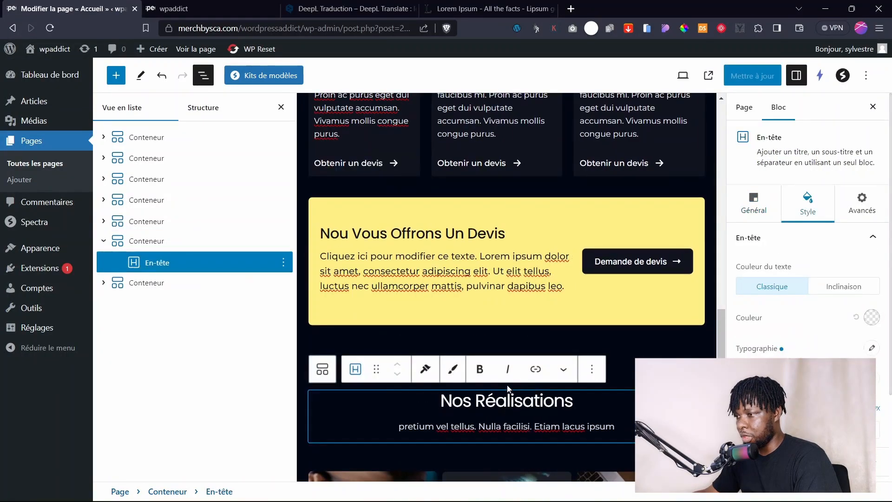
pyautogui.click(146, 240)
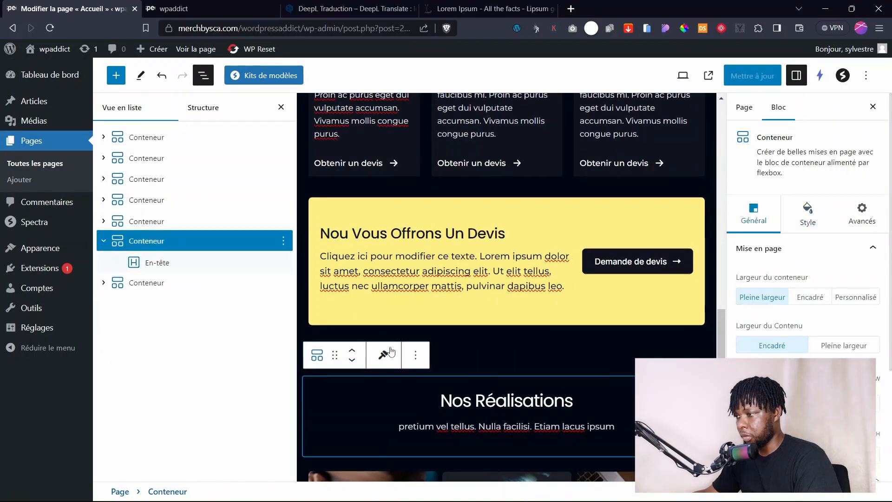
pyautogui.scroll(-3, 808, 279)
pyautogui.scroll(3, 808, 279)
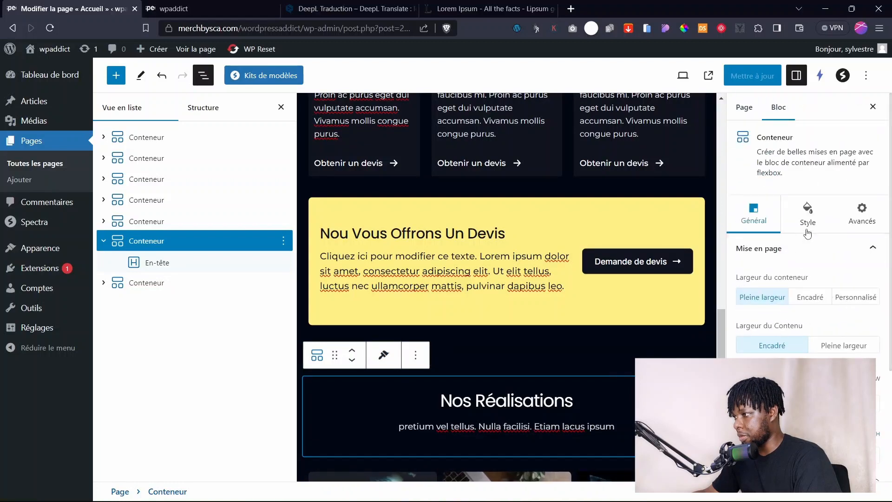
pyautogui.click(807, 214)
pyautogui.scroll(-4, 806, 294)
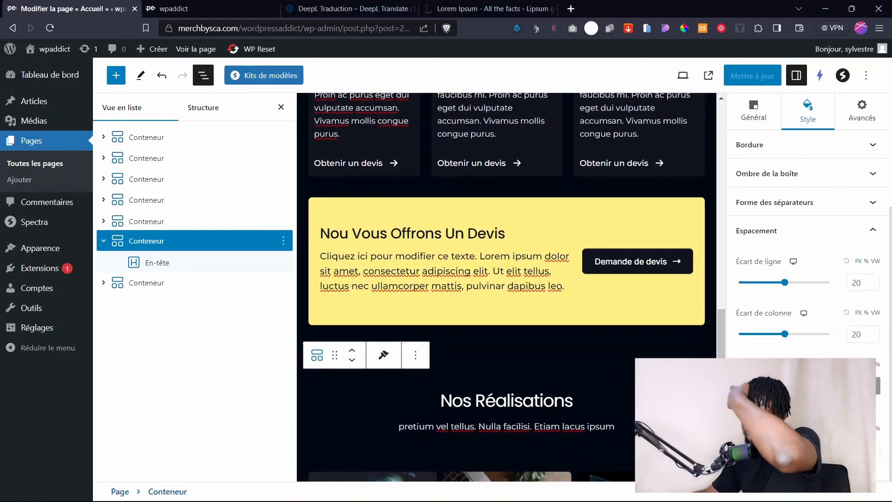
pyautogui.scroll(5, 535, 362)
pyautogui.scroll(-3, 465, 367)
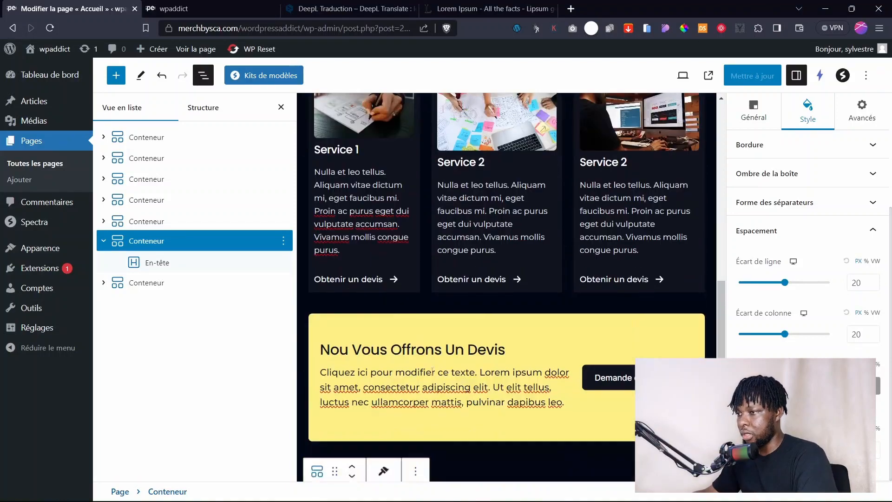
pyautogui.click(132, 222)
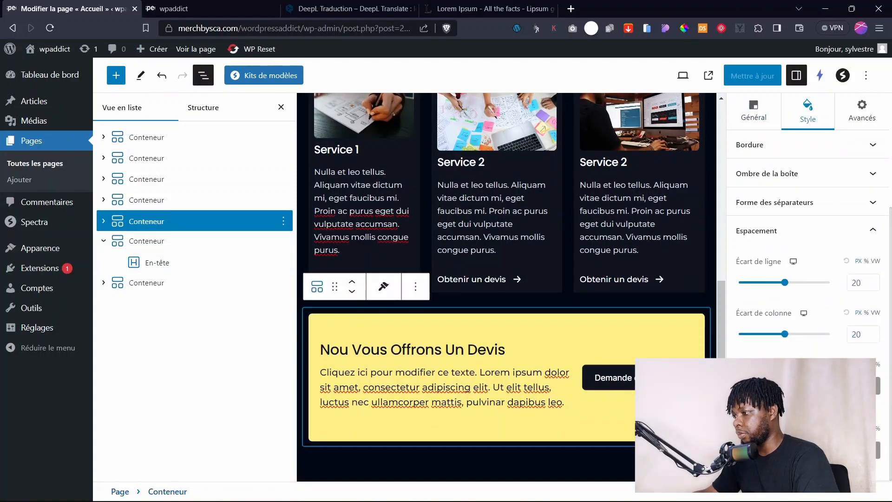
pyautogui.click(872, 450)
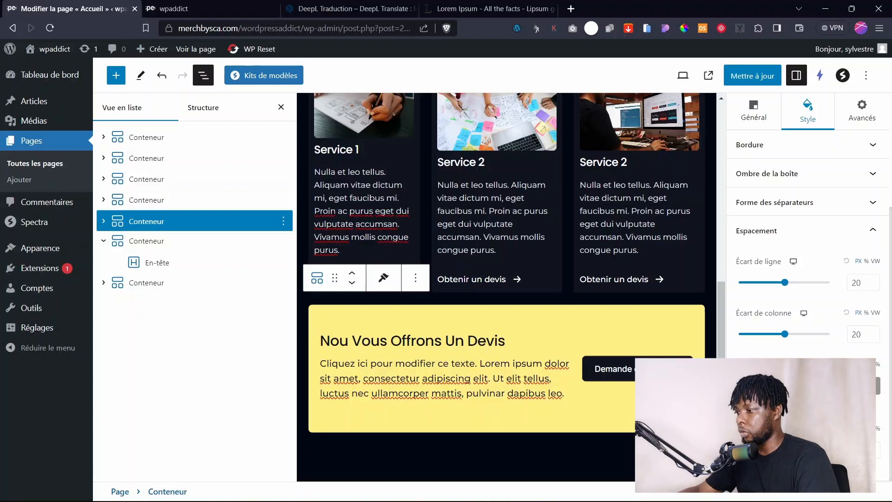
pyautogui.write('80')
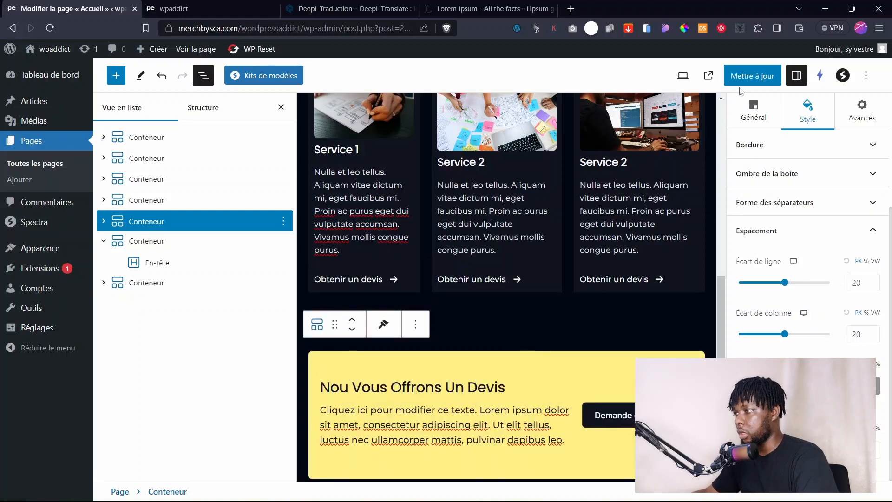
# Save the page and view the live home page in the other tab.
pyautogui.click(742, 74)
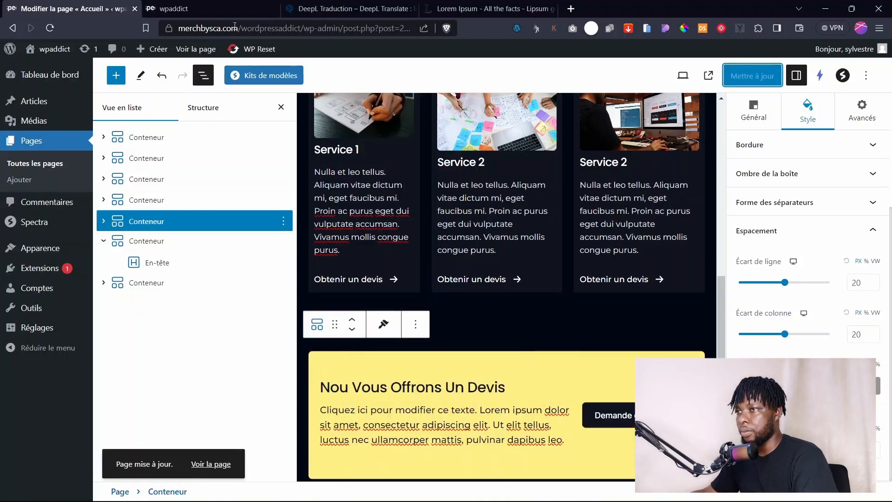
pyautogui.hotkey('ctrl', 'Tab')
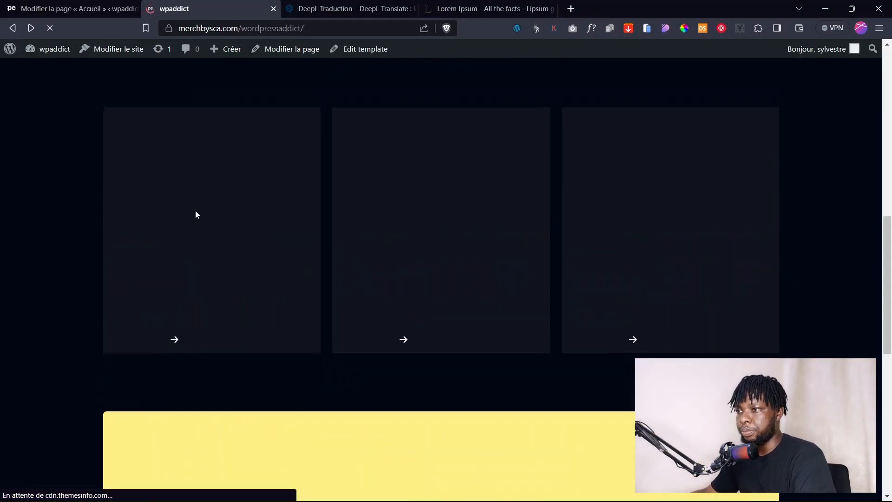
pyautogui.scroll(8, 194, 211)
pyautogui.scroll(2, 181, 217)
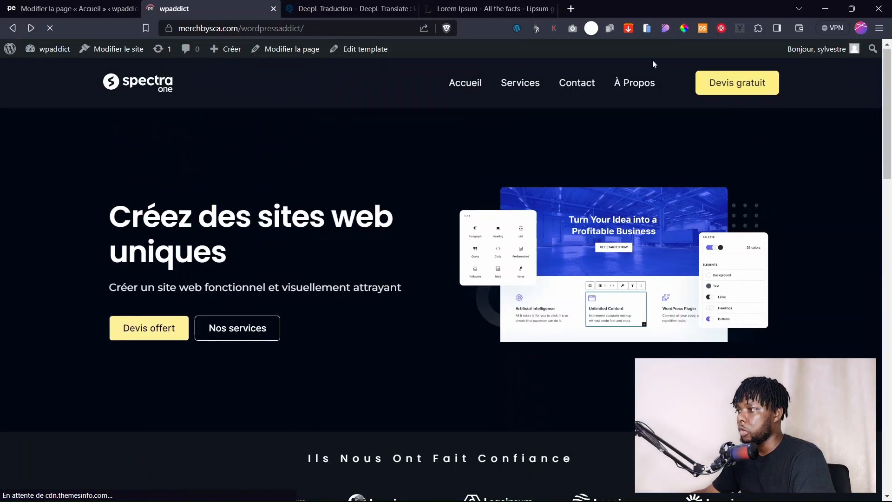
pyautogui.moveTo(891, 128); pyautogui.dragTo(891, 392)
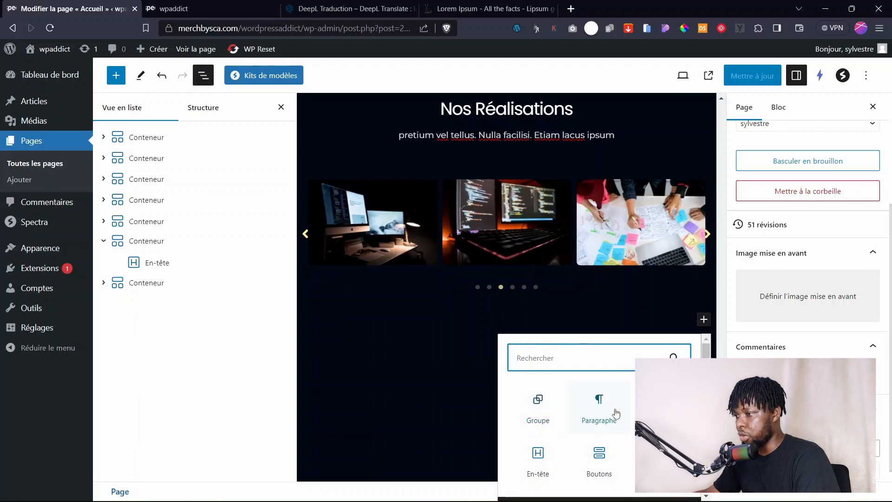
# Add a single-column container with an En-tête heading below the Nos Réalisations carousel.
pyautogui.click(654, 411)
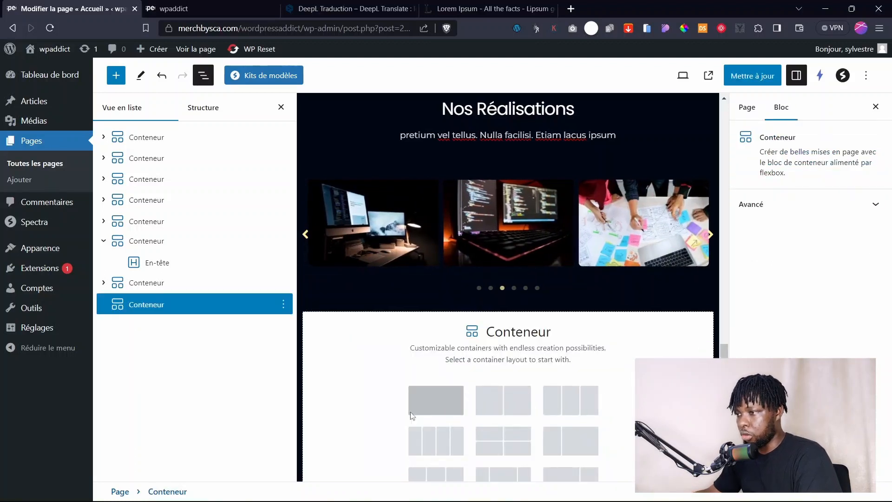
pyautogui.click(411, 413)
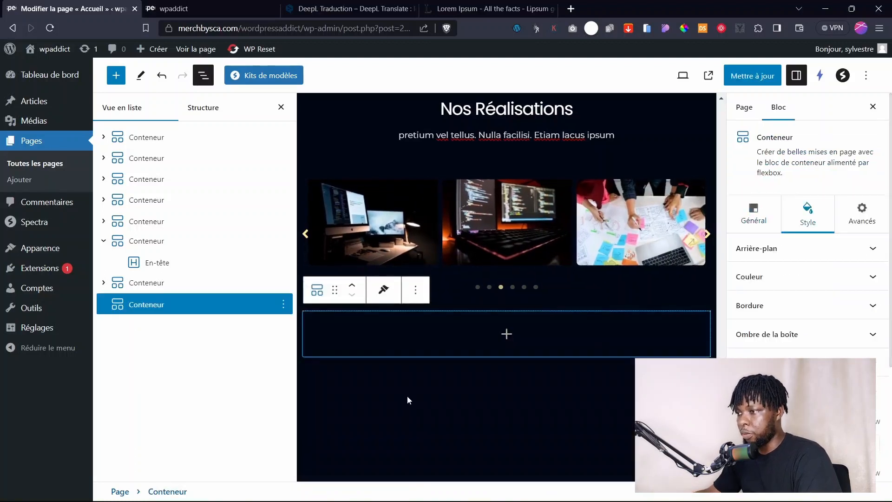
pyautogui.click(501, 337)
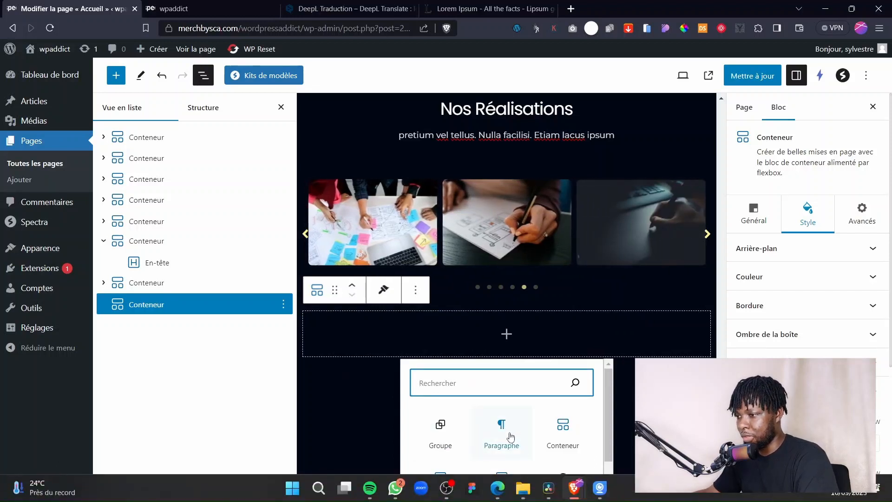
pyautogui.scroll(-1, 464, 439)
pyautogui.click(446, 446)
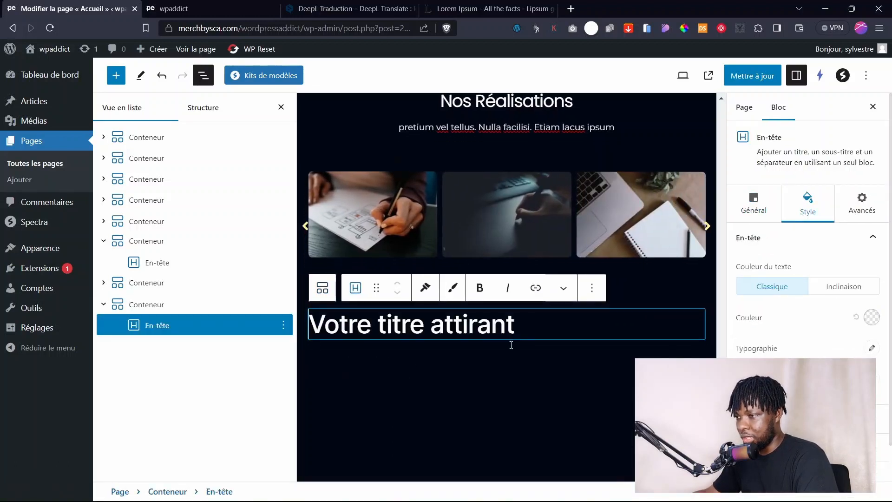
pyautogui.scroll(-1, 516, 349)
pyautogui.click(500, 314)
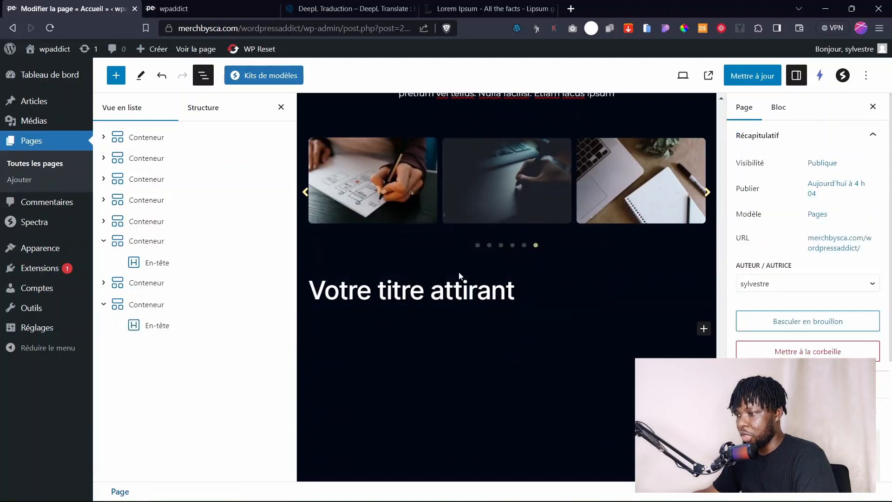
# Insert a narrow-wide-narrow three-column container below the new heading.
pyautogui.click(704, 328)
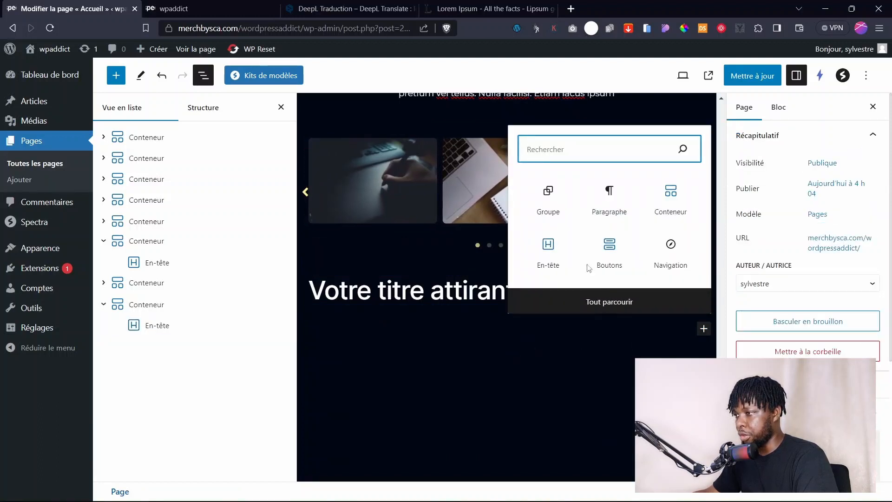
pyautogui.click(674, 204)
pyautogui.scroll(-2, 503, 402)
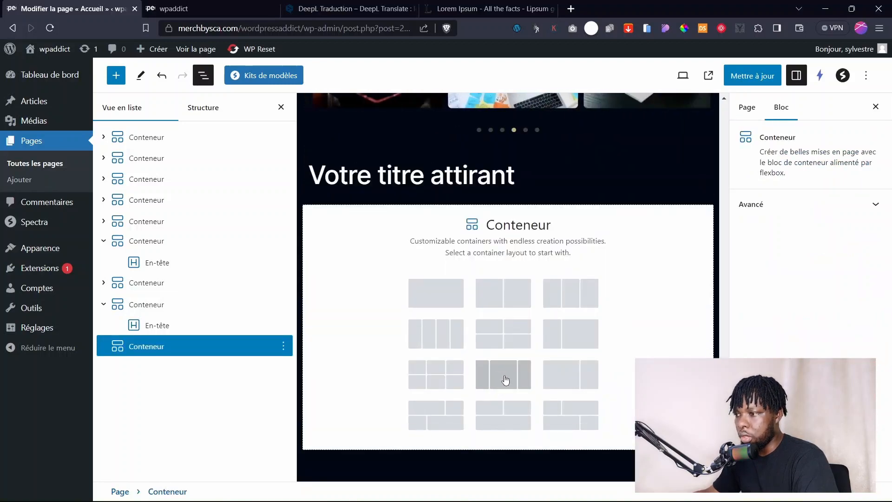
pyautogui.click(501, 375)
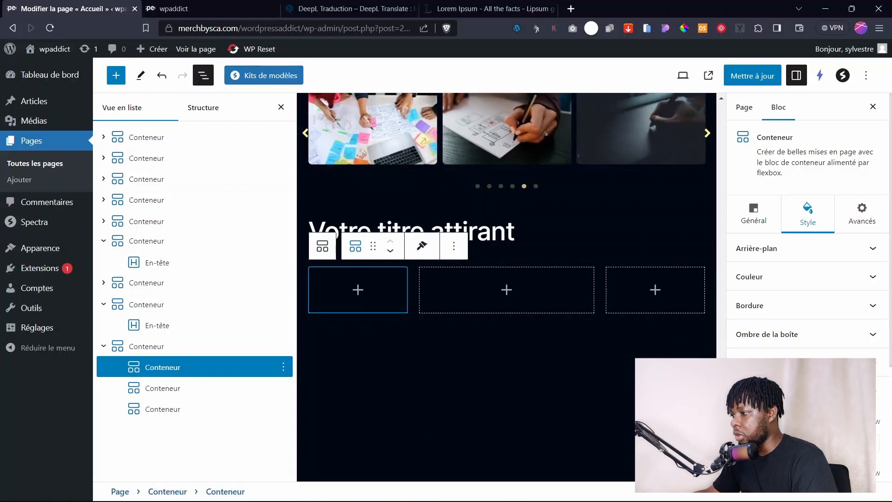
pyautogui.click(754, 213)
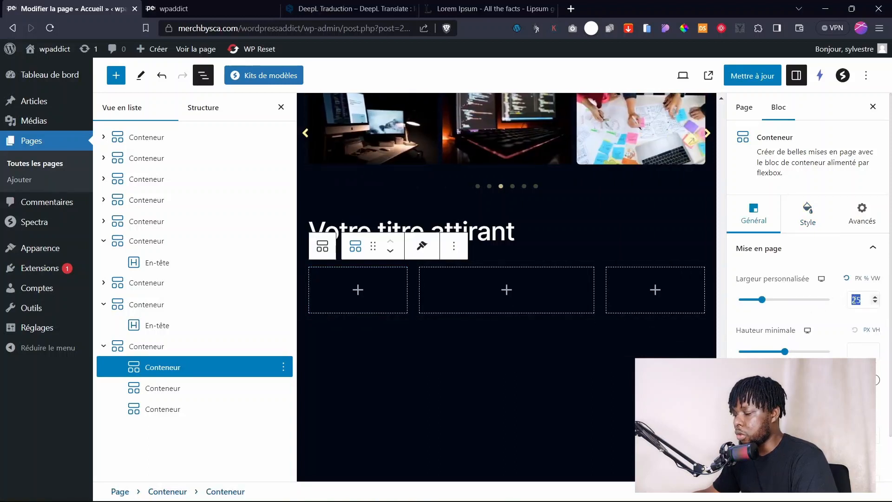
# Set the column custom widths to 20 for the outer columns and 60 for the middle one.
pyautogui.write('20')
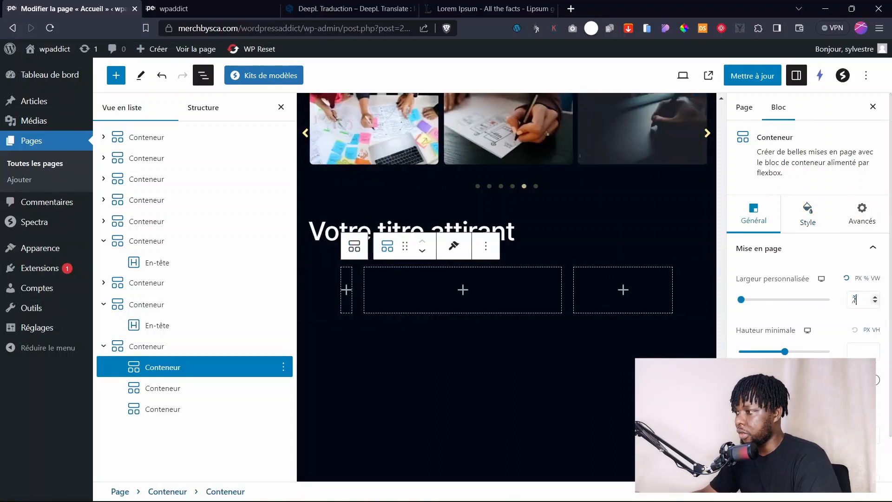
pyautogui.click(641, 284)
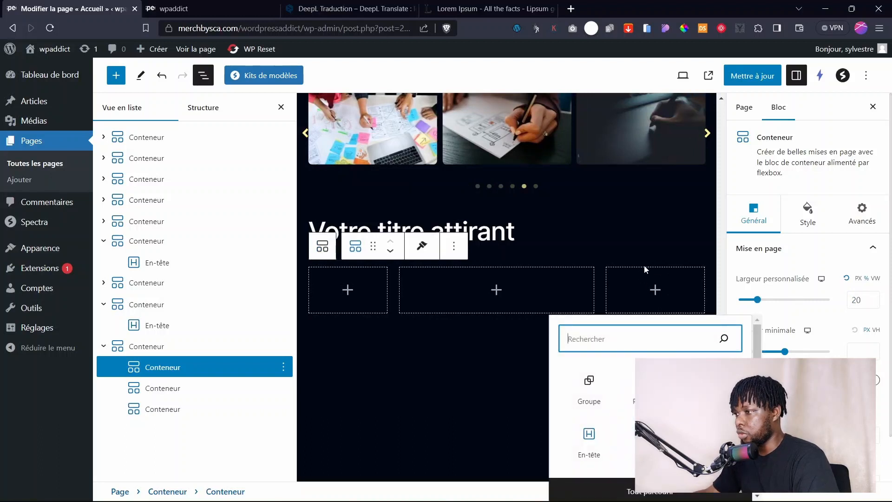
pyautogui.click(625, 273)
pyautogui.click(626, 274)
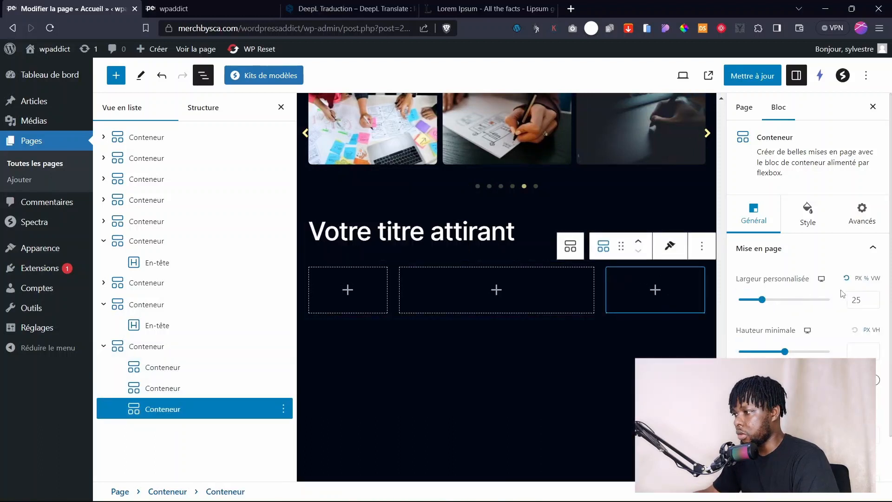
pyautogui.doubleClick(860, 299)
pyautogui.write('20')
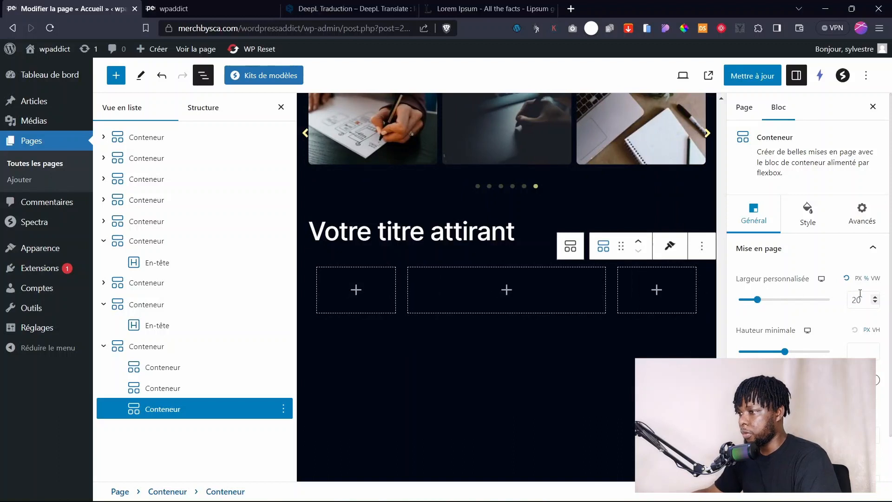
pyautogui.click(452, 299)
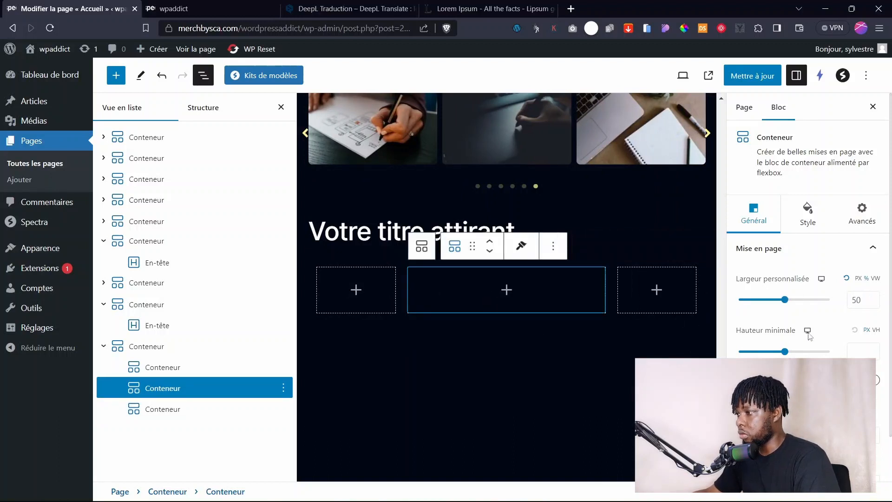
pyautogui.doubleClick(860, 297)
pyautogui.write('60')
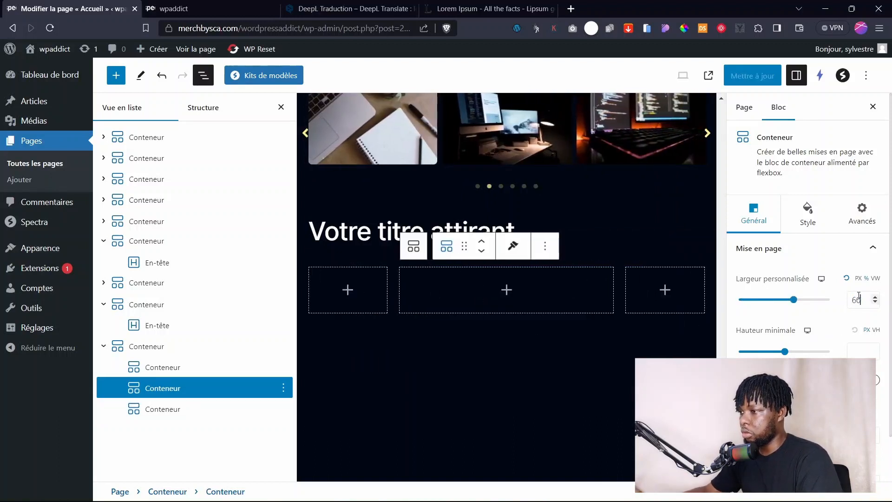
# Open the block inserter inside the middle column.
pyautogui.click(505, 294)
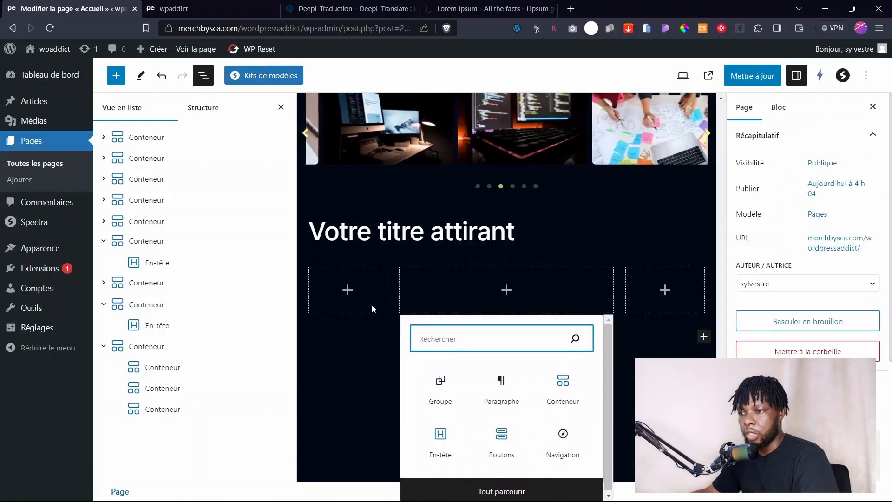
pyautogui.click(456, 270)
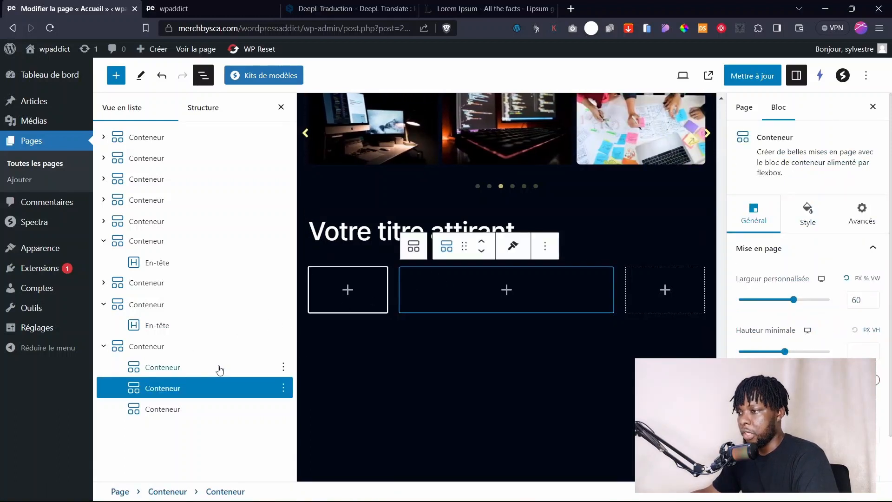
pyautogui.click(507, 290)
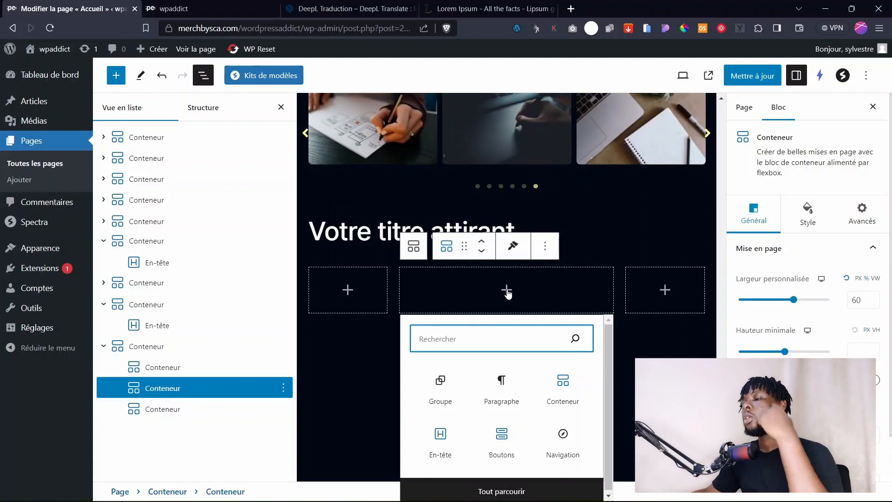
# Insert a Spectra Formulaire block using the 'Formulaire de suggestion' template in the middle column.
pyautogui.click(494, 482)
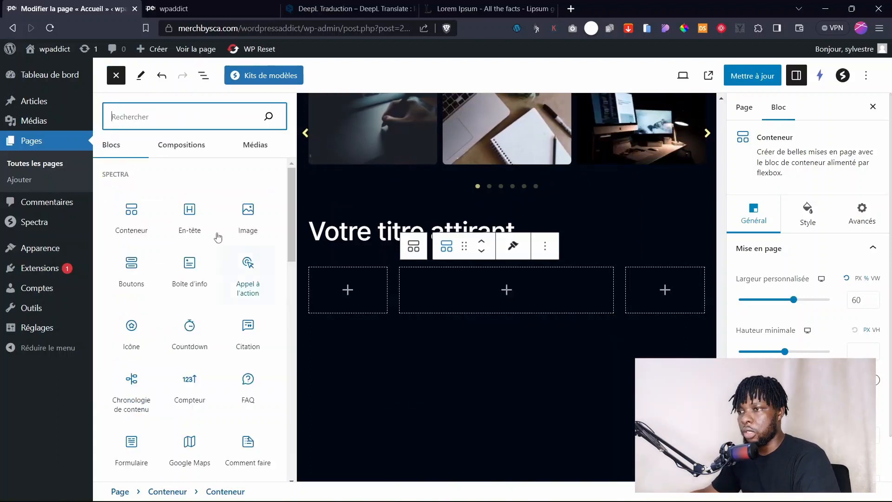
pyautogui.write('form')
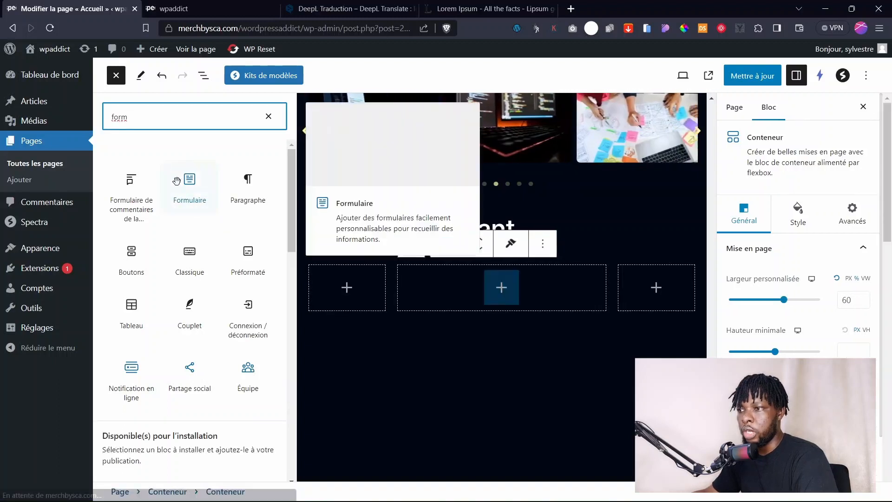
pyautogui.click(197, 200)
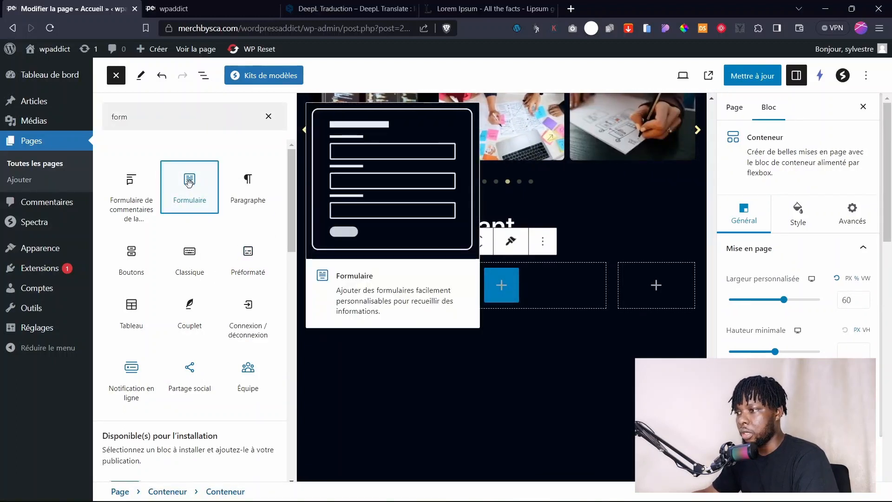
pyautogui.scroll(-4, 447, 284)
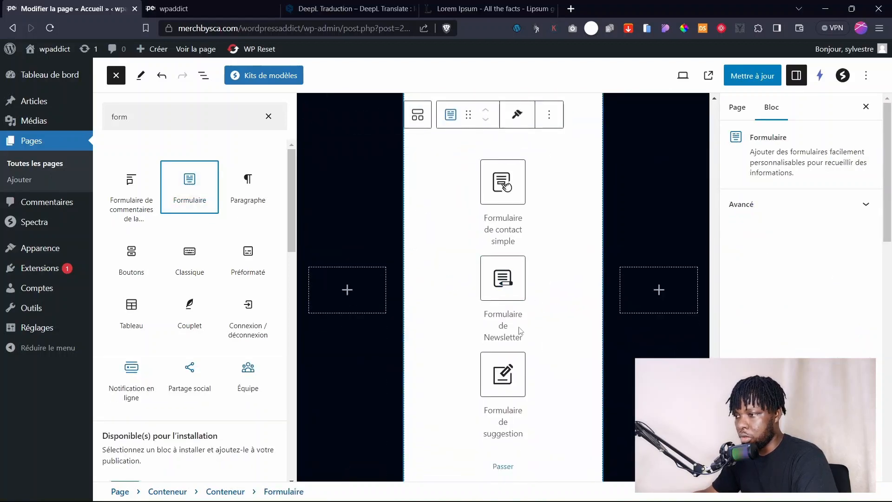
pyautogui.scroll(-3, 521, 330)
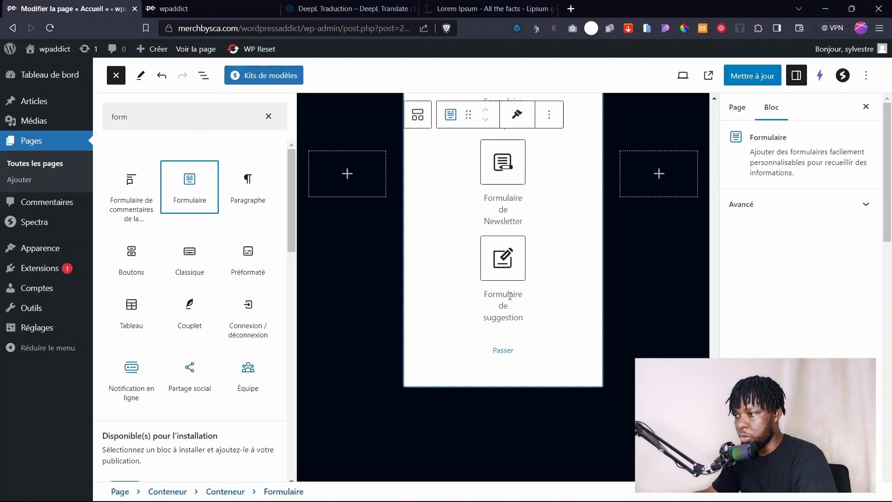
pyautogui.click(509, 271)
pyautogui.click(411, 277)
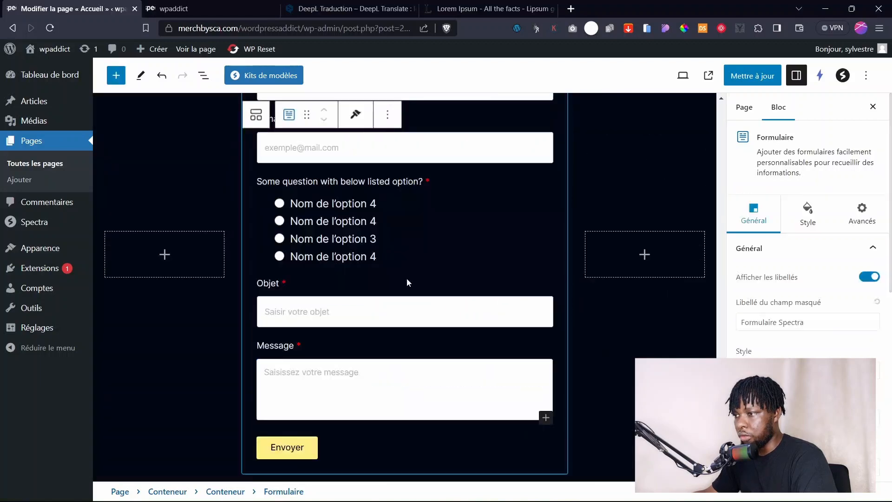
# Review the new form's fields, then select the Votre titre attirant heading.
pyautogui.scroll(3, 404, 316)
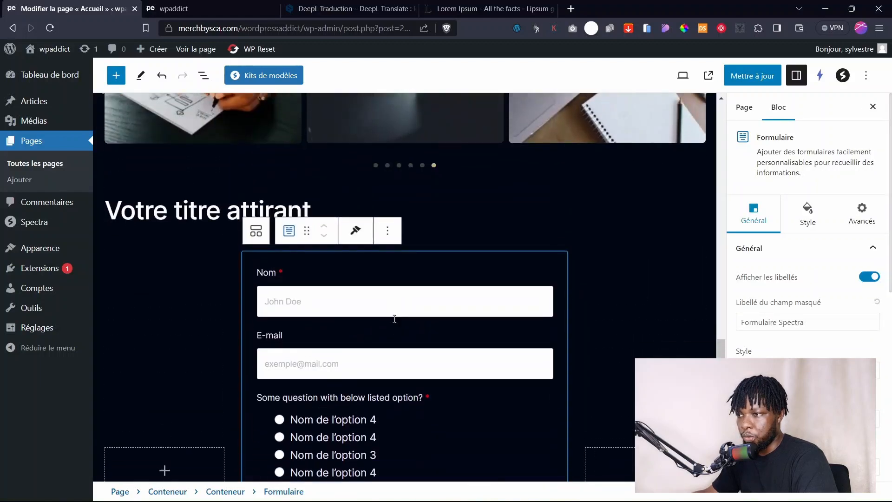
pyautogui.scroll(-7, 395, 321)
pyautogui.scroll(3, 343, 282)
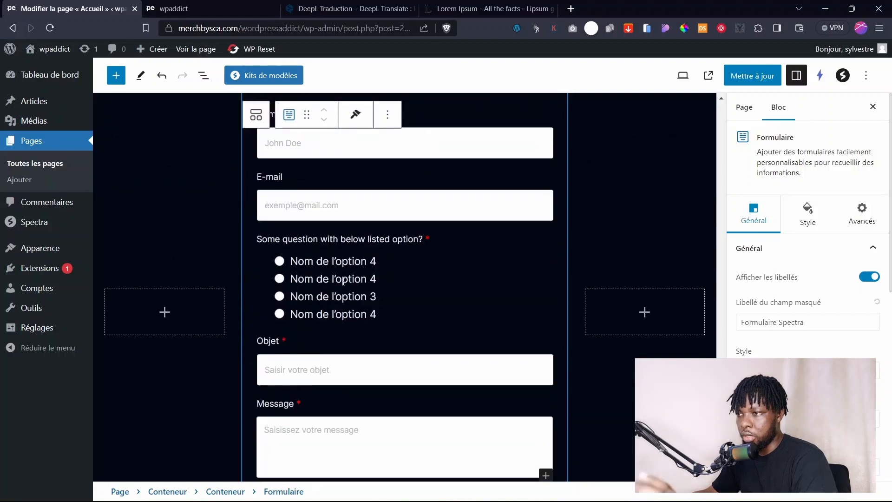
pyautogui.scroll(2, 343, 283)
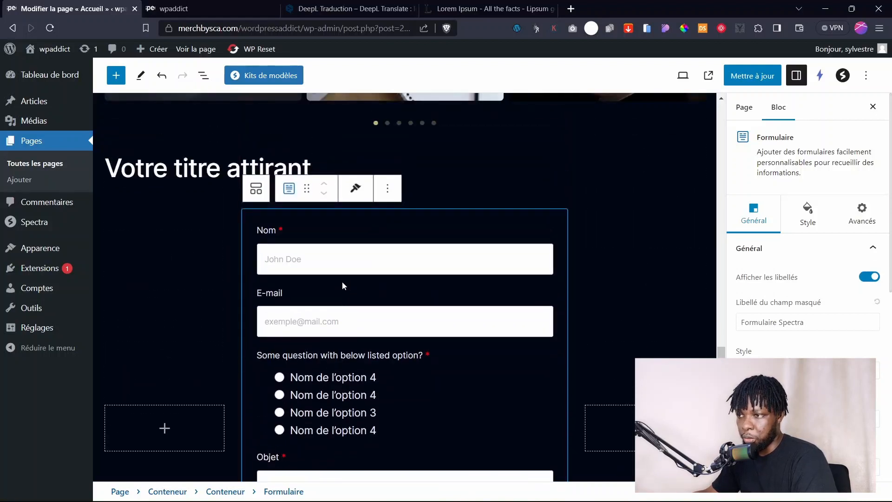
pyautogui.scroll(-5, 342, 286)
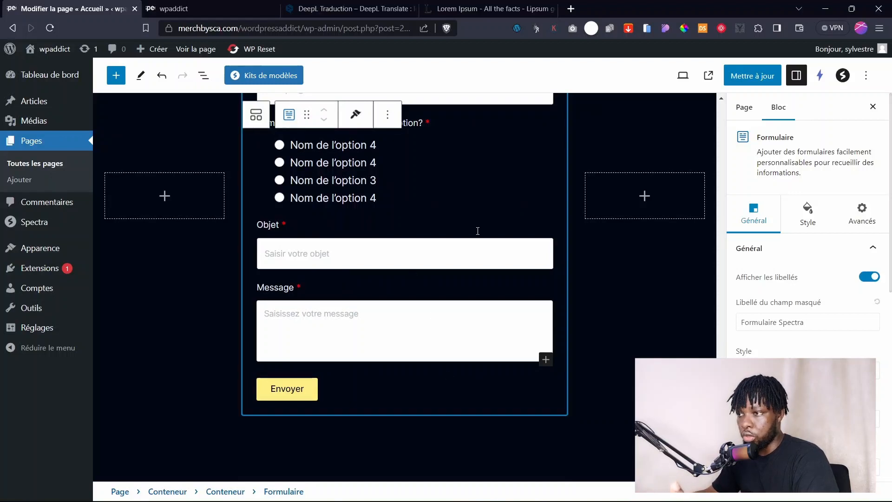
pyautogui.scroll(5, 478, 231)
pyautogui.moveTo(409, 283)
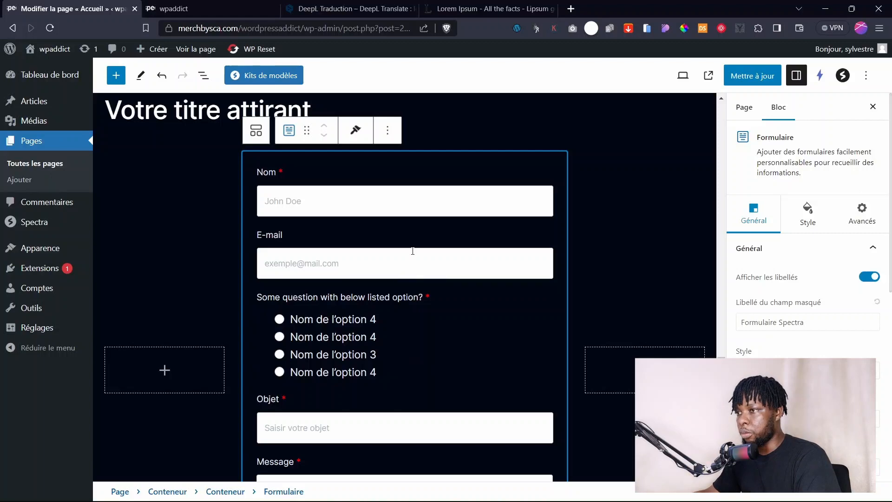
pyautogui.scroll(4, 362, 277)
pyautogui.click(349, 278)
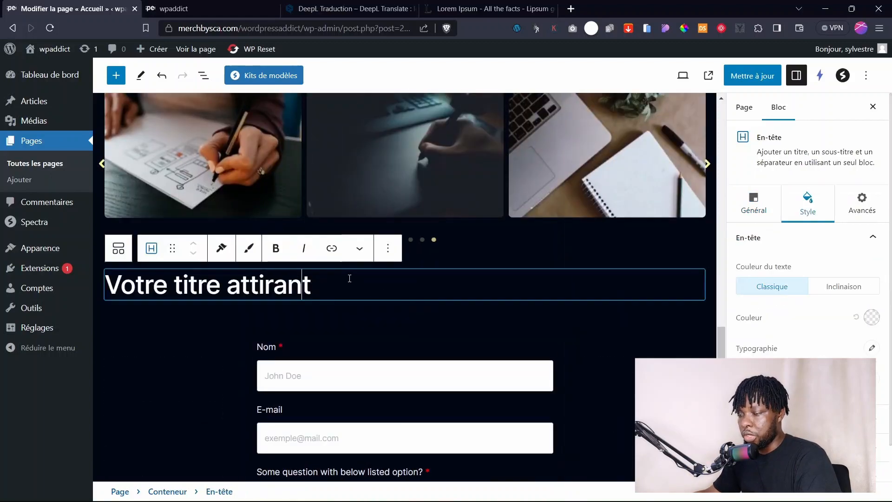
# Center-align the Votre titre attirant heading.
pyautogui.click(425, 326)
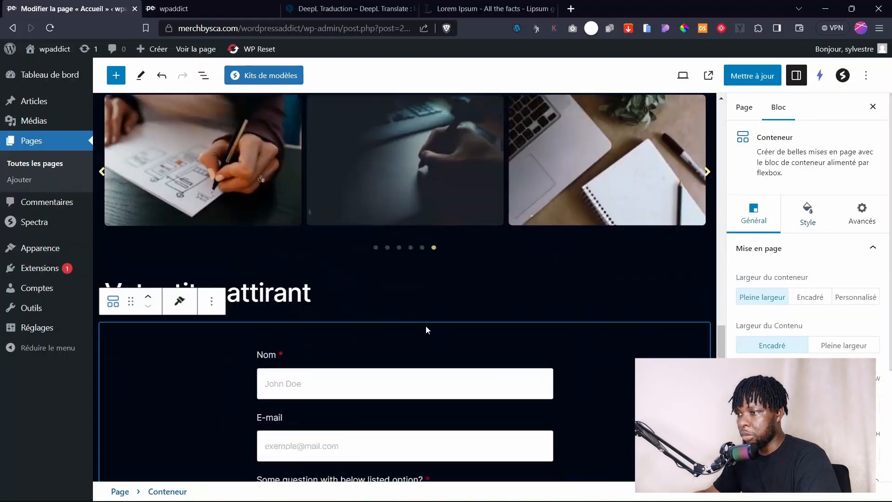
pyautogui.scroll(2, 418, 325)
pyautogui.click(314, 342)
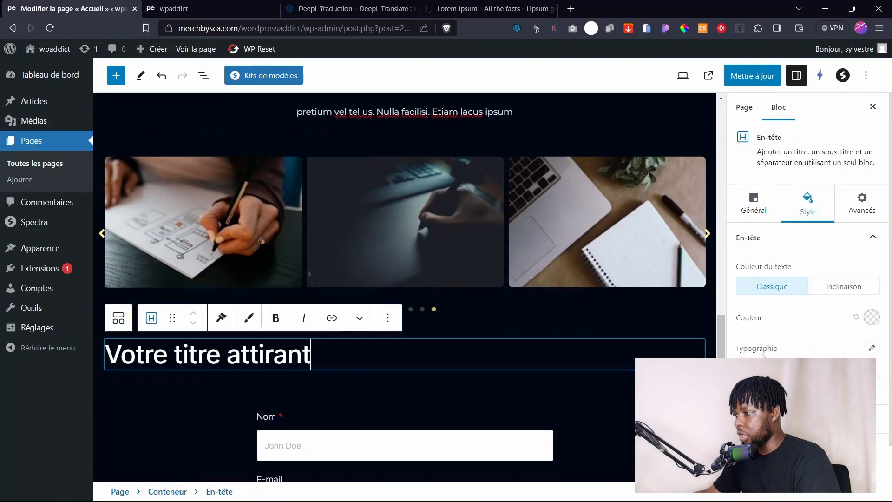
pyautogui.click(754, 212)
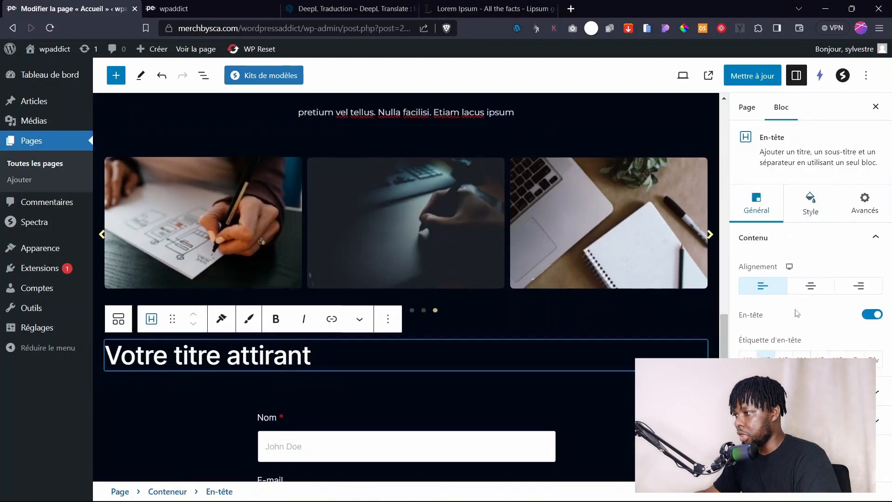
pyautogui.click(808, 287)
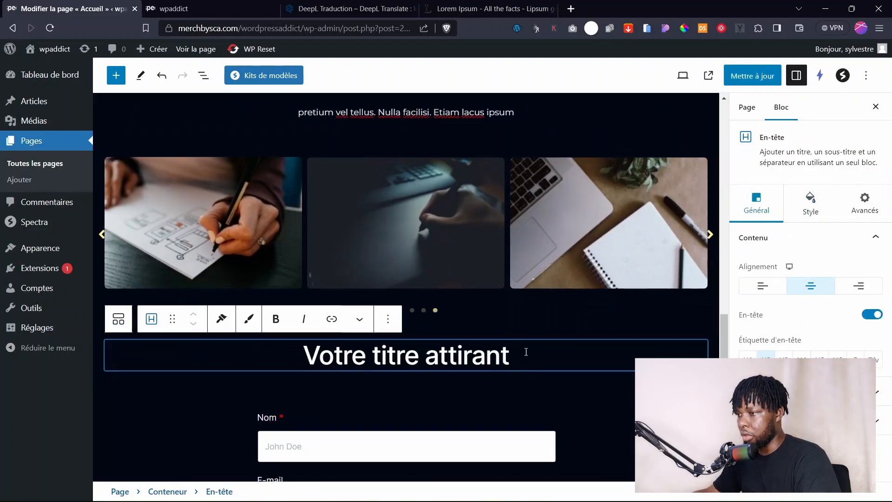
# Replace the heading text with 'Demande de devis'.
pyautogui.moveTo(526, 352); pyautogui.dragTo(303, 354)
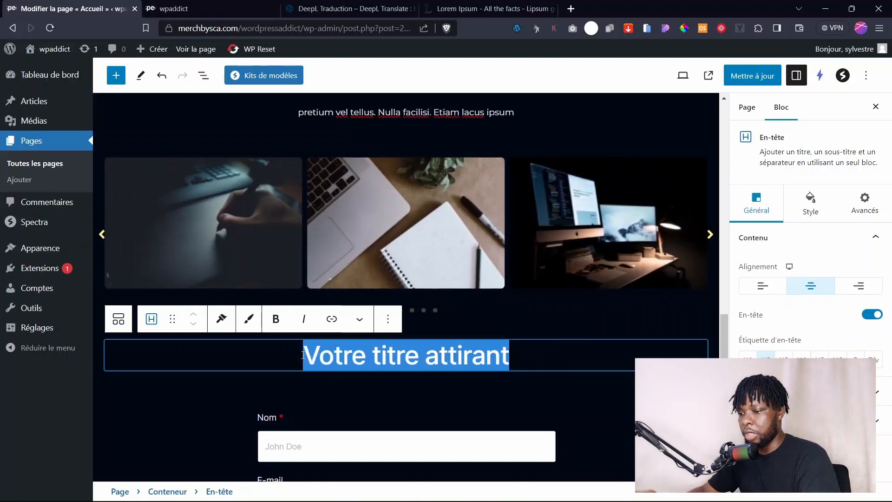
pyautogui.write('Den')
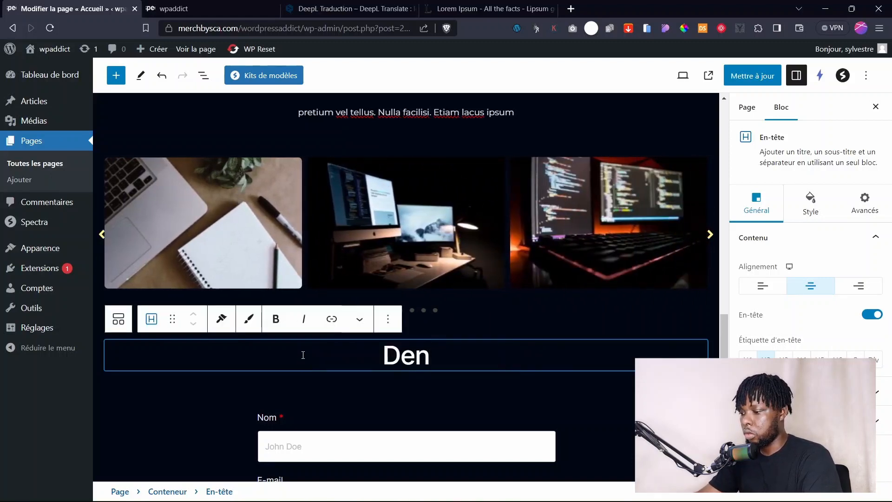
pyautogui.press('BackSpace')
pyautogui.write('mande de')
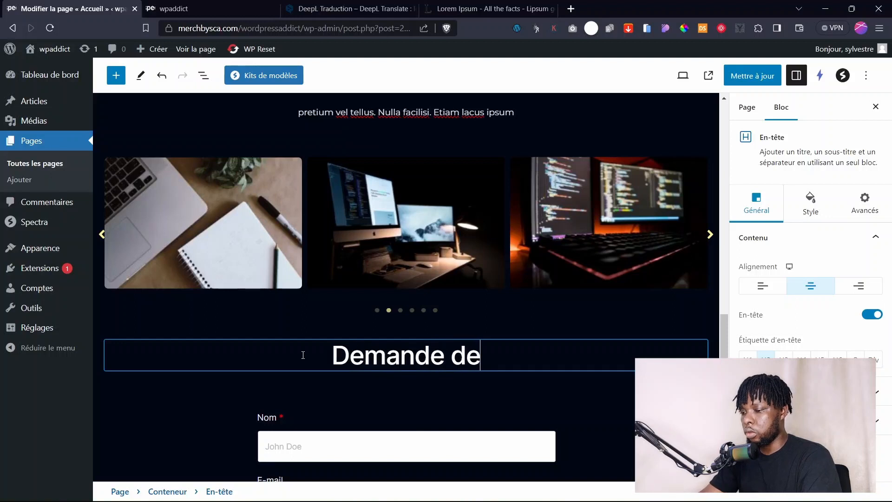
pyautogui.write(' devis')
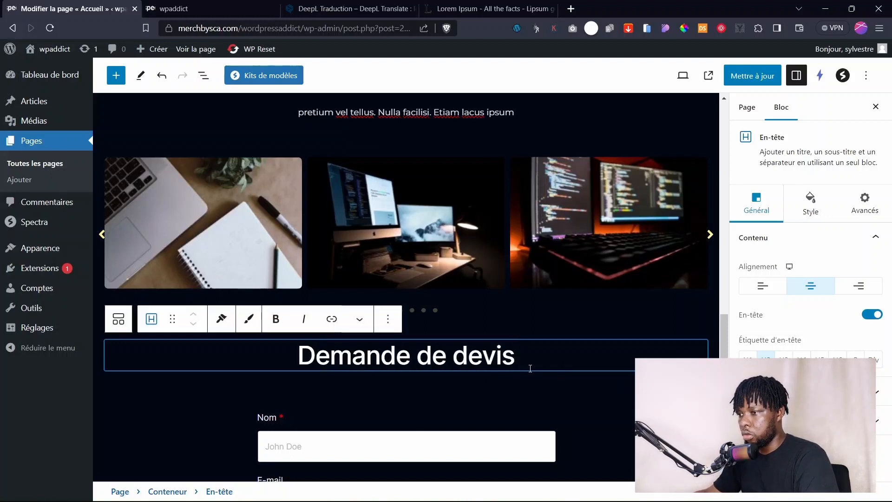
pyautogui.click(524, 389)
pyautogui.scroll(6, 555, 328)
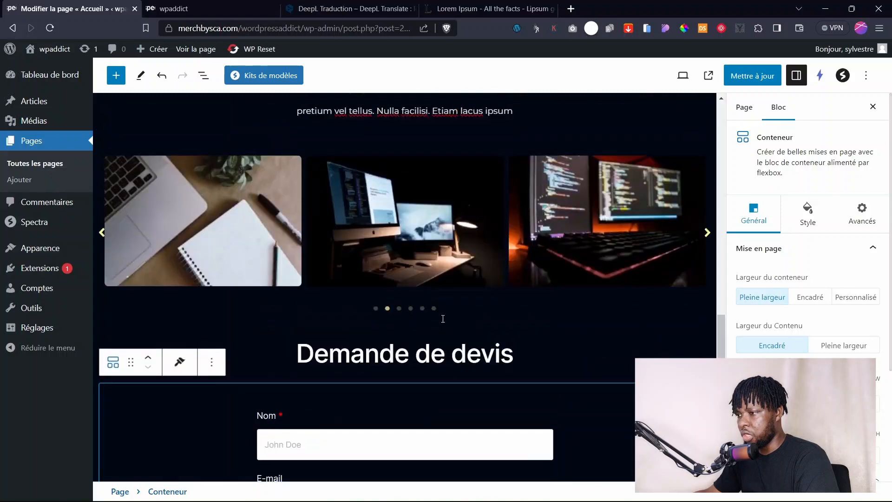
pyautogui.click(467, 354)
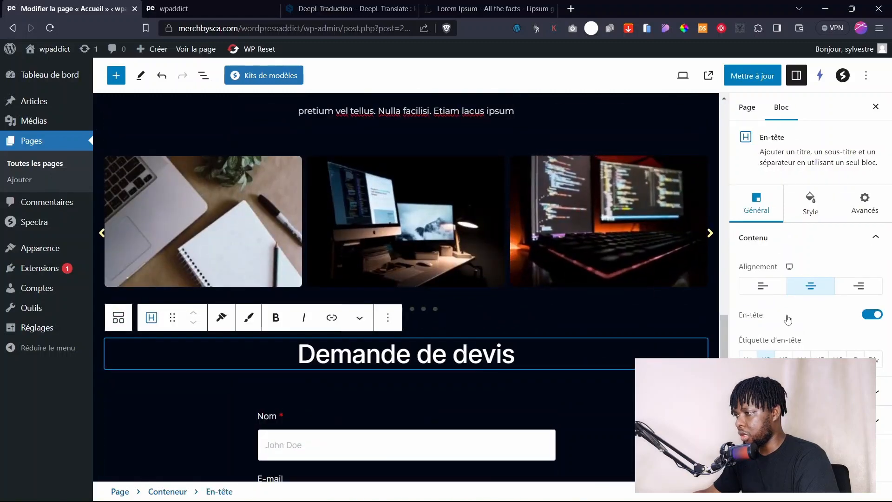
# Delete the Demande de devis heading above the form with Supprimer.
pyautogui.scroll(8, 548, 286)
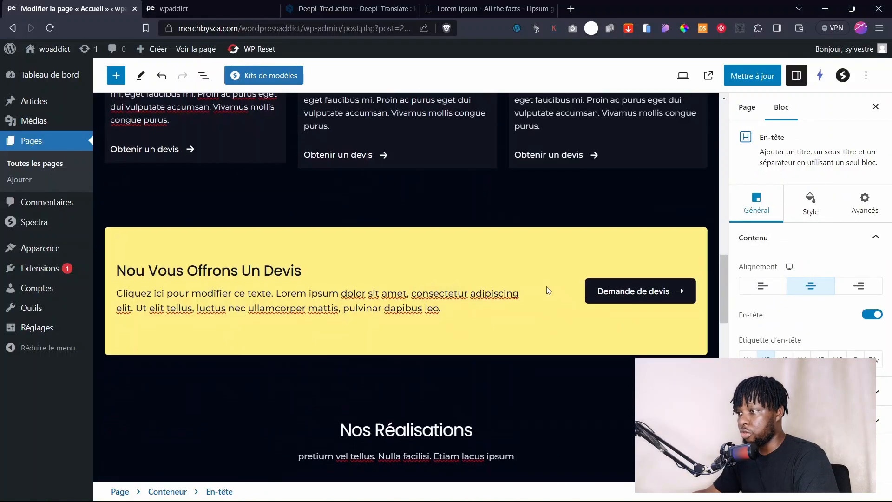
pyautogui.scroll(-3, 548, 286)
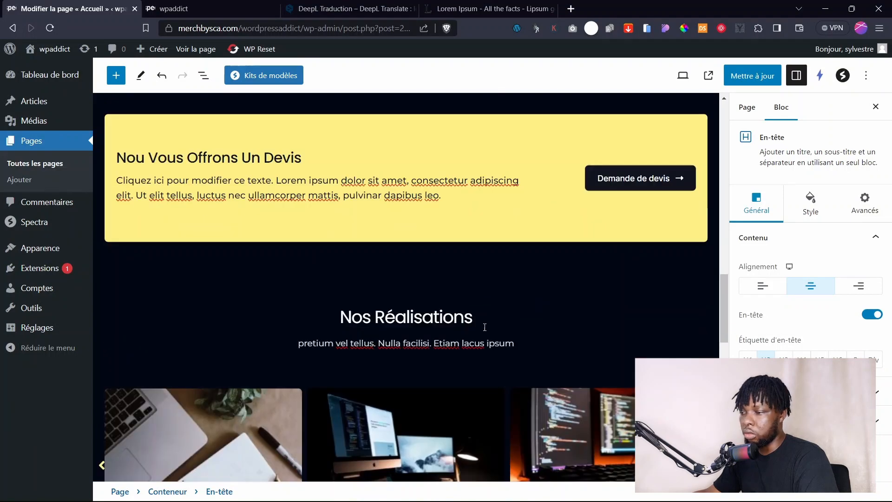
pyautogui.scroll(-7, 441, 369)
pyautogui.click(477, 274)
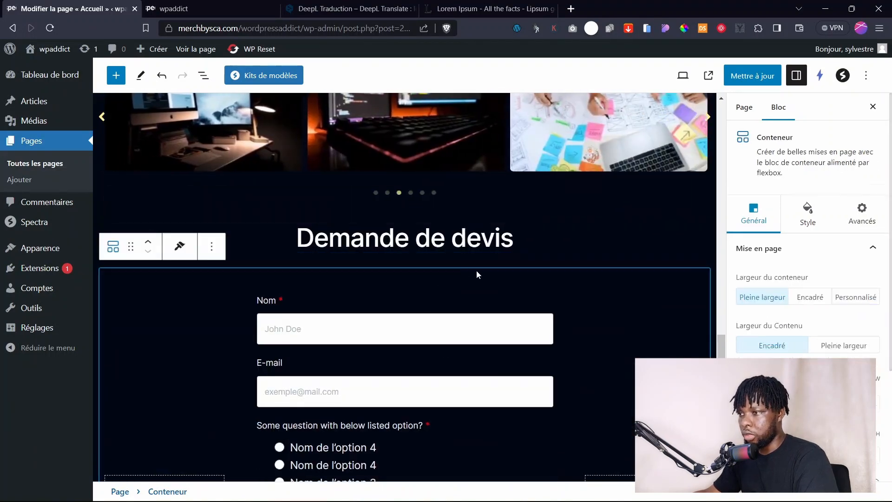
pyautogui.click(497, 230)
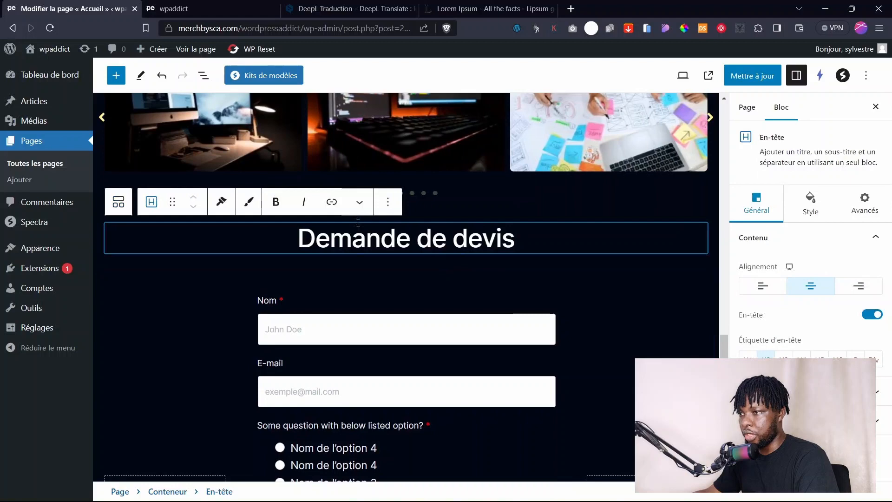
pyautogui.click(395, 202)
pyautogui.click(425, 445)
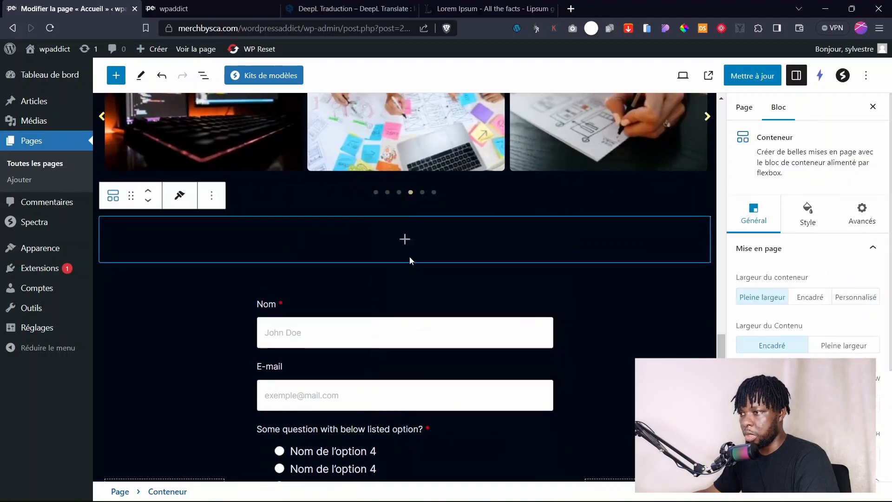
# Delete the now-empty container left above the form.
pyautogui.click(211, 197)
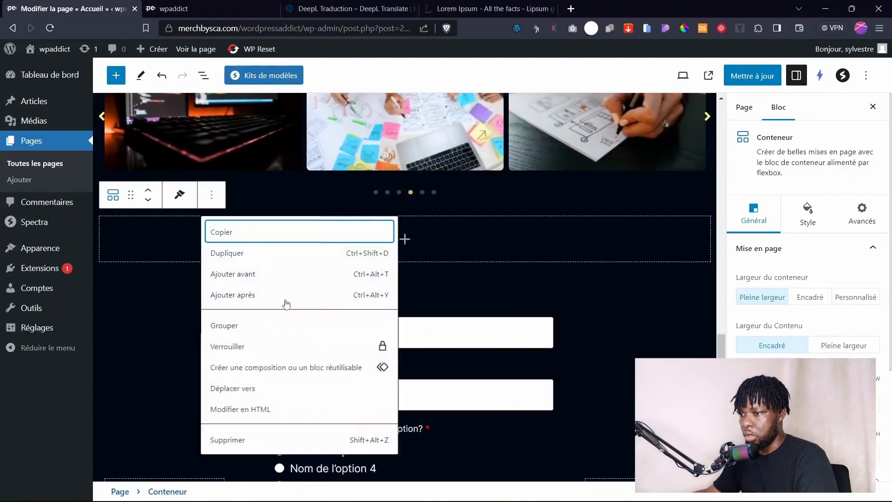
pyautogui.click(227, 445)
pyautogui.scroll(5, 455, 272)
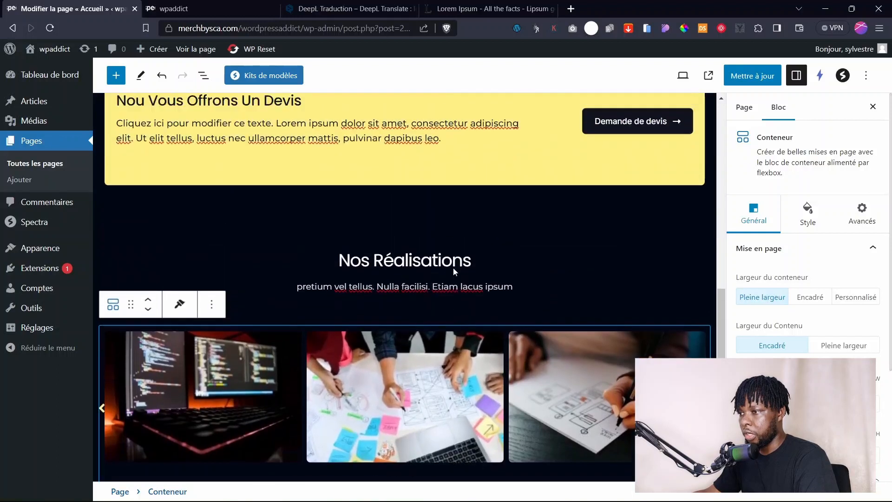
pyautogui.click(408, 243)
pyautogui.click(407, 239)
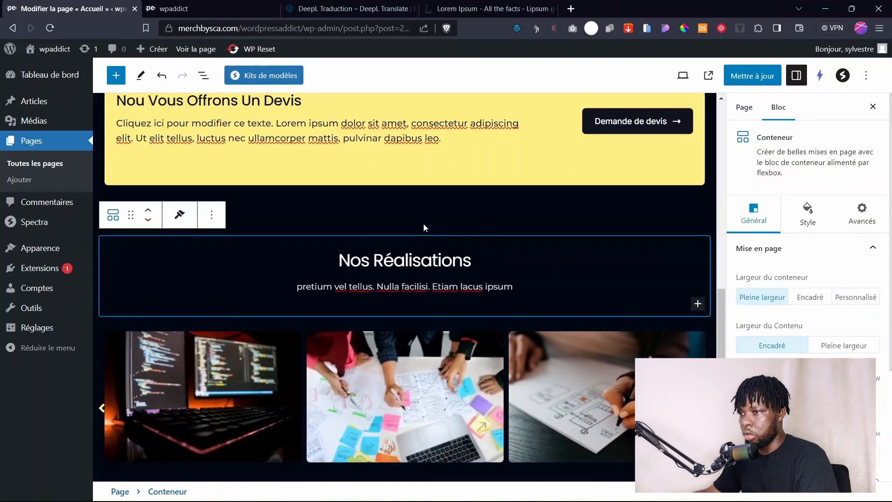
# Duplicate the Nos Réalisations section and move the copy below the image carousel.
pyautogui.click(212, 216)
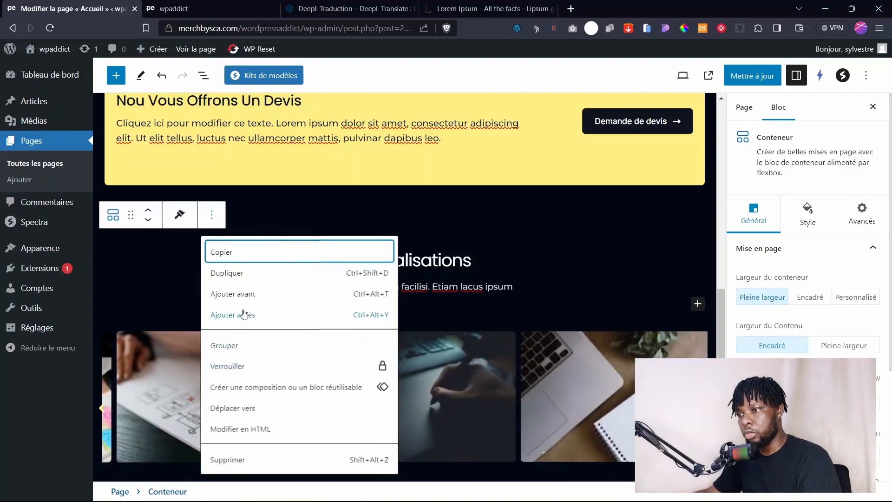
pyautogui.click(235, 276)
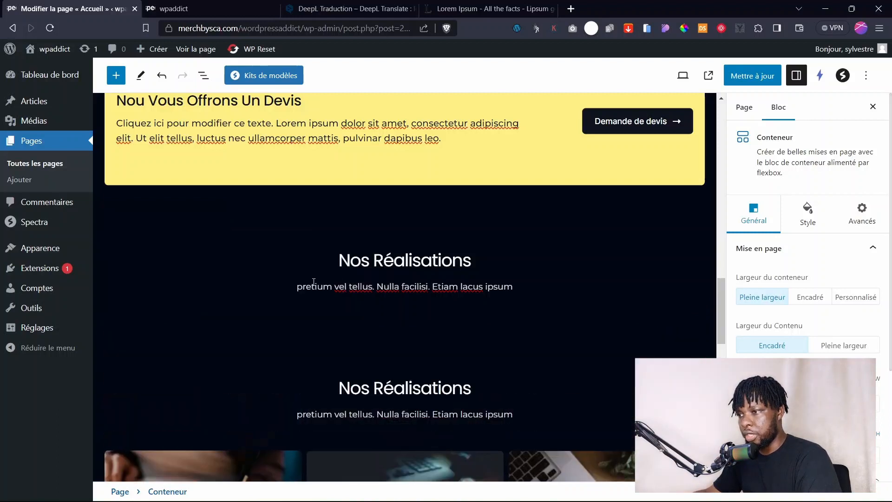
pyautogui.click(260, 273)
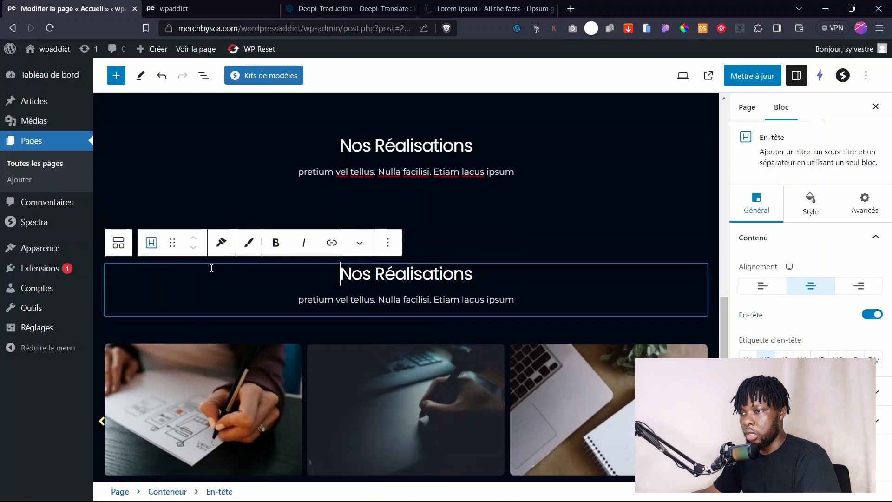
pyautogui.click(260, 258)
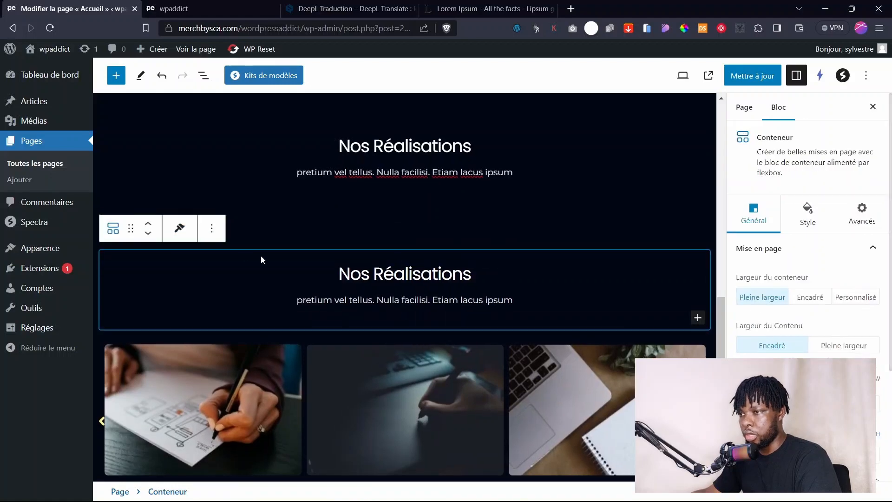
pyautogui.click(147, 240)
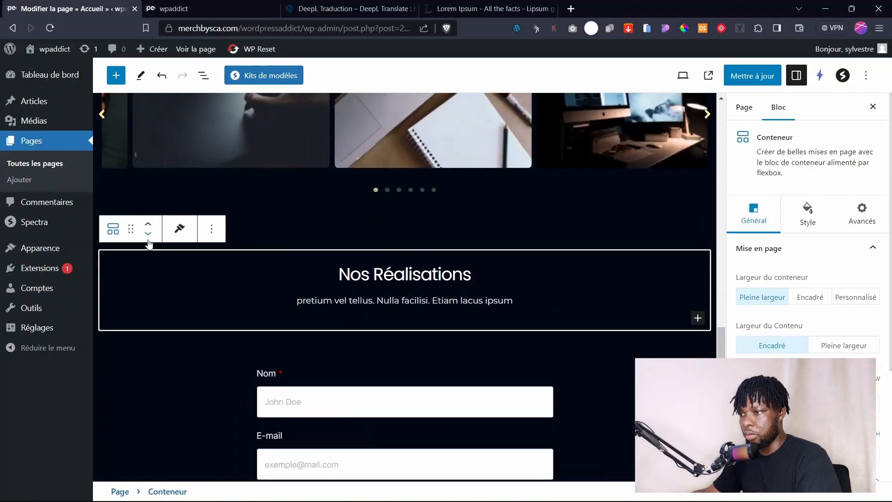
pyautogui.click(369, 373)
pyautogui.click(369, 375)
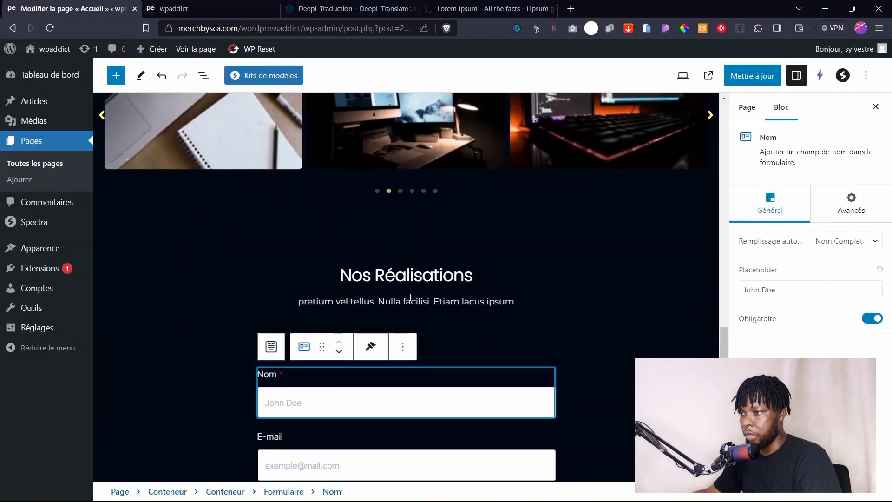
# Rewrite the duplicated heading as 'Demande De Devis' above the quote form.
pyautogui.click(437, 277)
pyautogui.moveTo(481, 274); pyautogui.dragTo(355, 274)
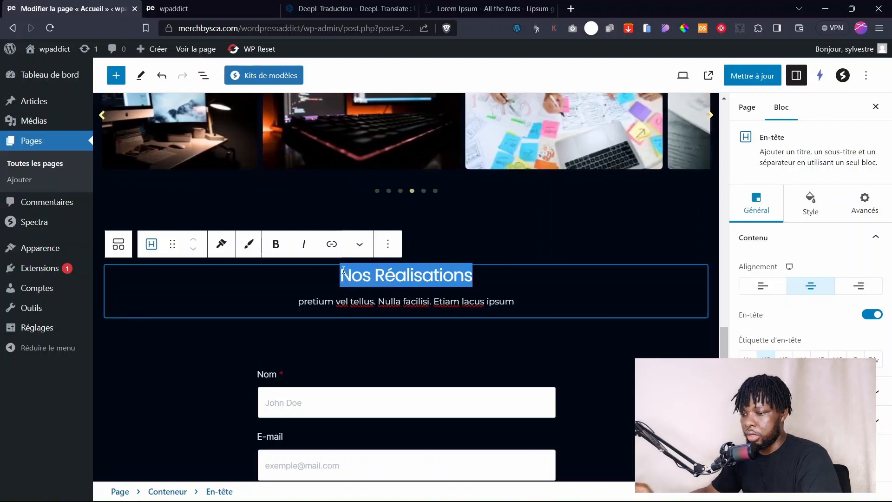
pyautogui.write('Demand')
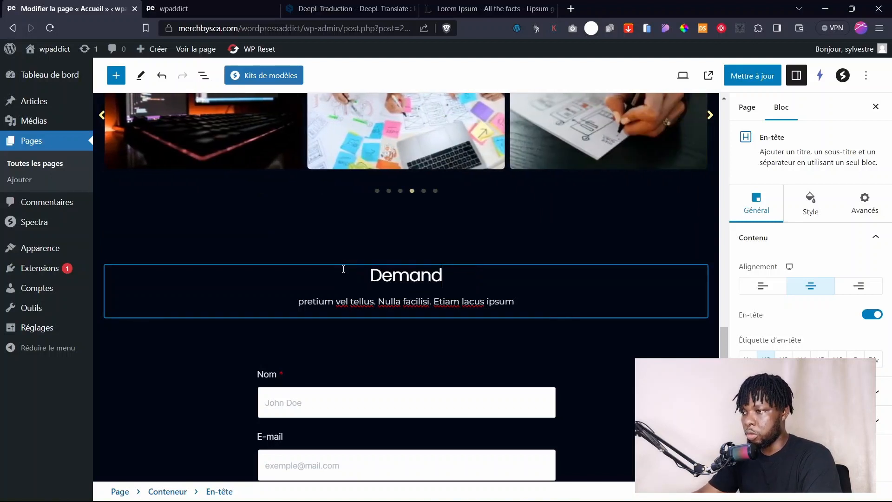
pyautogui.write('e De De D')
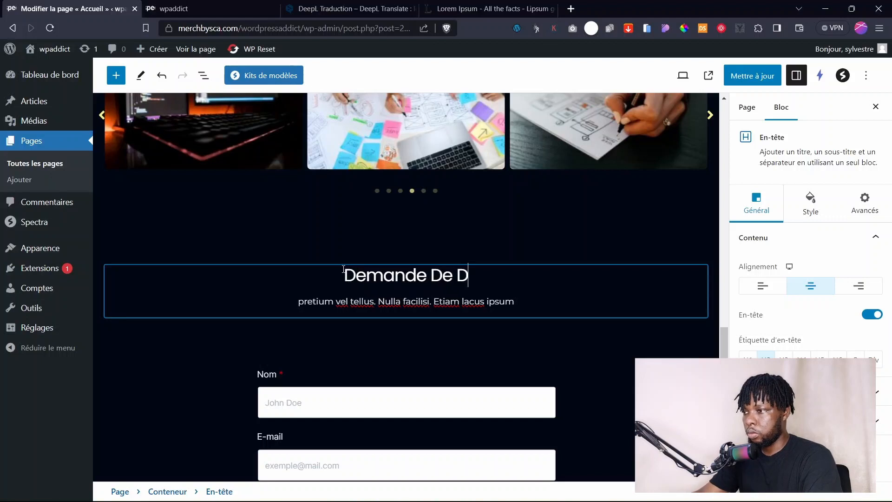
pyautogui.write('vis')
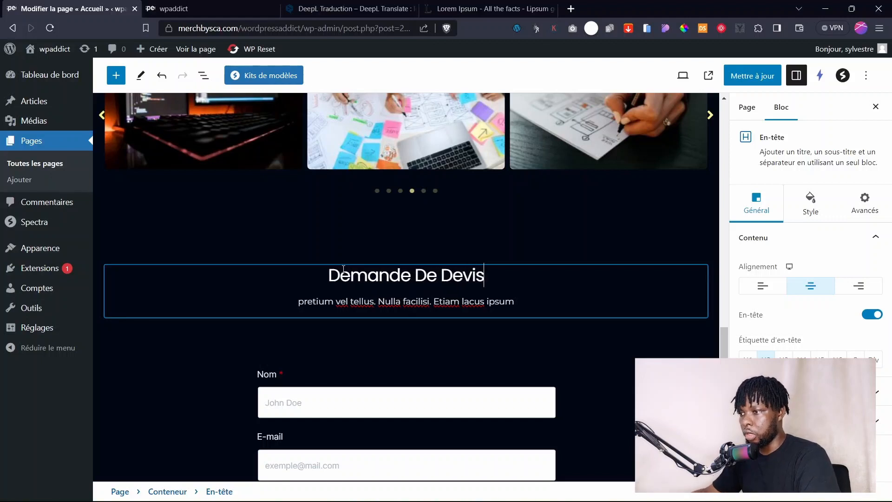
pyautogui.click(412, 257)
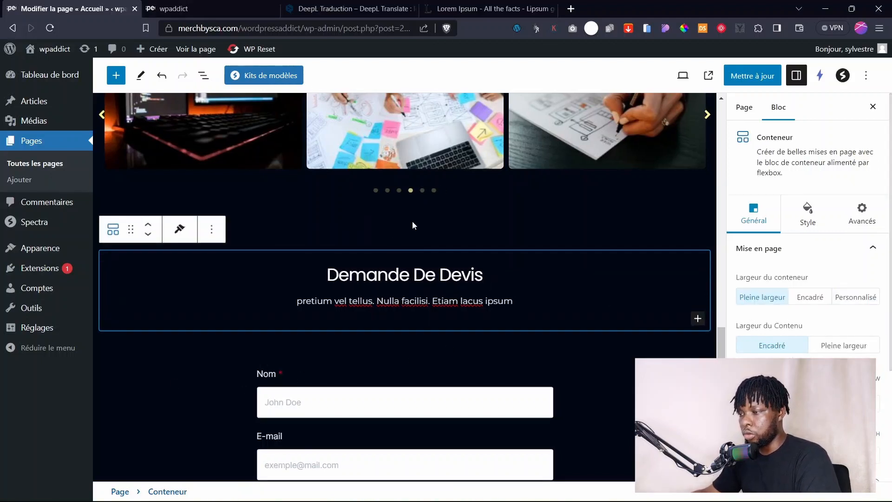
pyautogui.scroll(-3, 403, 299)
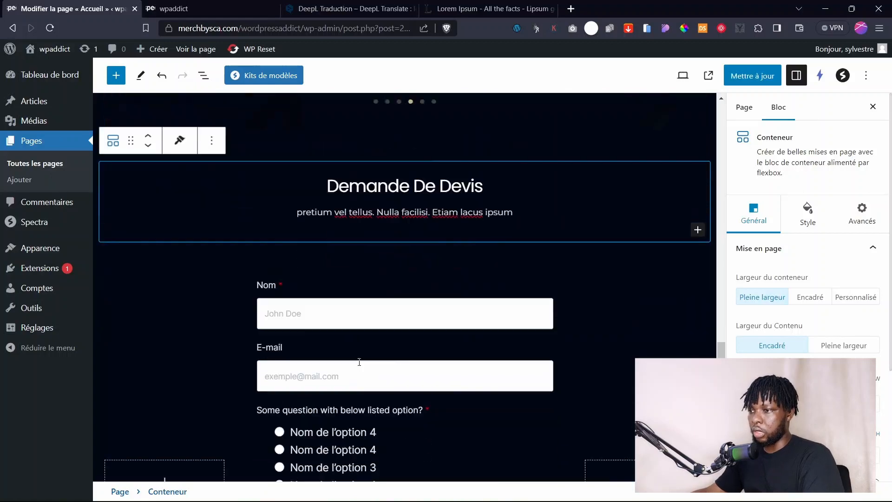
pyautogui.click(354, 256)
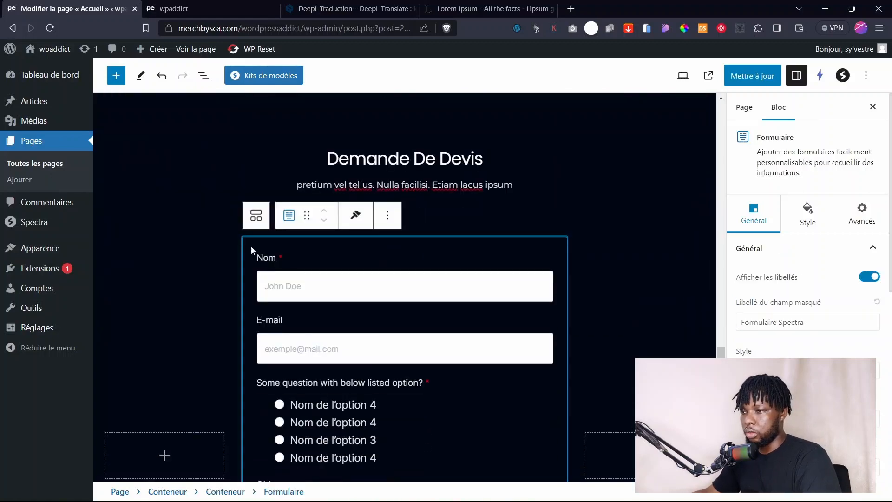
pyautogui.scroll(-2, 381, 248)
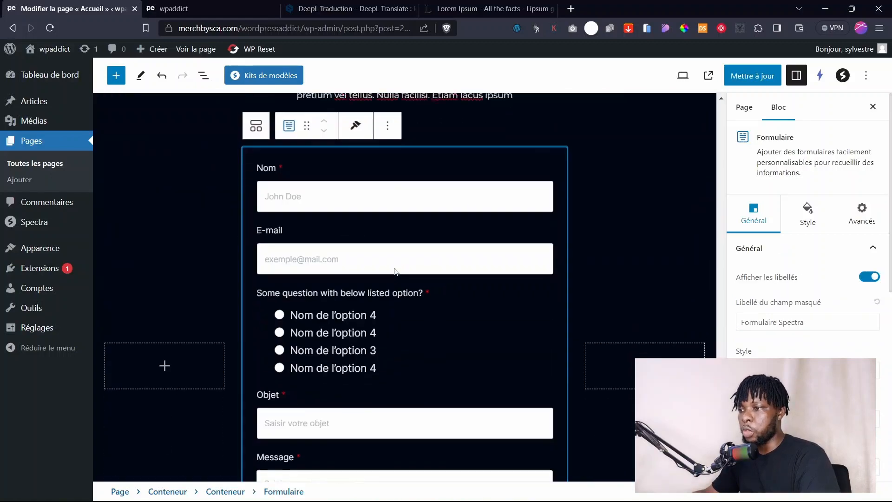
pyautogui.scroll(3, 395, 271)
pyautogui.scroll(-6, 393, 276)
pyautogui.scroll(7, 393, 277)
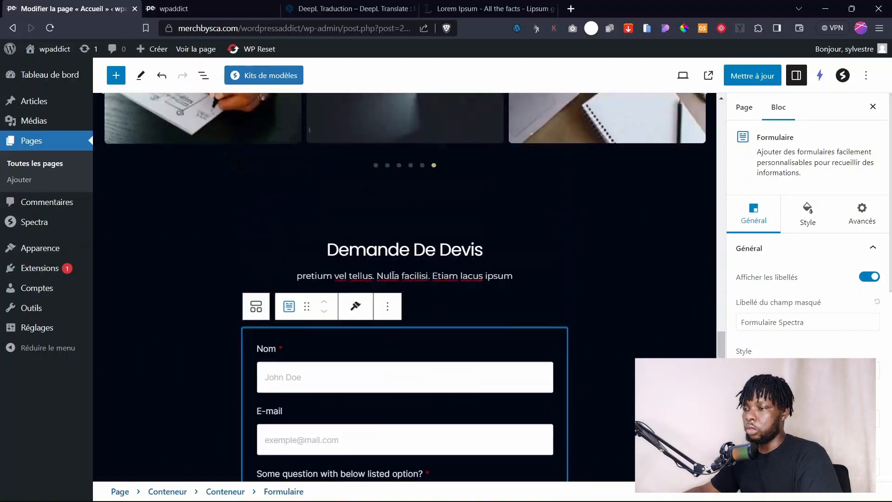
pyautogui.scroll(1, 393, 274)
pyautogui.scroll(-3, 400, 285)
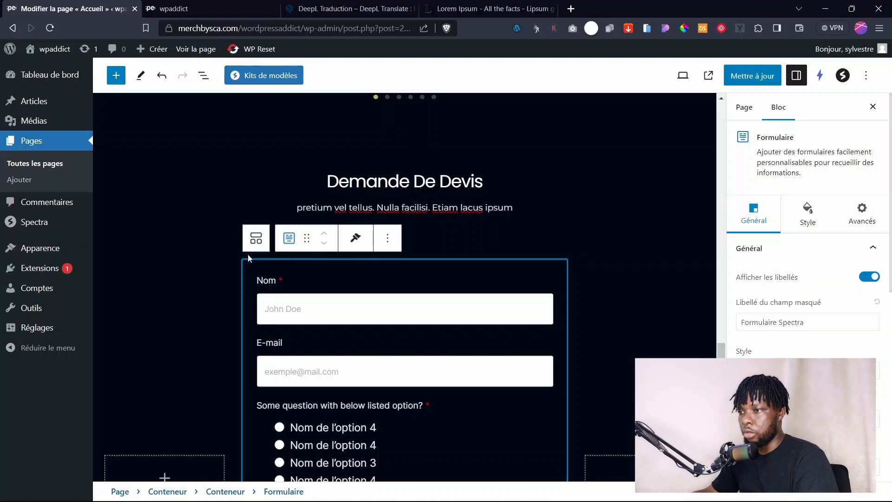
# Give the form's parent Conteneur a solid dark navy 10141F background colour.
pyautogui.click(204, 75)
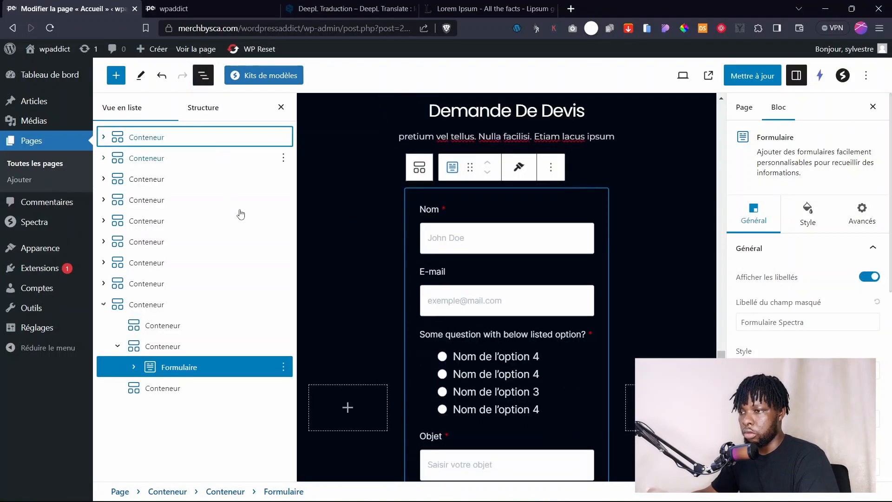
pyautogui.click(161, 347)
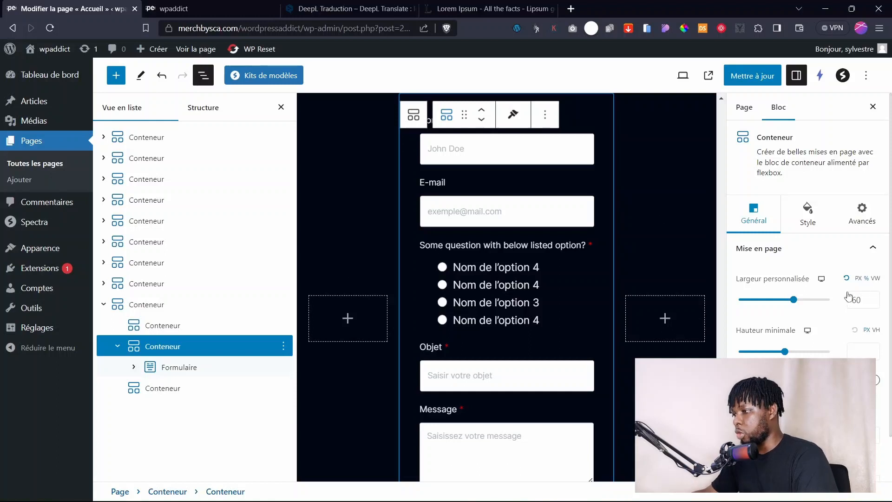
pyautogui.click(793, 230)
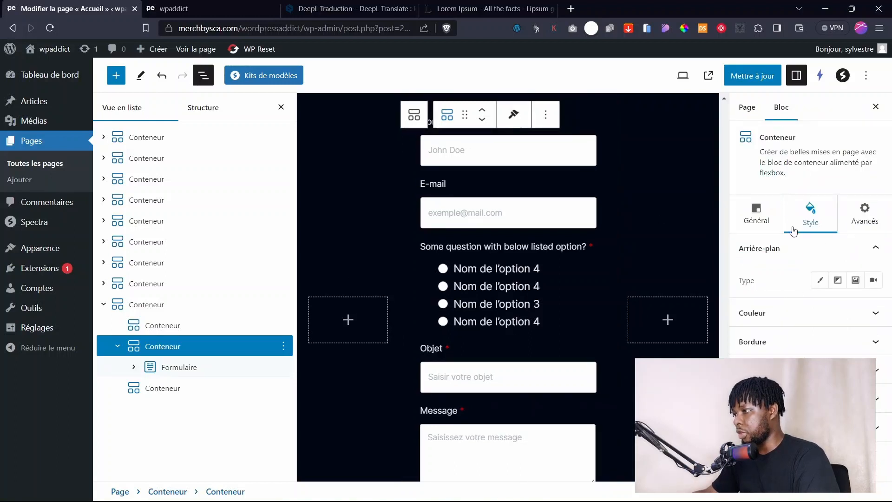
pyautogui.click(821, 281)
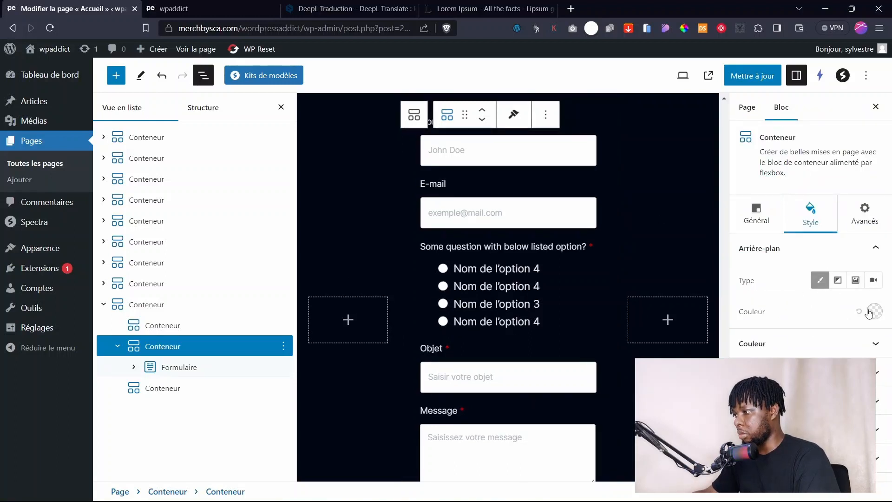
pyautogui.click(869, 313)
pyautogui.scroll(-1, 834, 278)
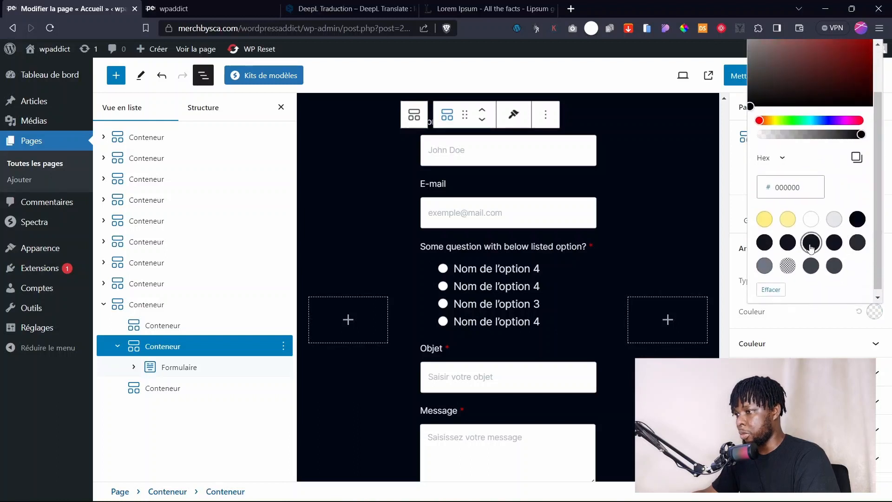
pyautogui.click(811, 245)
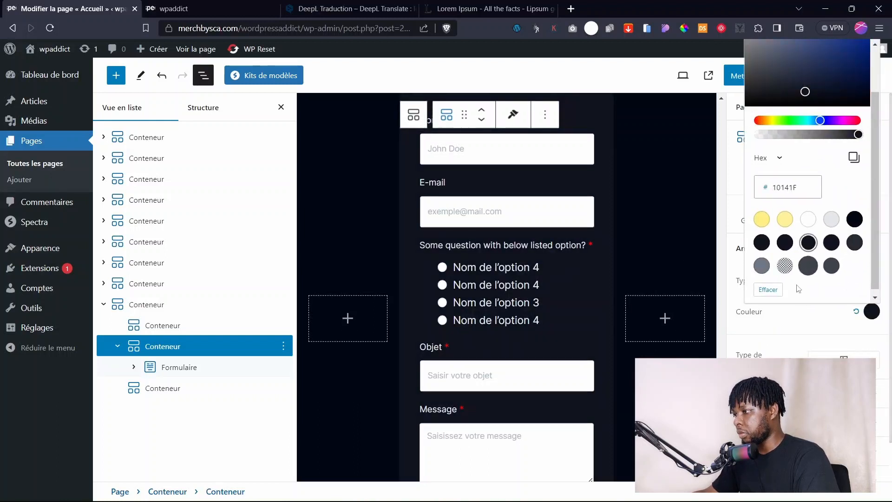
pyautogui.click(797, 324)
# Set the container's border width to 0.
pyautogui.click(781, 422)
pyautogui.scroll(-2, 779, 327)
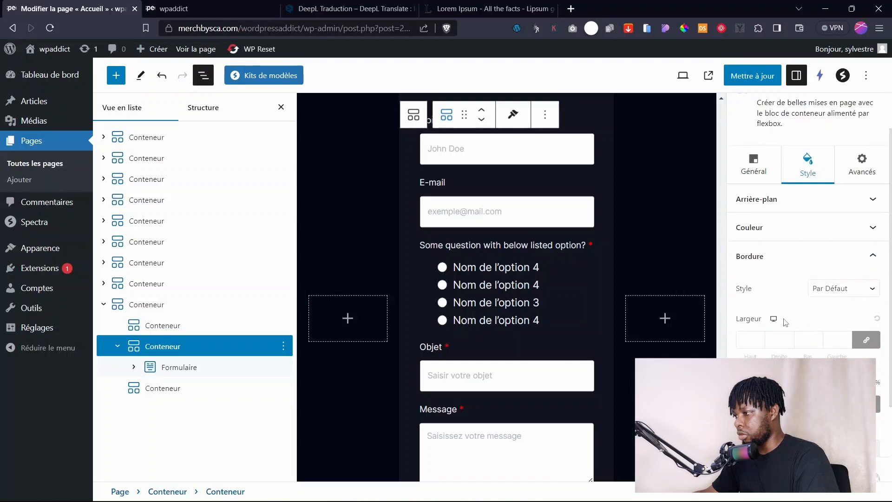
pyautogui.write('0')
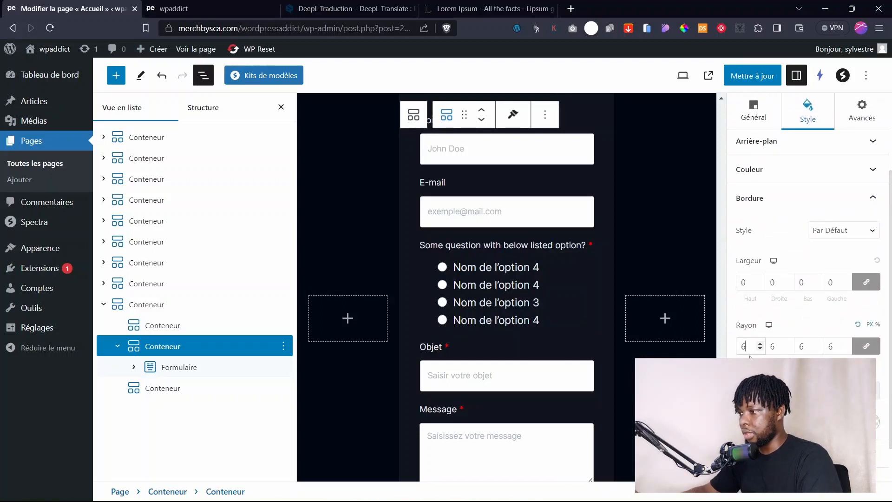
pyautogui.click(330, 249)
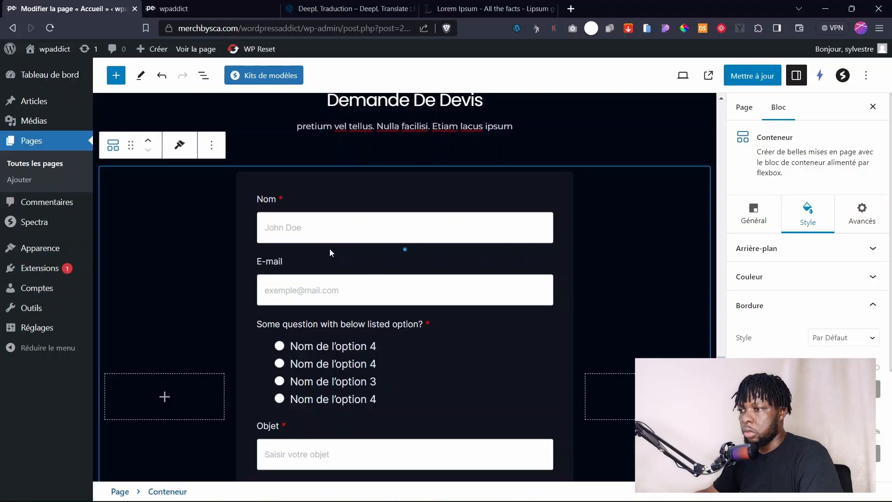
# Select the Formulaire block in List View and add a Téléphone field from all field types.
pyautogui.click(203, 75)
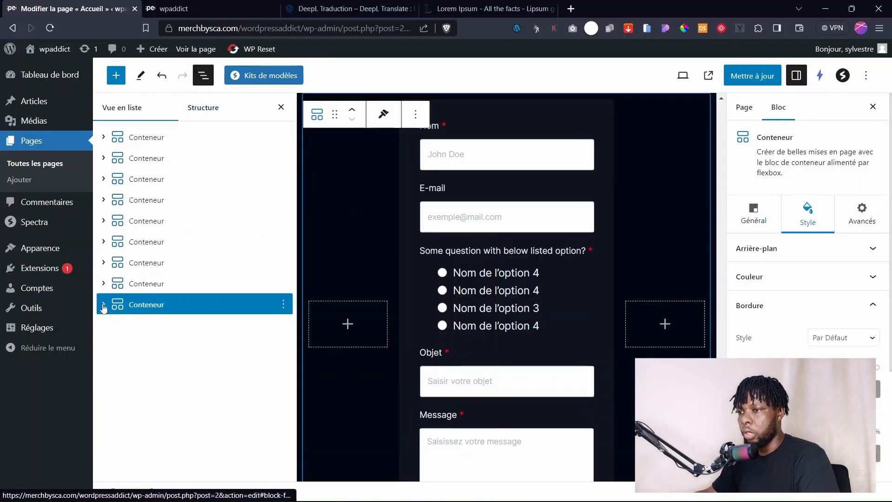
pyautogui.click(103, 305)
pyautogui.click(126, 347)
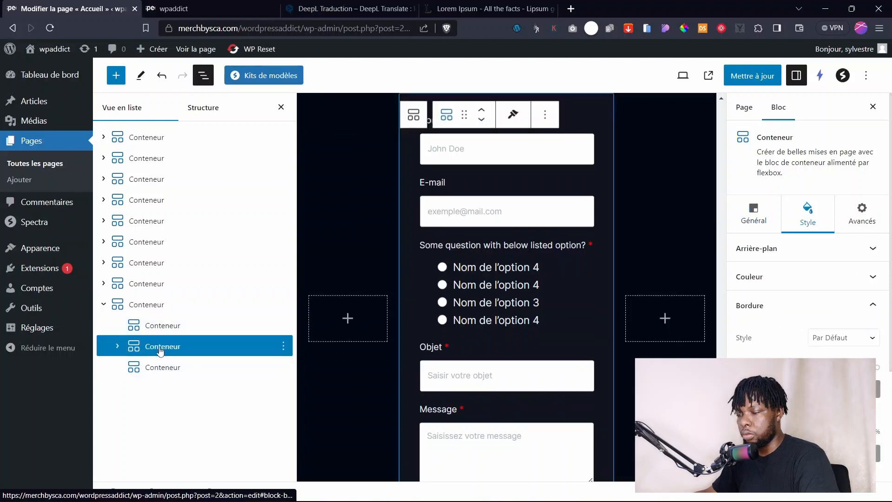
pyautogui.scroll(3, 500, 254)
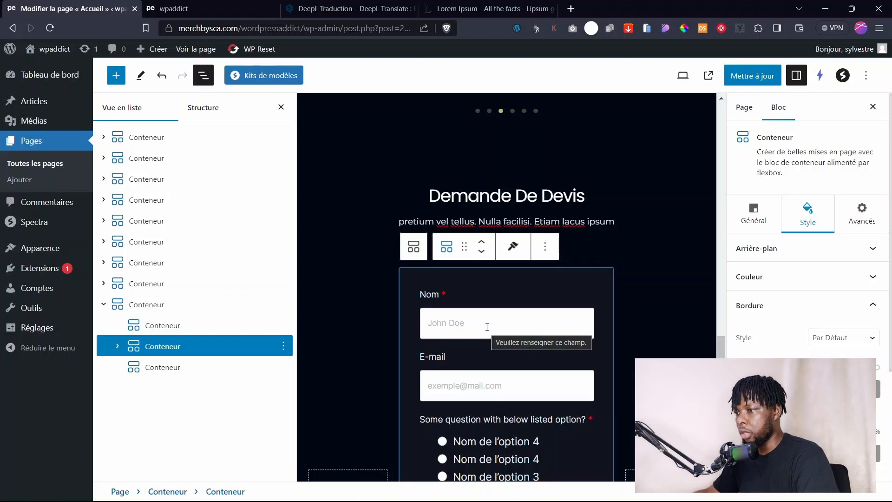
pyautogui.scroll(-1, 347, 334)
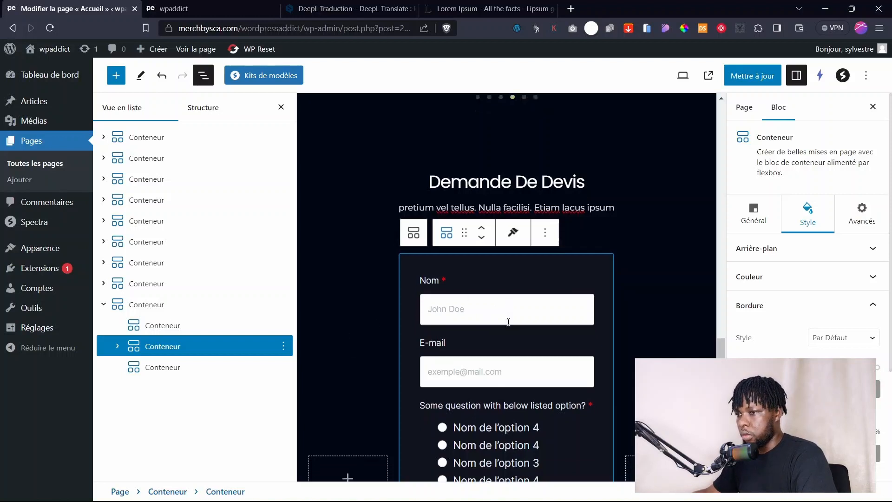
pyautogui.click(118, 348)
pyautogui.click(169, 367)
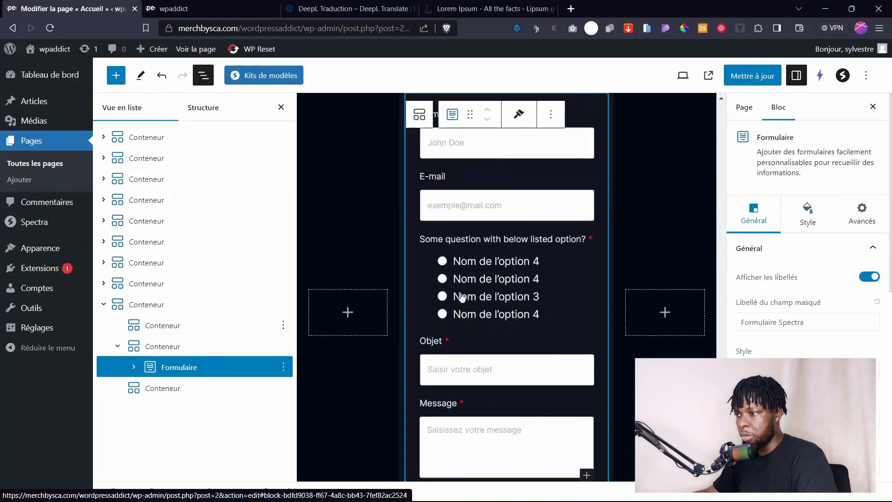
pyautogui.scroll(-5, 502, 306)
pyautogui.click(586, 243)
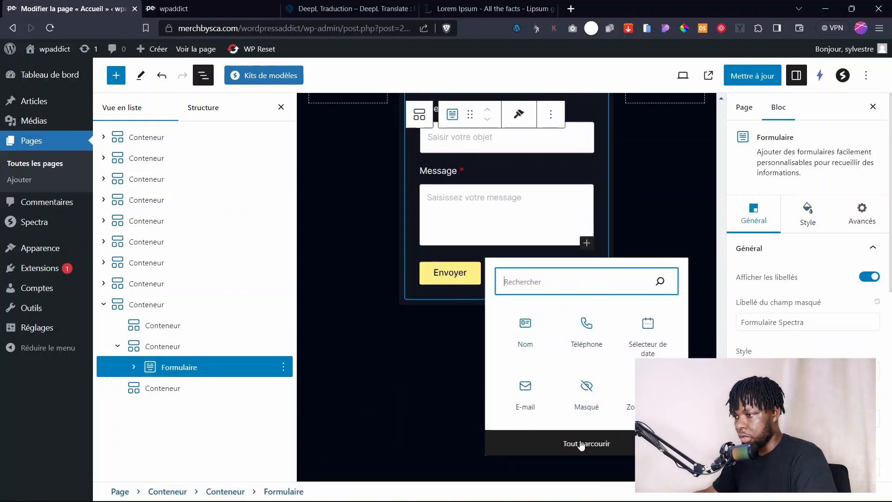
pyautogui.click(601, 445)
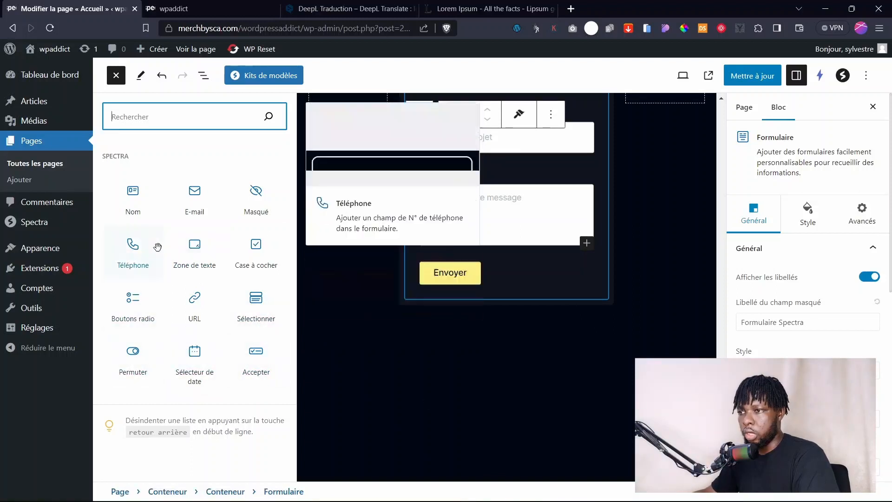
pyautogui.scroll(7, 460, 208)
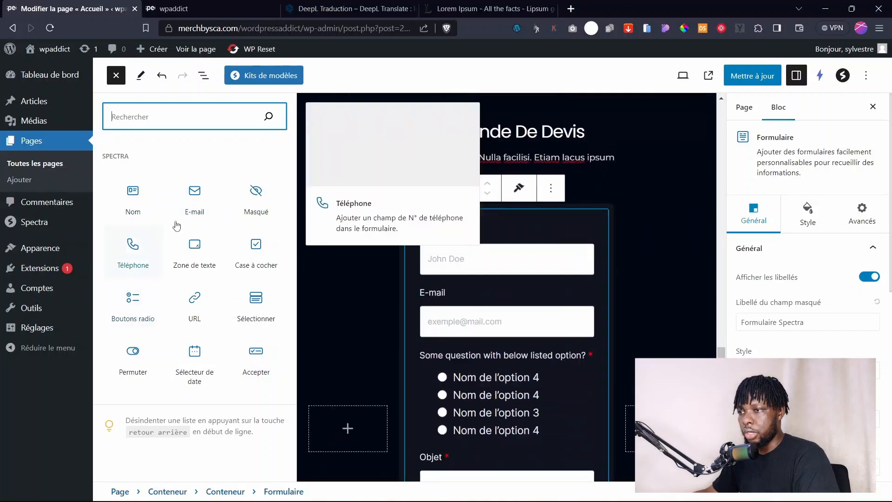
pyautogui.click(130, 255)
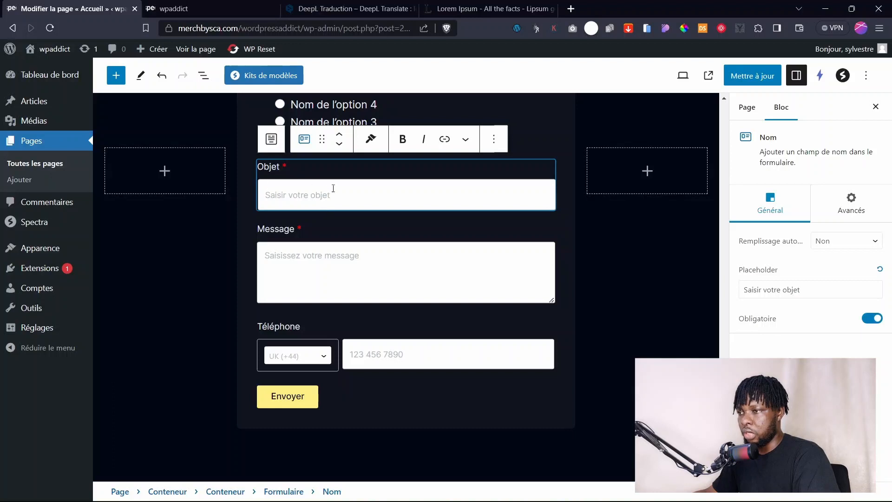
# Delete the Objet field from the quote form, then browse field types for another field.
pyautogui.click(493, 139)
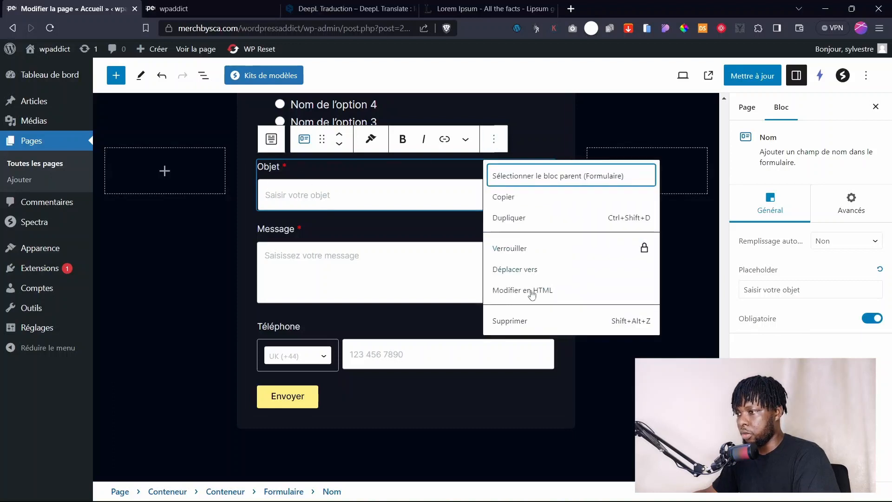
pyautogui.click(528, 318)
pyautogui.click(587, 303)
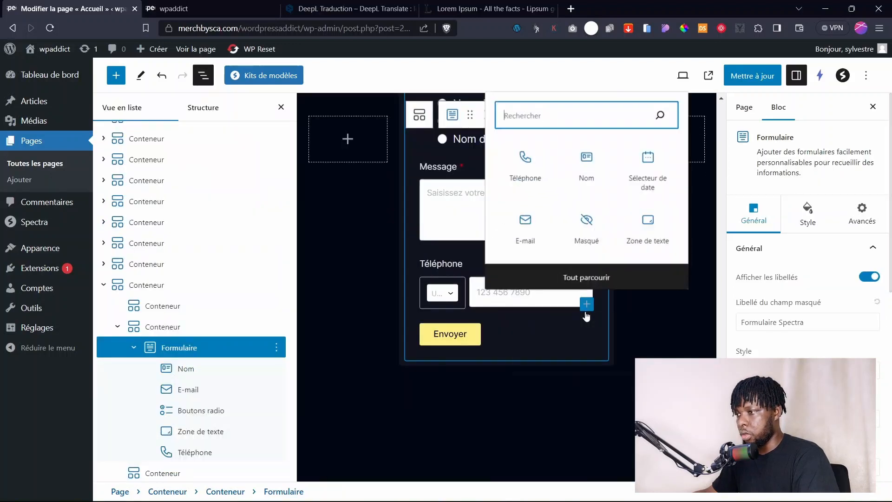
pyautogui.click(586, 278)
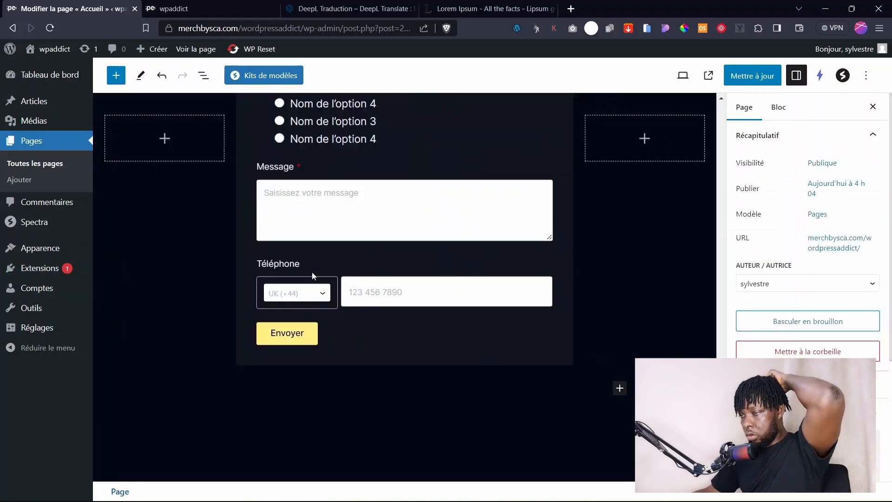
# Move the Téléphone field up past Message, the option question and E-mail so it sits under Nom.
pyautogui.scroll(4, 333, 290)
pyautogui.scroll(-4, 331, 293)
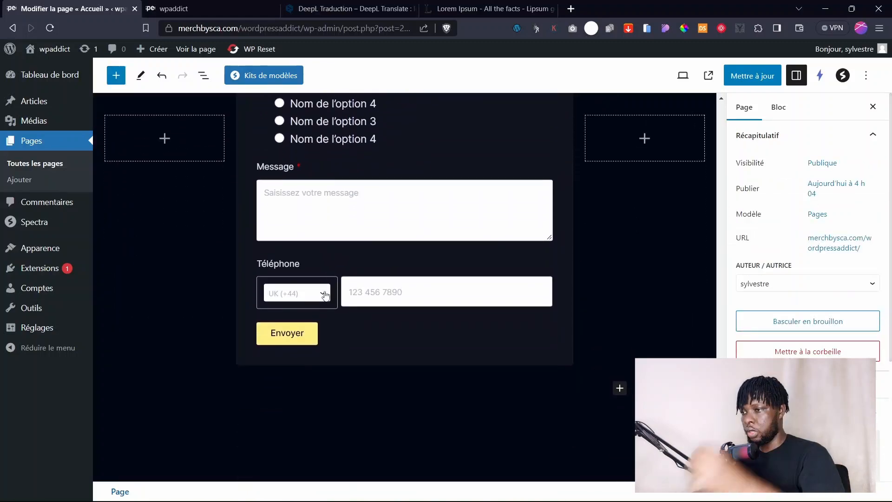
pyautogui.scroll(2, 306, 362)
pyautogui.click(306, 383)
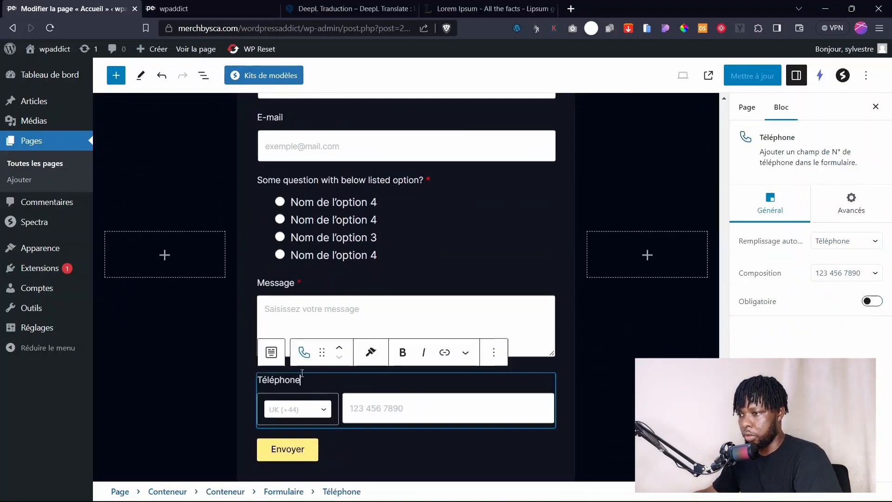
pyautogui.click(338, 353)
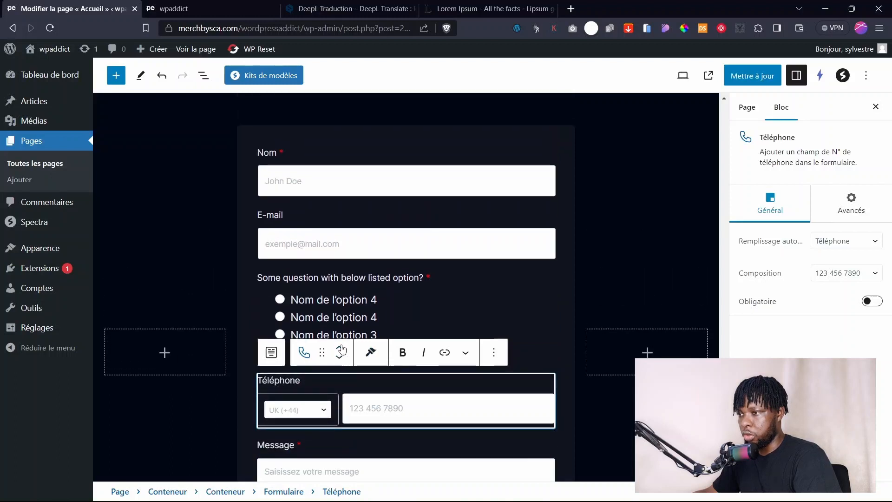
pyautogui.click(341, 348)
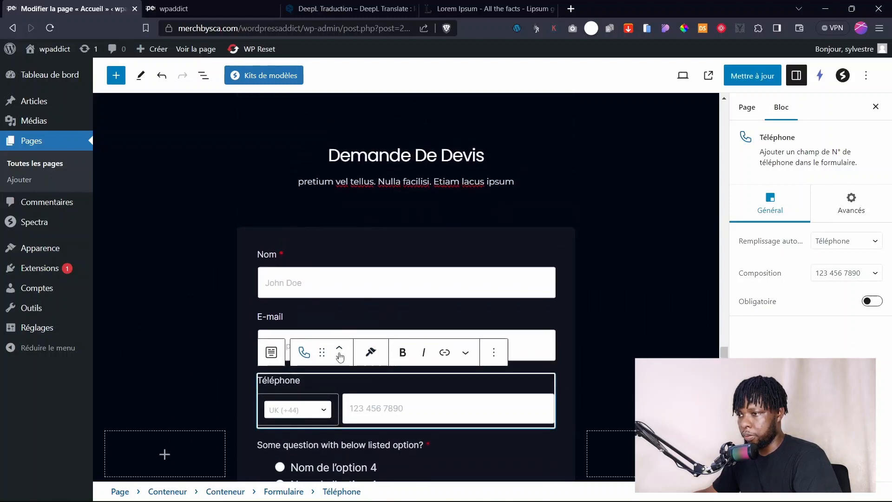
pyautogui.click(338, 355)
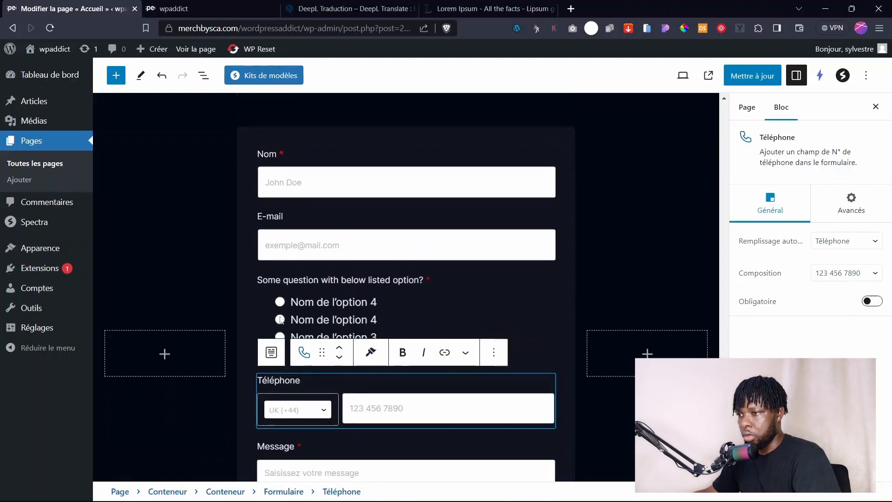
pyautogui.click(338, 349)
pyautogui.click(339, 348)
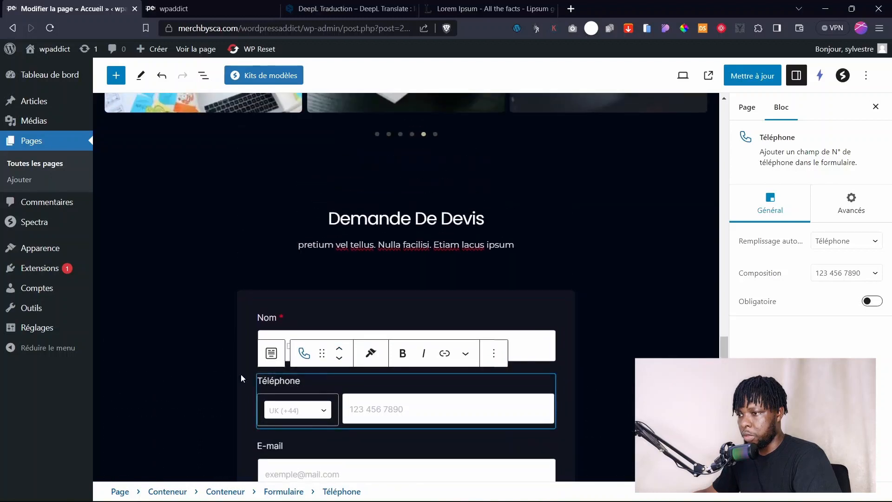
pyautogui.click(238, 355)
pyautogui.scroll(-4, 353, 312)
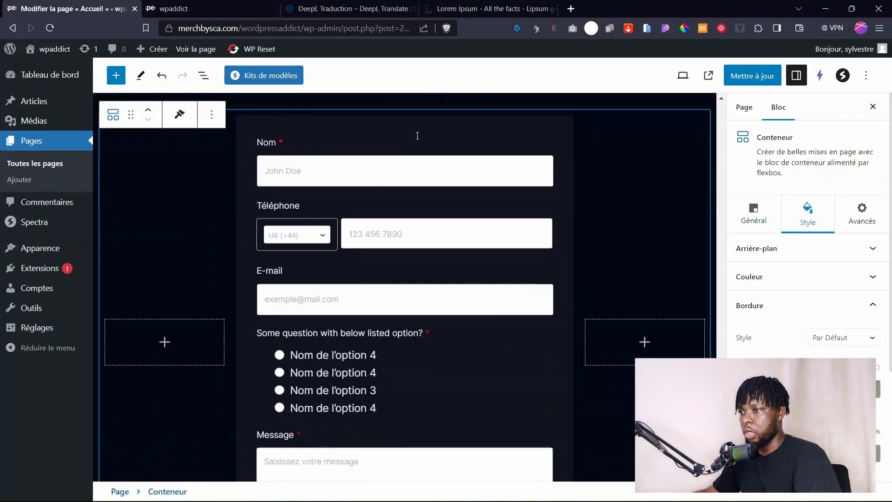
# Relabel the Nom field 'Nom complet' and replace its John Doe placeholder with a sample name.
pyautogui.click(273, 140)
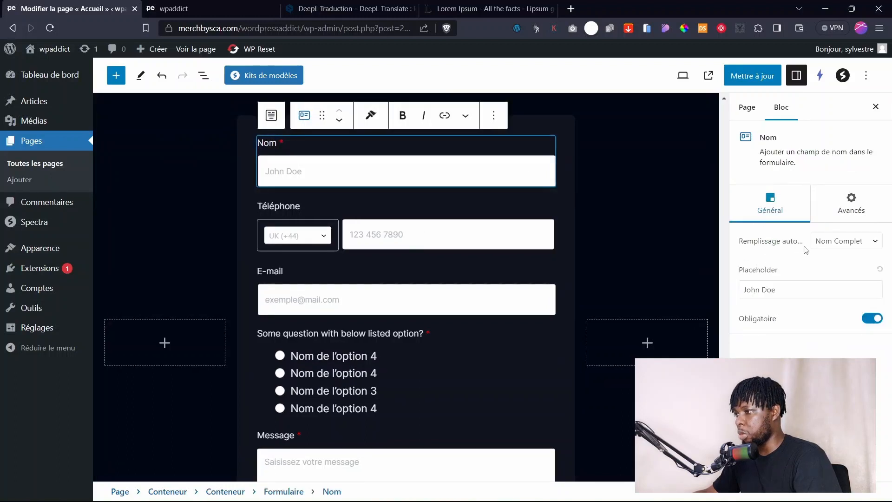
pyautogui.write('complet')
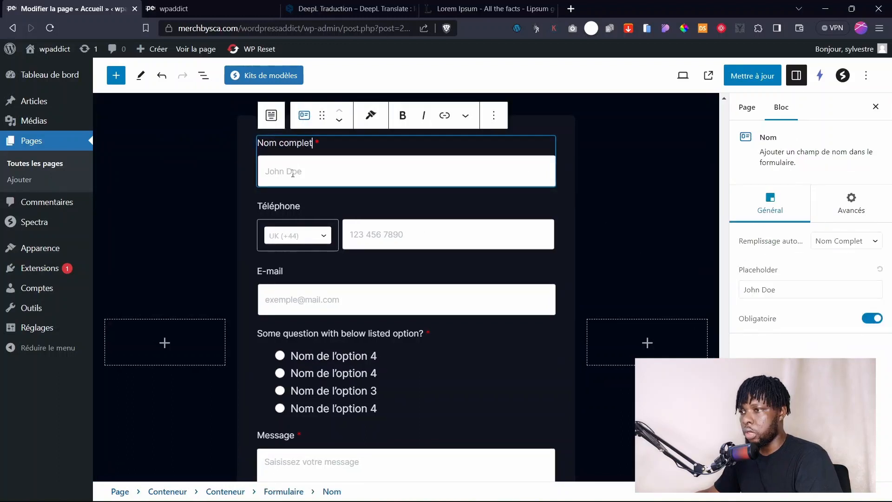
pyautogui.click(293, 174)
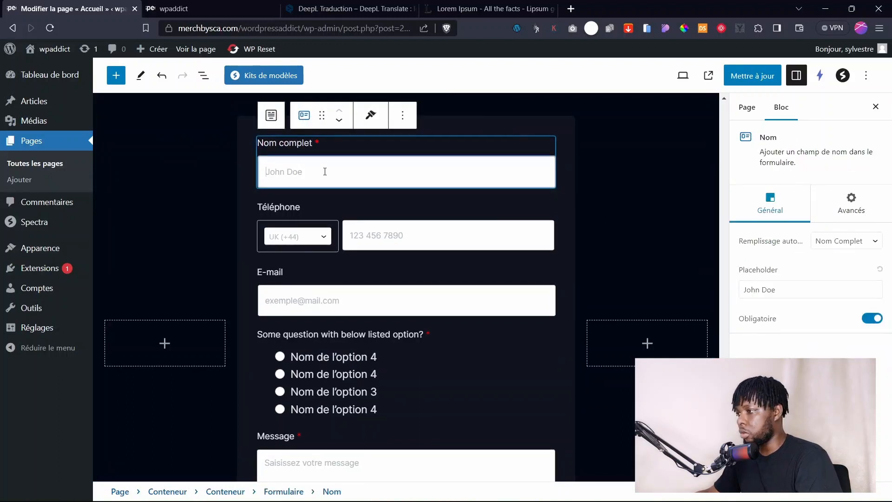
pyautogui.tripleClick(804, 289)
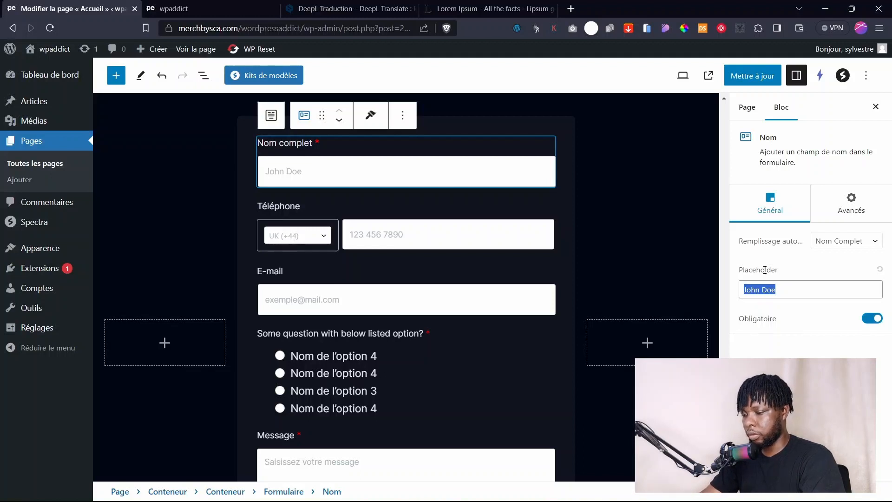
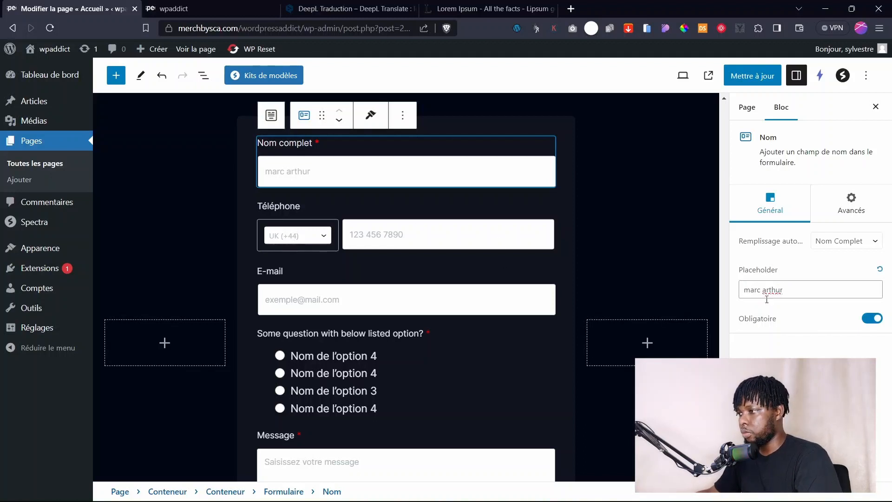
# Make the Téléphone field (Téléphone autofill) and the E-mail field required.
pyautogui.click(324, 236)
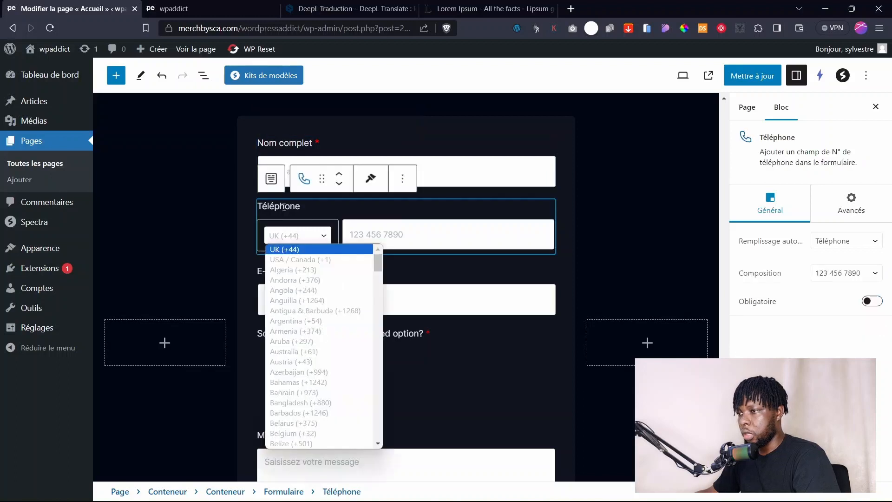
pyautogui.click(285, 206)
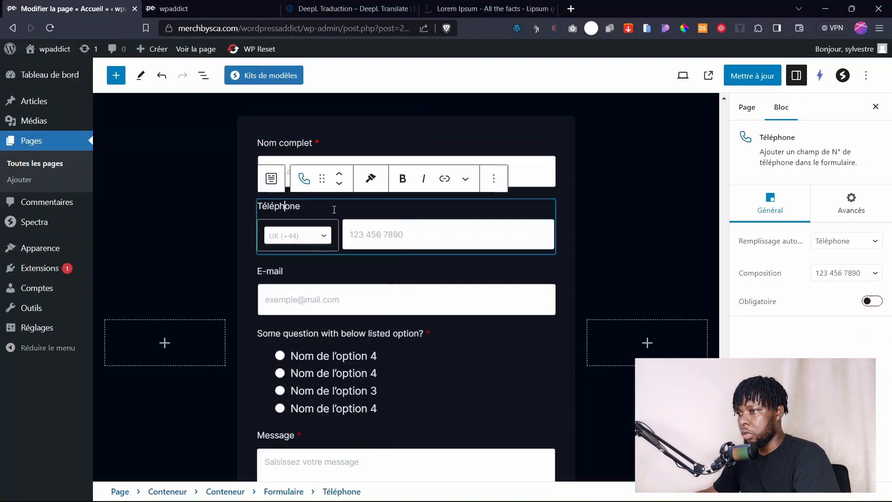
pyautogui.click(857, 242)
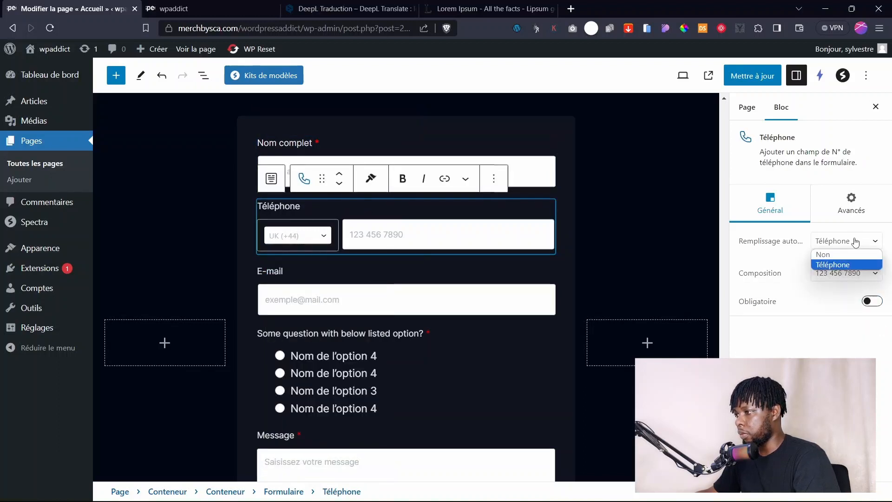
pyautogui.click(833, 264)
pyautogui.click(872, 301)
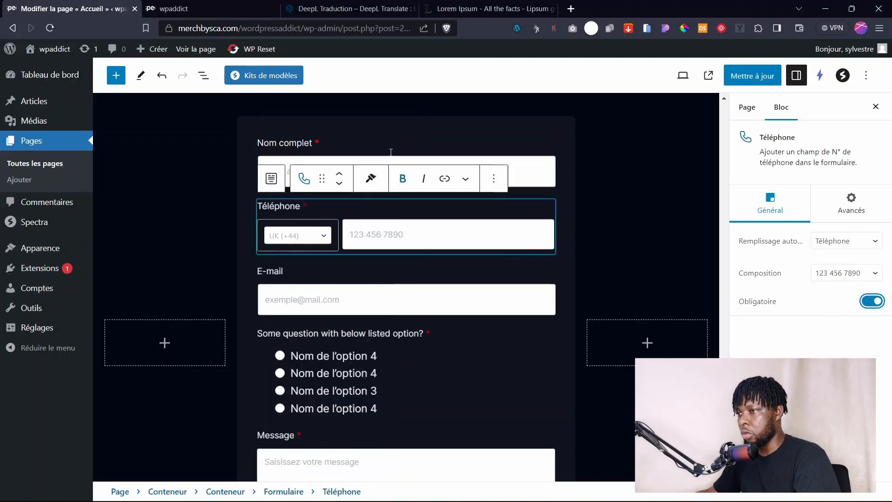
pyautogui.click(552, 170)
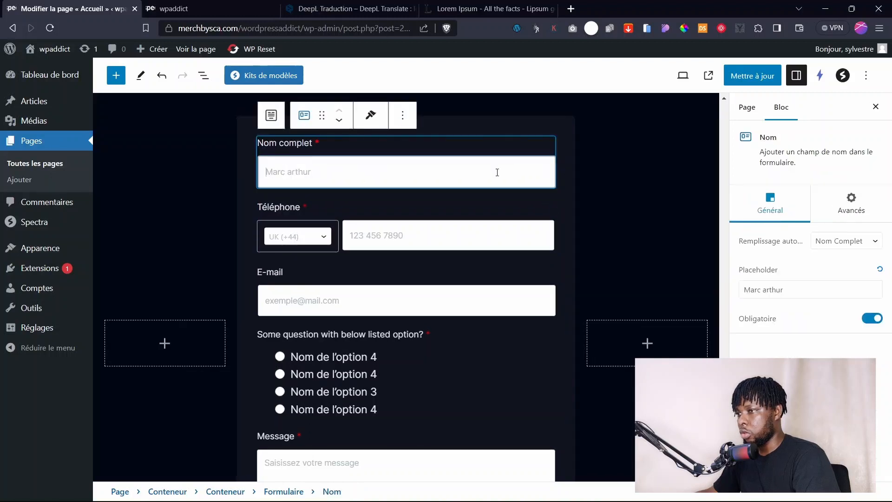
pyautogui.click(435, 244)
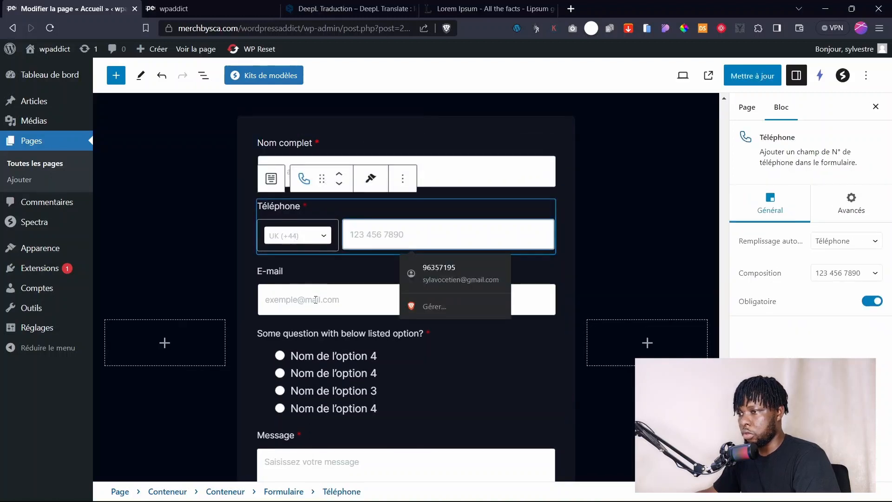
pyautogui.click(465, 300)
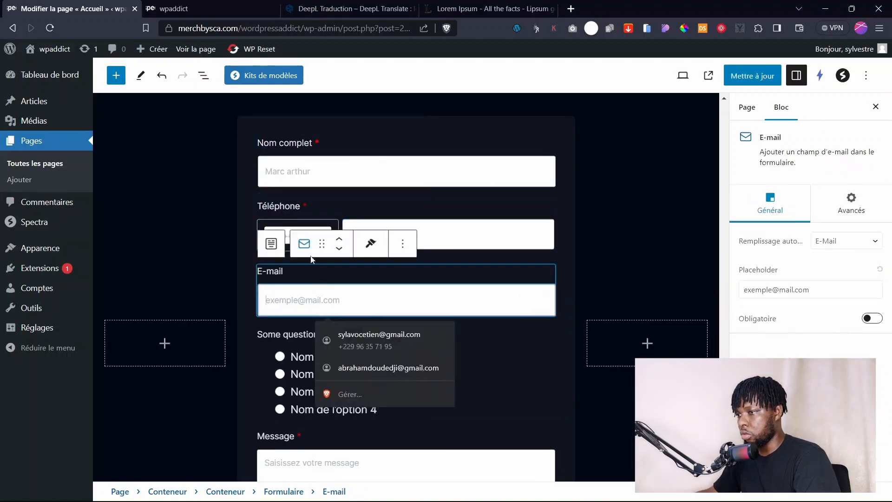
pyautogui.click(865, 321)
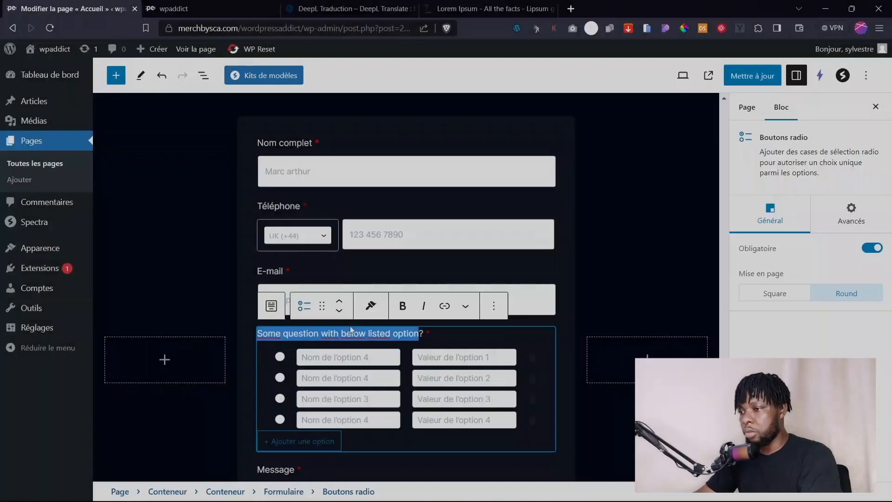
# Retitle the services question 'De quel? services avez vous besoin' and switch its options to Square.
pyautogui.write('De quel?')
pyautogui.write(' services avez vo')
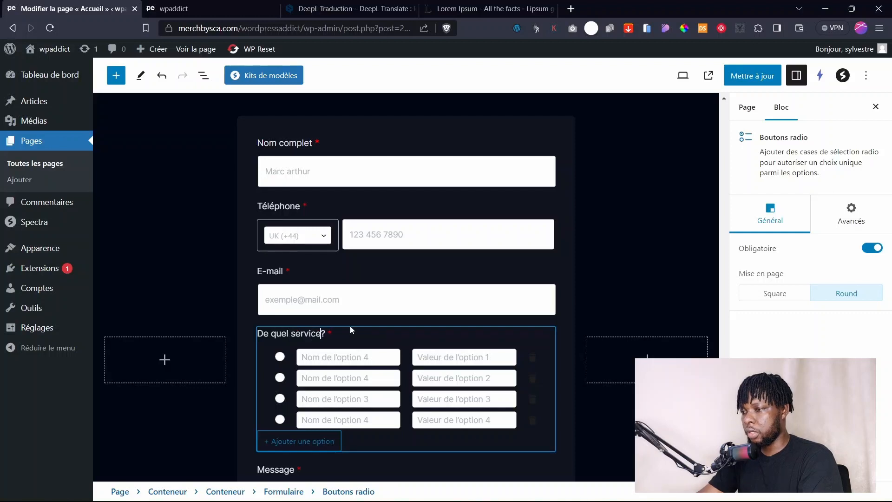
pyautogui.write('us besoin')
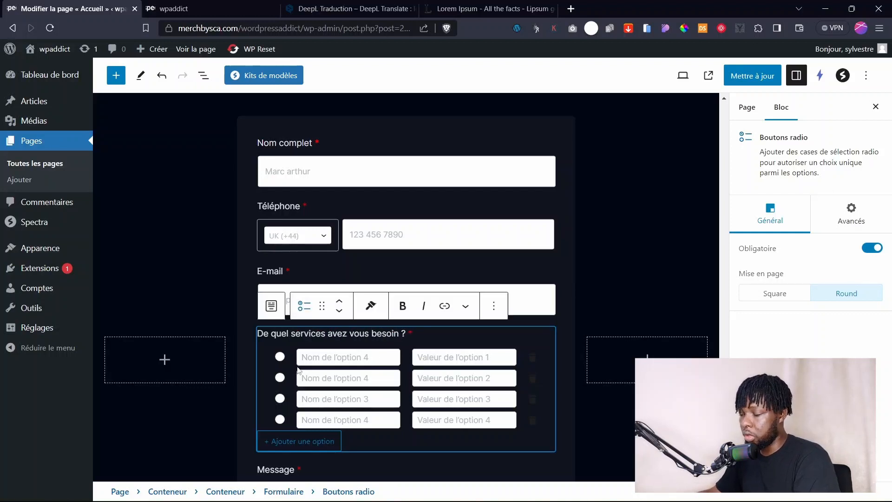
pyautogui.click(784, 297)
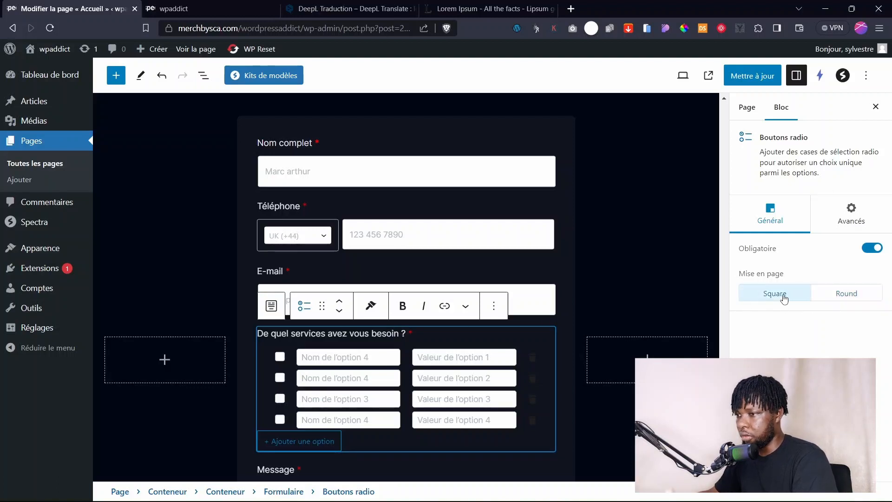
pyautogui.click(842, 214)
pyautogui.click(790, 218)
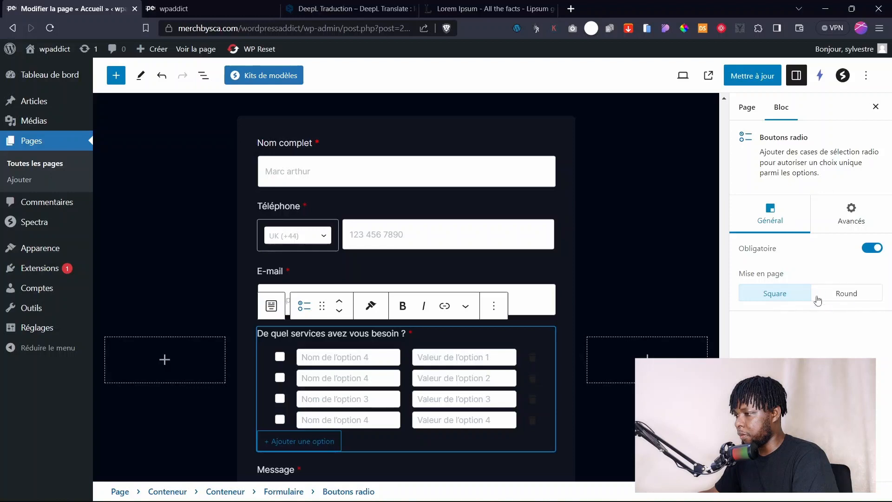
pyautogui.click(837, 219)
pyautogui.click(801, 219)
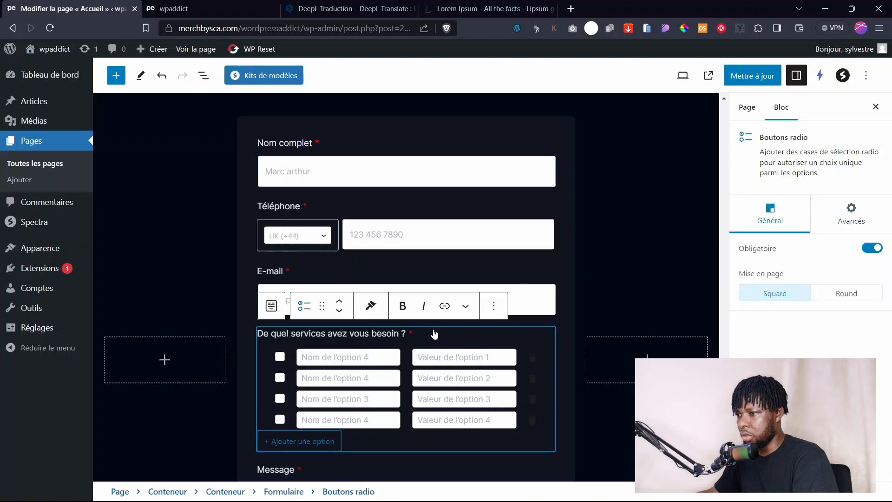
# Rename the options Service 1, Service 2 and Service 3, delete the fourth option, and move on to the message field.
pyautogui.click(351, 360)
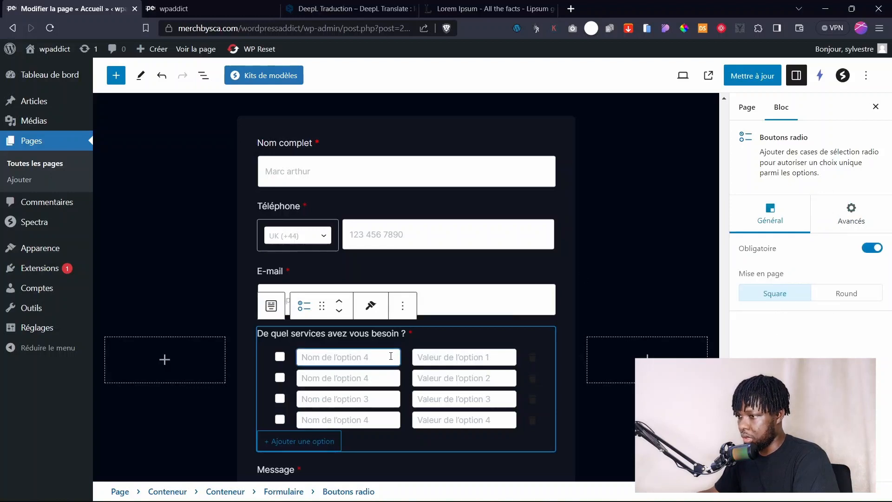
pyautogui.hotkey('ctrl', 'a')
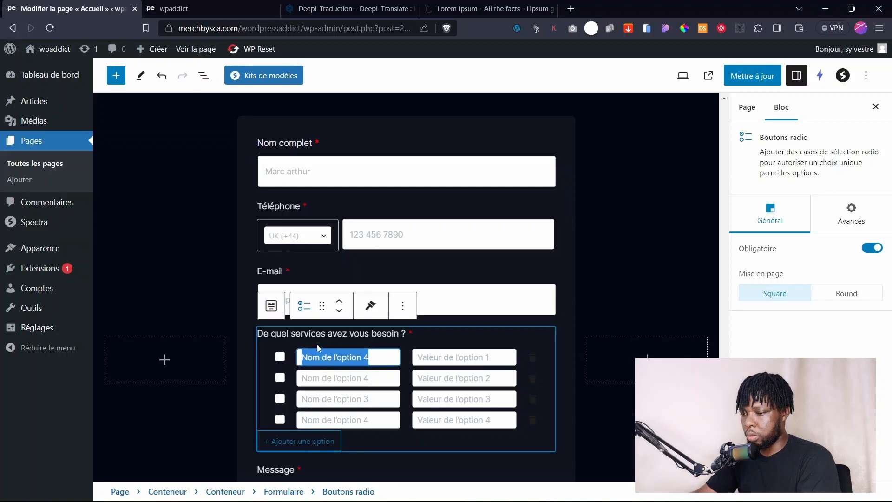
pyautogui.write('Service')
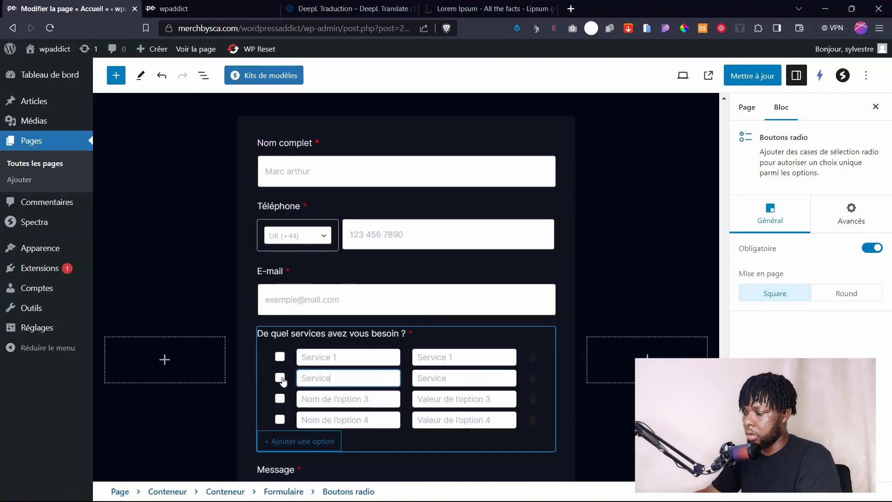
pyautogui.write('2')
pyautogui.write('e 3')
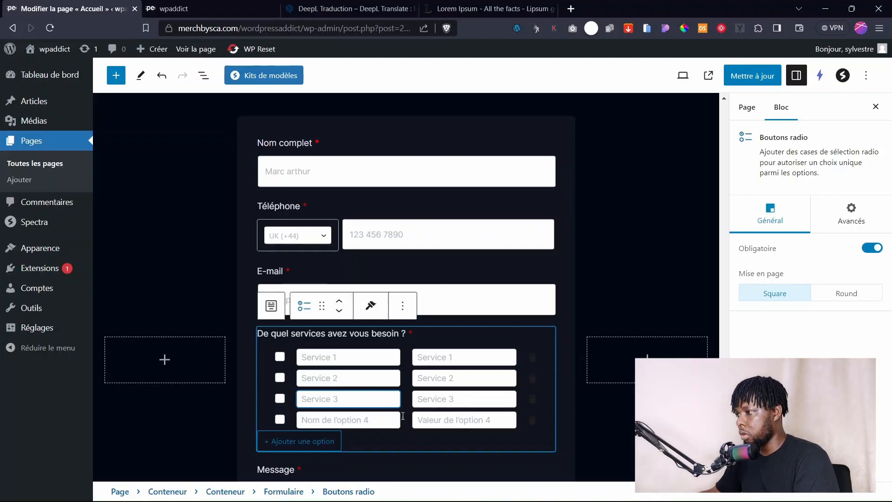
pyautogui.click(784, 336)
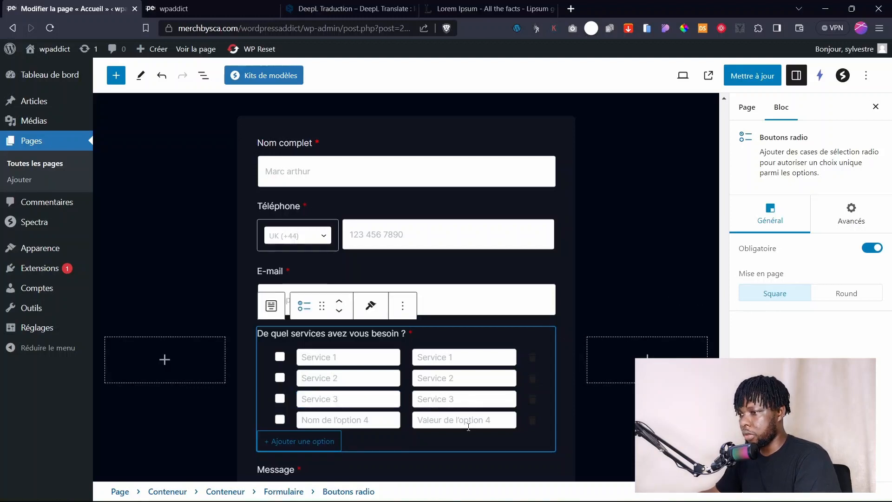
pyautogui.click(532, 420)
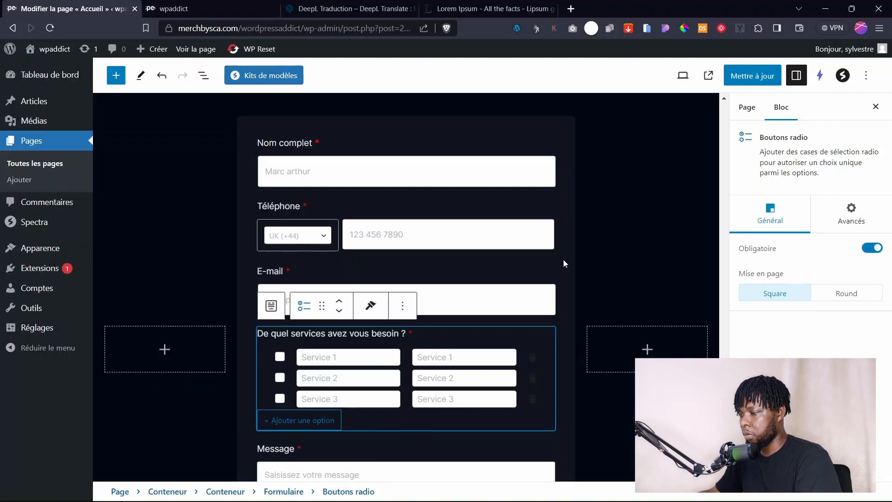
pyautogui.click(547, 270)
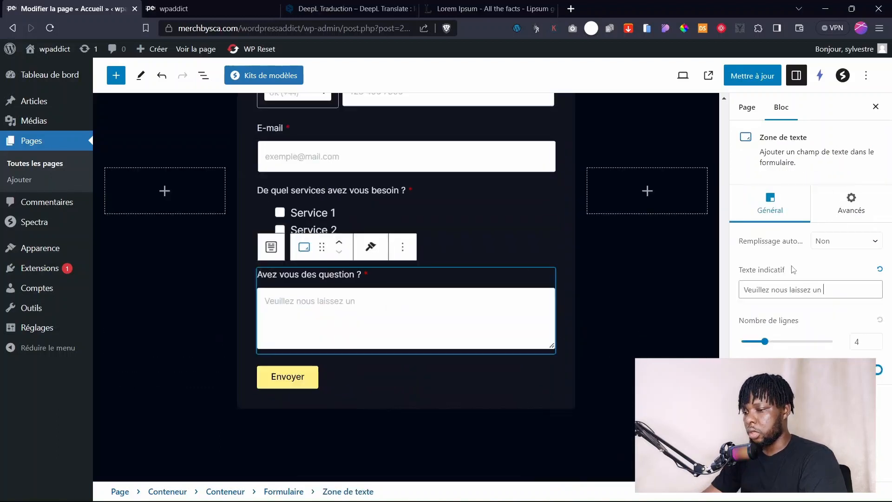
pyautogui.write('message')
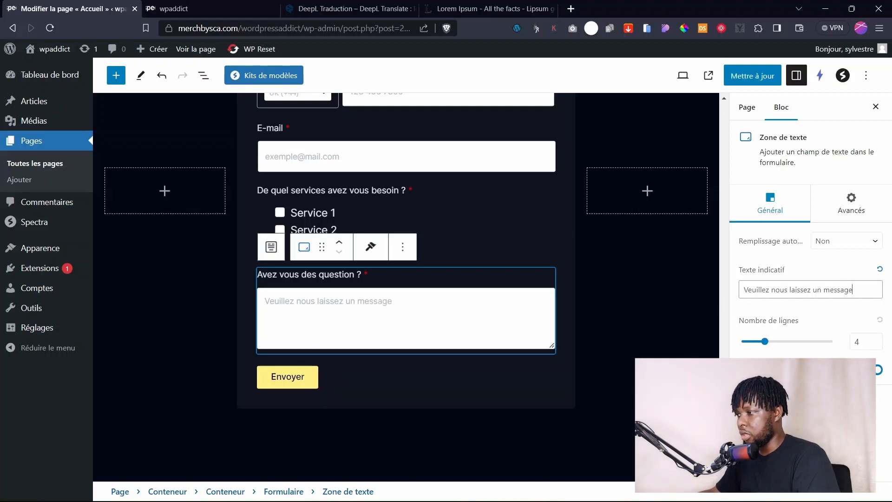
pyautogui.click(877, 371)
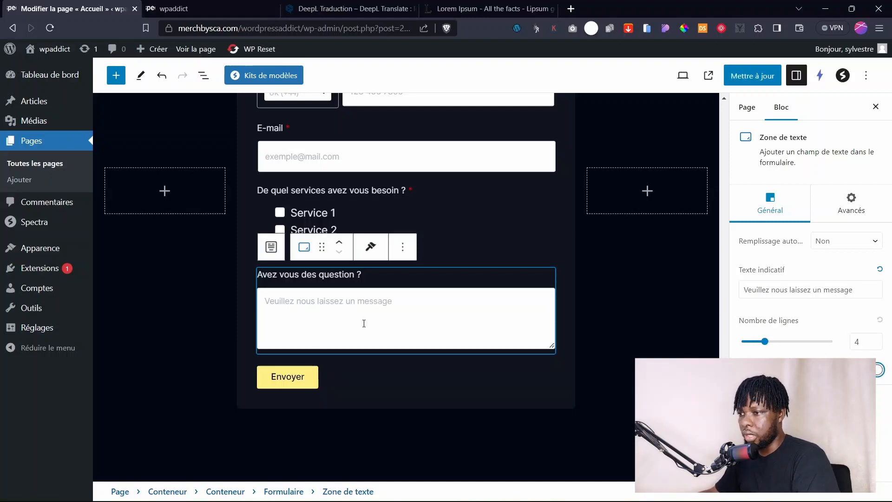
pyautogui.scroll(7, 441, 279)
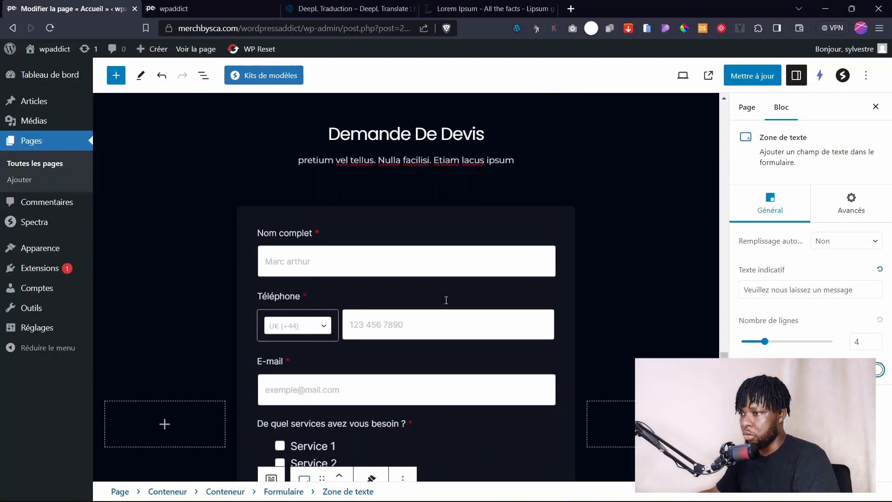
pyautogui.scroll(-4, 439, 228)
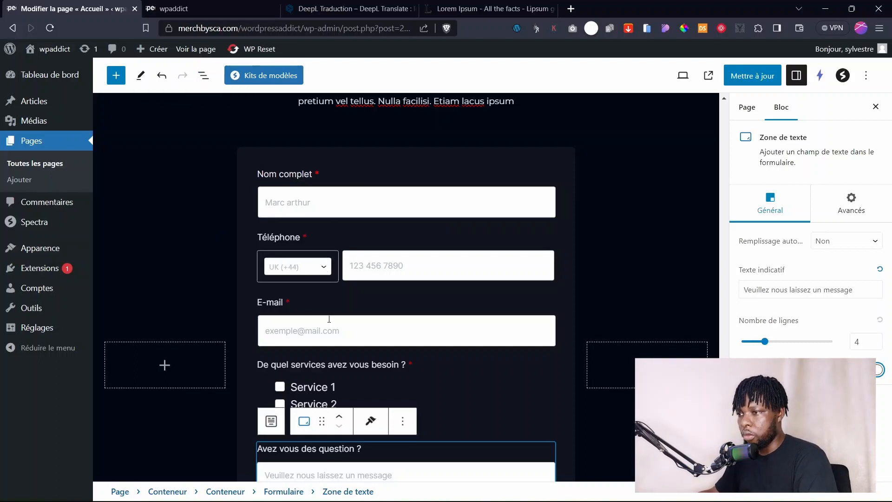
pyautogui.scroll(-3, 329, 319)
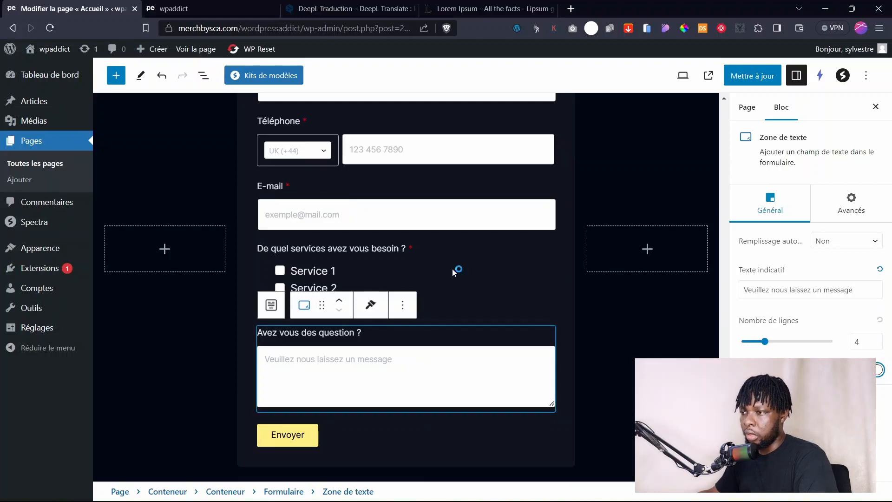
pyautogui.scroll(-3, 453, 283)
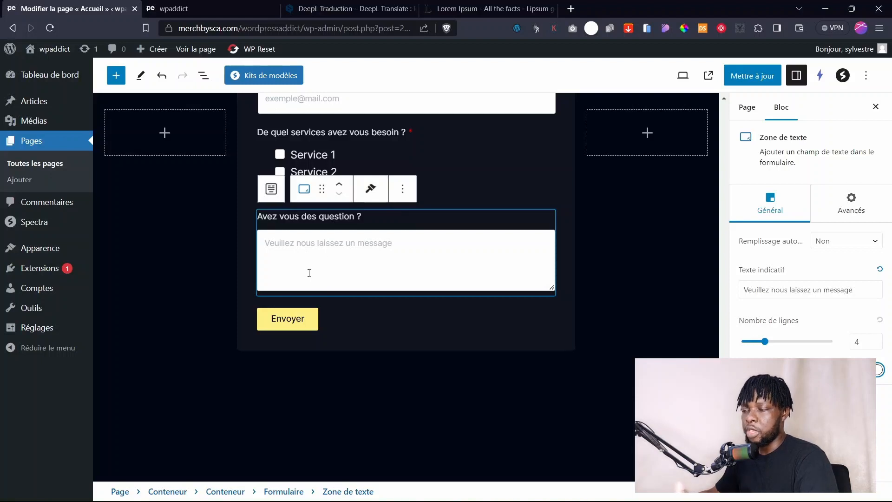
pyautogui.scroll(3, 372, 283)
pyautogui.scroll(-3, 375, 287)
pyautogui.scroll(3, 374, 286)
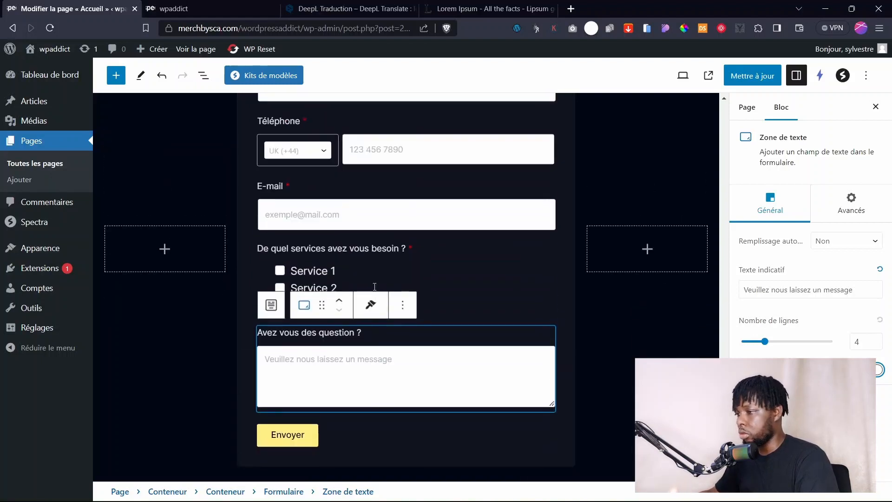
pyautogui.scroll(10, 375, 288)
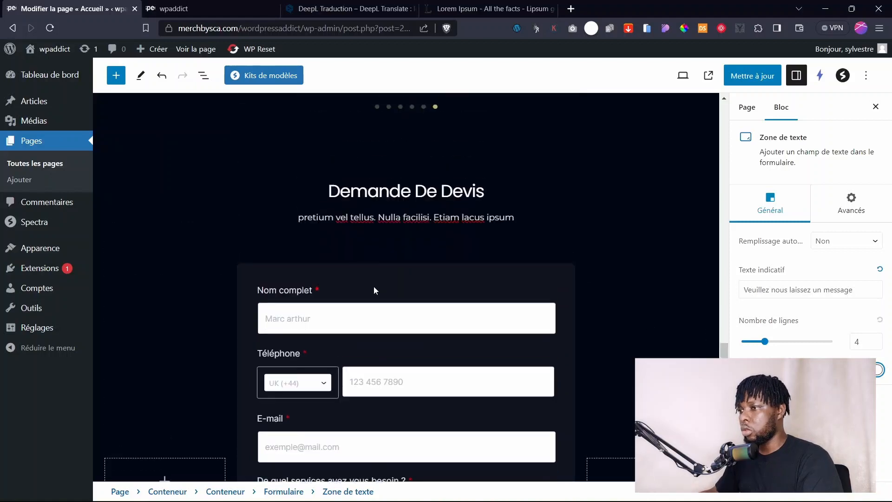
pyautogui.scroll(-7, 374, 290)
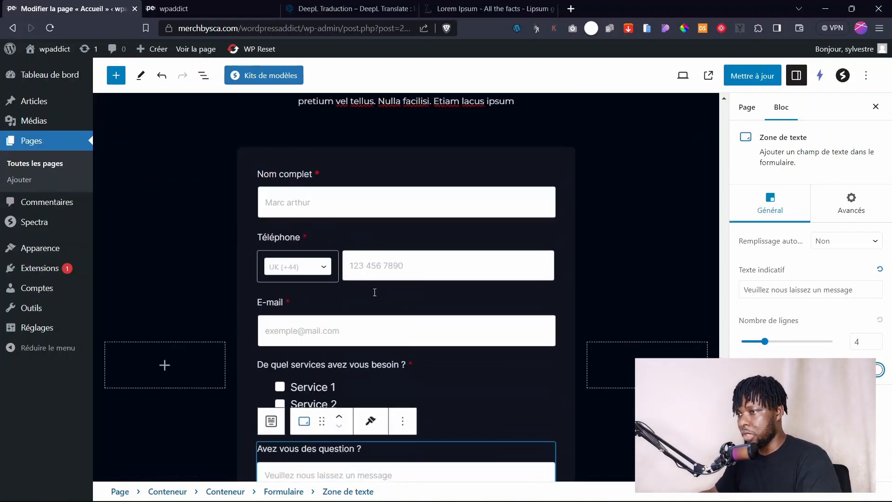
# Select the Formulaire block in List View and set its field style to Underlined.
pyautogui.click(201, 76)
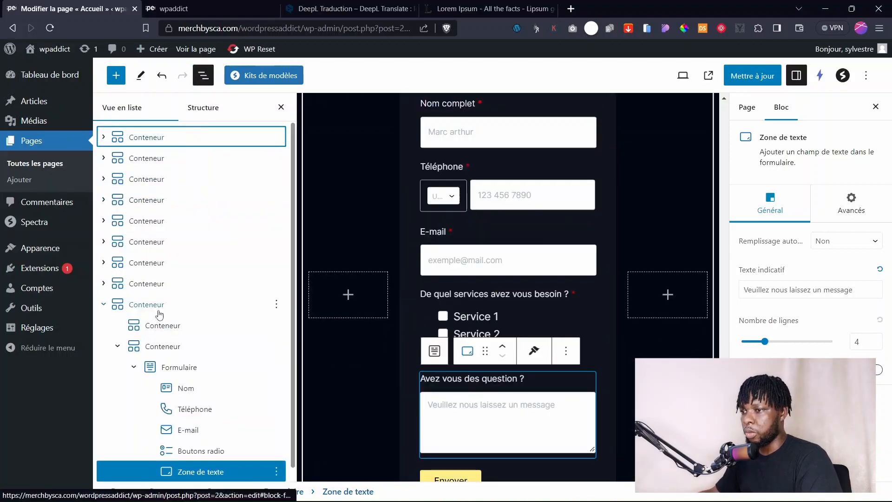
pyautogui.scroll(-1, 188, 340)
pyautogui.click(169, 351)
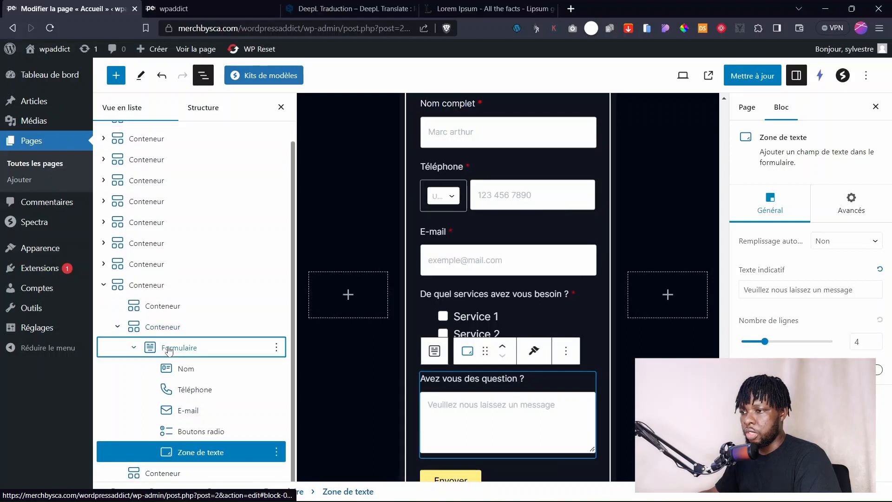
pyautogui.click(170, 352)
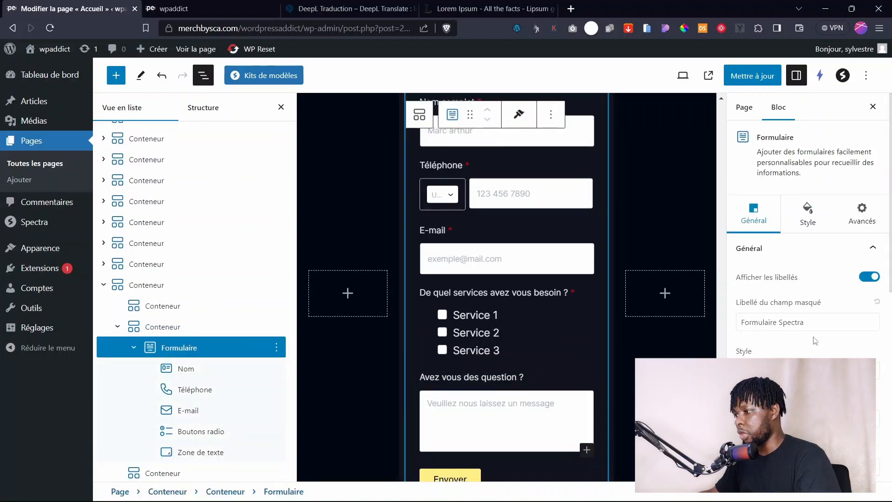
pyautogui.click(843, 370)
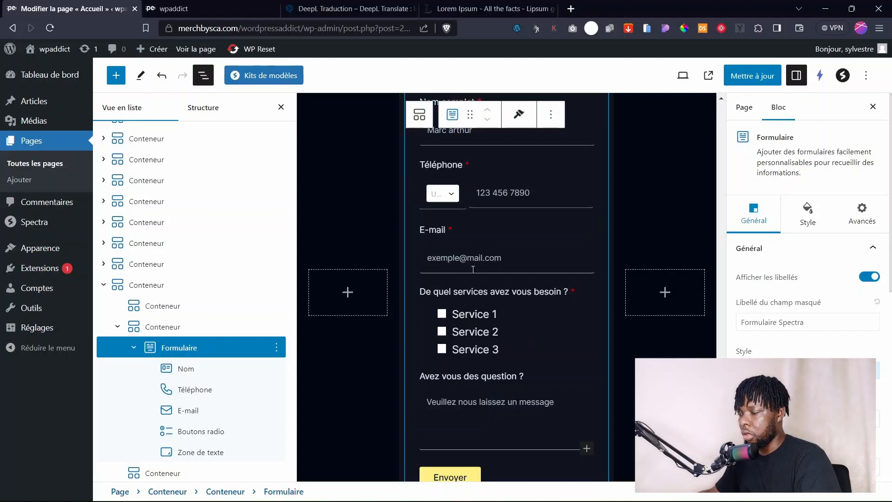
pyautogui.scroll(5, 533, 313)
pyautogui.scroll(-4, 532, 314)
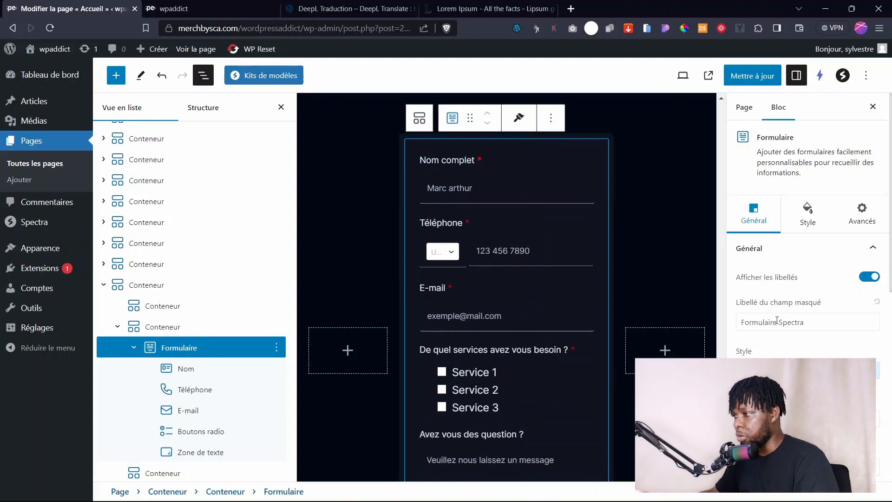
pyautogui.click(802, 320)
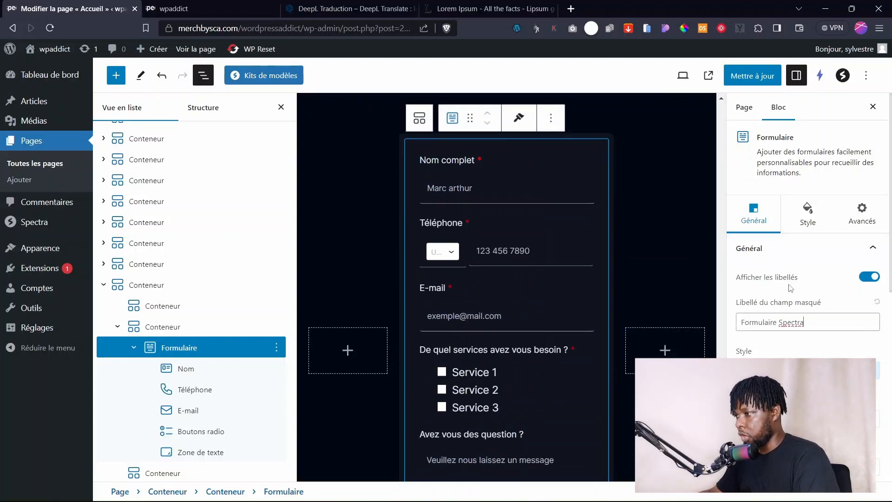
# Keep the field labels shown and set global alignment back to left after trying centre.
pyautogui.click(867, 277)
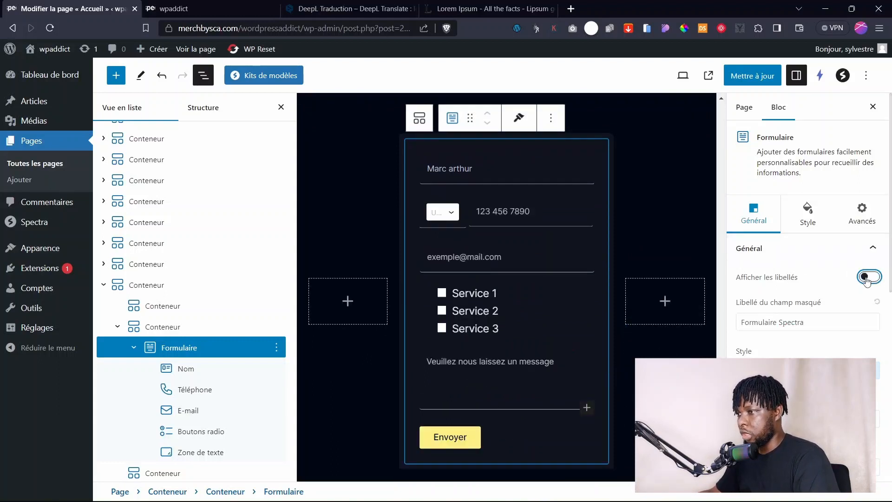
pyautogui.scroll(3, 517, 284)
pyautogui.scroll(-6, 514, 289)
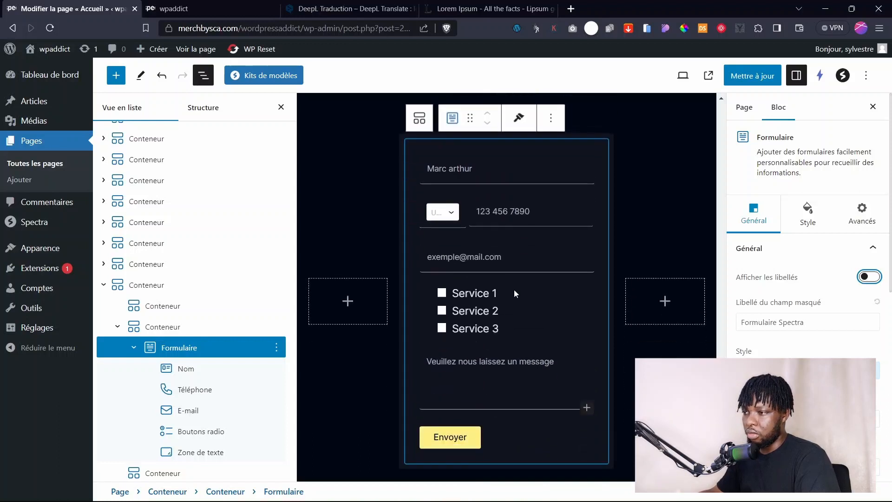
pyautogui.scroll(5, 511, 297)
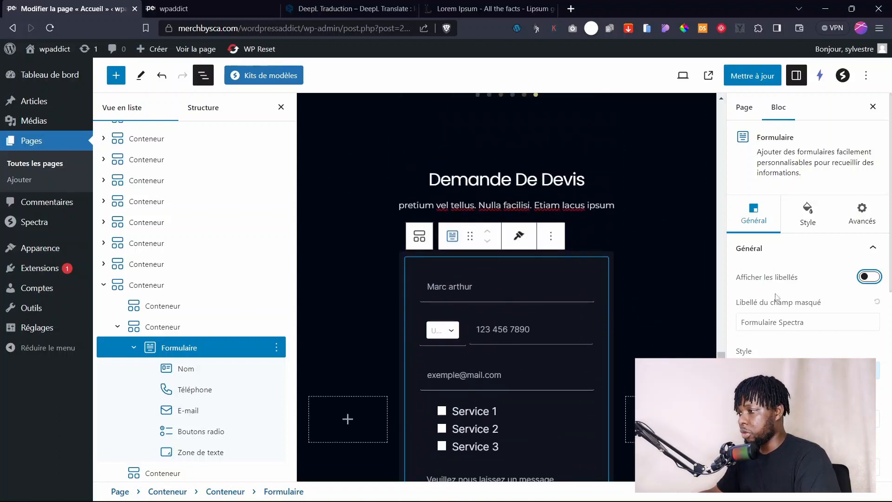
pyautogui.click(865, 279)
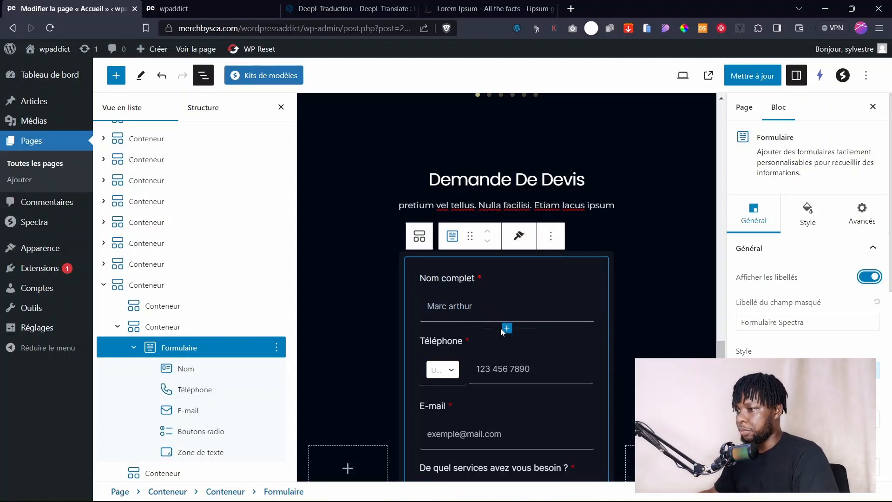
pyautogui.scroll(-2, 500, 328)
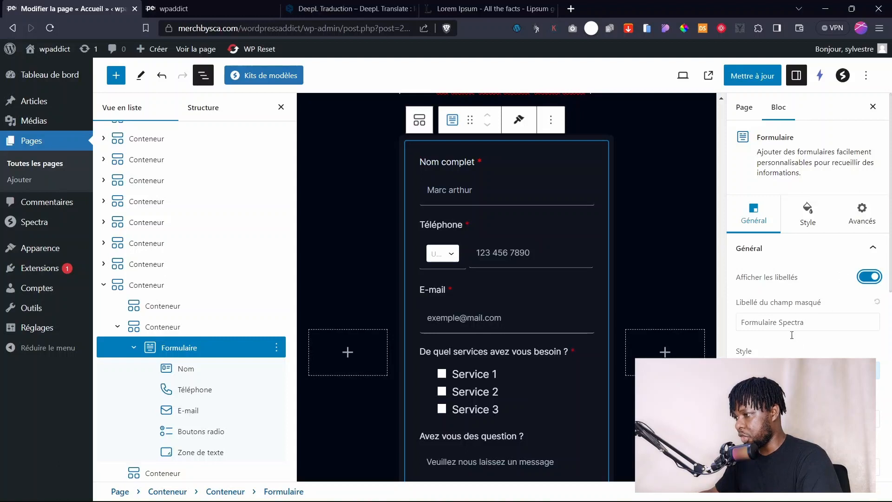
pyautogui.scroll(-2, 792, 329)
pyautogui.click(800, 309)
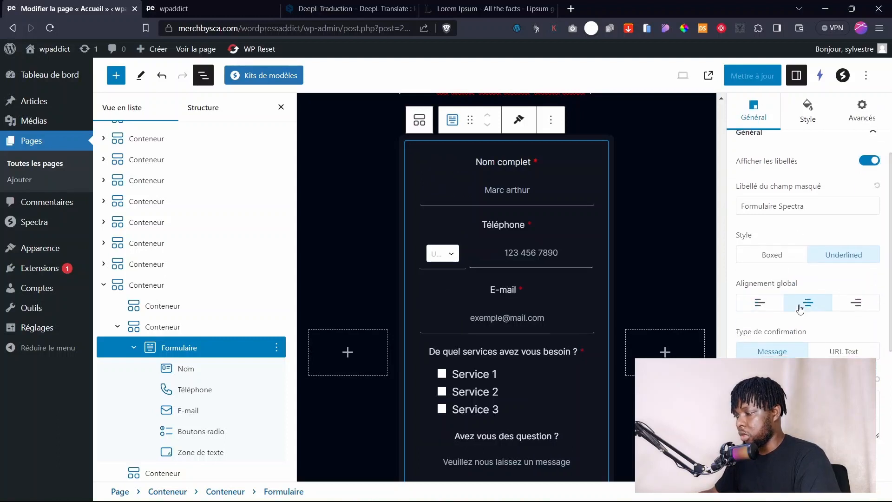
pyautogui.click(764, 309)
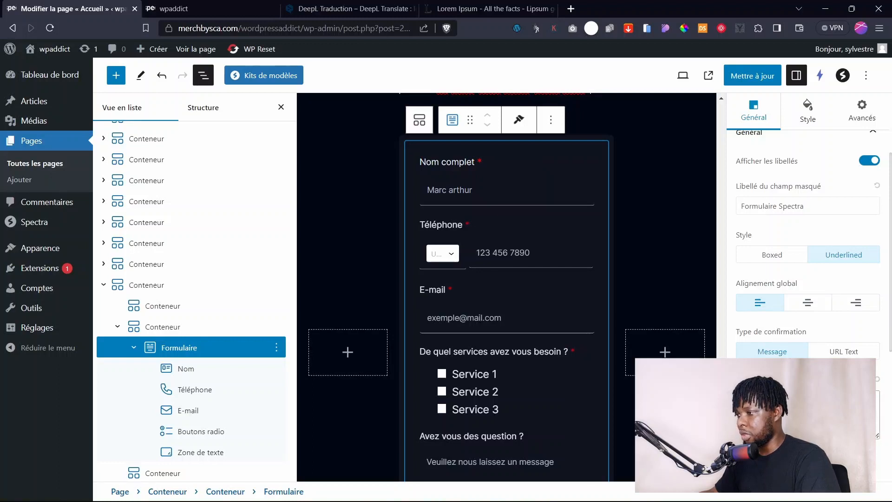
# Apply the second button preset to the form's submit button.
pyautogui.scroll(-3, 785, 341)
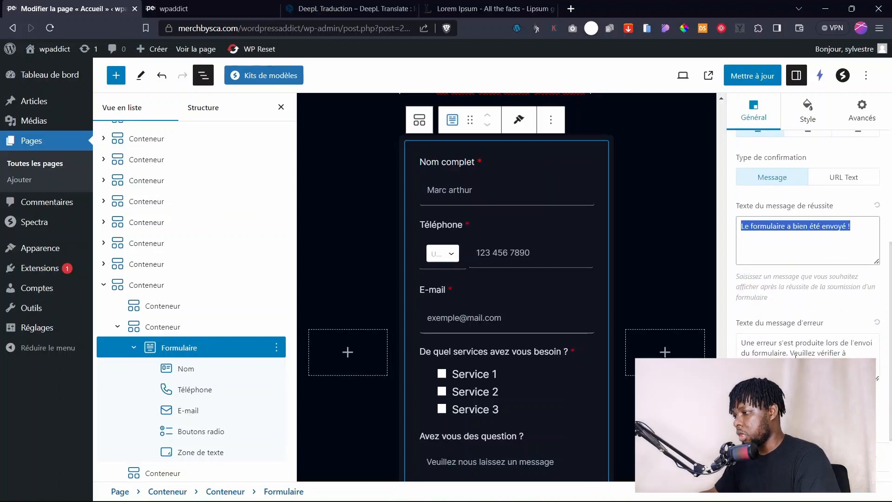
pyautogui.scroll(-2, 796, 356)
pyautogui.moveTo(818, 286); pyautogui.dragTo(745, 264)
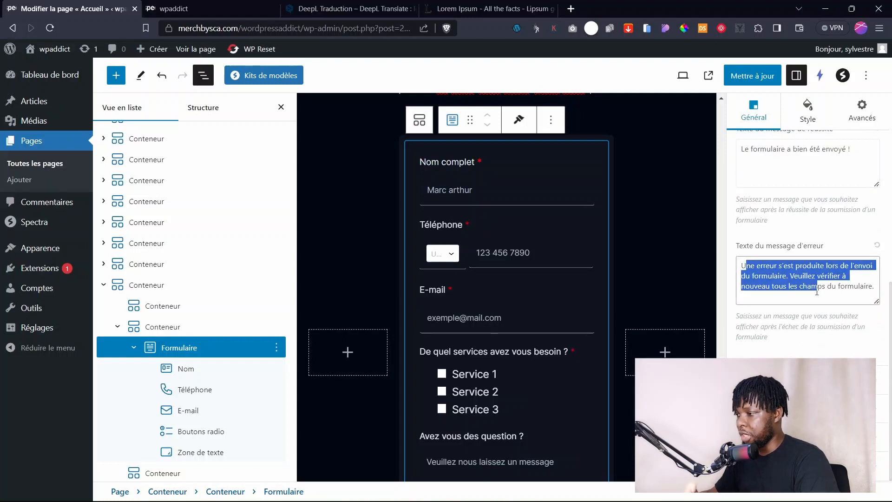
pyautogui.scroll(-5, 789, 340)
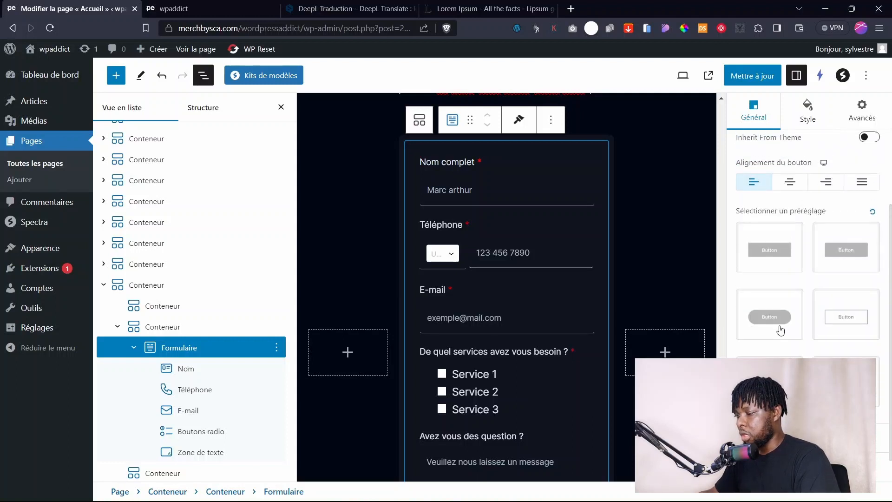
pyautogui.scroll(-5, 511, 367)
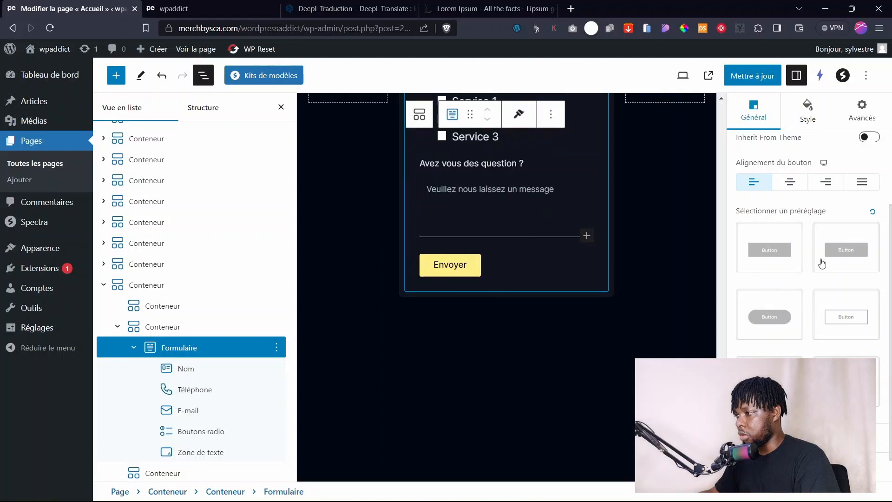
pyautogui.click(838, 260)
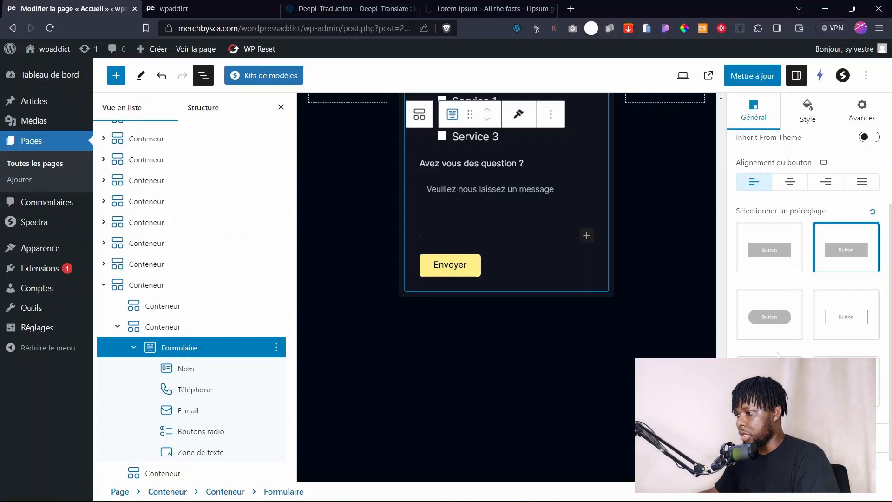
# Relabel the submit button from Envoyer to 'Soumettre' and open the Adresse e-mail recipient setting.
pyautogui.scroll(-1, 817, 258)
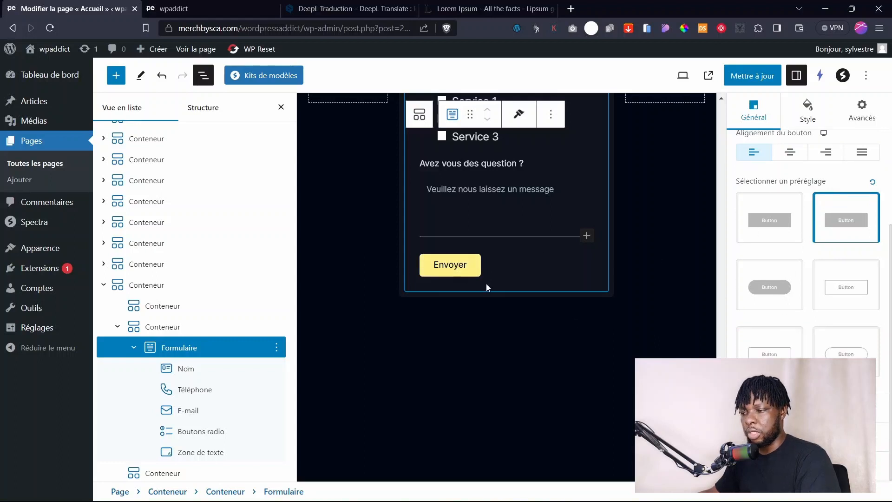
pyautogui.hotkey('ctrl', 'a')
pyautogui.write('Soumettre')
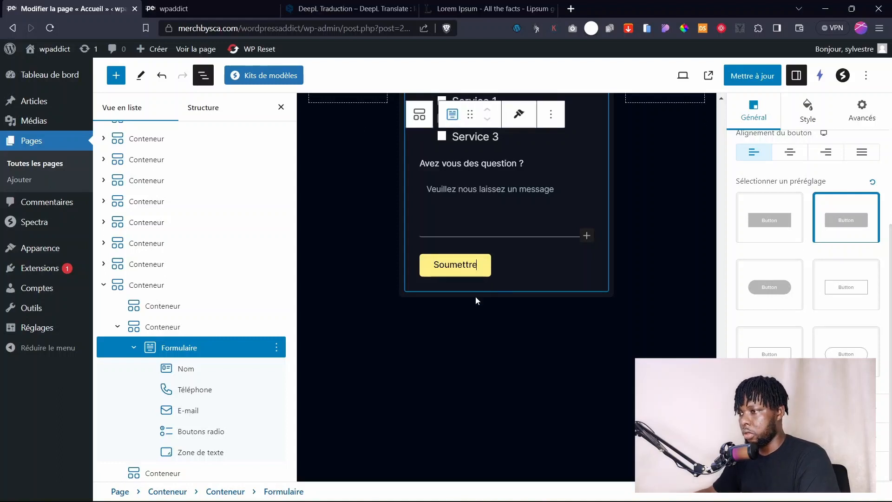
pyautogui.scroll(4, 541, 292)
pyautogui.scroll(3, 513, 328)
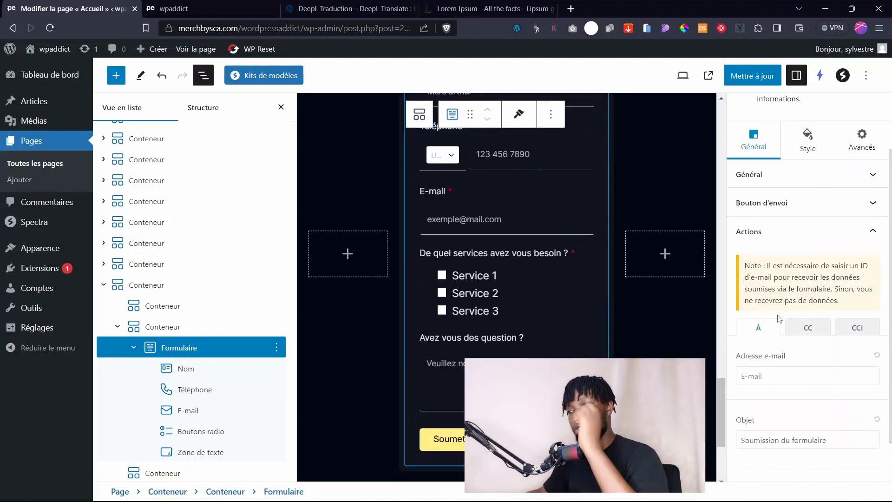
pyautogui.click(756, 379)
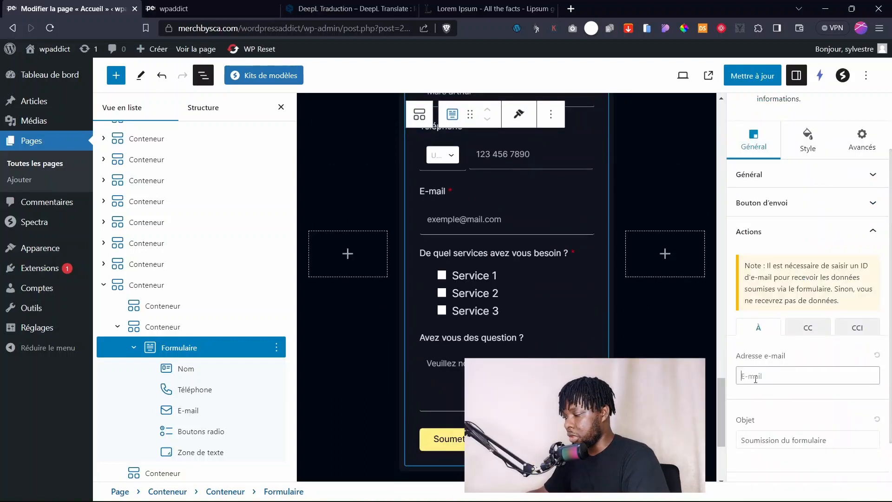
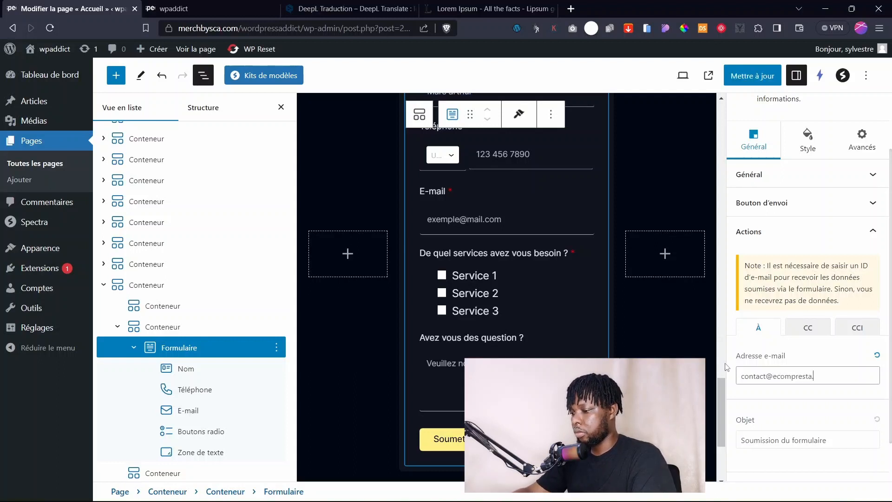
# Finish entering the contact recipient e-mail address for form submissions.
pyautogui.scroll(-2, 801, 421)
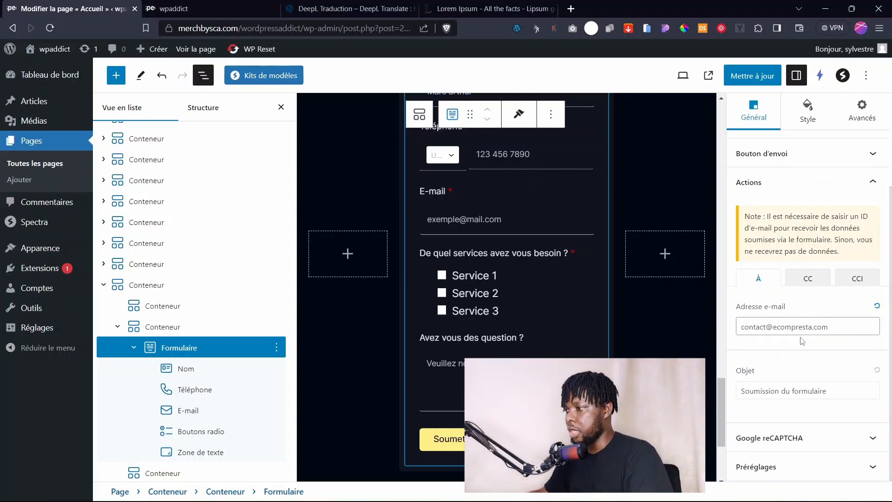
pyautogui.moveTo(845, 329); pyautogui.dragTo(756, 334)
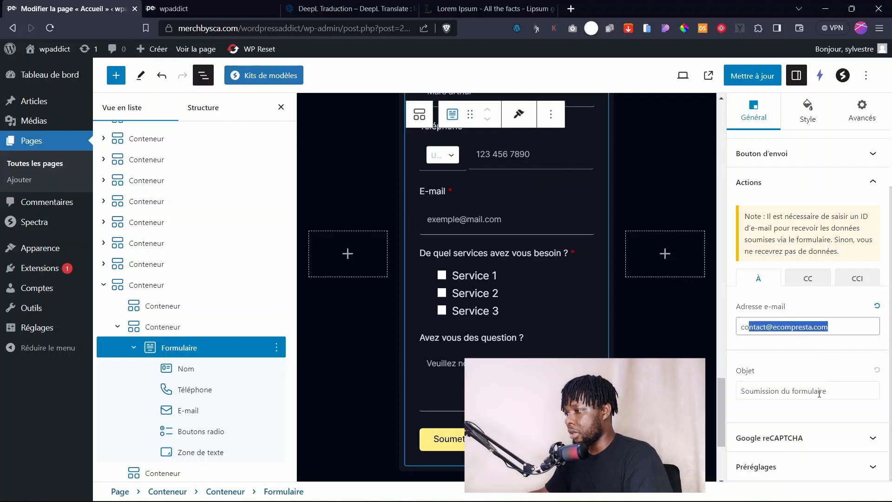
# Extend the e-mail subject to 'Soumission du formulaire de demande de devis'.
pyautogui.moveTo(829, 392); pyautogui.dragTo(727, 394)
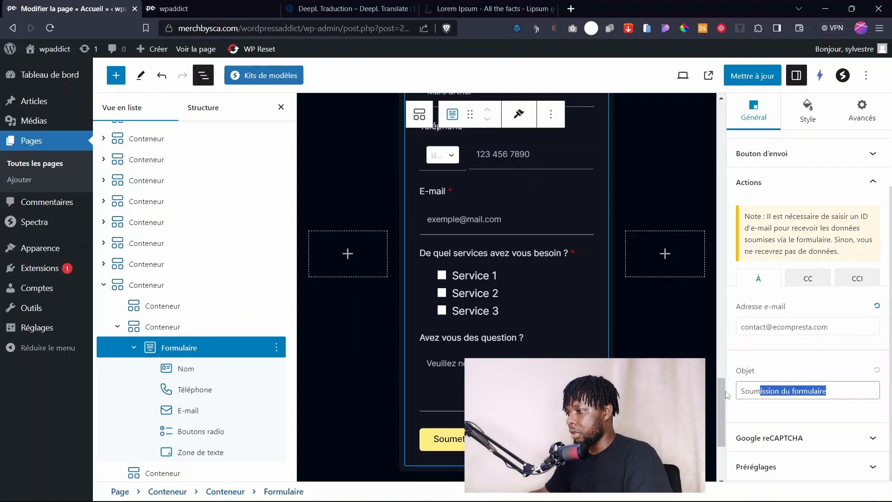
pyautogui.click(807, 390)
pyautogui.moveTo(844, 390); pyautogui.dragTo(769, 389)
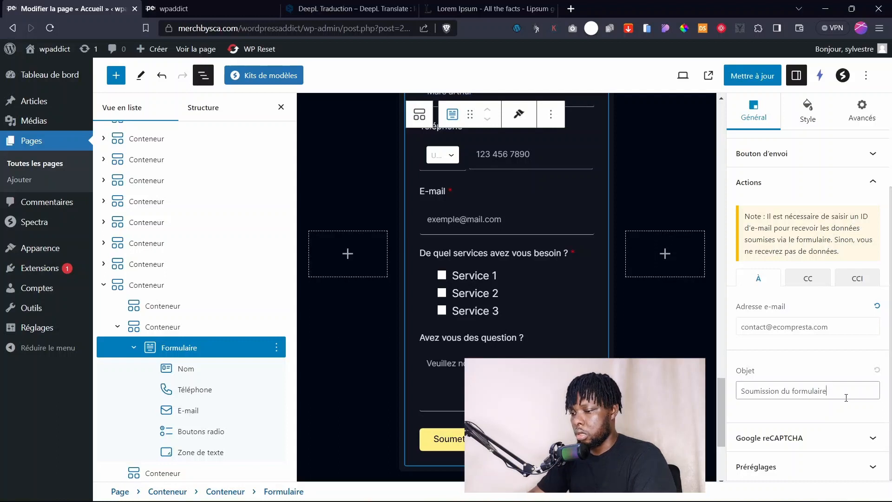
pyautogui.write('and')
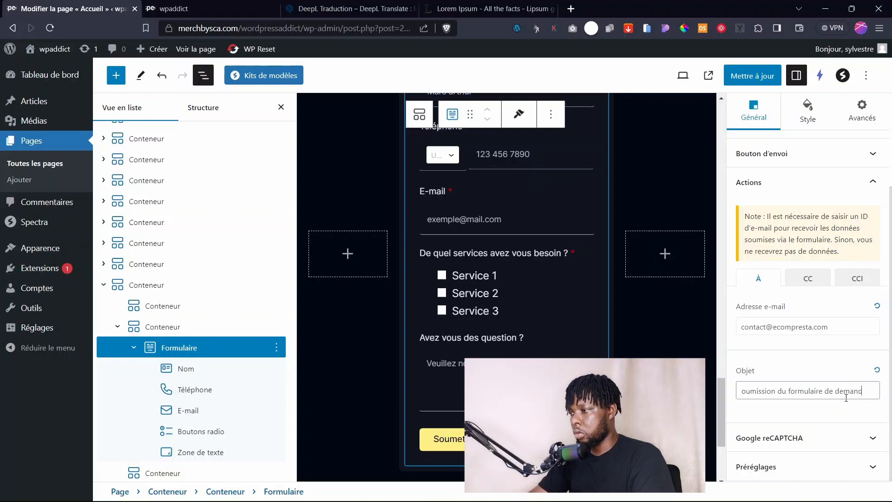
pyautogui.write('e de devis')
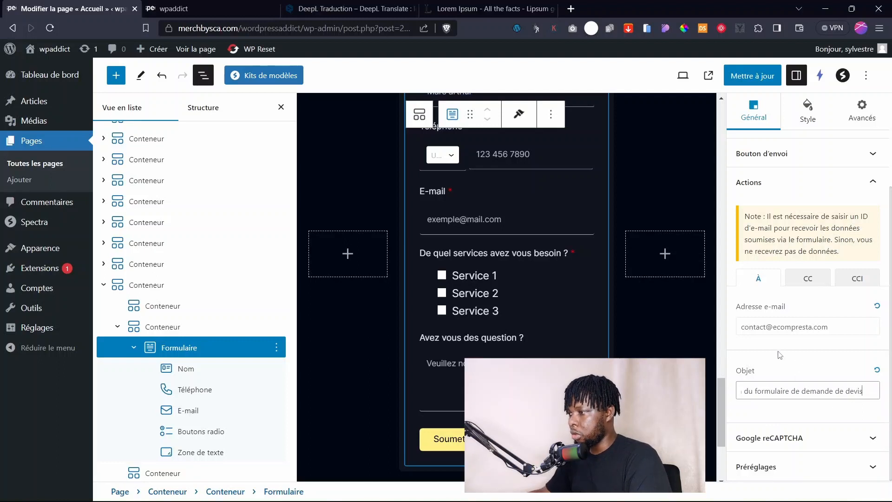
# Save the form's e-mail settings and set the field label font to Poppins.
pyautogui.click(753, 76)
pyautogui.scroll(2, 776, 319)
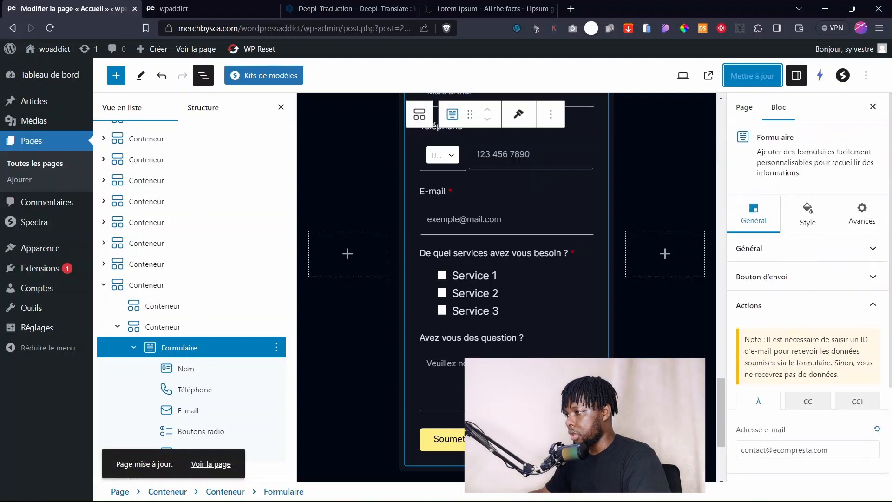
pyautogui.click(806, 213)
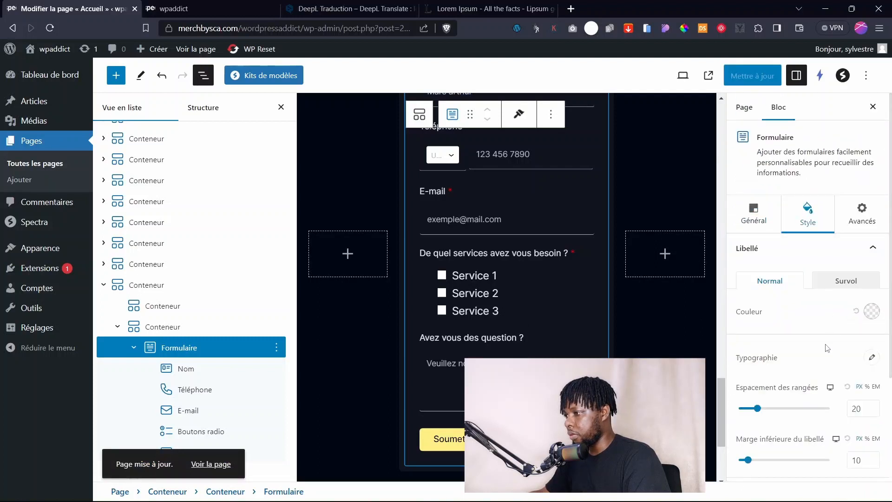
pyautogui.click(870, 357)
pyautogui.click(838, 395)
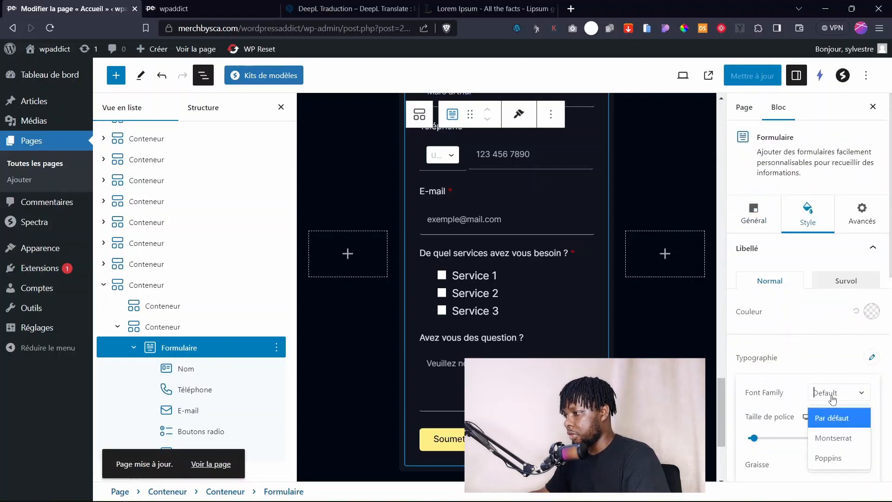
pyautogui.click(833, 438)
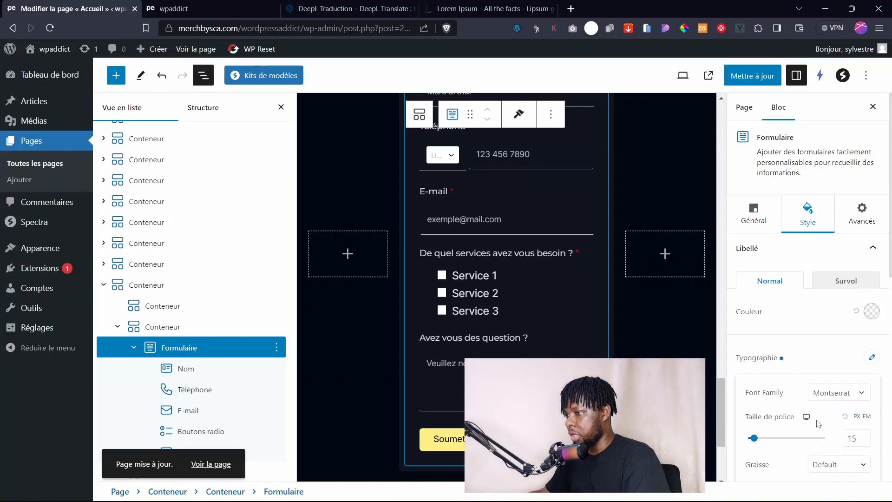
pyautogui.scroll(5, 514, 329)
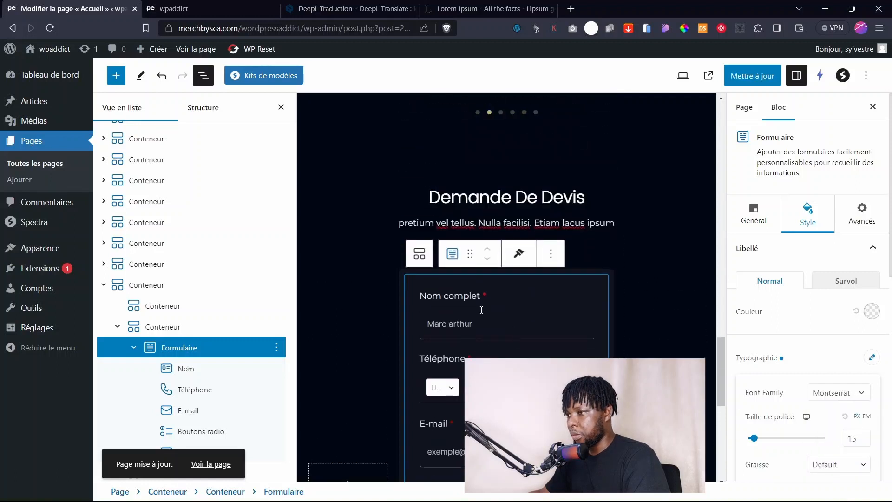
pyautogui.scroll(-3, 825, 355)
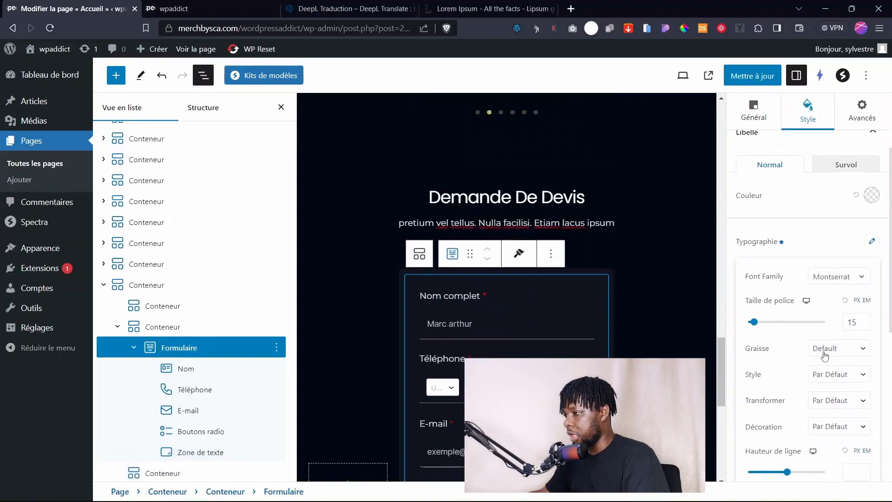
pyautogui.click(834, 278)
pyautogui.click(827, 342)
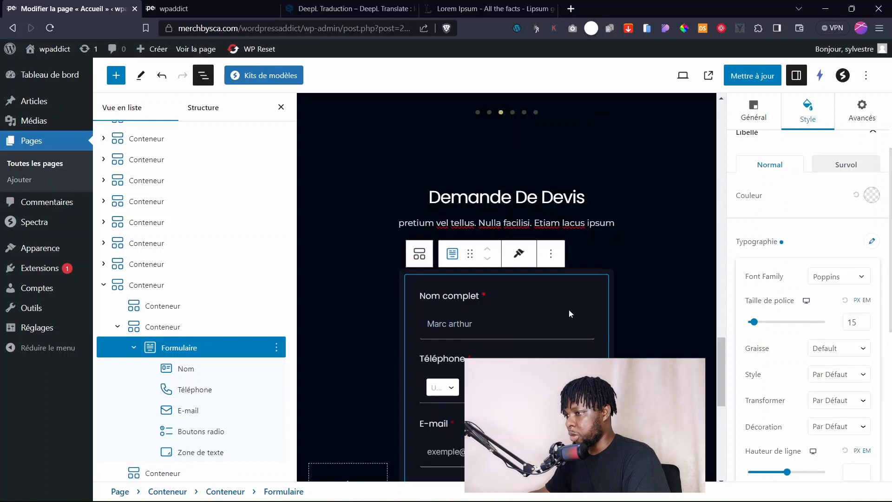
# Set the form's input text font to Montserrat.
pyautogui.scroll(-10, 850, 348)
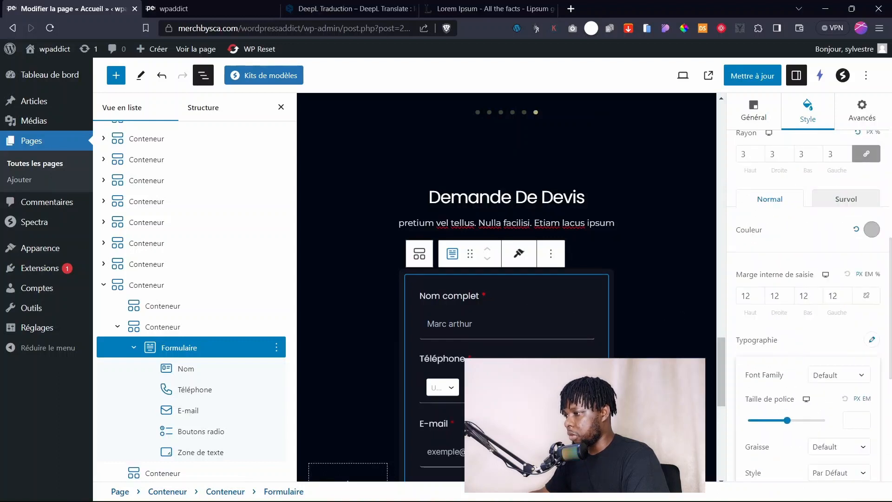
pyautogui.click(841, 373)
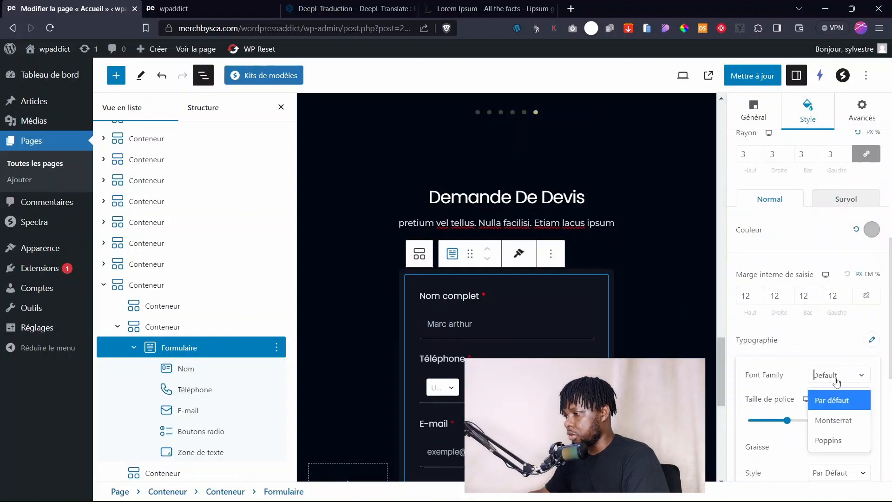
pyautogui.click(837, 423)
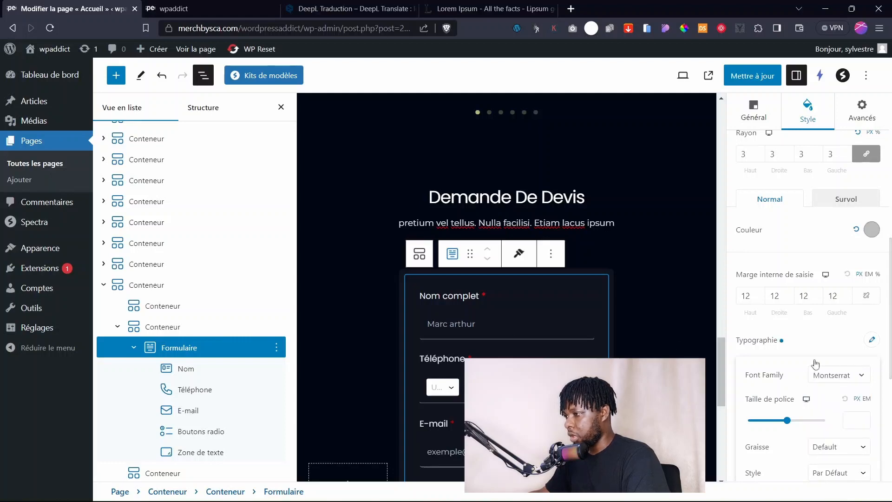
pyautogui.click(826, 349)
pyautogui.scroll(-5, 690, 334)
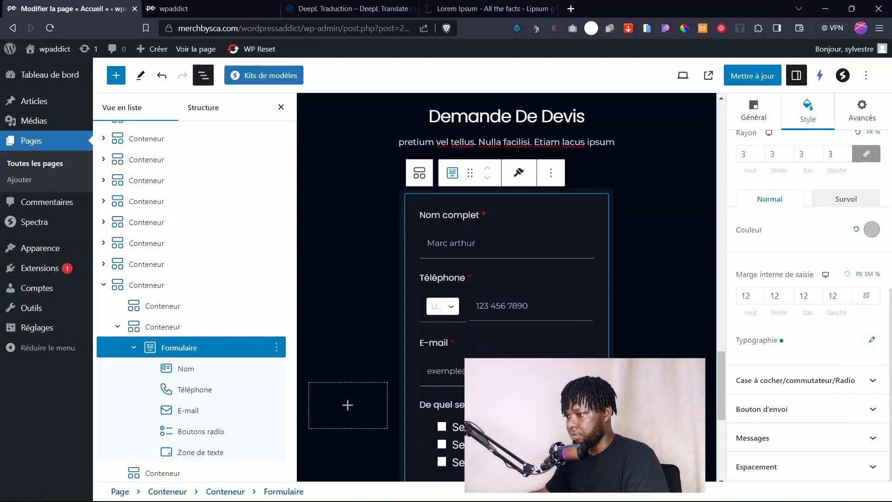
pyautogui.scroll(-3, 484, 303)
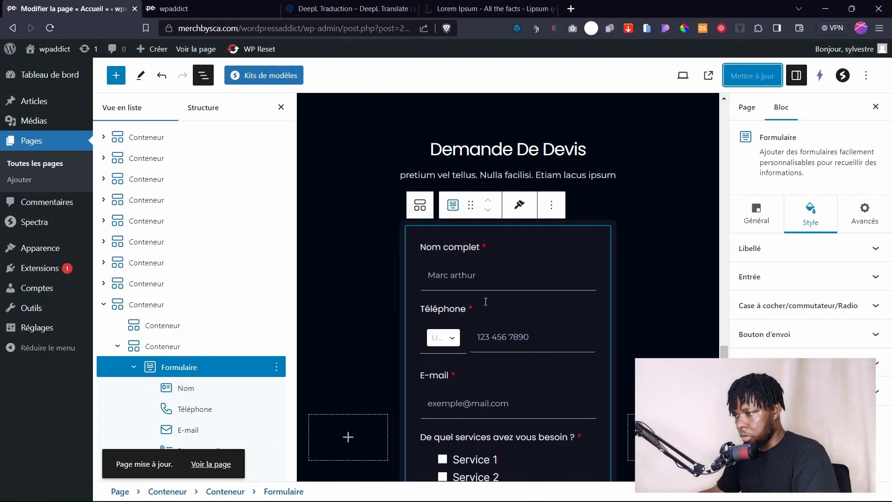
# Reload the live page and scroll through the Demande De Devis form to check its new fonts.
pyautogui.click(287, 107)
pyautogui.scroll(-4, 617, 201)
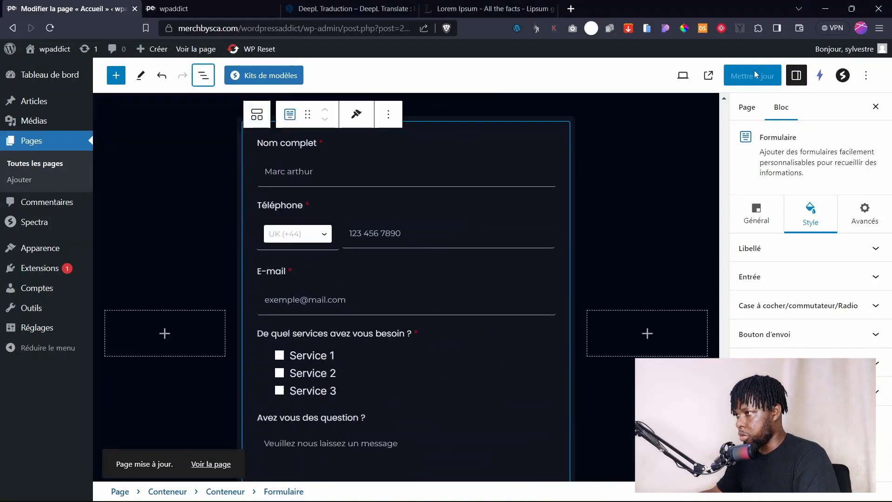
pyautogui.click(209, 8)
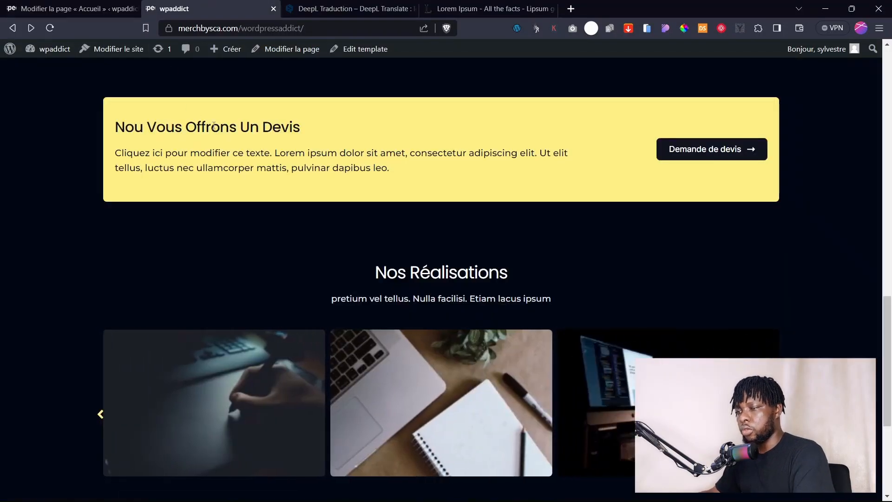
pyautogui.press('F5')
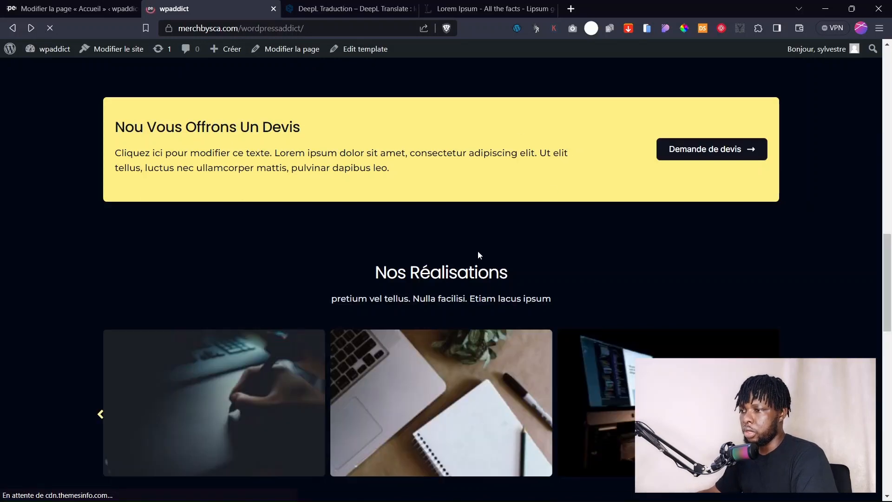
pyautogui.scroll(-12, 470, 257)
pyautogui.scroll(3, 442, 261)
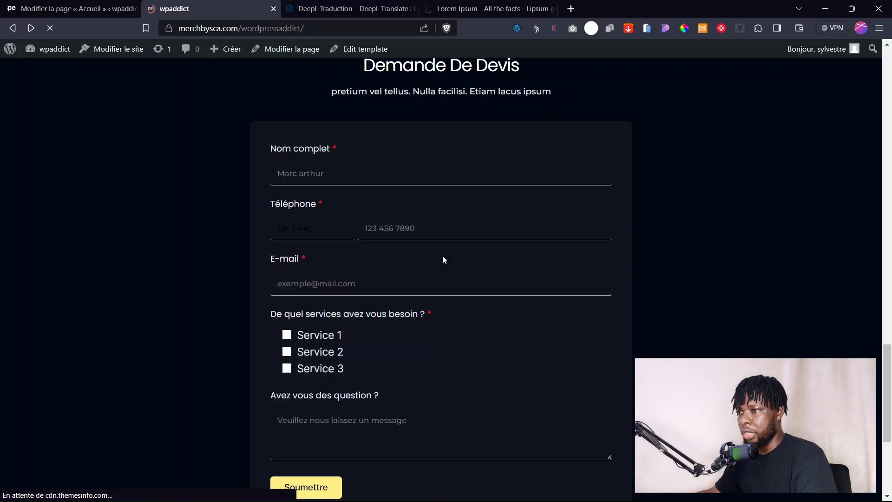
pyautogui.scroll(-5, 395, 233)
pyautogui.scroll(2, 367, 257)
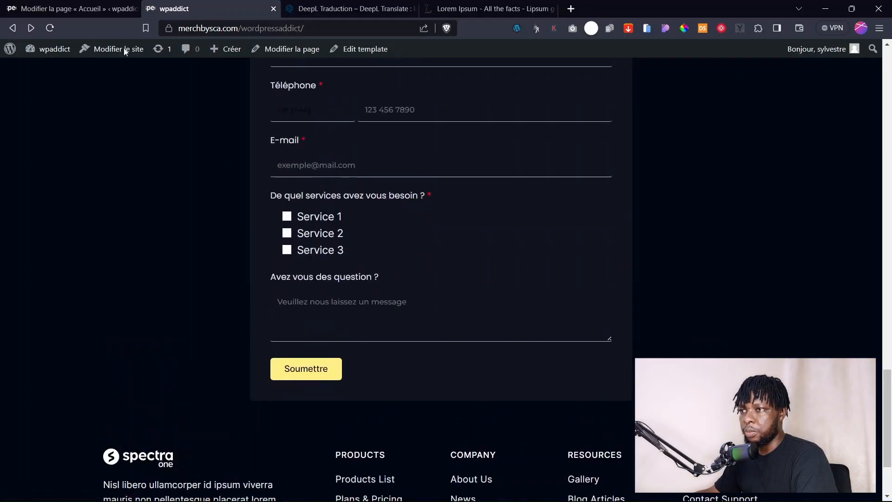
pyautogui.click(33, 4)
# Open the Footer composition from the site editor's Compositions and enter its edit mode.
pyautogui.click(128, 273)
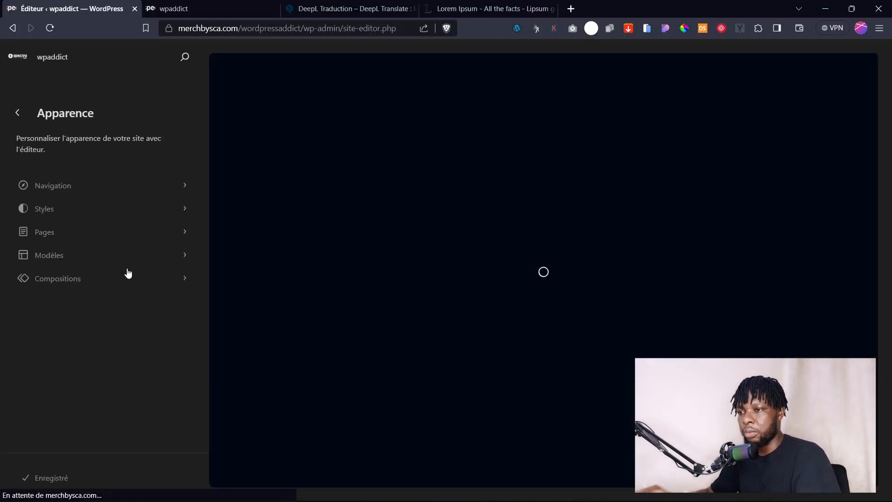
pyautogui.click(90, 287)
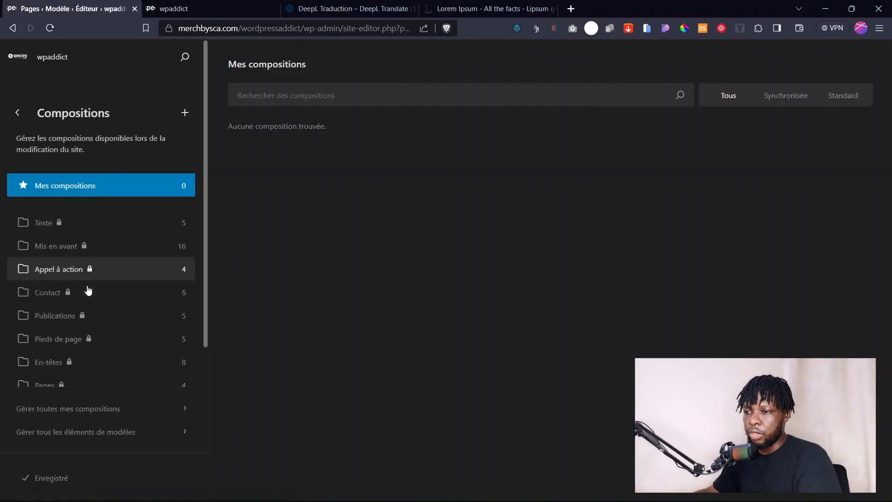
pyautogui.scroll(-3, 91, 320)
pyautogui.click(85, 345)
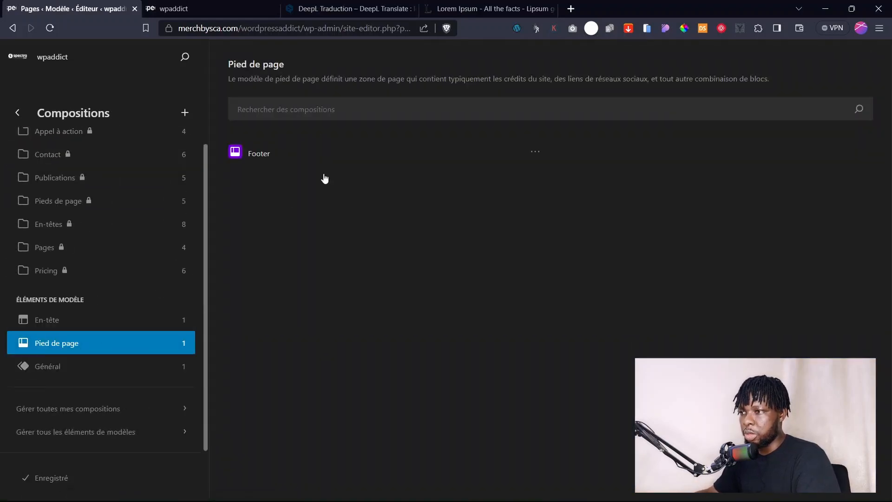
pyautogui.click(332, 173)
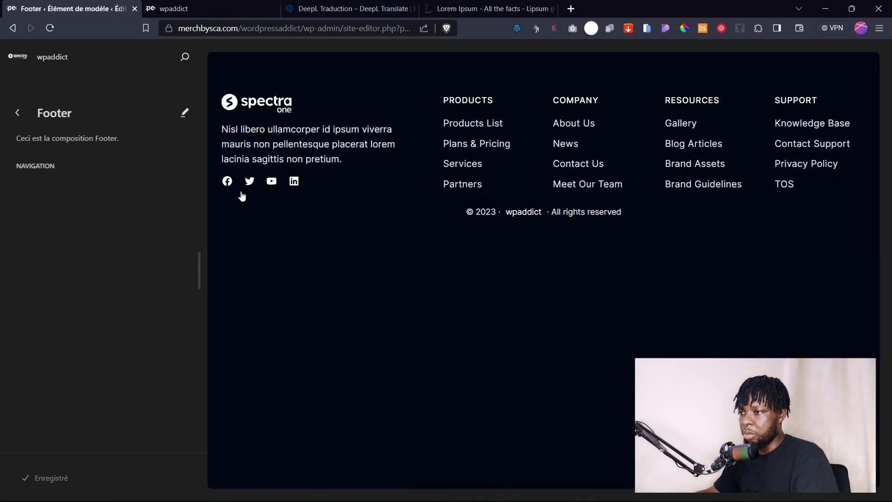
pyautogui.click(530, 213)
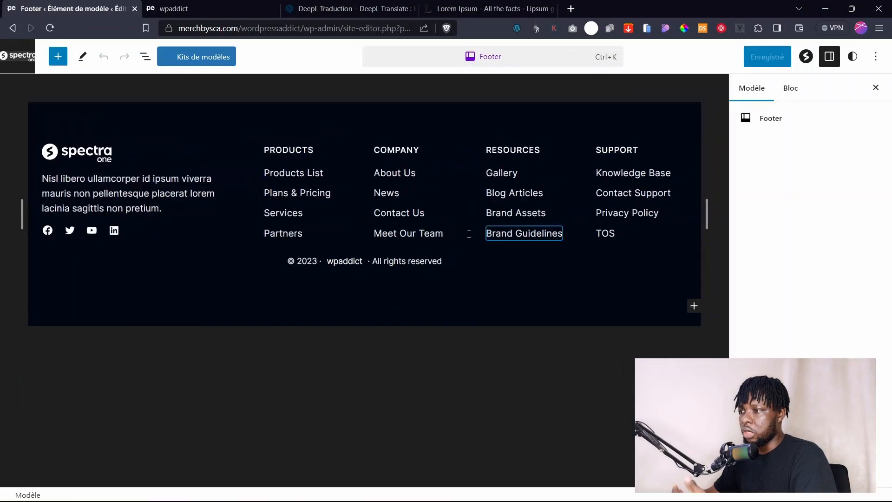
# Change the footer copyright line to 'Tout droits réservés'.
pyautogui.click(395, 263)
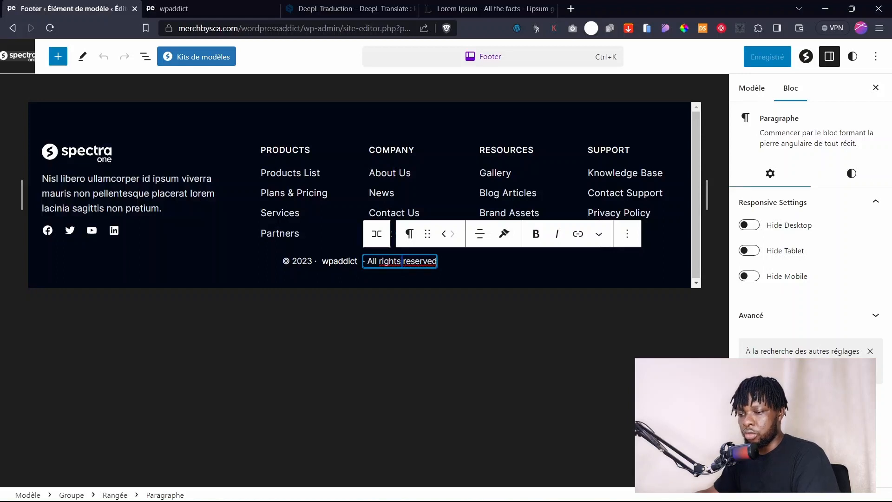
pyautogui.hotkey('ctrl', 'a')
pyautogui.write('Tout droits réservés')
pyautogui.click(453, 335)
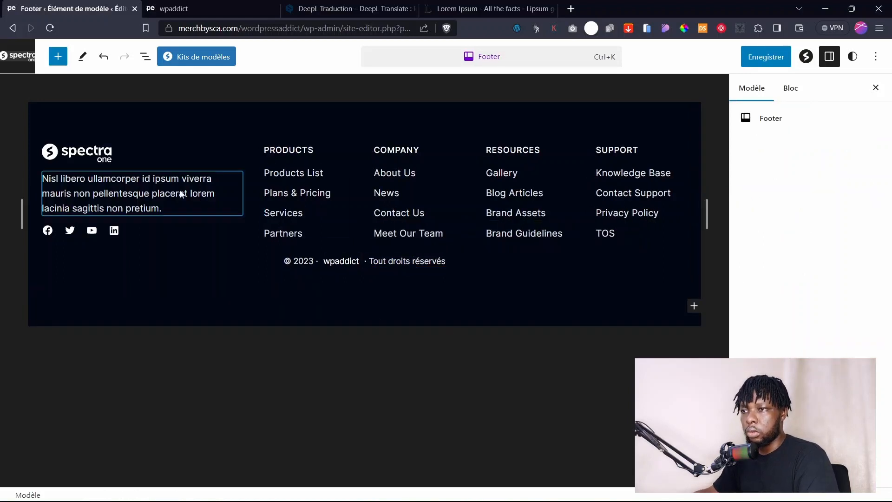
# Insert a Logo du site block into the footer's left column.
pyautogui.click(168, 148)
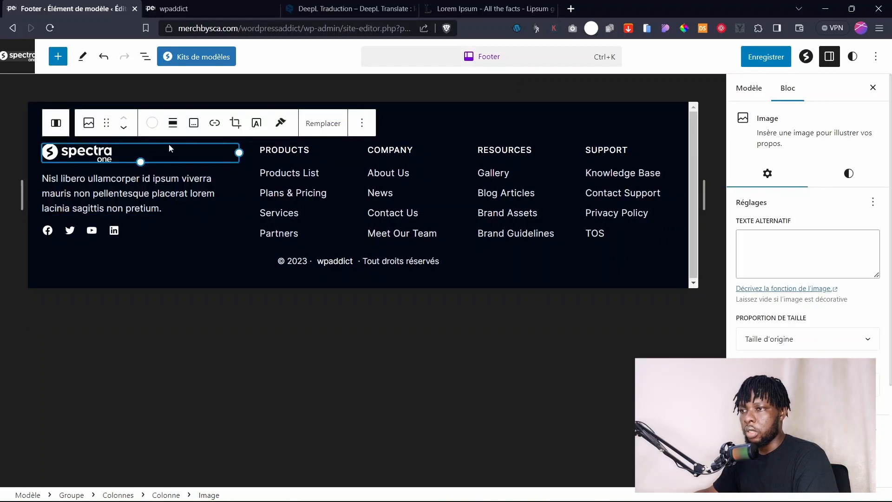
pyautogui.hotkey('shift', 'alt', 'o')
pyautogui.click(93, 158)
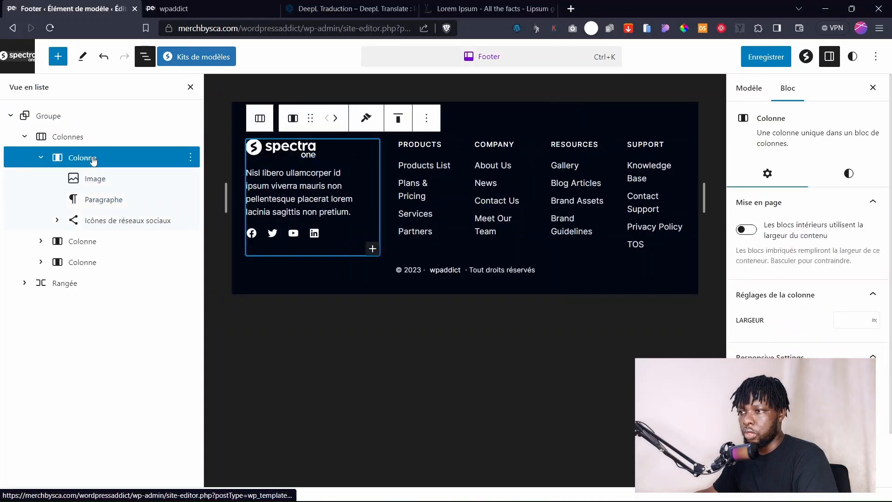
pyautogui.click(372, 249)
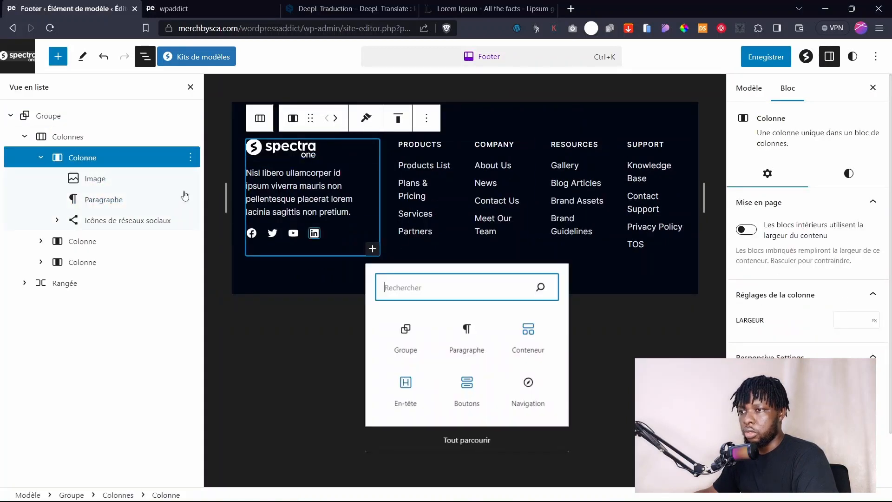
pyautogui.click(80, 157)
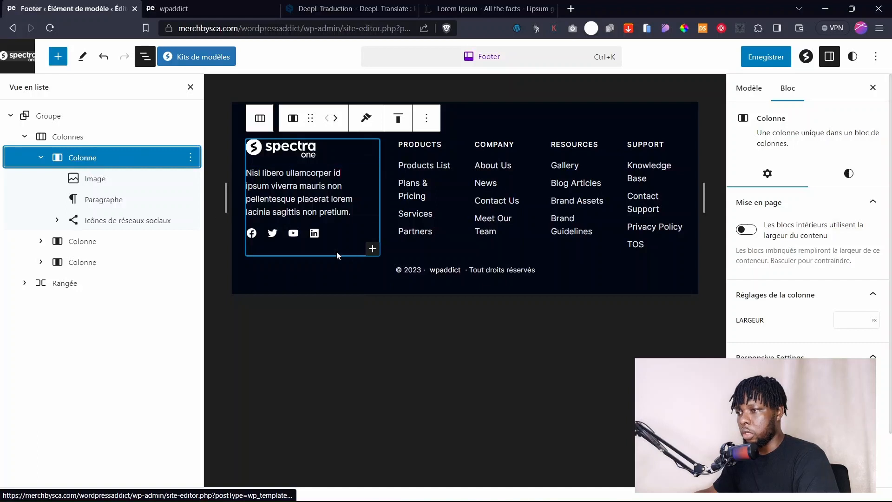
pyautogui.click(372, 249)
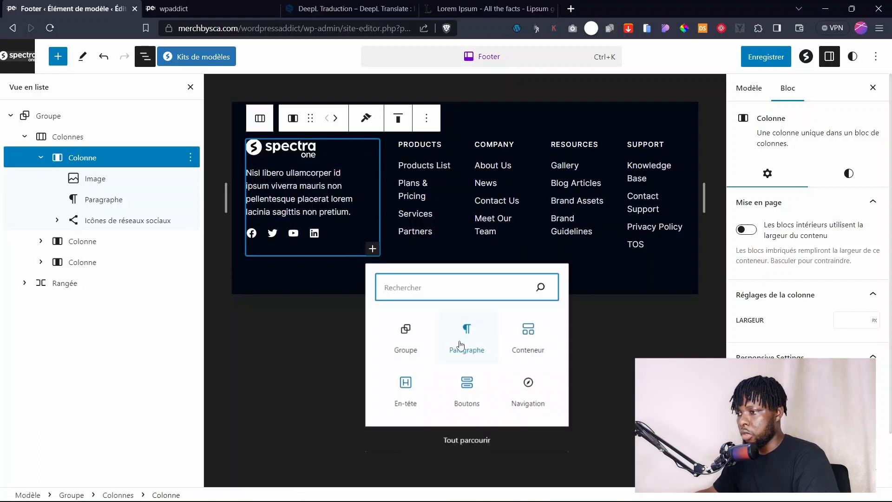
pyautogui.write('logo')
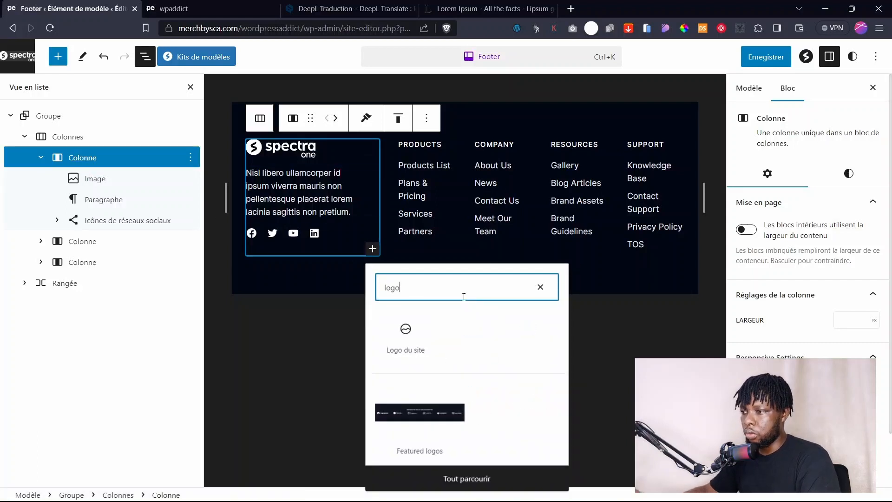
pyautogui.click(405, 352)
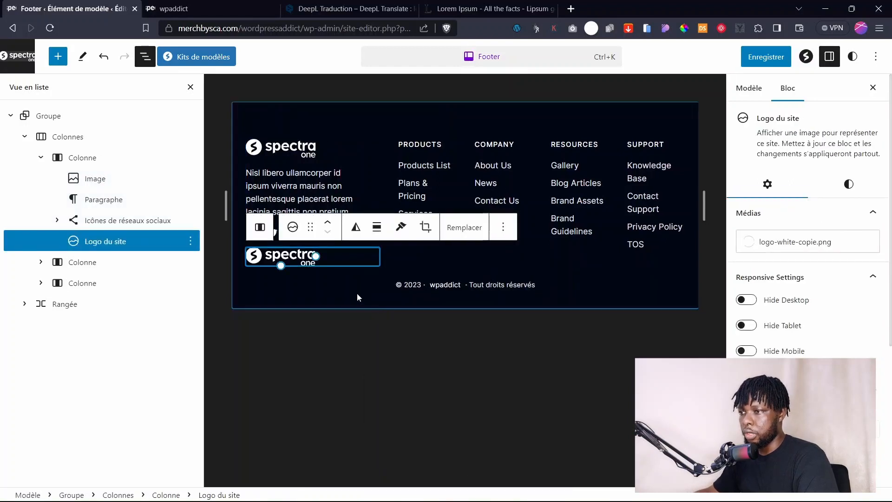
# Move the site logo to the top of the column and delete the old logo image.
pyautogui.moveTo(299, 260); pyautogui.dragTo(287, 158)
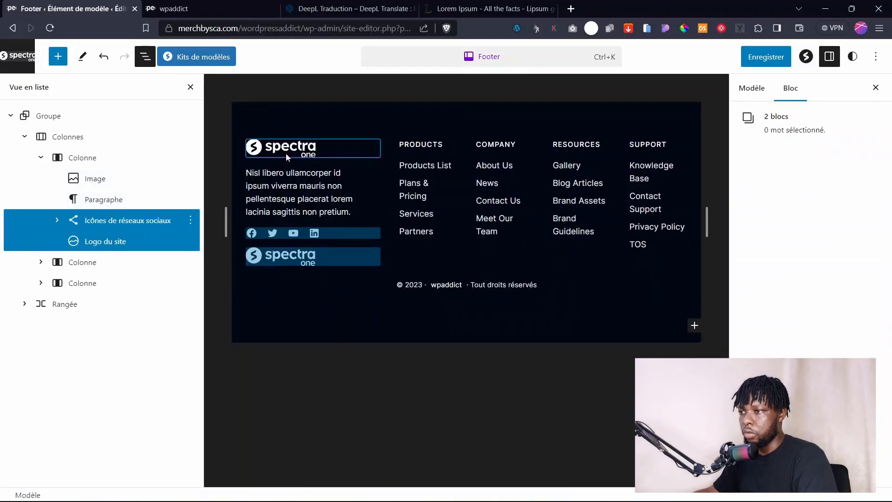
pyautogui.click(145, 305)
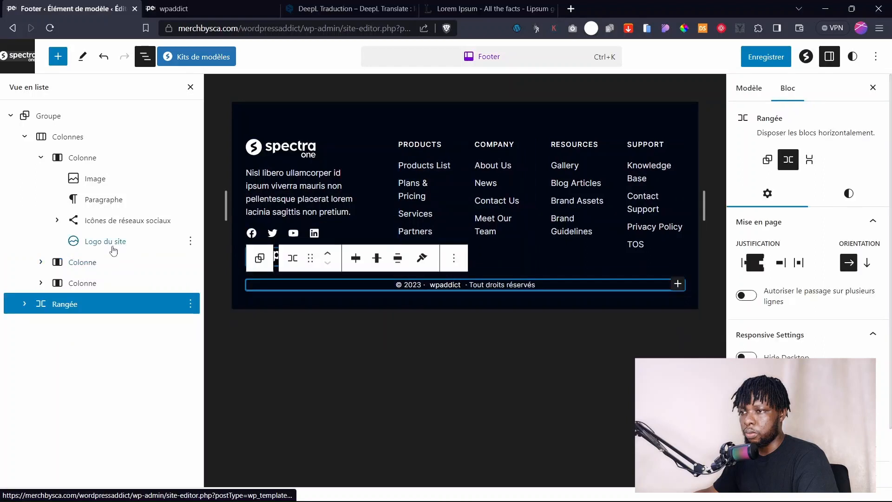
pyautogui.click(99, 241)
pyautogui.moveTo(99, 242); pyautogui.dragTo(101, 177)
pyautogui.click(191, 198)
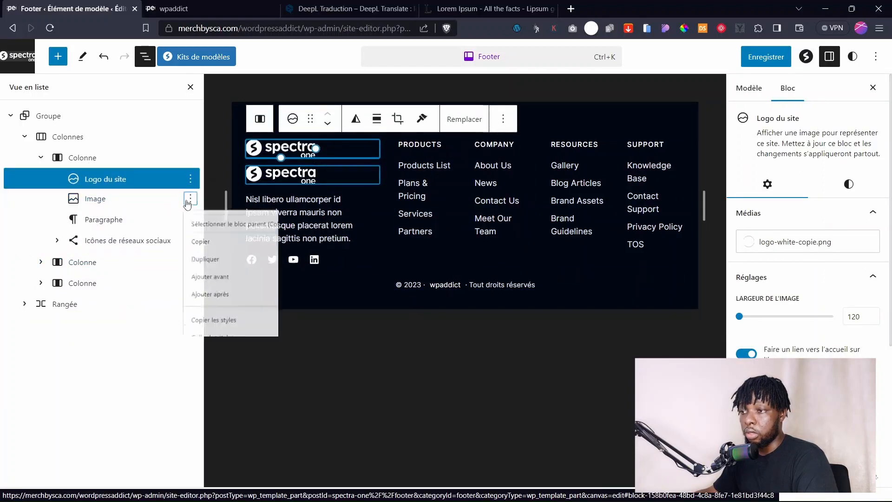
pyautogui.scroll(-2, 230, 464)
pyautogui.click(229, 493)
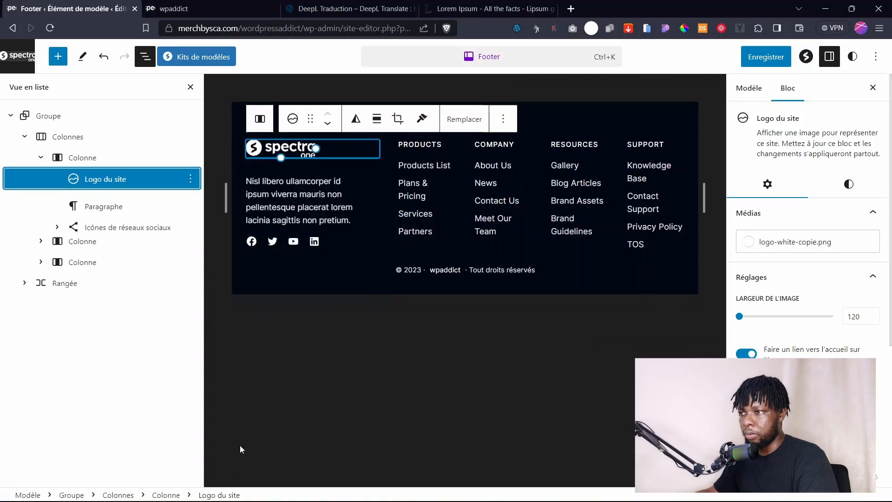
pyautogui.click(300, 186)
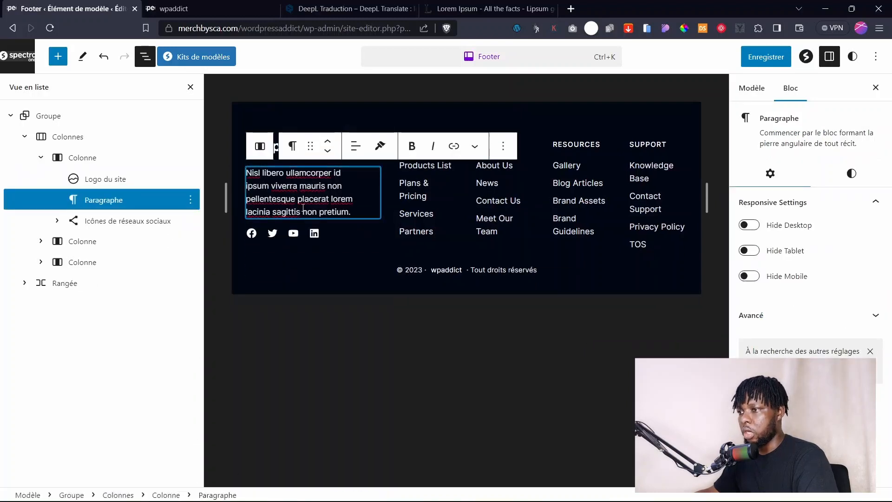
pyautogui.click(327, 234)
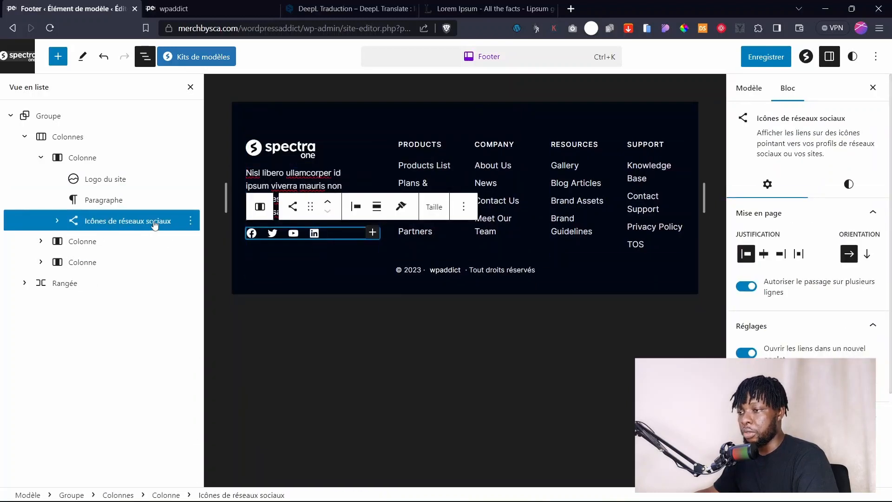
# Expand the footer's nested columns in List View to reveal Products, Company, Resources and Support.
pyautogui.click(91, 261)
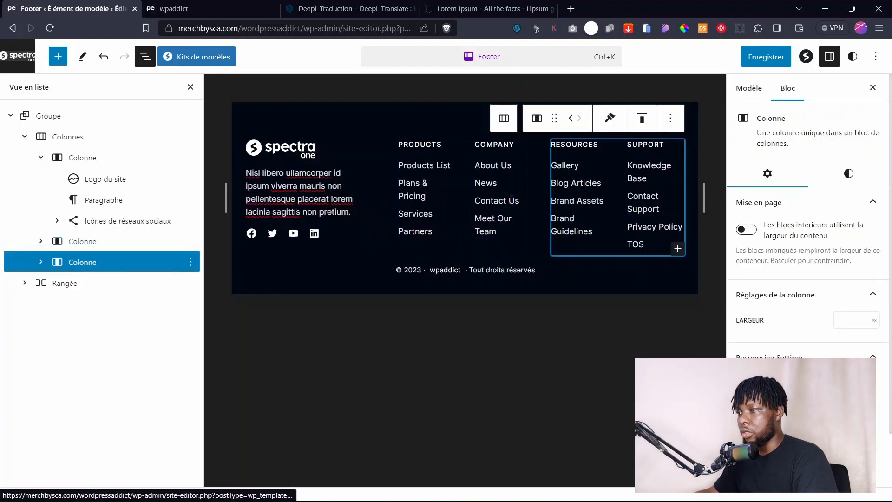
pyautogui.click(40, 242)
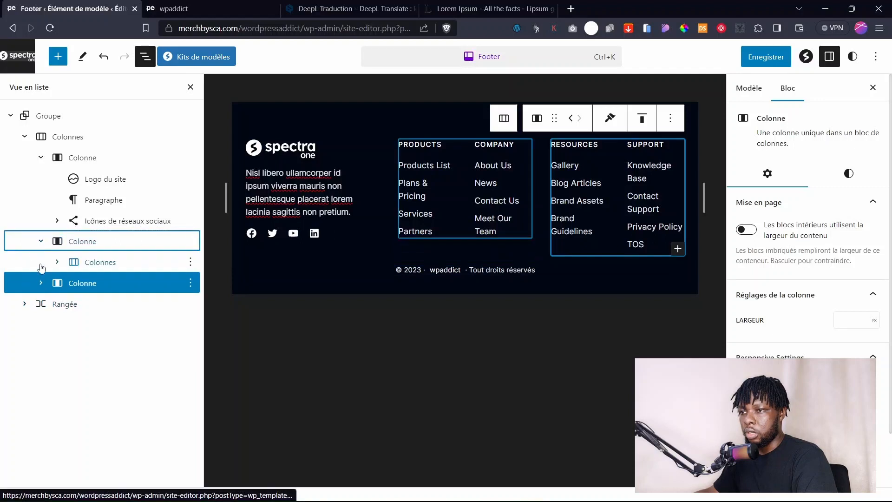
pyautogui.click(57, 262)
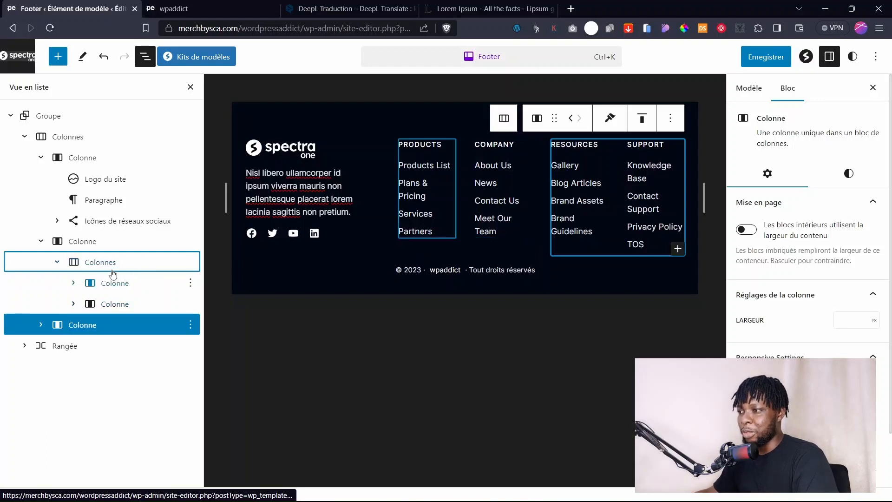
pyautogui.click(95, 284)
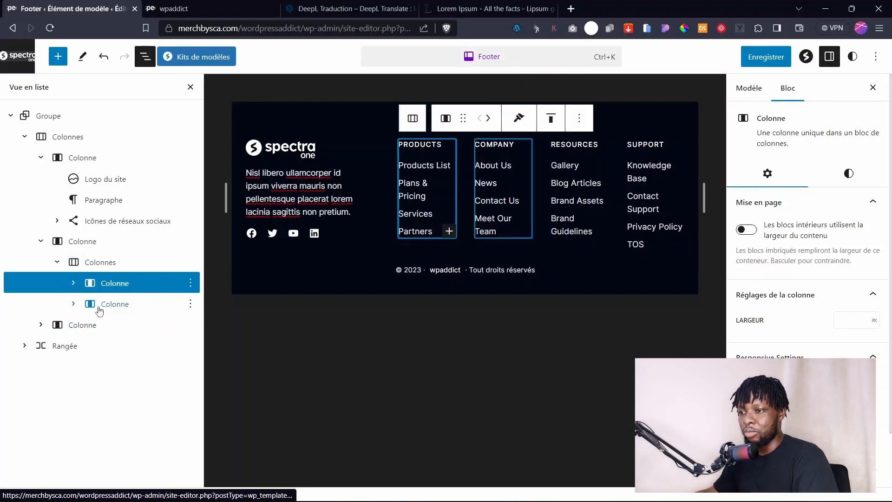
pyautogui.click(100, 308)
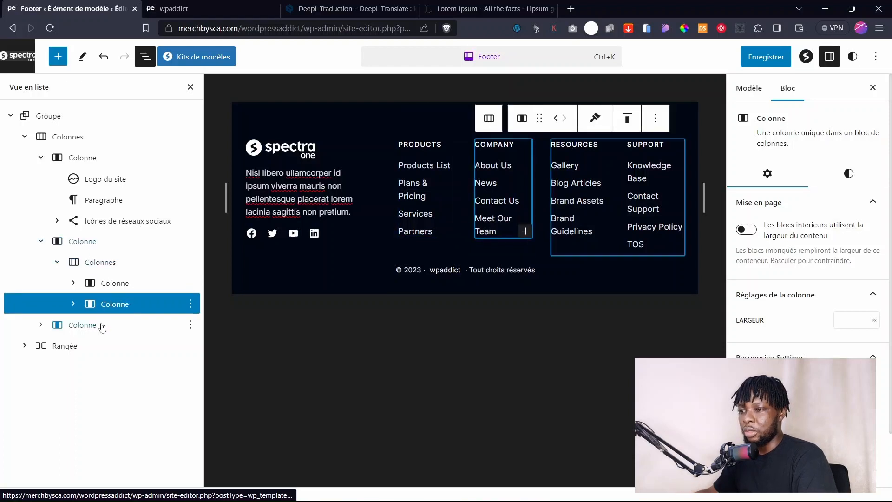
pyautogui.click(56, 328)
pyautogui.click(41, 324)
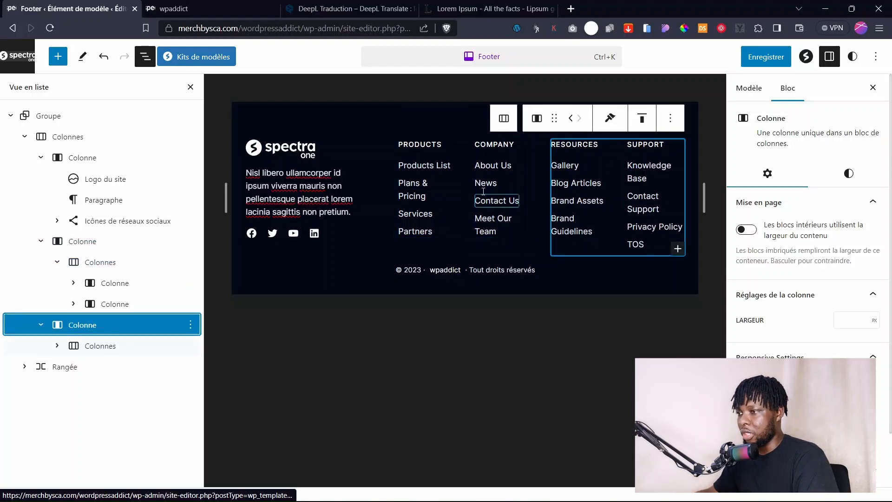
pyautogui.click(57, 345)
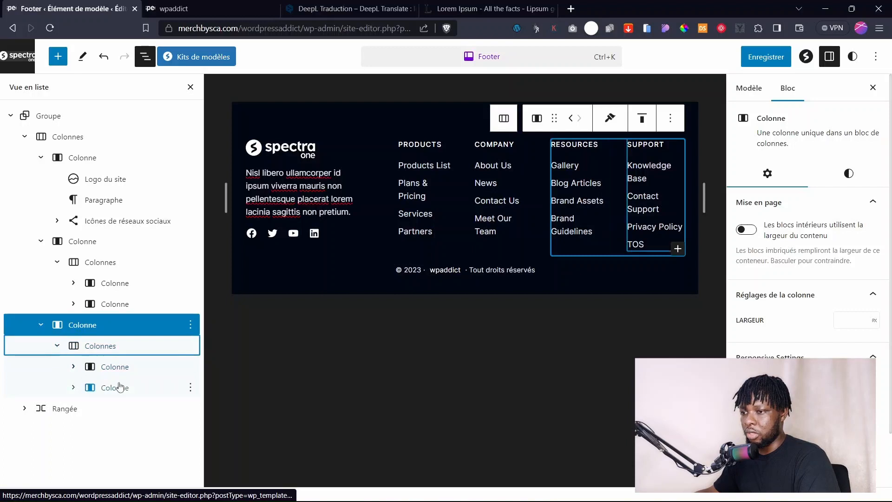
# Delete the Support and Company columns and bring up the Footer save confirmation.
pyautogui.click(190, 388)
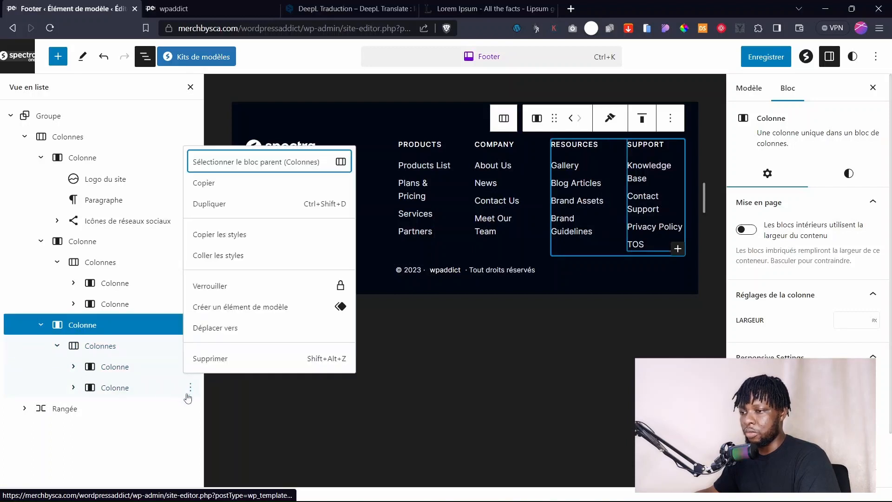
pyautogui.click(210, 358)
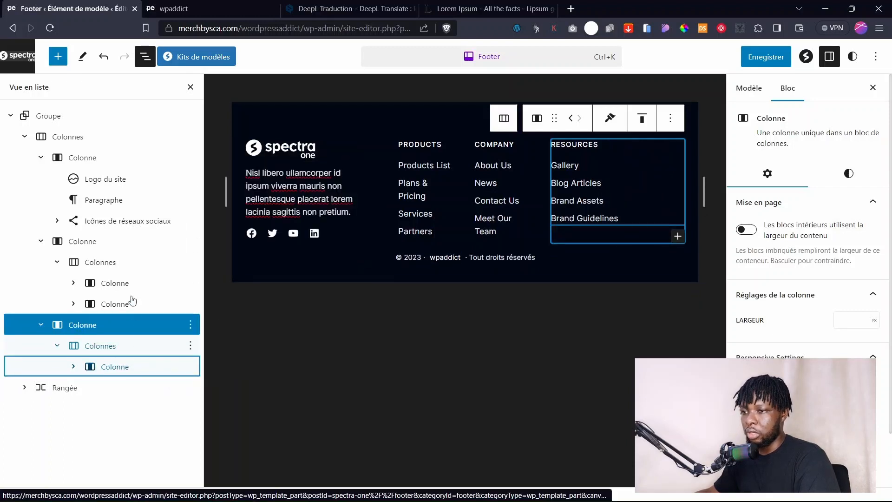
pyautogui.click(191, 304)
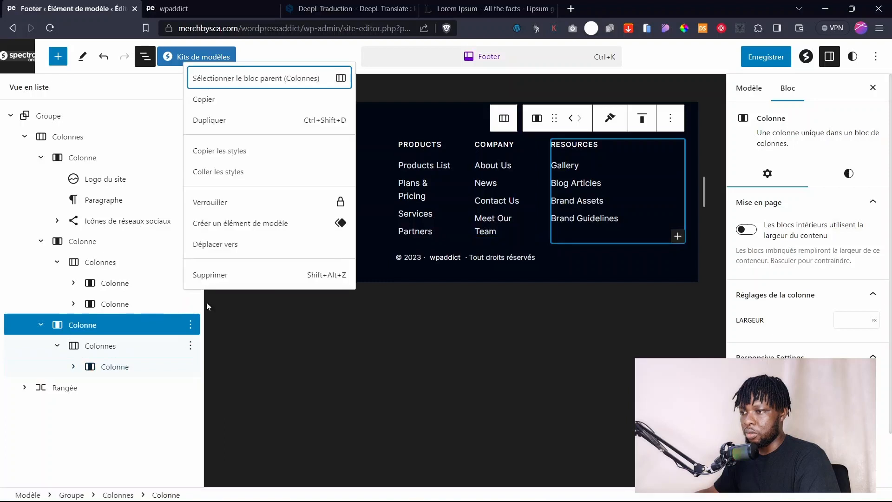
pyautogui.click(213, 275)
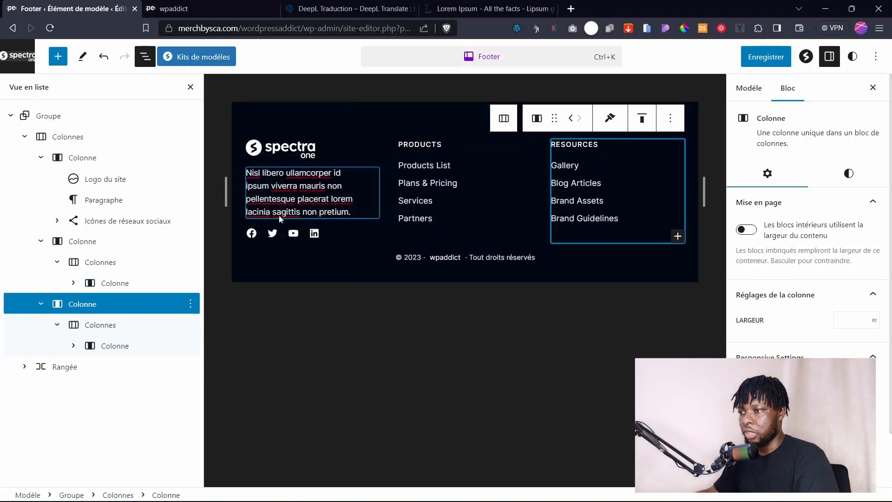
pyautogui.click(762, 57)
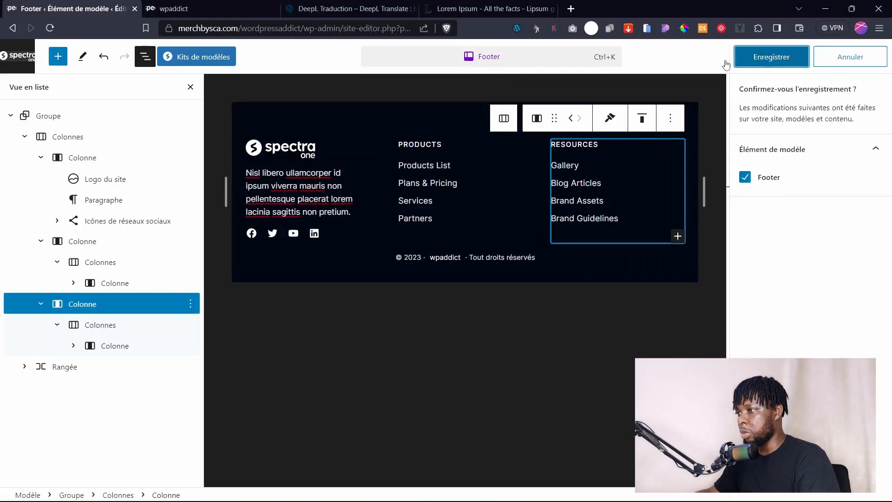
# Look over the live homepage footer before the template is saved.
pyautogui.click(440, 189)
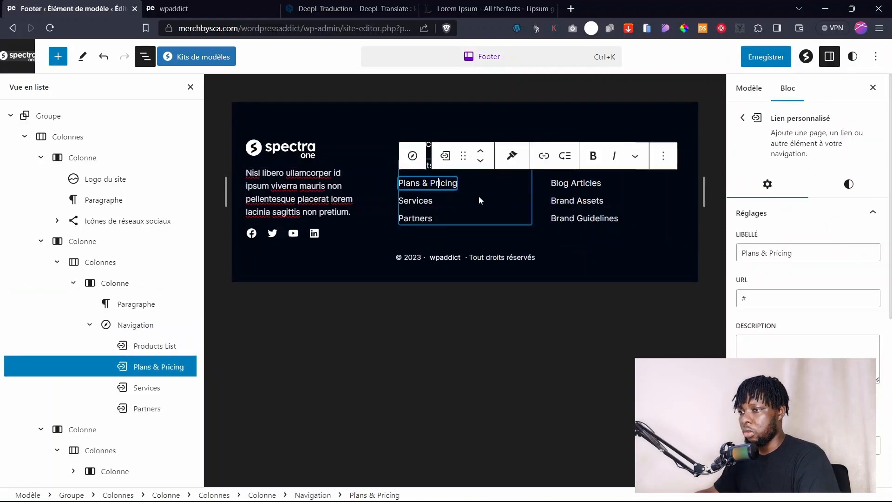
pyautogui.click(758, 57)
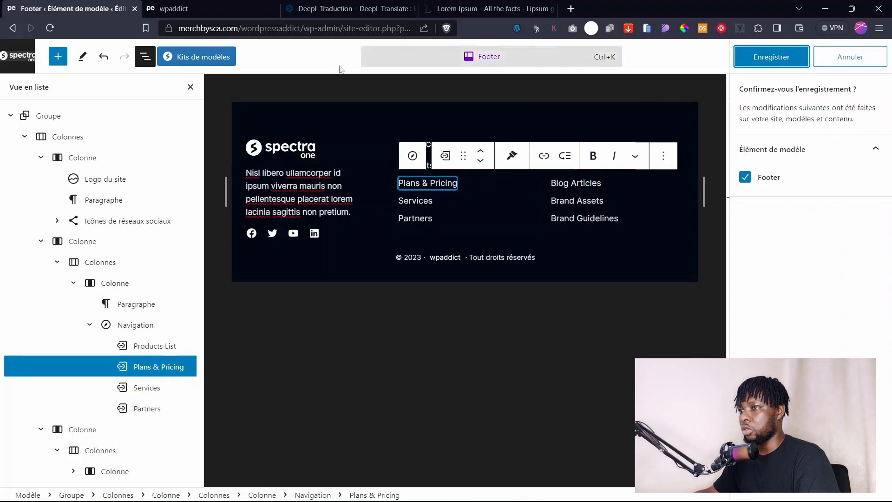
pyautogui.click(167, 8)
pyautogui.click(147, 82)
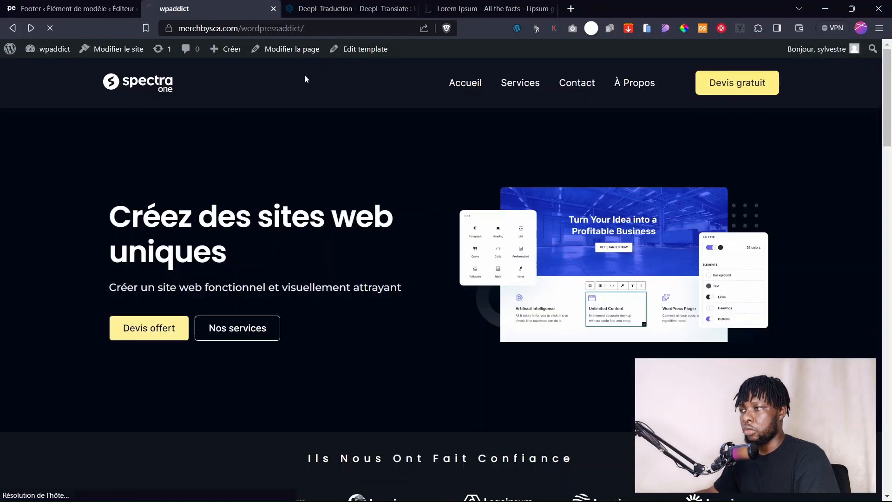
pyautogui.moveTo(888, 109); pyautogui.dragTo(891, 445)
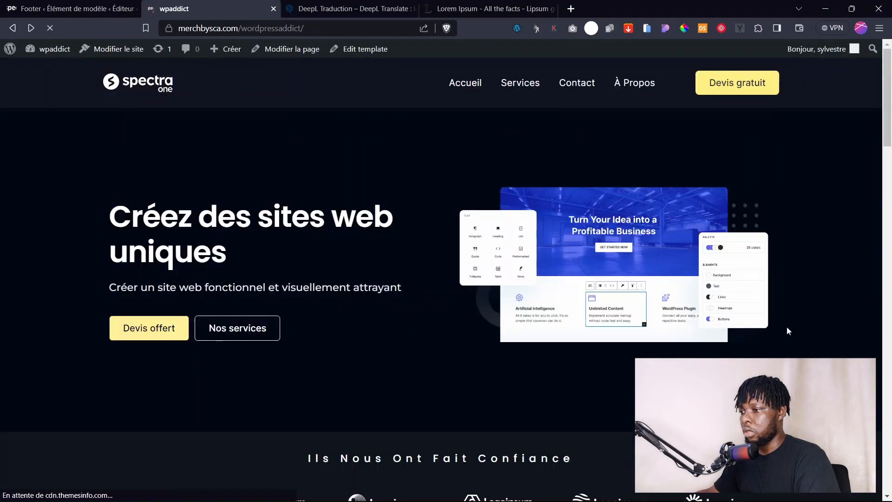
pyautogui.moveTo(889, 145); pyautogui.dragTo(891, 487)
# Save the Footer template.
pyautogui.click(74, 8)
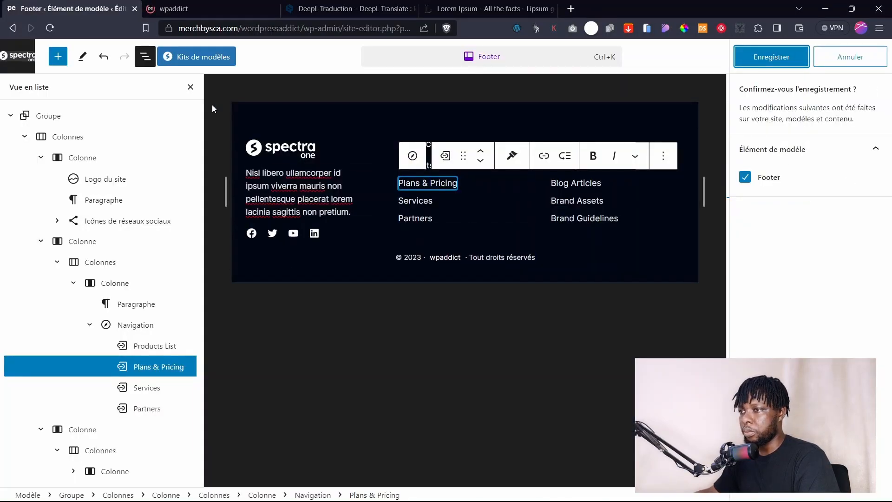
pyautogui.click(191, 88)
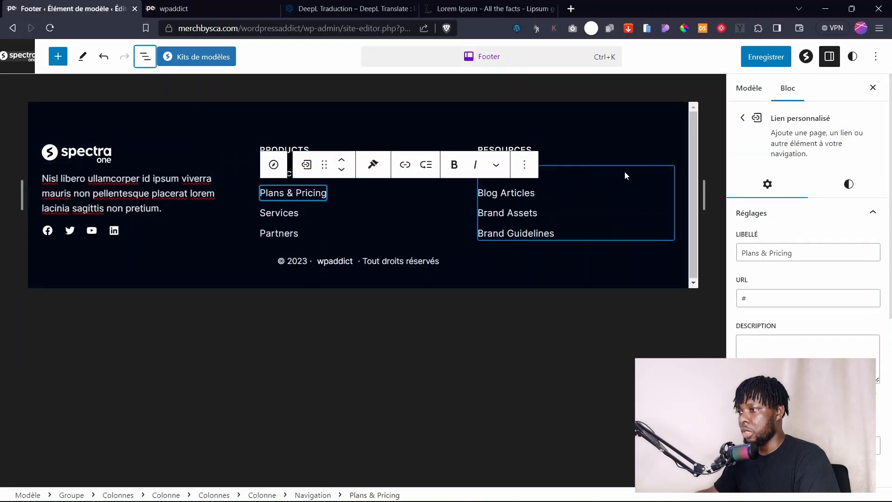
pyautogui.click(769, 56)
pyautogui.click(780, 56)
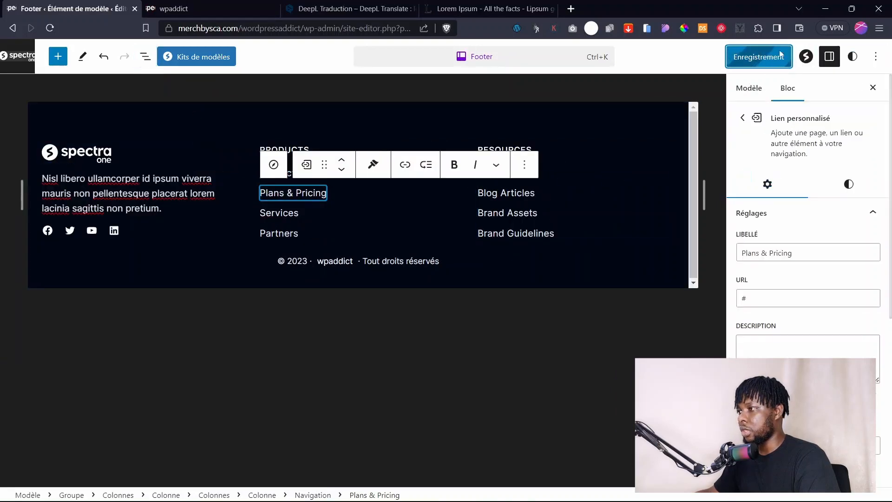
# Reload the live site and check the footer now shows only Products and Resources.
pyautogui.click(203, 16)
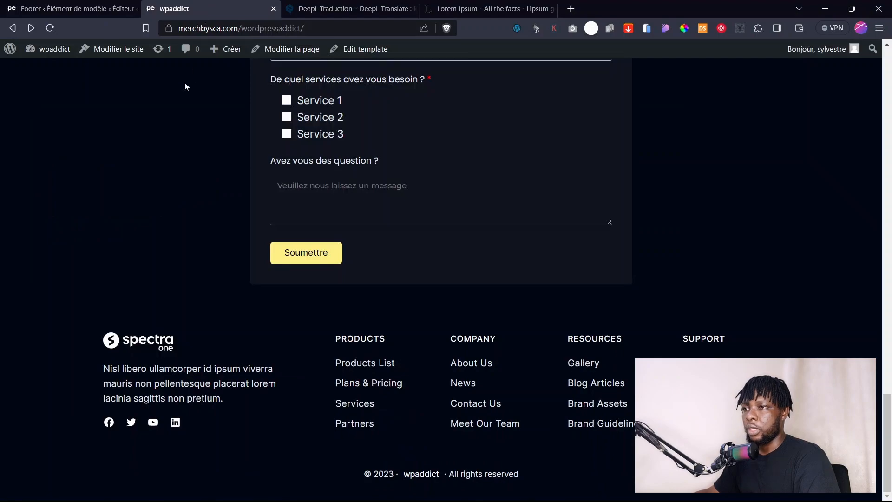
pyautogui.click(50, 28)
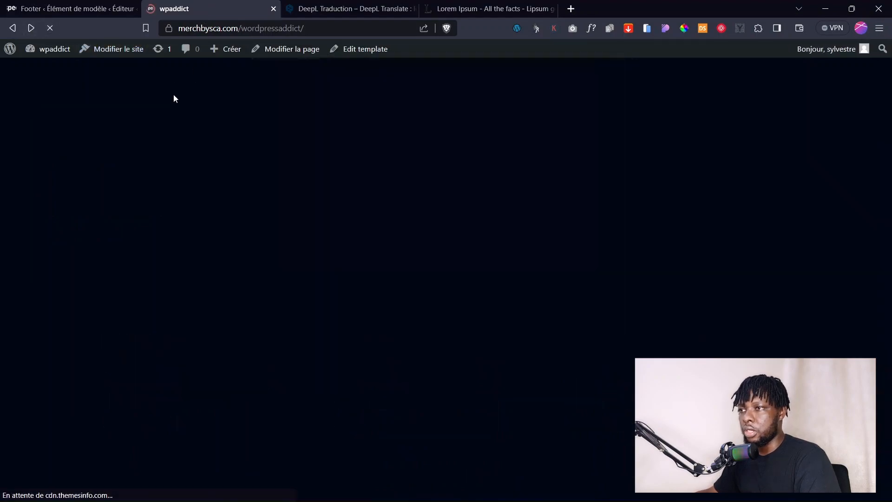
pyautogui.moveTo(887, 409); pyautogui.dragTo(890, 235)
pyautogui.scroll(10, 890, 219)
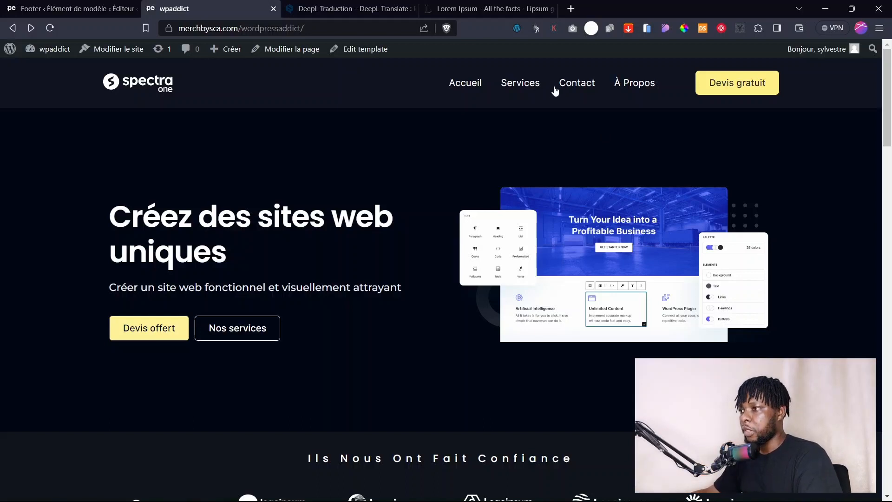
pyautogui.click(518, 84)
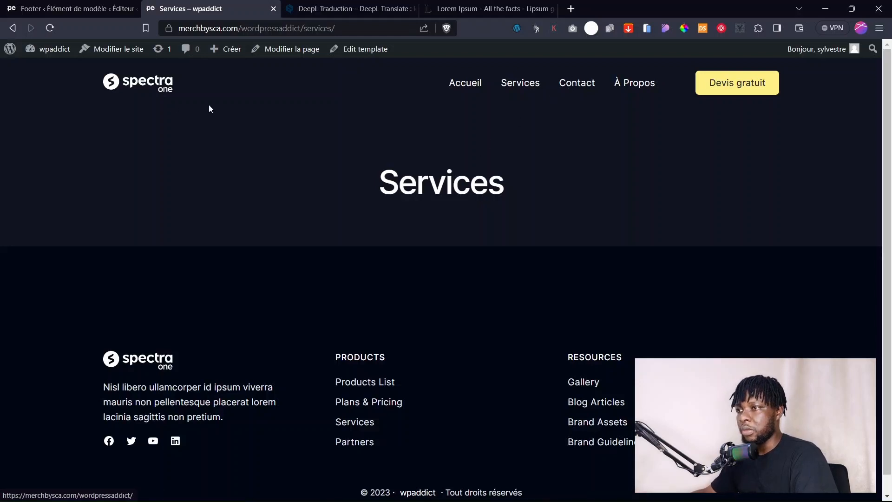
# Leave the site editor for the wp-admin Pages list.
pyautogui.click(116, 8)
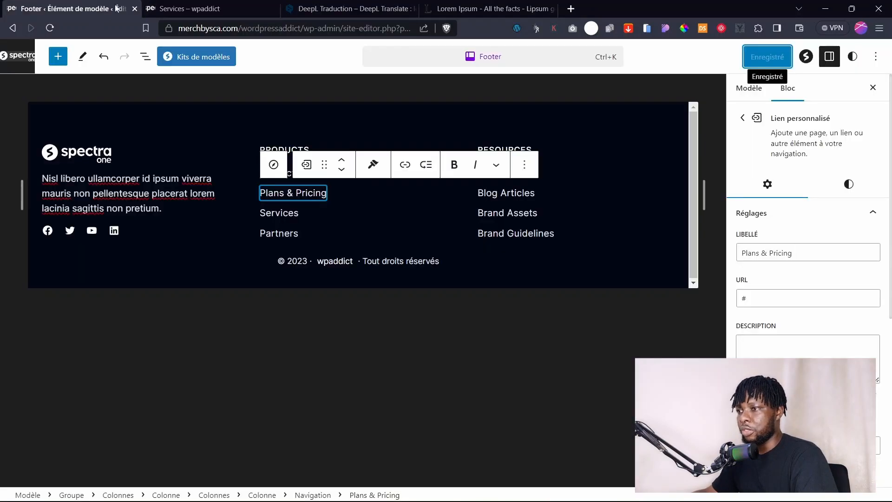
pyautogui.click(22, 51)
pyautogui.click(12, 57)
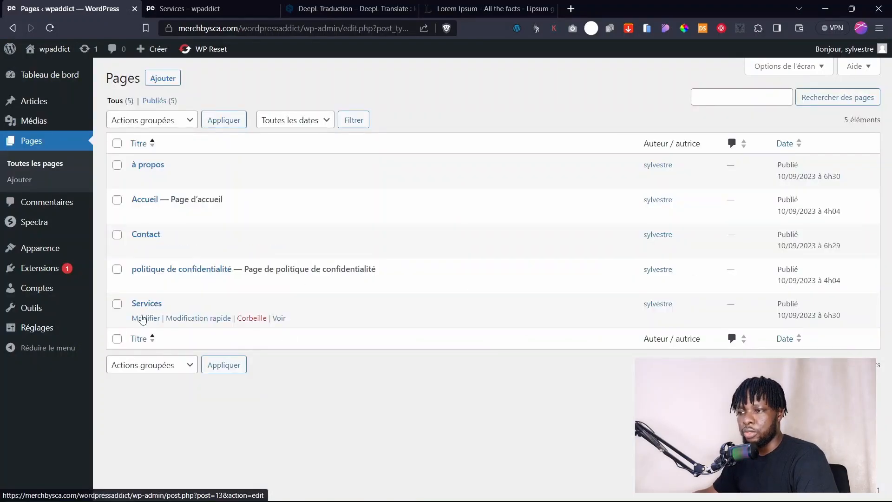
# Hide the Services page title, update the page and confirm it on the live site.
pyautogui.click(143, 319)
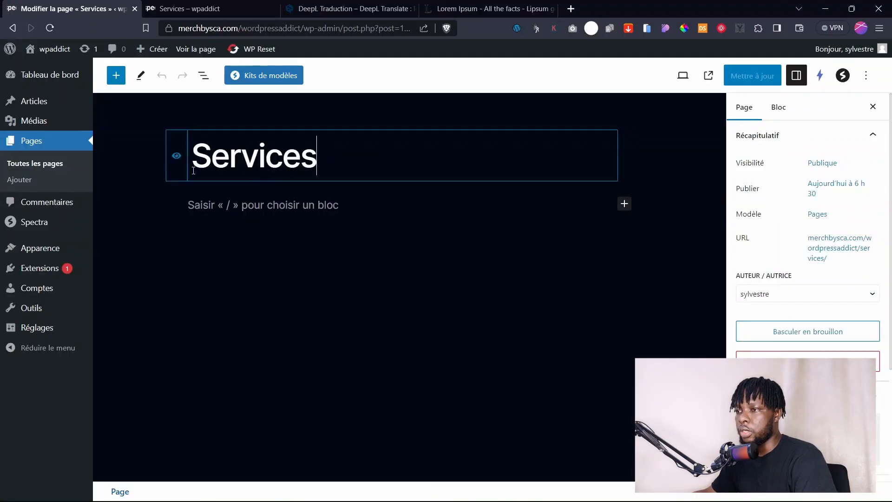
pyautogui.click(177, 157)
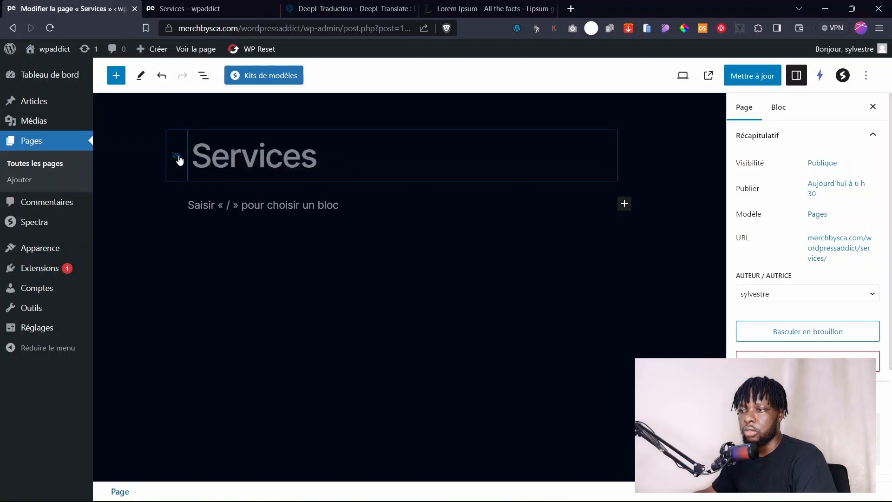
pyautogui.click(754, 77)
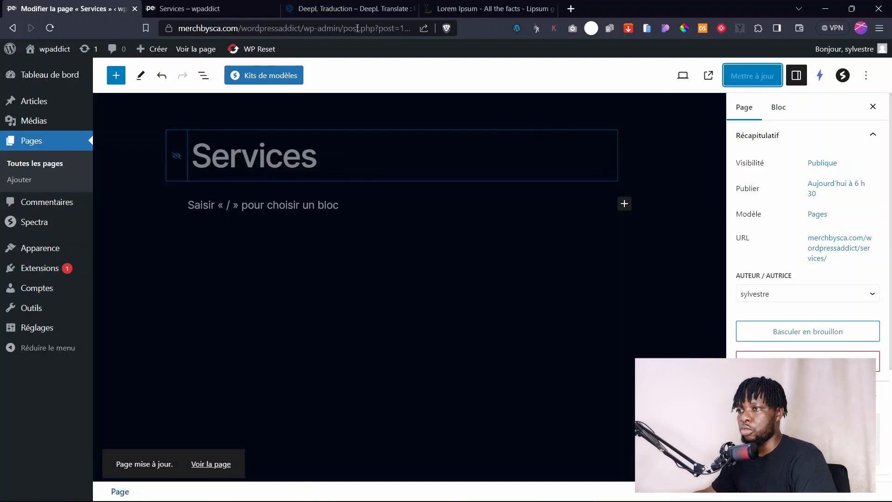
pyautogui.click(186, 10)
pyautogui.click(135, 90)
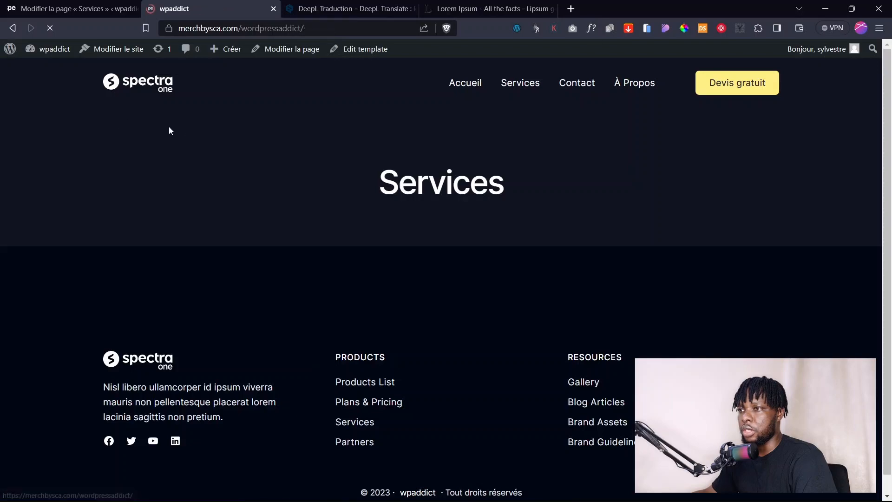
pyautogui.moveTo(891, 106); pyautogui.dragTo(891, 65)
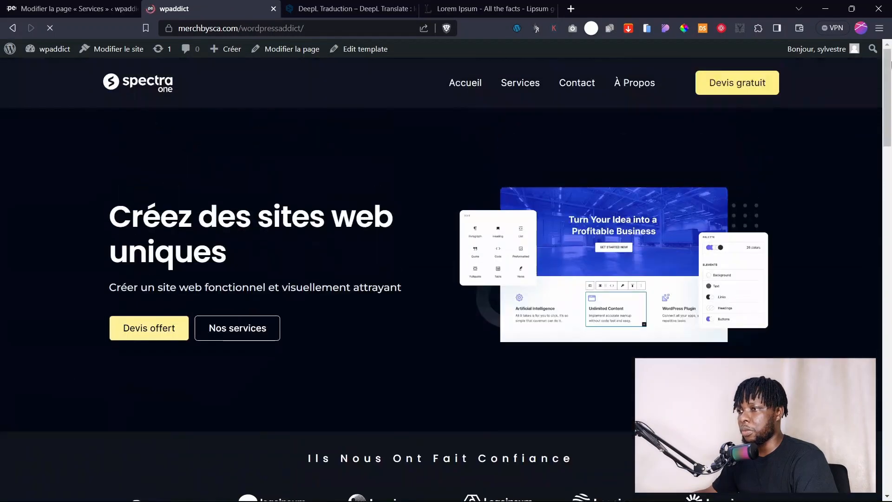
pyautogui.click(528, 88)
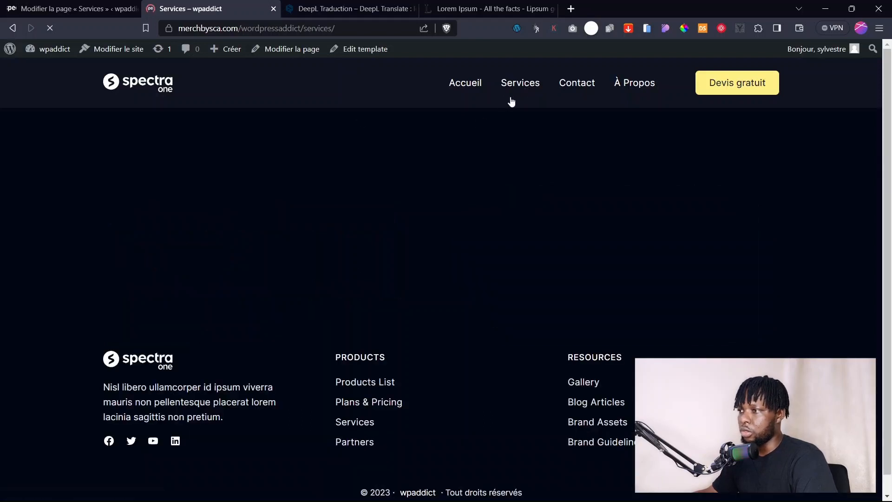
pyautogui.click(74, 8)
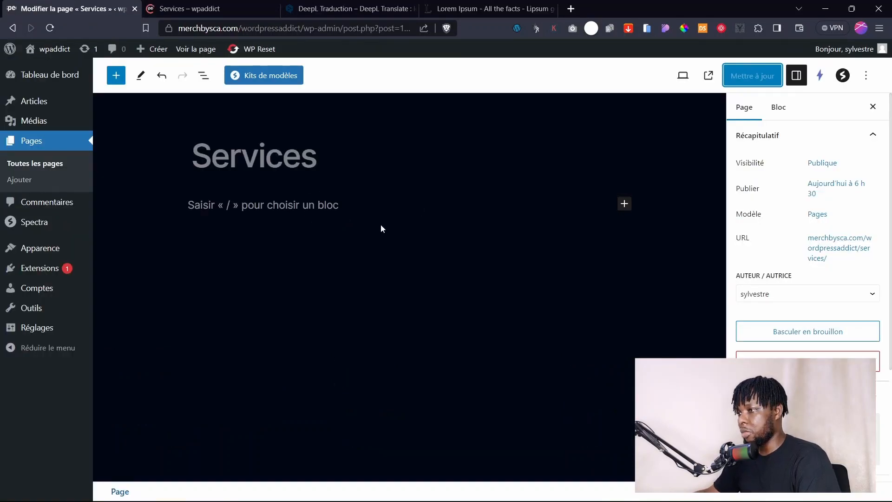
# Insert a Spectra Conteneur block with a single-column layout.
pyautogui.click(624, 203)
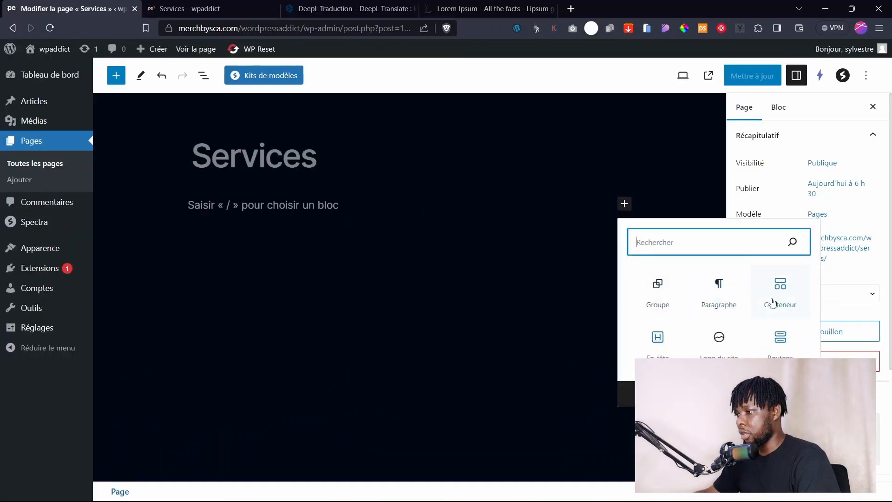
pyautogui.click(788, 286)
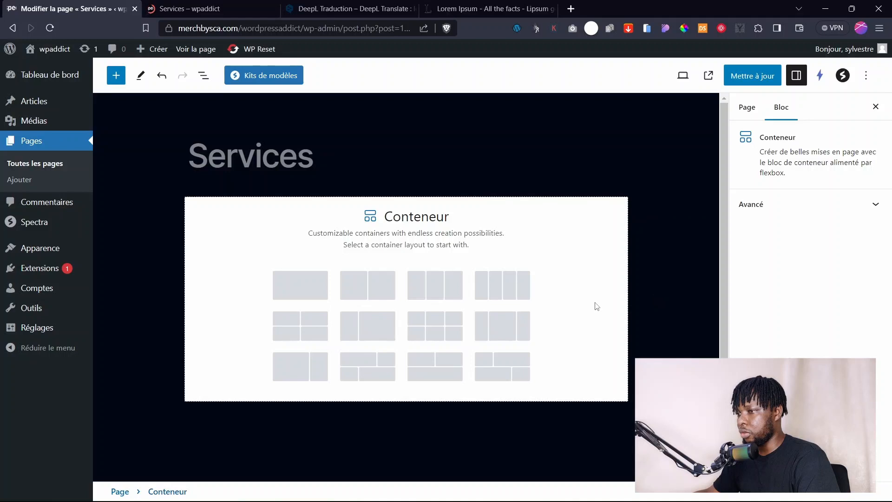
pyautogui.click(288, 283)
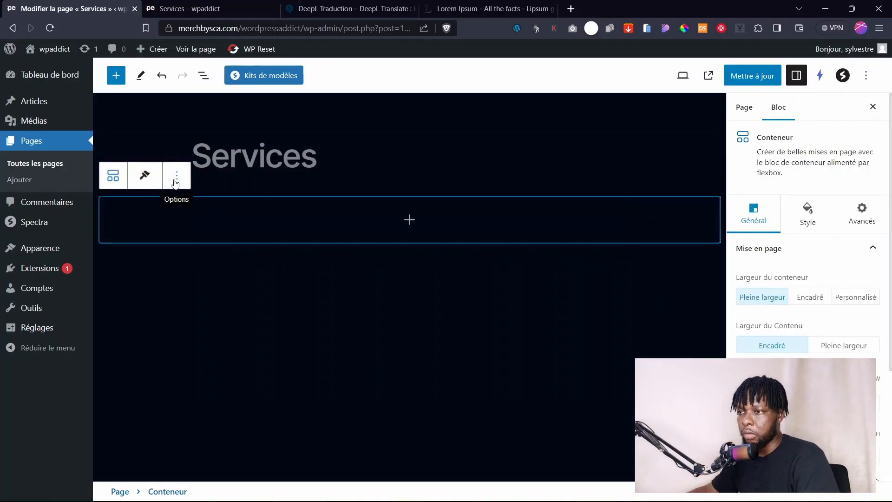
# Add a centred heading block inside the container and apply its font.
pyautogui.click(408, 219)
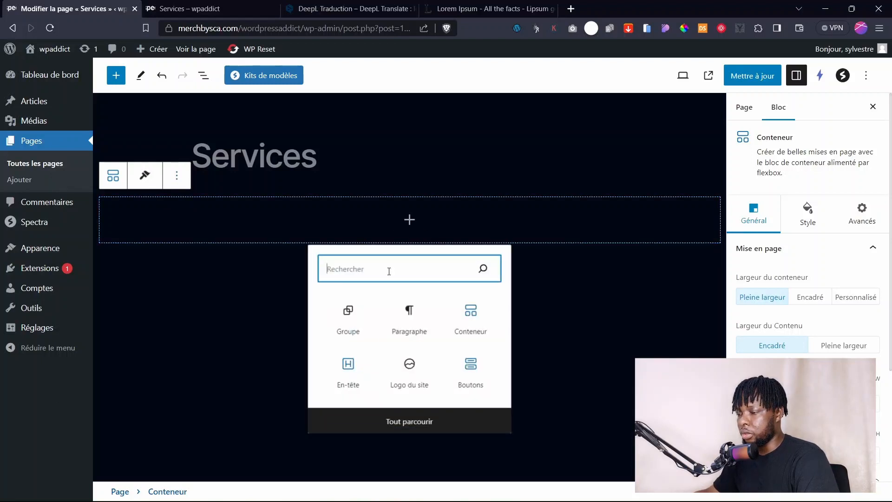
pyautogui.click(355, 380)
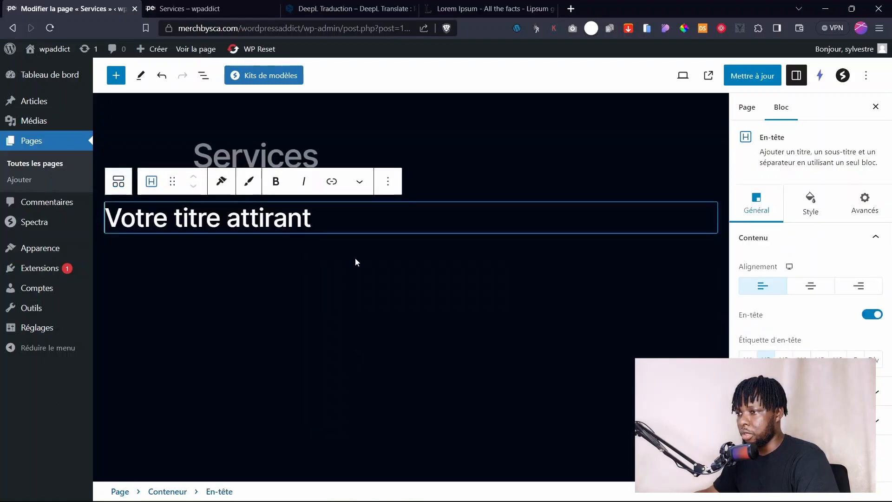
pyautogui.click(810, 286)
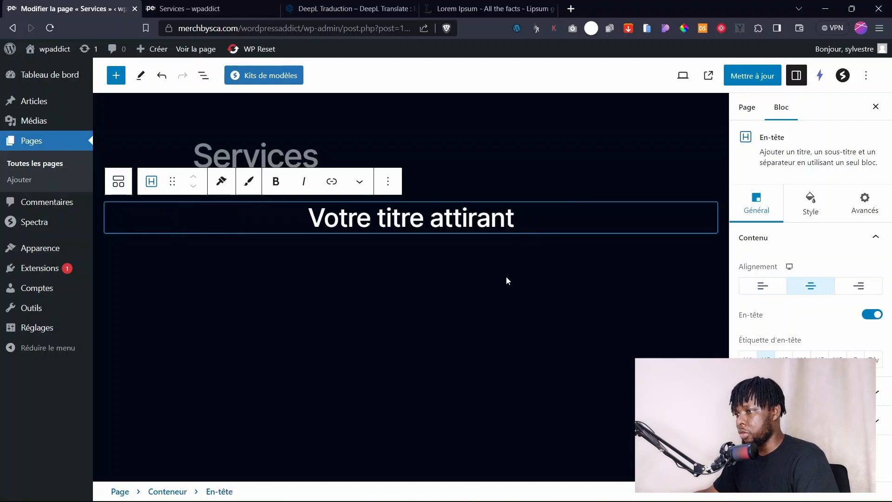
pyautogui.click(811, 204)
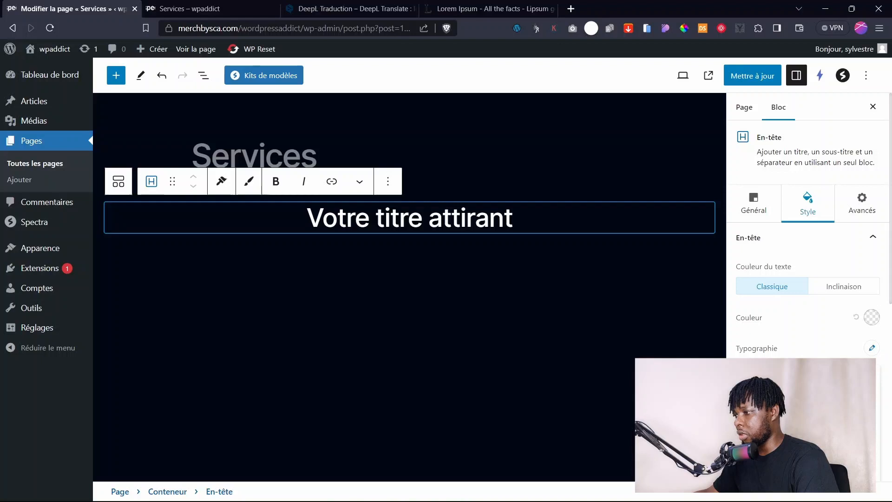
pyautogui.press('Return')
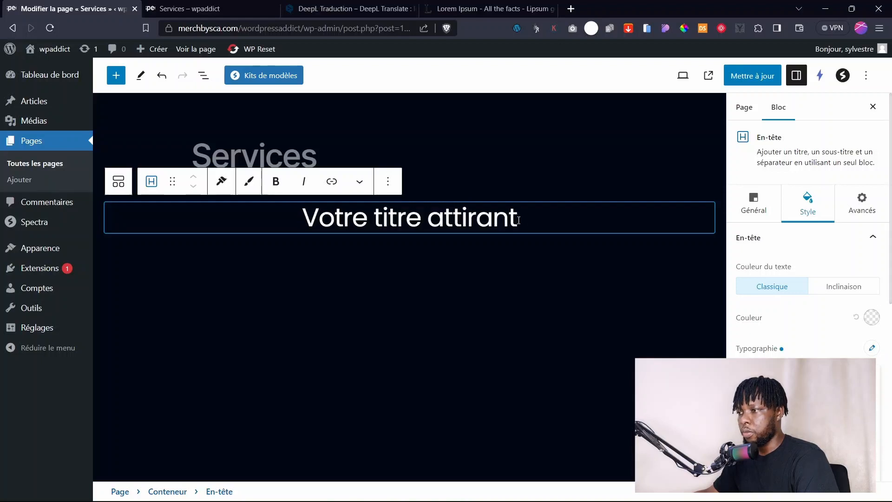
# Retitle the heading 'Nos services' and open the page's block outline.
pyautogui.moveTo(514, 219); pyautogui.dragTo(298, 214)
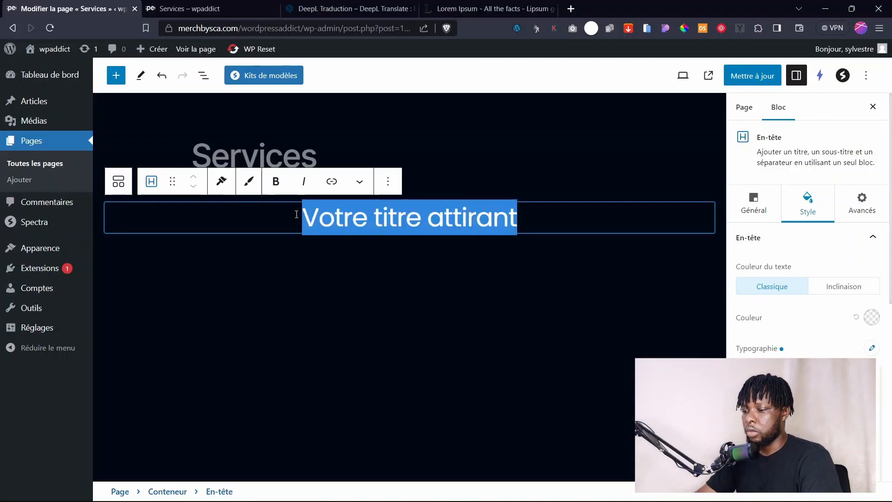
pyautogui.write('Nos ')
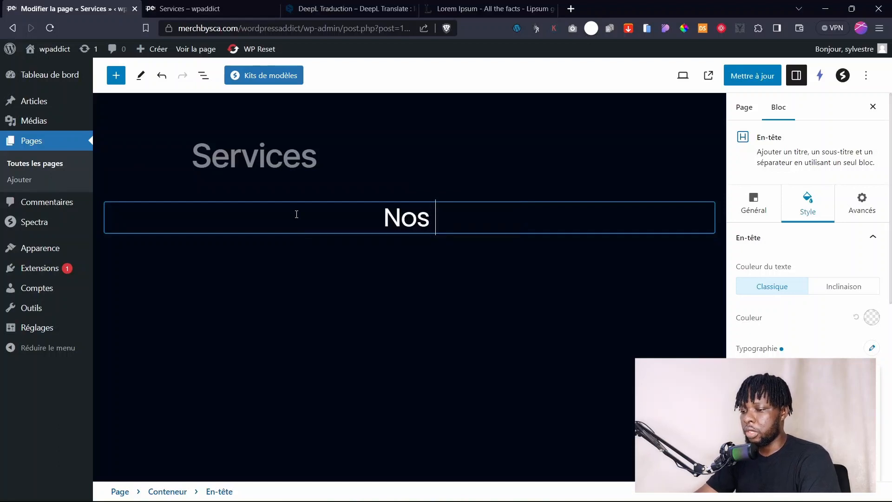
pyautogui.write('services')
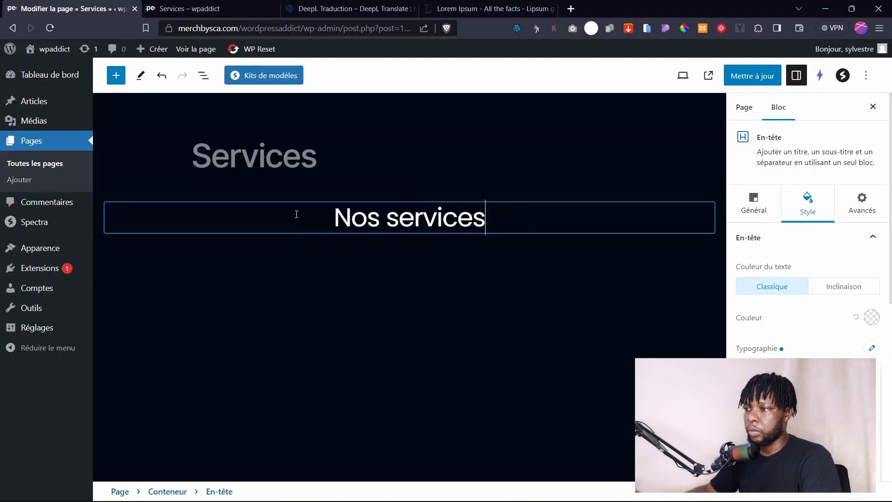
pyautogui.click(385, 275)
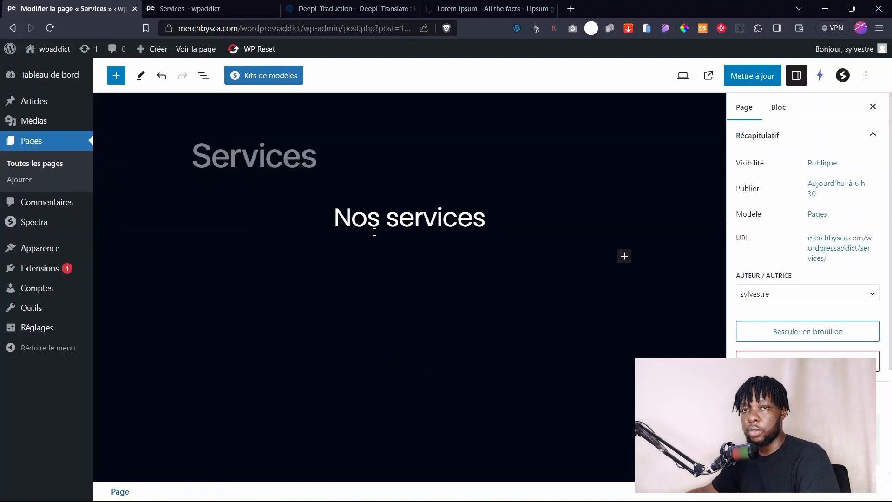
pyautogui.click(502, 230)
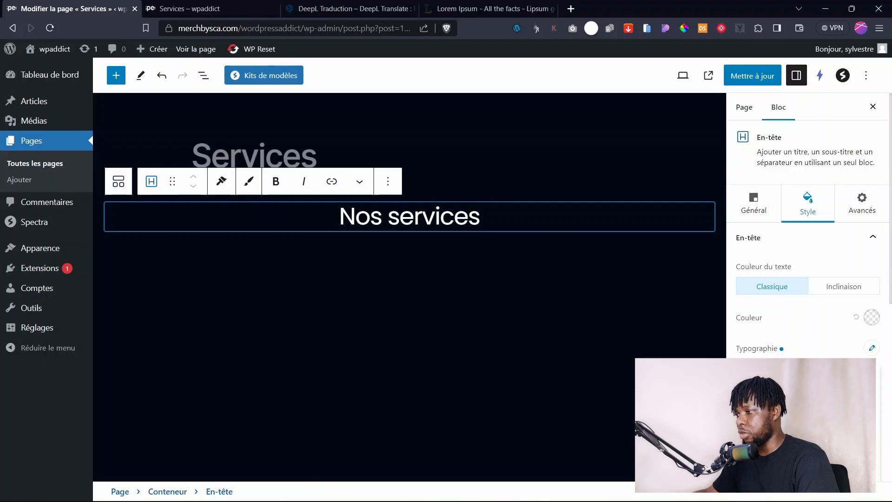
pyautogui.click(427, 280)
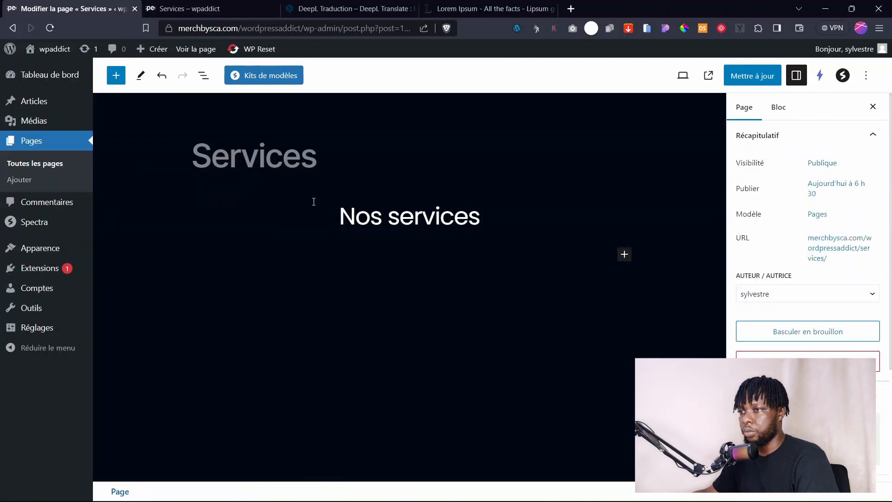
pyautogui.click(314, 201)
pyautogui.click(203, 76)
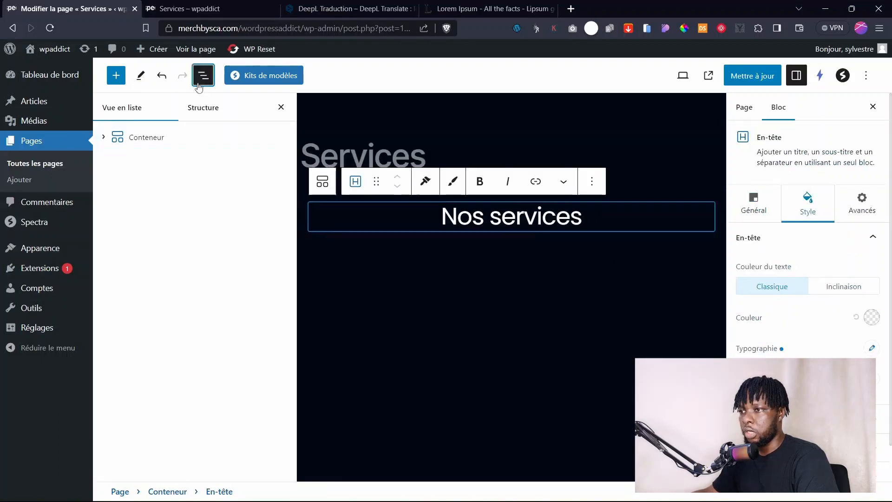
# Resize the hero container and give it a dark grey 10141F background.
pyautogui.click(143, 133)
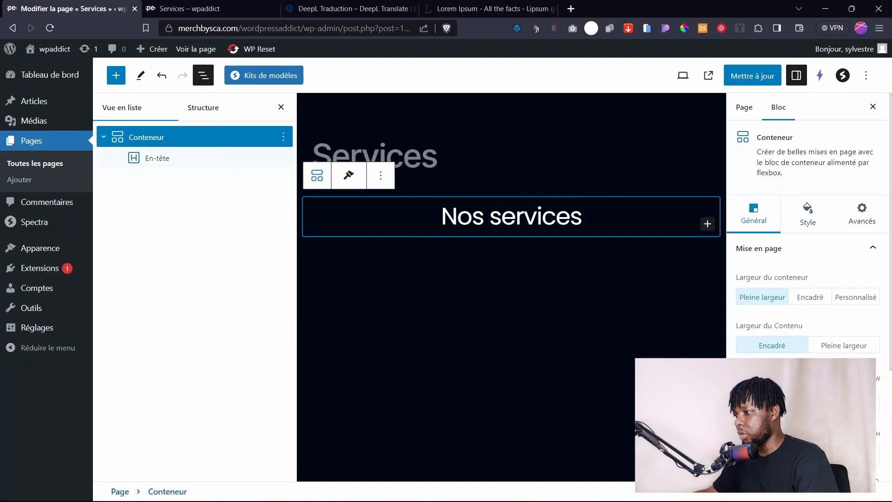
pyautogui.moveTo(740, 455); pyautogui.dragTo(762, 456)
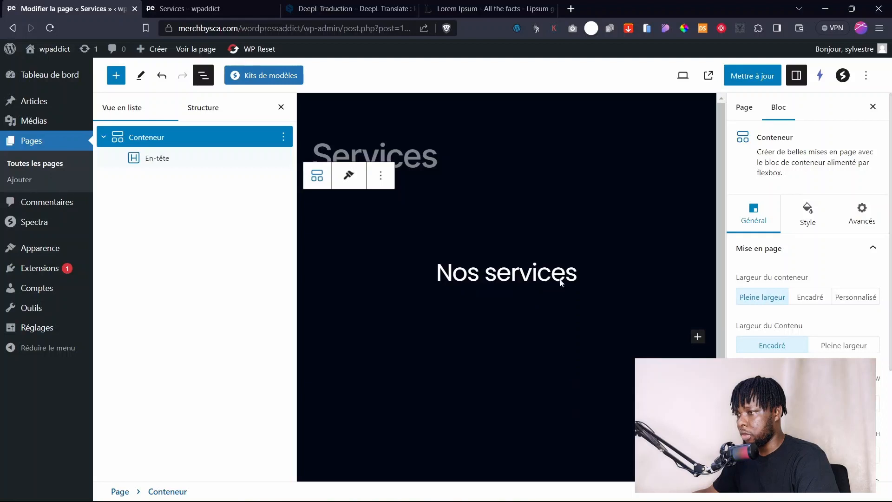
pyautogui.click(149, 137)
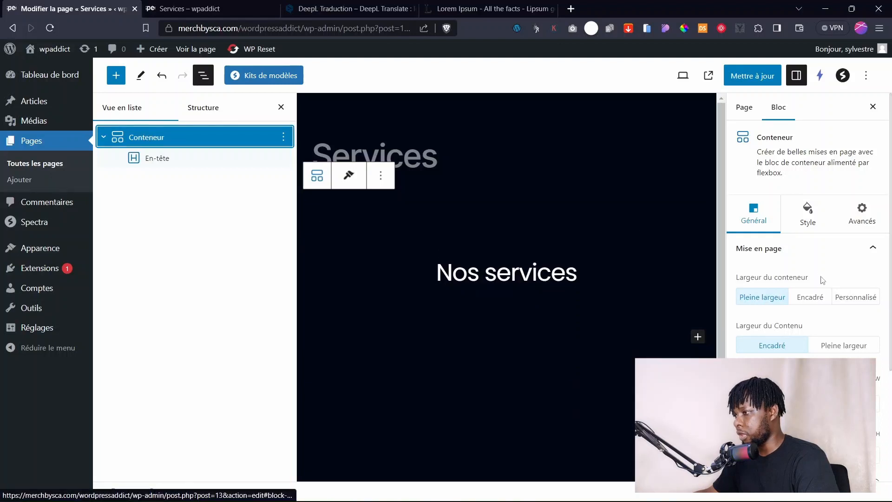
pyautogui.click(803, 222)
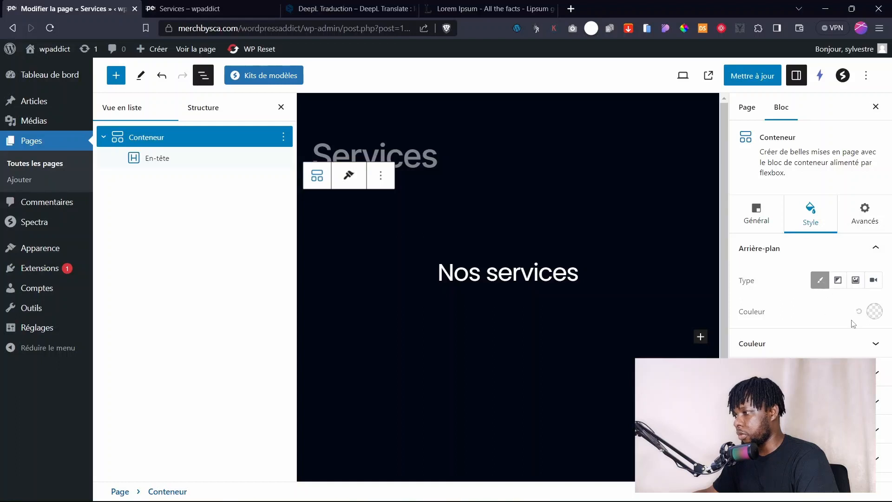
pyautogui.click(874, 311)
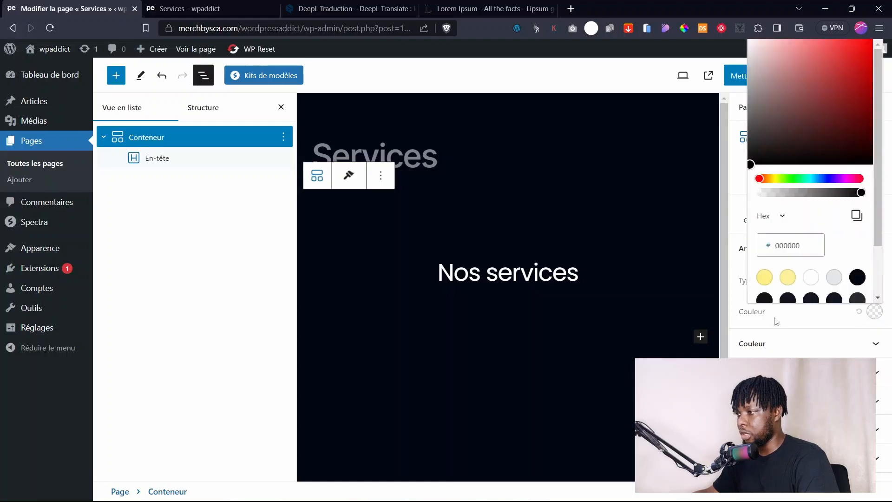
pyautogui.click(811, 297)
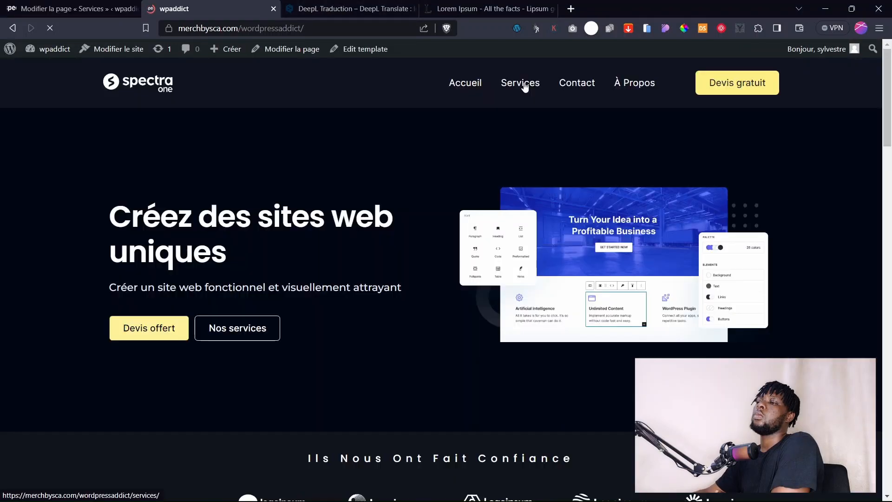
# Check the live Services page, then switch the container background to a blue-purple gradient.
pyautogui.click(525, 87)
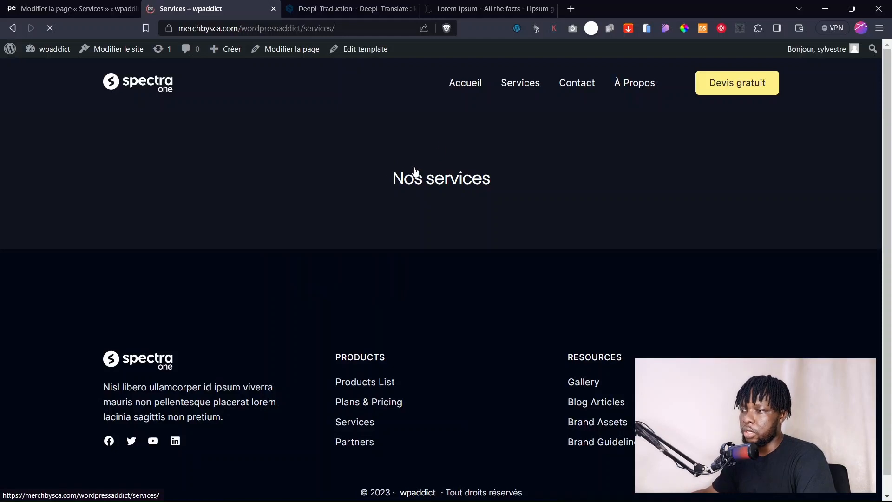
pyautogui.click(101, 5)
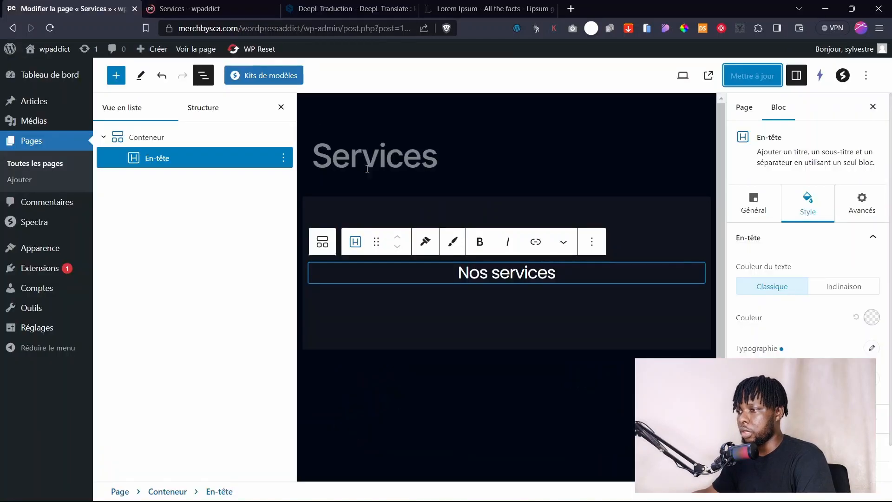
pyautogui.click(435, 207)
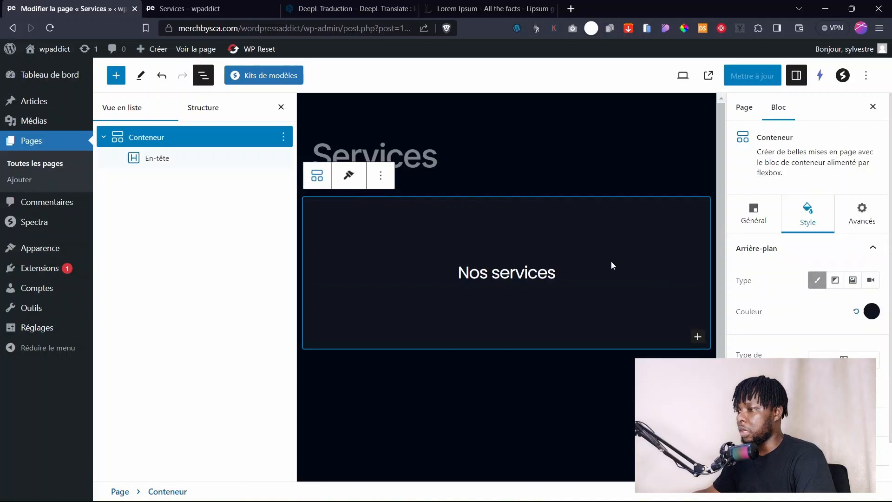
pyautogui.click(835, 281)
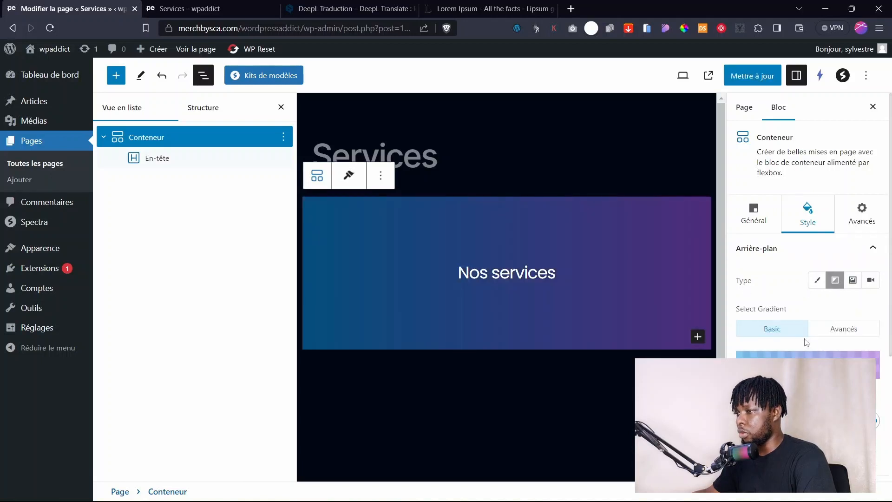
# Set the hero container background to the code-on-screen keyboard photo.
pyautogui.click(851, 280)
pyautogui.click(813, 345)
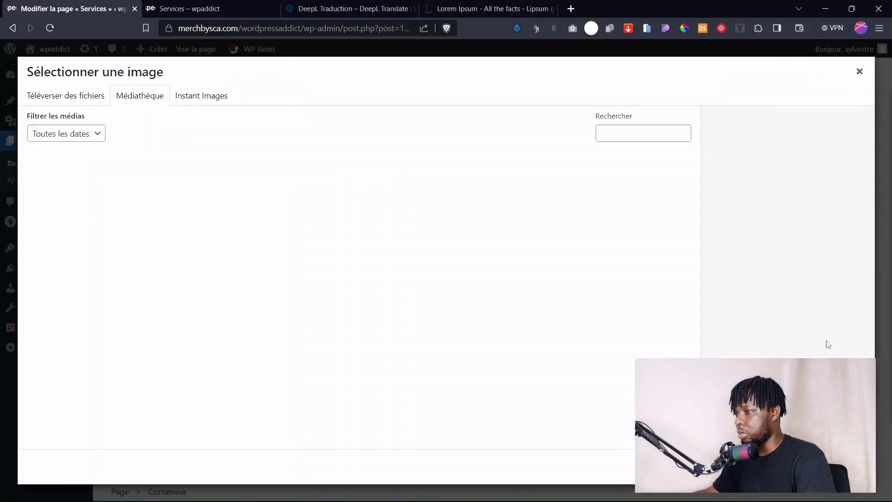
pyautogui.click(310, 180)
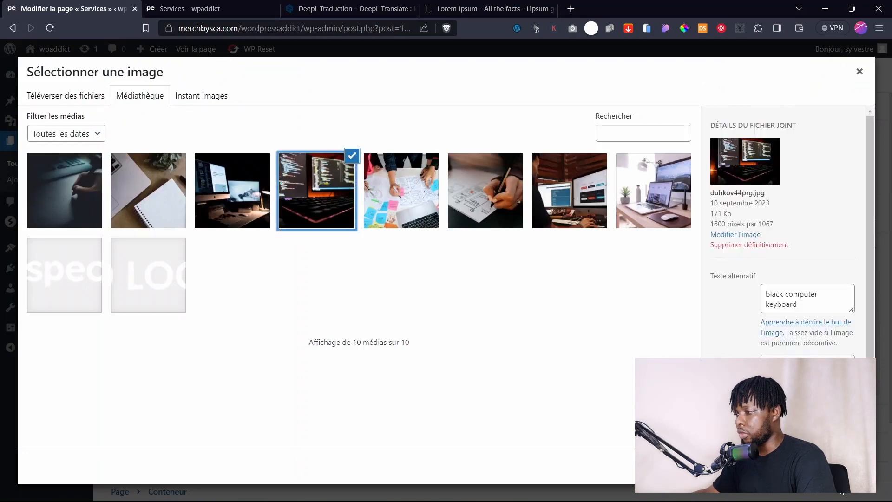
pyautogui.click(839, 466)
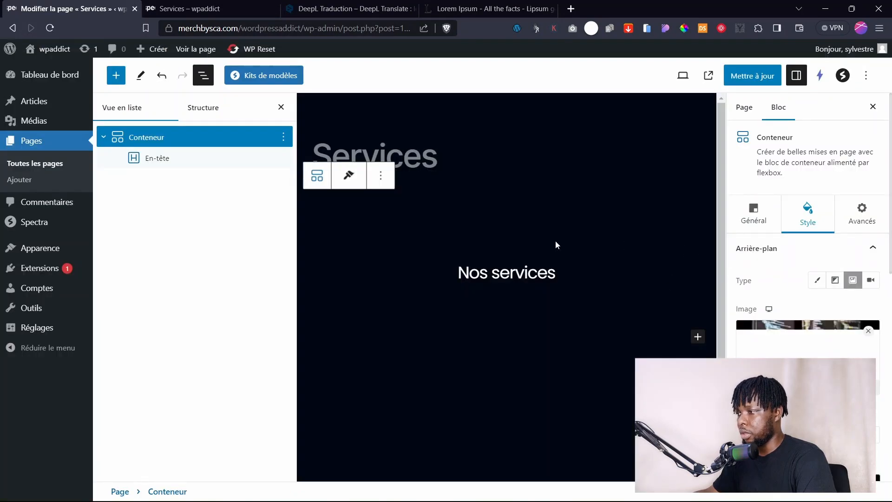
# Add a black colour overlay over the hero background image at 0.9 opacity.
pyautogui.scroll(-4, 826, 354)
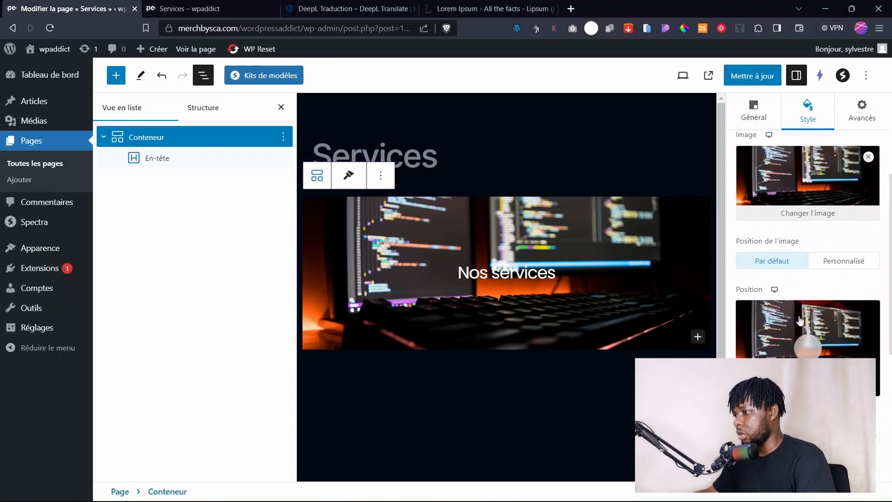
pyautogui.moveTo(737, 311); pyautogui.dragTo(767, 323)
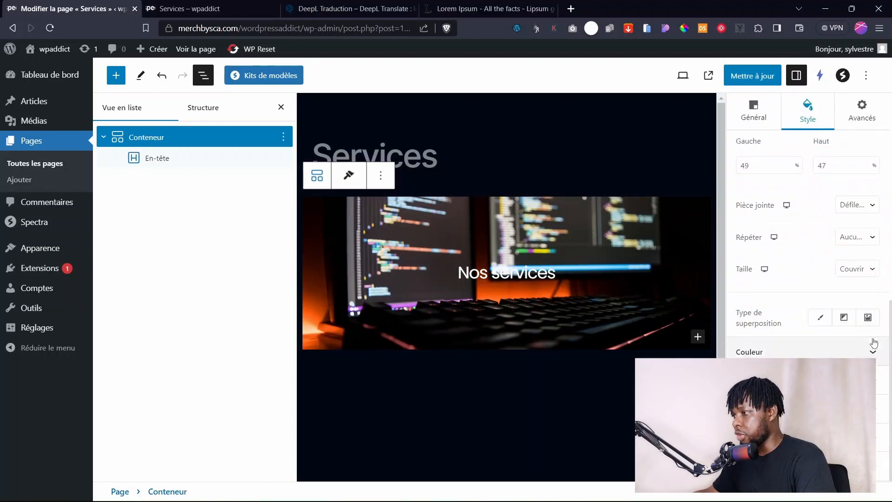
pyautogui.click(820, 318)
pyautogui.click(867, 353)
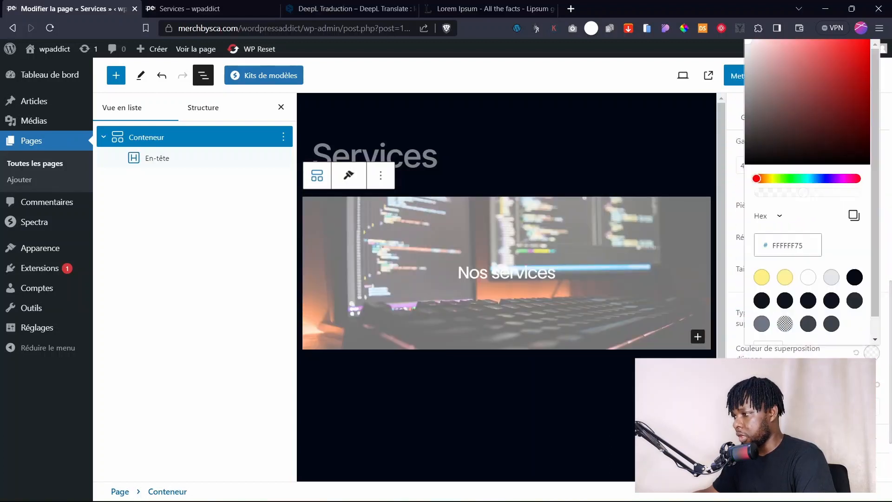
pyautogui.click(761, 307)
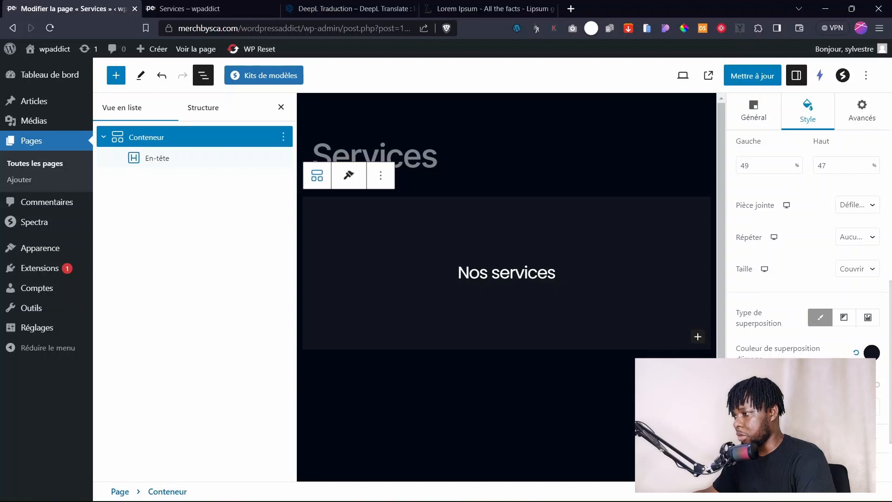
pyautogui.moveTo(838, 407); pyautogui.dragTo(811, 407)
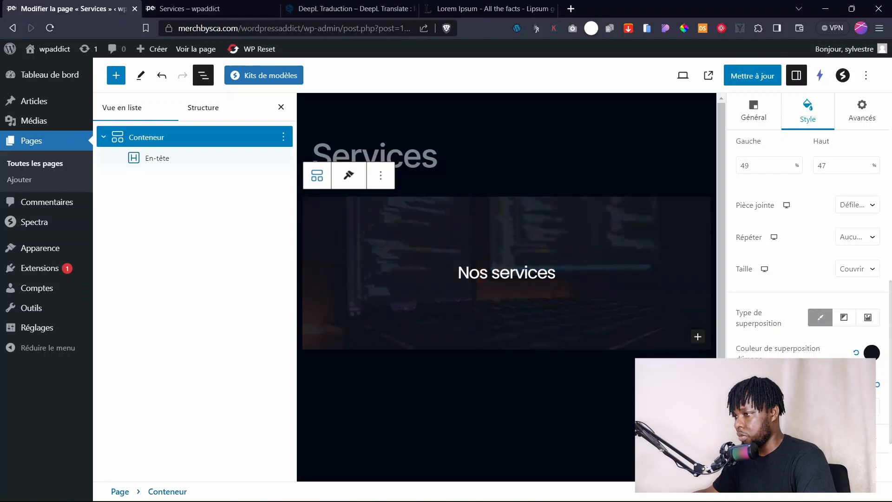
# Save the Services page and reload the live page to check the new hero.
pyautogui.click(771, 76)
pyautogui.click(182, 6)
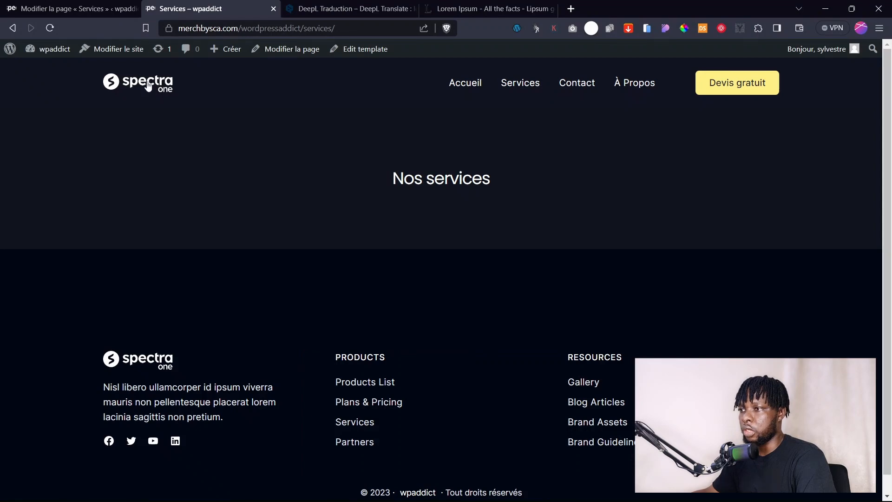
pyautogui.click(515, 83)
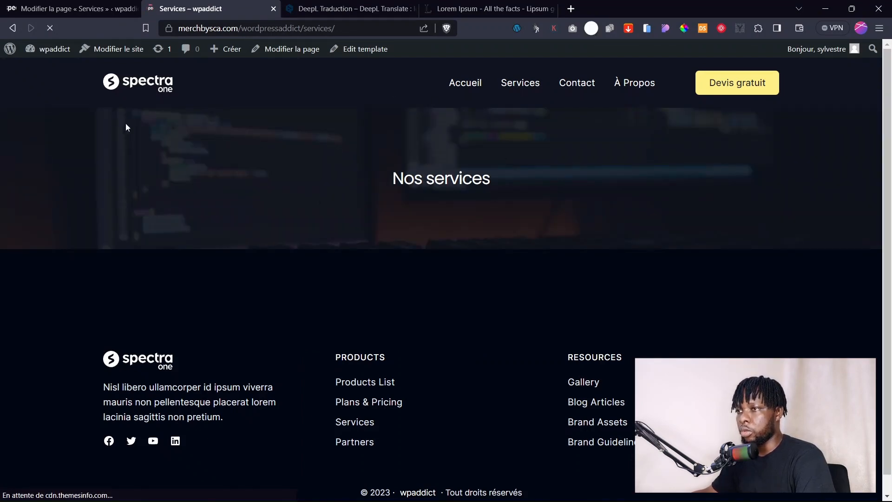
pyautogui.click(74, 8)
pyautogui.scroll(-2, 795, 321)
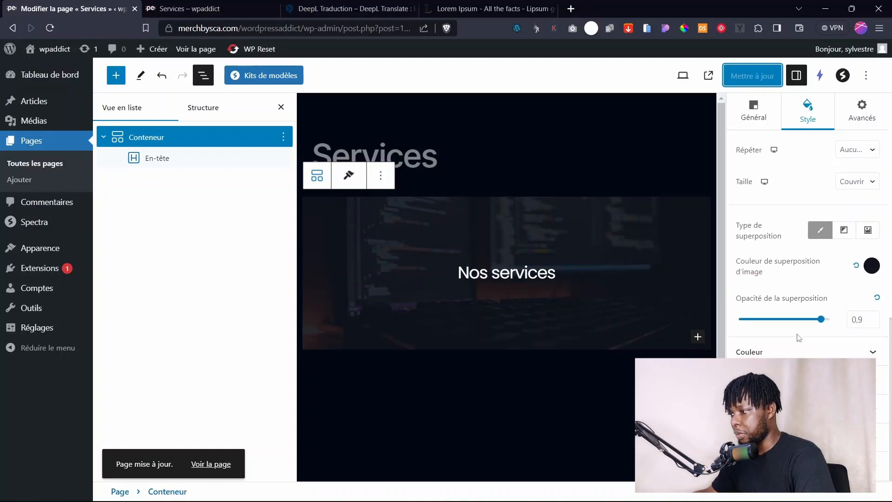
# Add a Brosse À Vagues bottom shape divider to the hero and shrink it to a thin strip.
pyautogui.click(790, 438)
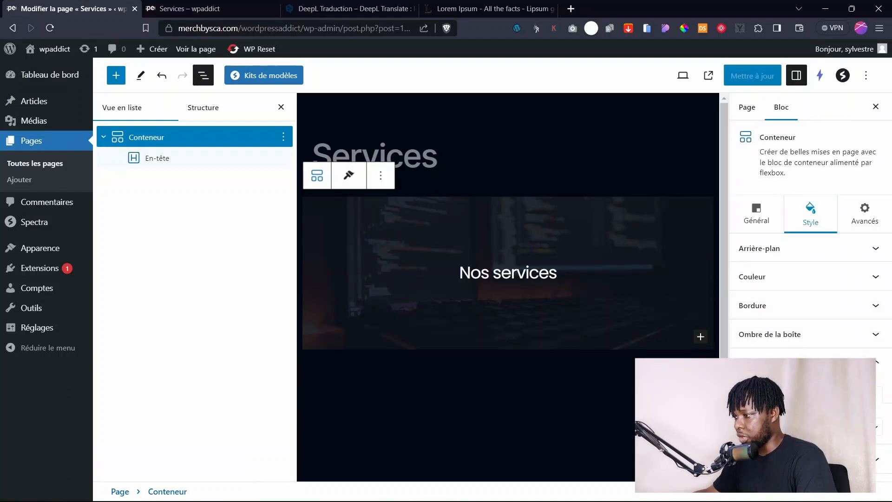
pyautogui.click(826, 426)
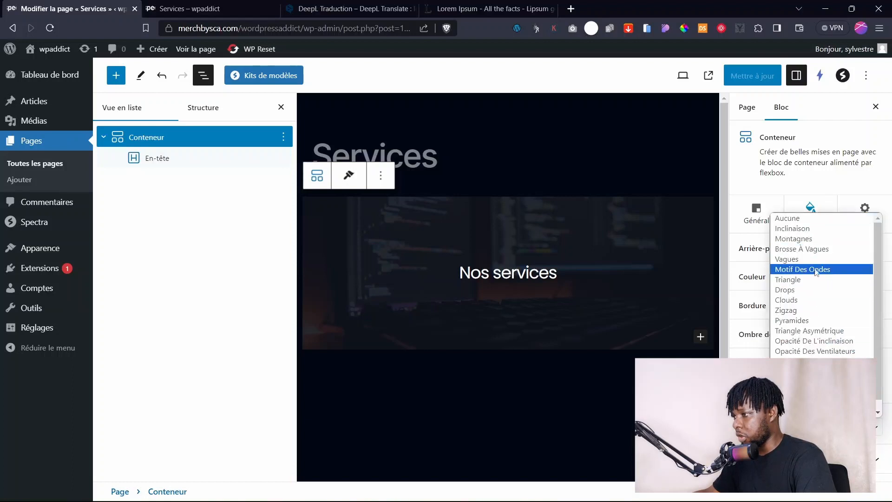
pyautogui.click(802, 249)
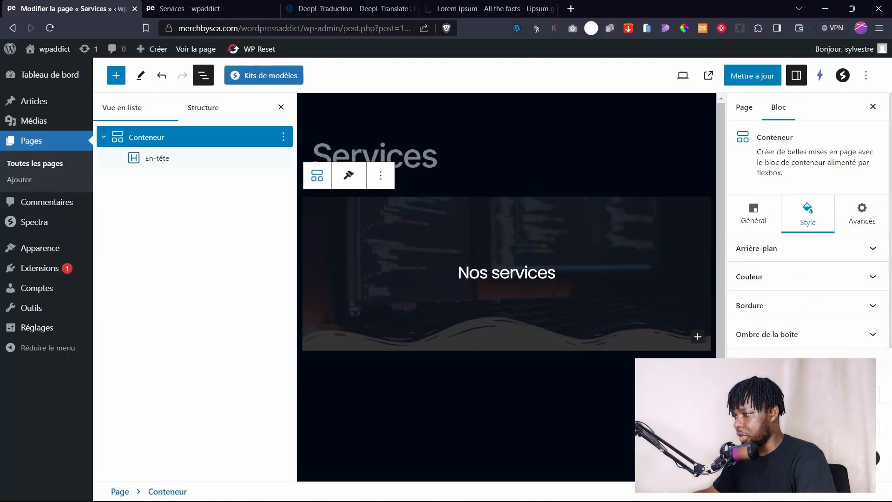
pyautogui.scroll(-5, 803, 319)
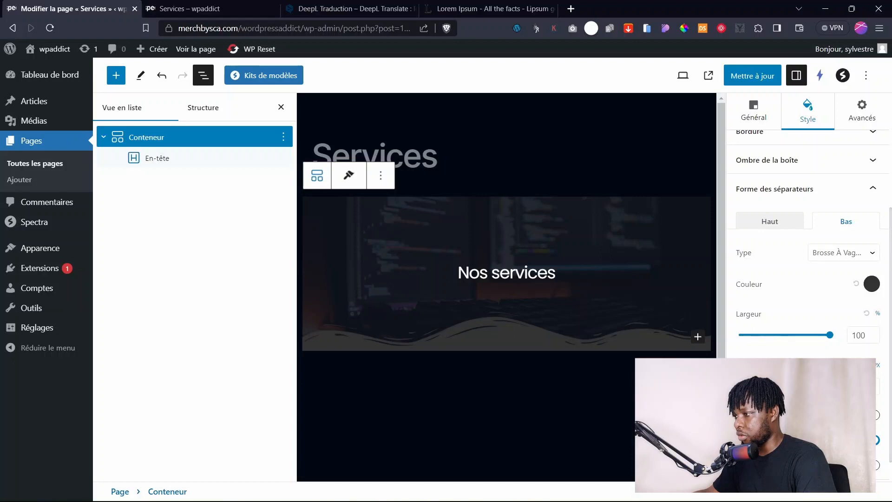
pyautogui.moveTo(758, 386)
pyautogui.mouseDown()
pyautogui.moveTo(823, 386)
pyautogui.moveTo(746, 386)
pyautogui.mouseUp()
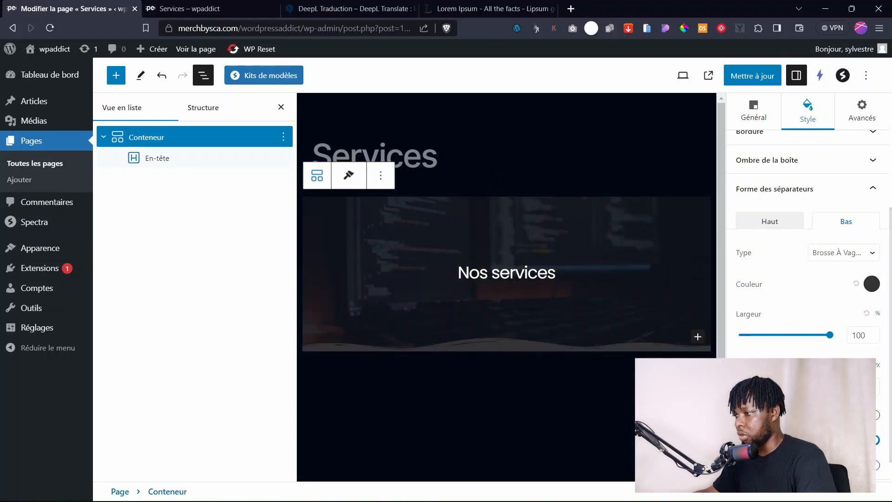
pyautogui.scroll(1, 859, 334)
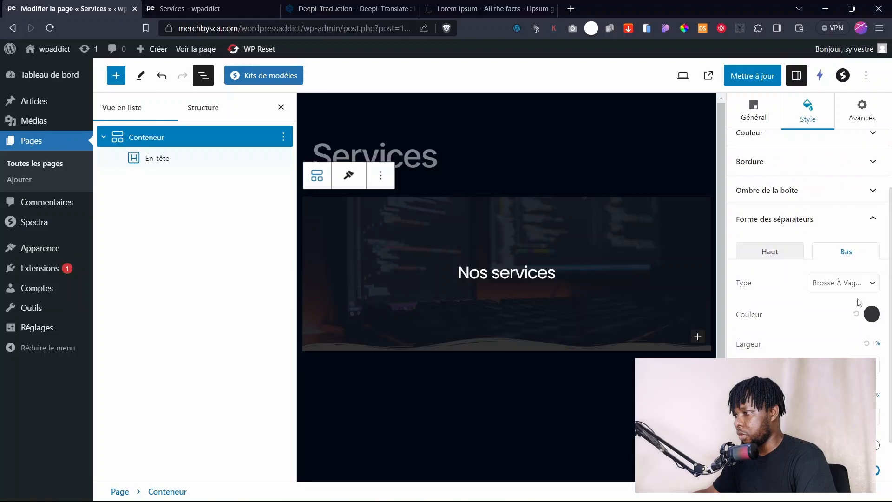
# Colour the bottom divider dark black #020714 to match the page background.
pyautogui.click(871, 316)
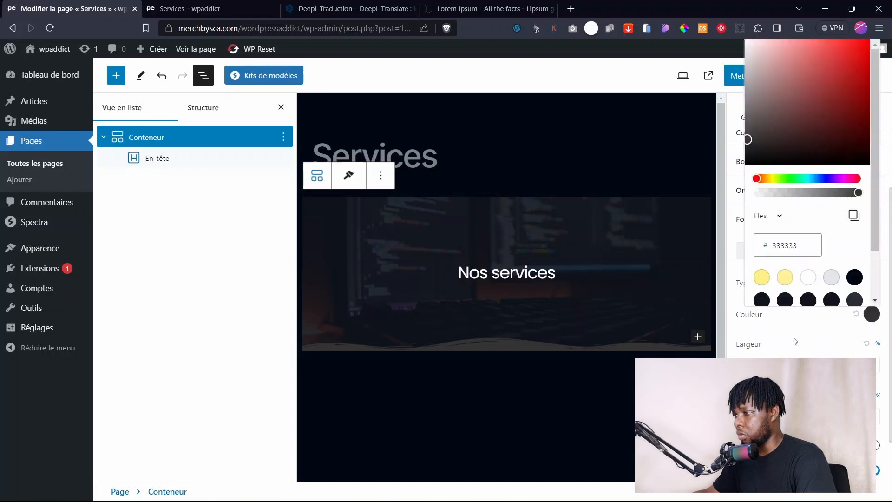
pyautogui.click(857, 318)
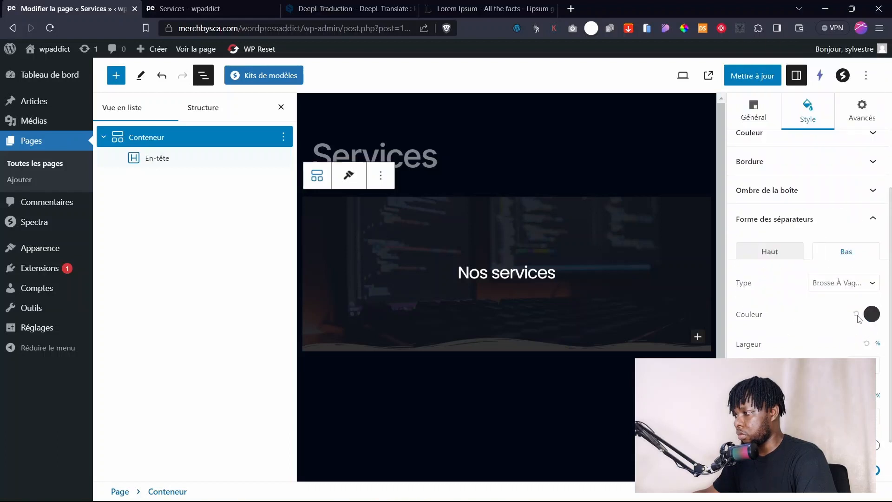
pyautogui.click(874, 316)
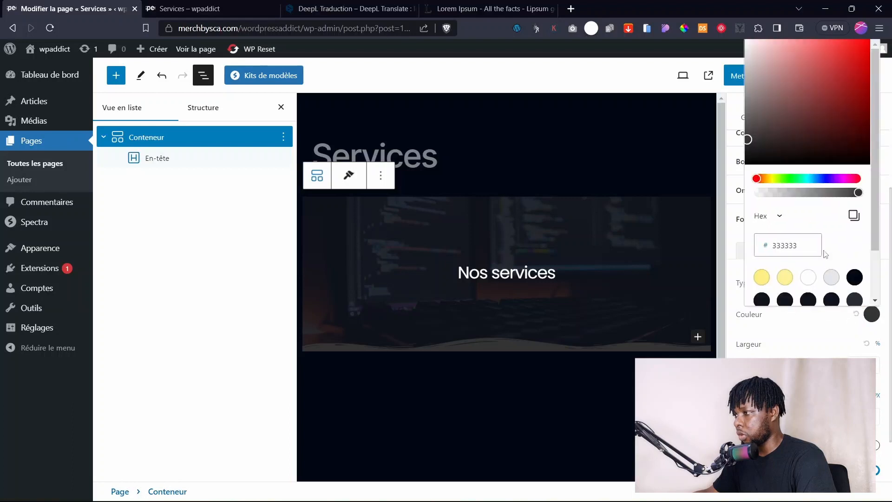
pyautogui.moveTo(787, 192); pyautogui.dragTo(821, 205)
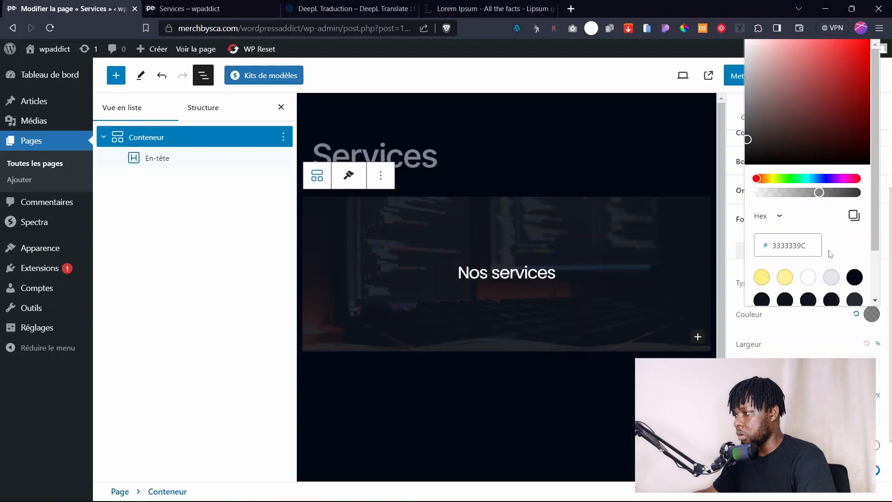
pyautogui.click(855, 277)
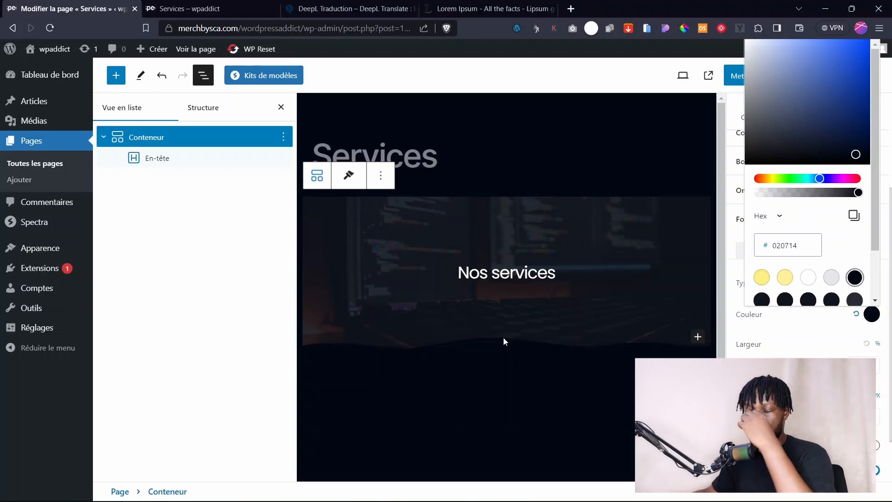
pyautogui.click(732, 234)
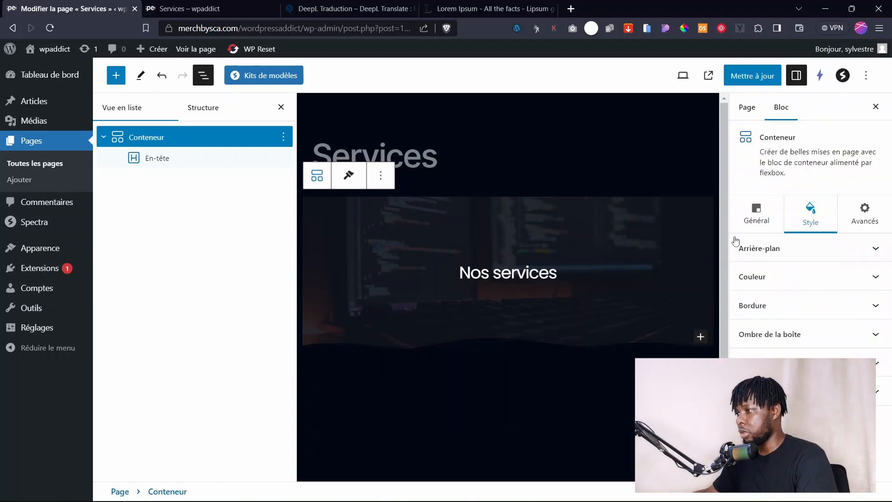
# Update the Services page, reload the live tab to see the wave-edged hero, and return to the editor.
pyautogui.click(752, 75)
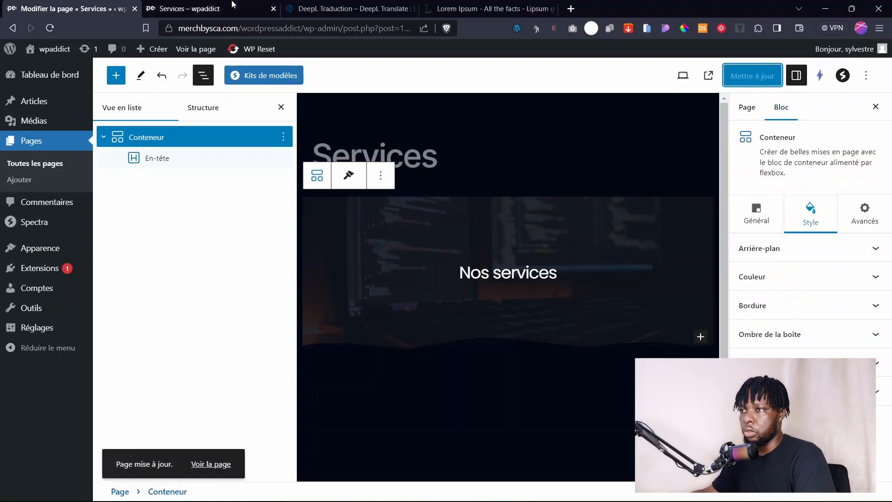
pyautogui.click(200, 8)
pyautogui.click(517, 86)
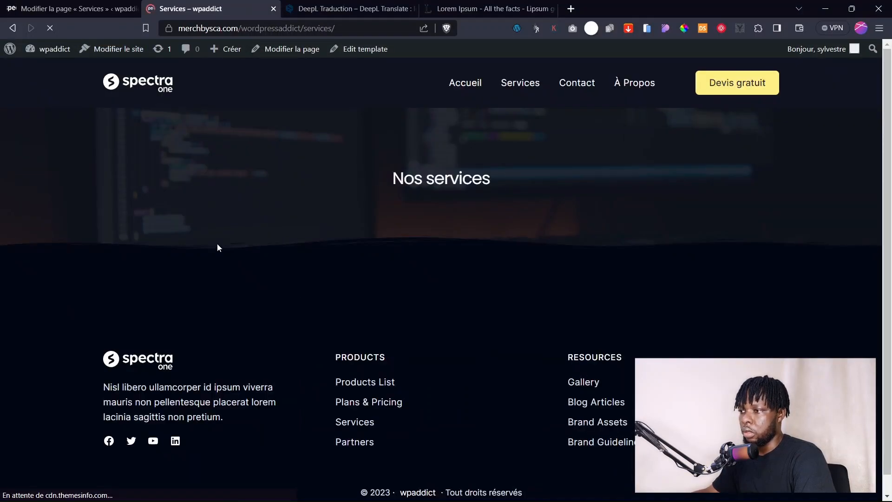
pyautogui.moveTo(890, 175)
pyautogui.mouseDown()
pyautogui.moveTo(890, 213)
pyautogui.moveTo(890, 175)
pyautogui.mouseUp()
pyautogui.click(96, 13)
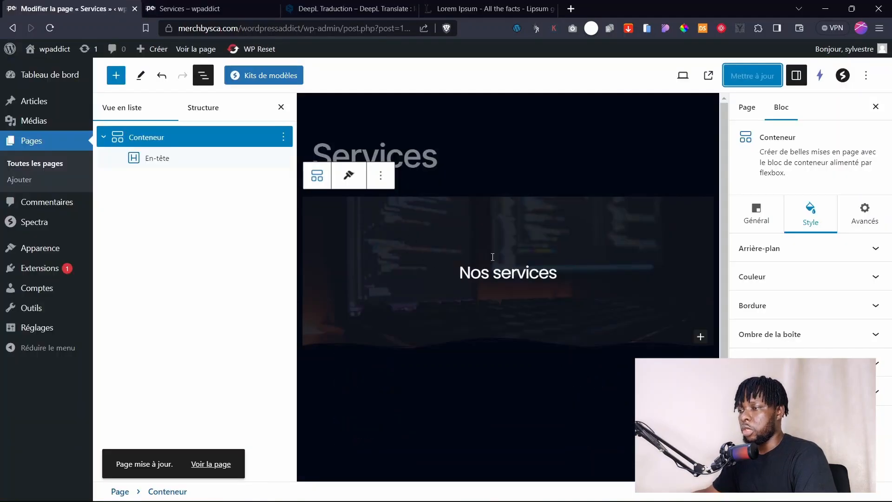
pyautogui.click(188, 6)
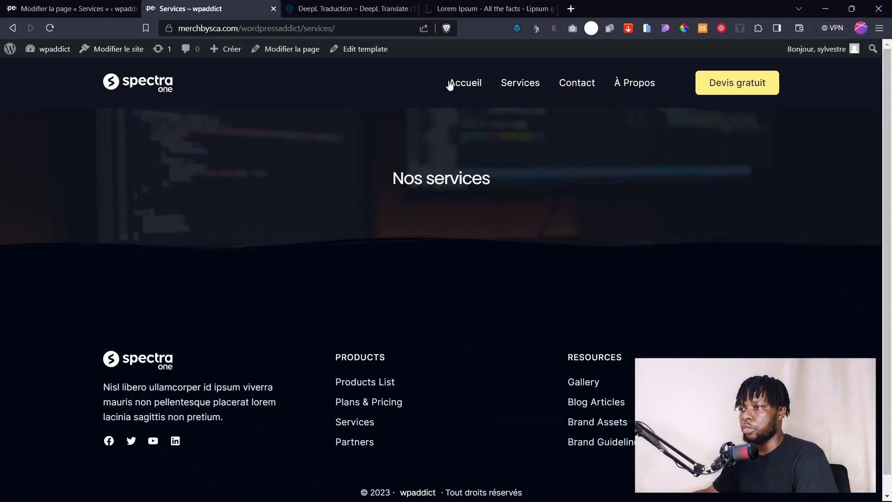
pyautogui.click(49, 5)
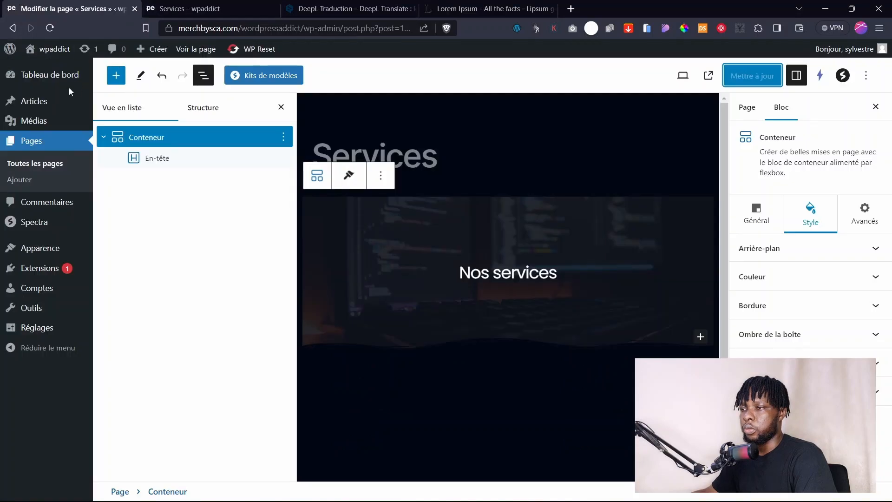
# Open the Accueil page in the editor from the all-pages list in a new tab.
pyautogui.rightClick(26, 158)
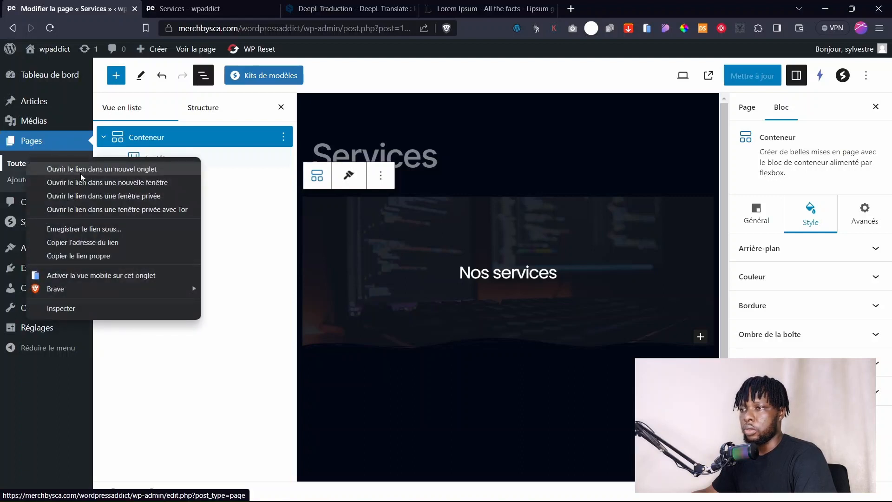
pyautogui.click(81, 176)
pyautogui.click(209, 8)
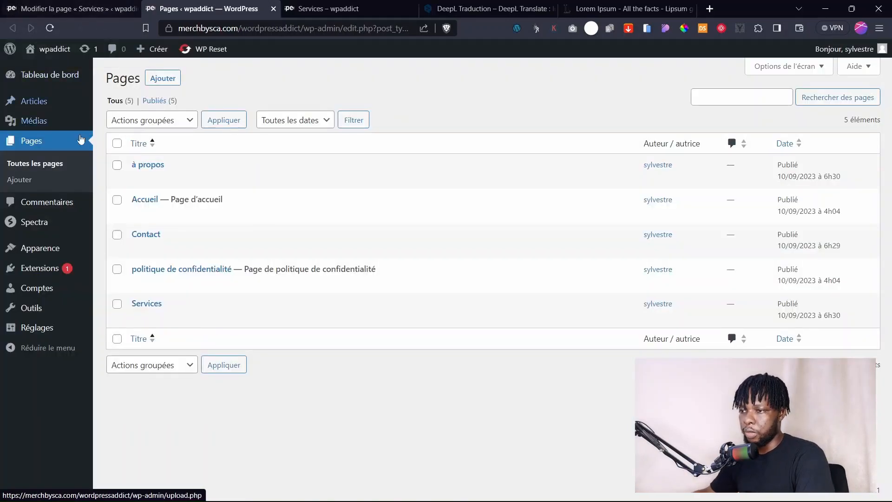
pyautogui.moveTo(161, 250)
pyautogui.click(146, 214)
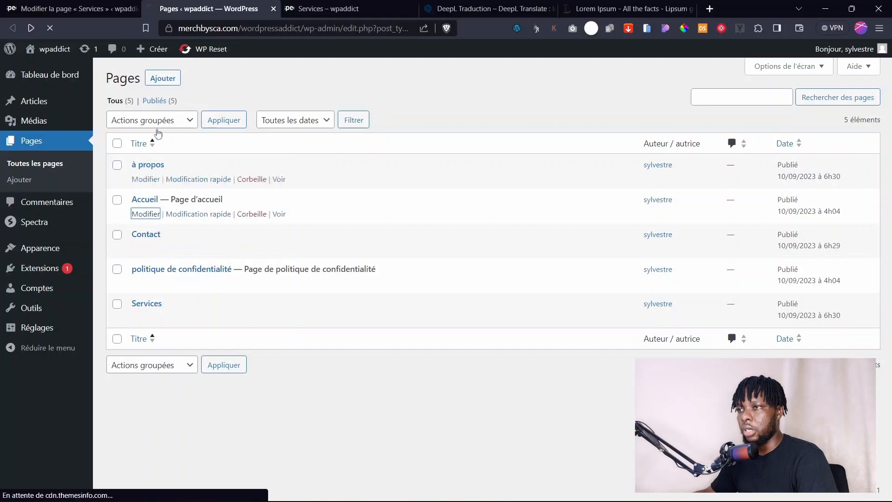
pyautogui.moveTo(111, 3); pyautogui.dragTo(79, 7)
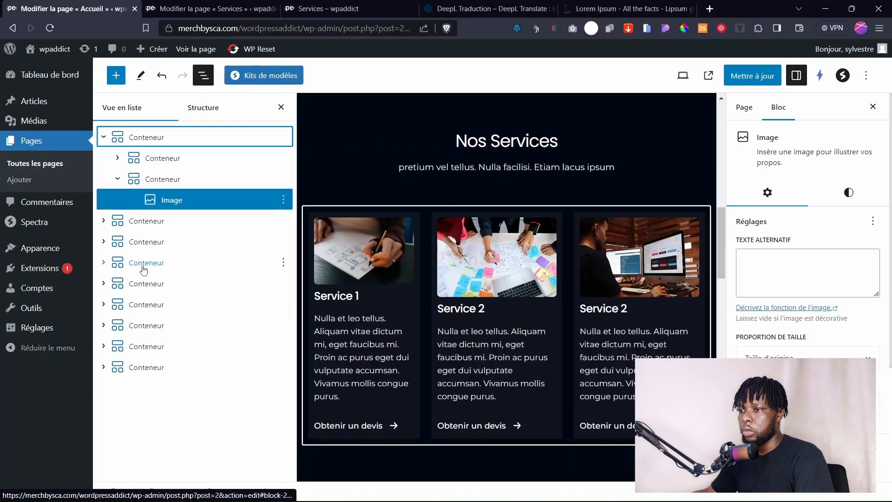
# Save the three service cards container as a synced composition named 'services'.
pyautogui.click(268, 264)
pyautogui.click(284, 263)
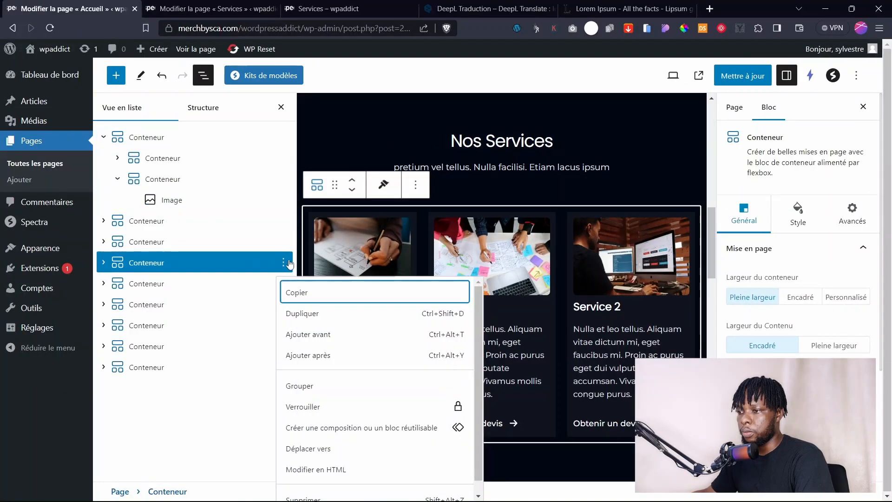
pyautogui.scroll(-1, 327, 417)
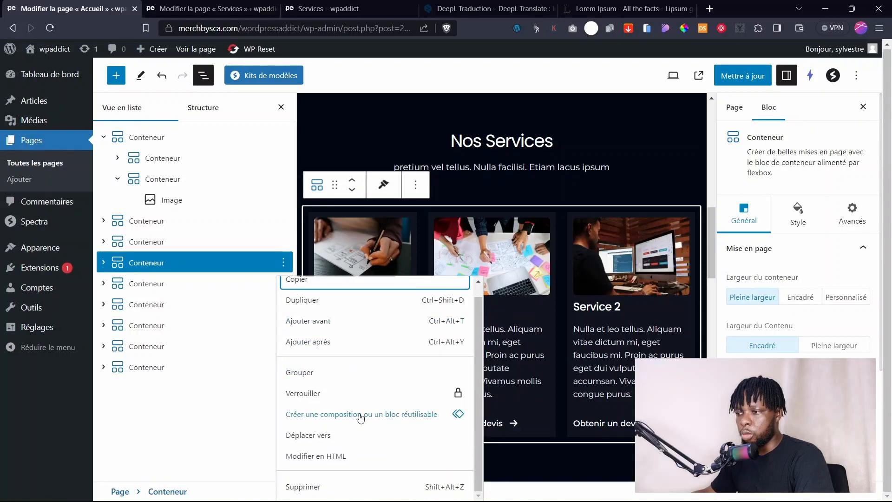
pyautogui.click(331, 418)
pyautogui.click(352, 287)
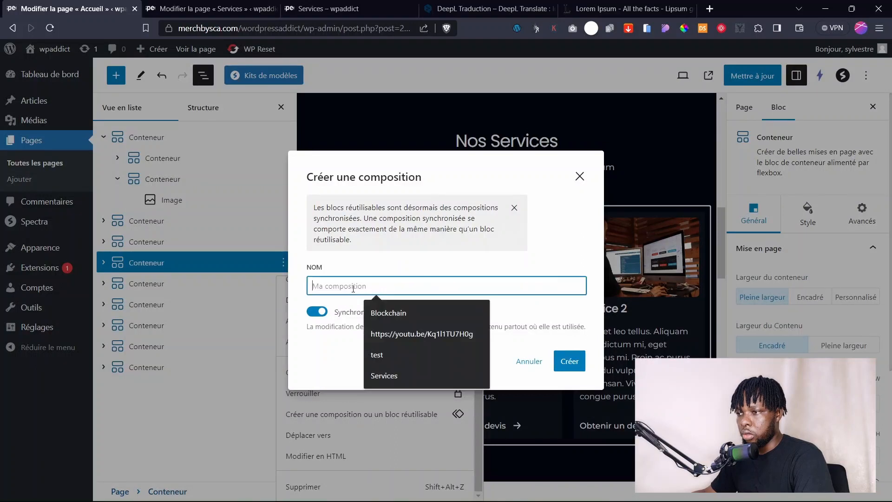
pyautogui.write('ser')
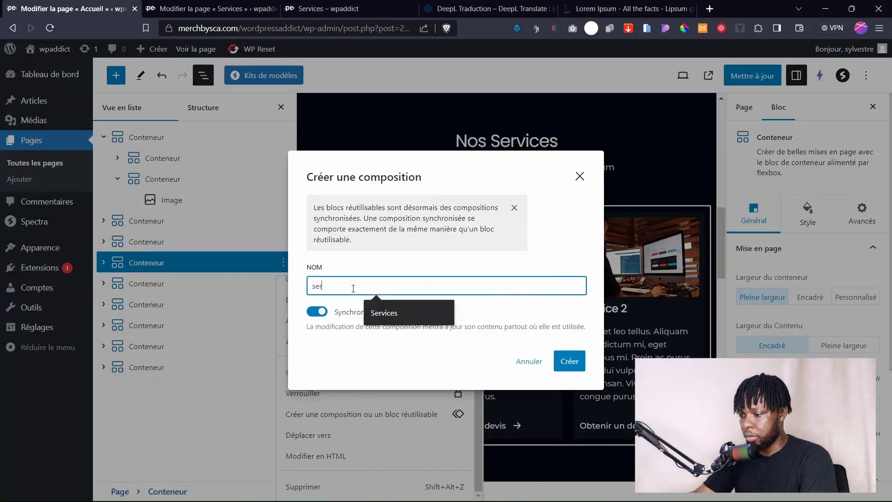
pyautogui.write('vices')
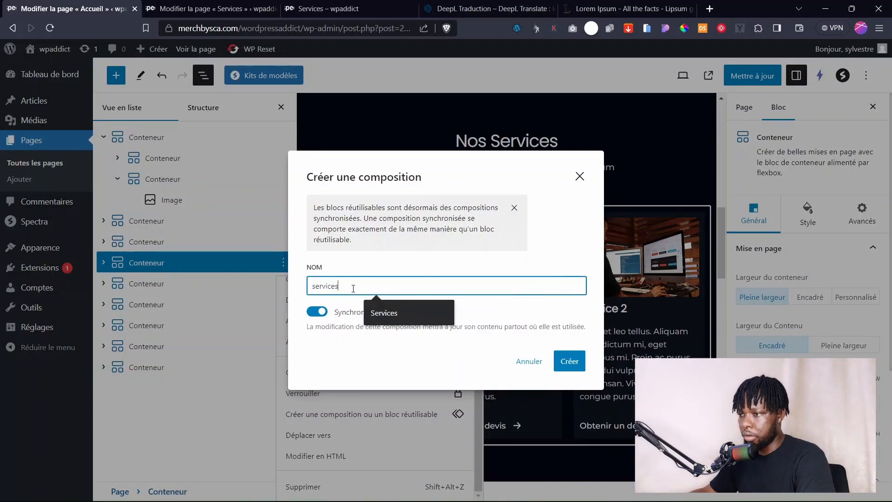
pyautogui.click(370, 325)
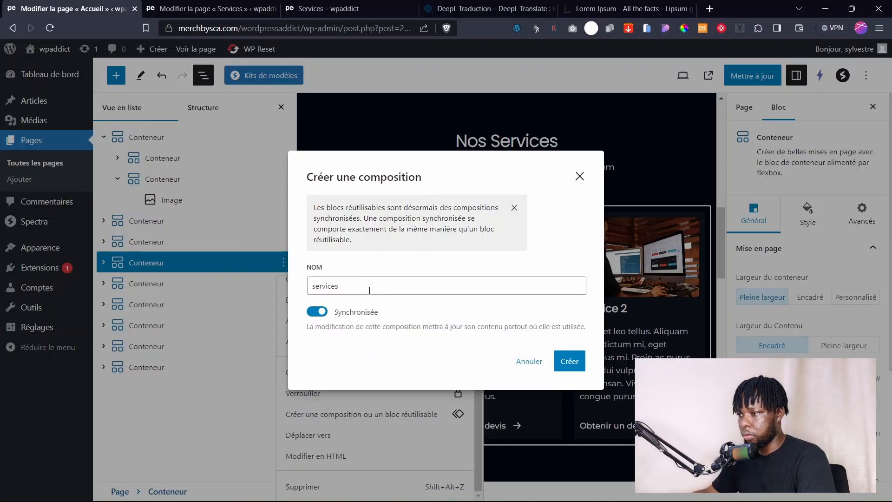
pyautogui.click(569, 361)
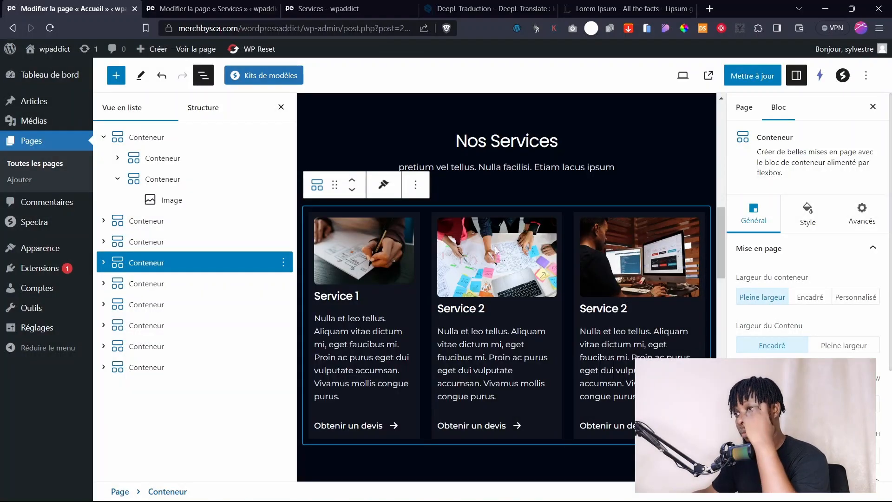
# Insert the synced 'services' pattern below the Nos services hero on the Services page.
pyautogui.click(194, 6)
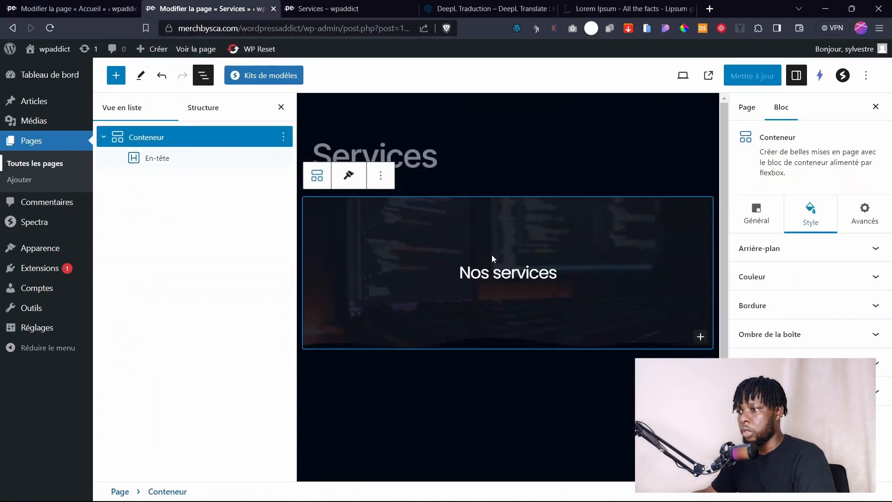
pyautogui.click(703, 321)
pyautogui.click(622, 293)
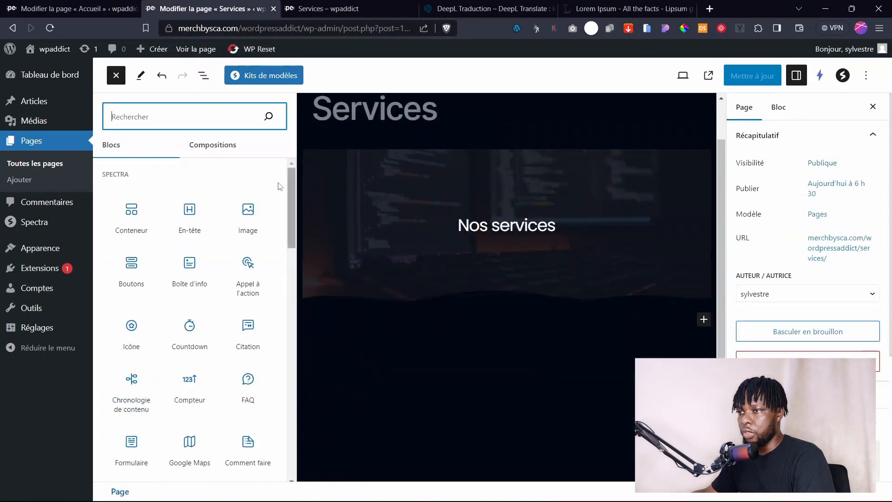
pyautogui.click(203, 144)
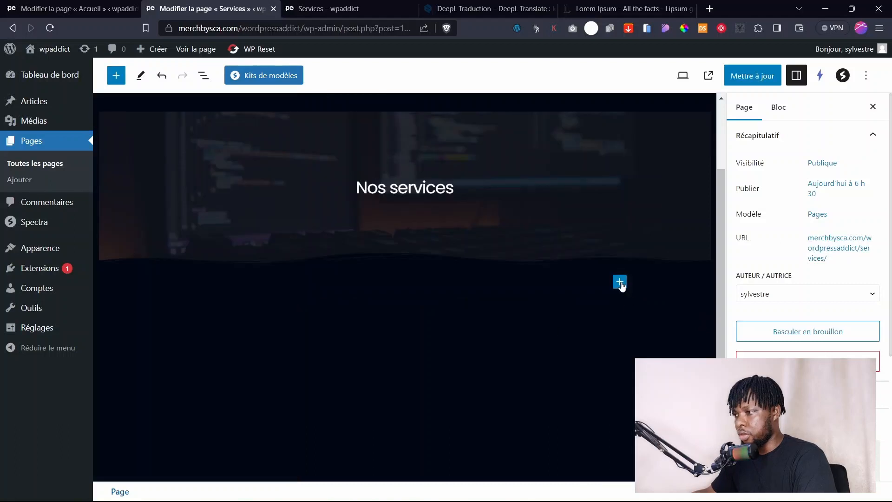
pyautogui.click(620, 283)
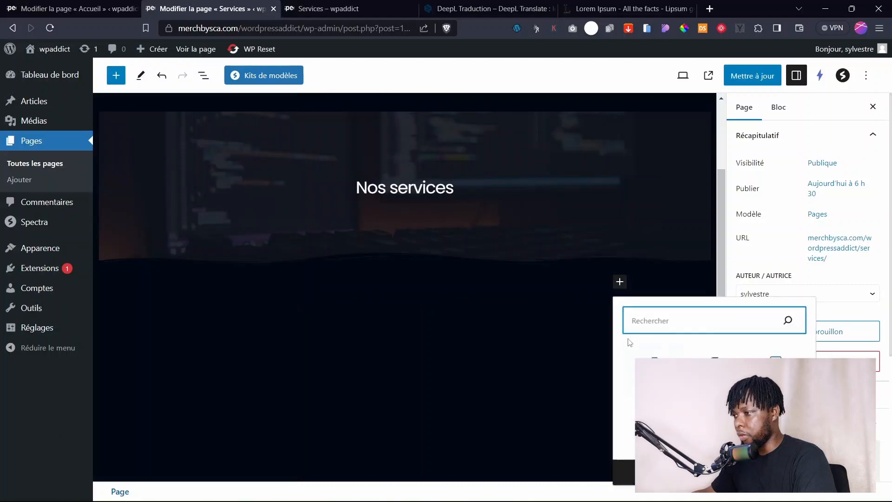
pyautogui.write('serv')
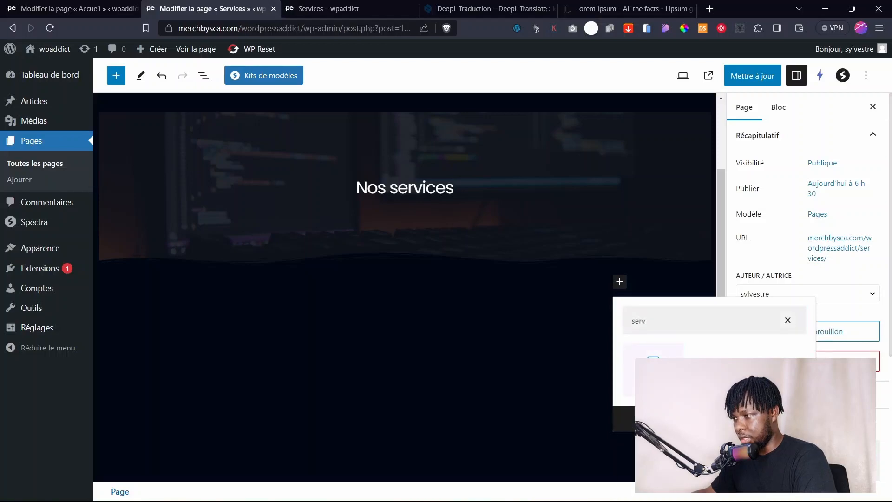
pyautogui.click(652, 367)
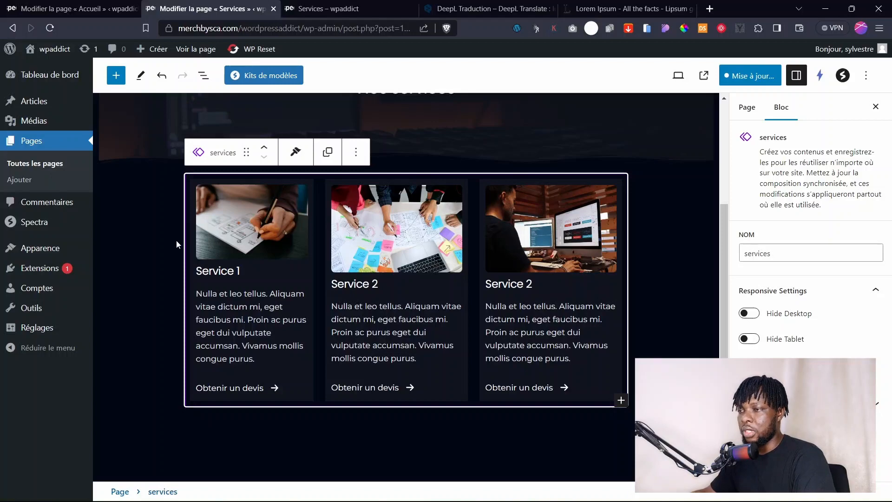
# Save the page and composition, then check the three service cards on the live page.
pyautogui.click(746, 76)
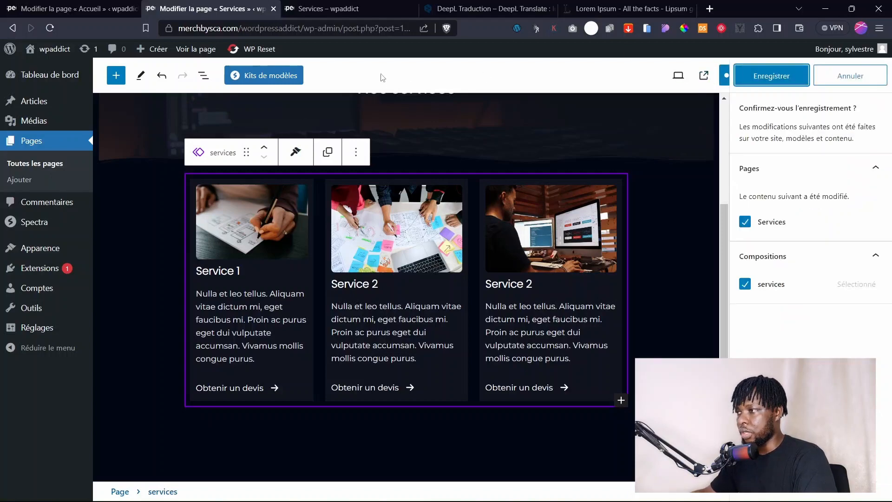
pyautogui.click(766, 76)
pyautogui.click(325, 8)
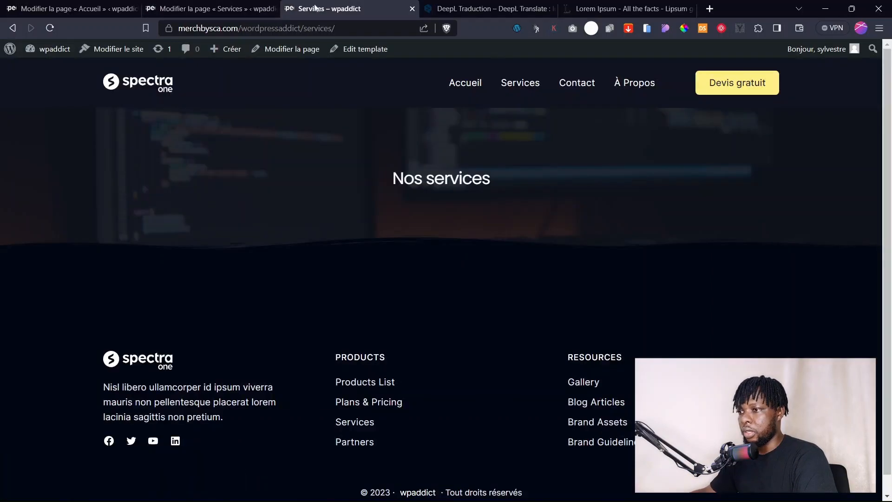
pyautogui.click(502, 86)
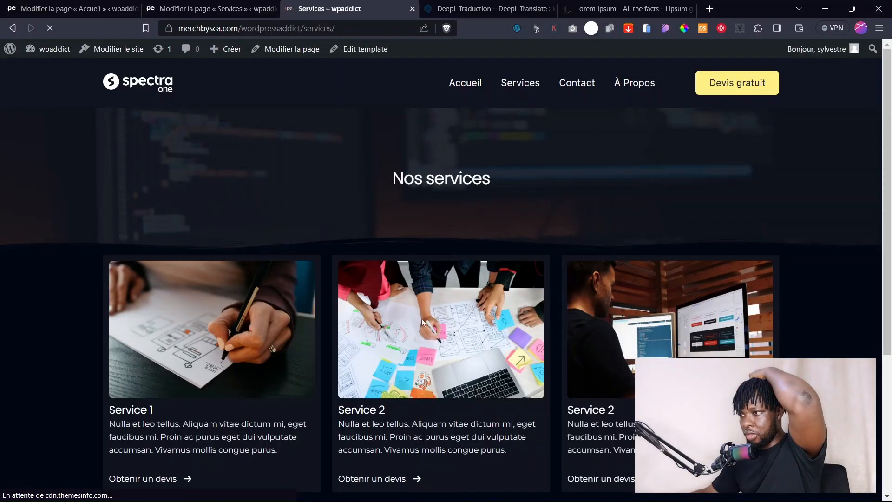
pyautogui.scroll(-4, 425, 324)
pyautogui.scroll(4, 424, 324)
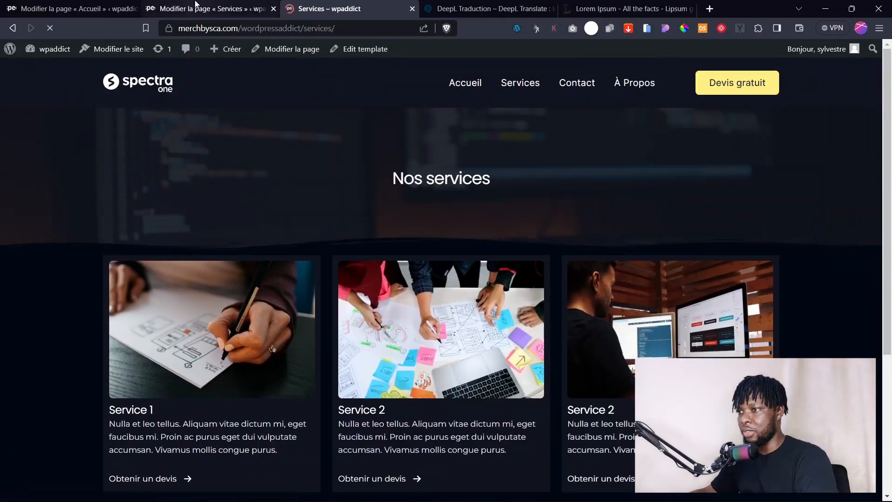
pyautogui.click(209, 8)
pyautogui.click(185, 222)
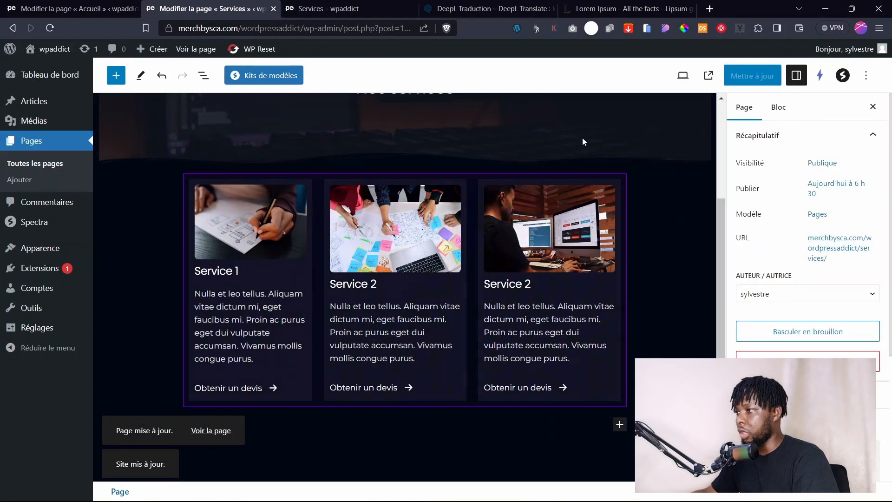
pyautogui.scroll(-3, 213, 141)
pyautogui.hotkey('ctrl', 'shift', 'Tab')
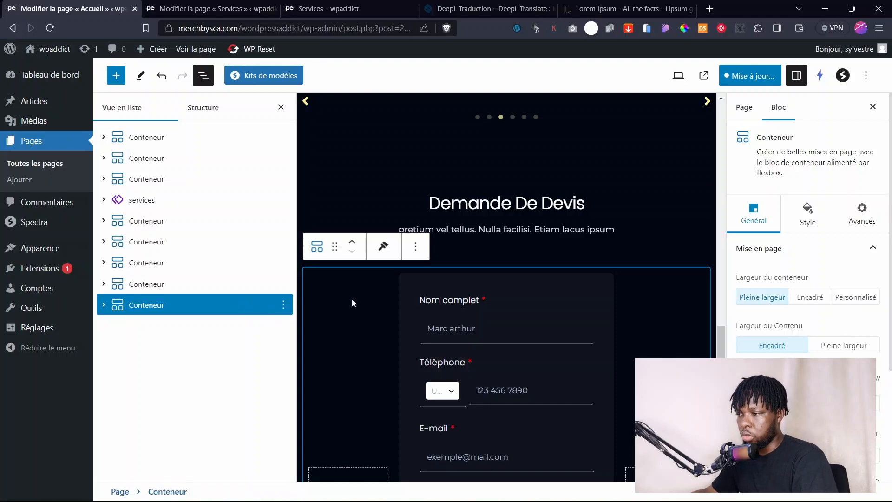
# Make the Accueil quote form container a synced 'Devis form' composition, then reload the Services editor.
pyautogui.click(283, 305)
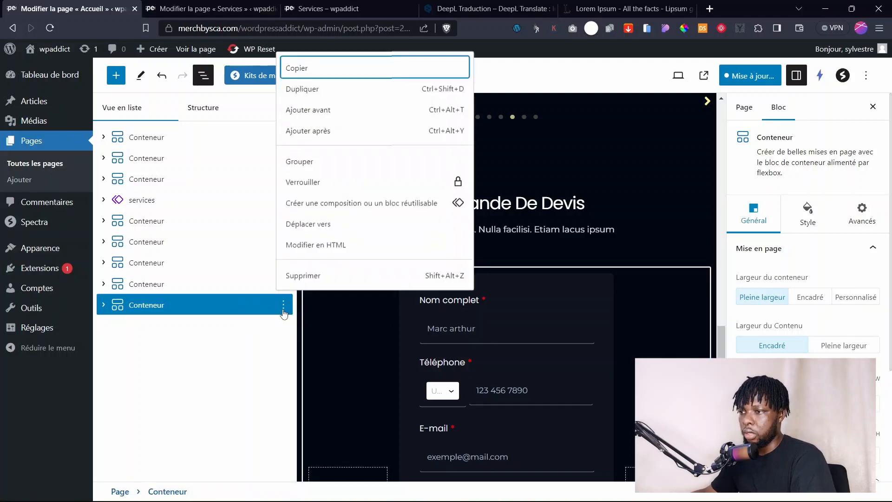
pyautogui.click(338, 204)
pyautogui.click(371, 285)
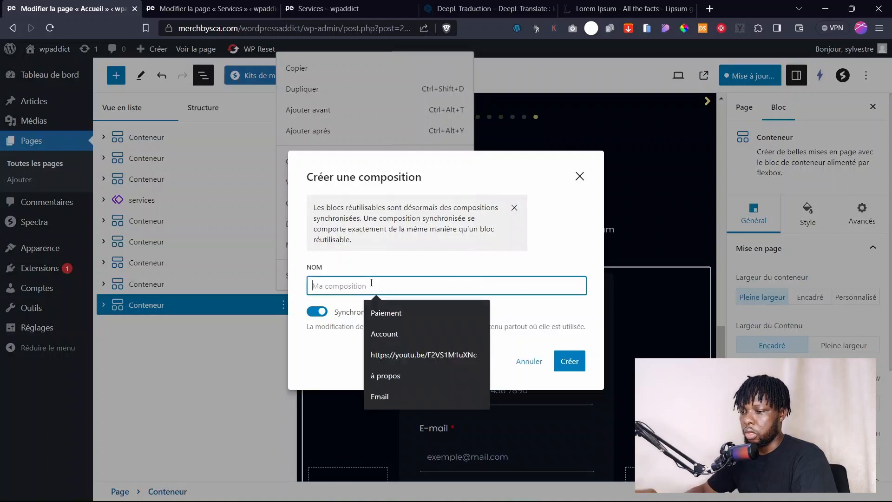
pyautogui.write('Dev')
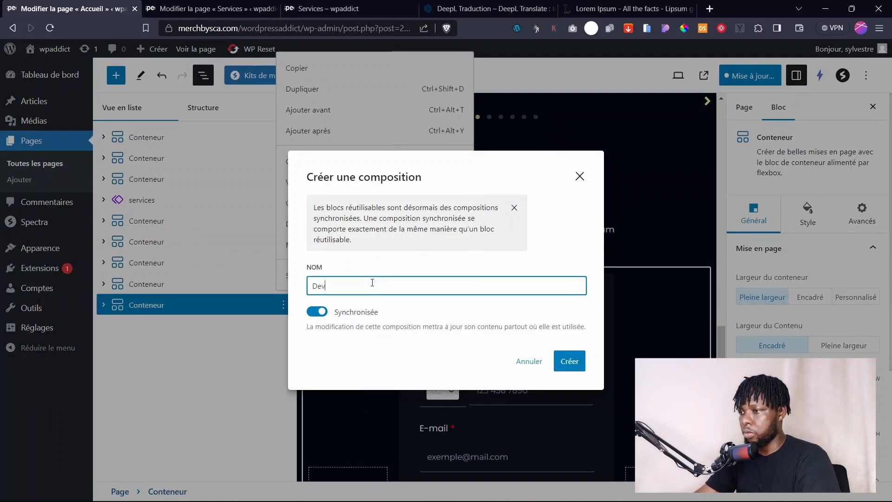
pyautogui.write('is')
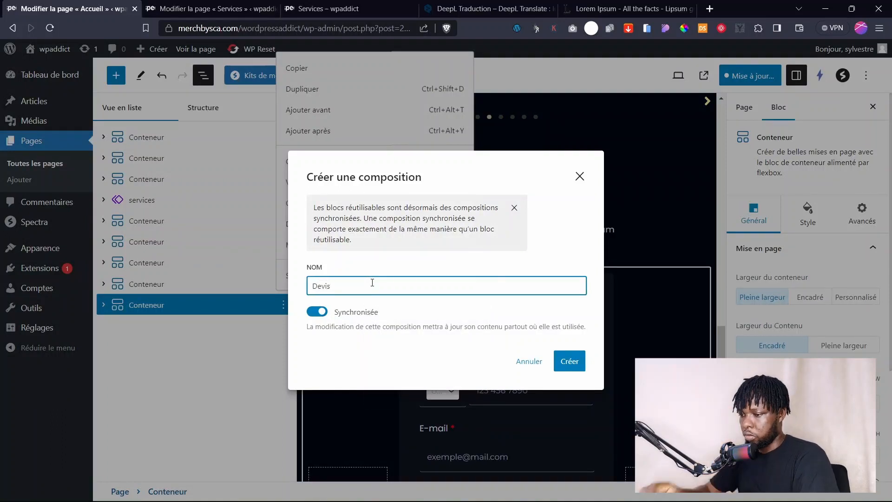
pyautogui.write(' form')
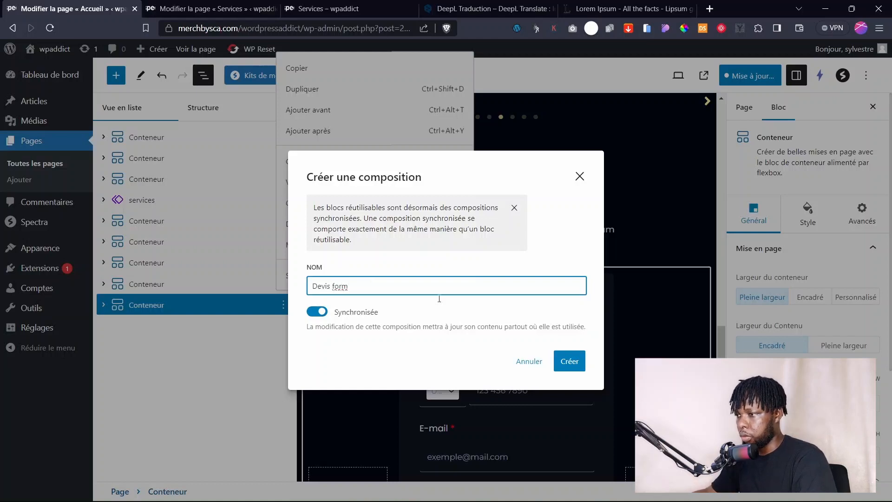
pyautogui.click(569, 361)
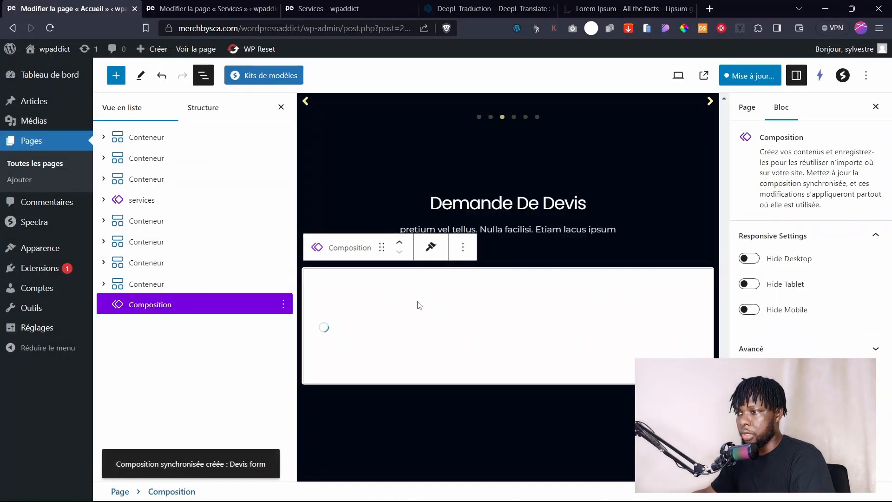
pyautogui.click(209, 9)
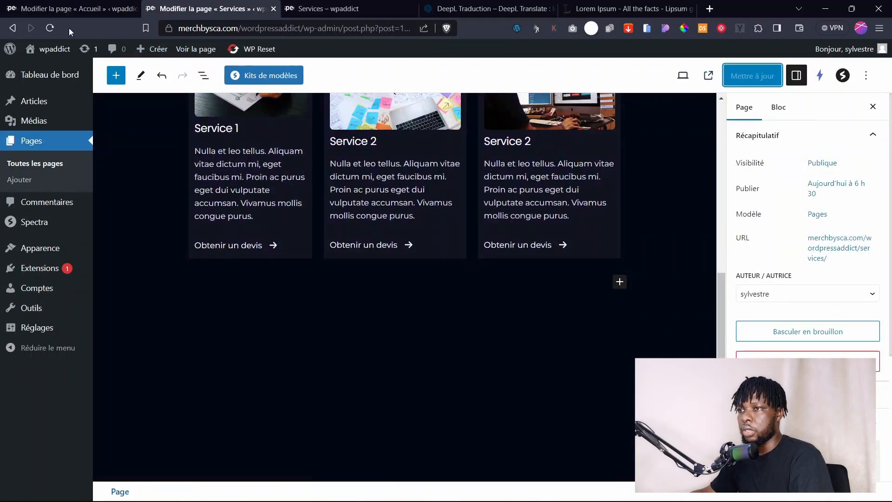
pyautogui.click(49, 28)
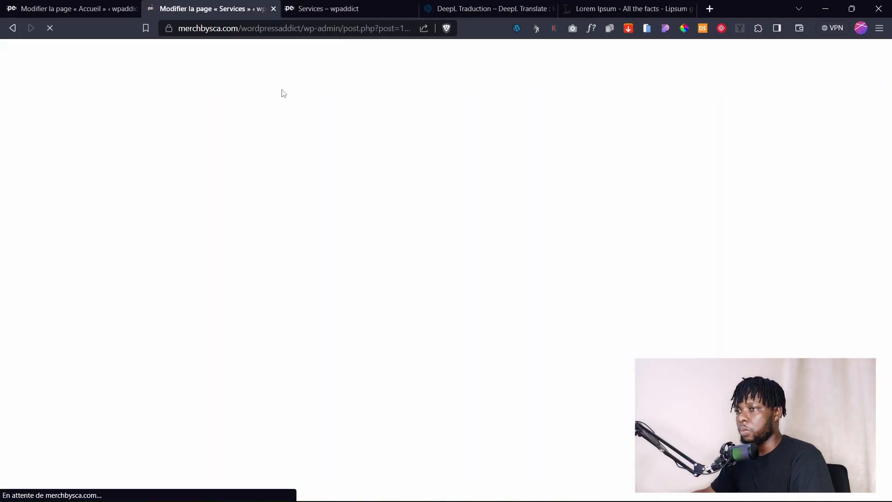
# Turn the Accueil Demande De Devis title container into a synced composition named 'Titre de page'.
pyautogui.hotkey('ctrl', 'shift', 'Tab')
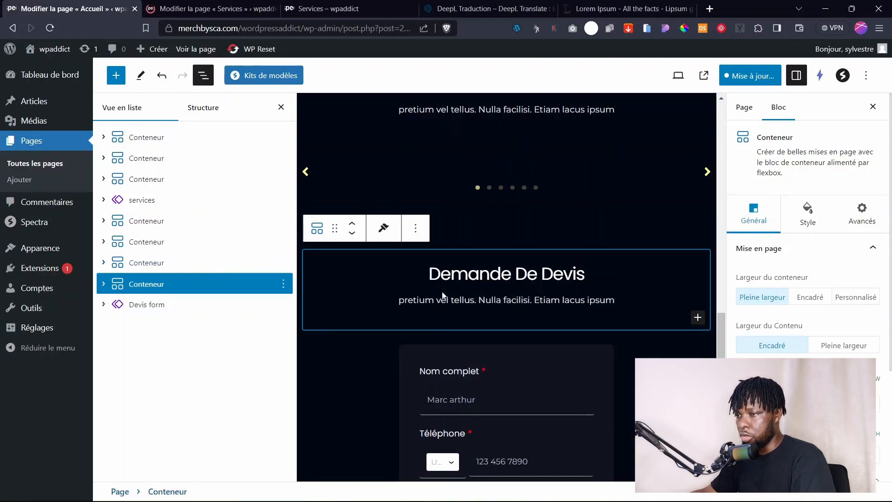
pyautogui.click(283, 284)
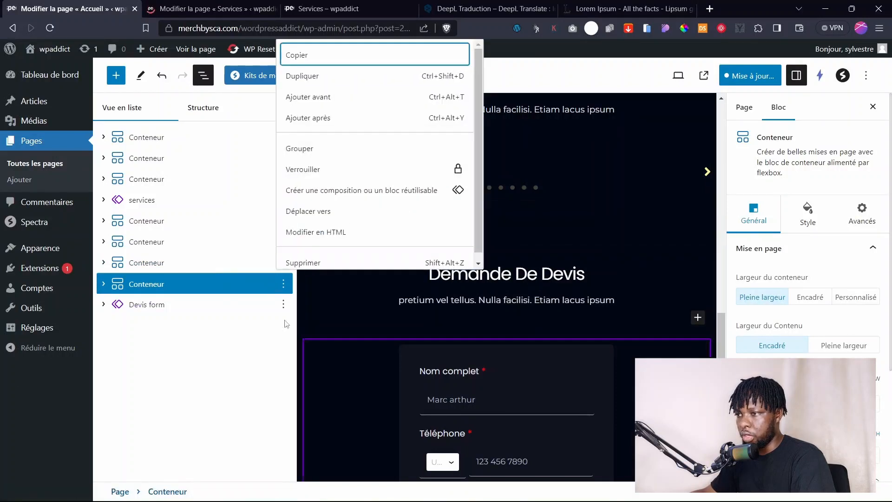
pyautogui.click(318, 194)
pyautogui.click(381, 286)
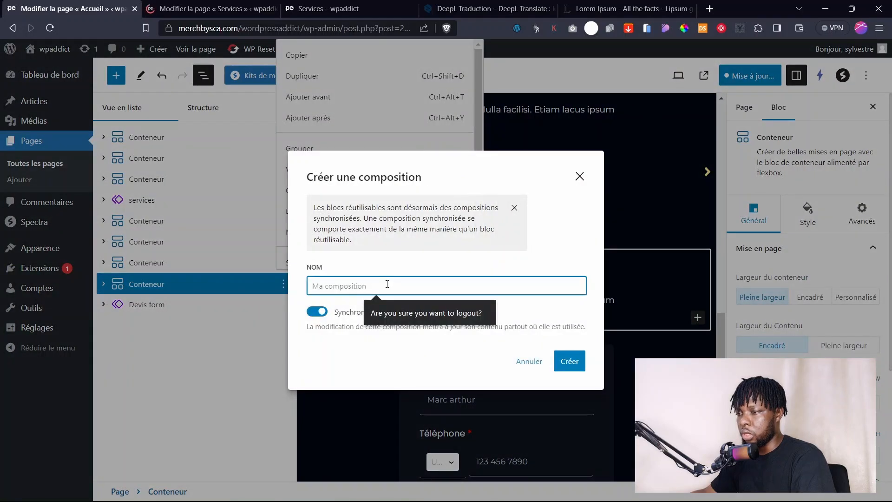
pyautogui.write('Titre')
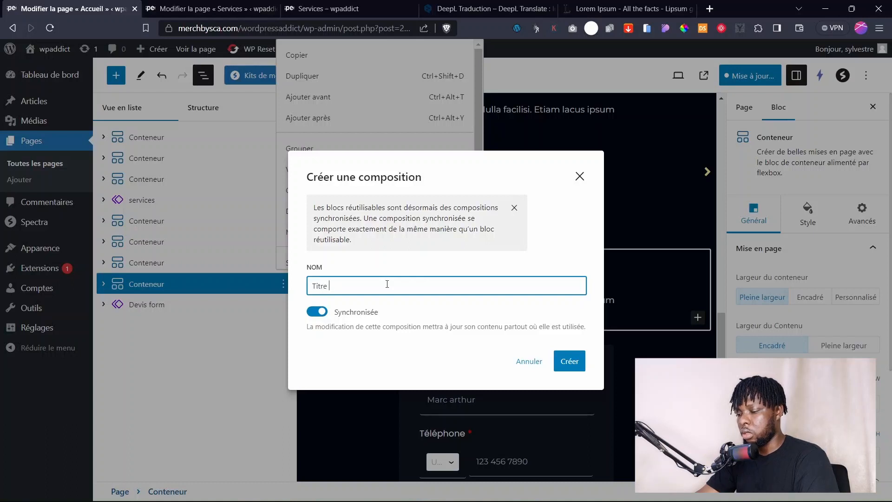
pyautogui.write('de page')
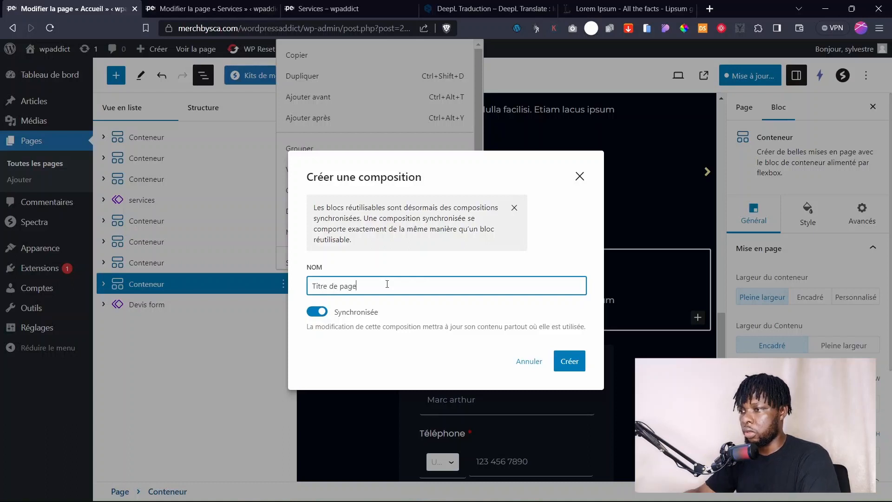
pyautogui.click(570, 361)
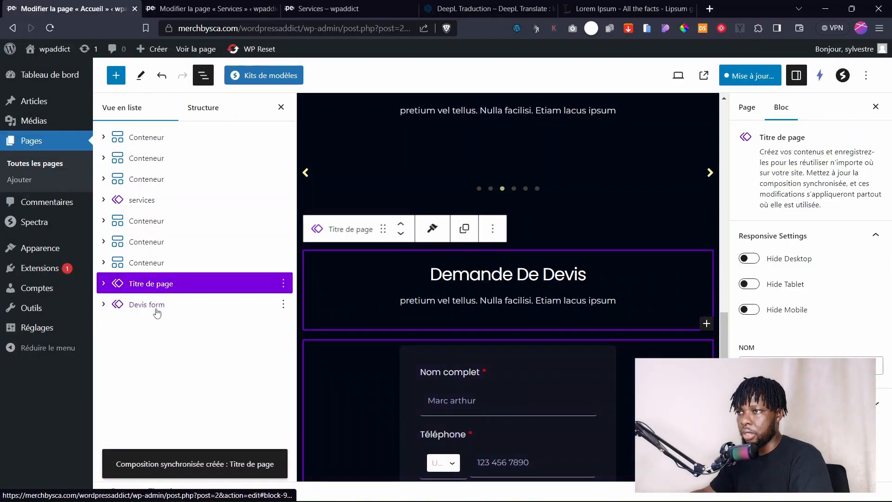
pyautogui.click(209, 8)
pyautogui.scroll(-5, 595, 364)
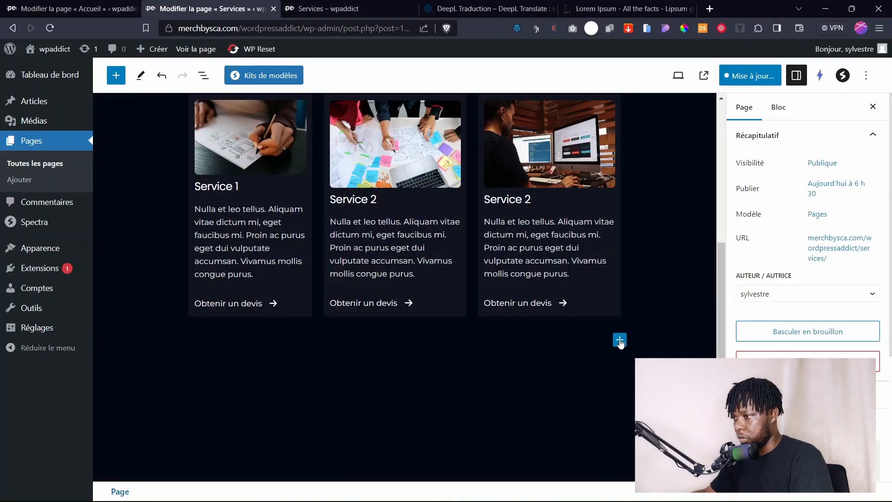
# Save the Services page changes and its synced content.
pyautogui.click(755, 79)
pyautogui.click(770, 76)
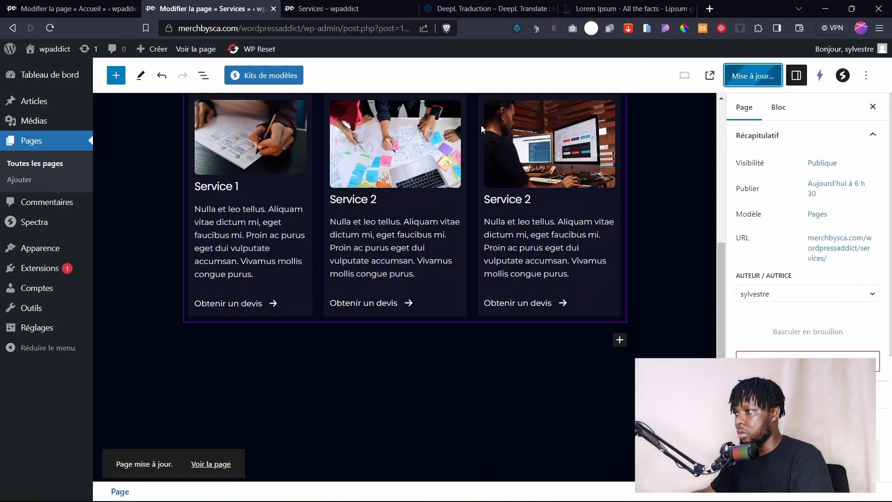
pyautogui.click(49, 28)
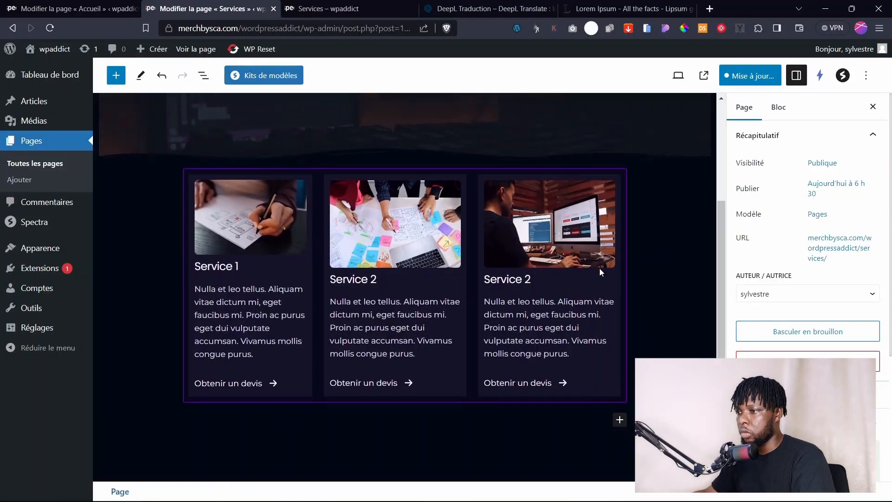
# Insert the synced 'Devis form' quote form below the service cards via a 'dev' block search.
pyautogui.scroll(-3, 602, 273)
pyautogui.click(619, 282)
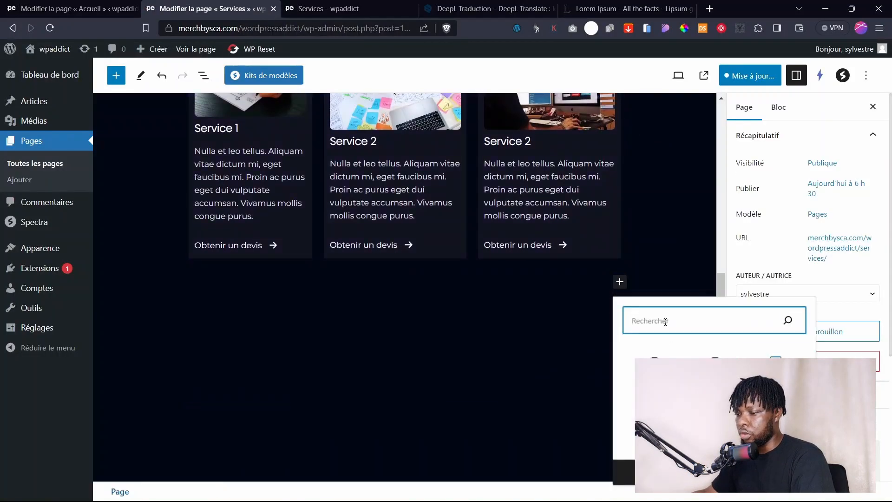
pyautogui.write('form')
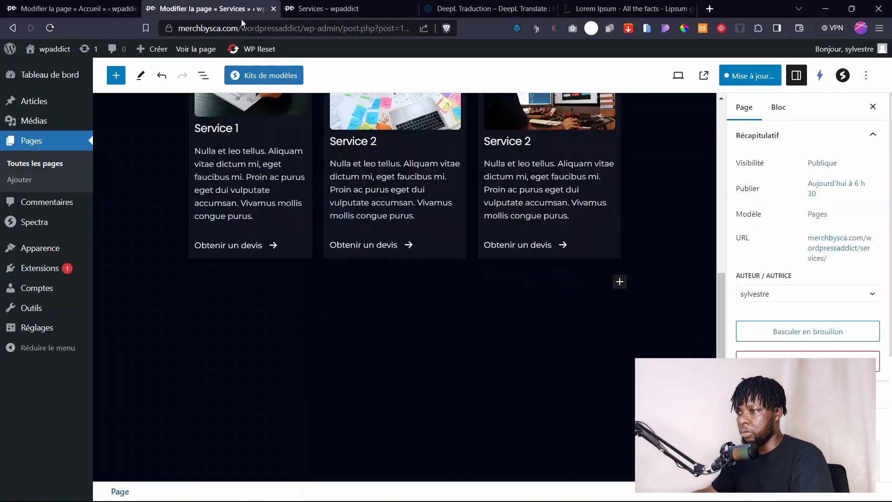
pyautogui.click(620, 282)
pyautogui.write('dev')
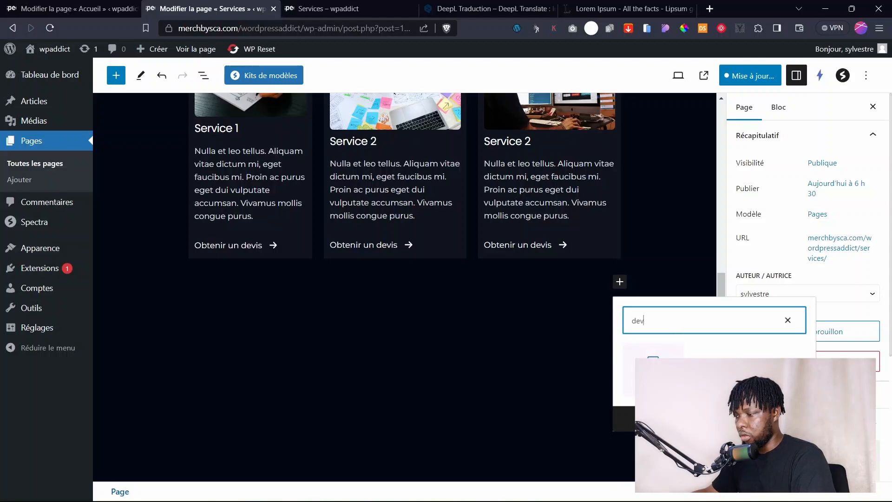
pyautogui.press('Tab')
pyautogui.press('Return')
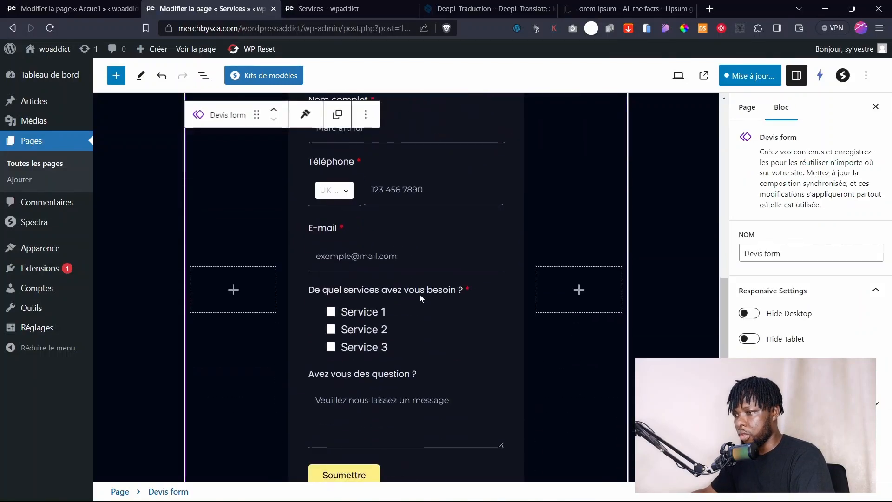
pyautogui.scroll(4, 475, 223)
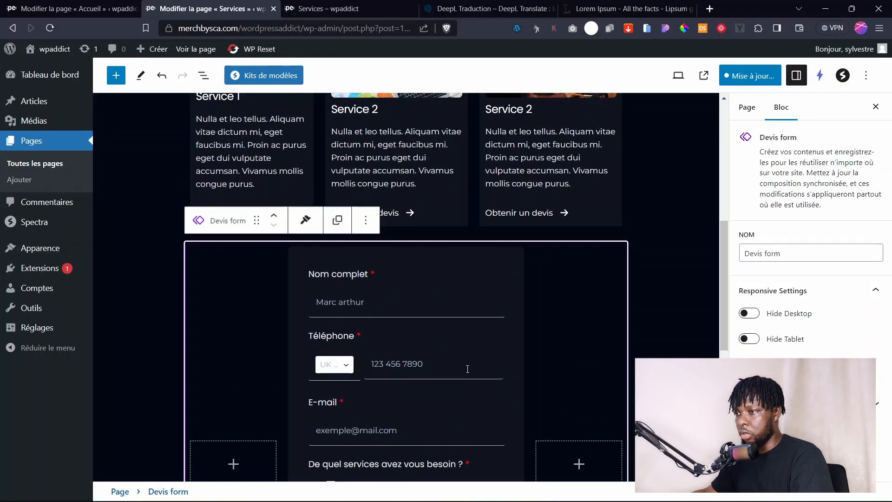
pyautogui.click(655, 279)
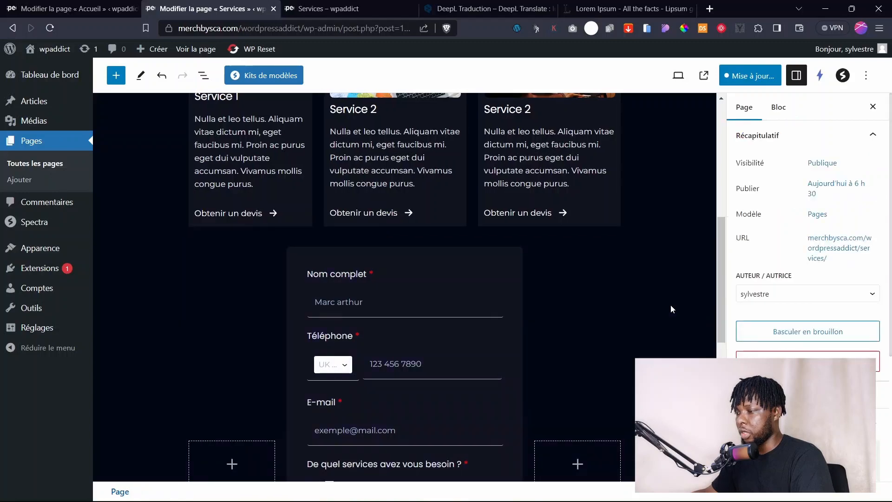
pyautogui.scroll(-9, 671, 309)
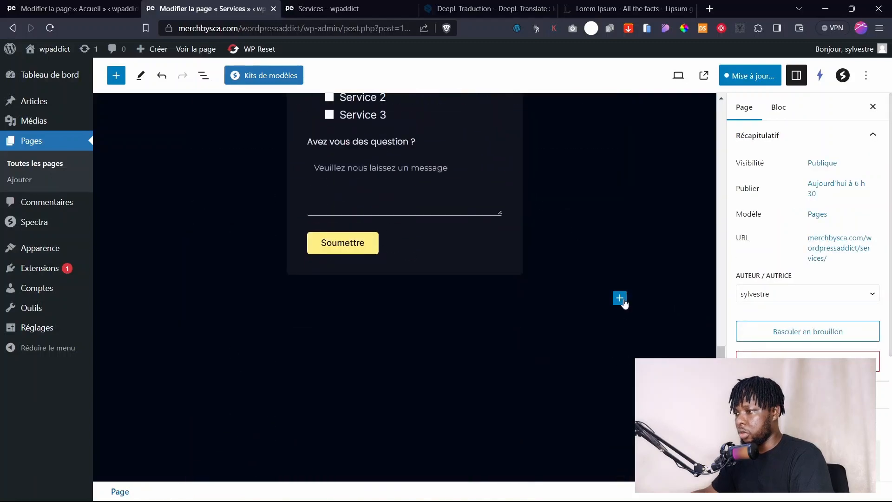
# Insert the synced 'Titre de page' block and move it above the quote form.
pyautogui.click(620, 298)
pyautogui.write('titr')
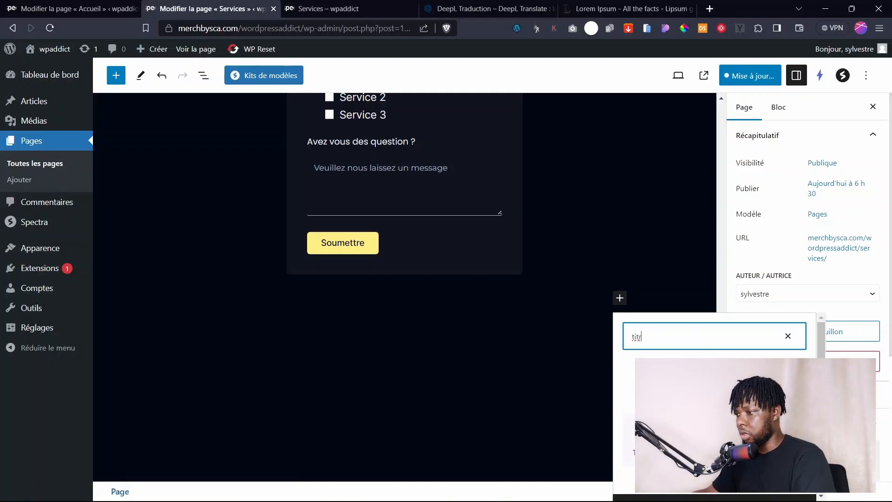
pyautogui.click(653, 439)
pyautogui.scroll(-2, 442, 350)
pyautogui.scroll(4, 443, 351)
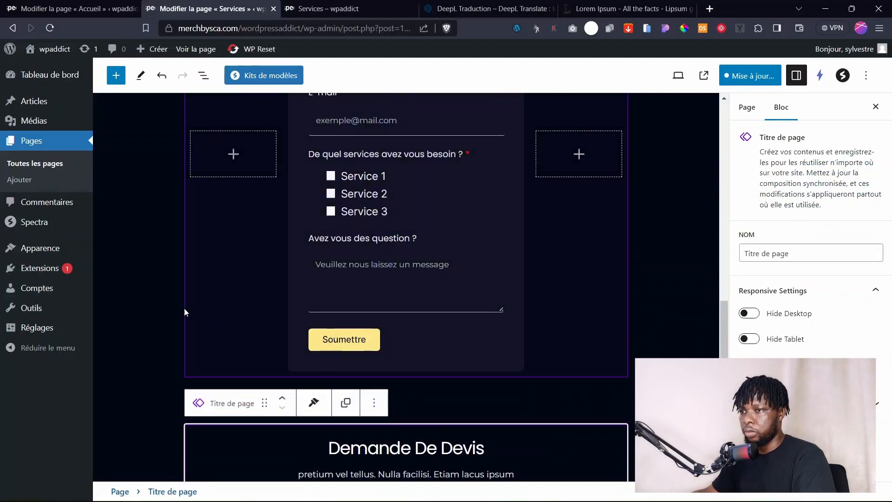
pyautogui.click(281, 400)
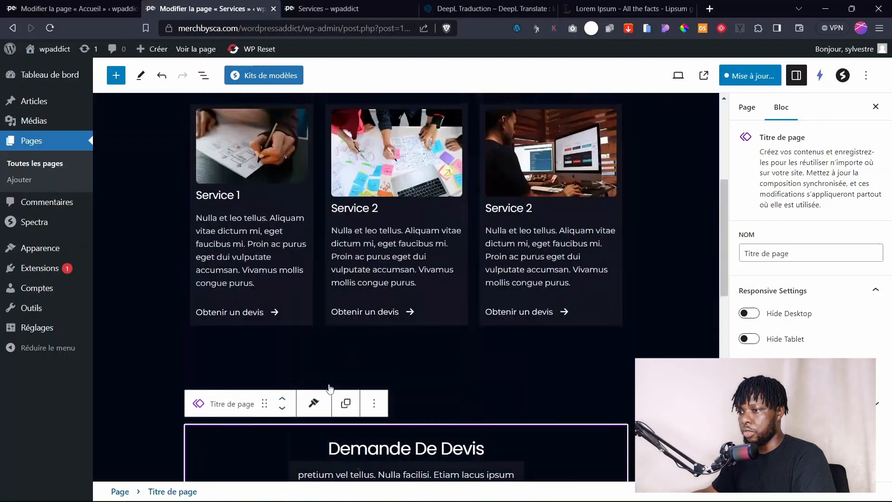
pyautogui.scroll(2, 426, 348)
pyautogui.scroll(-3, 428, 350)
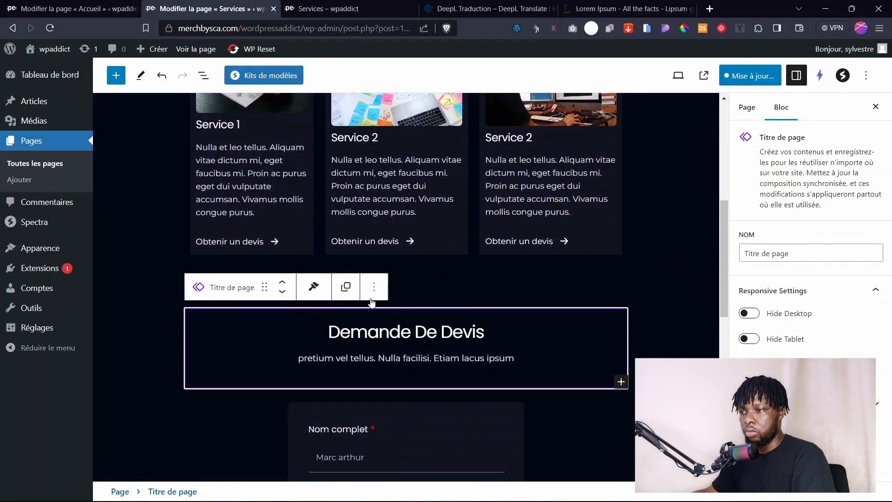
# Open List View and the Titre de page block settings, then start updating the page.
pyautogui.click(657, 312)
pyautogui.click(588, 311)
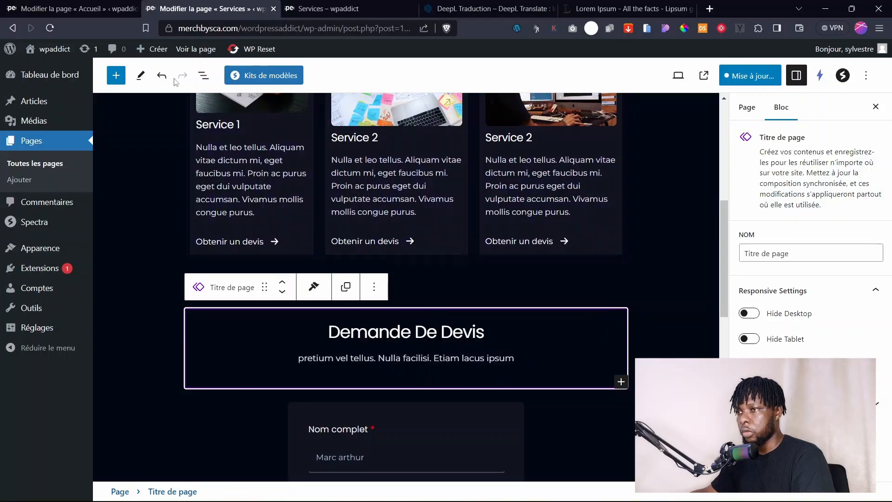
pyautogui.click(202, 79)
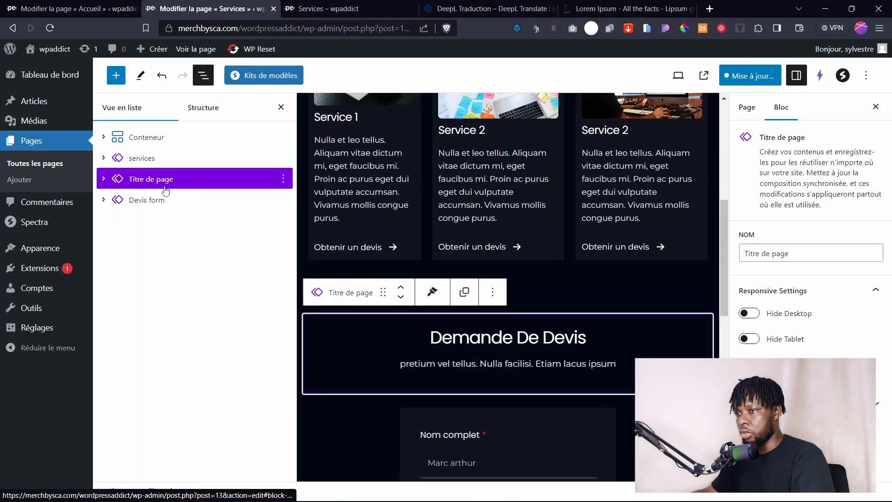
pyautogui.click(762, 110)
pyautogui.click(785, 107)
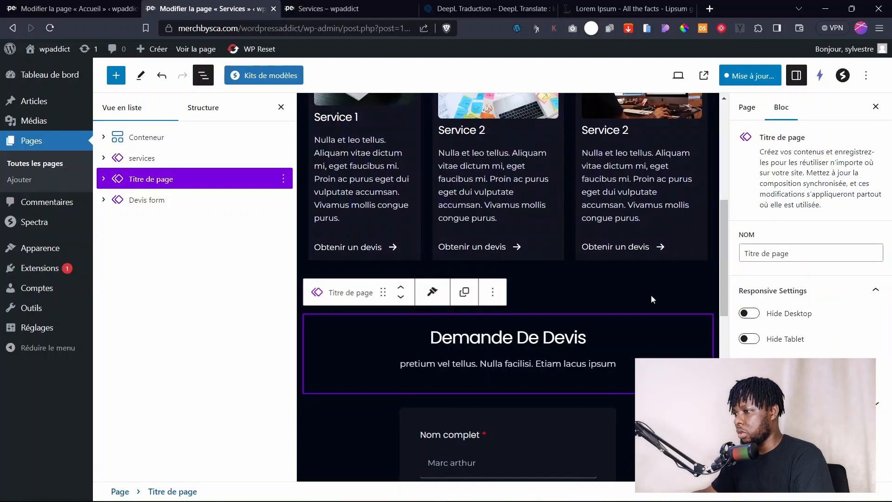
pyautogui.click(748, 80)
pyautogui.scroll(-6, 632, 300)
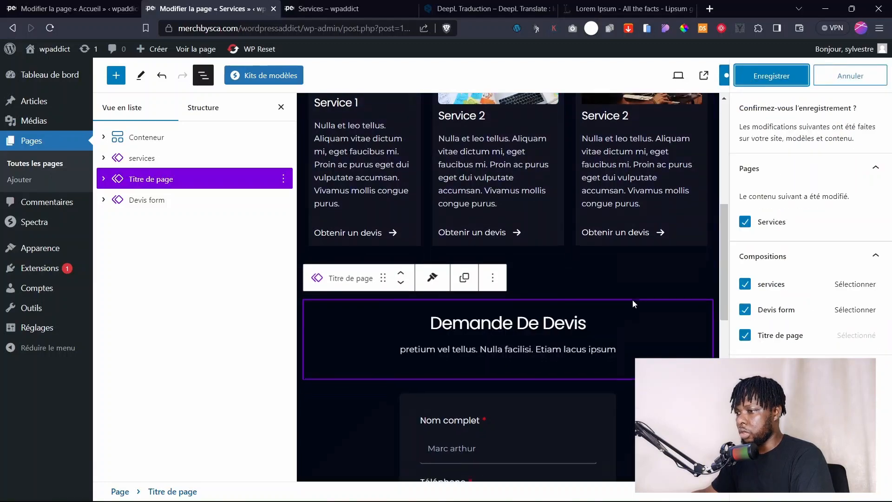
# Confirm the save, close List View and the settings sidebar, and view the live Services page.
pyautogui.click(772, 77)
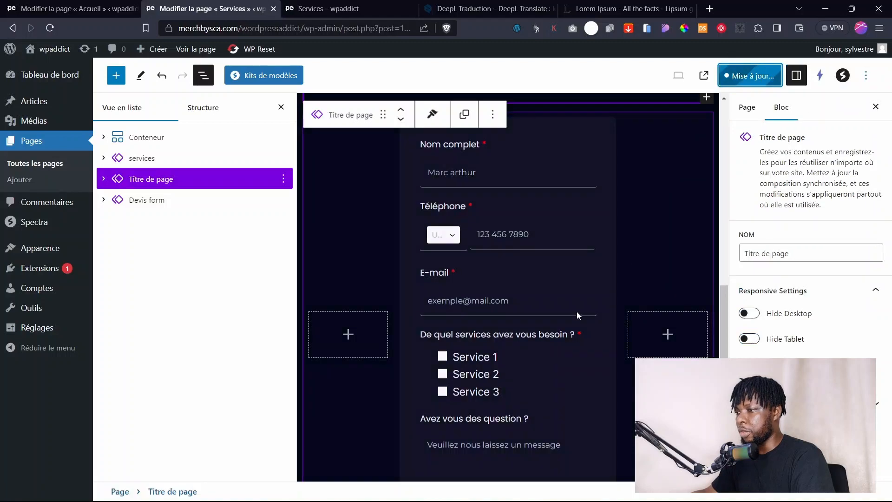
pyautogui.scroll(6, 667, 242)
pyautogui.scroll(6, 667, 242)
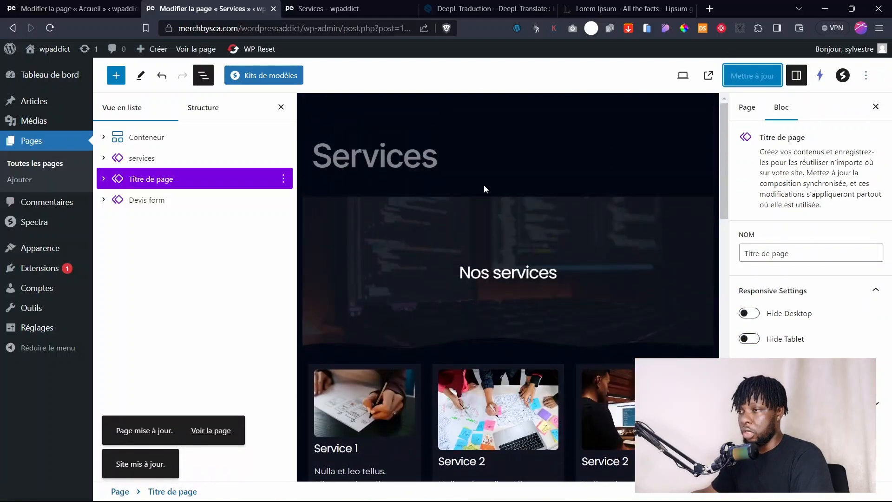
pyautogui.click(281, 107)
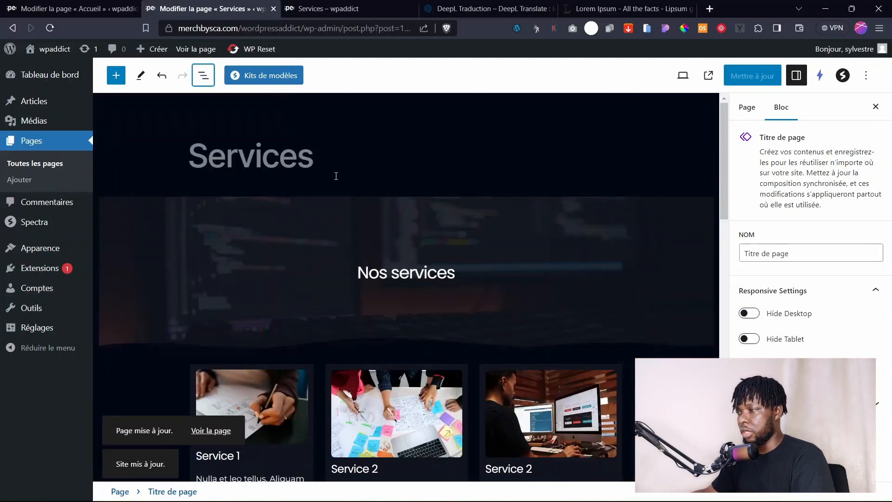
pyautogui.scroll(-10, 422, 288)
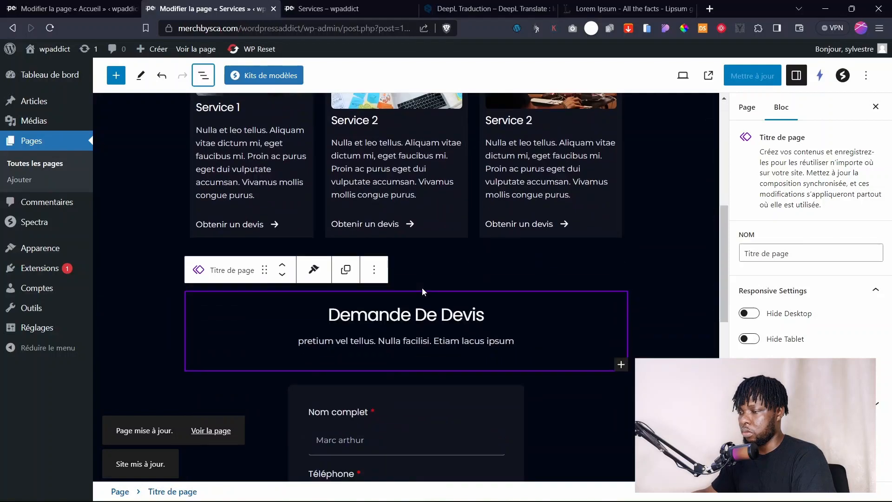
pyautogui.scroll(10, 422, 290)
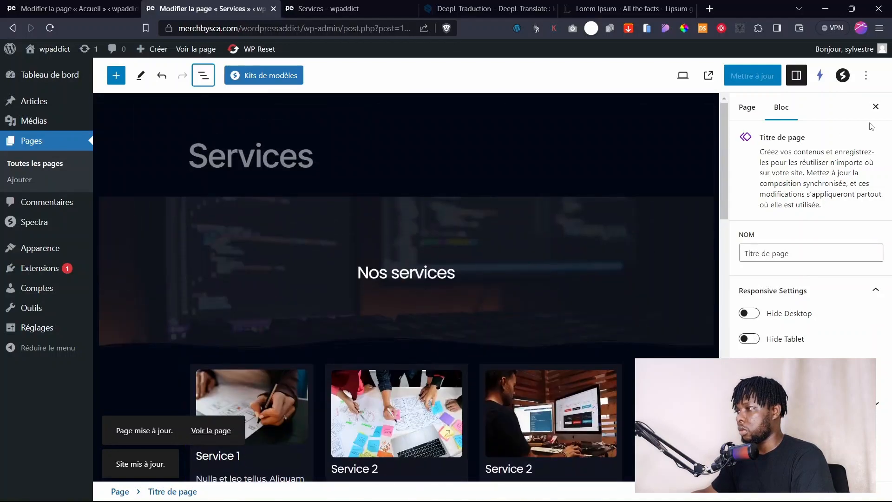
pyautogui.click(876, 106)
pyautogui.scroll(-6, 723, 195)
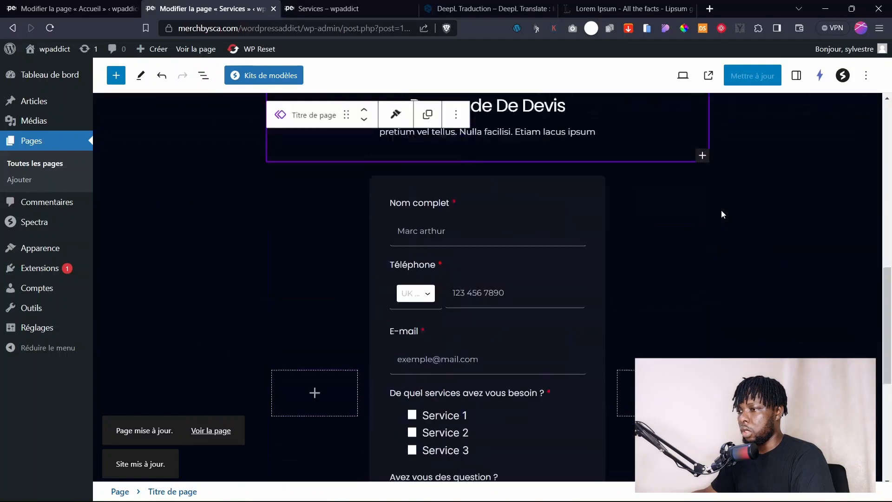
pyautogui.scroll(-5, 723, 215)
pyautogui.click(325, 9)
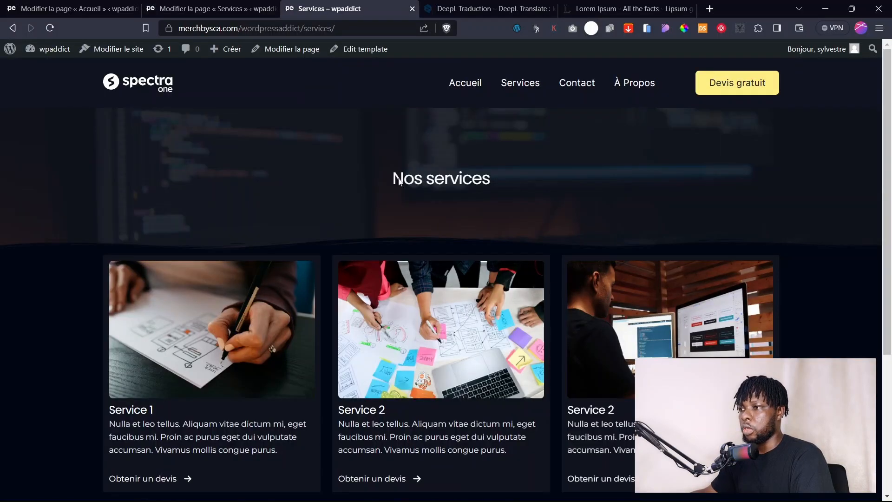
# Reload the live Services page and scroll to the Demande De Devis heading and quote form.
pyautogui.click(521, 83)
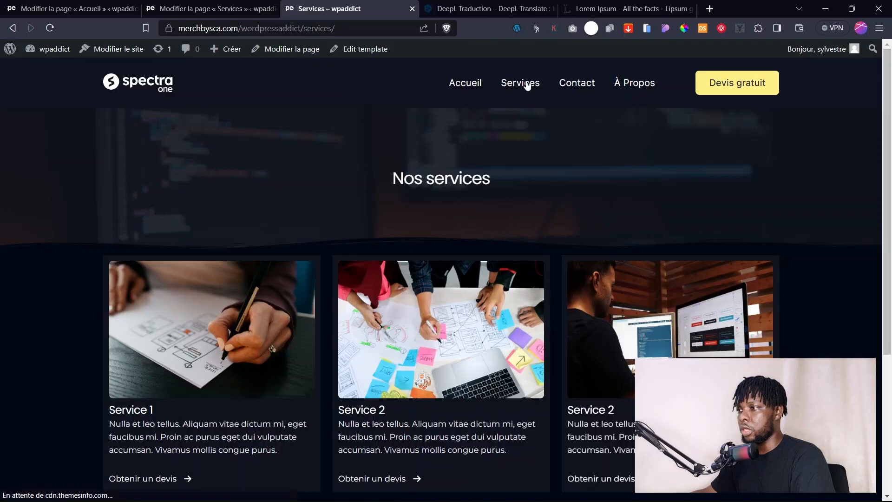
pyautogui.moveTo(888, 158); pyautogui.dragTo(891, 137)
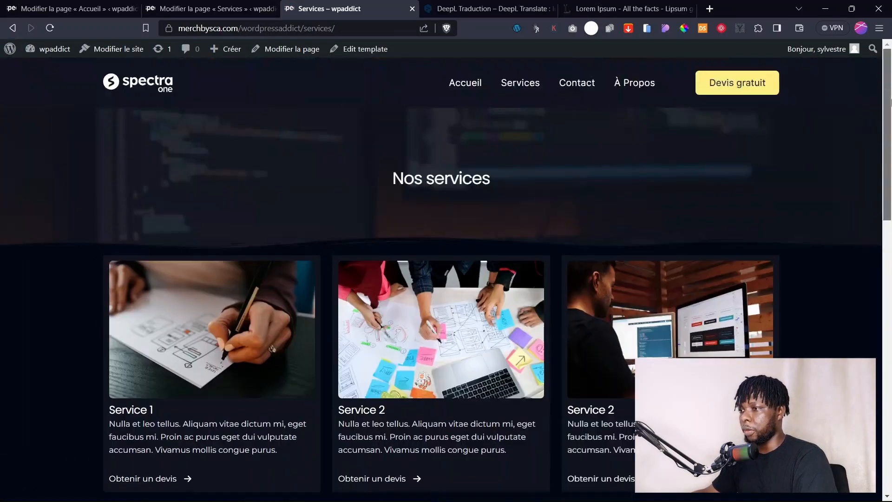
pyautogui.moveTo(621, 484)
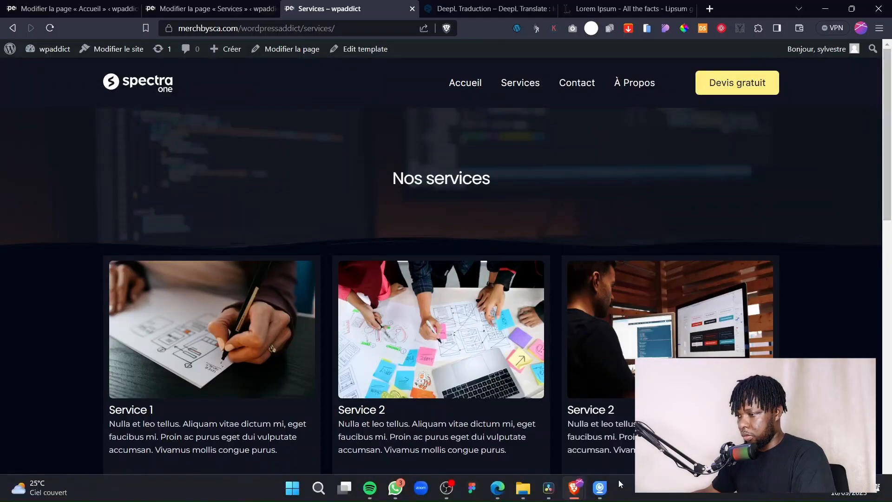
pyautogui.scroll(-12, 241, 249)
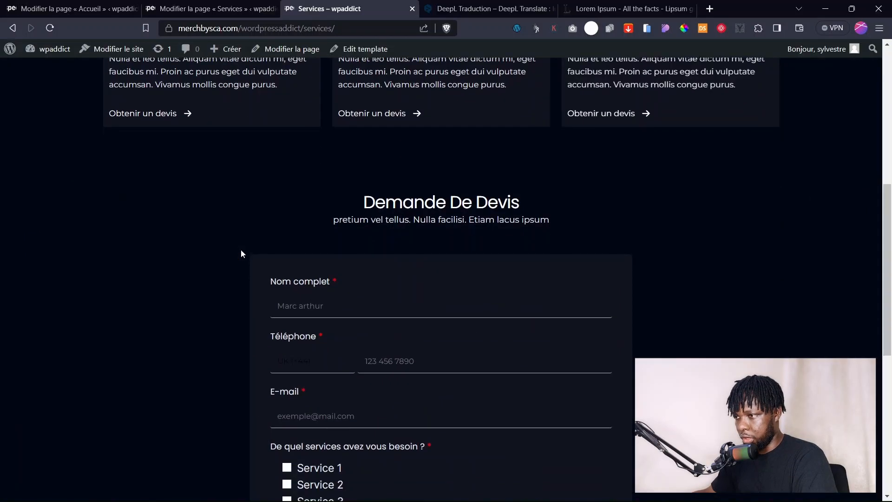